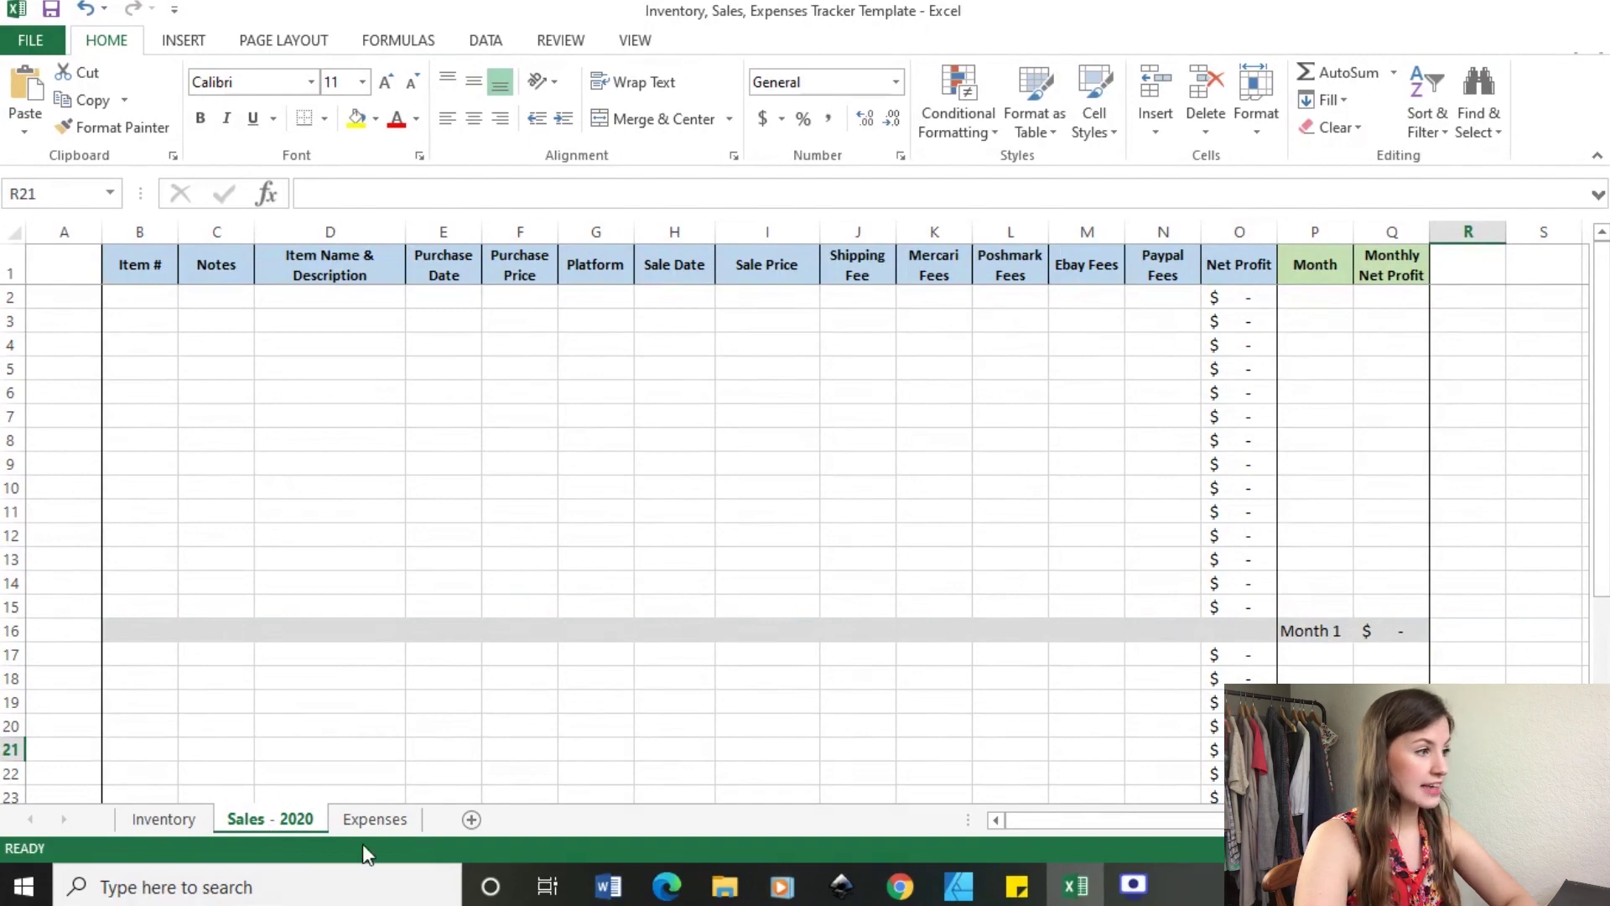
Look over the Expenses, Inventory and Sales - 2020 sheets, finishing on the Inventory sheet.
left_click(378, 819)
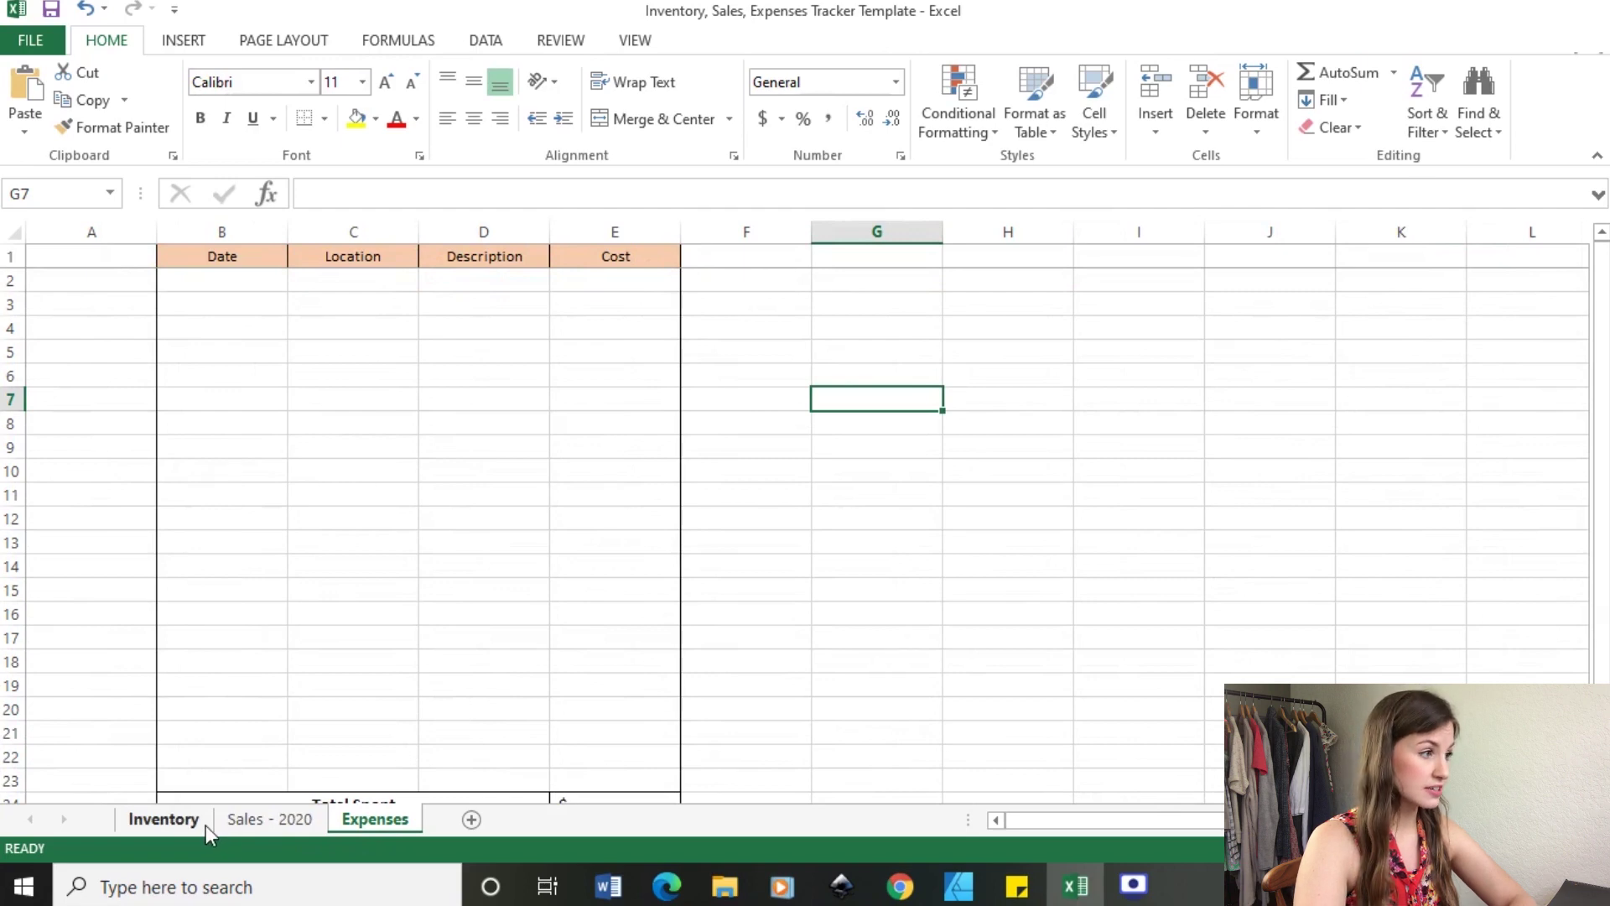
left_click(180, 820)
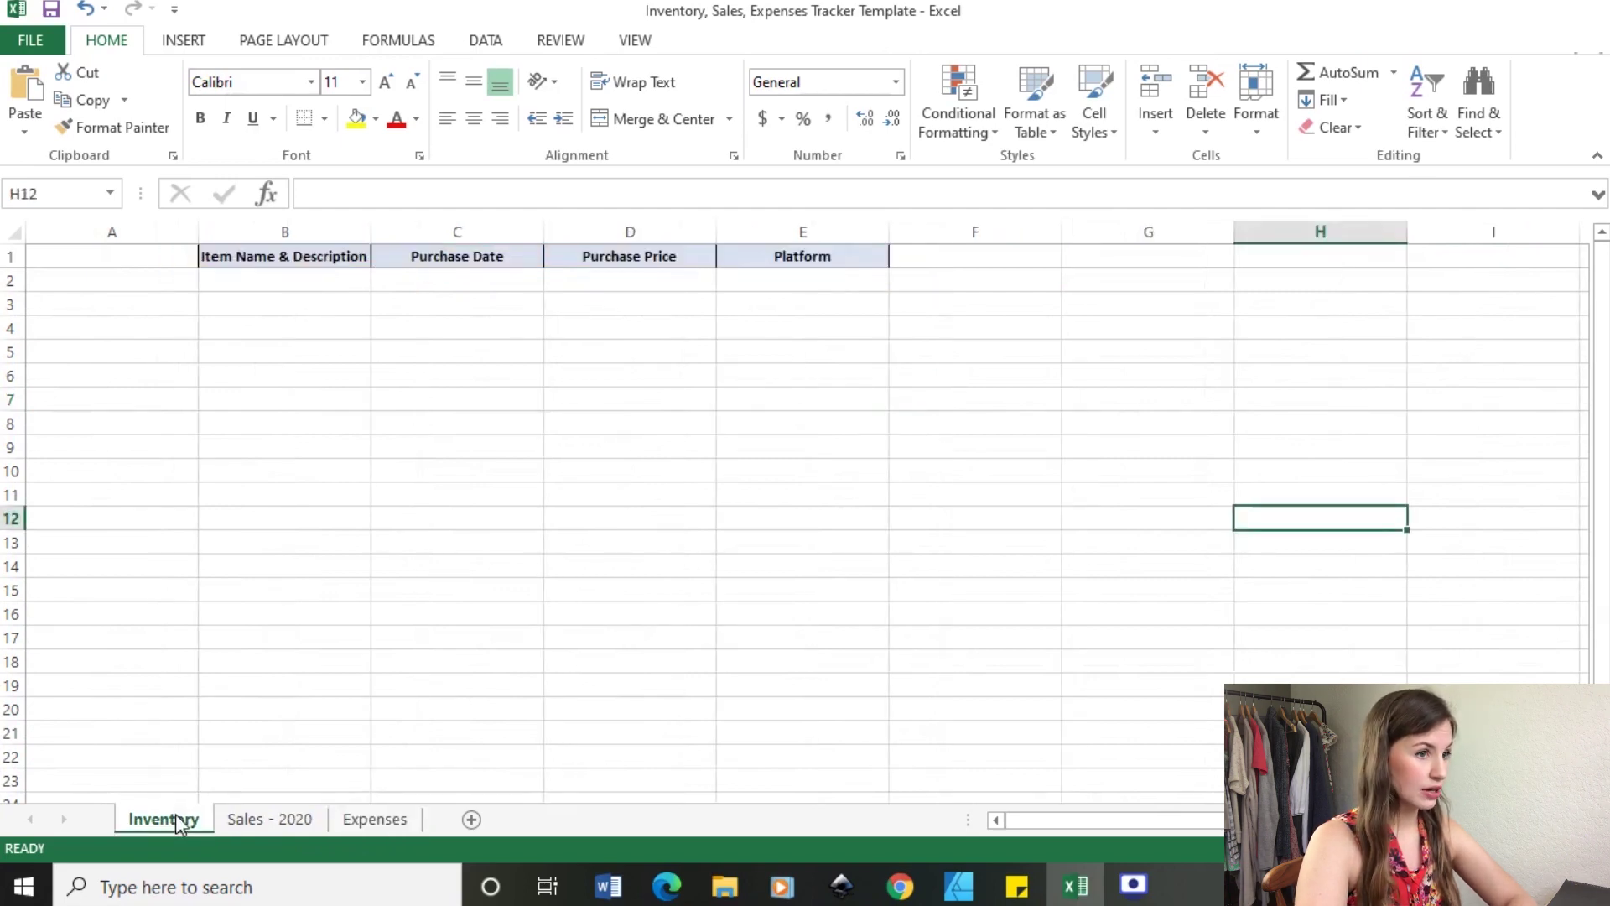
left_click(235, 823)
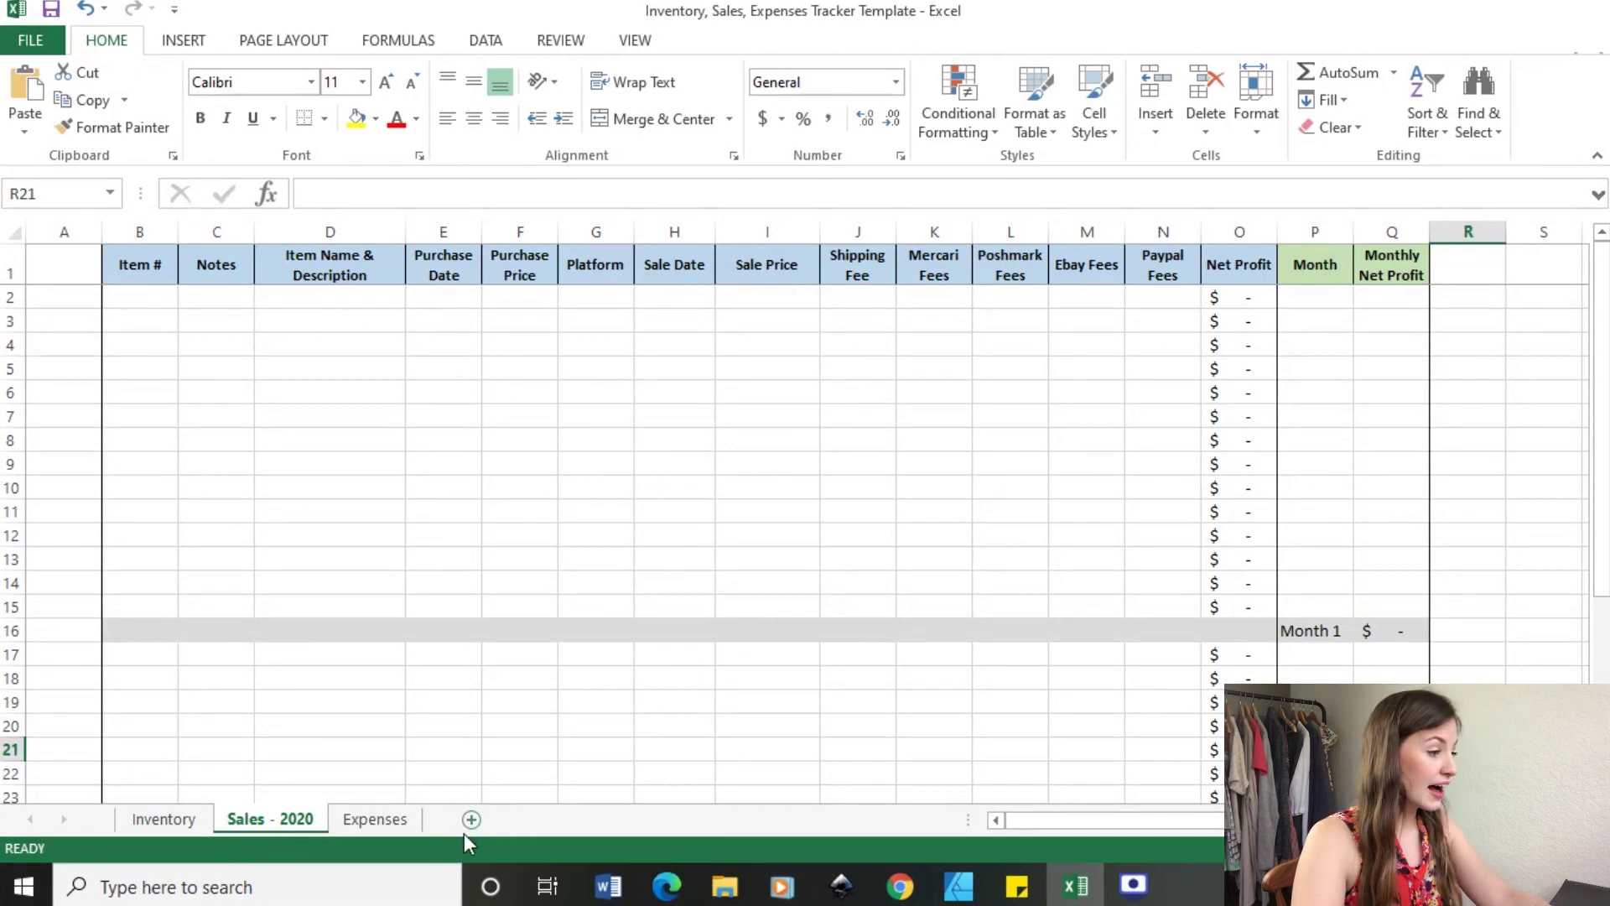
left_click(143, 819)
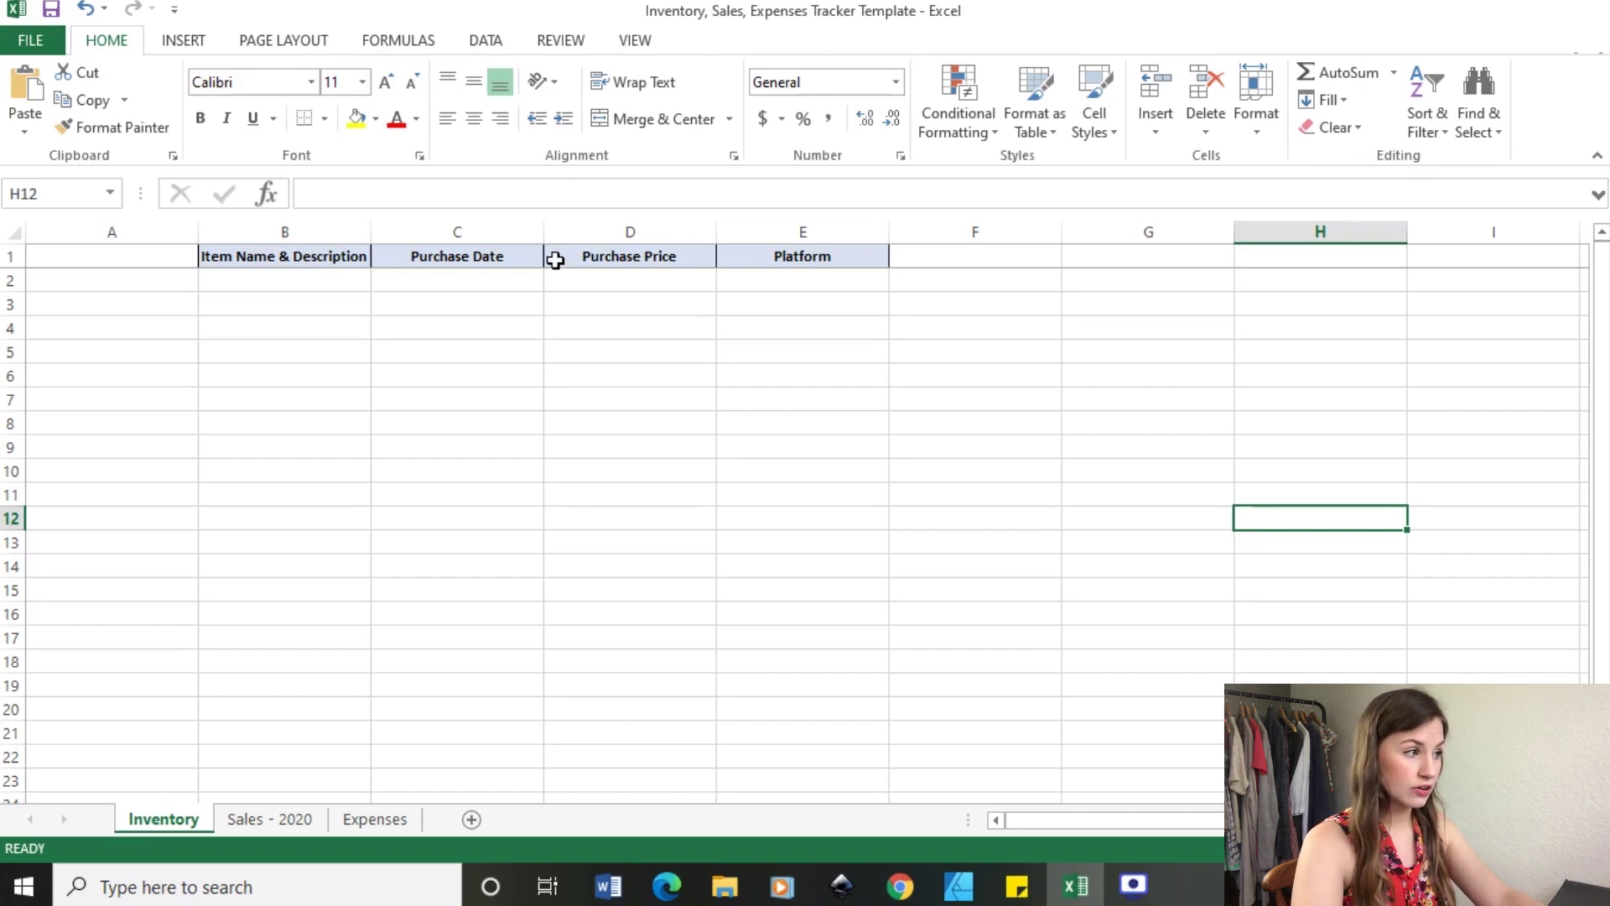
Switch to the Vendoo inventory, open the Madewell Size 26 / 2 PETITE Cali Demi-Boot Jeans item and copy its full title.
left_click(257, 286)
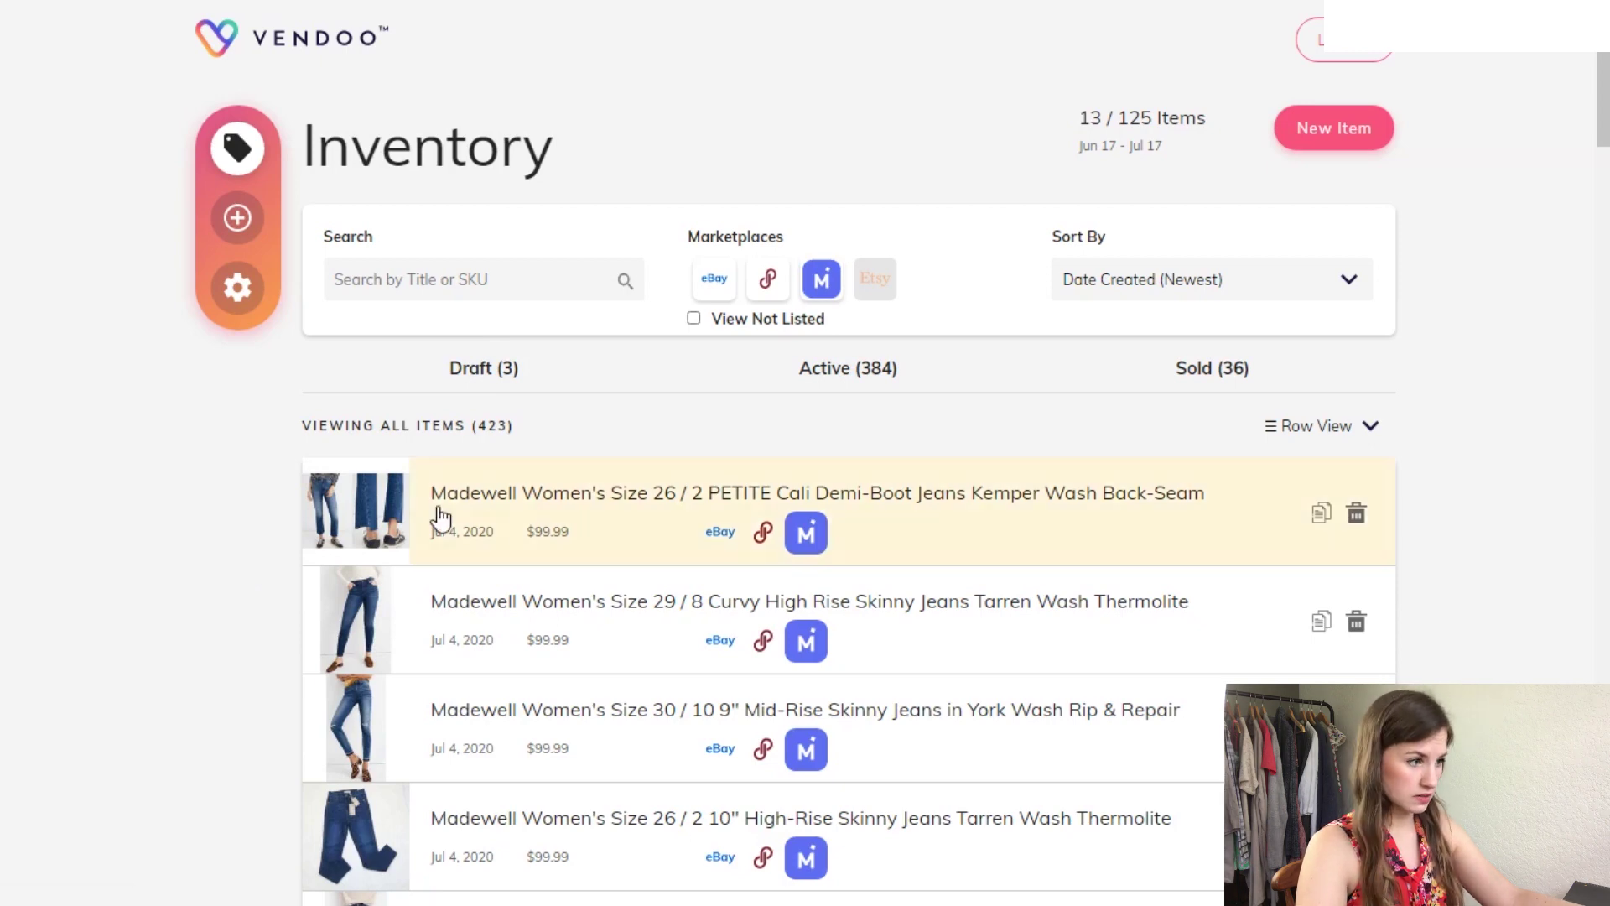
left_click(514, 545)
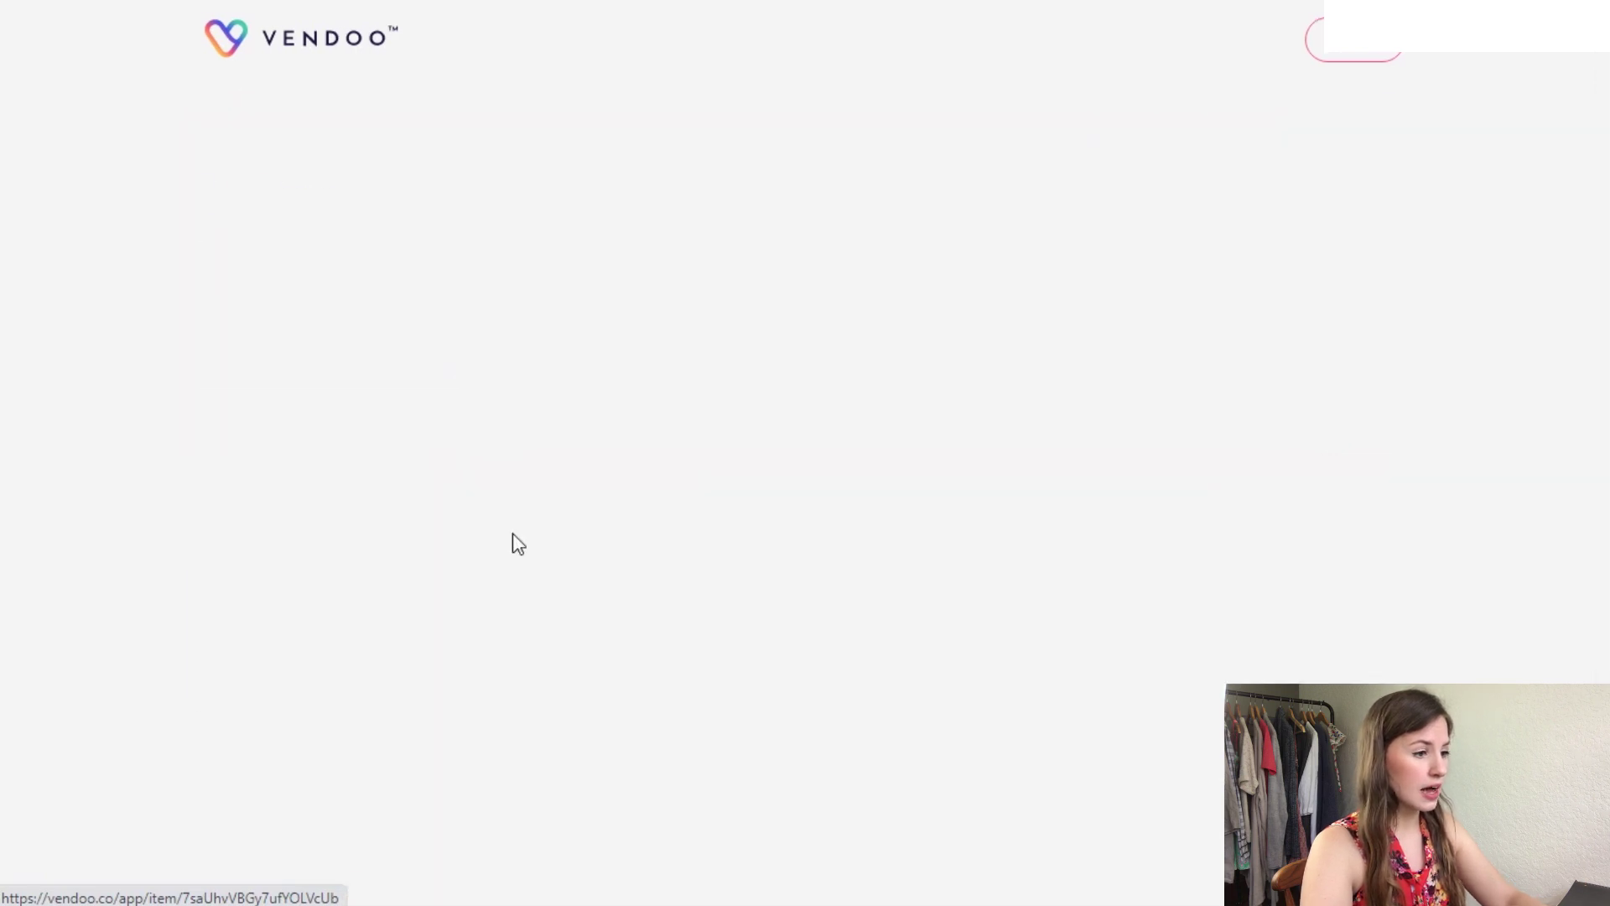
scroll(514, 543, "down", 4)
triple_click(1011, 604)
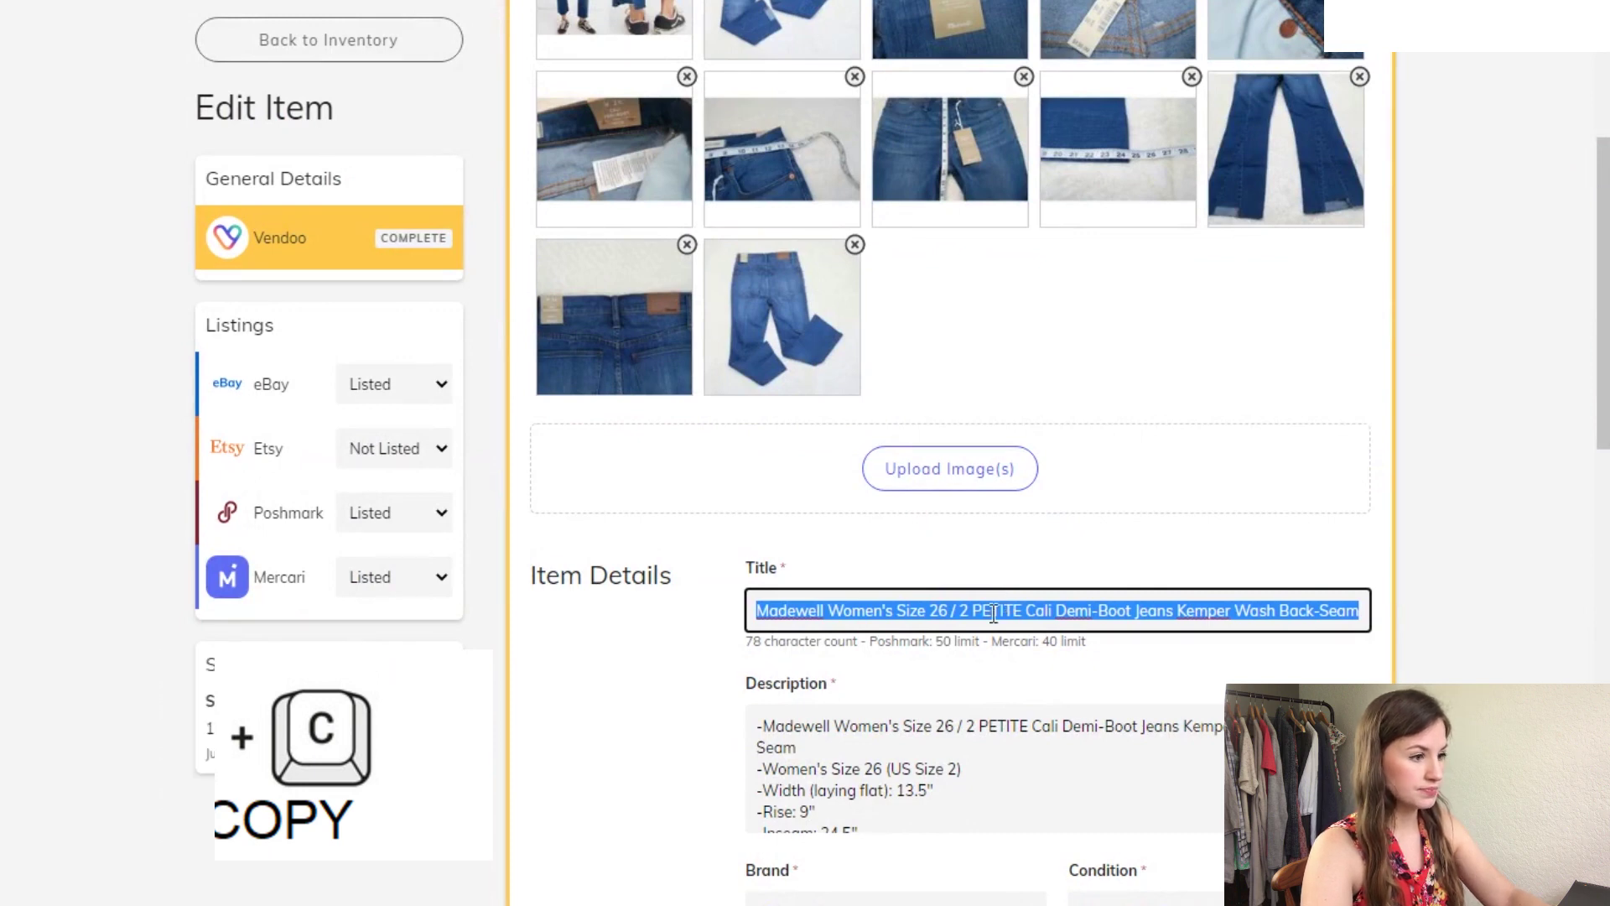
right_click(992, 612)
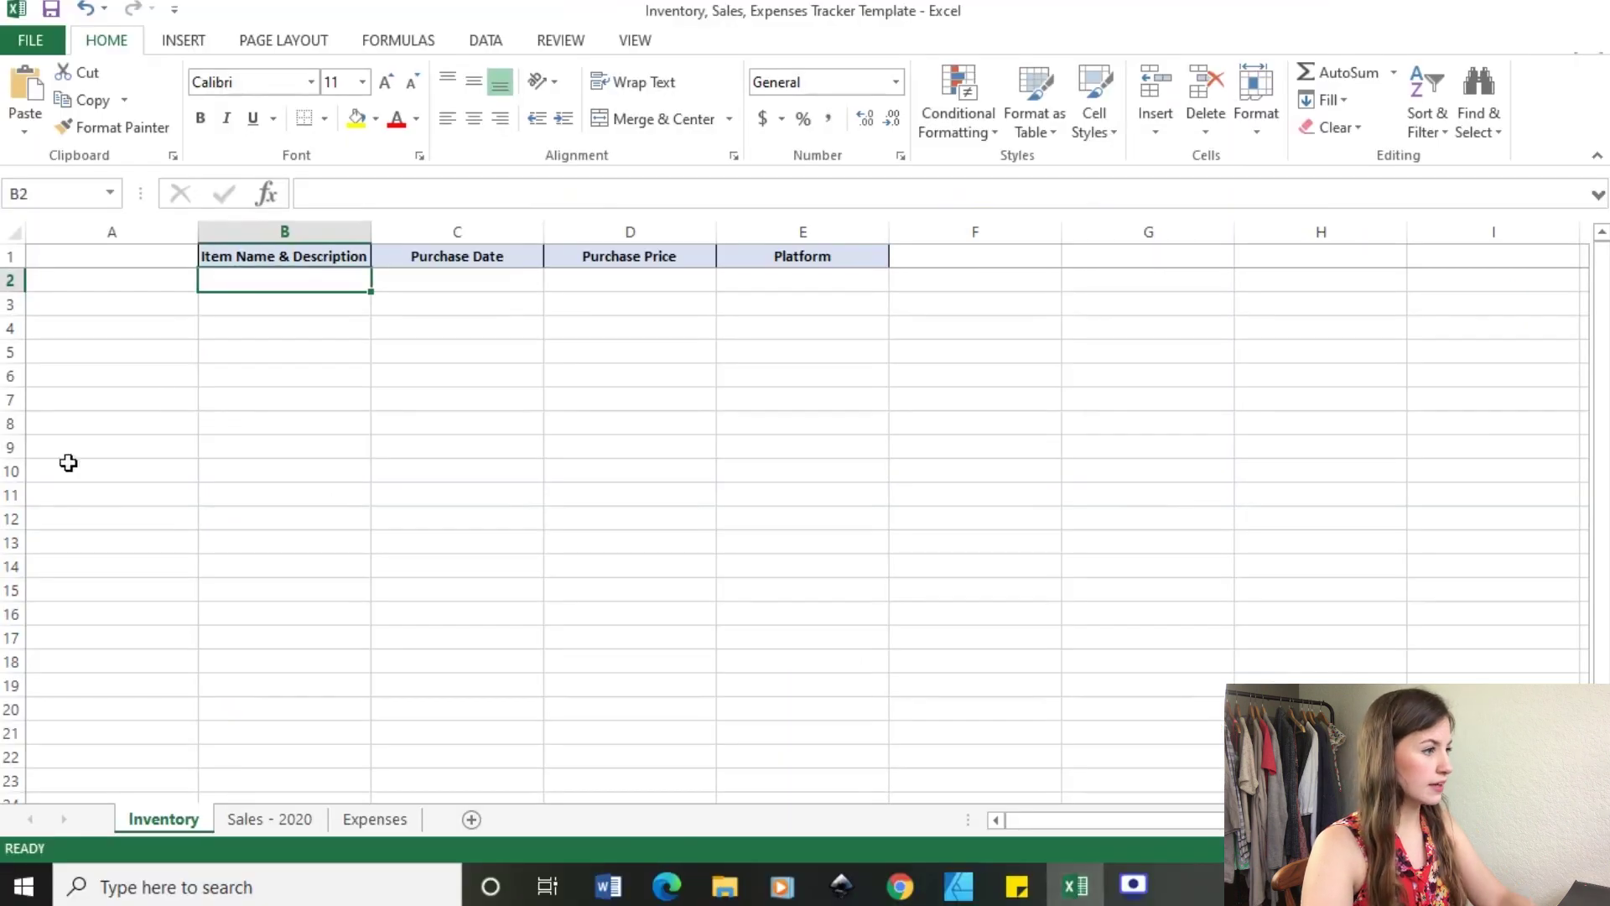
Back in the Excel Inventory sheet, paste the copied listing title into cell B2 under Item Name & Description.
left_click(327, 396)
left_click(266, 295)
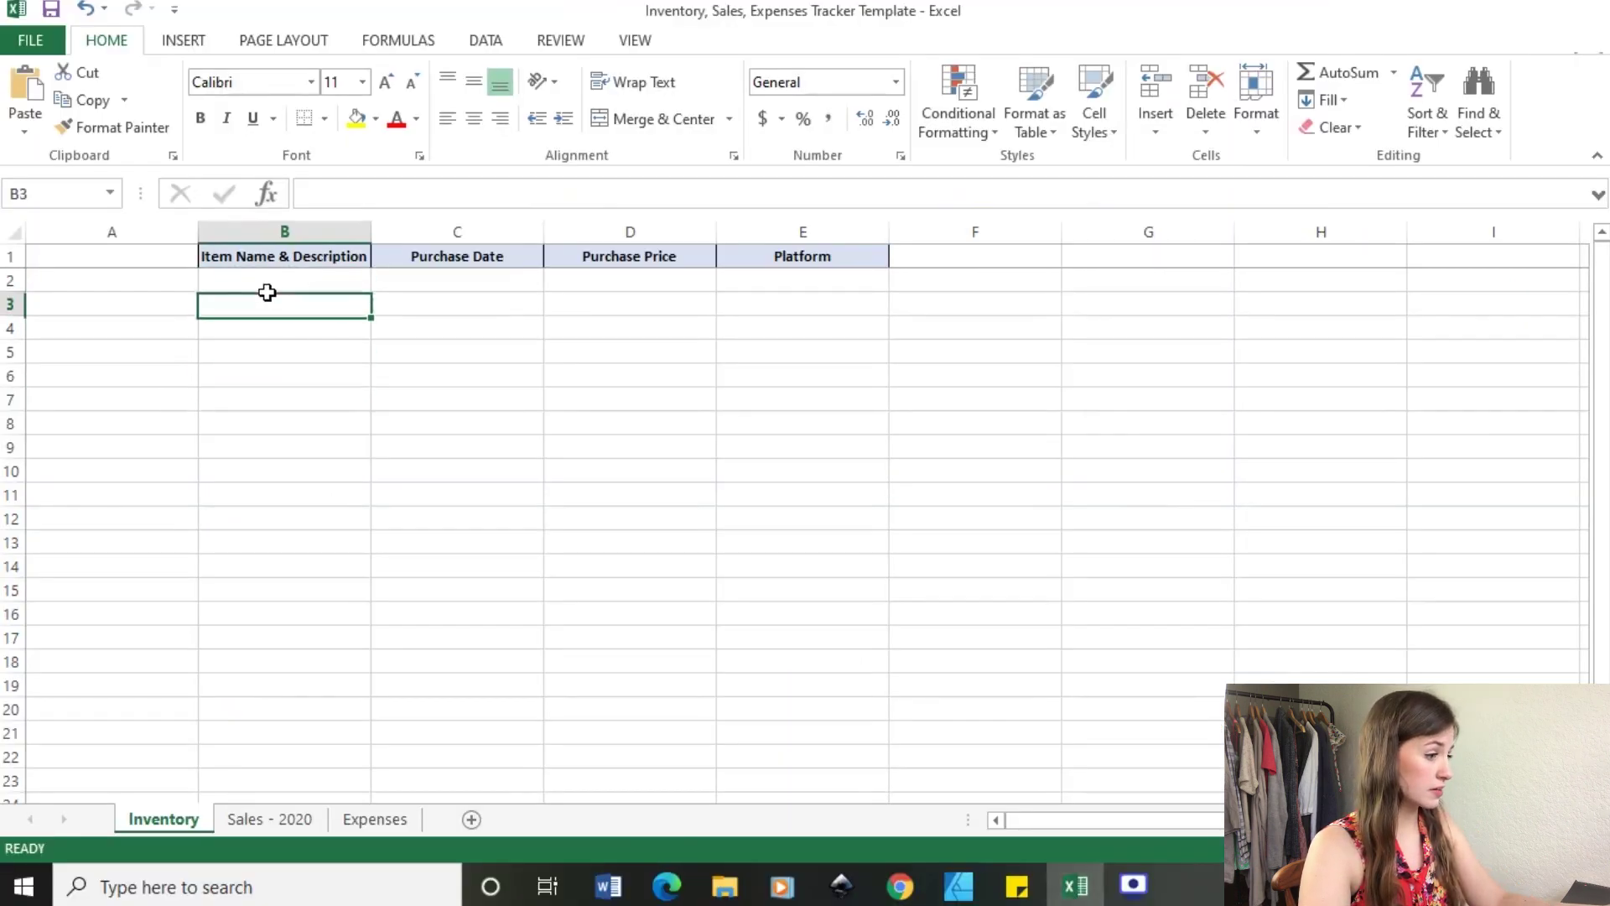
left_click(276, 280)
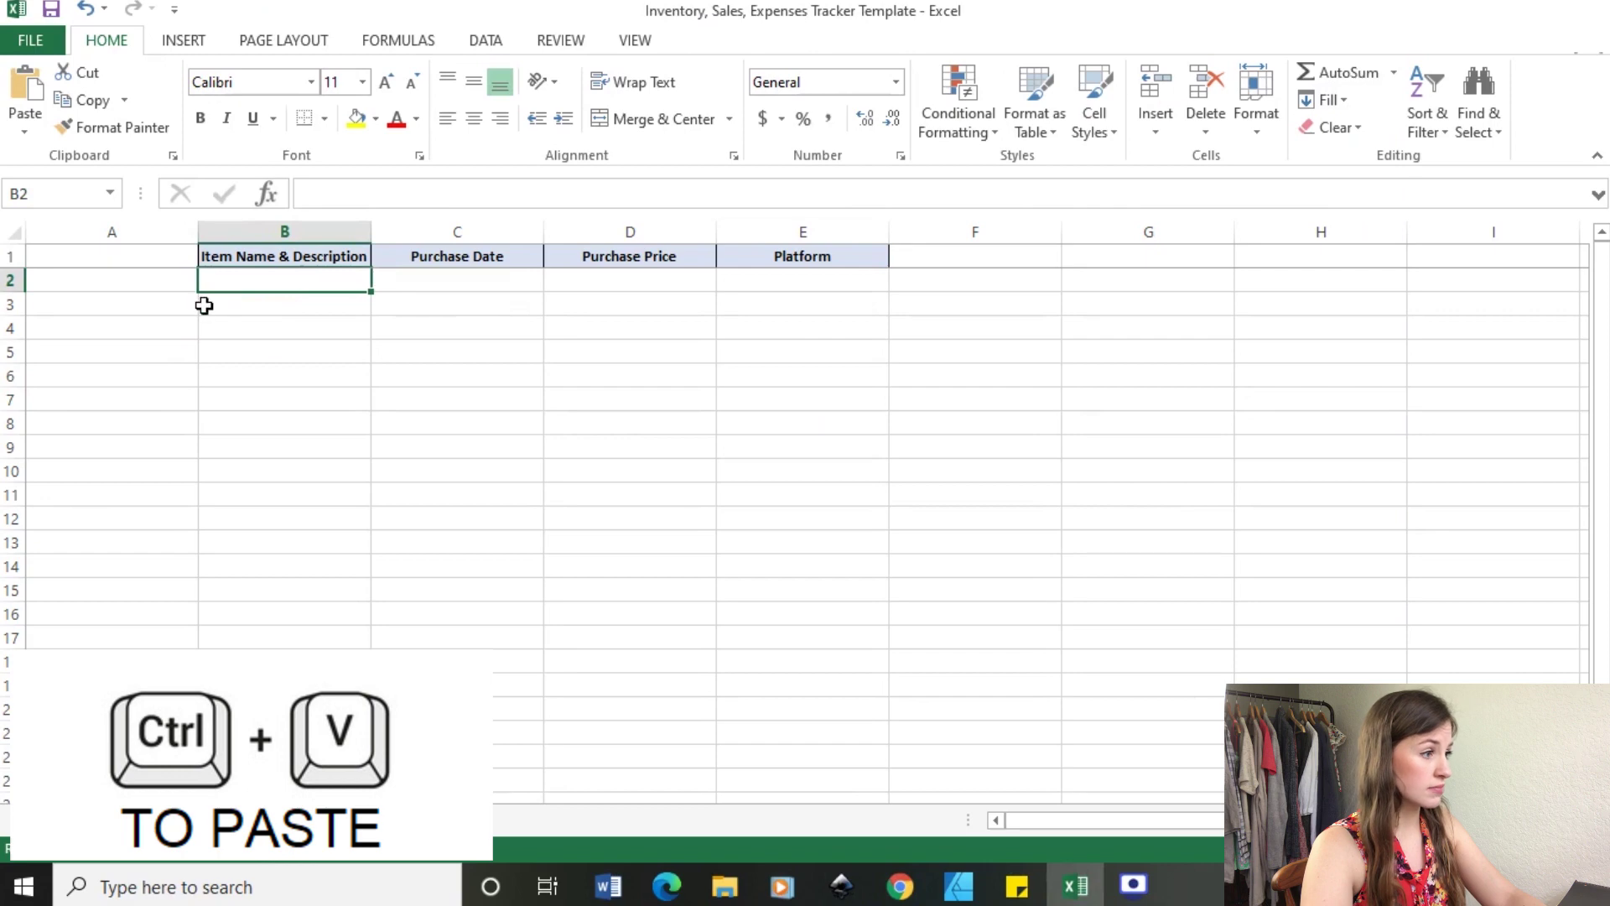
key("ctrl+v")
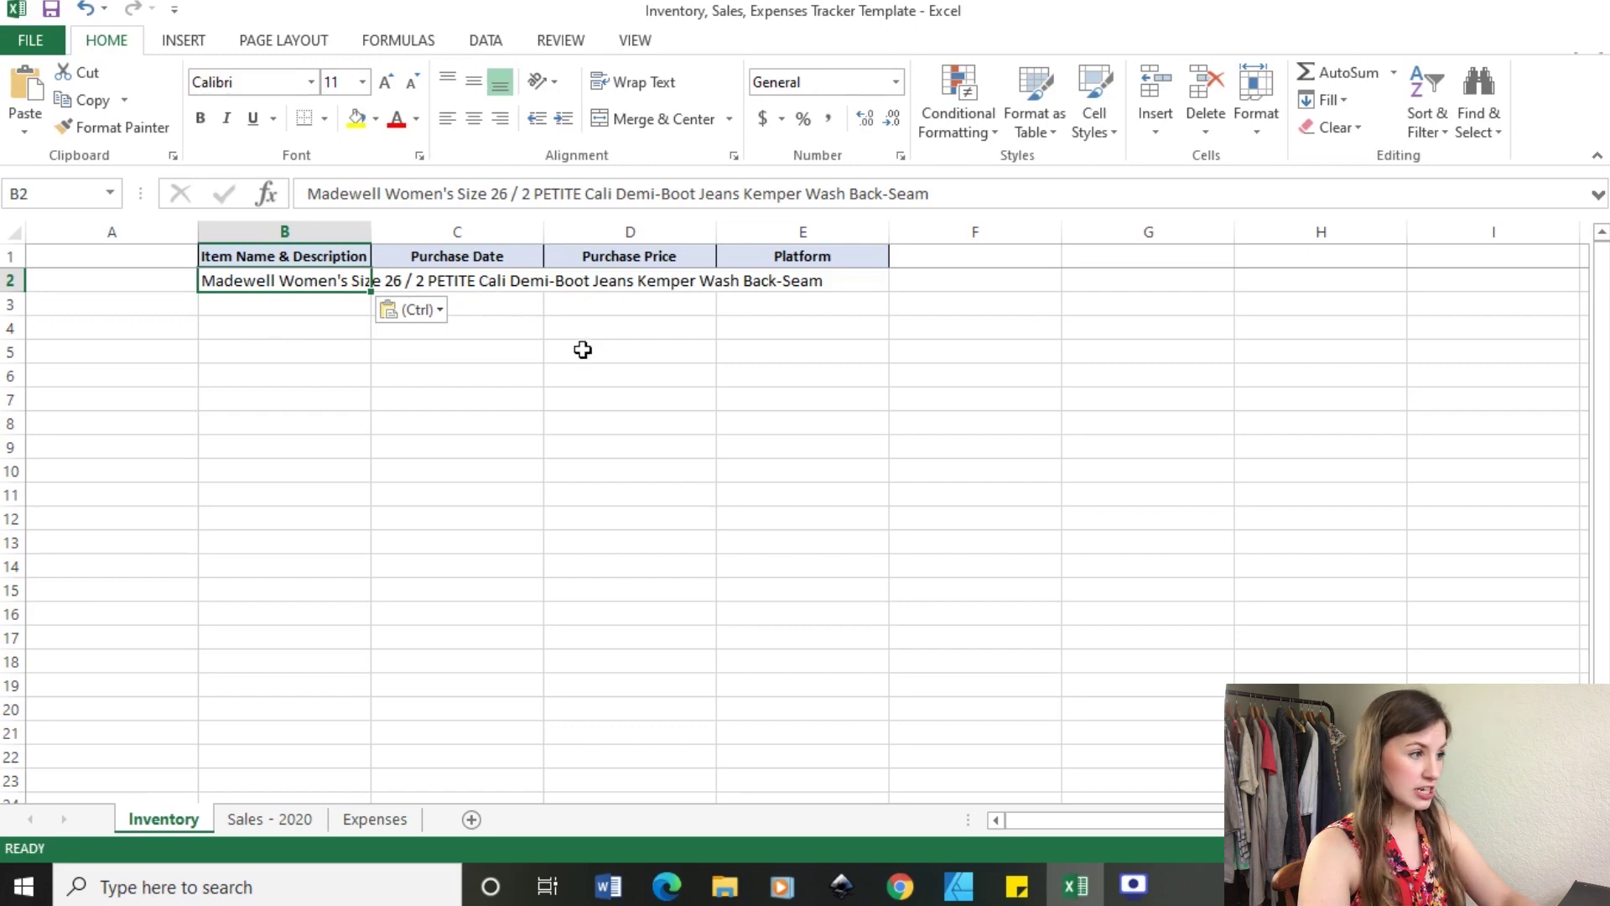
Enter the purchase date 6/26/2020 and purchase price 21.25 for the jeans in row 2.
left_click(501, 279)
type("6/26/2020")
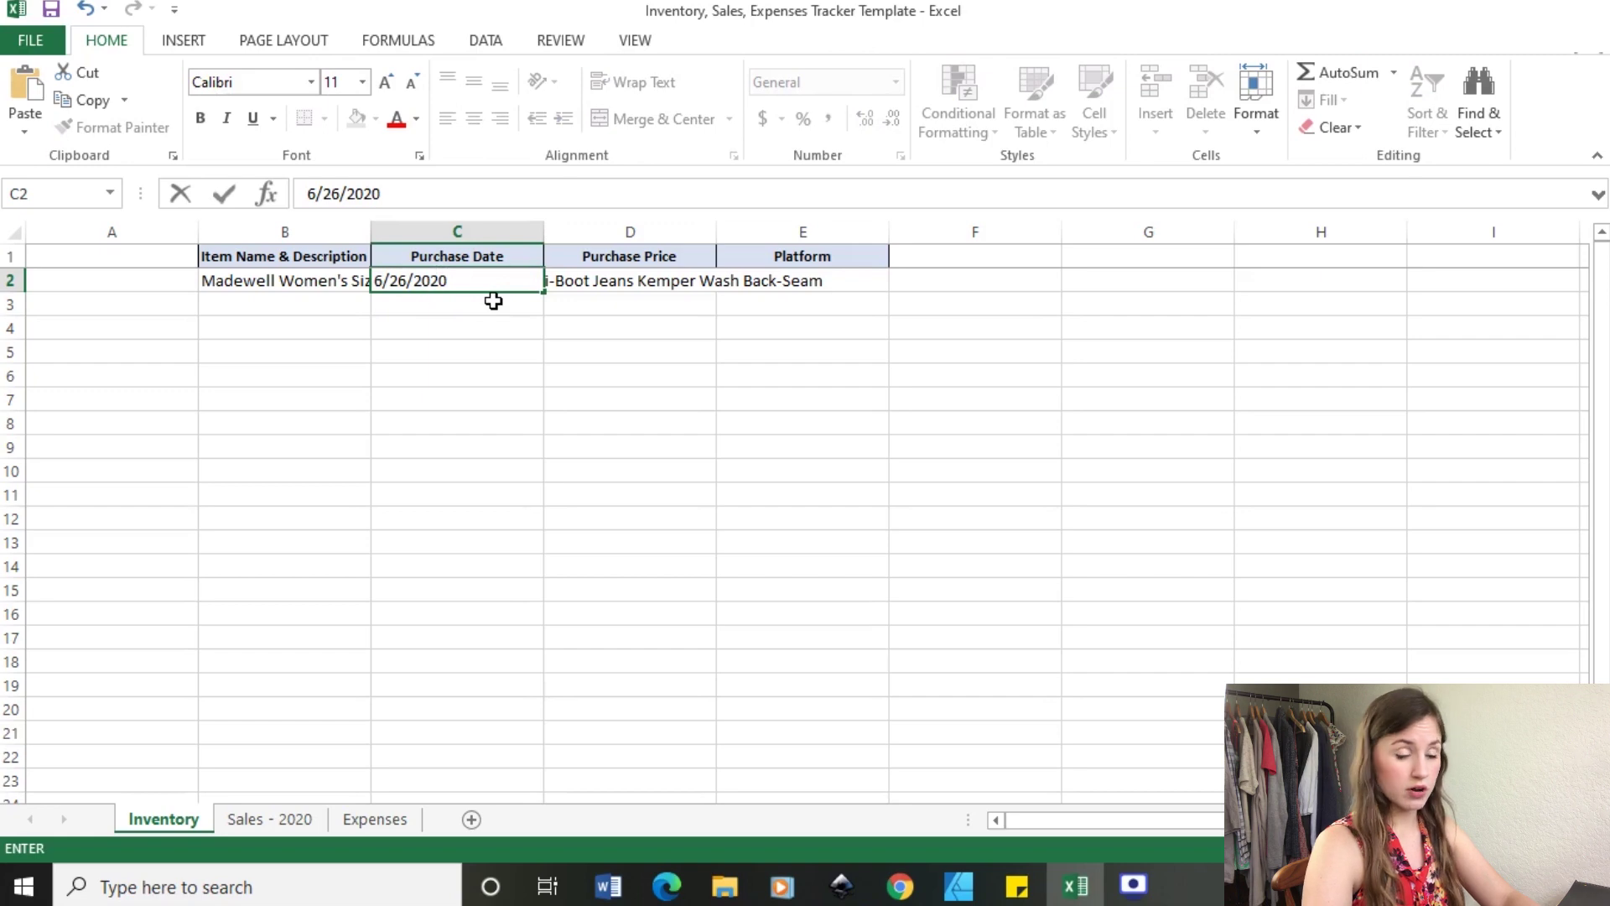
key("Tab")
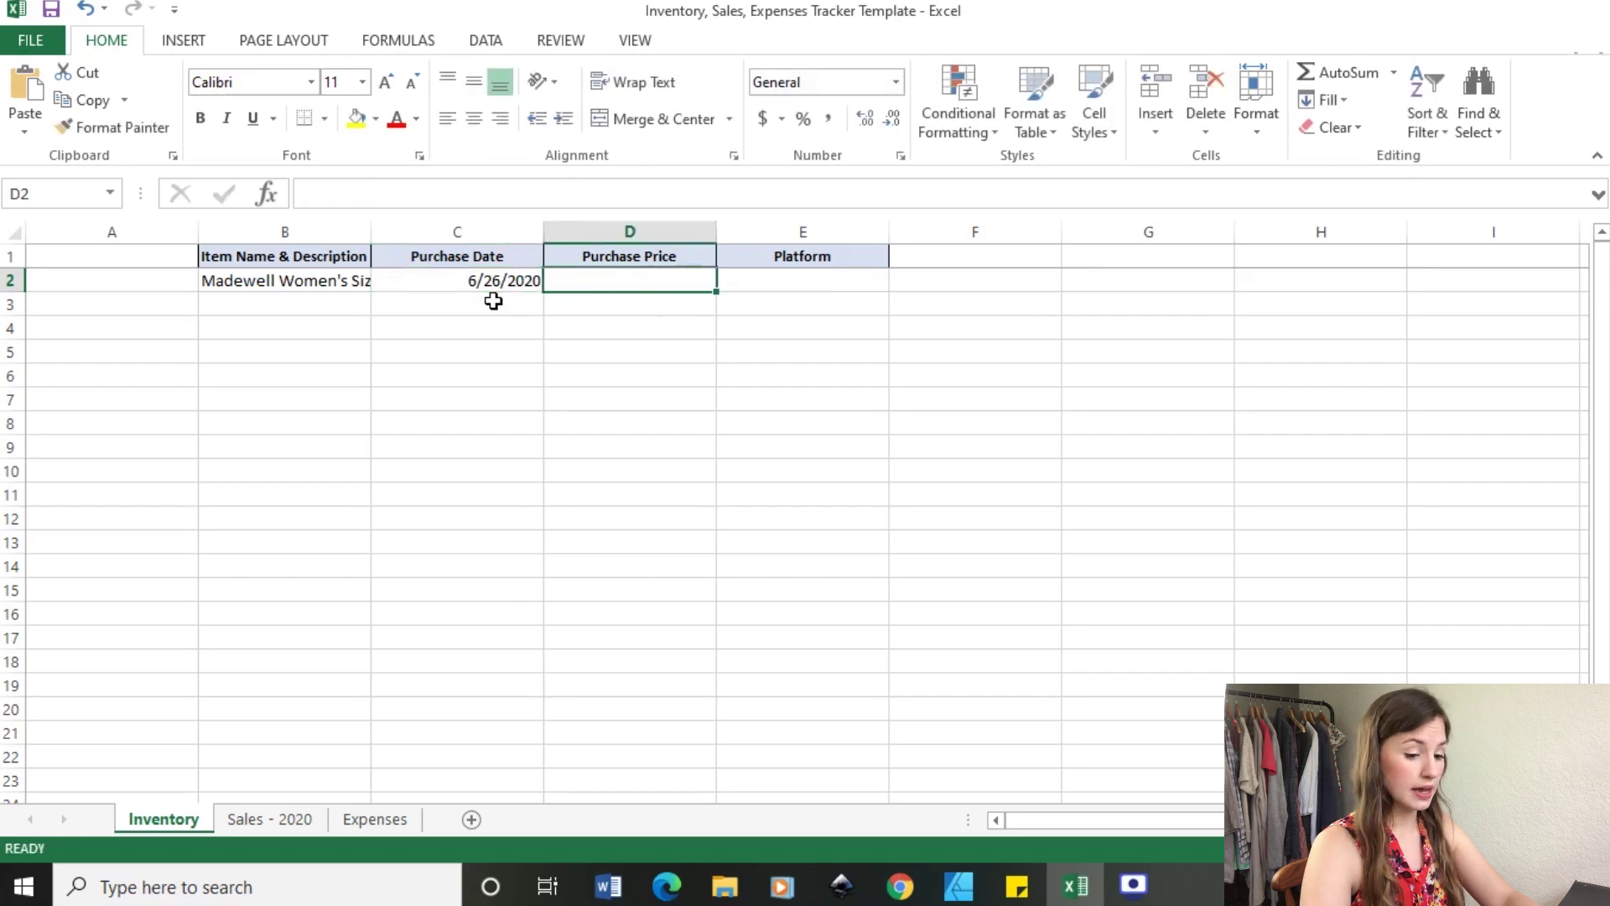
type("21")
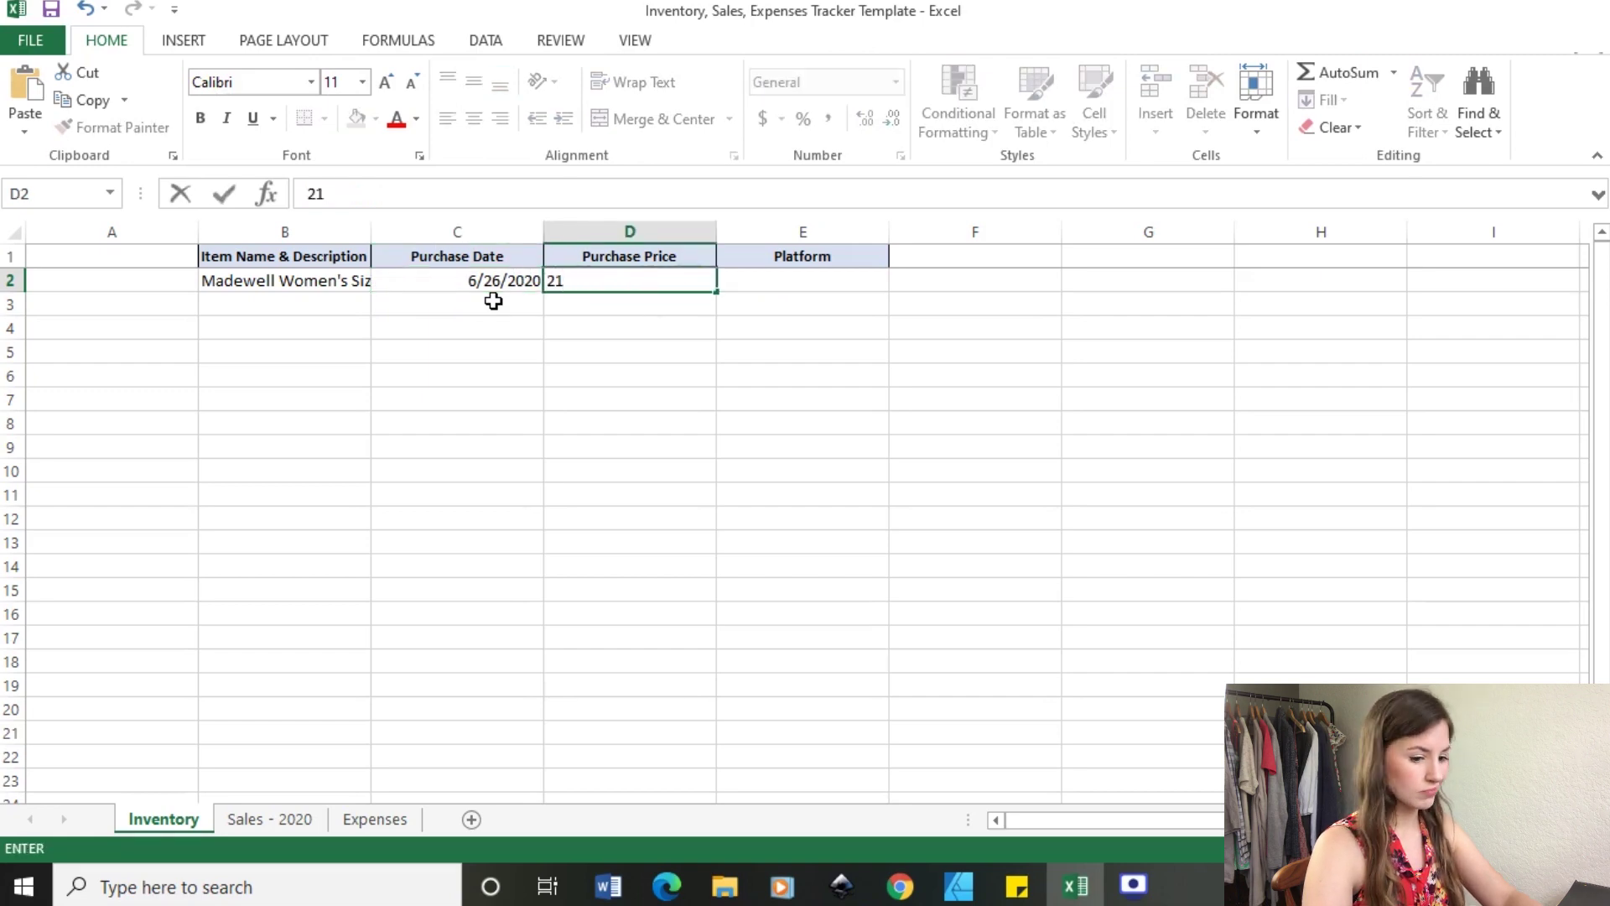
type(".25")
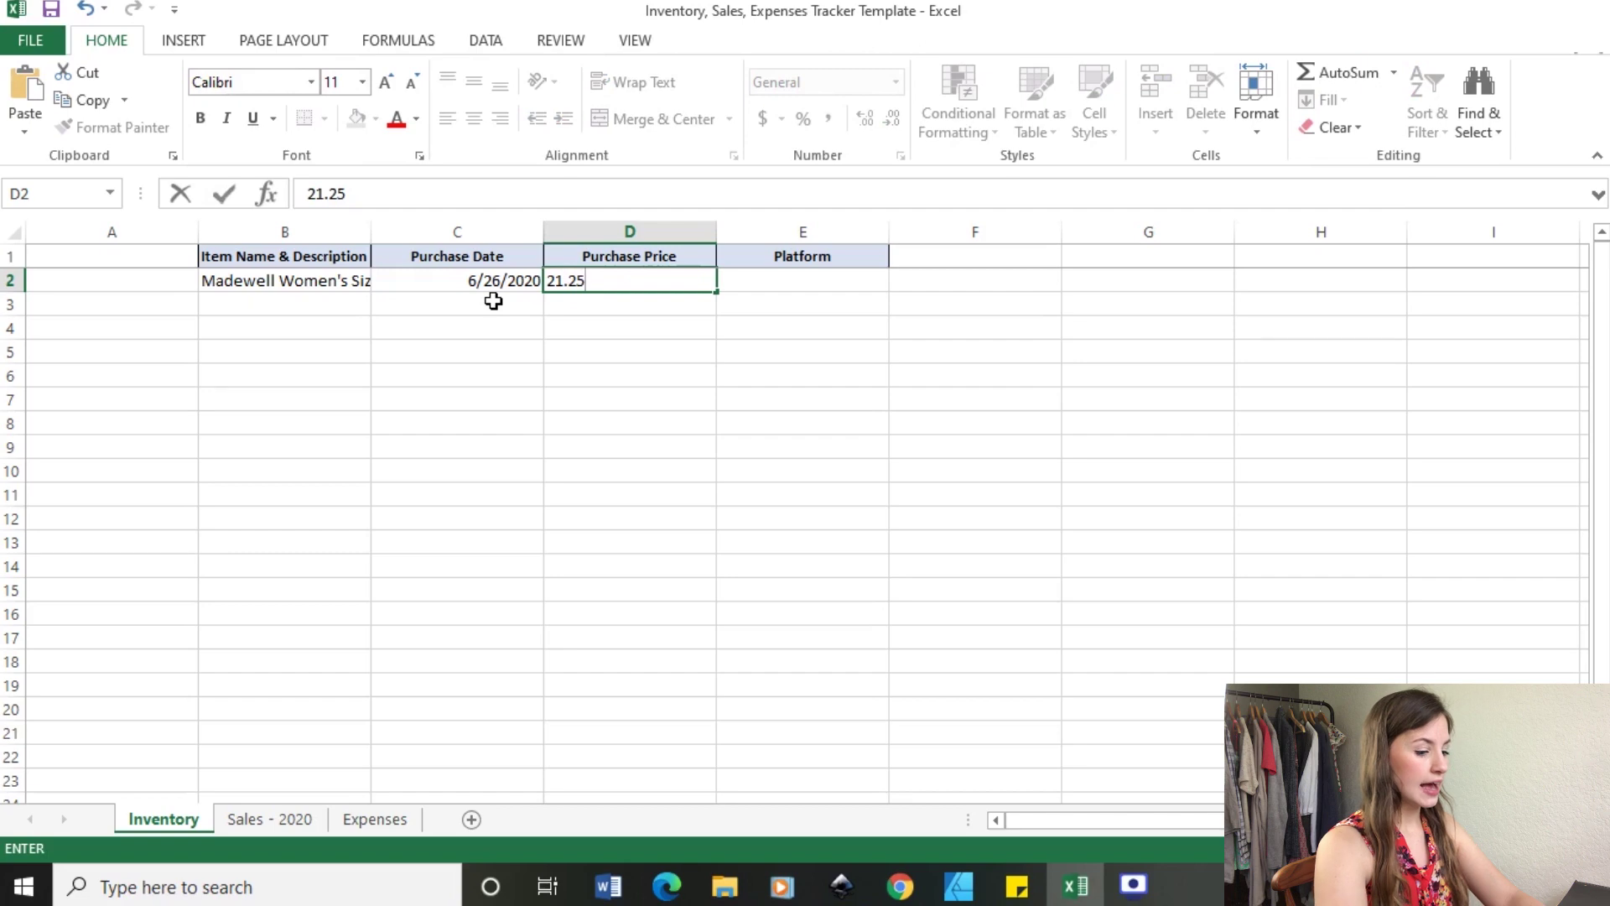
key("Tab")
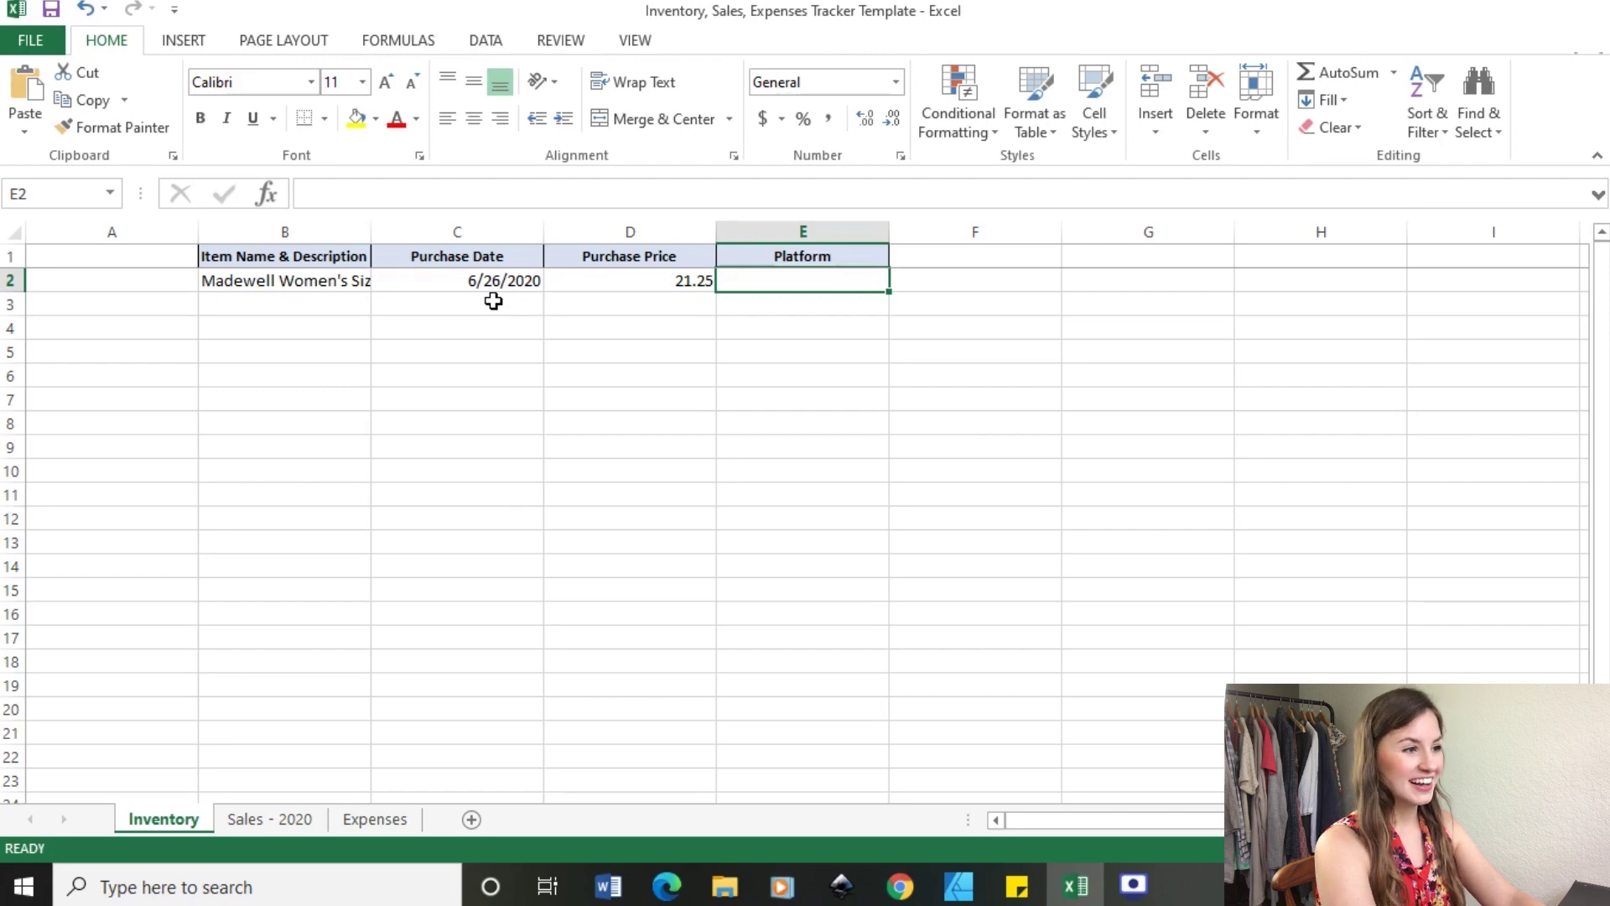
Enter EPM as the platform for the jeans in row 2.
type("EON")
key("BackSpace")
key("BackSpace")
type("PPM")
key("BackSpace")
key("BackSpace")
type("M")
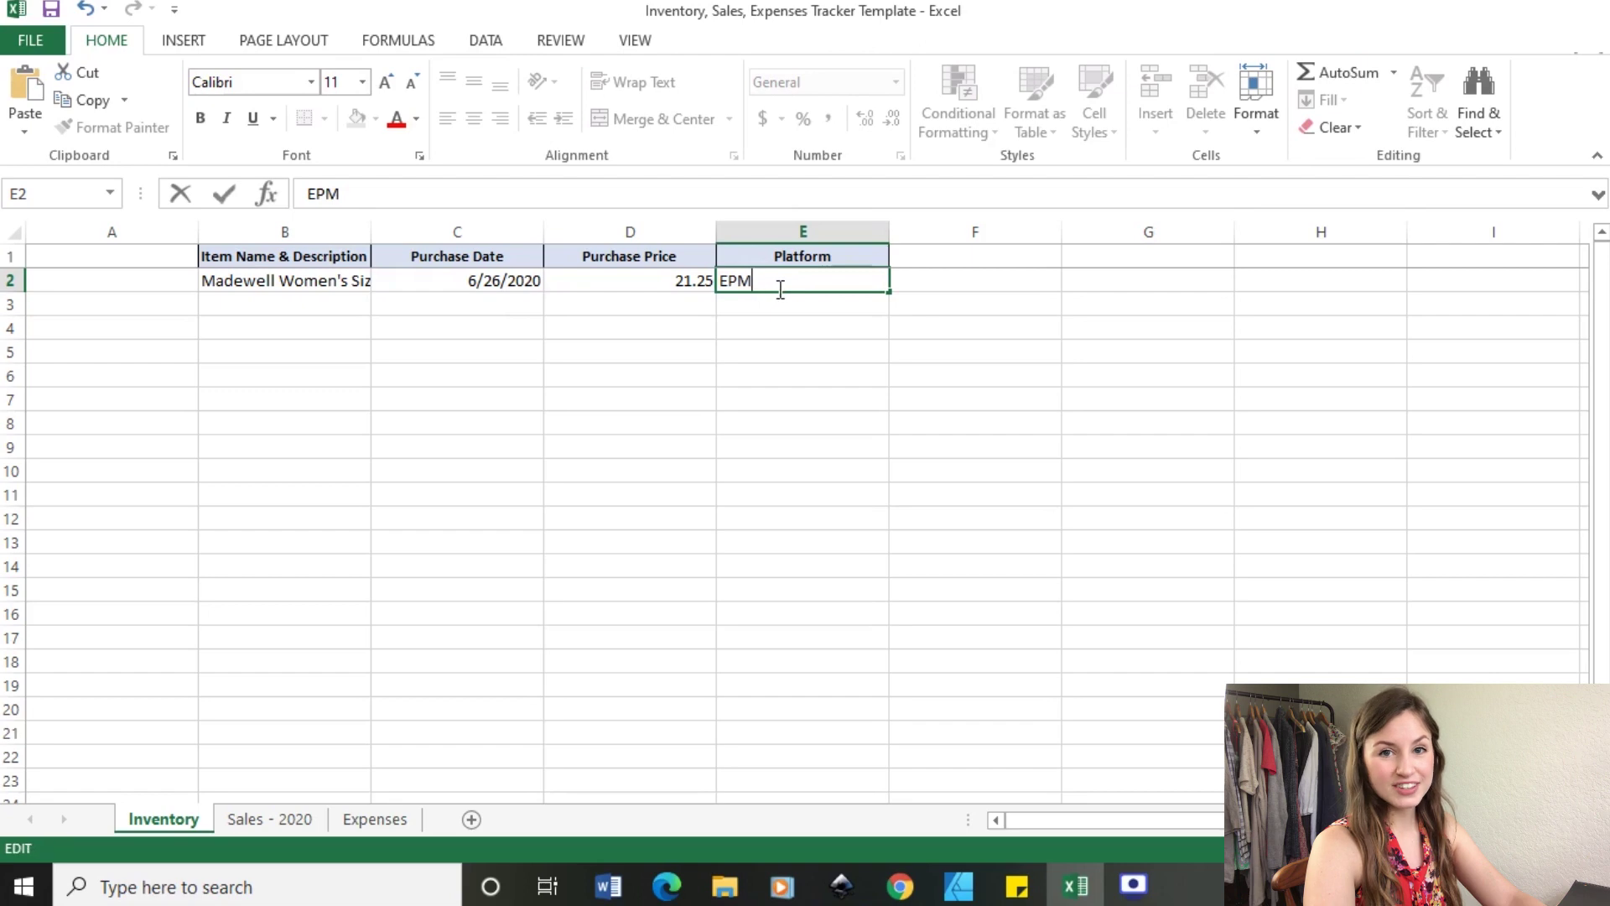
left_click(741, 352)
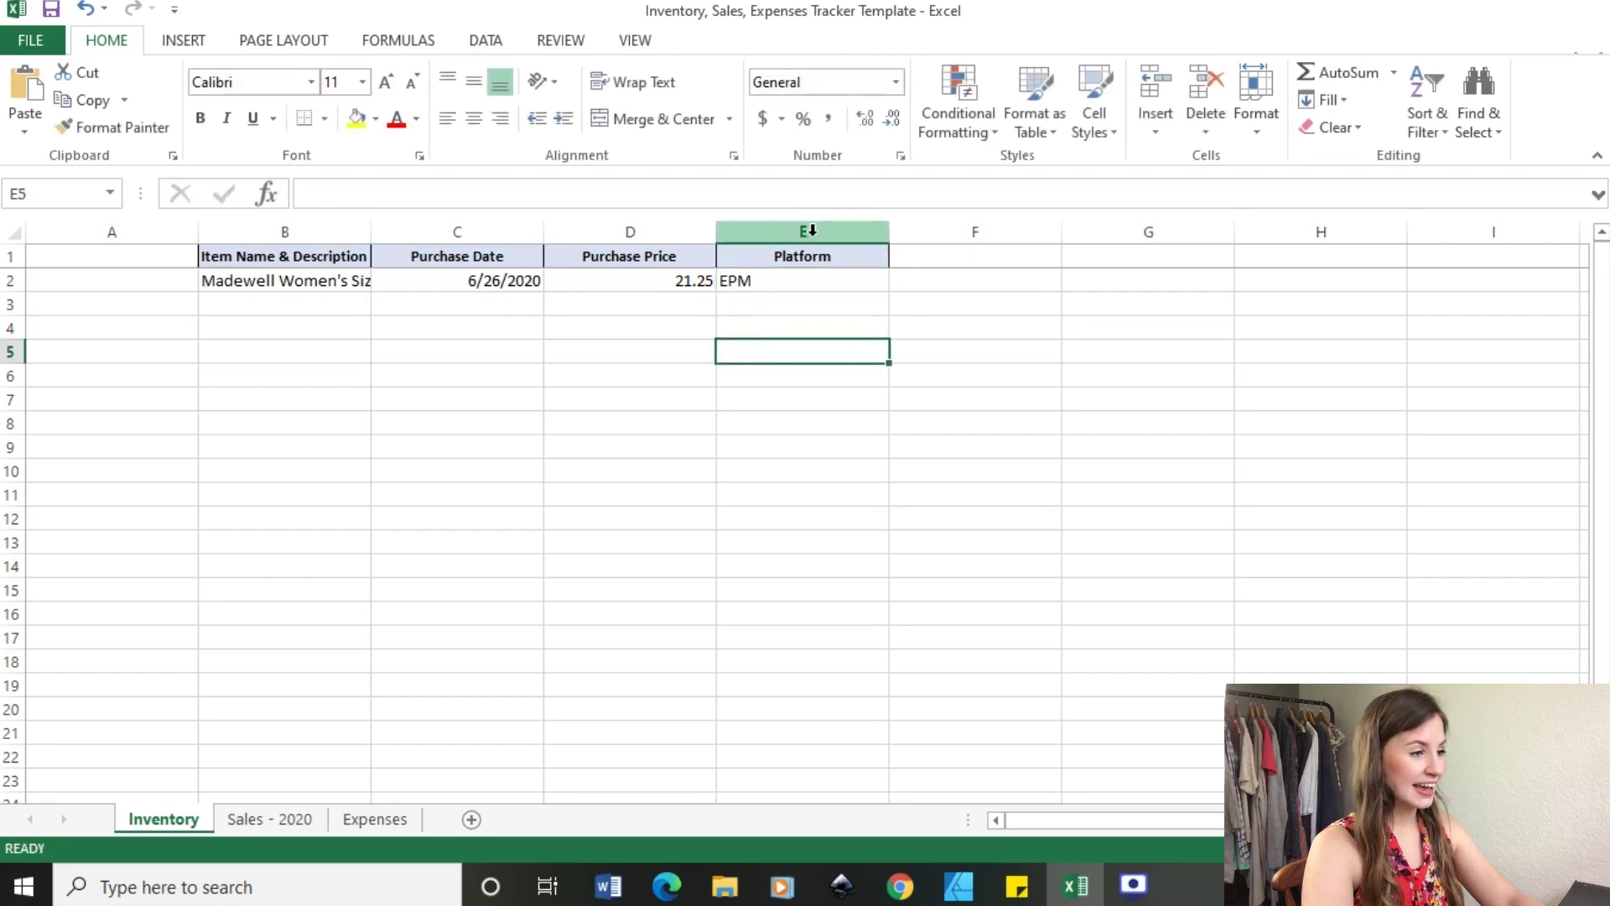
Add a Madewell Jacket in row 3 with purchase date 6/26/2020, purchase price 15 and platform EPM.
left_click(225, 304)
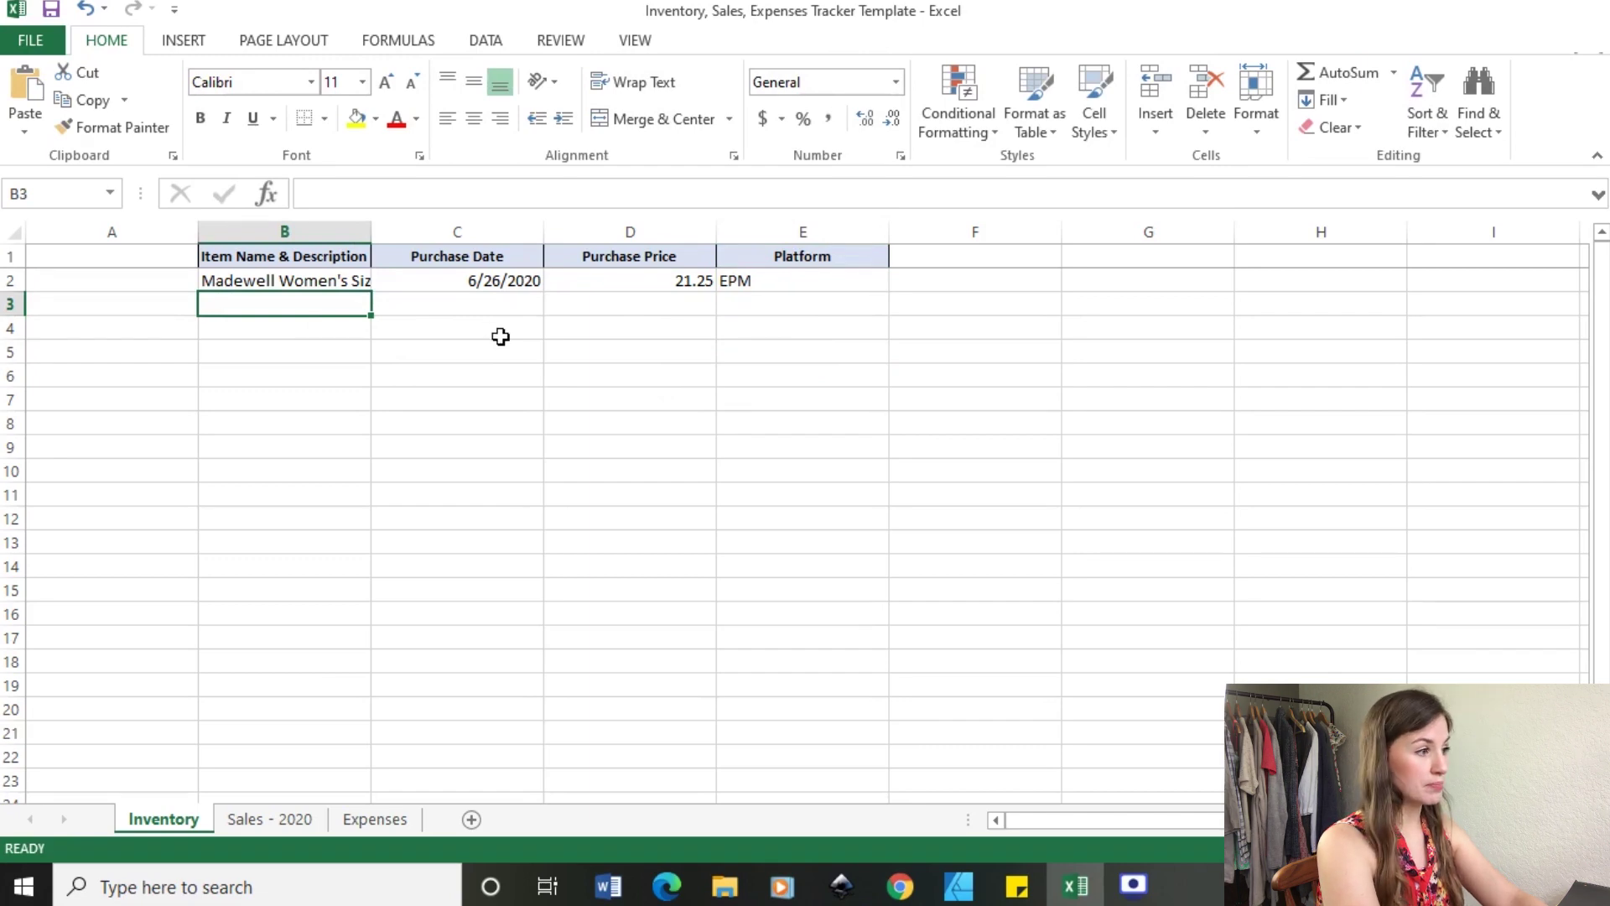
type("Madewell Jacket")
key("Tab")
type("6")
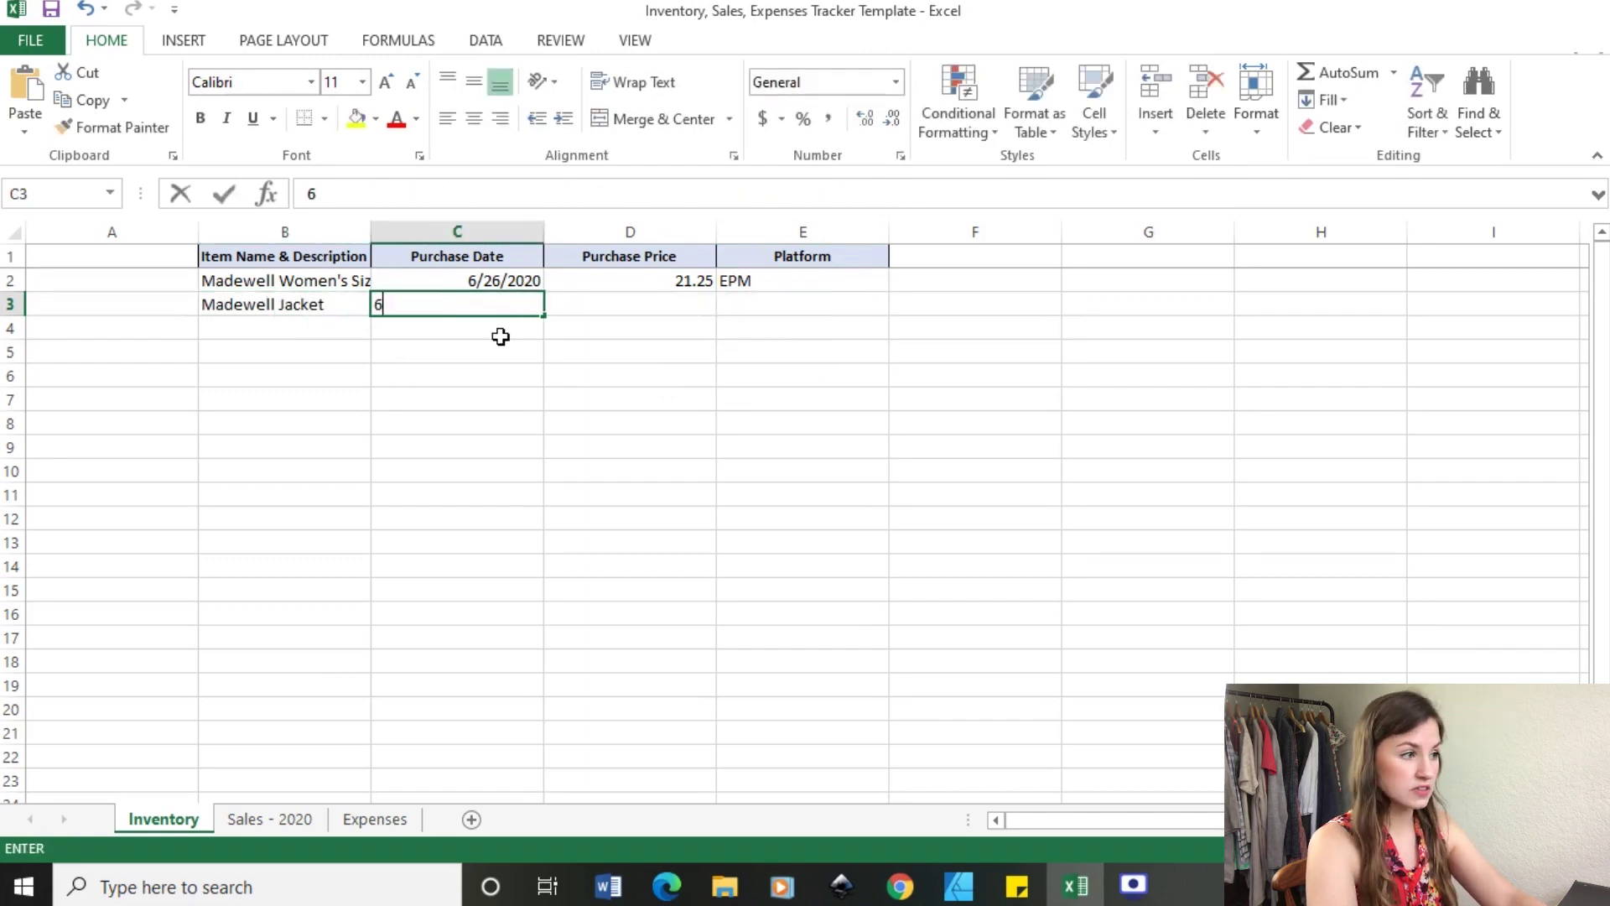
type("/26/2020")
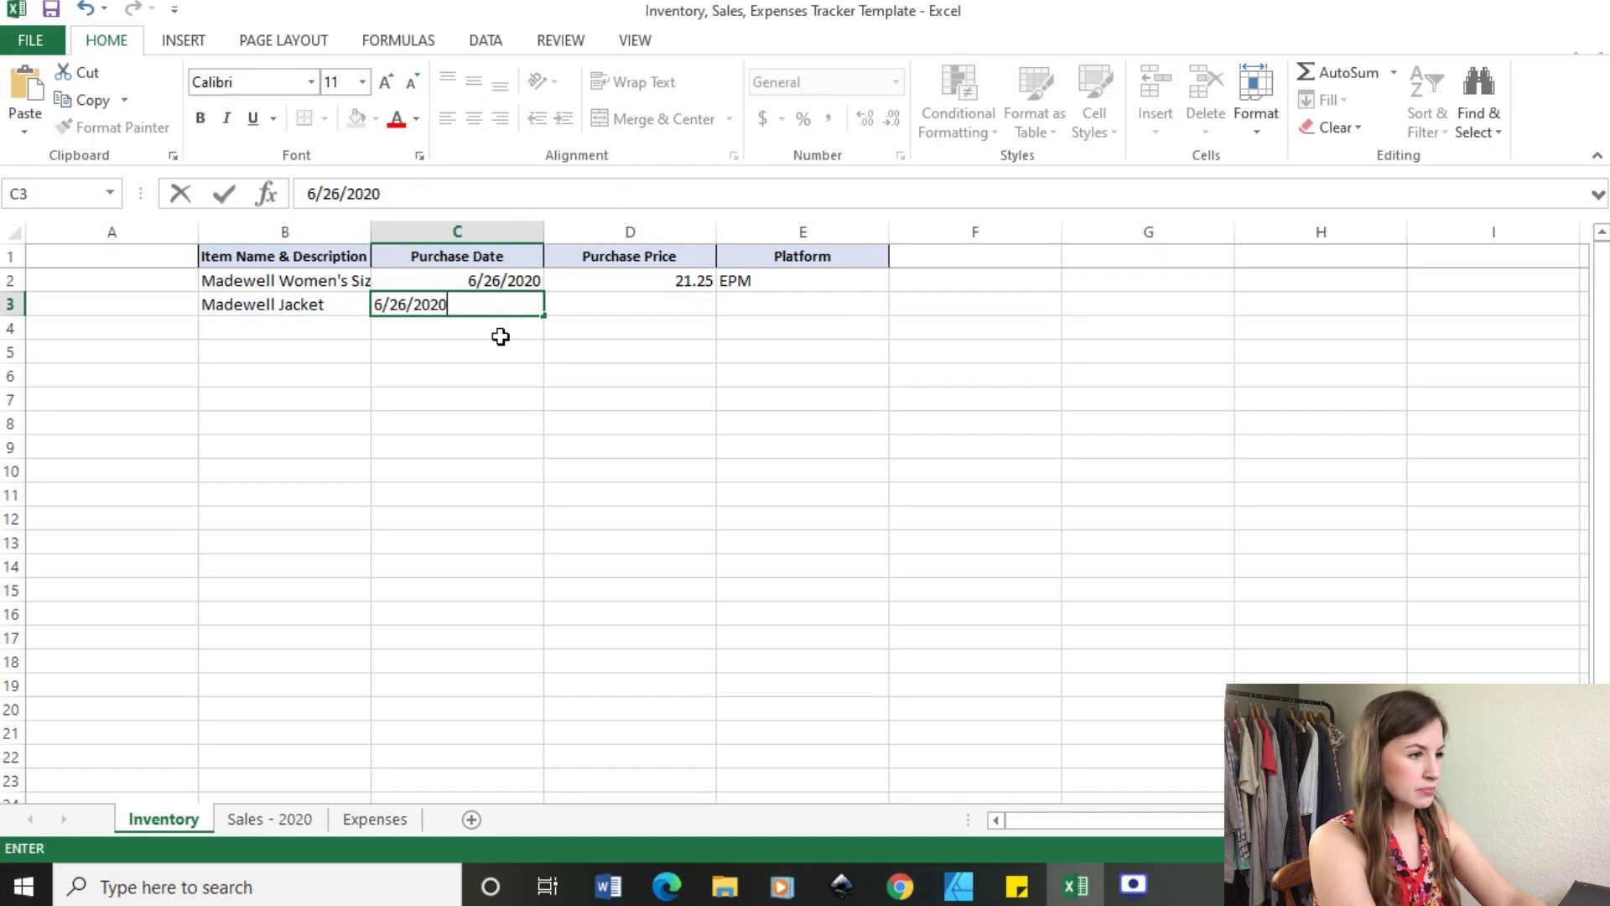
key("Tab")
type("15")
key("Tab")
type("EPM")
Add Steve Madden Boots in row 4 with purchase date 6/26/2020, purchase price 10 and platform EPM.
left_click(321, 327)
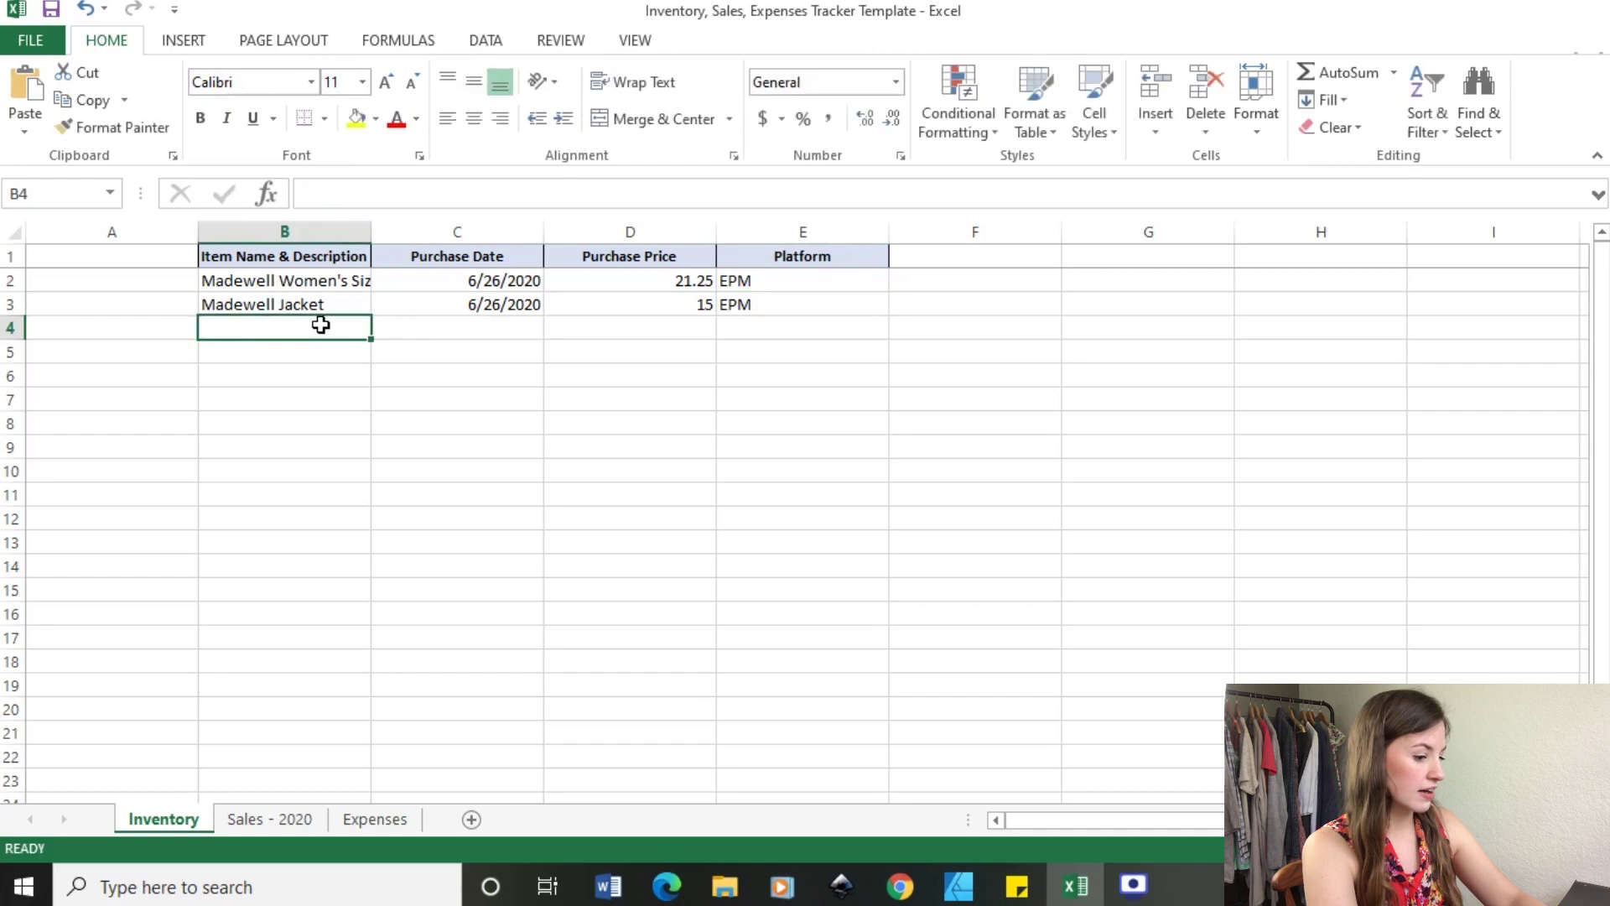
type("Stev")
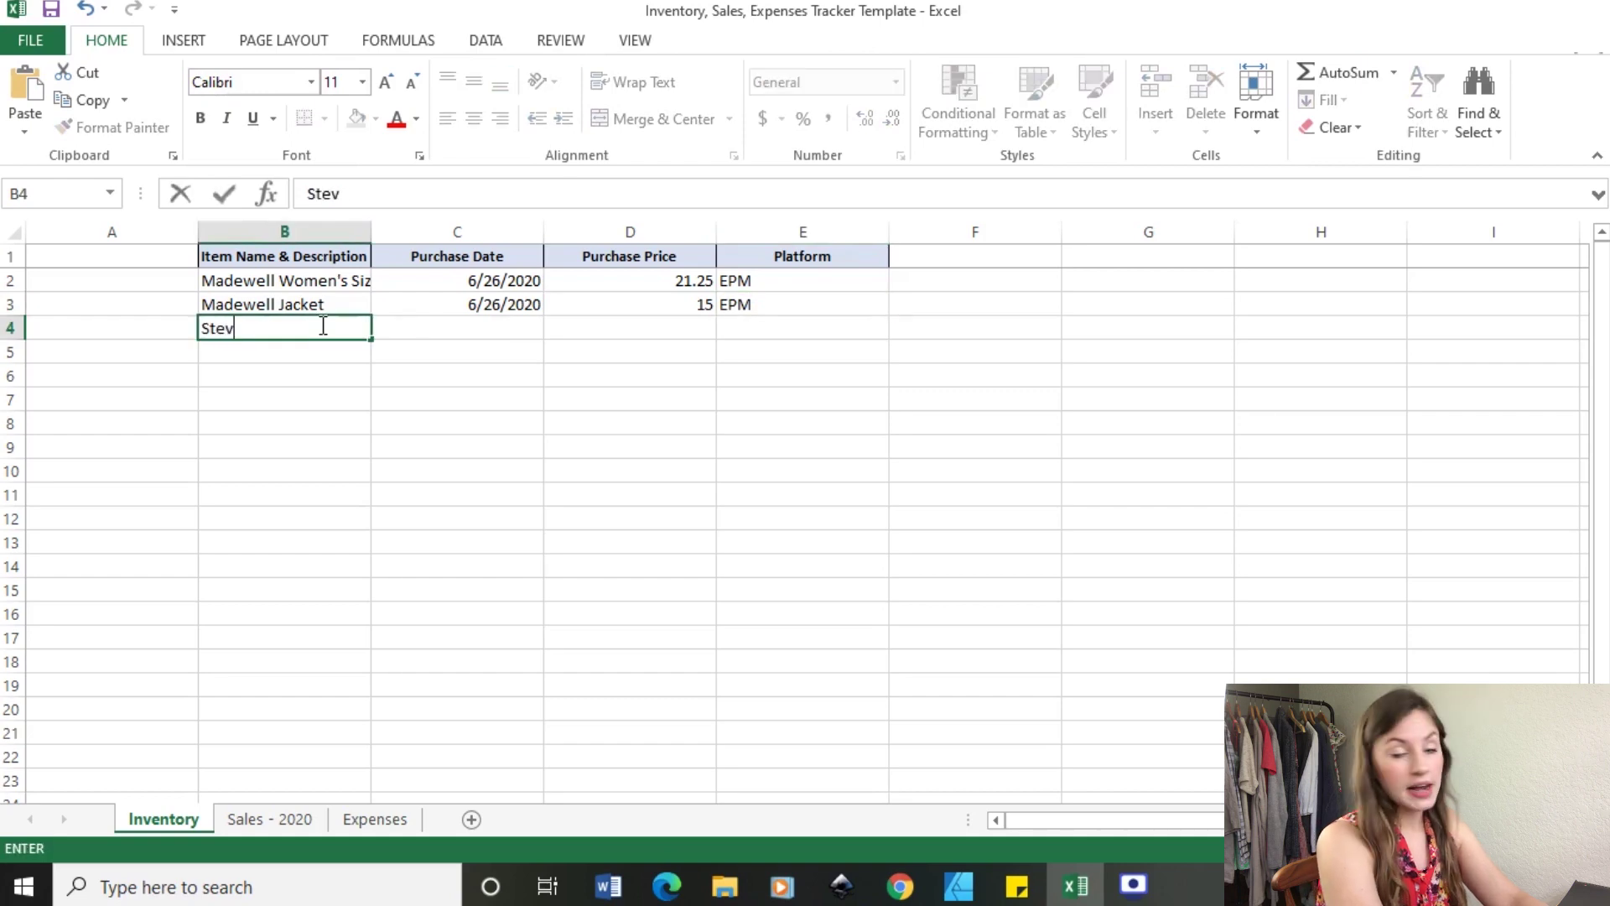
type("e Madden Boots")
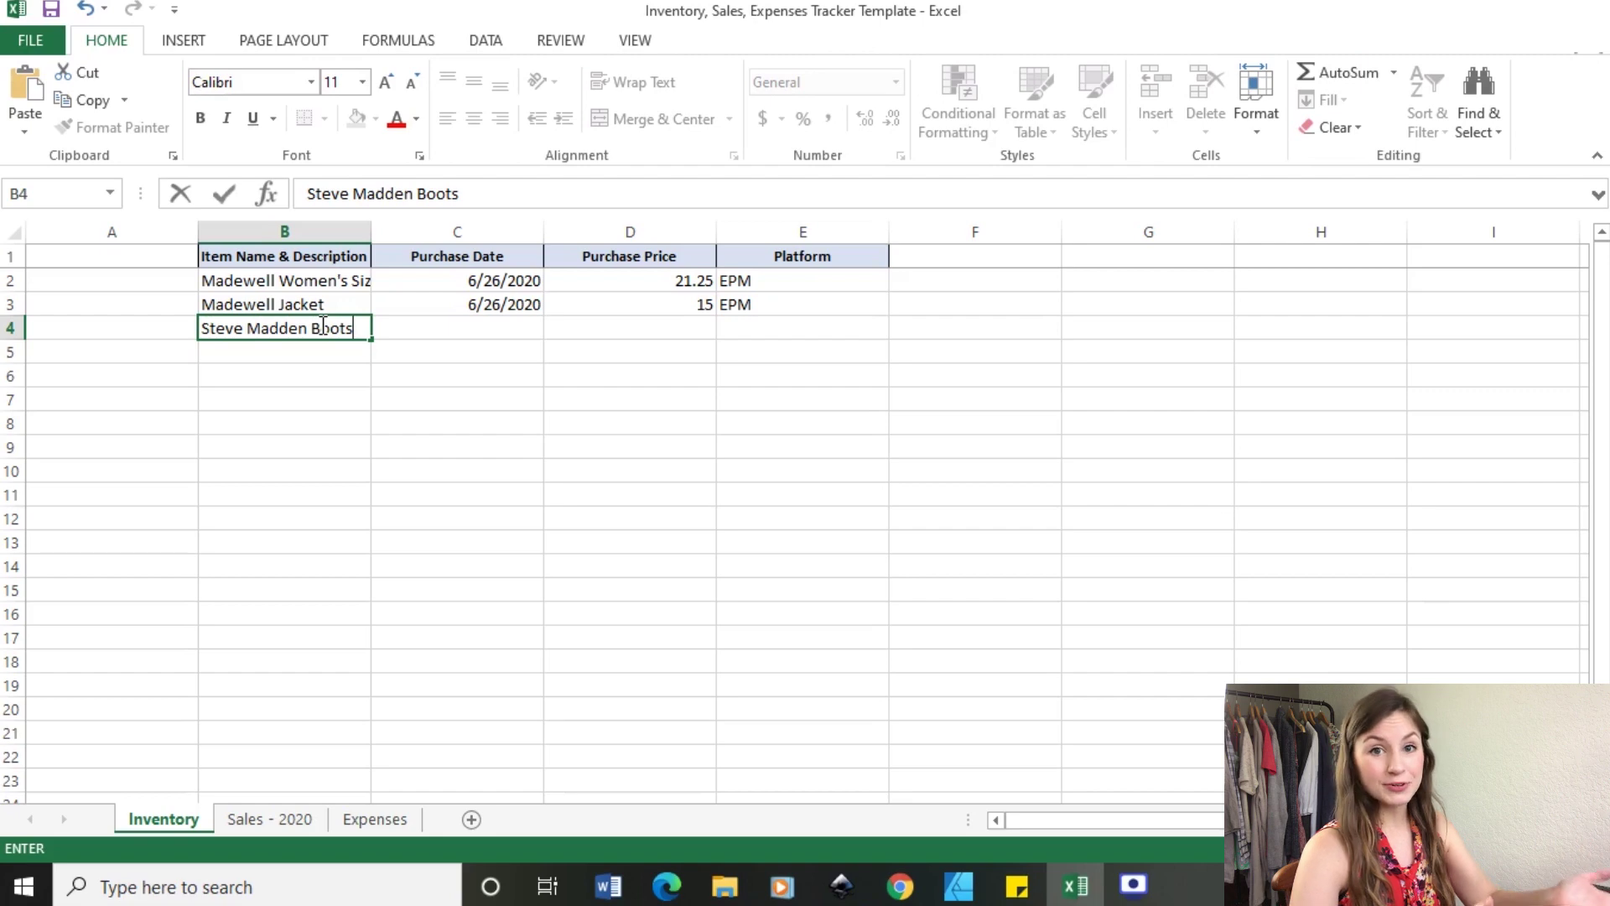
key("Tab")
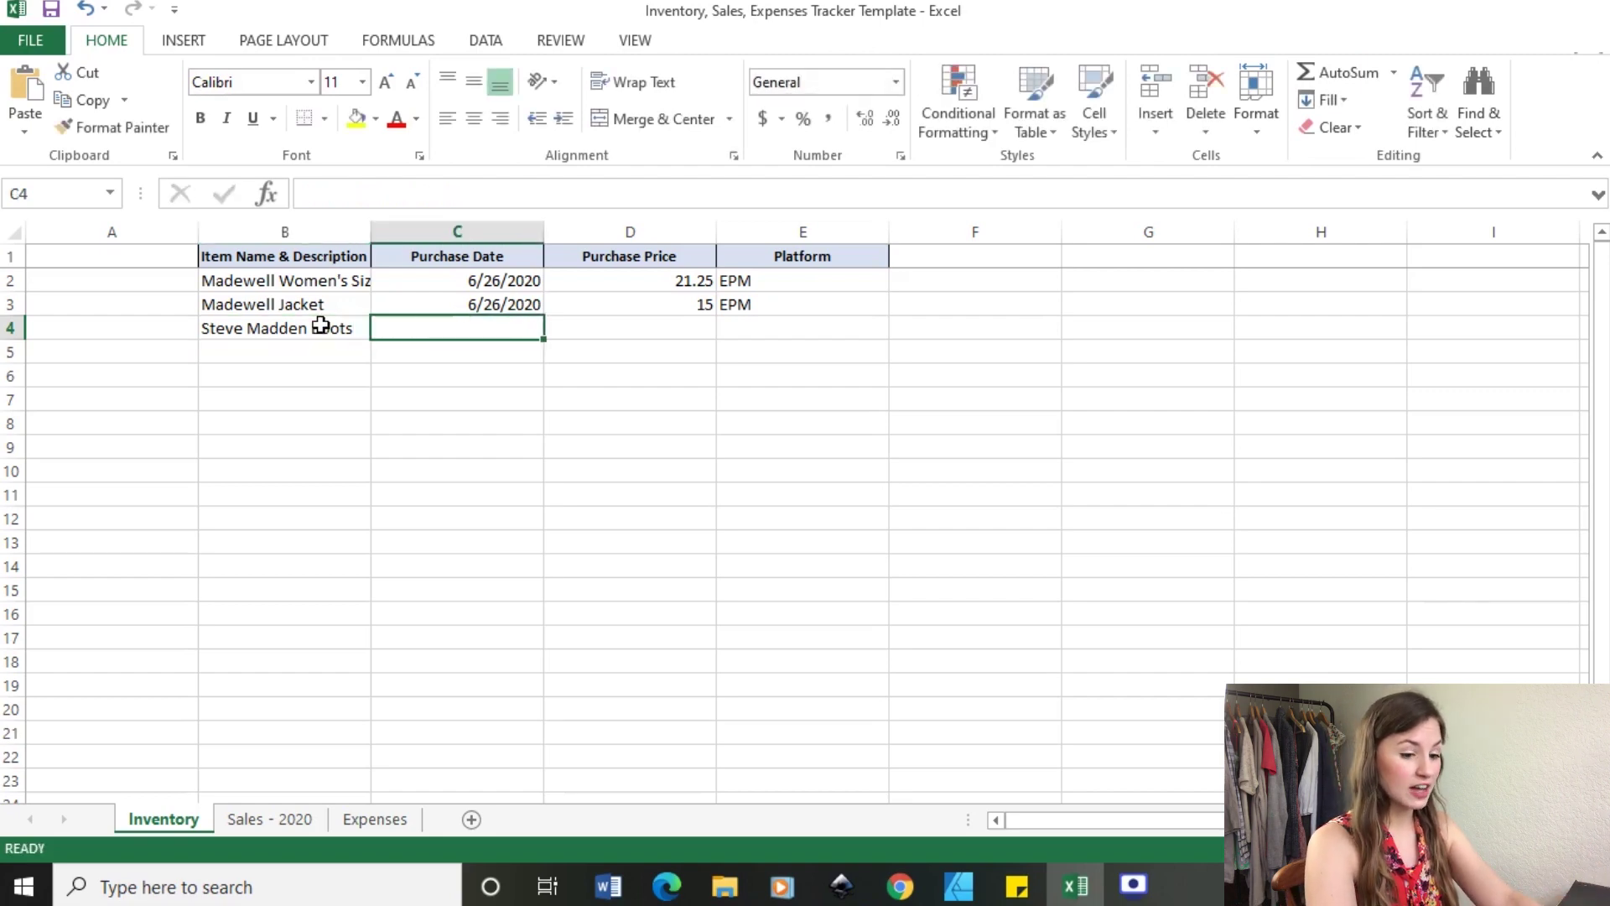
type("6/26/2020")
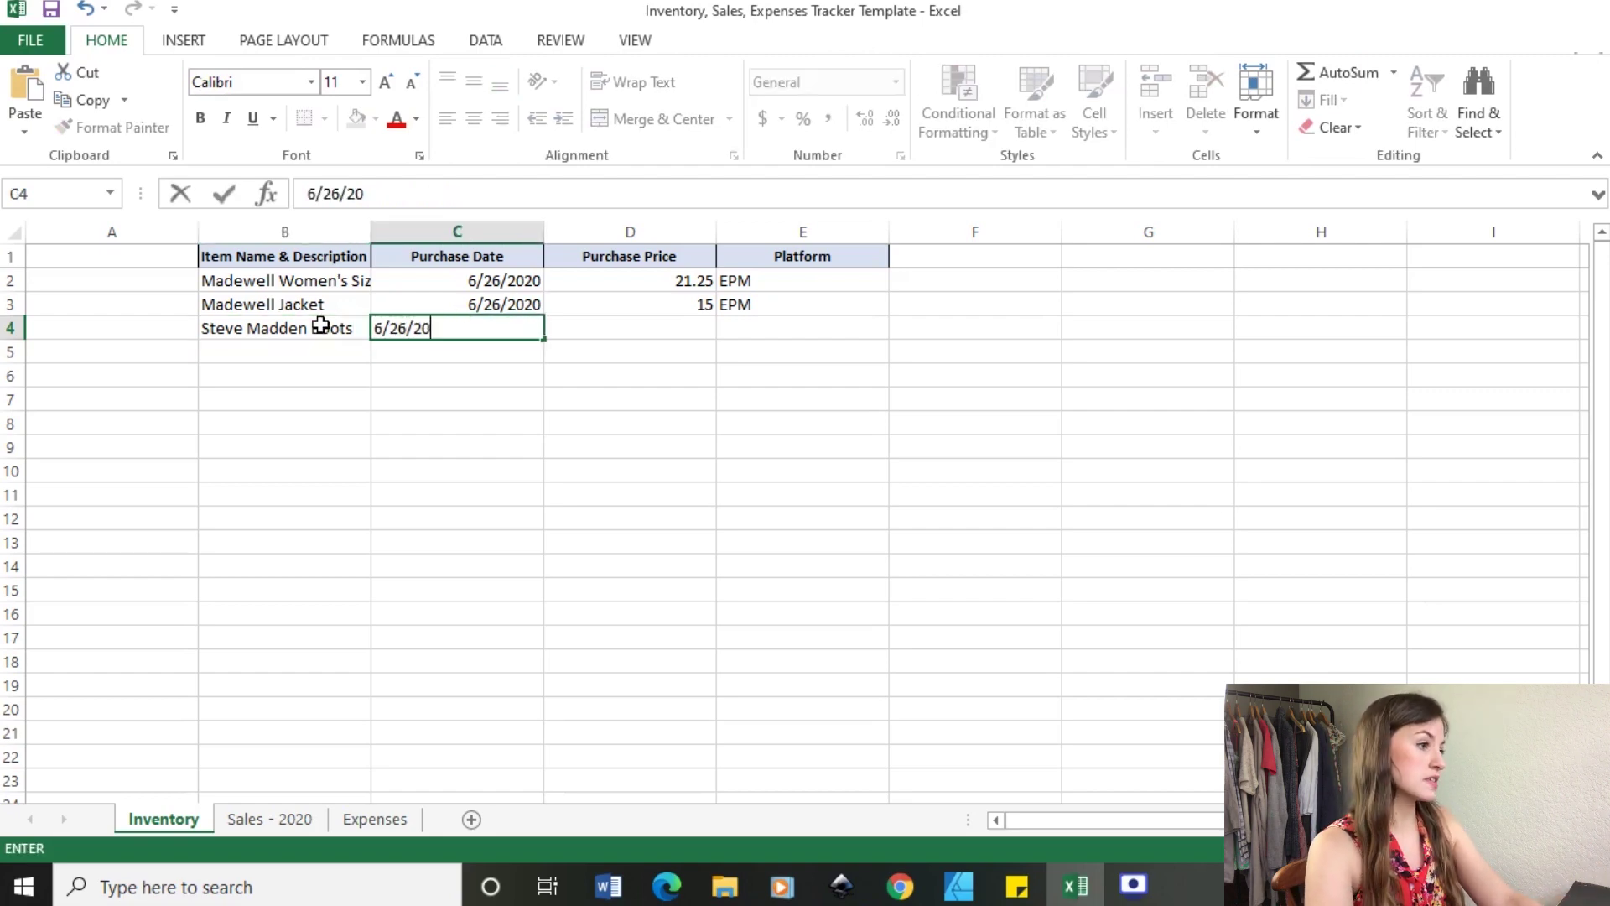
key("Tab")
type("10")
key("Tab")
type("EPM")
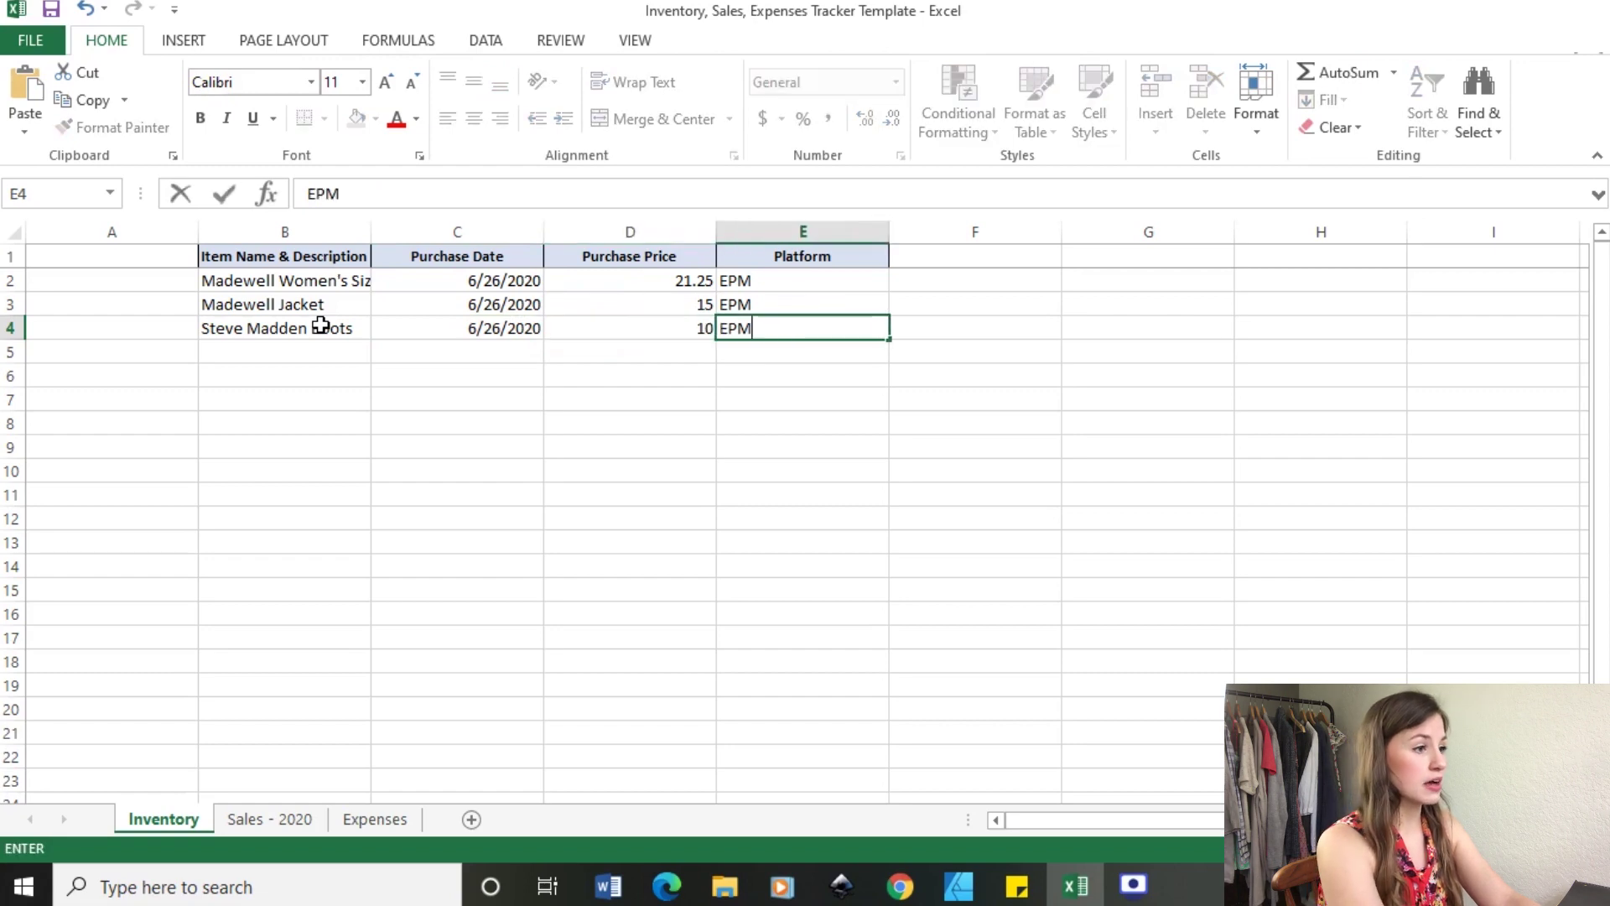
left_click(449, 524)
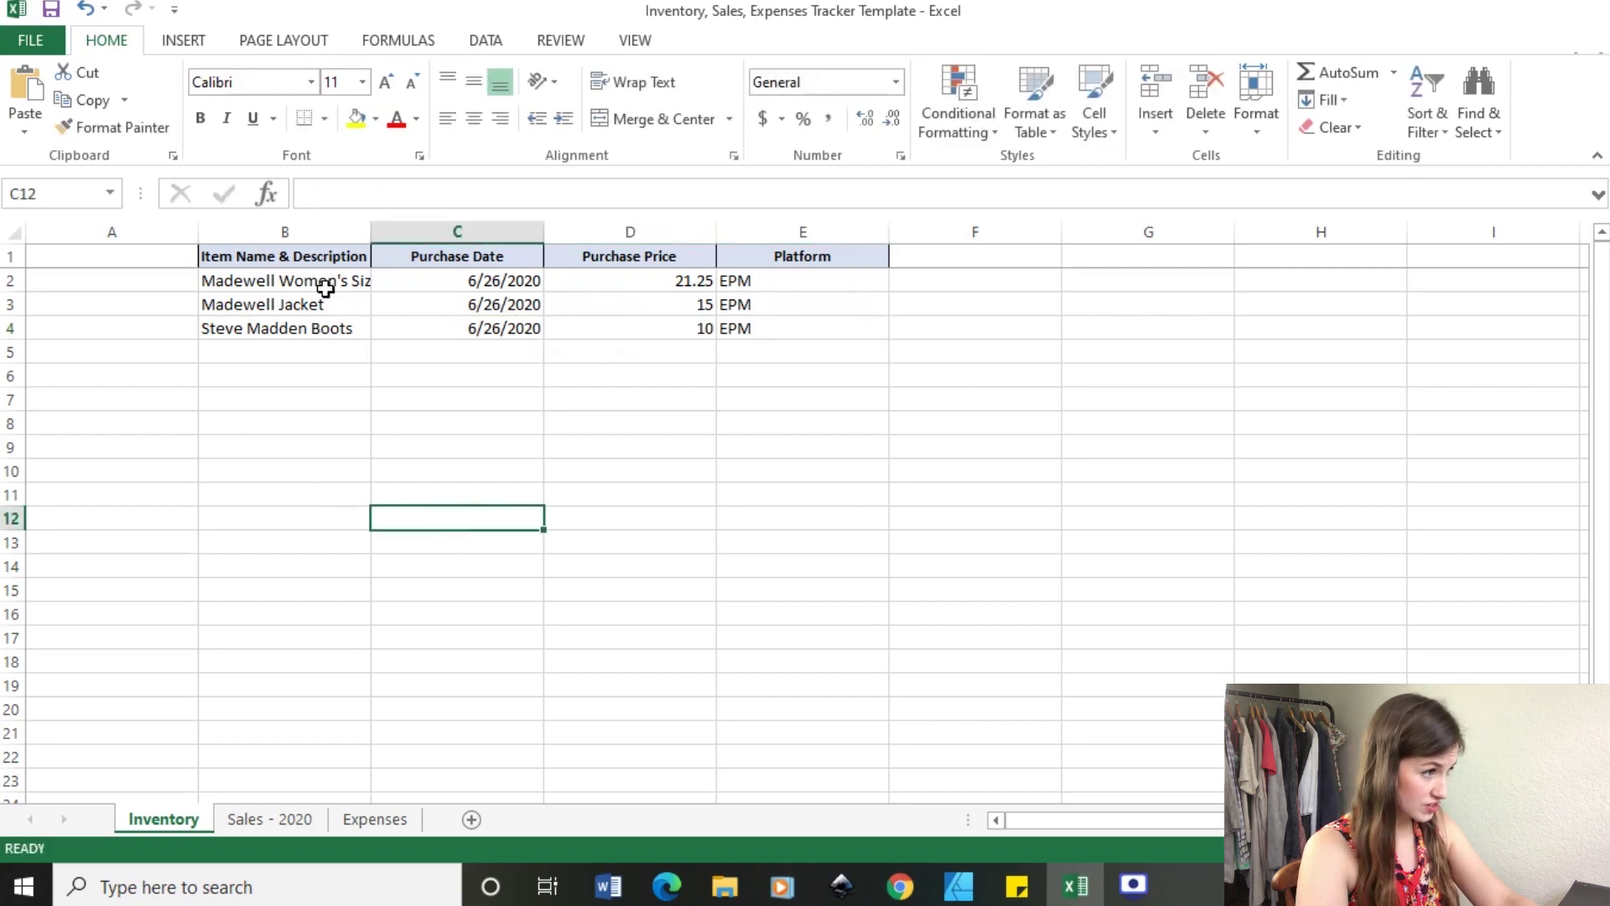
left_click_drag(327, 280, 715, 677)
scroll(714, 677, "up", 5)
left_click(687, 636)
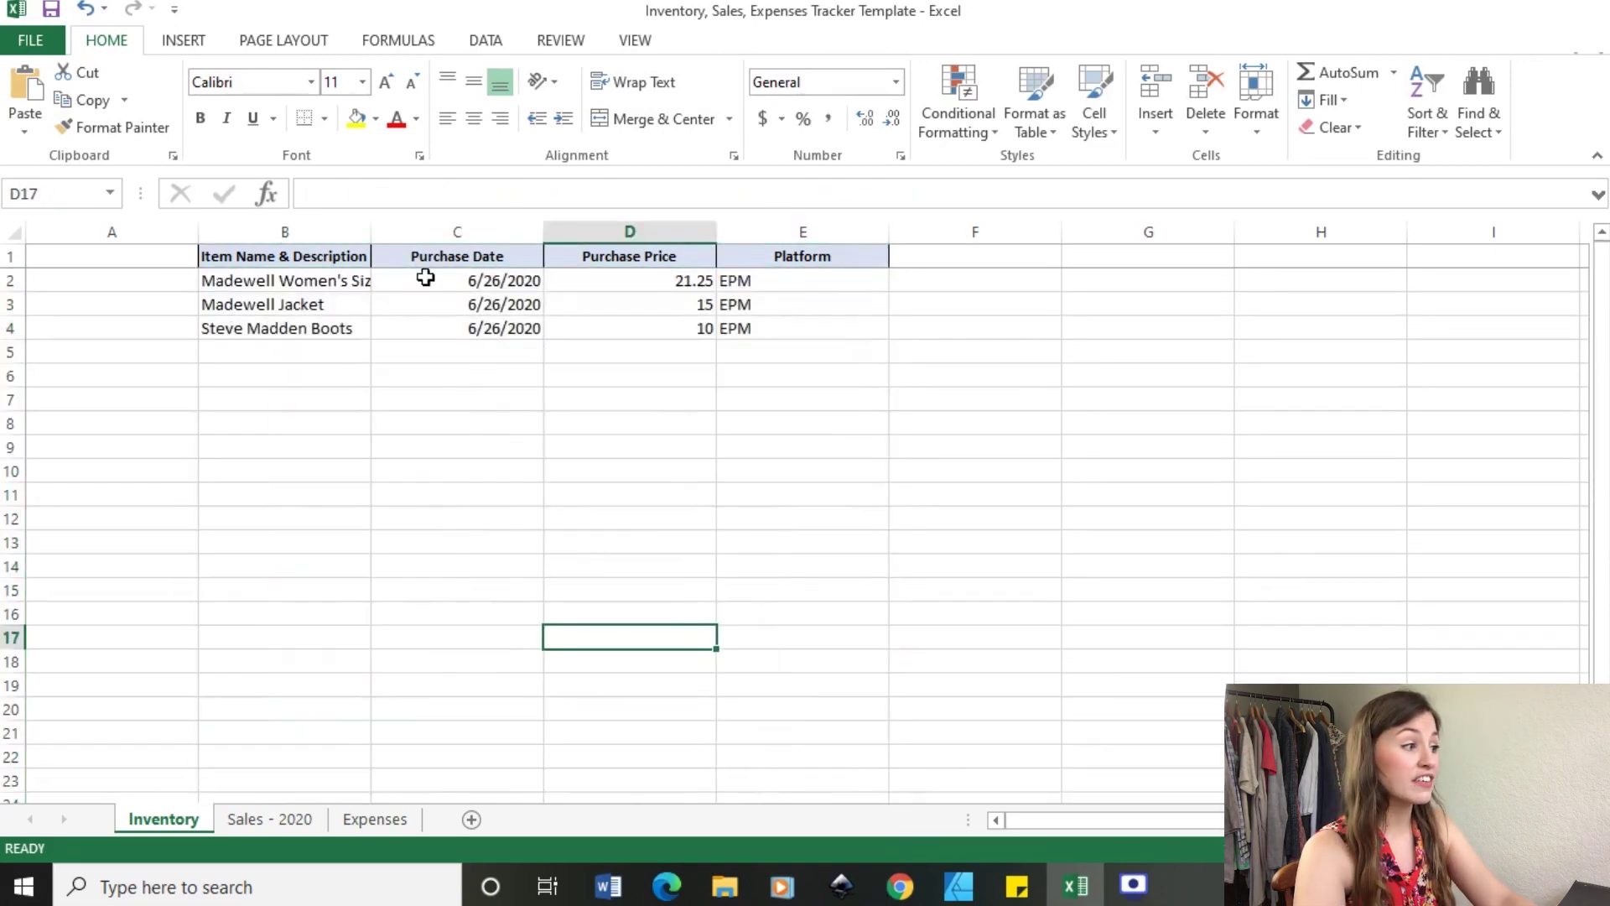
left_click(671, 434)
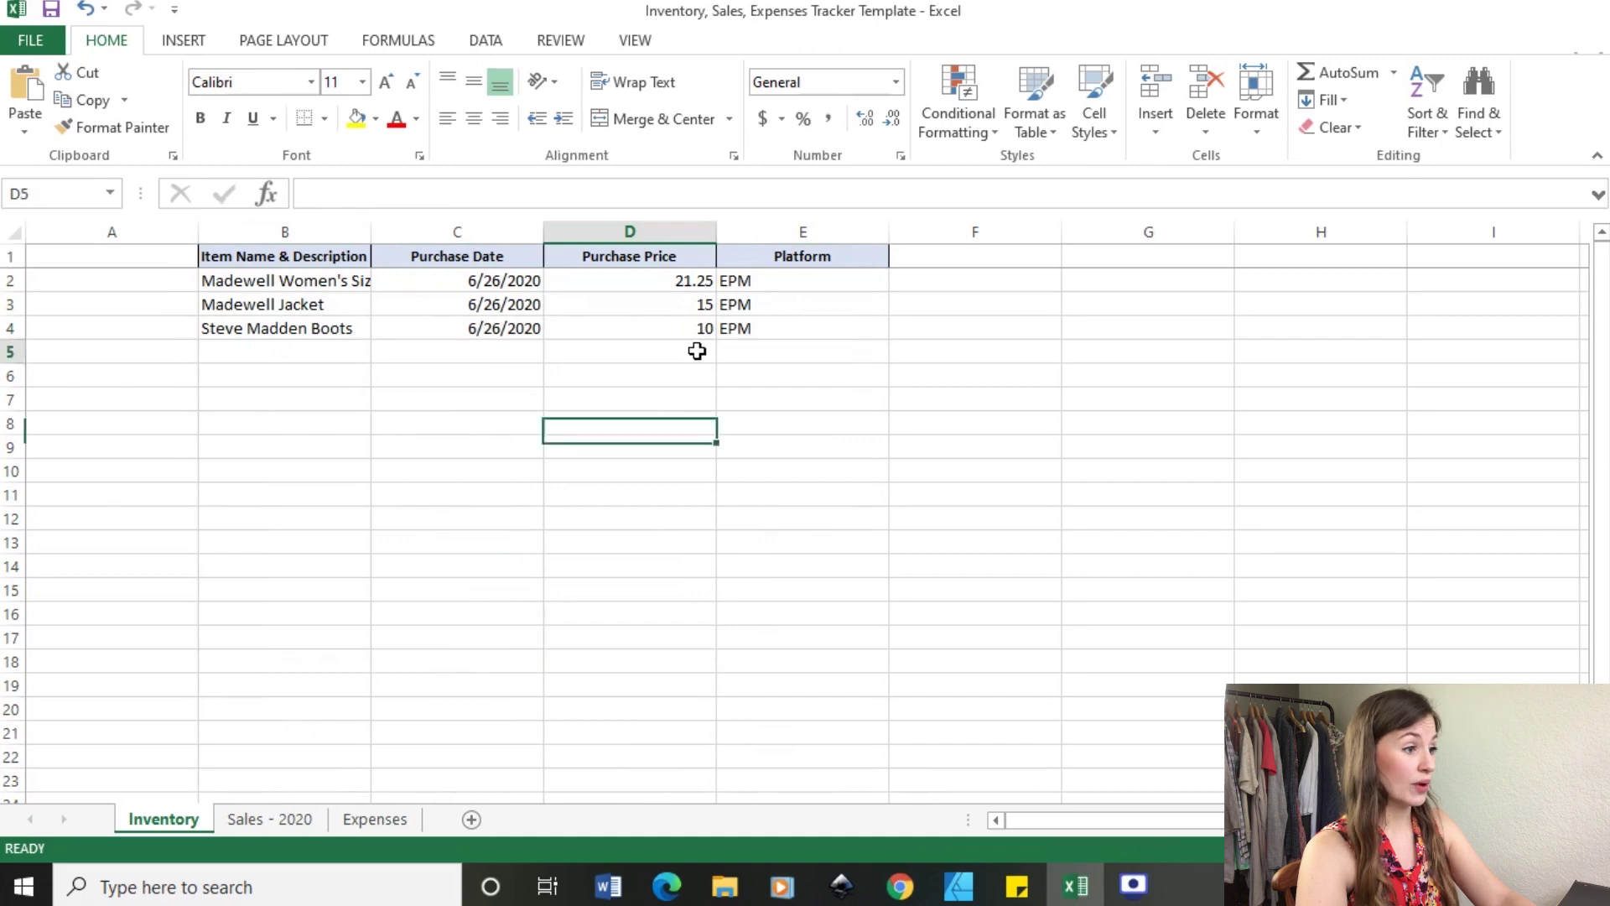
left_click(696, 351)
left_click(467, 496)
left_click(319, 471)
left_click(316, 327)
left_click(1256, 486)
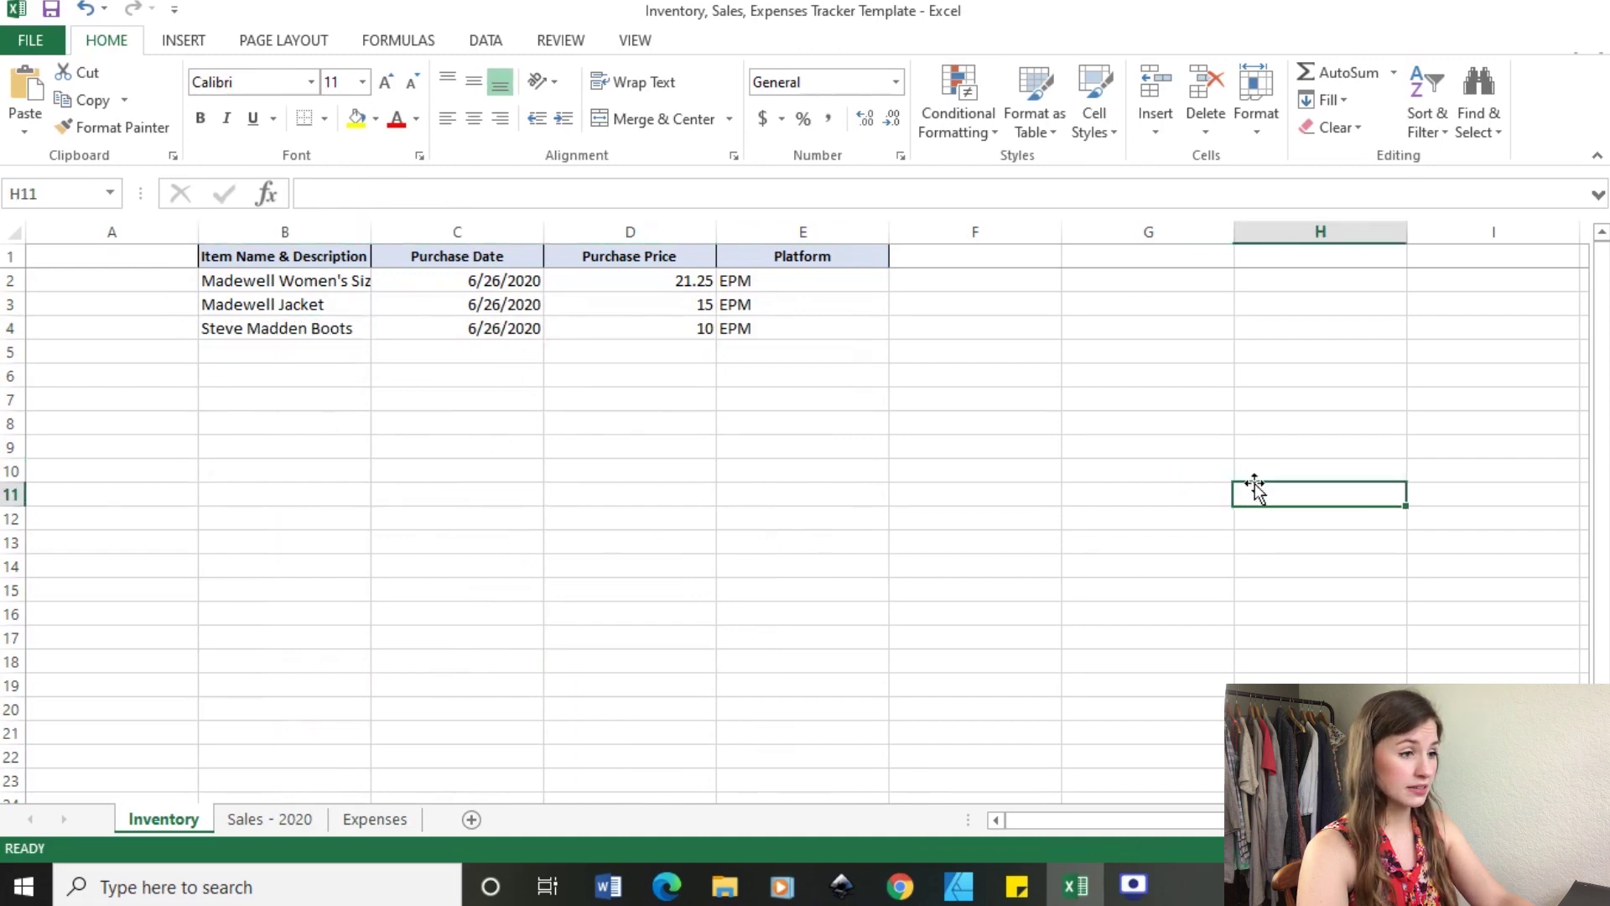
Search the Inventory sheet for "petite" and for "boots".
key("ctrl+f")
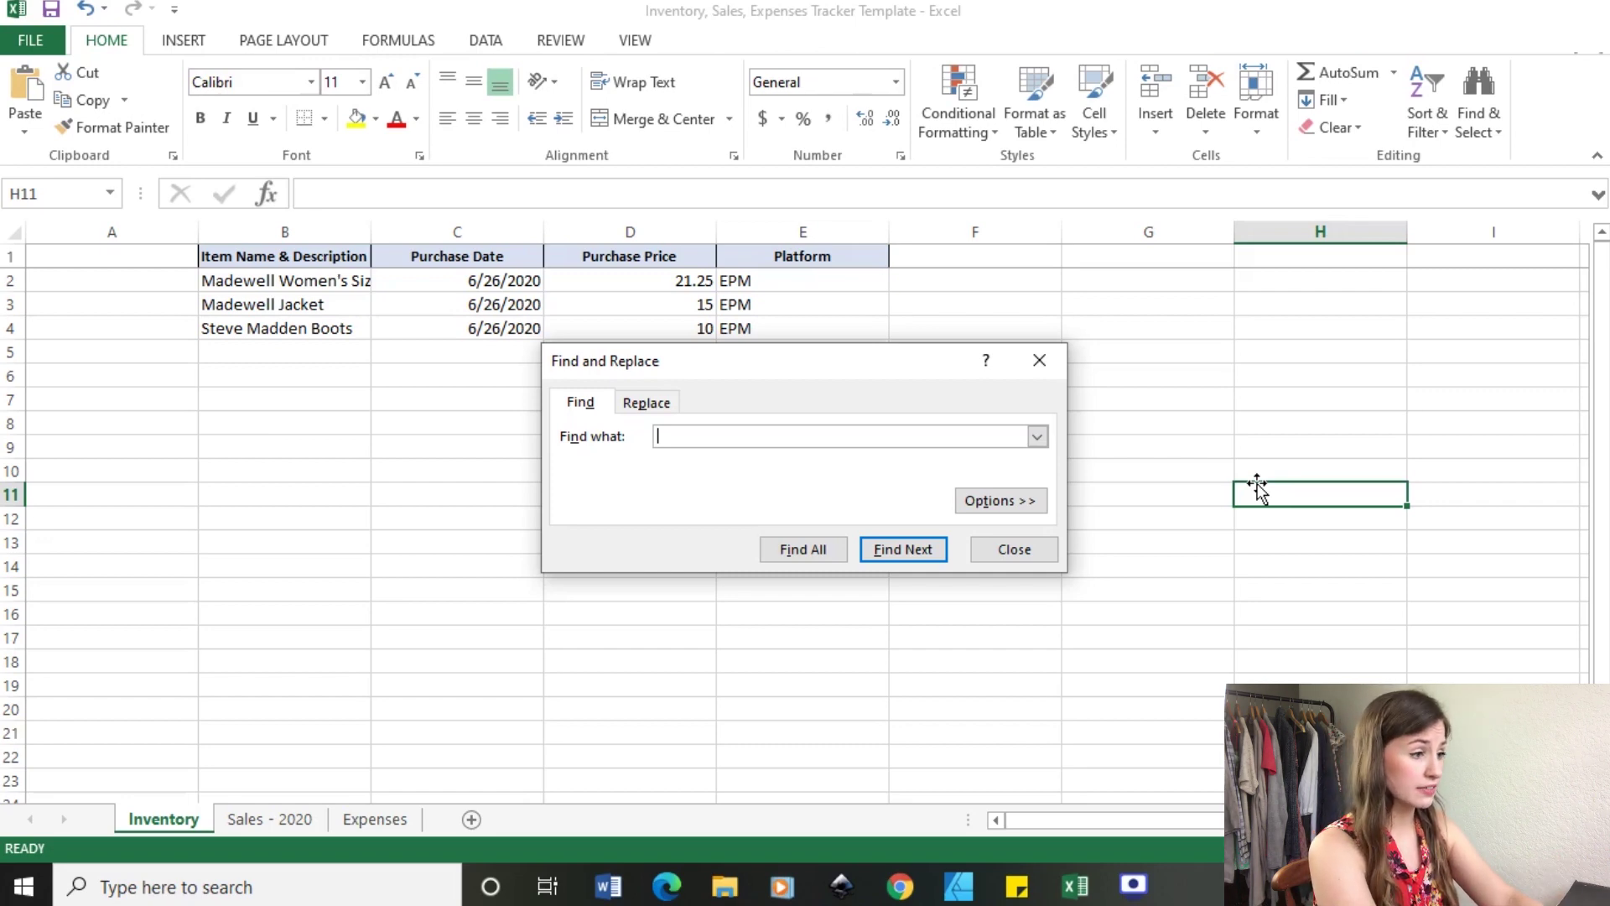
type("petite")
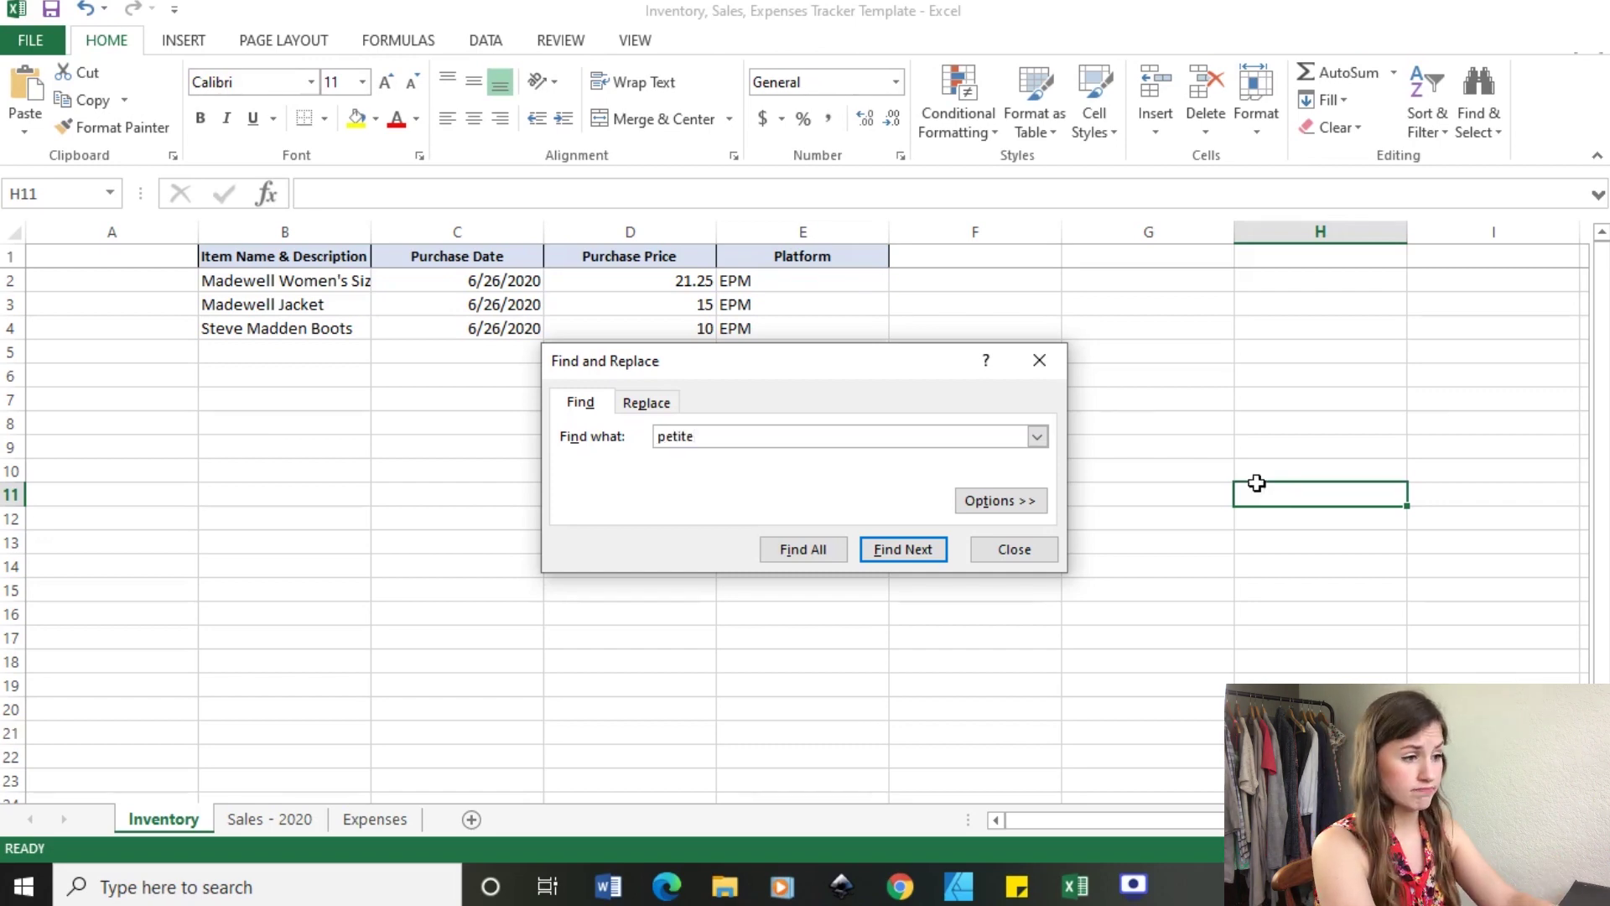
key("Return")
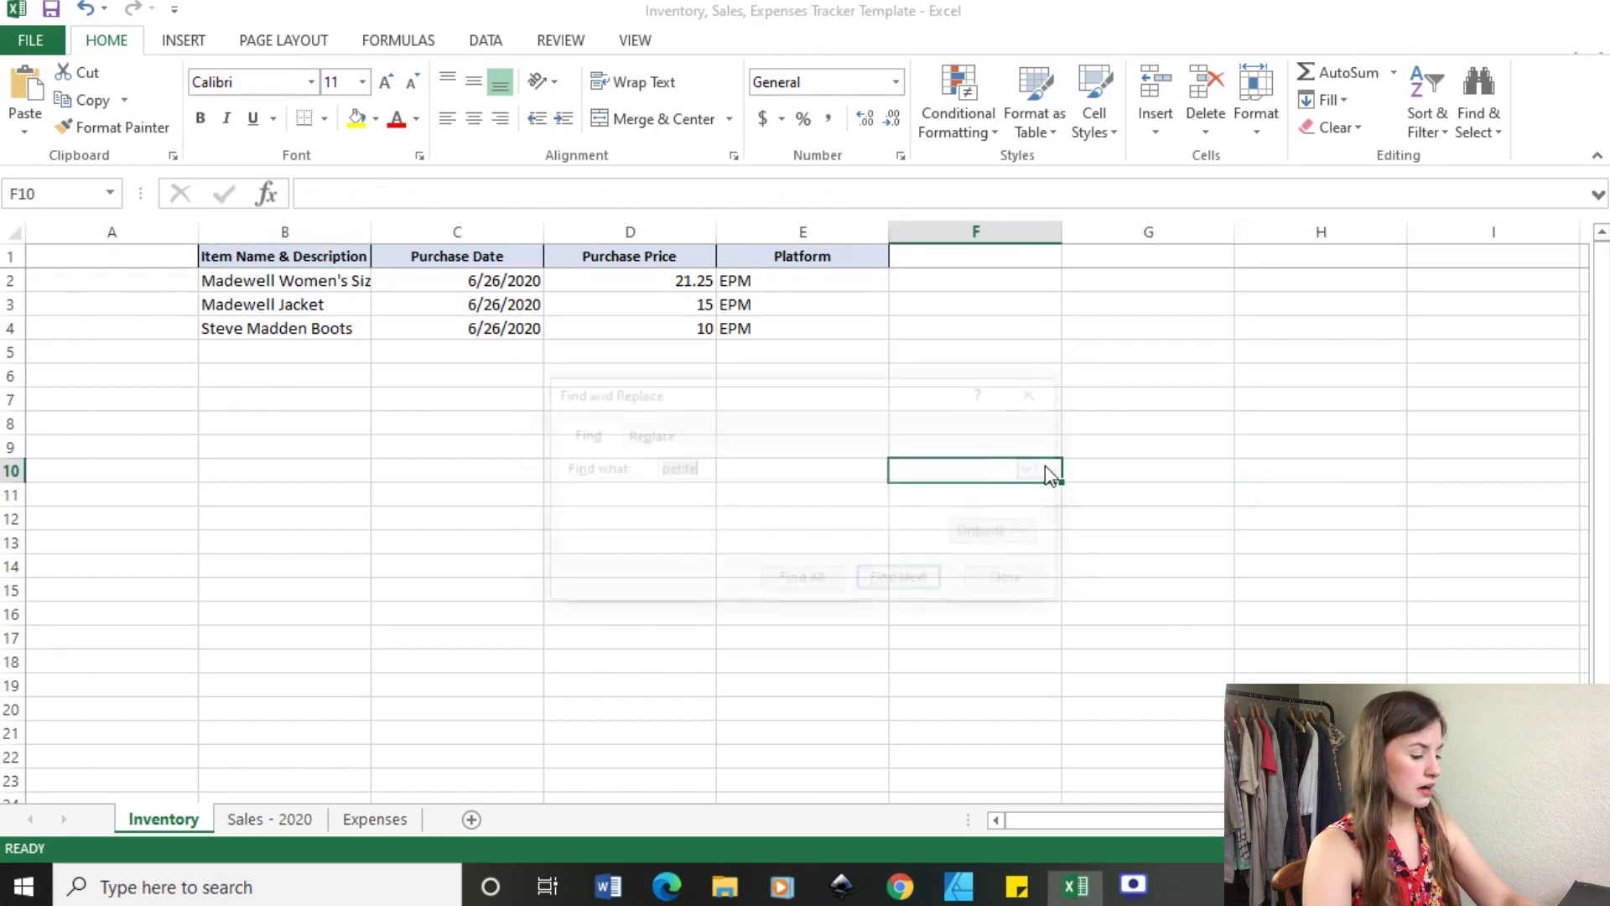
type("boots")
key("Return")
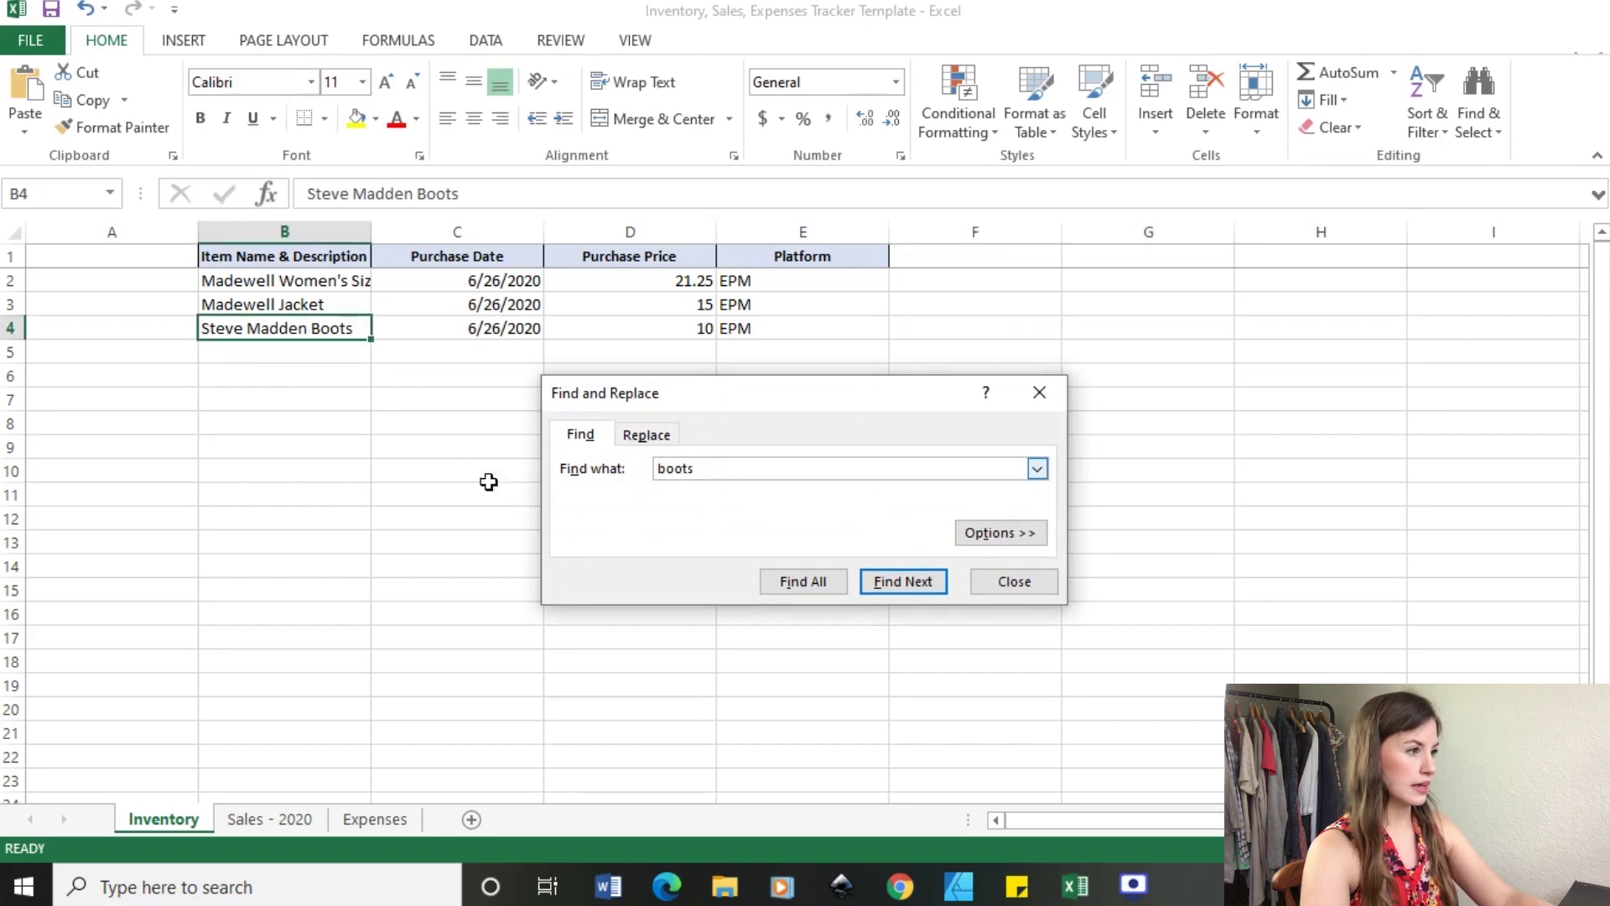
Copy the Steve Madden Boots entry from the Inventory sheet into row 2 of the Sales - 2020 sheet, starting under Item Name & Description.
left_click(1044, 398)
left_click(260, 349)
left_click_drag(266, 334, 770, 328)
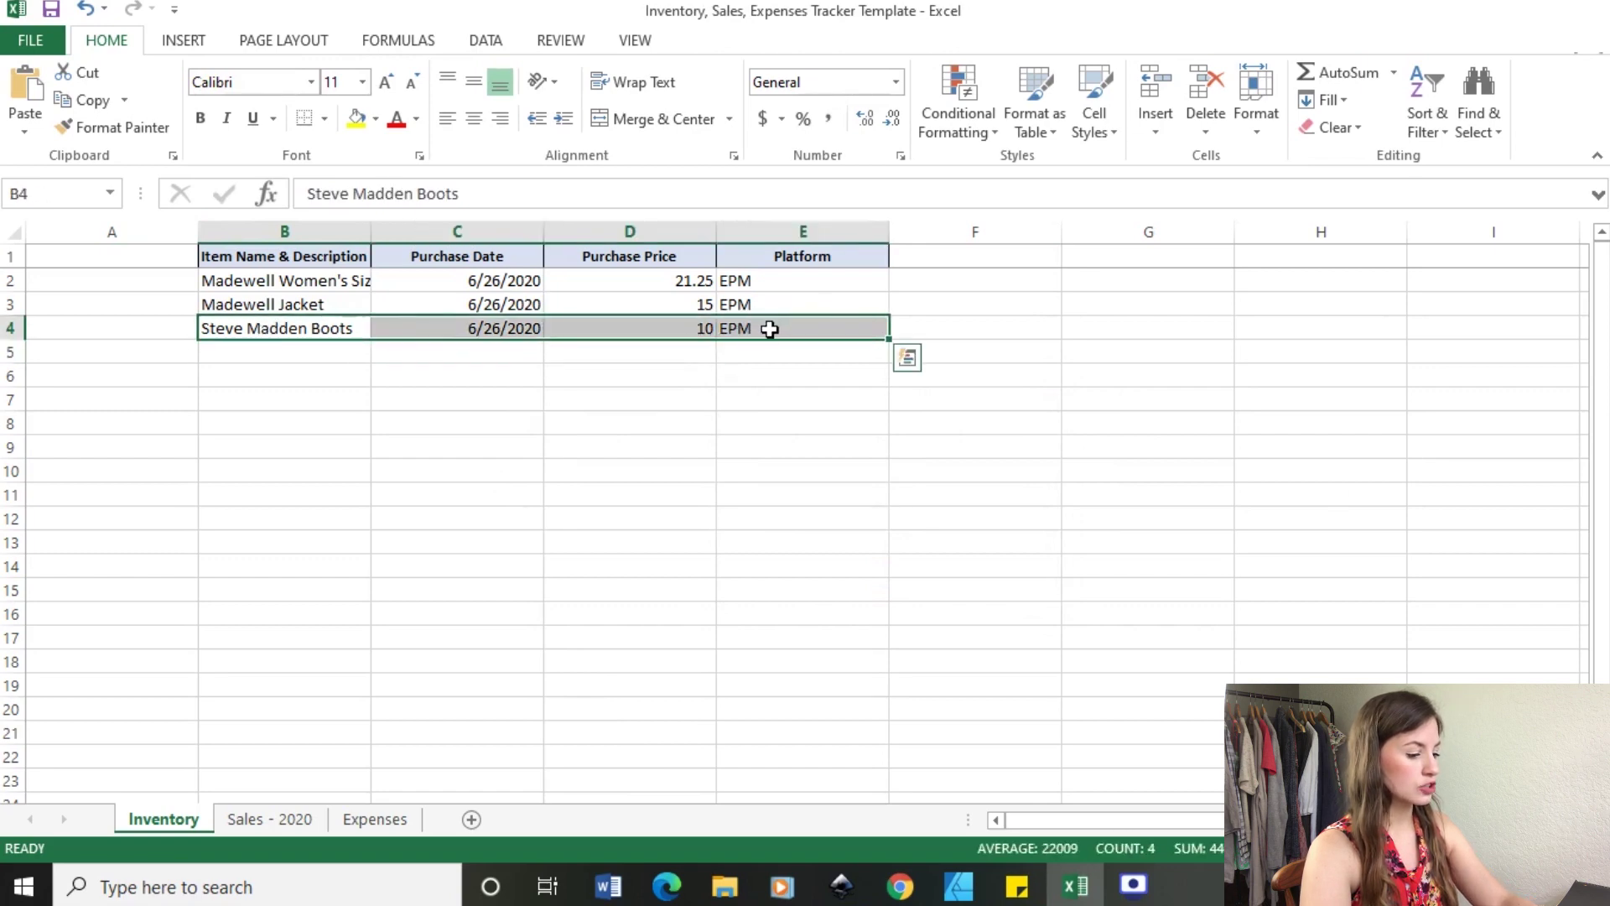
key("ctrl+c")
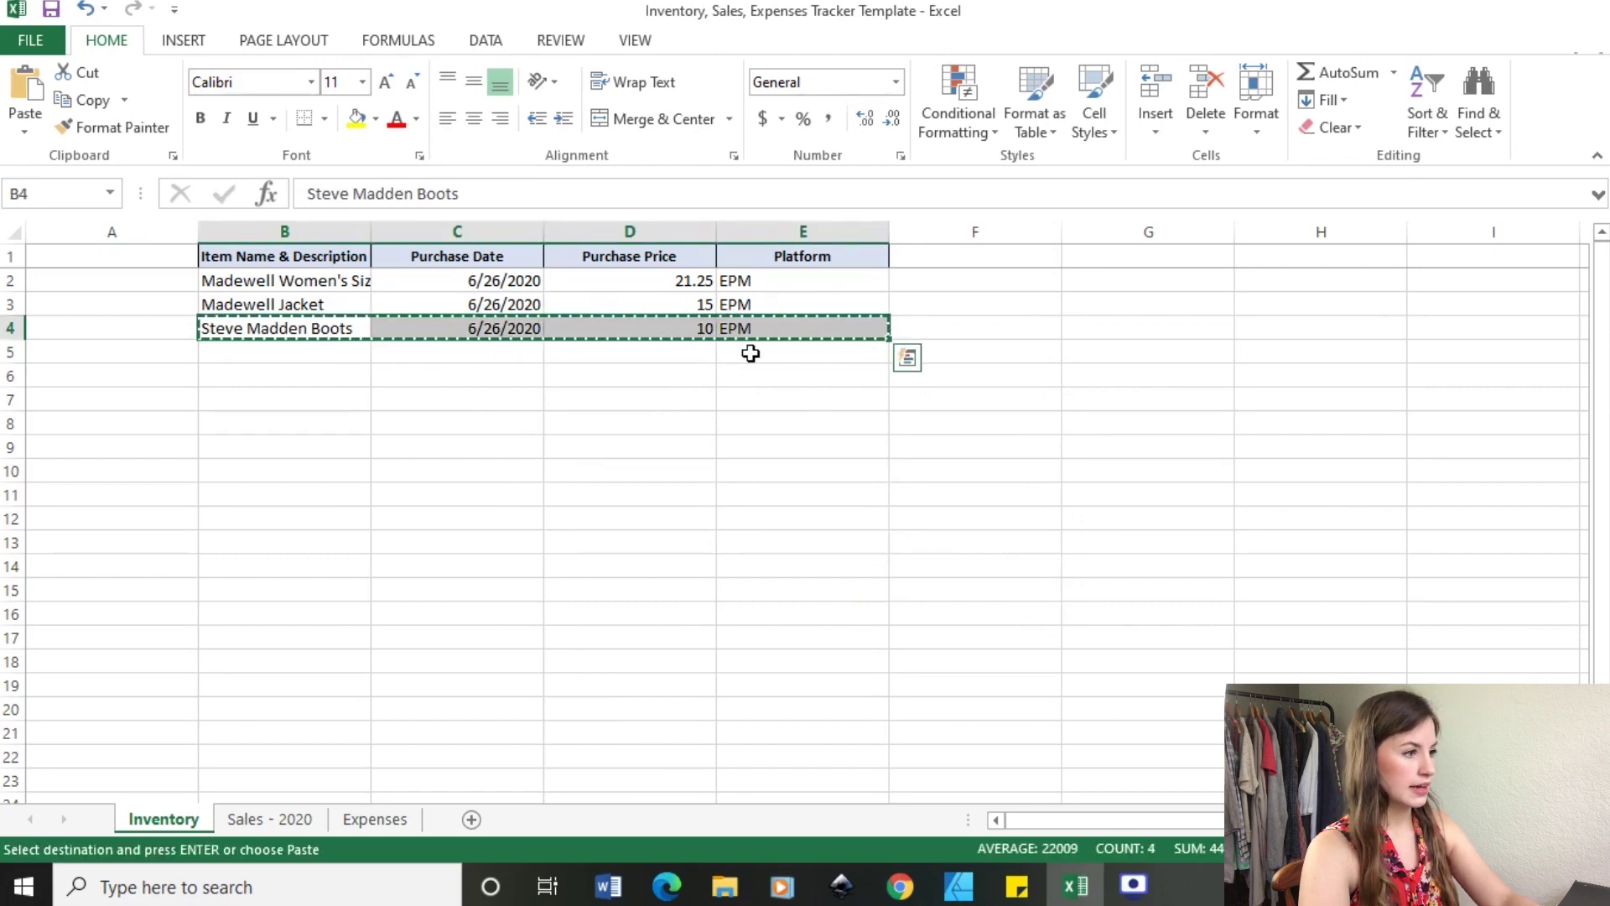
left_click(265, 830)
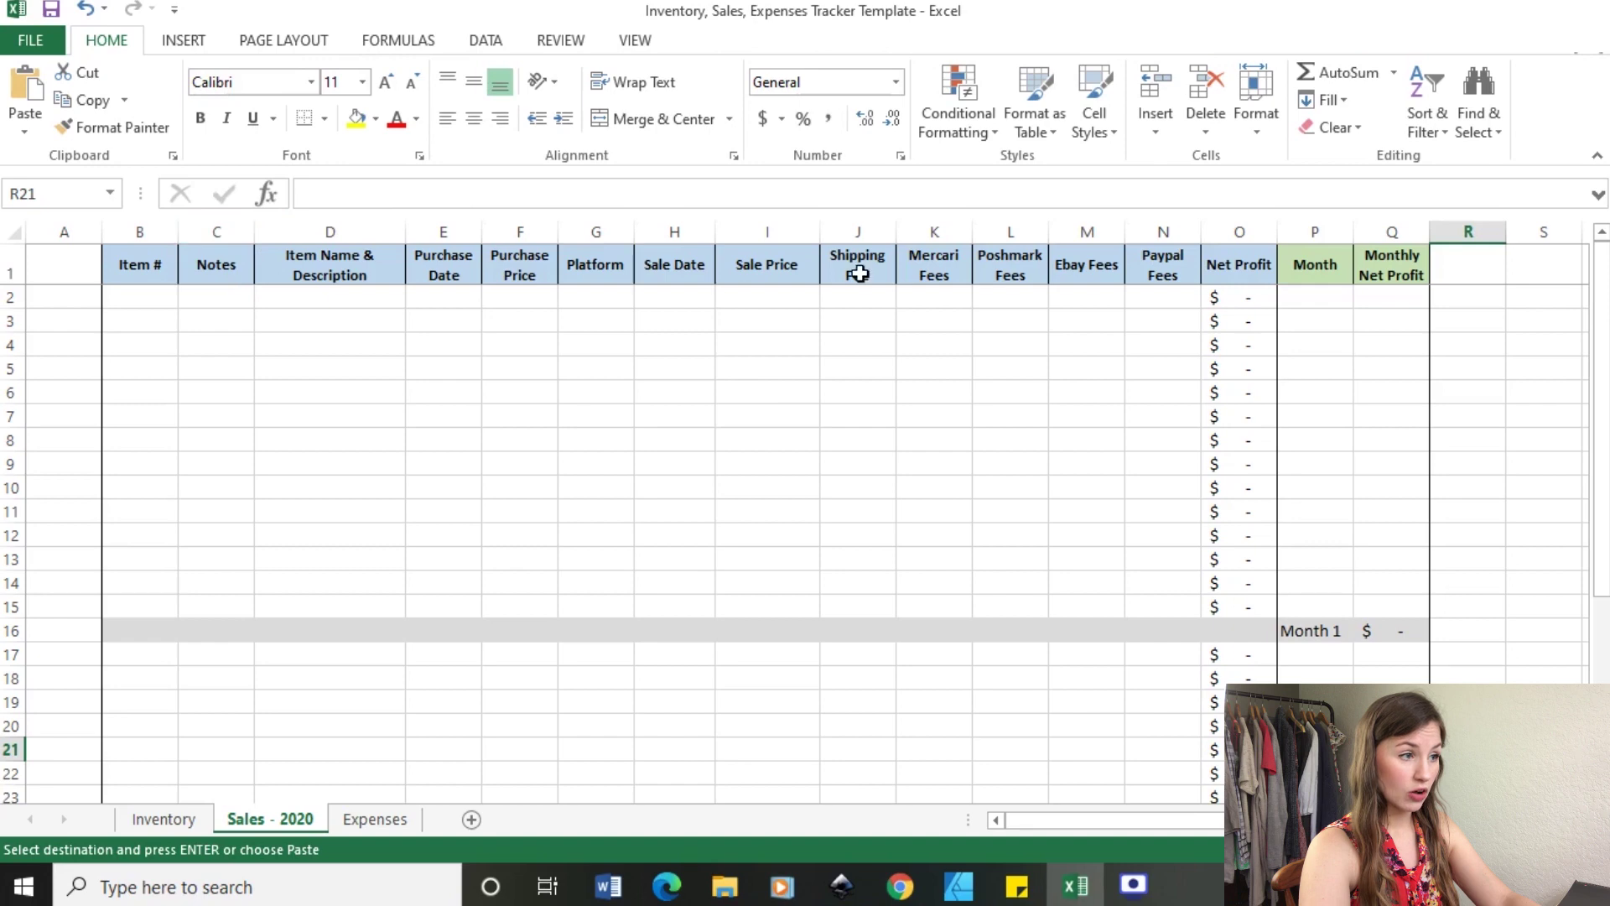
left_click(341, 300)
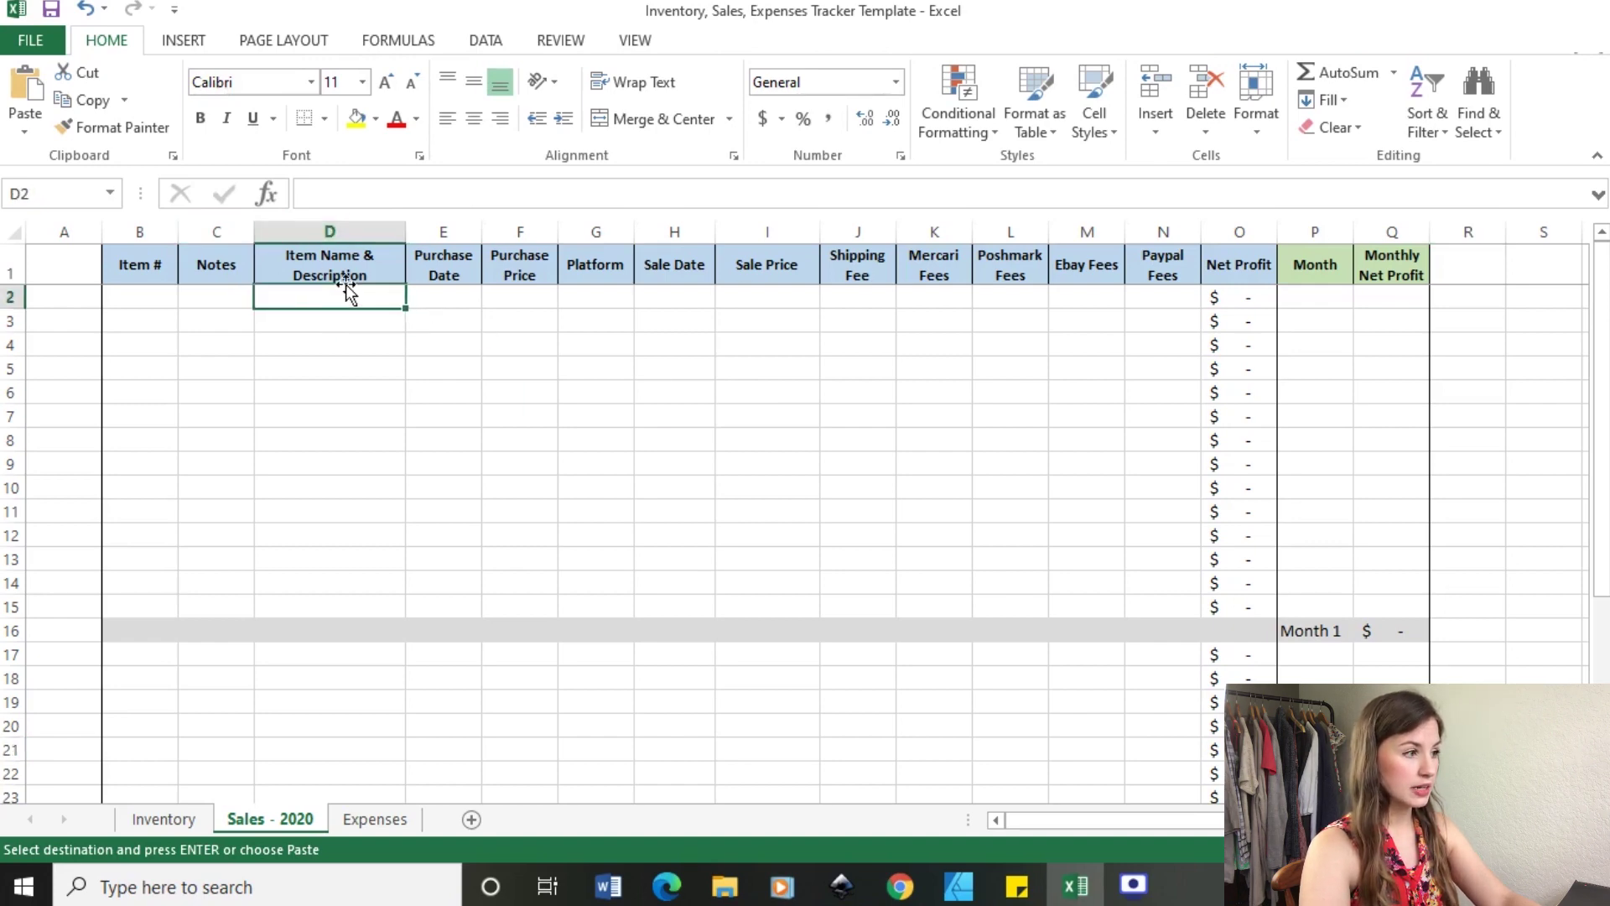
left_click(163, 819)
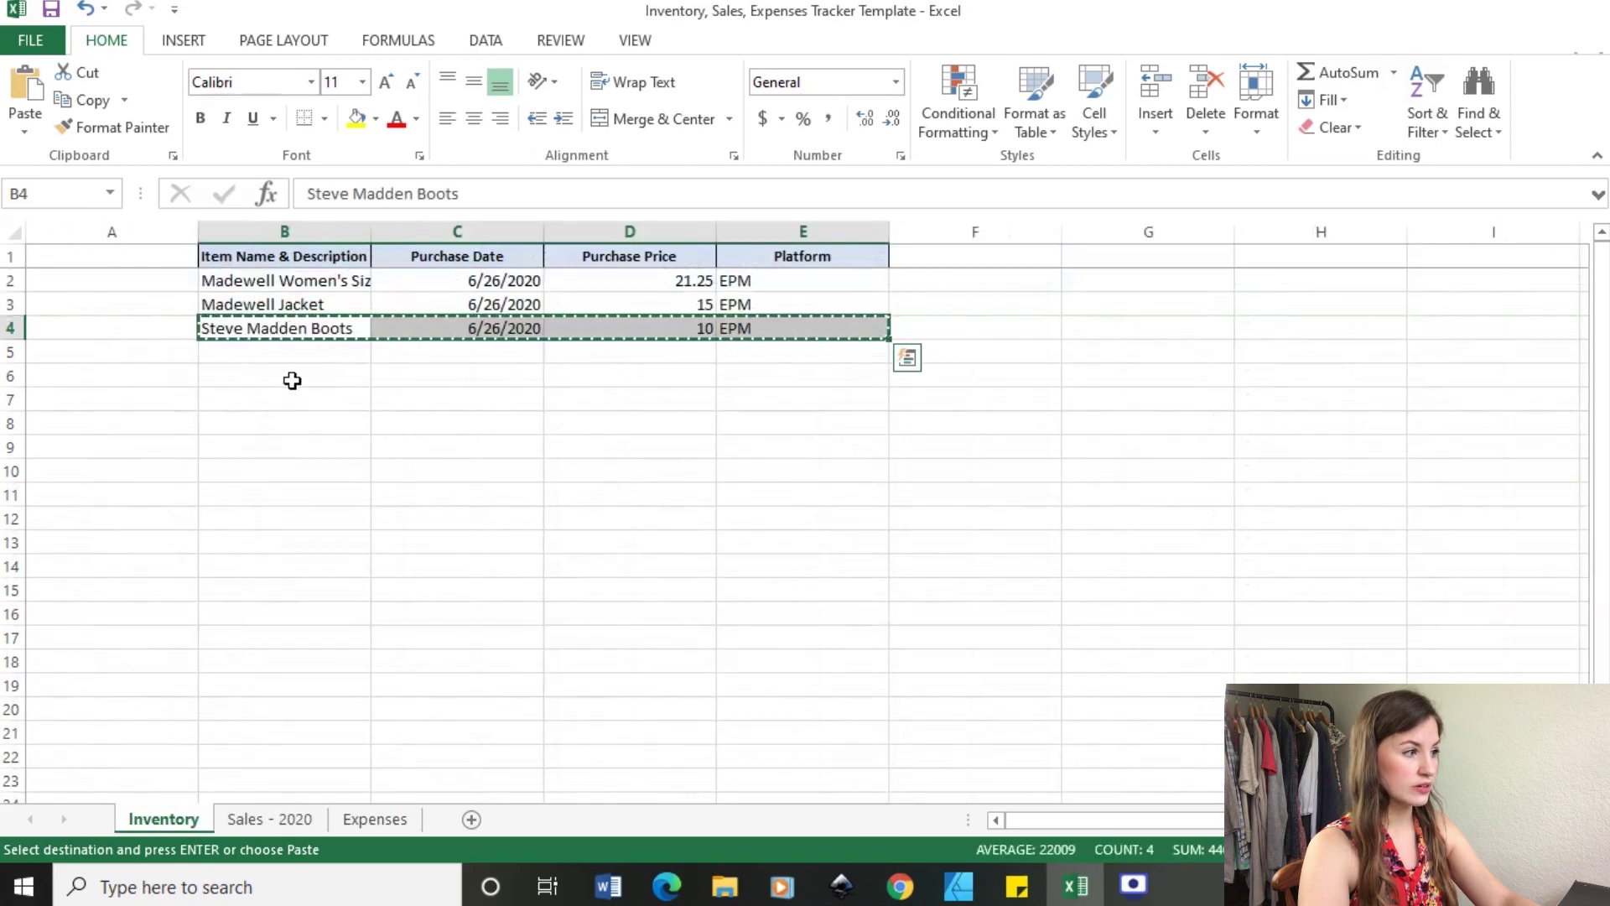
left_click(302, 827)
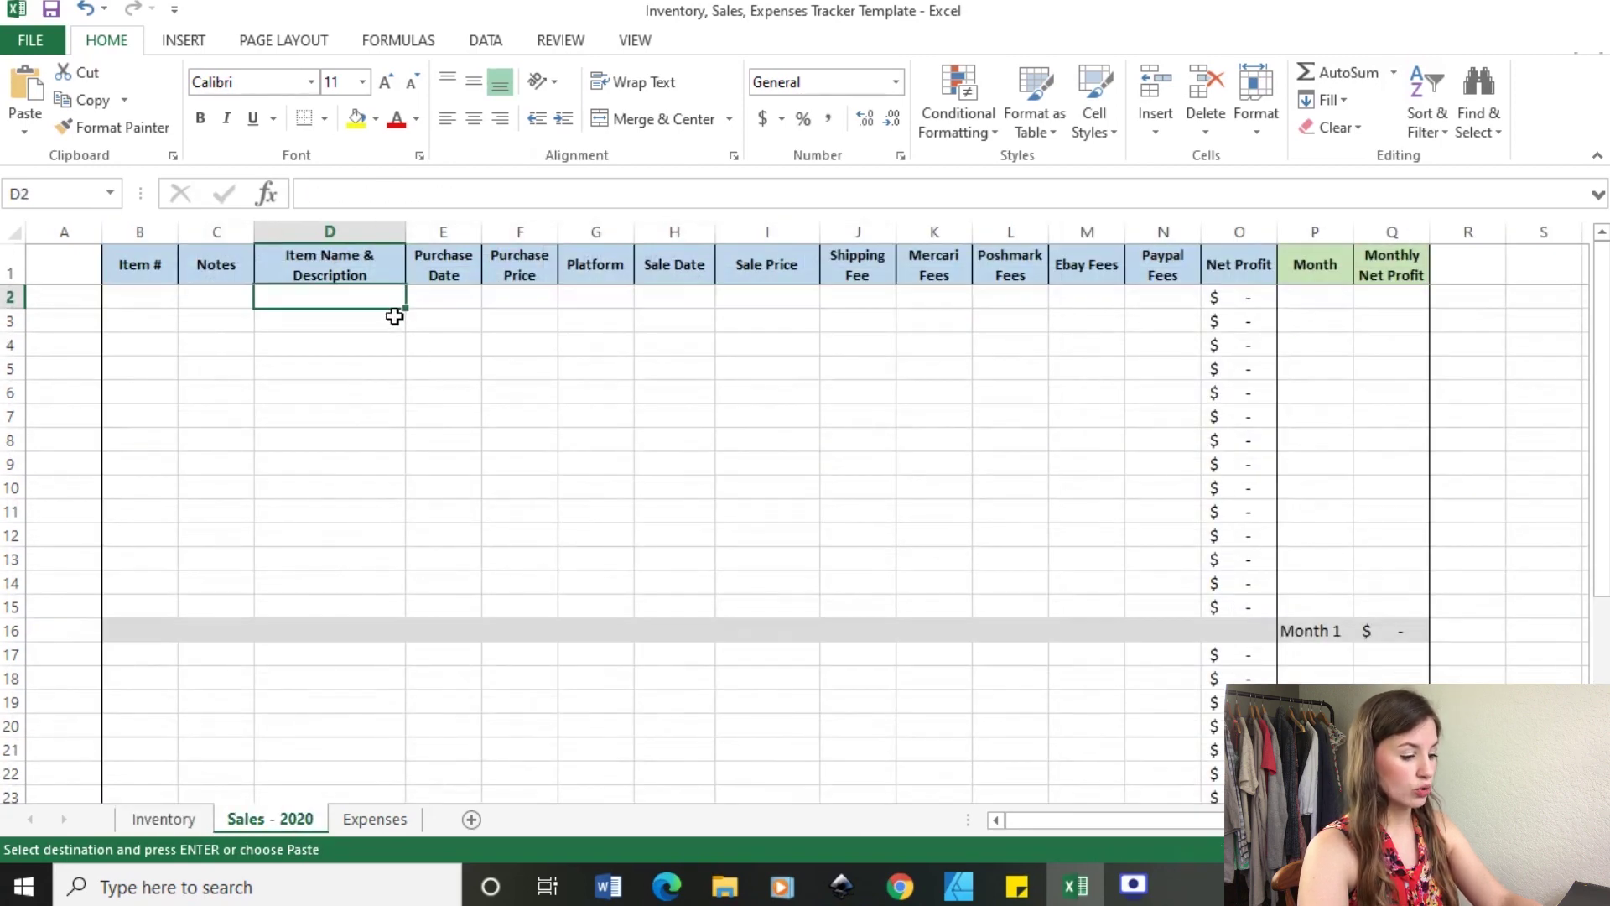
key("ctrl+v")
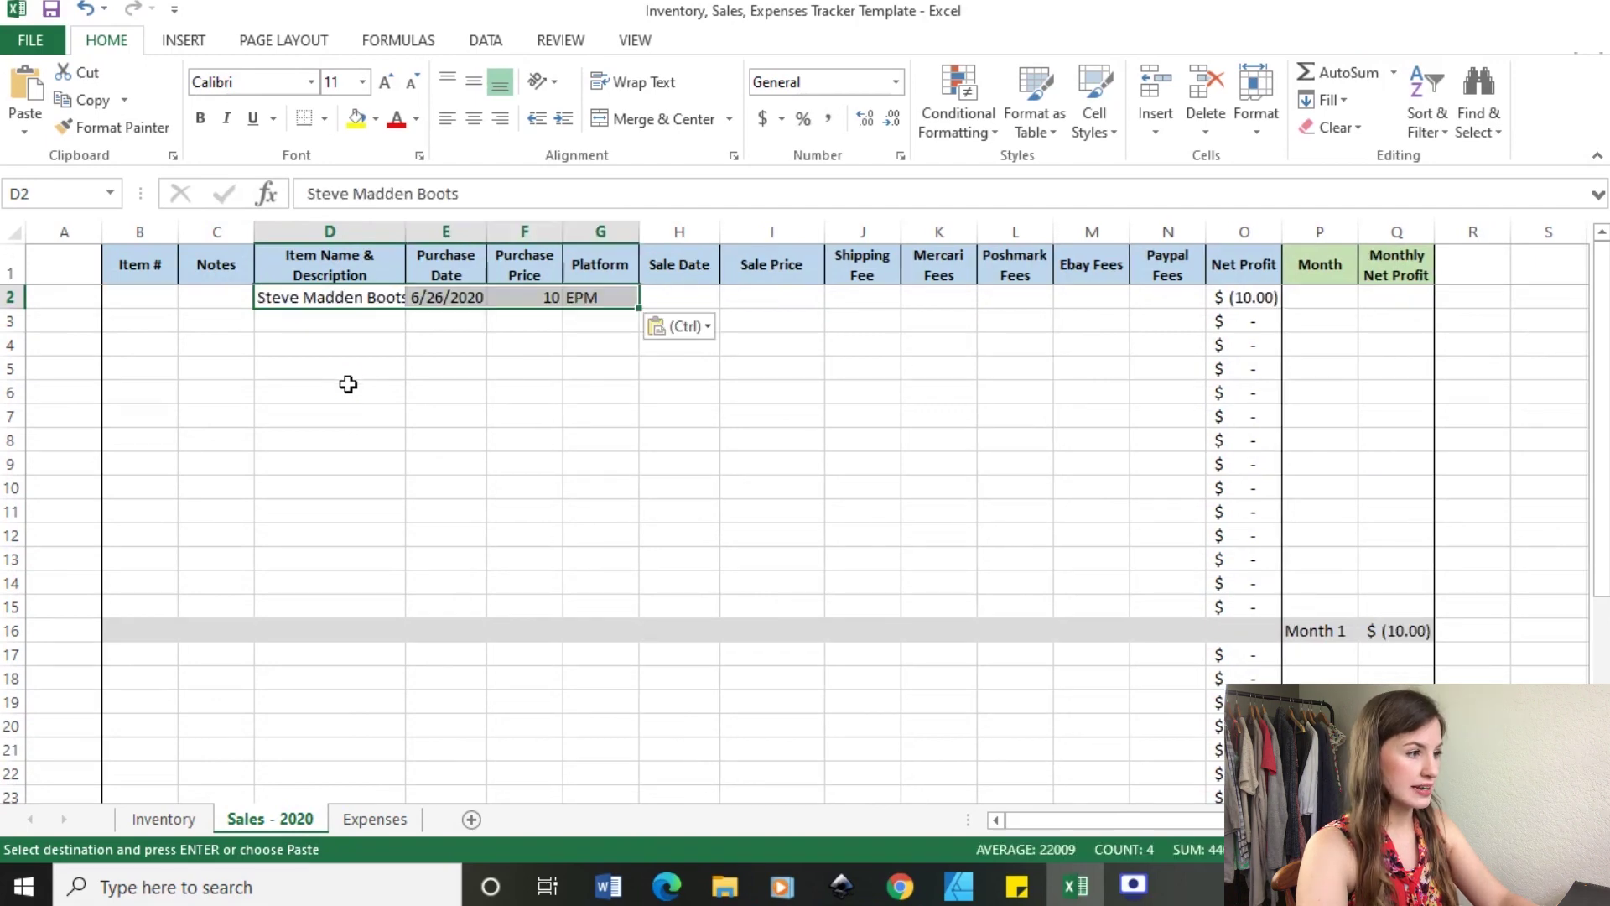
left_click(356, 326)
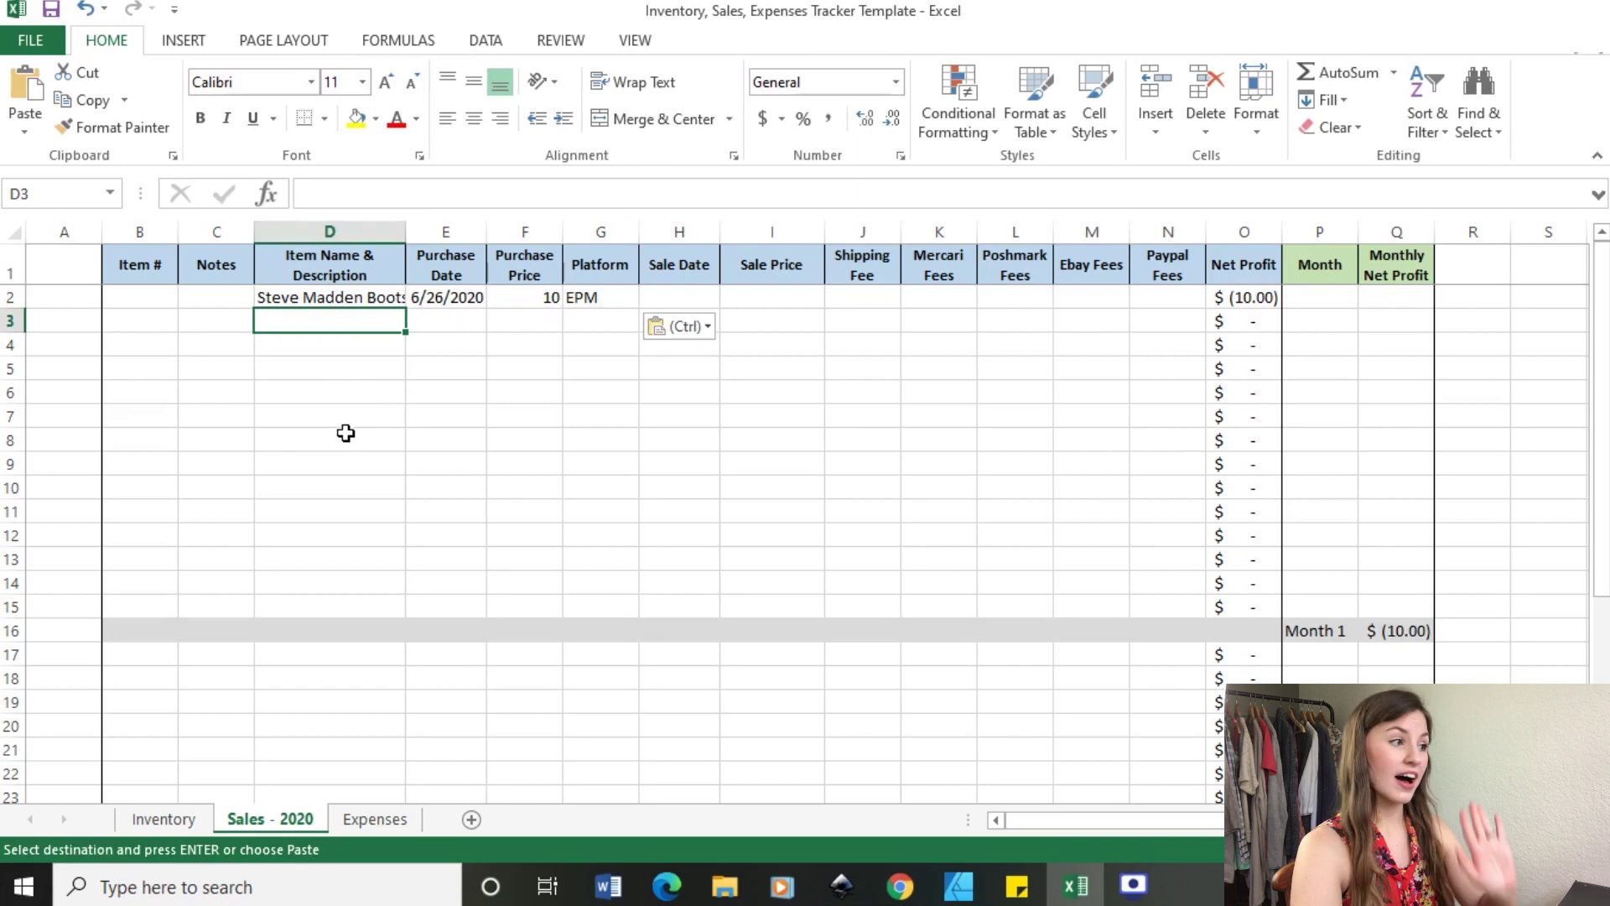
left_click(302, 300)
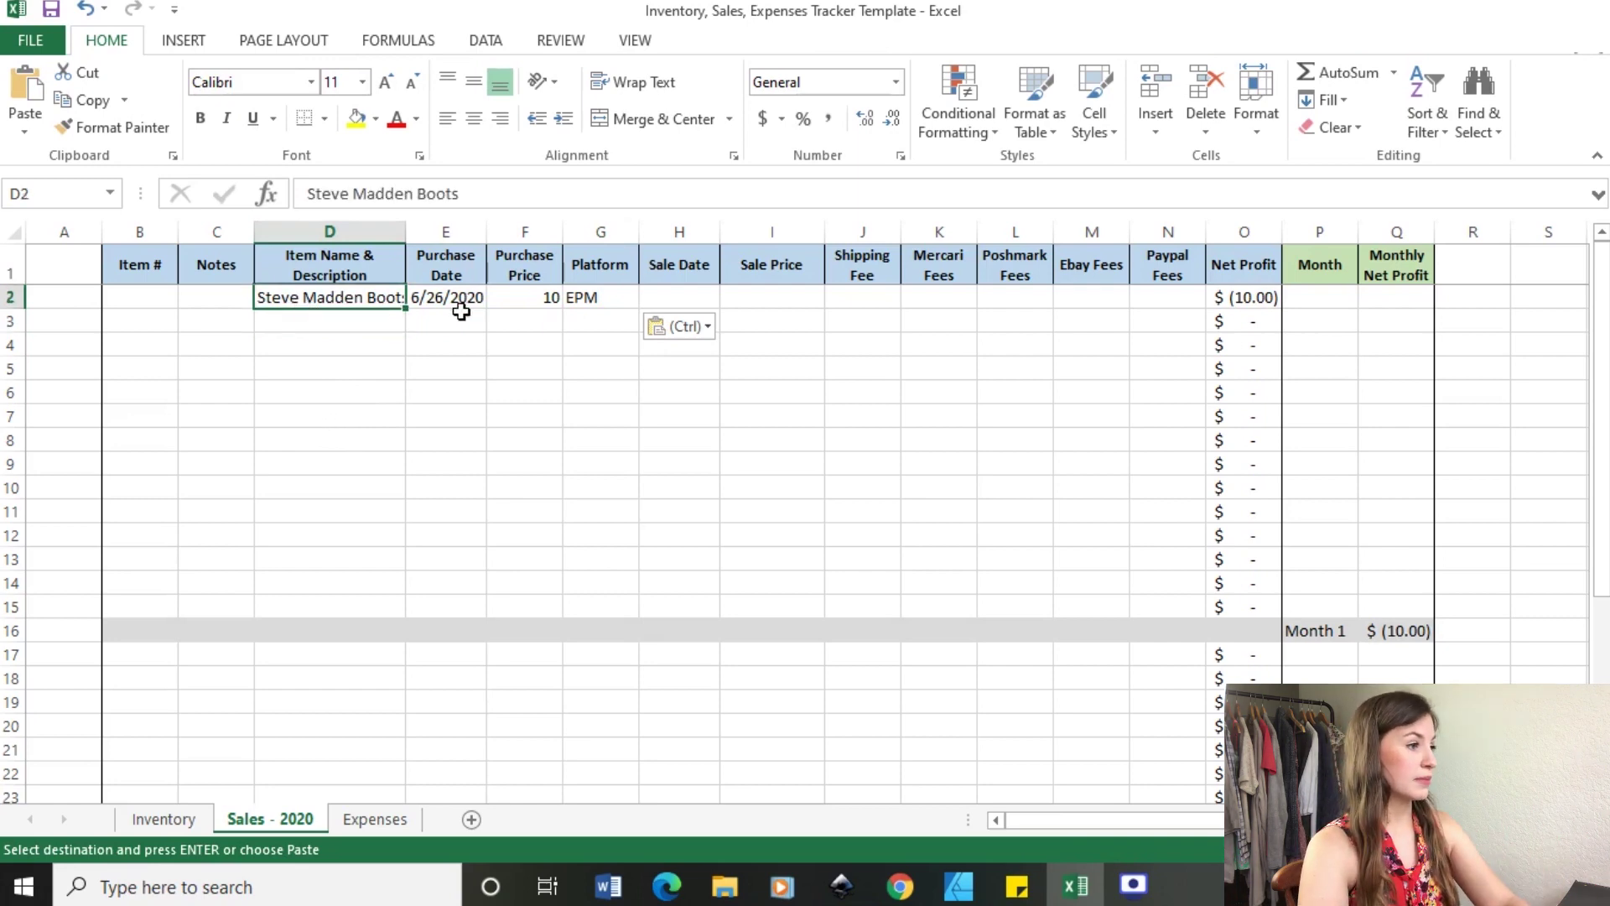
left_click(454, 310)
left_click(513, 299)
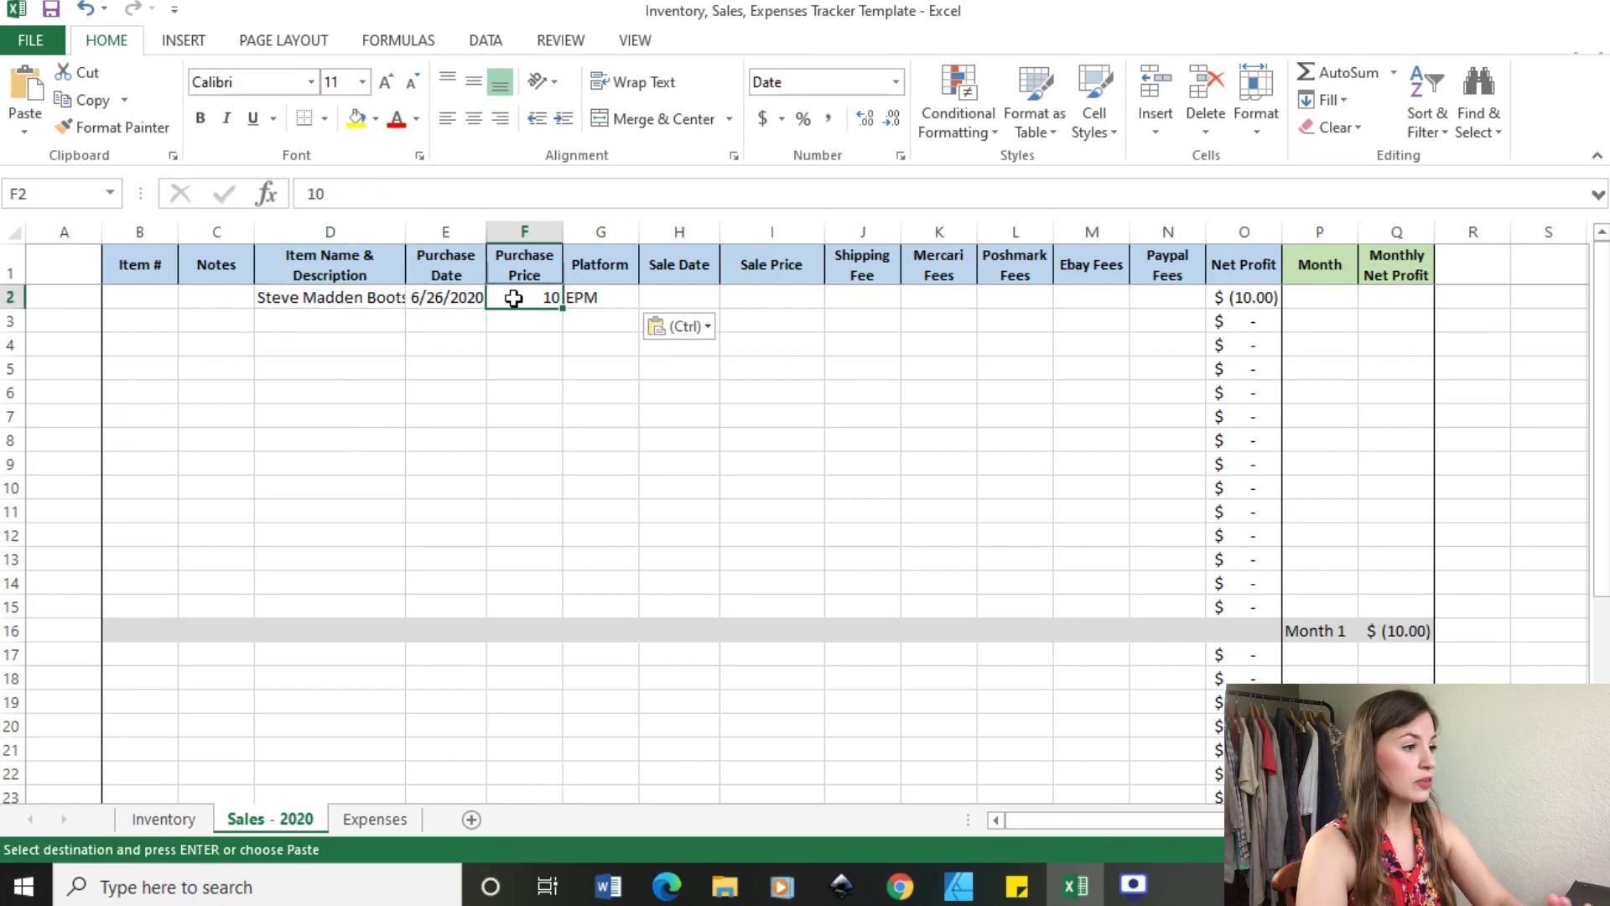
left_click(594, 298)
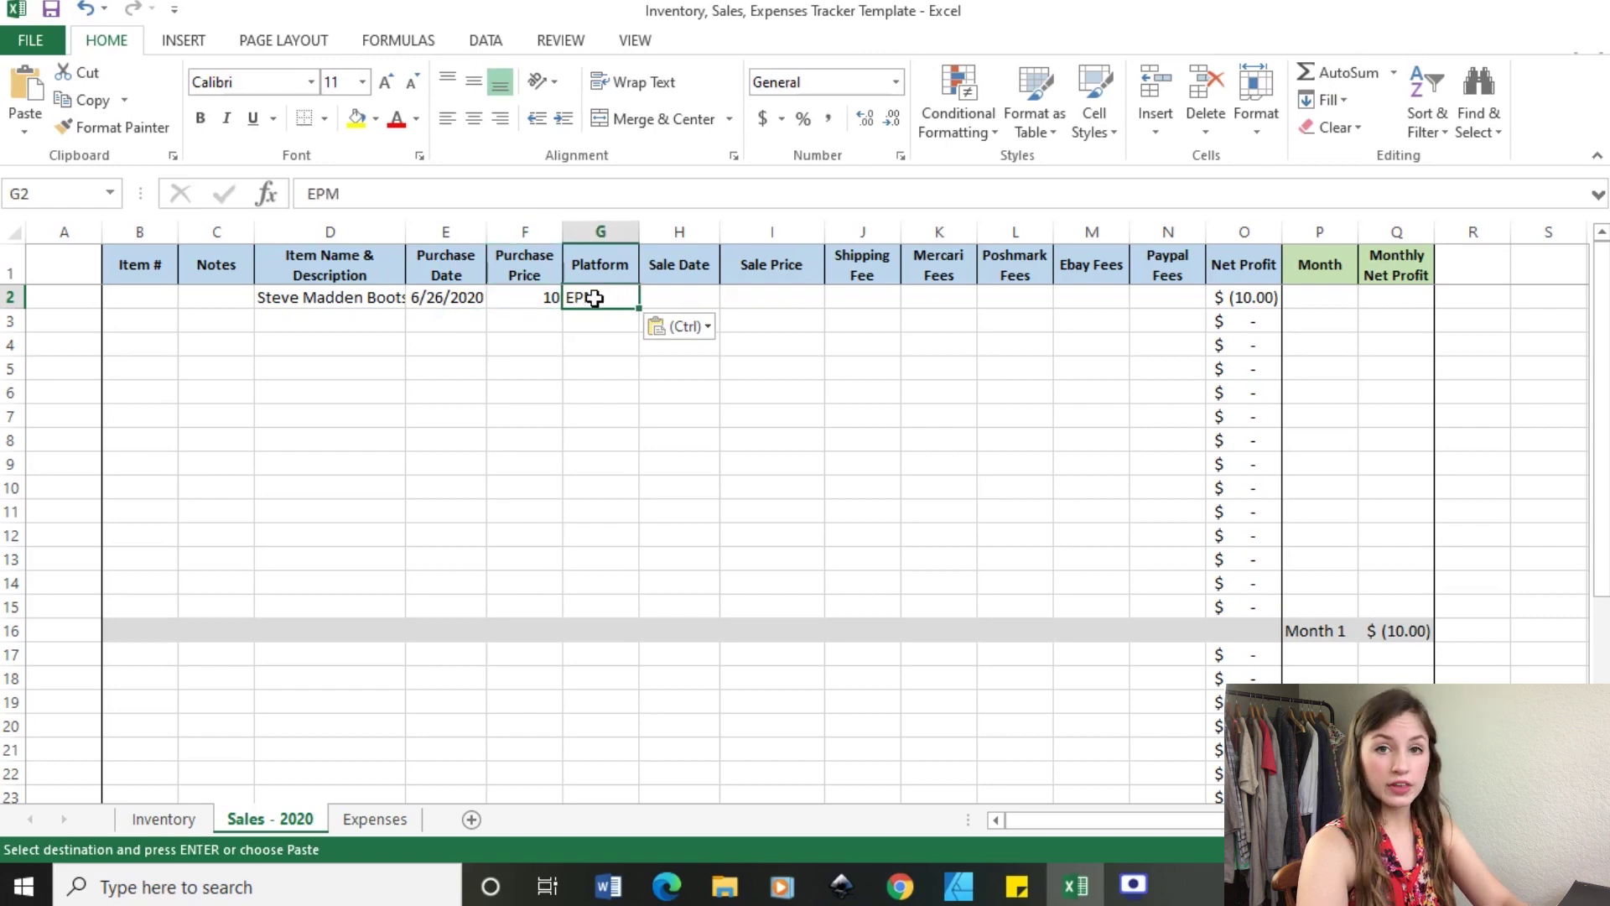
left_click(555, 369)
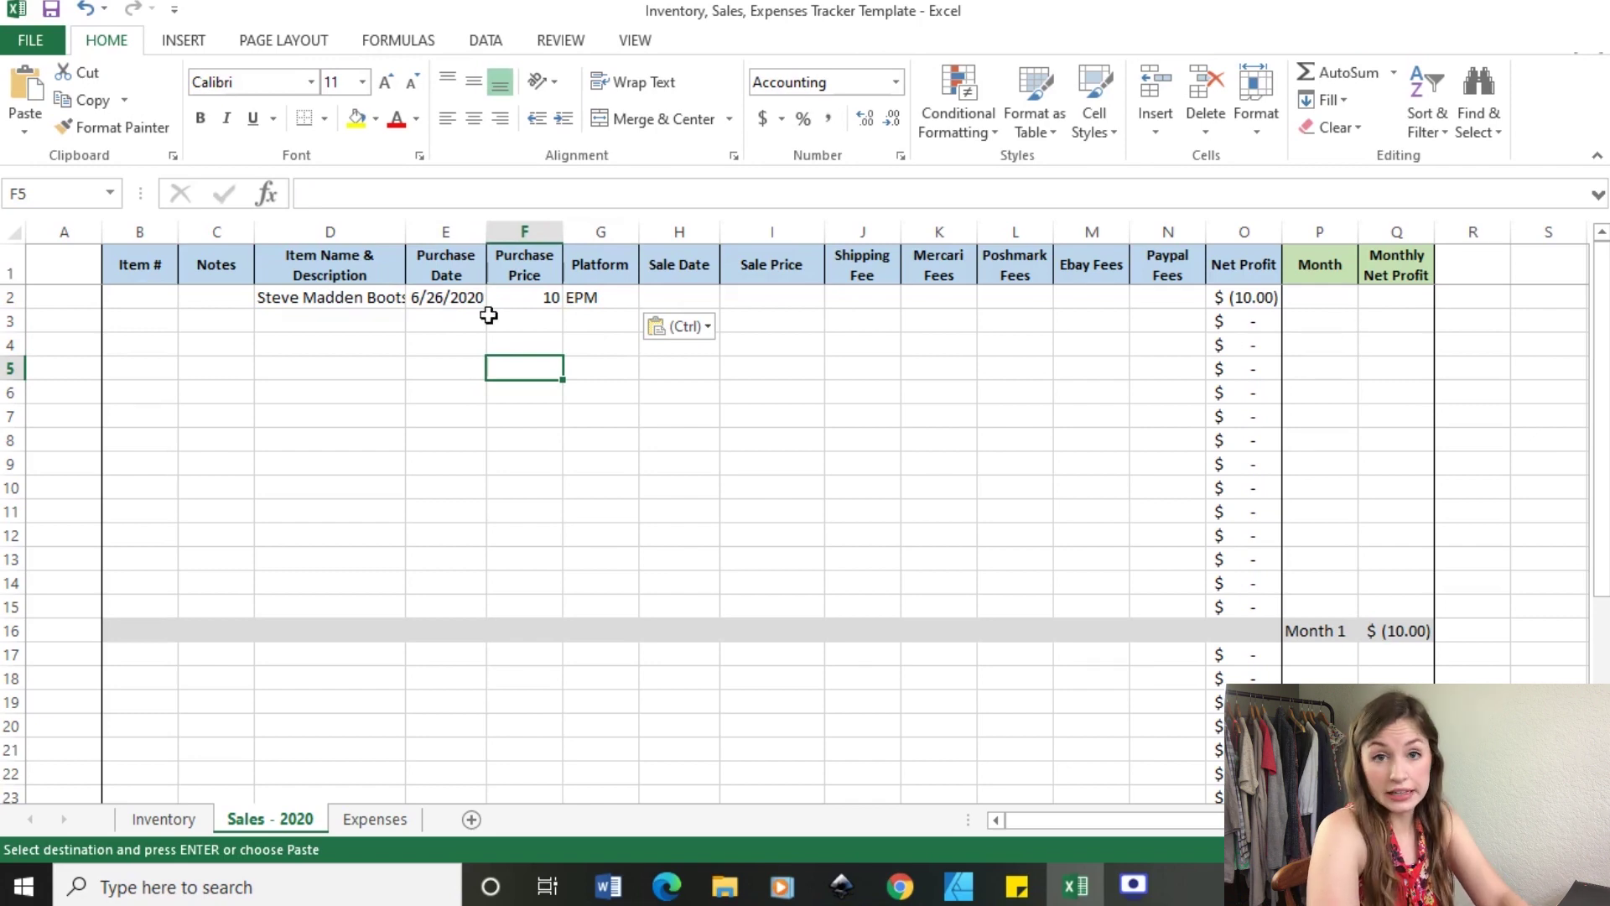
Enter 1 as the item number for the boots in row 2 of the sales sheet.
left_click(167, 296)
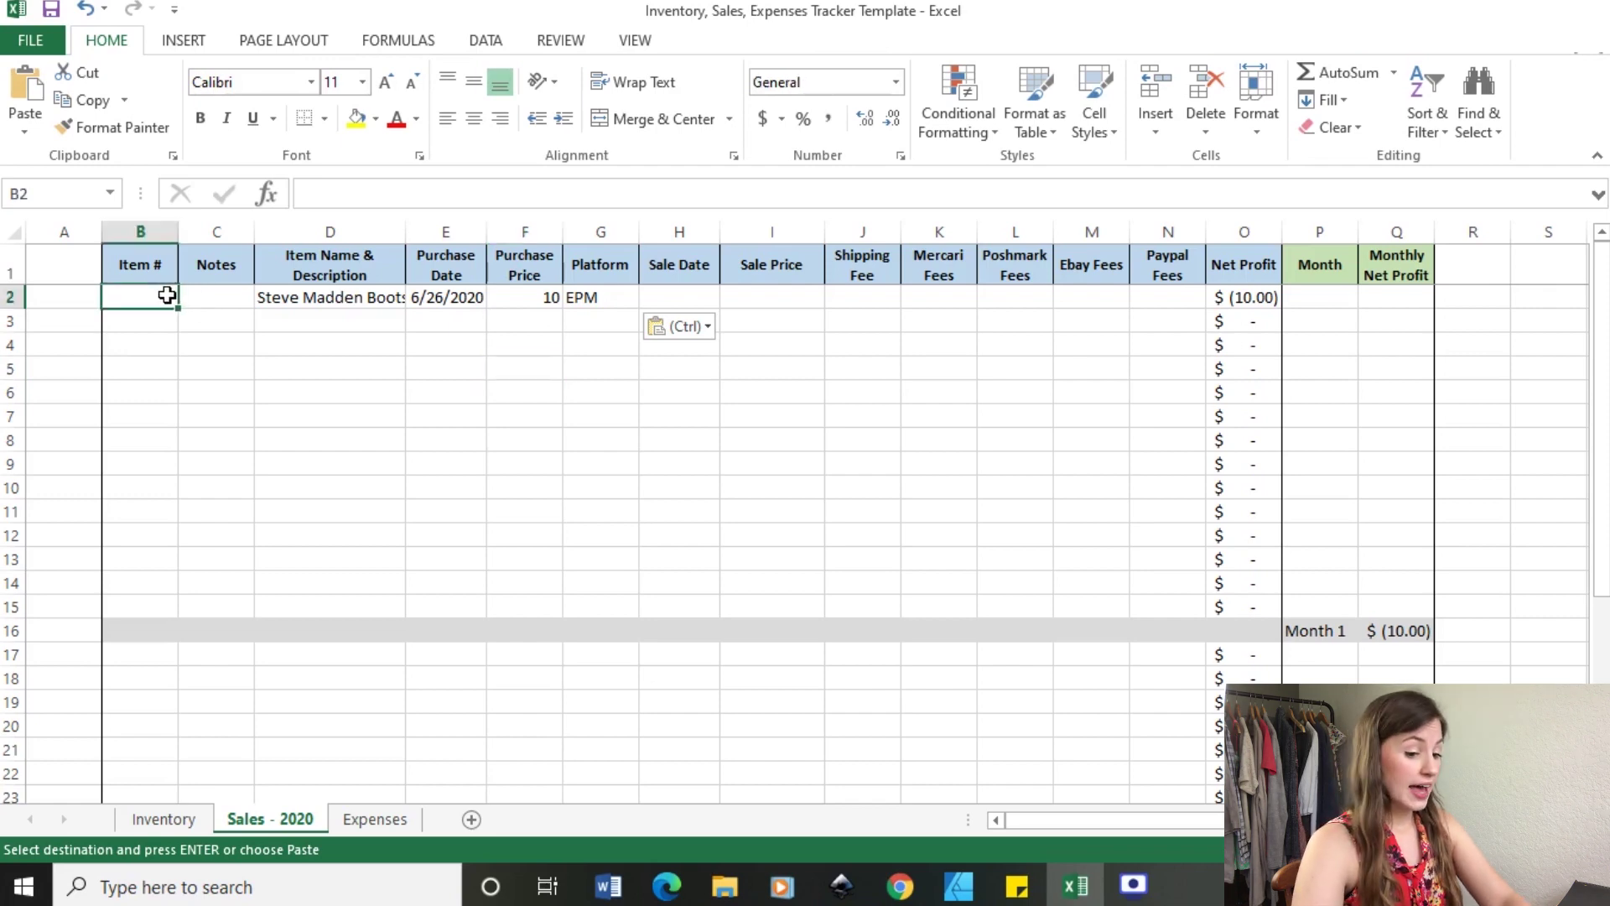
type("1")
key("Tab")
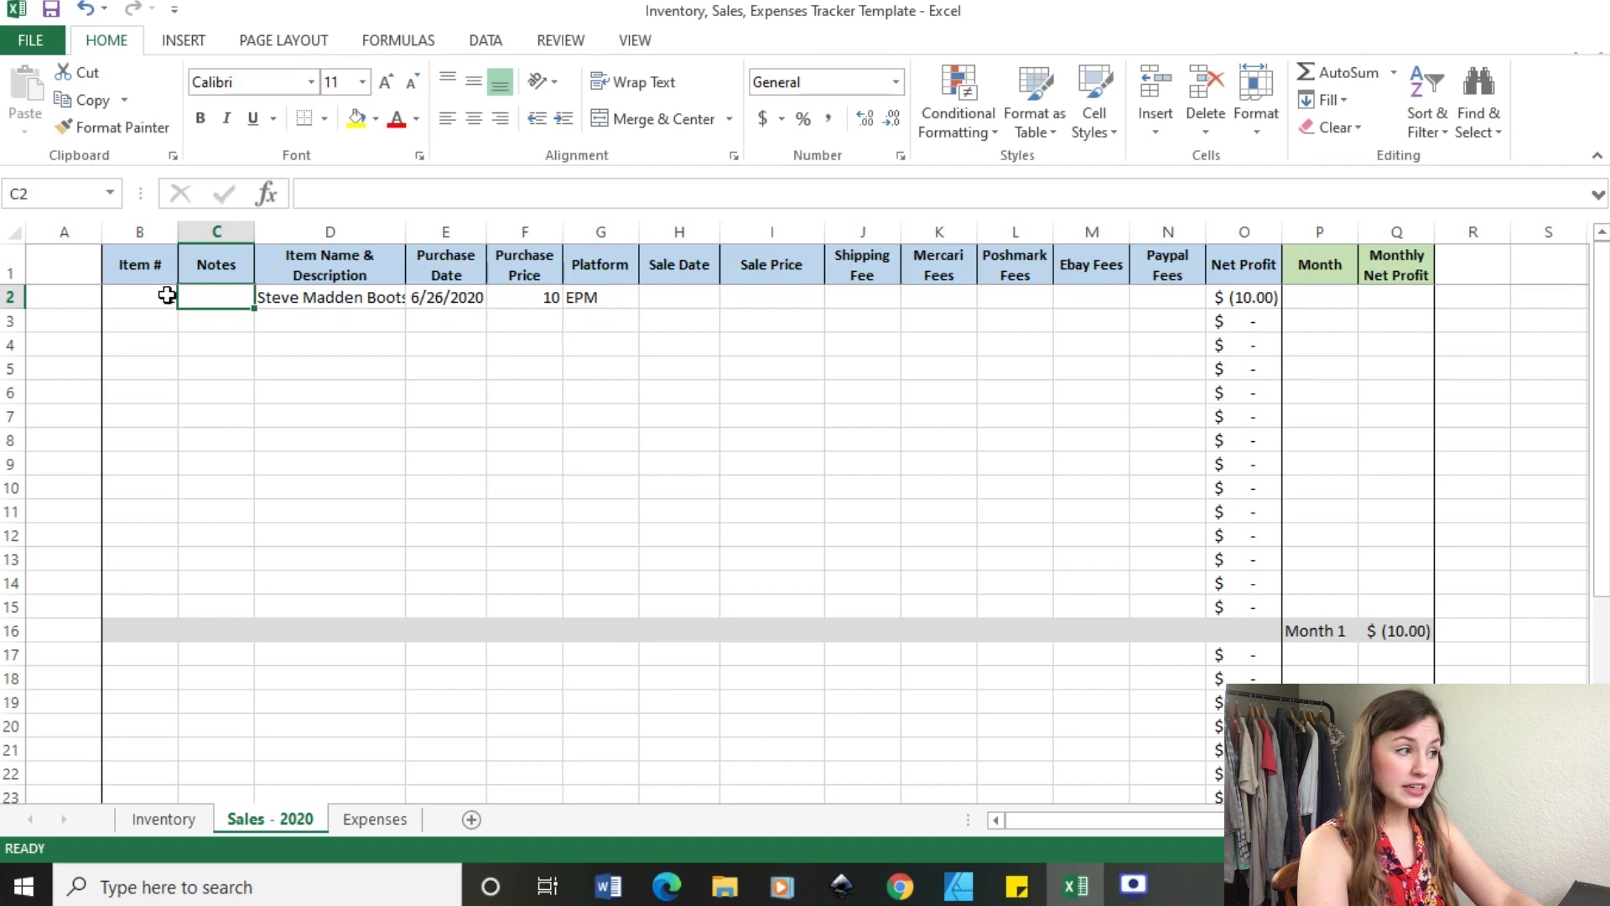
Replace the platform of the boots in row 2 with Poshmark.
key("Right")
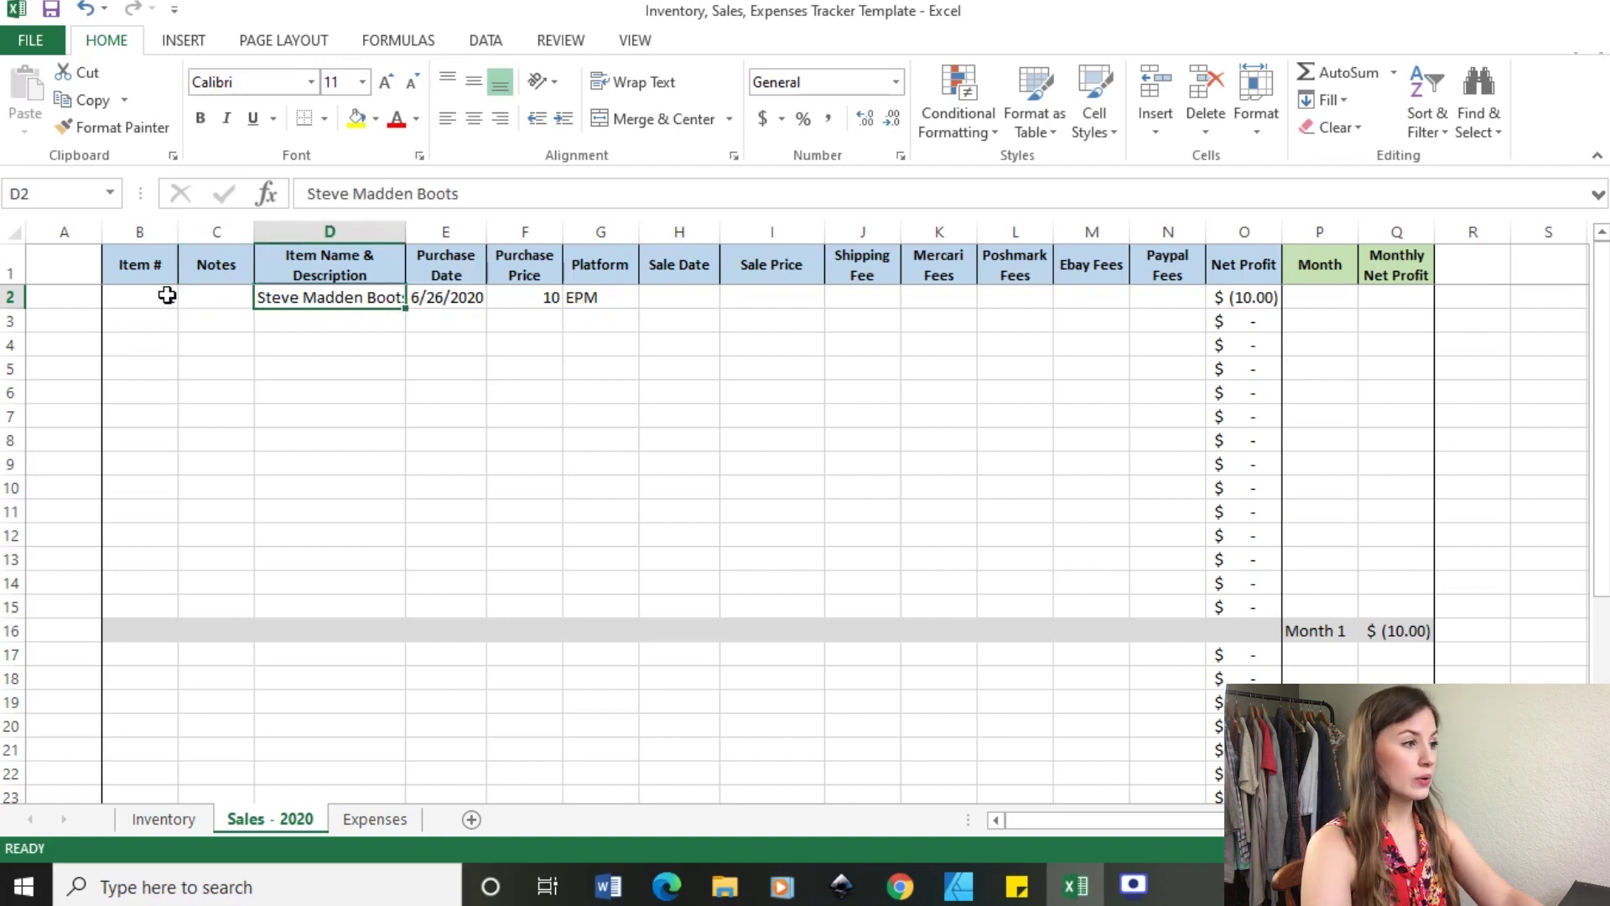
key("Right")
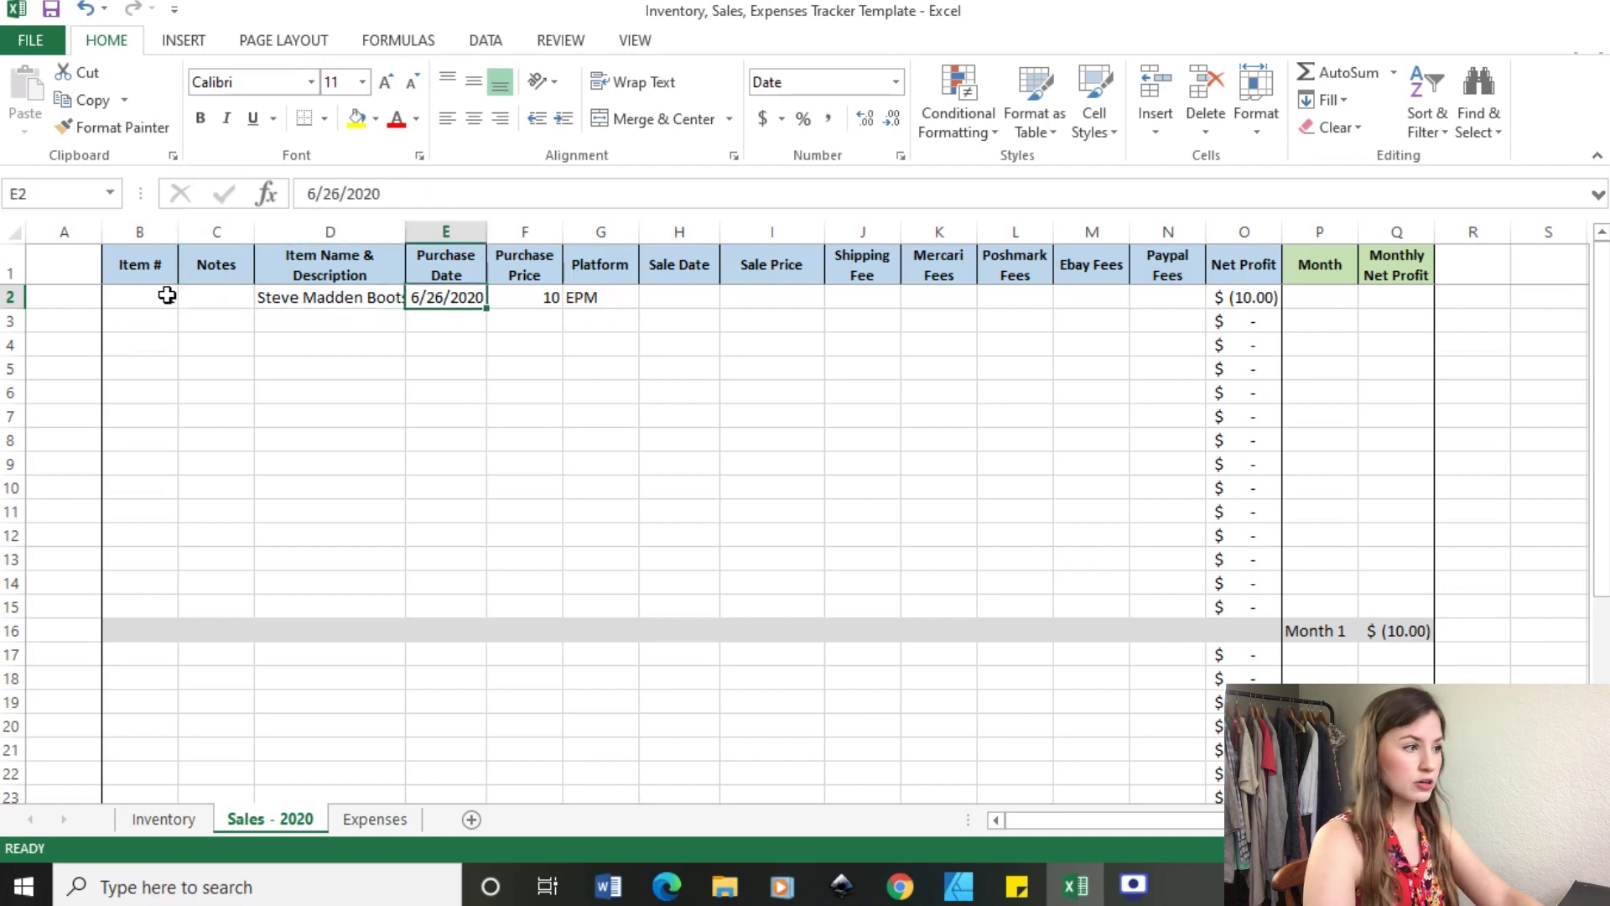
key("Right")
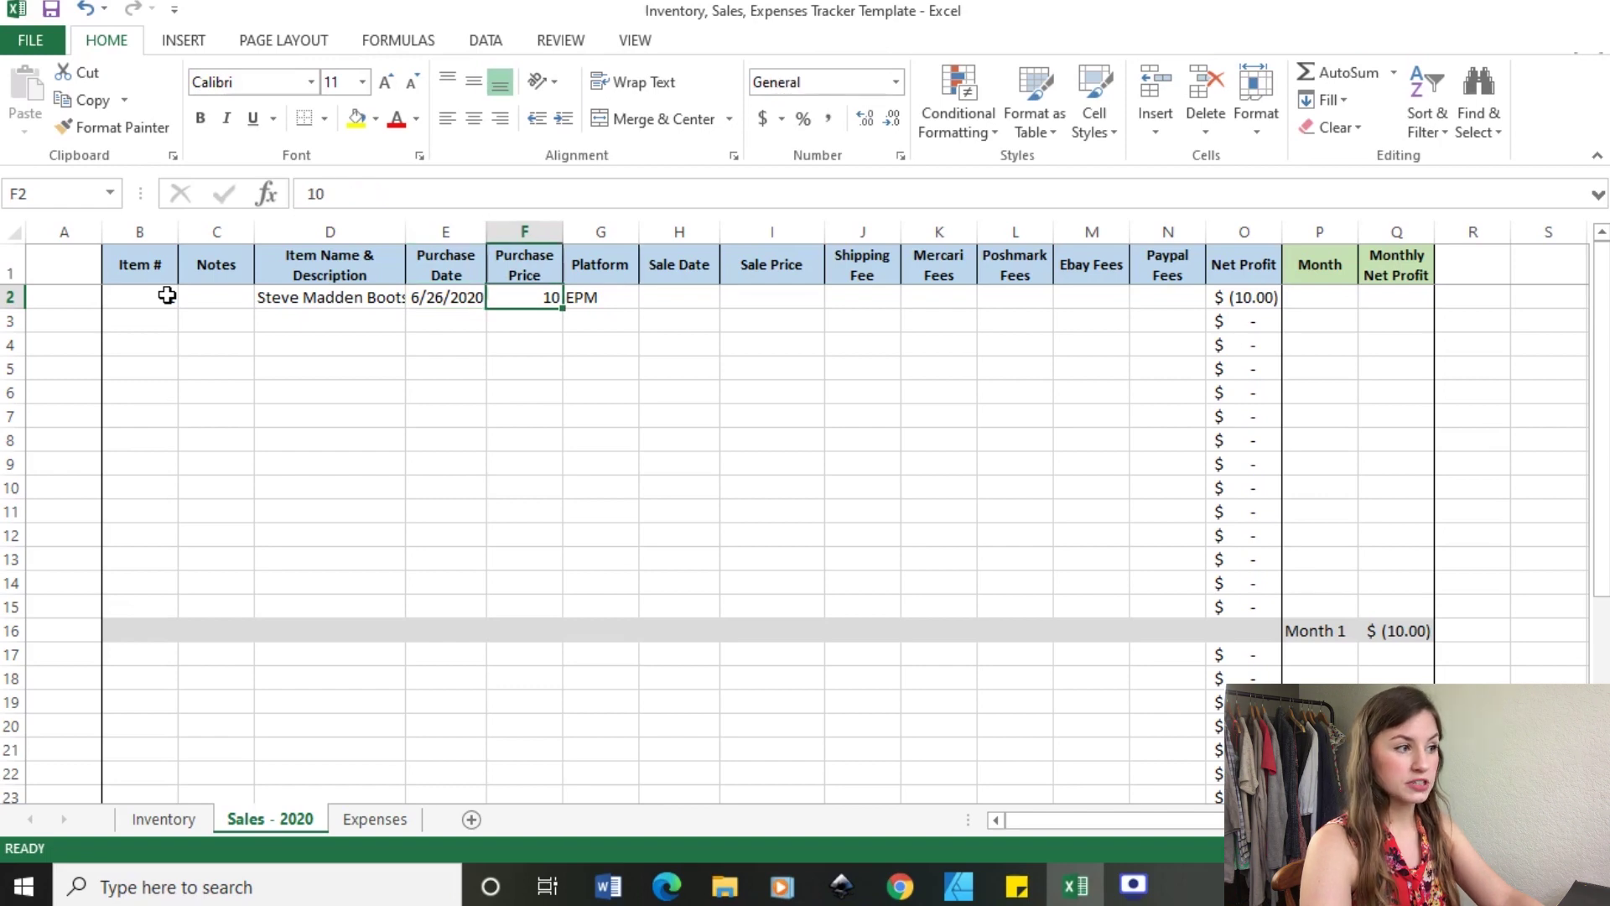
key("Right")
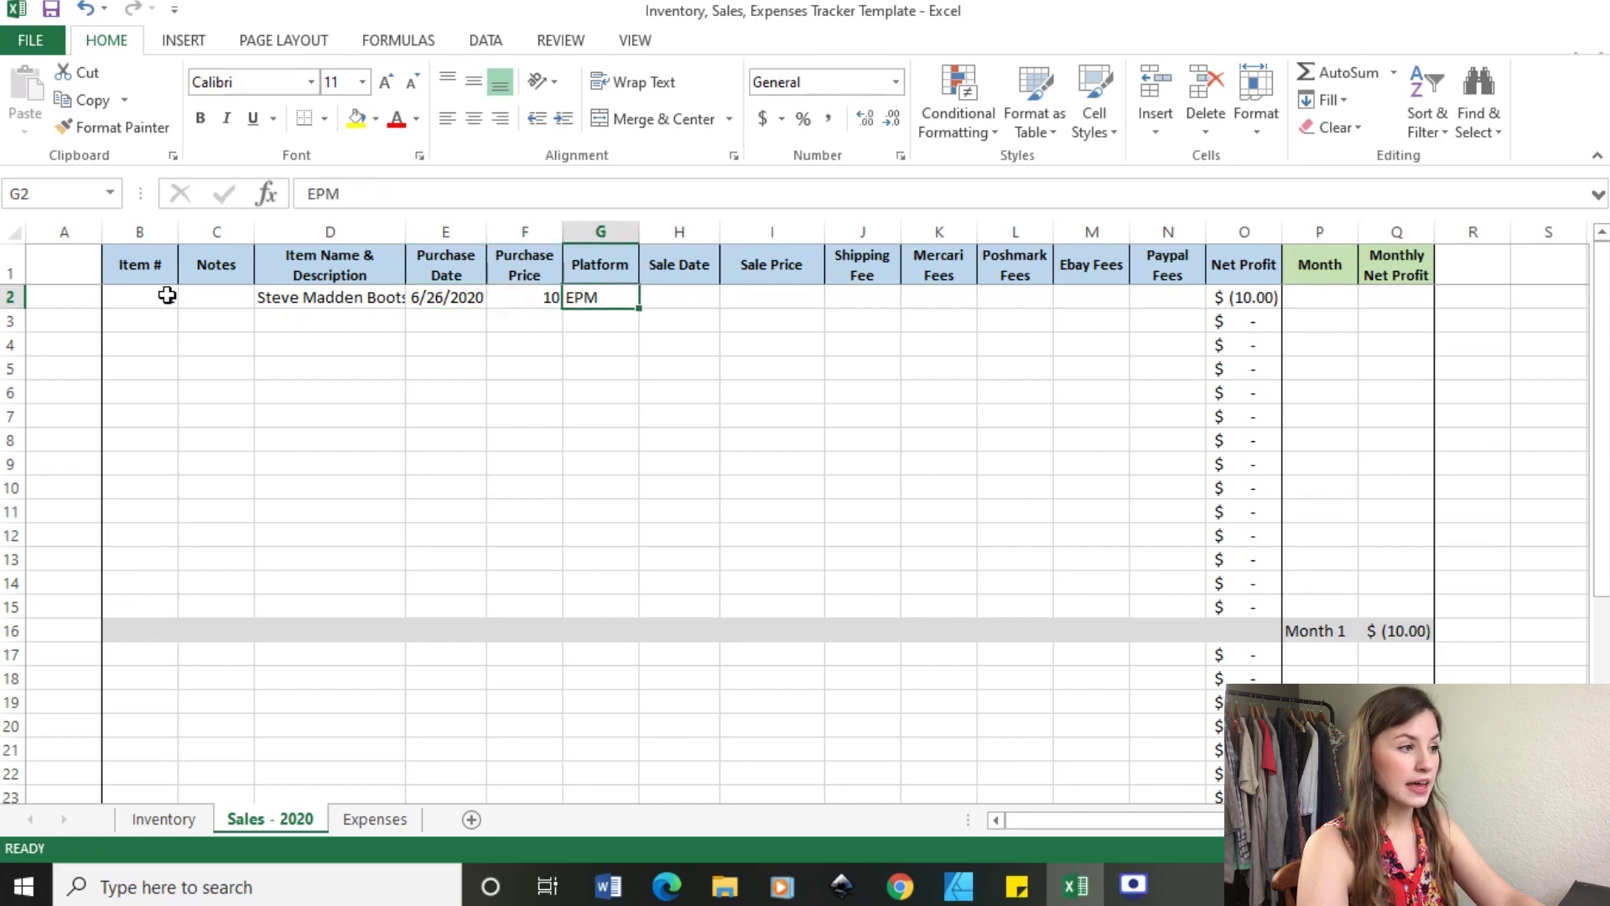
type("Poshmark")
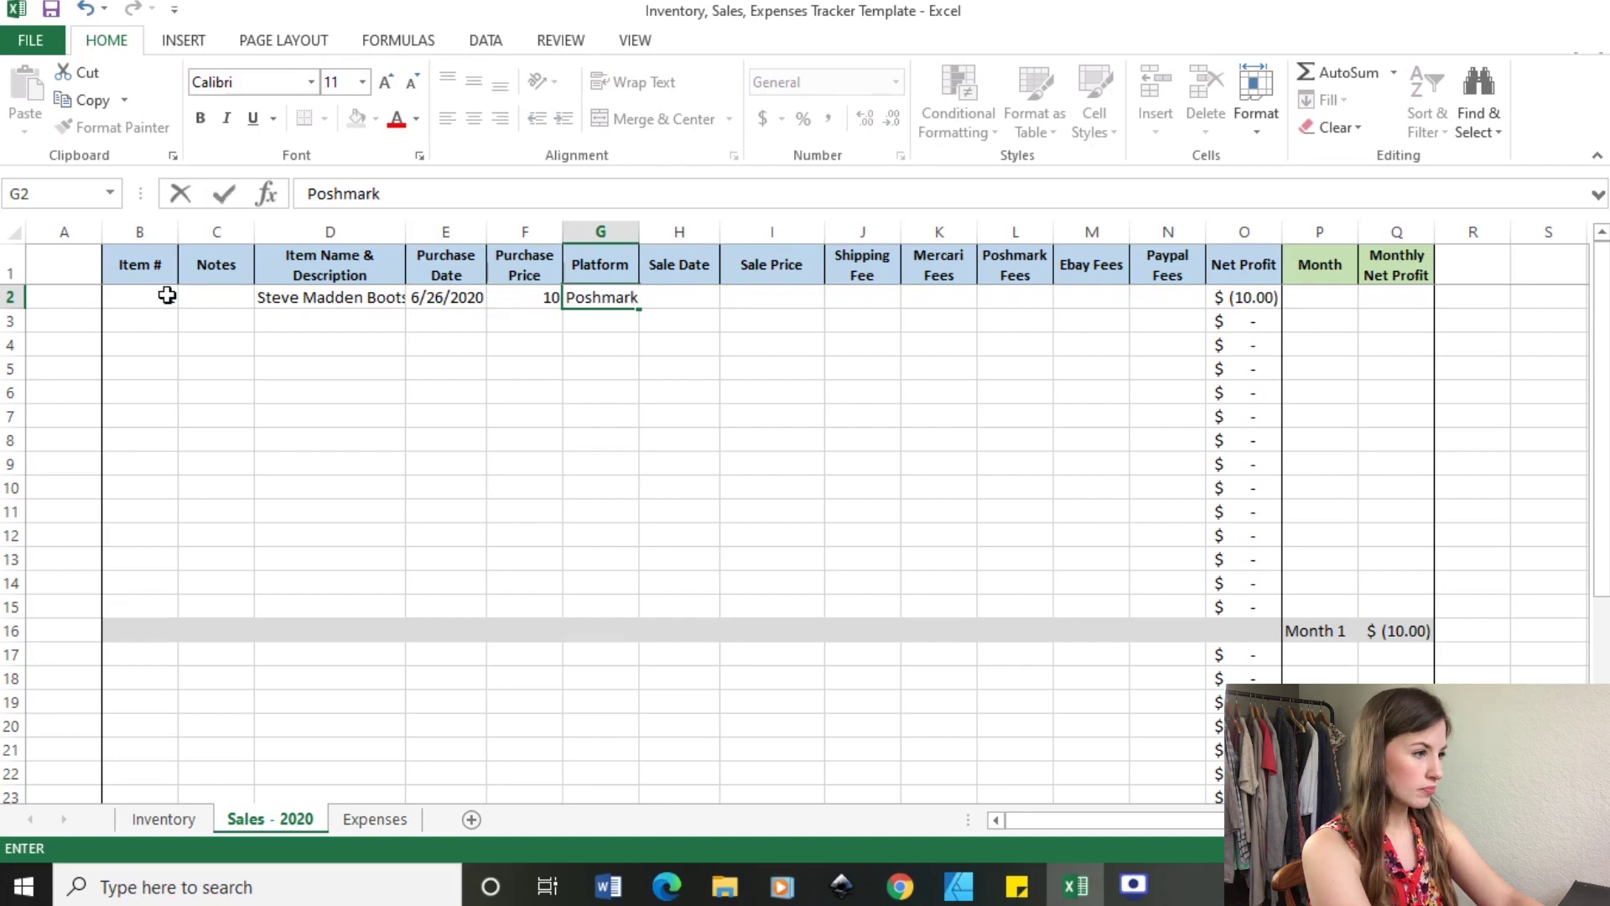
key("Right")
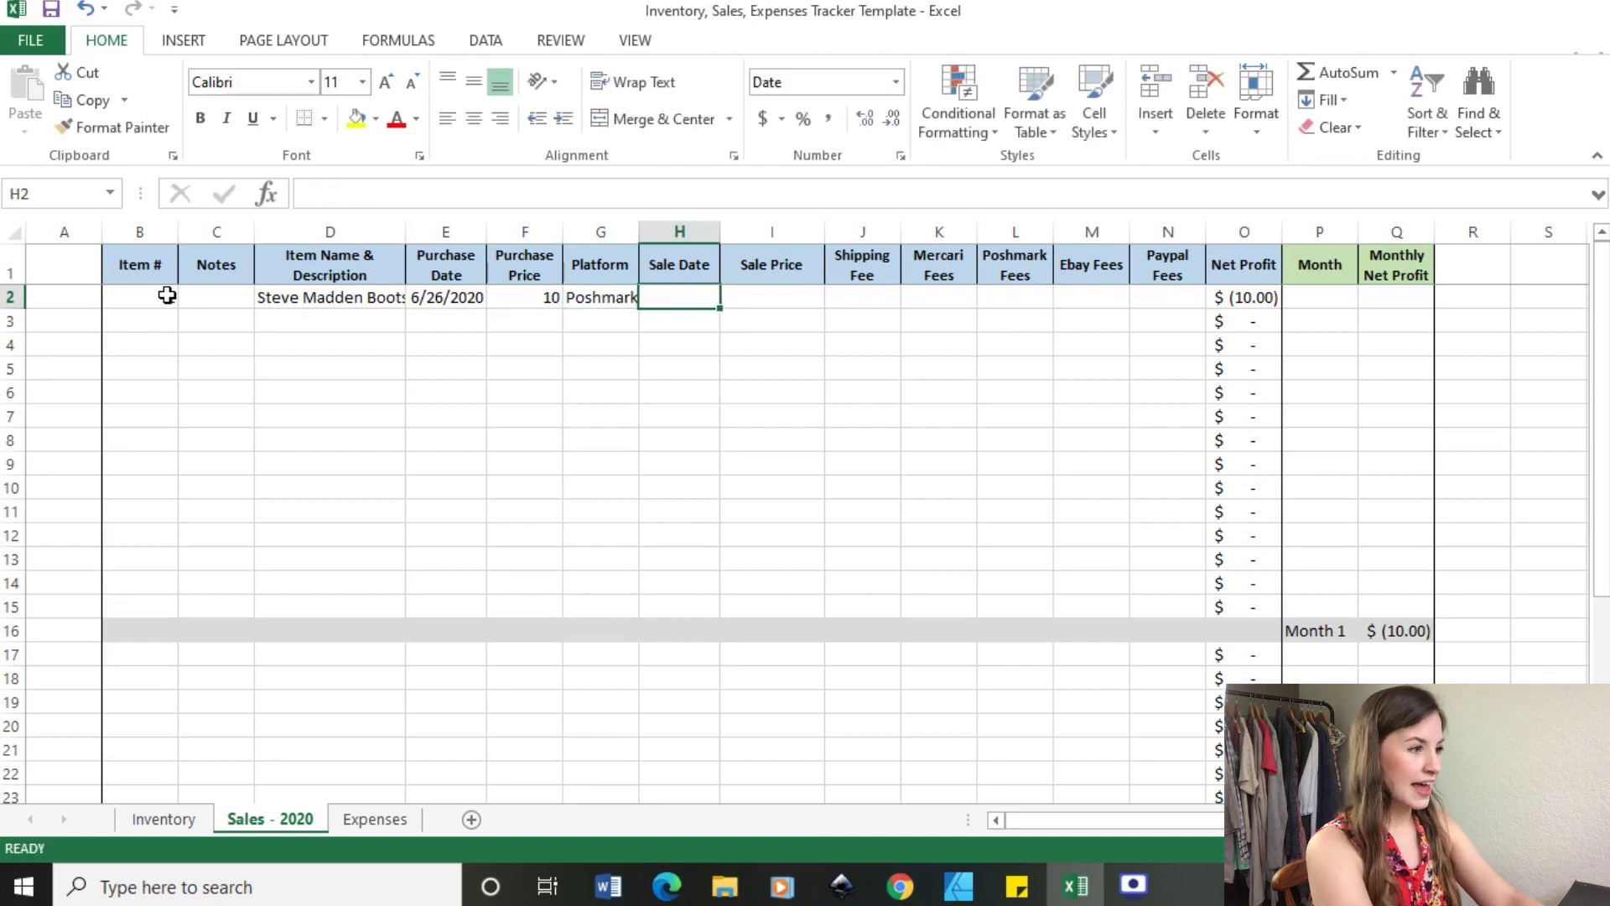
Enter sale date 7/5/2020 and sale price 40 for the boots in row 2.
type("7/5/2020")
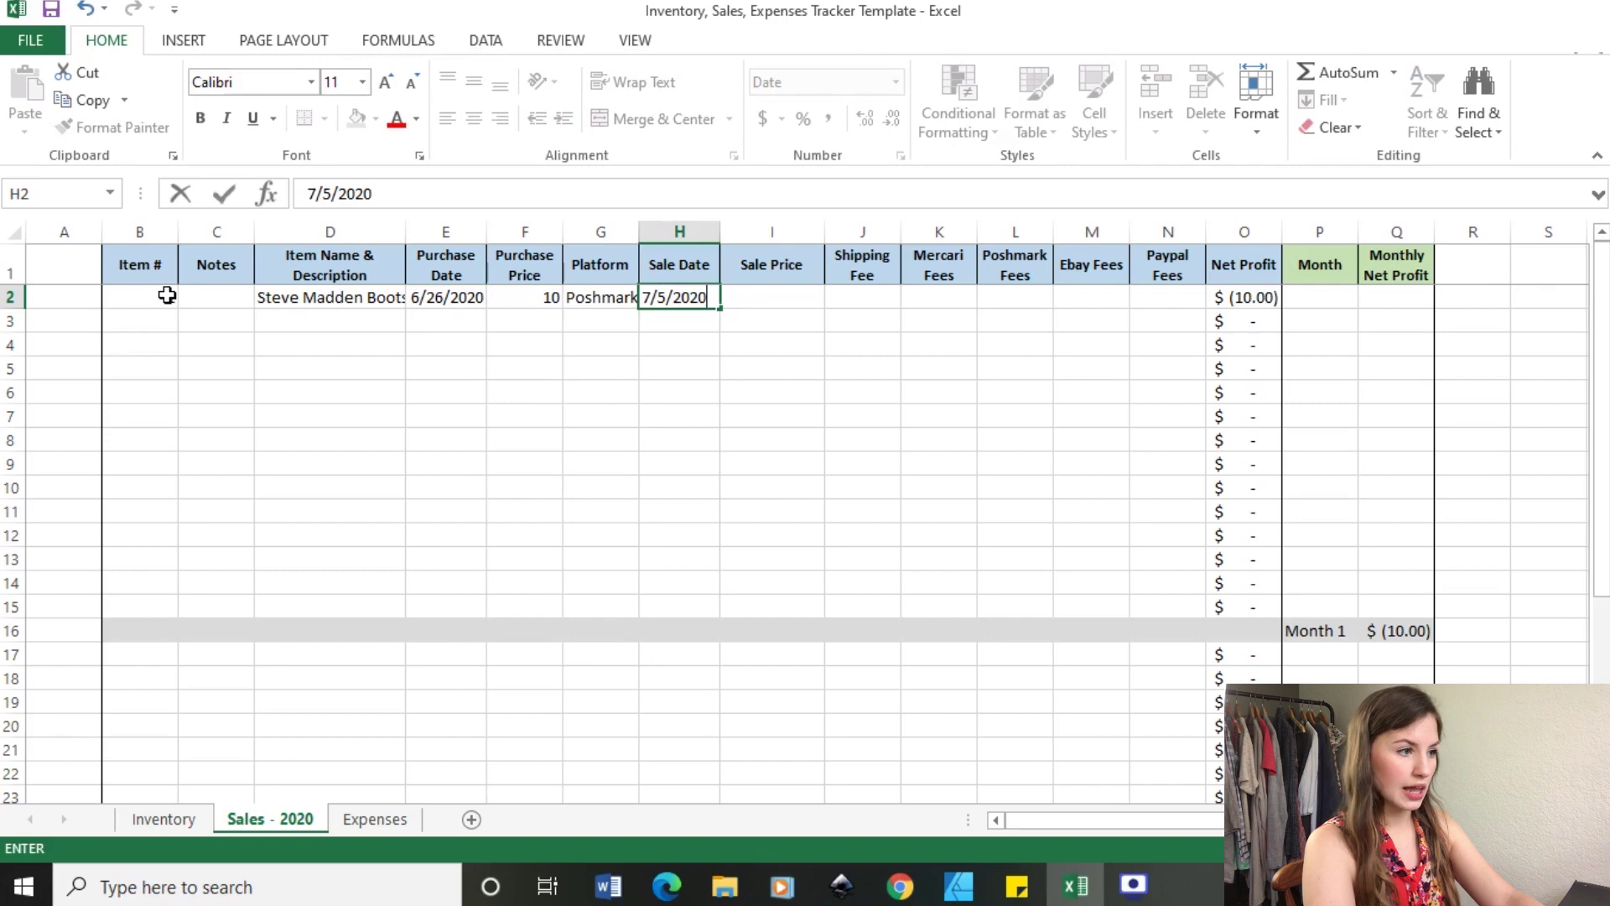
key("Right")
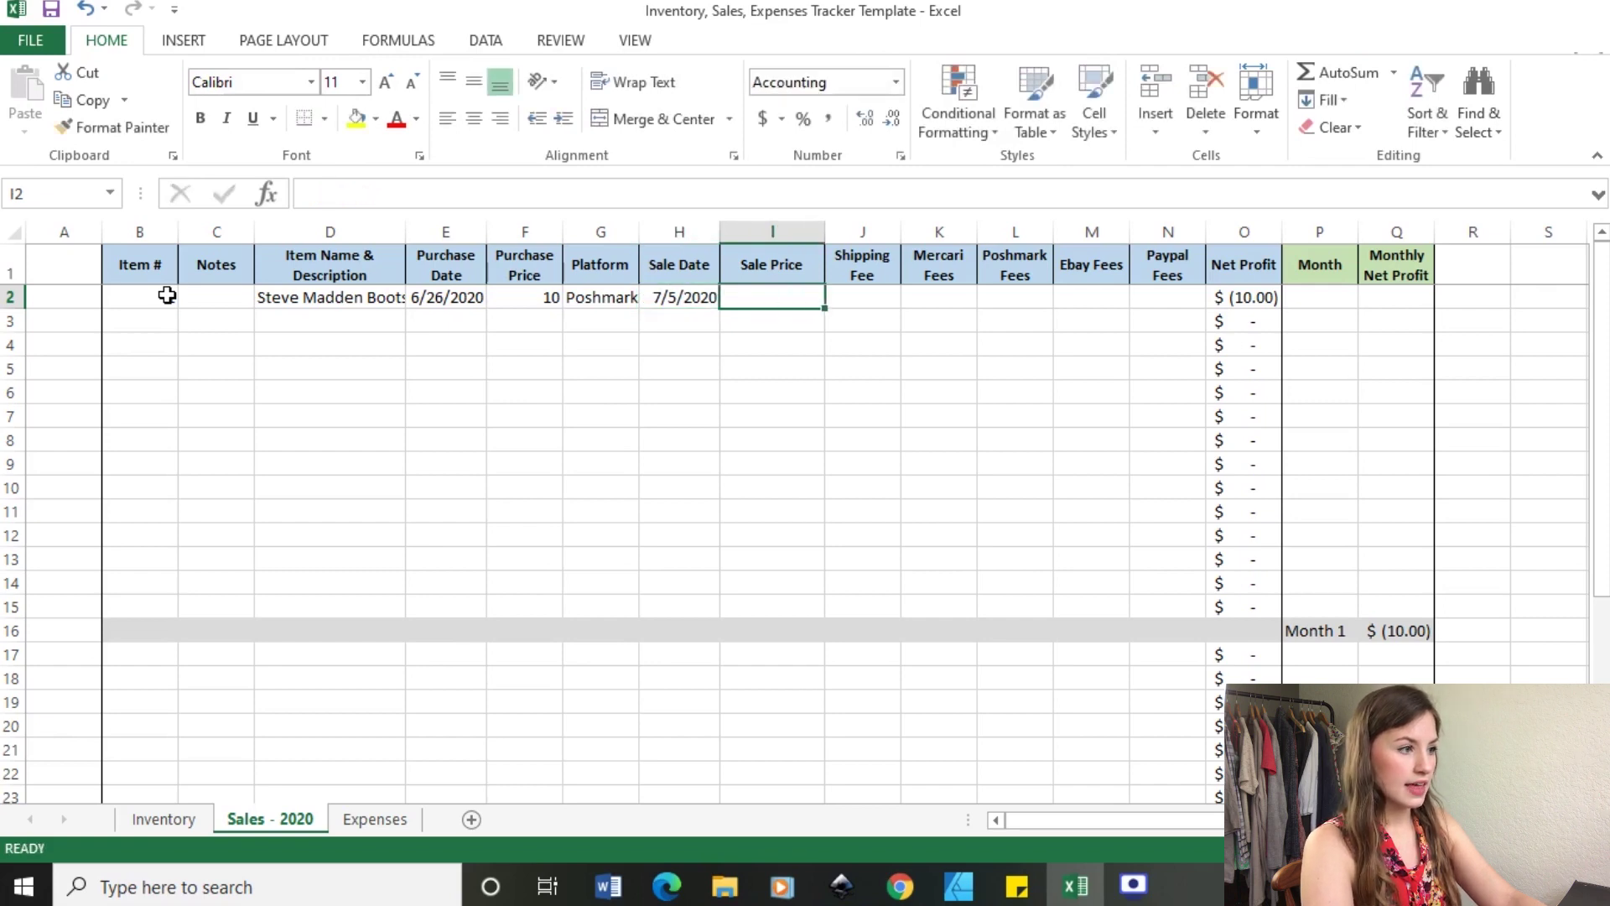
type("40")
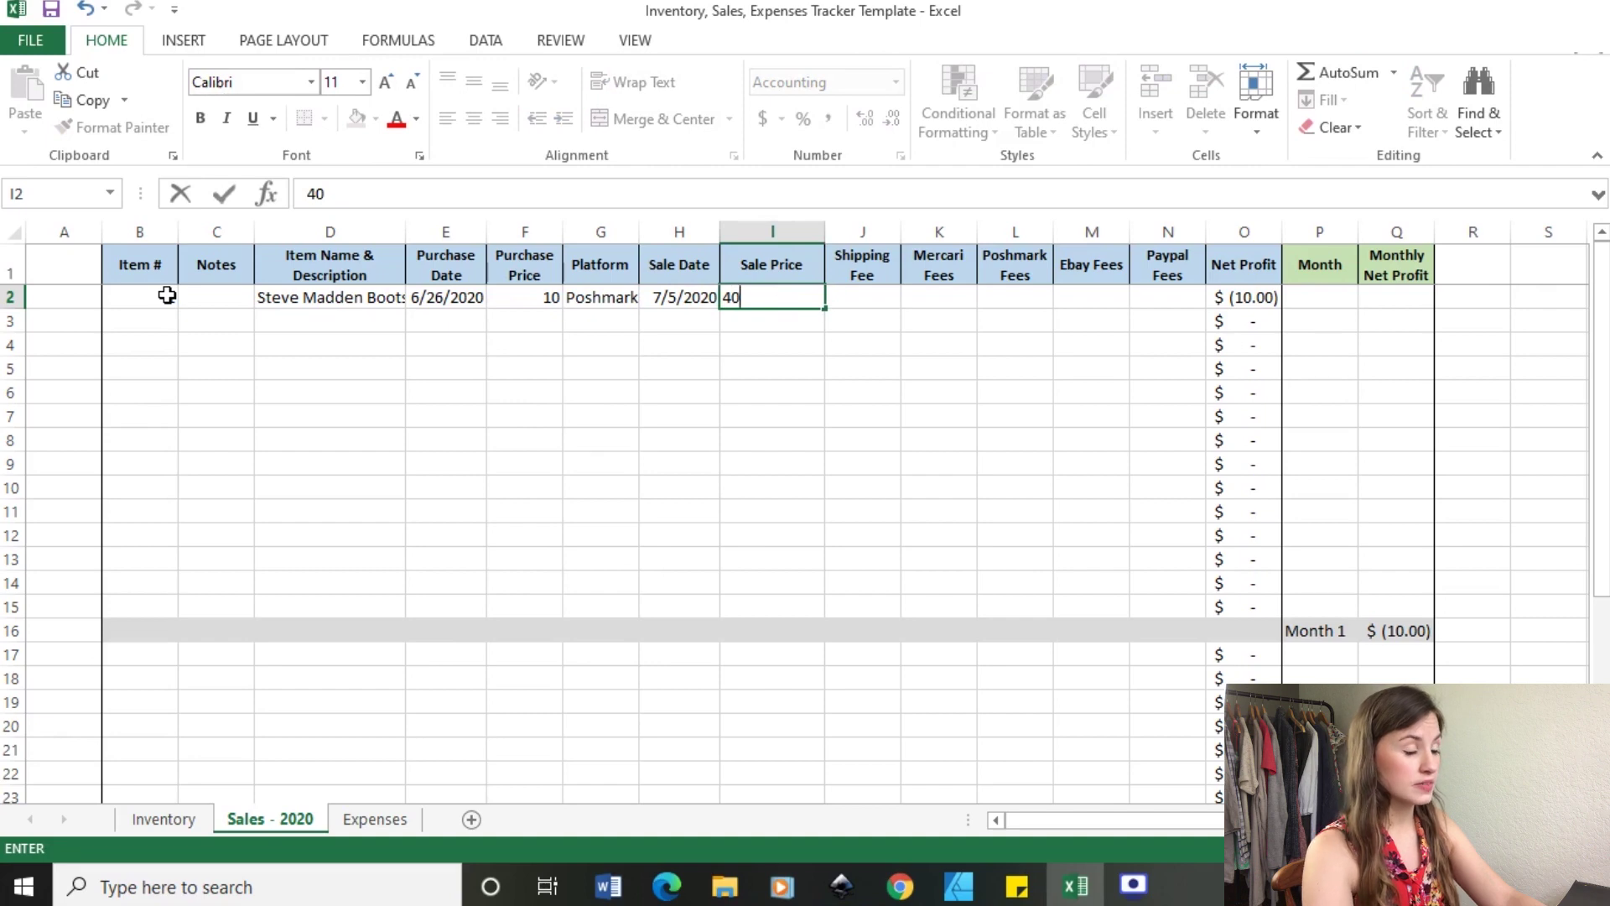
key("Right")
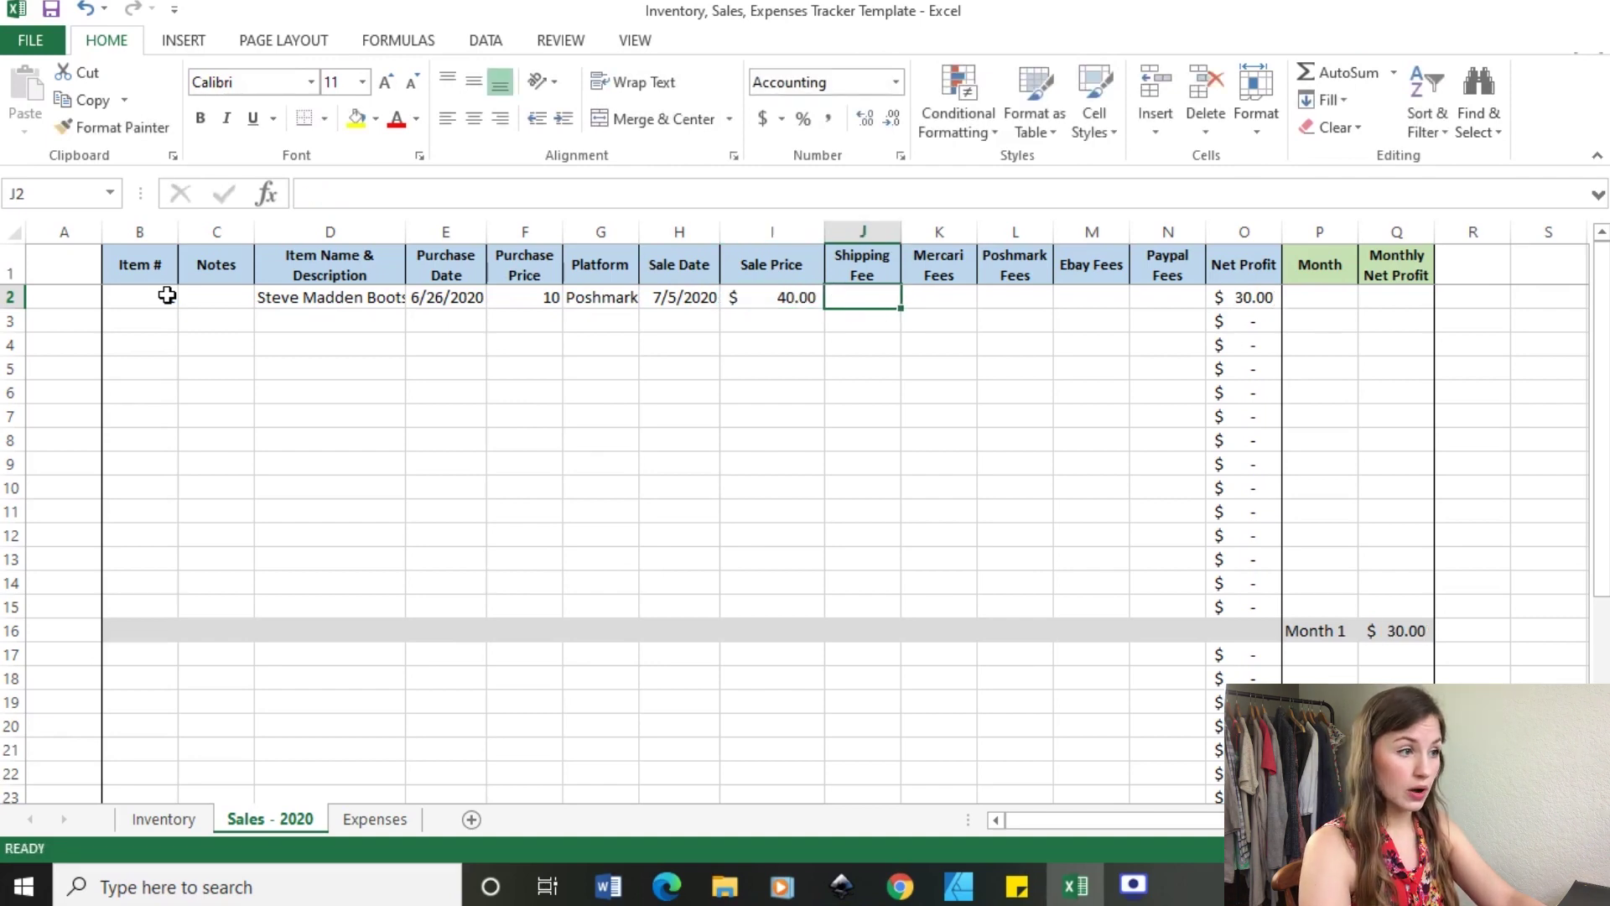
Enter 0 for both the shipping fee and the Mercari fees of the boots.
type("0")
key("Right")
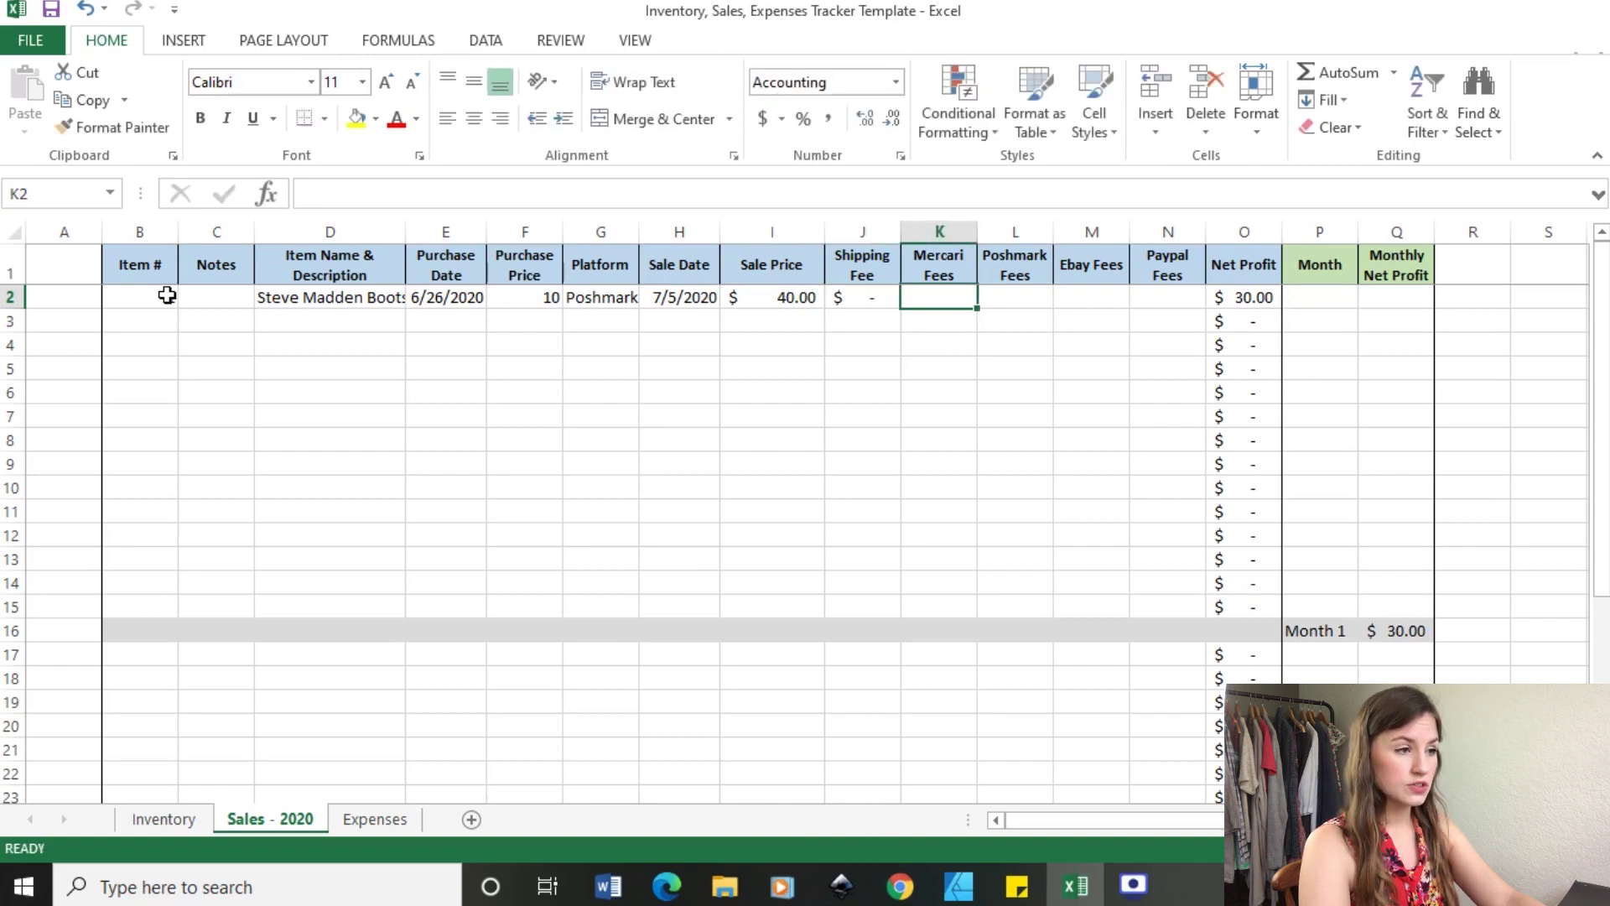
type("0")
key("Right")
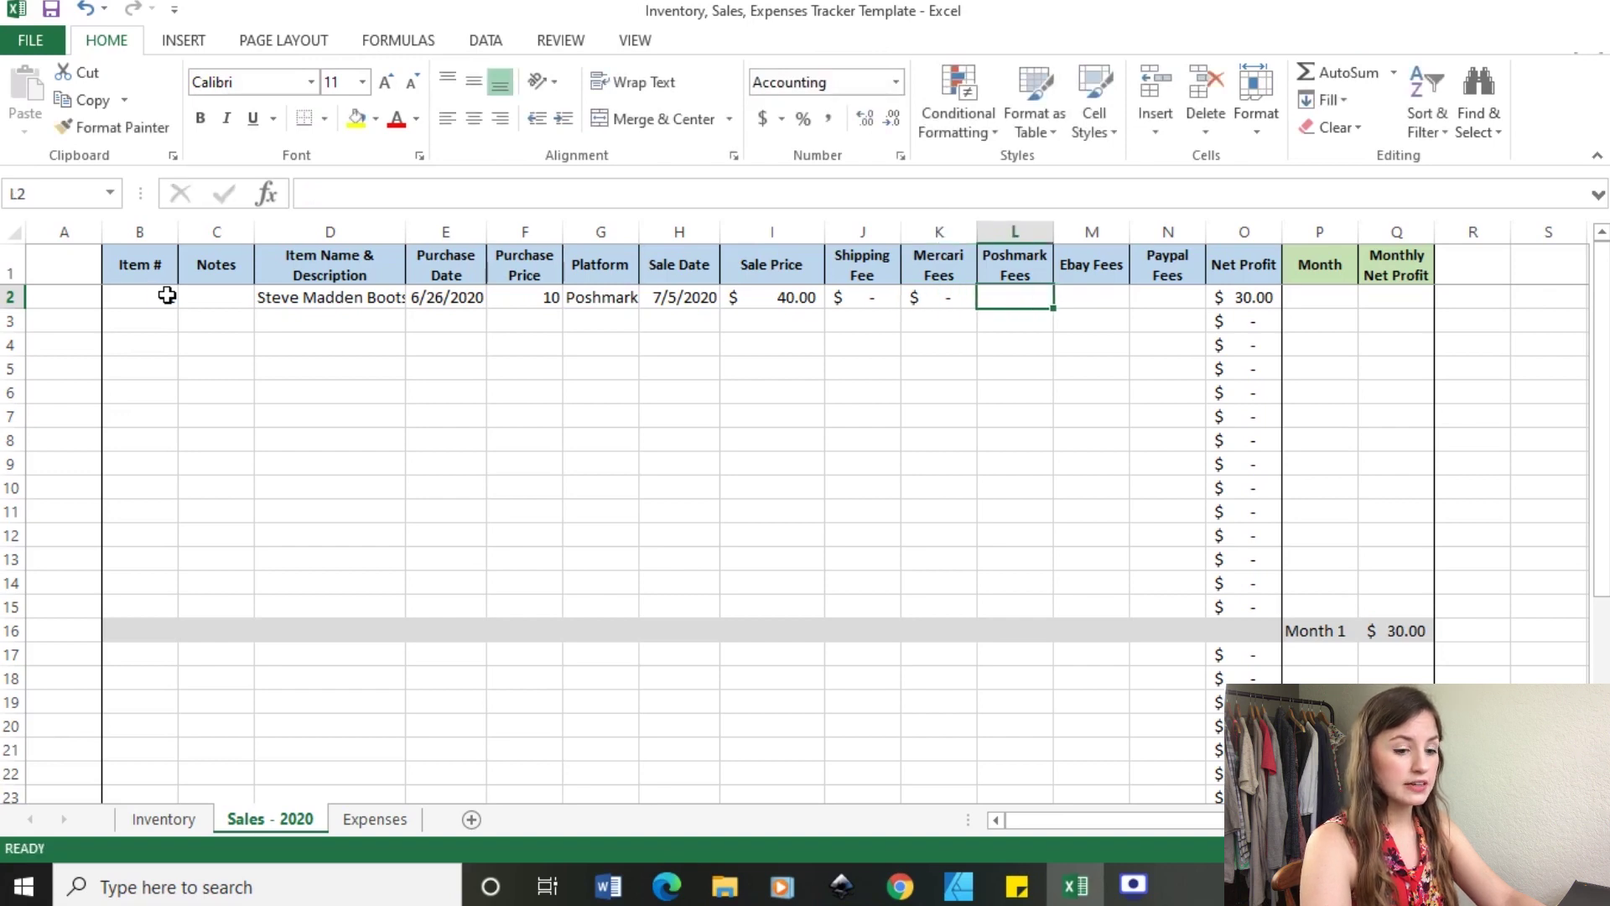
Calculate 40 × 0.2 in Calculator and enter 8 as the Poshmark fee for the boots in row 2.
key("XF86Calculator")
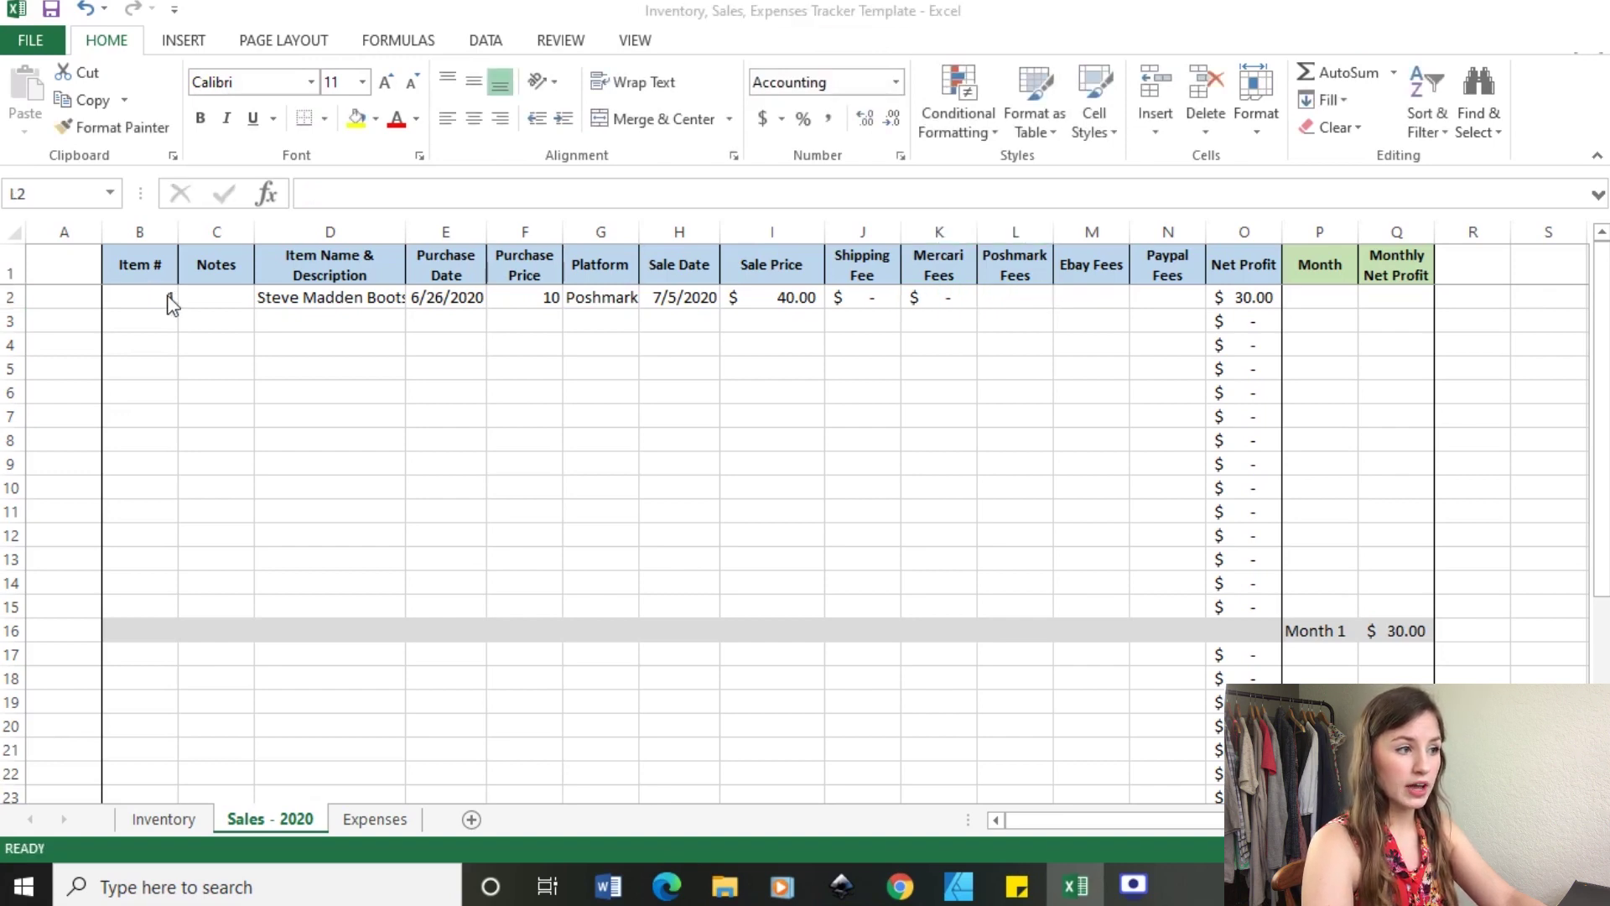
type("40")
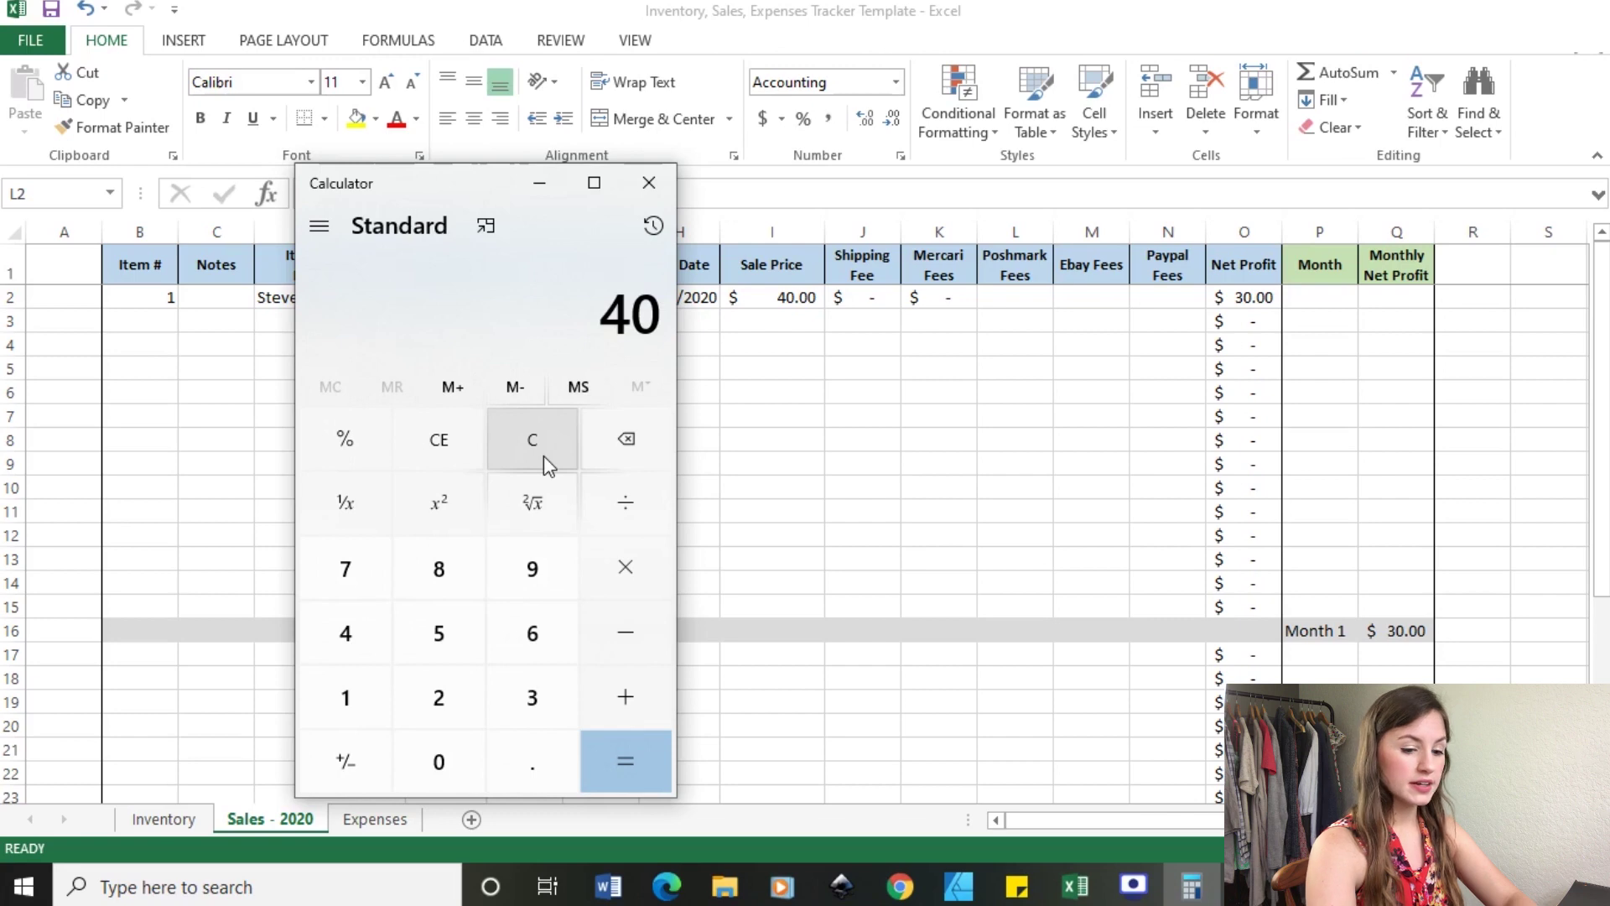
type("*.2")
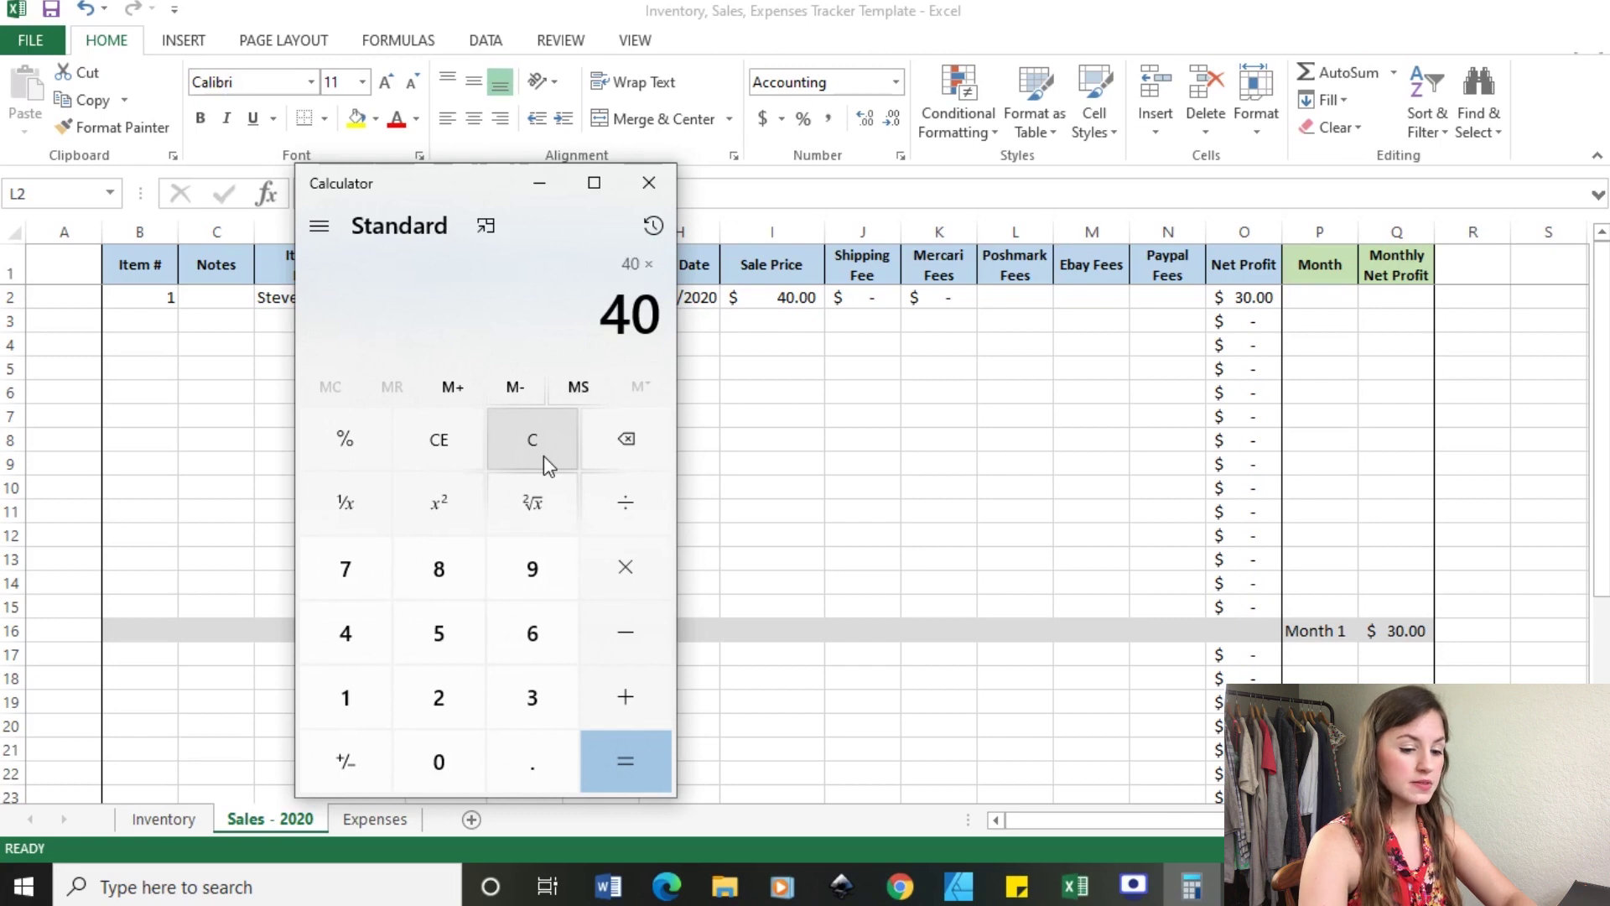
key("Return")
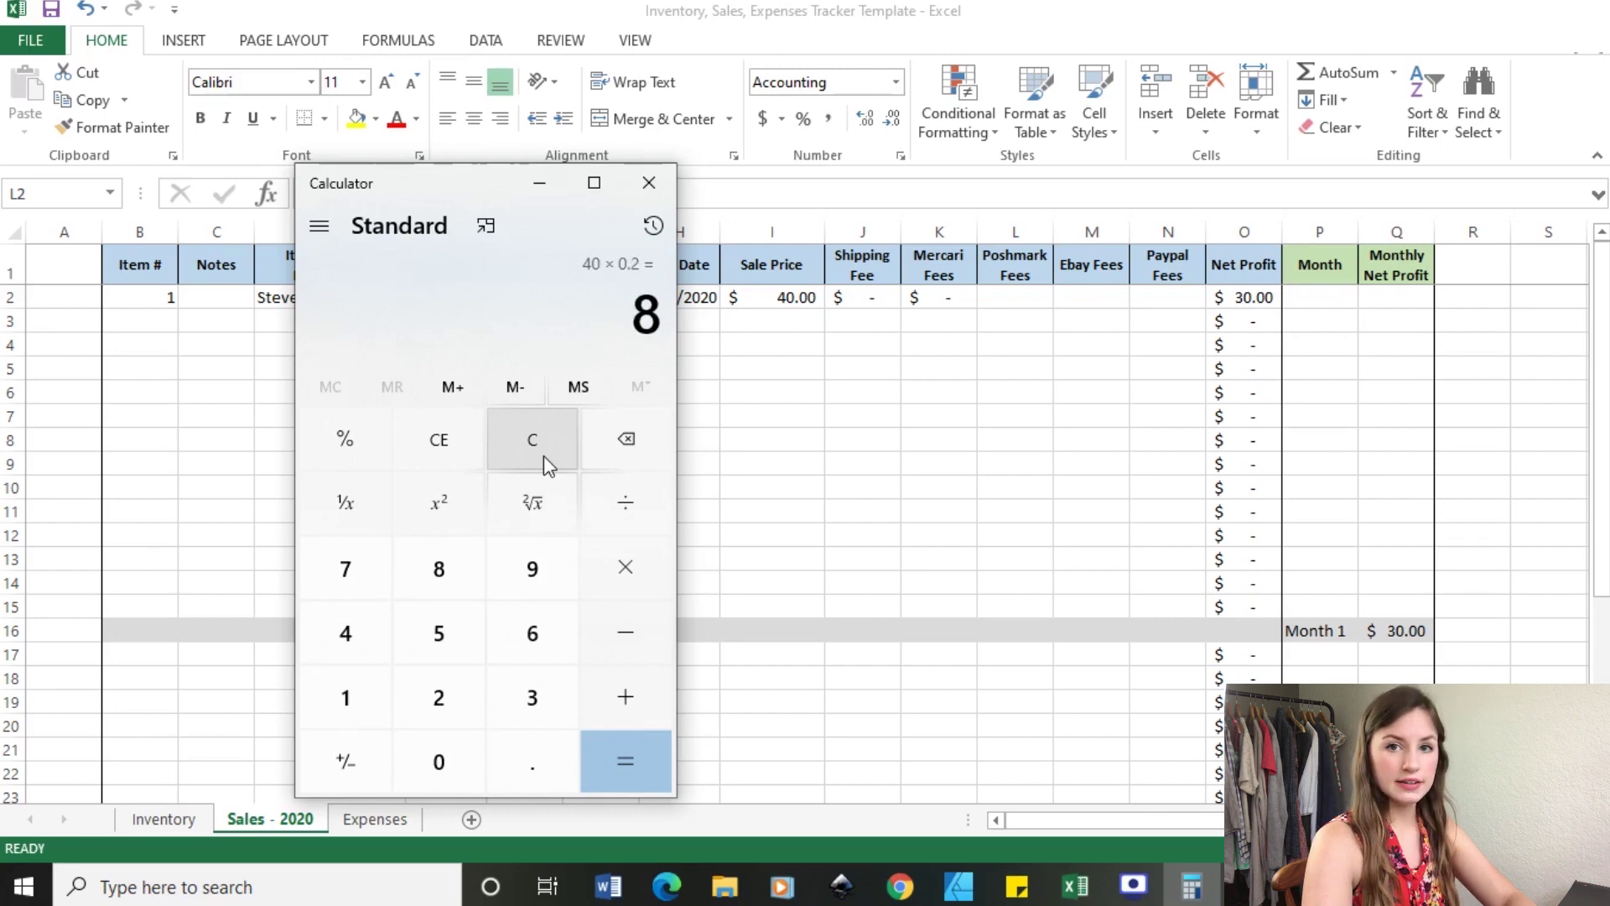
left_click(649, 183)
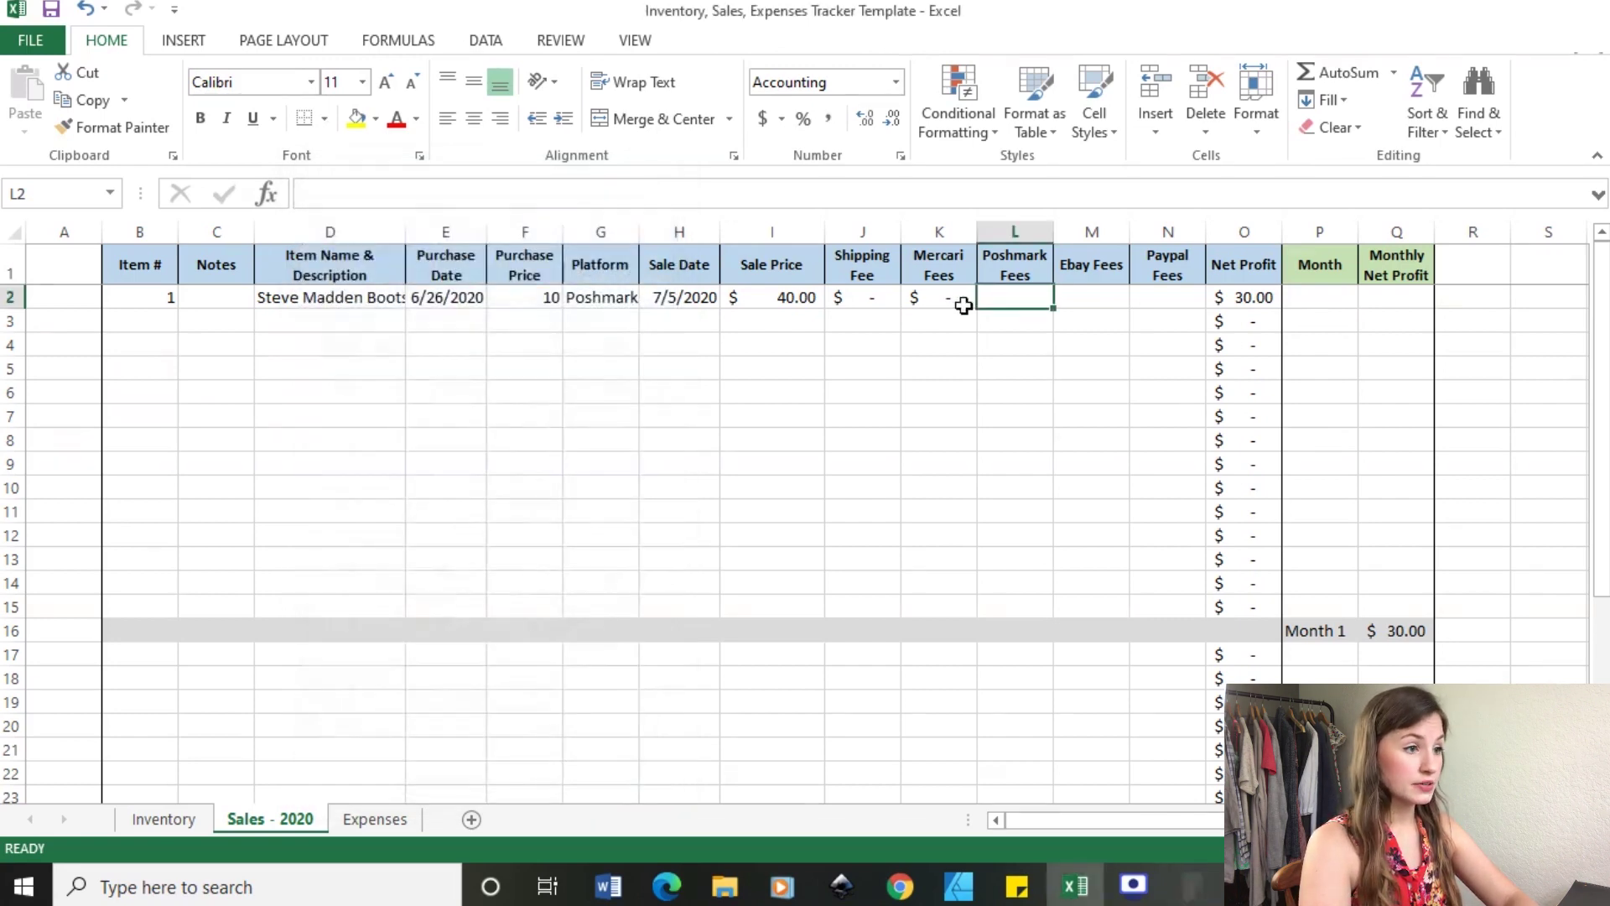
type("8")
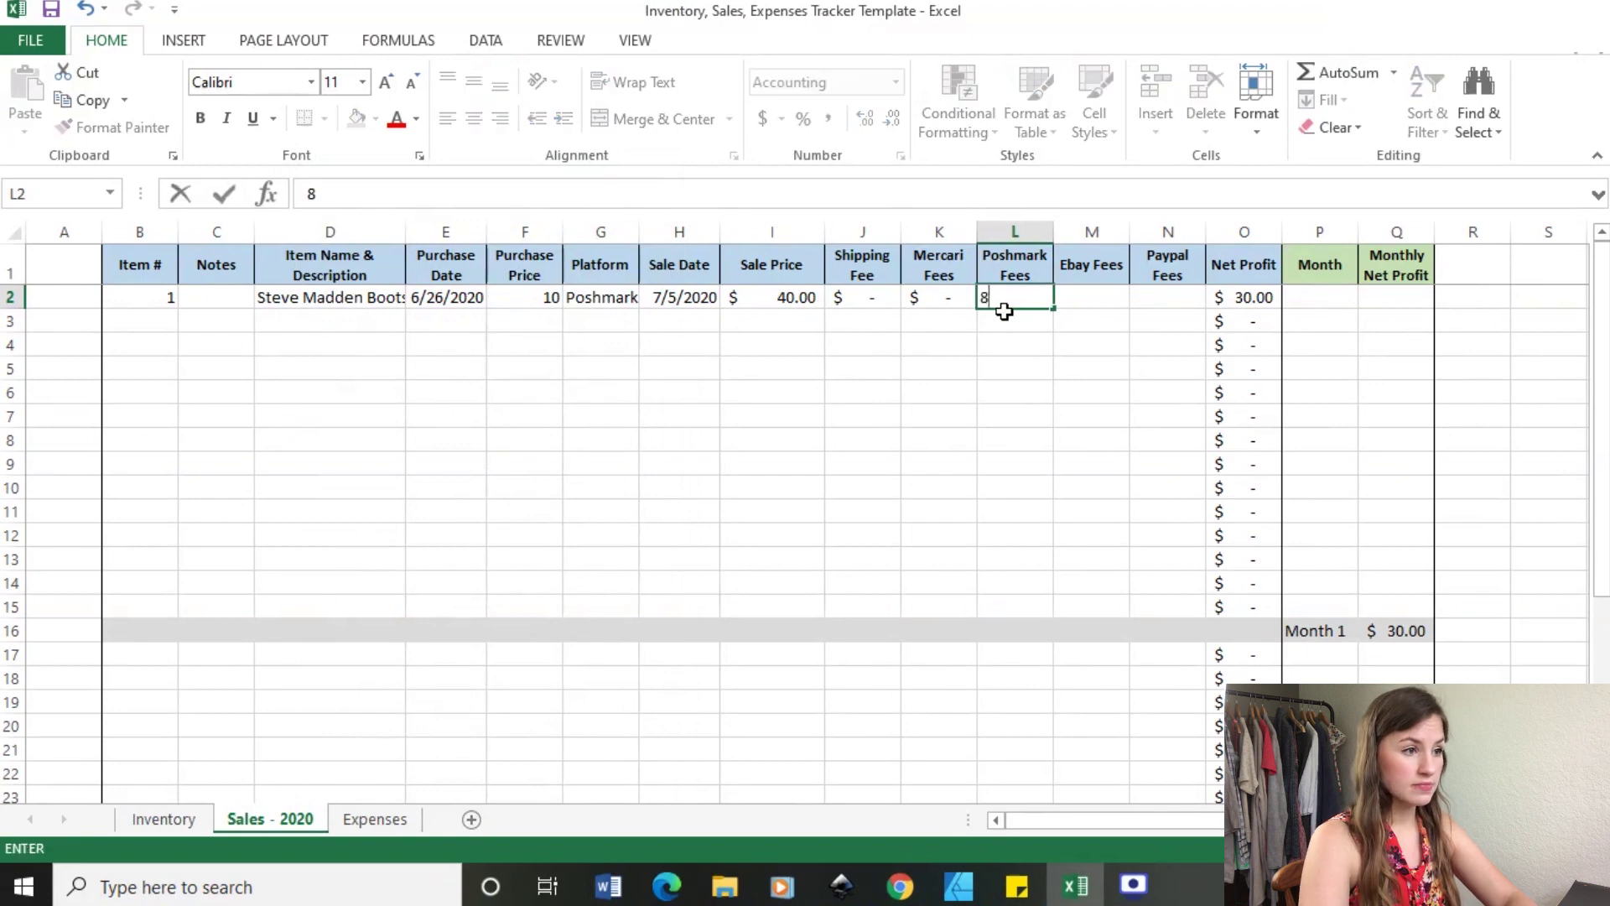
key("Tab")
Enter 0 for both the Ebay fees and the Paypal fees of the boots in row 2.
type("0")
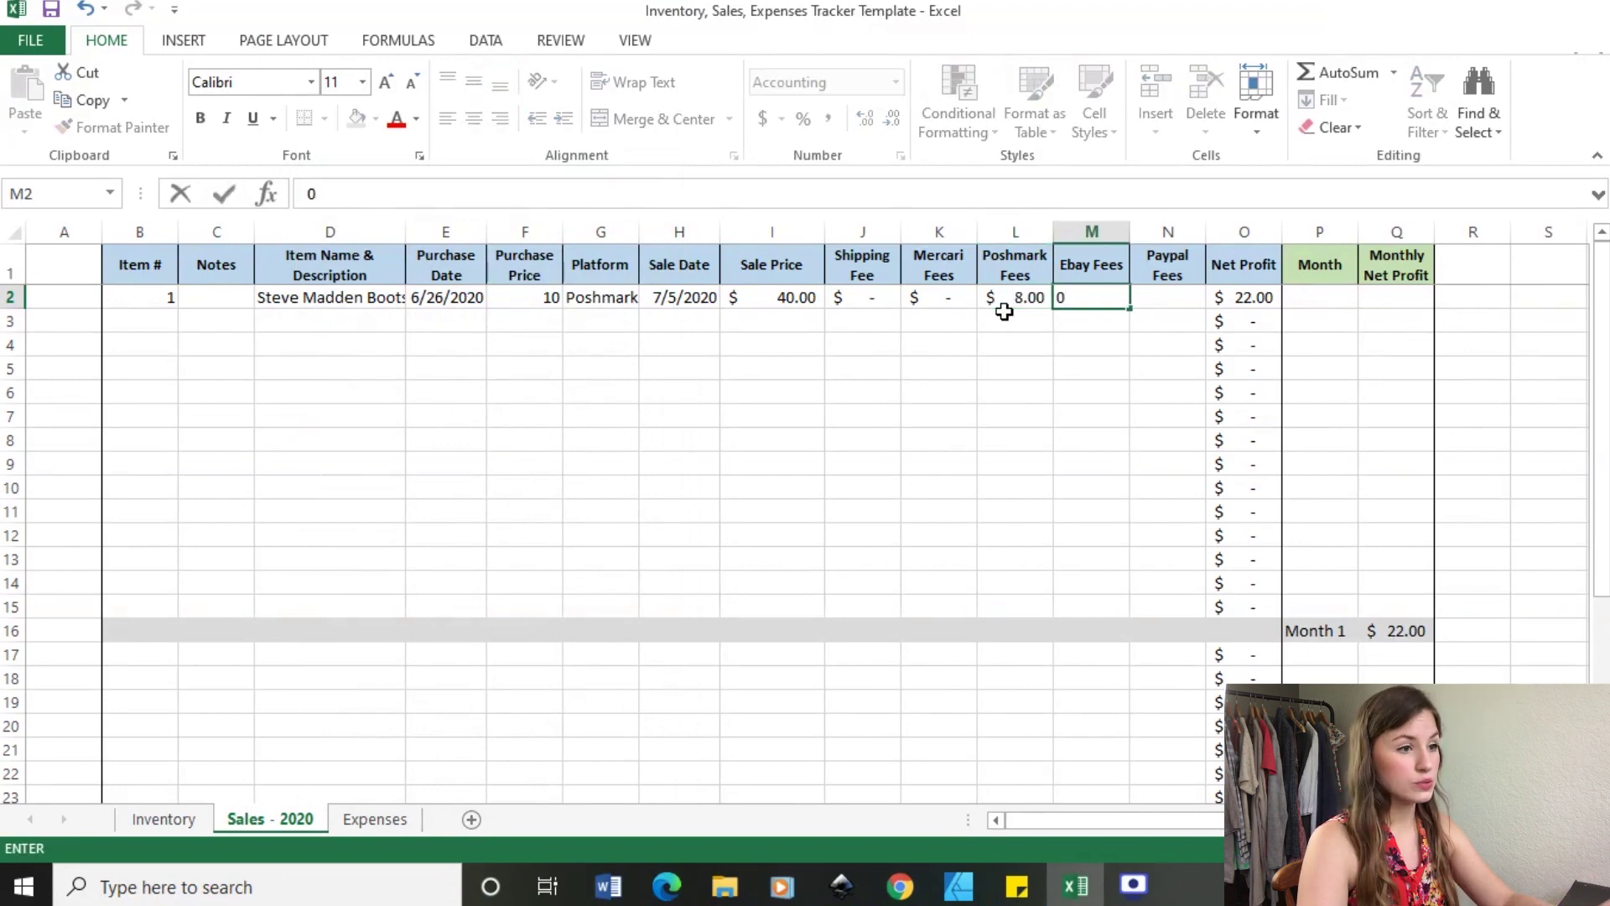
key("Tab")
type("0")
key("Tab")
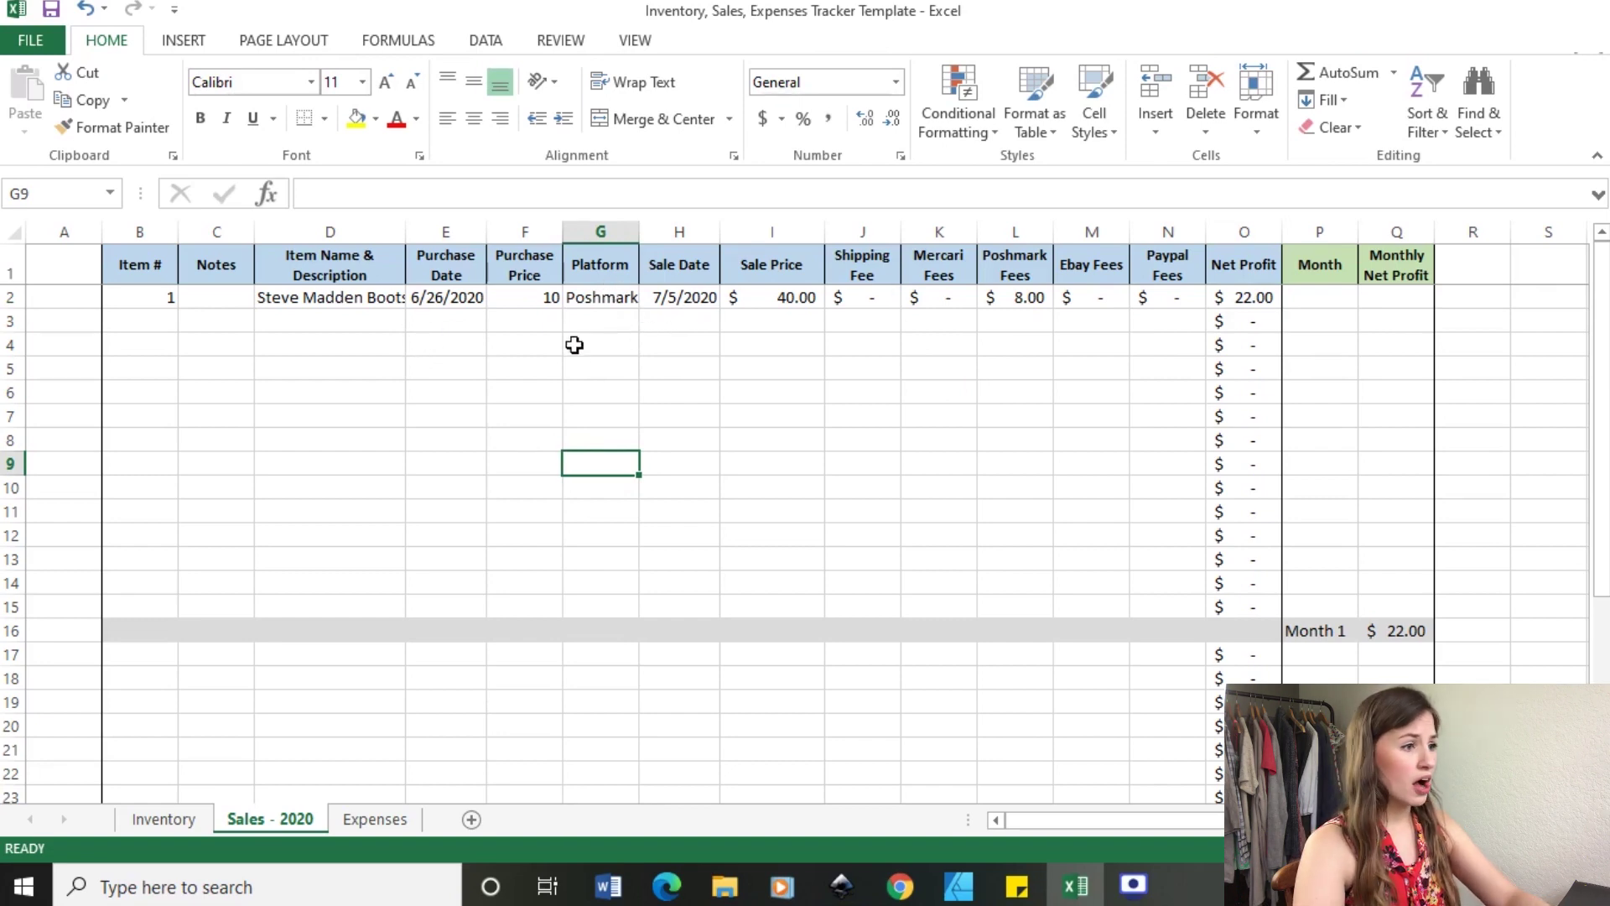
left_click(806, 300)
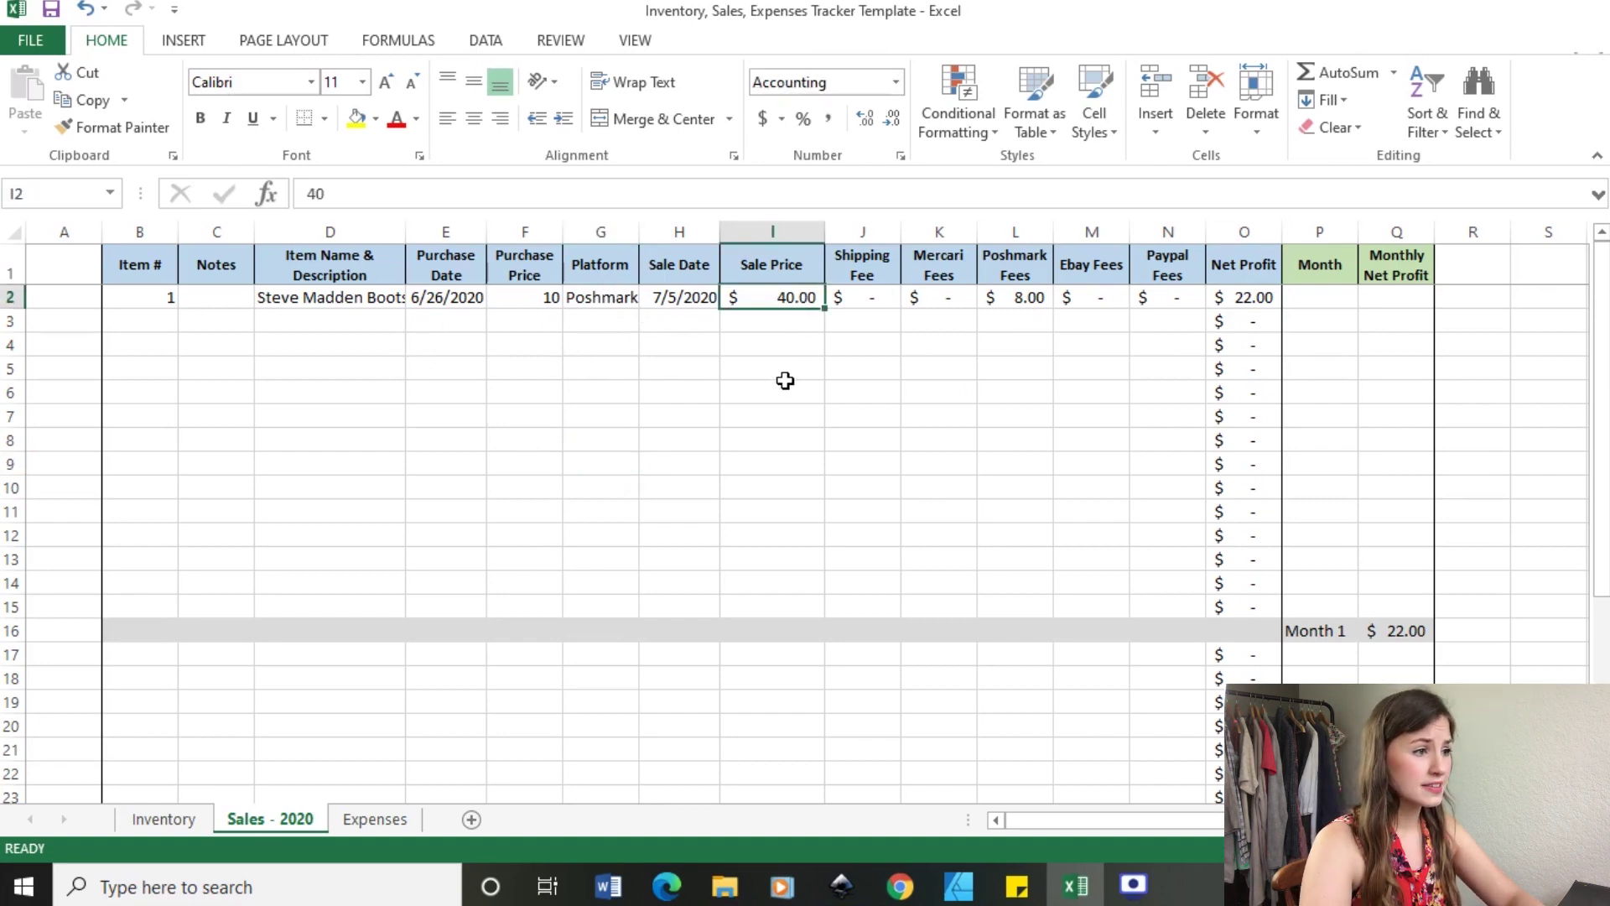
Apply the accounting number format to the purchase price of the boots in row 2.
left_click(546, 300)
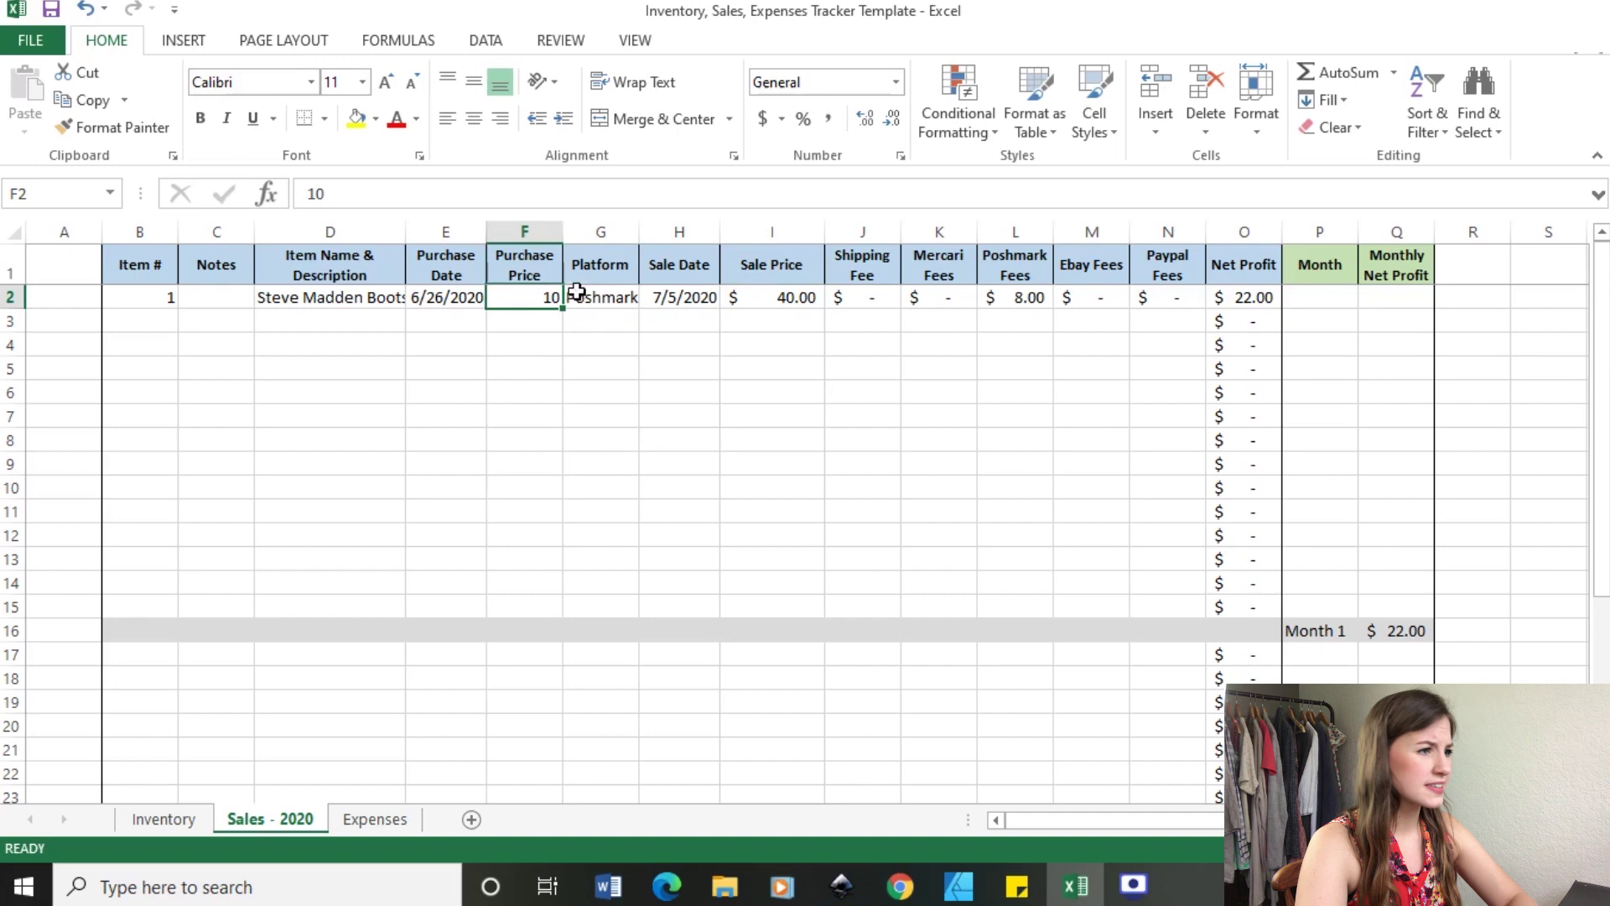
left_click(760, 124)
left_click(846, 394)
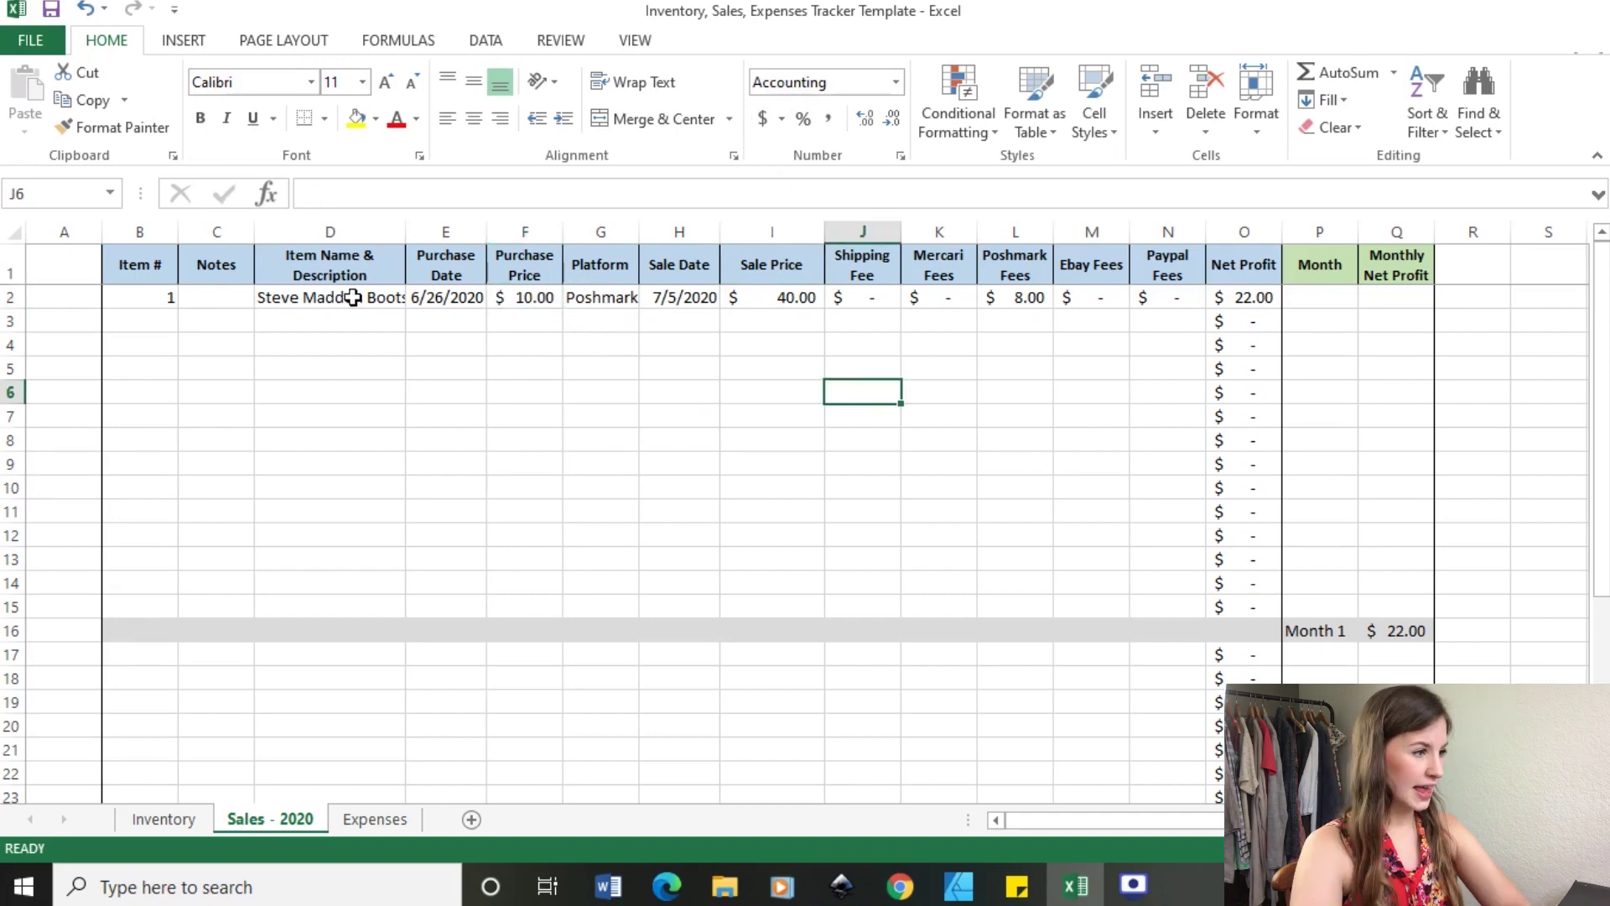
Review the boots' sale price, Poshmark fee, purchase price and net profit formula in row 2.
left_click(765, 298)
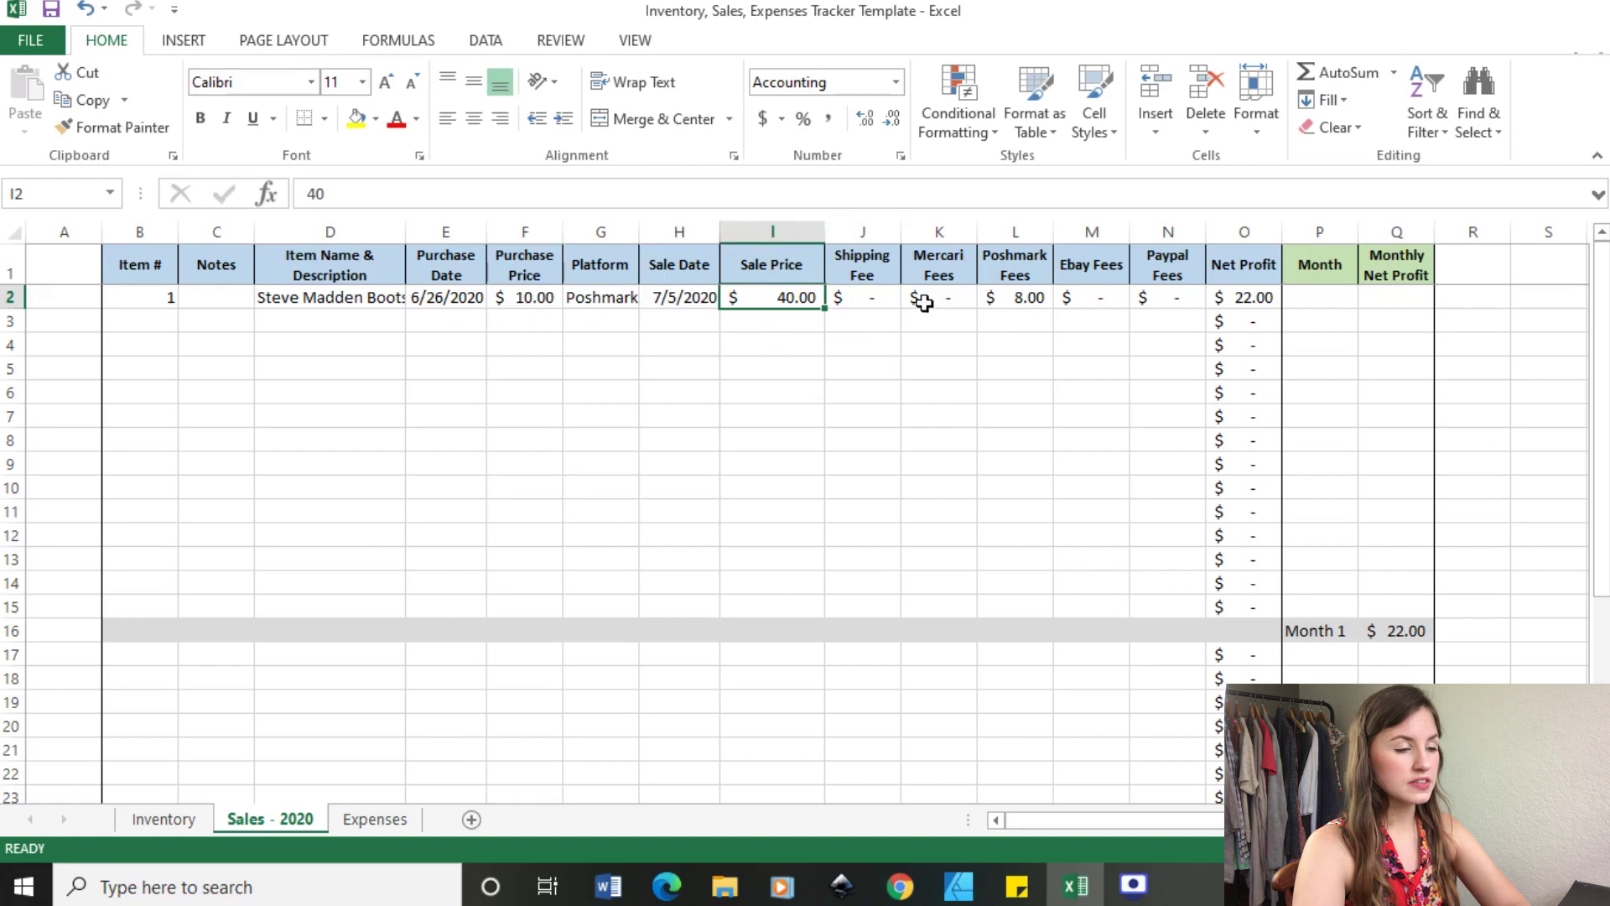
left_click(998, 299)
left_click(530, 299)
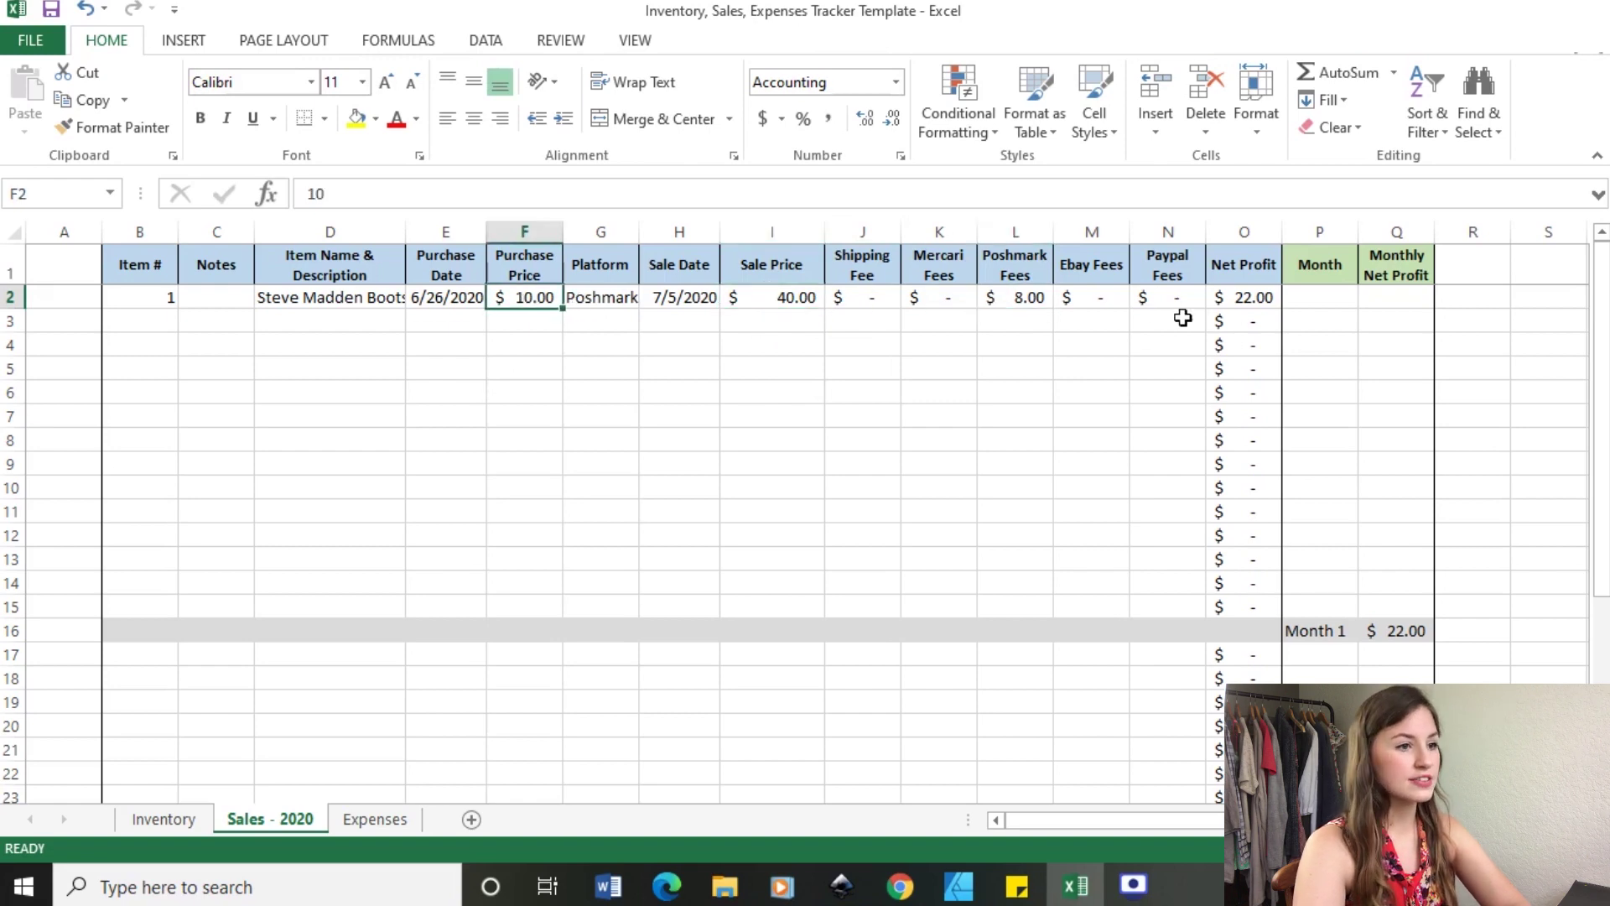
left_click(1226, 295)
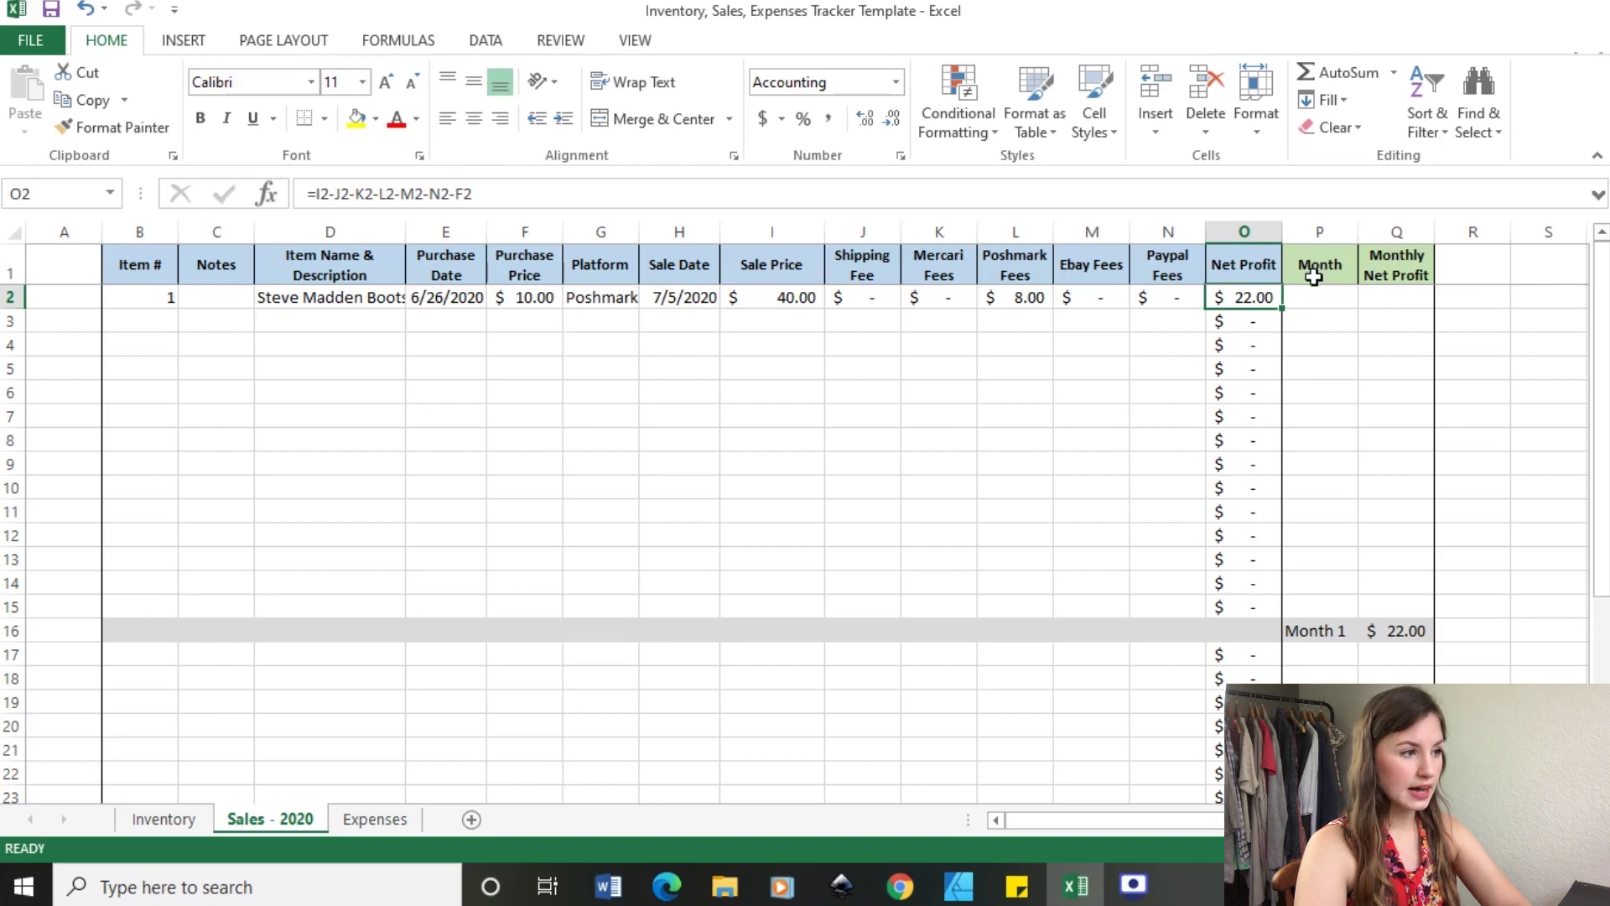
left_click_drag(503, 345, 1195, 581)
Enter item number 2 in row 3 of the Sales - 2020 sheet.
left_click(183, 347)
left_click(151, 321)
type("2")
key("Tab")
key("Tab")
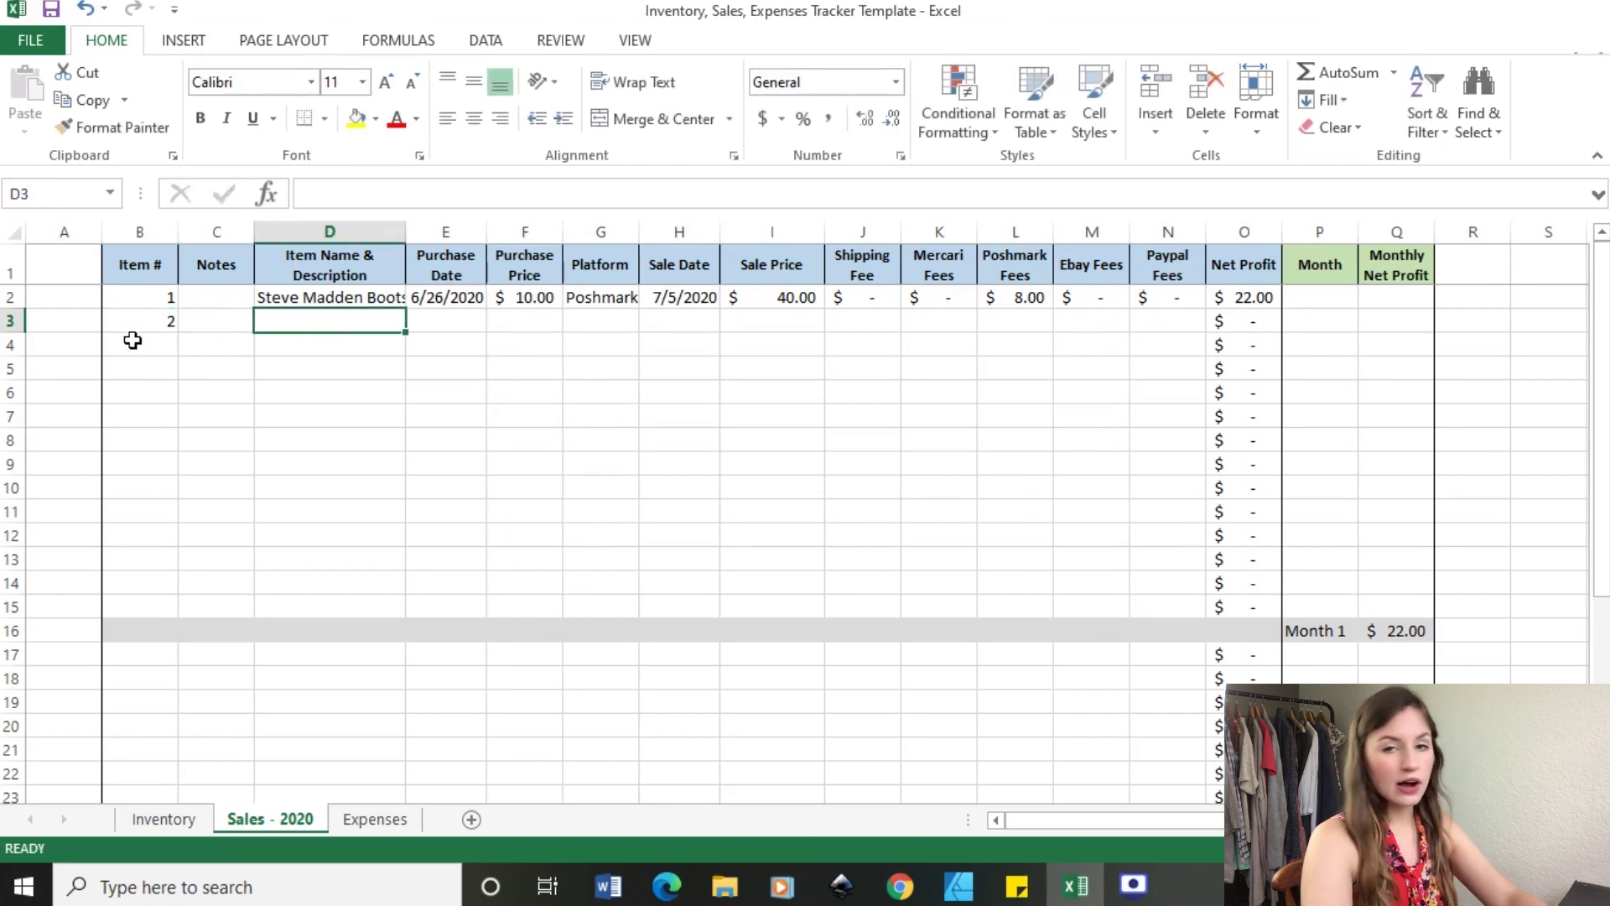
Clear the sold Steve Madden Boots entry from row 4 of the Inventory sheet.
left_click(160, 819)
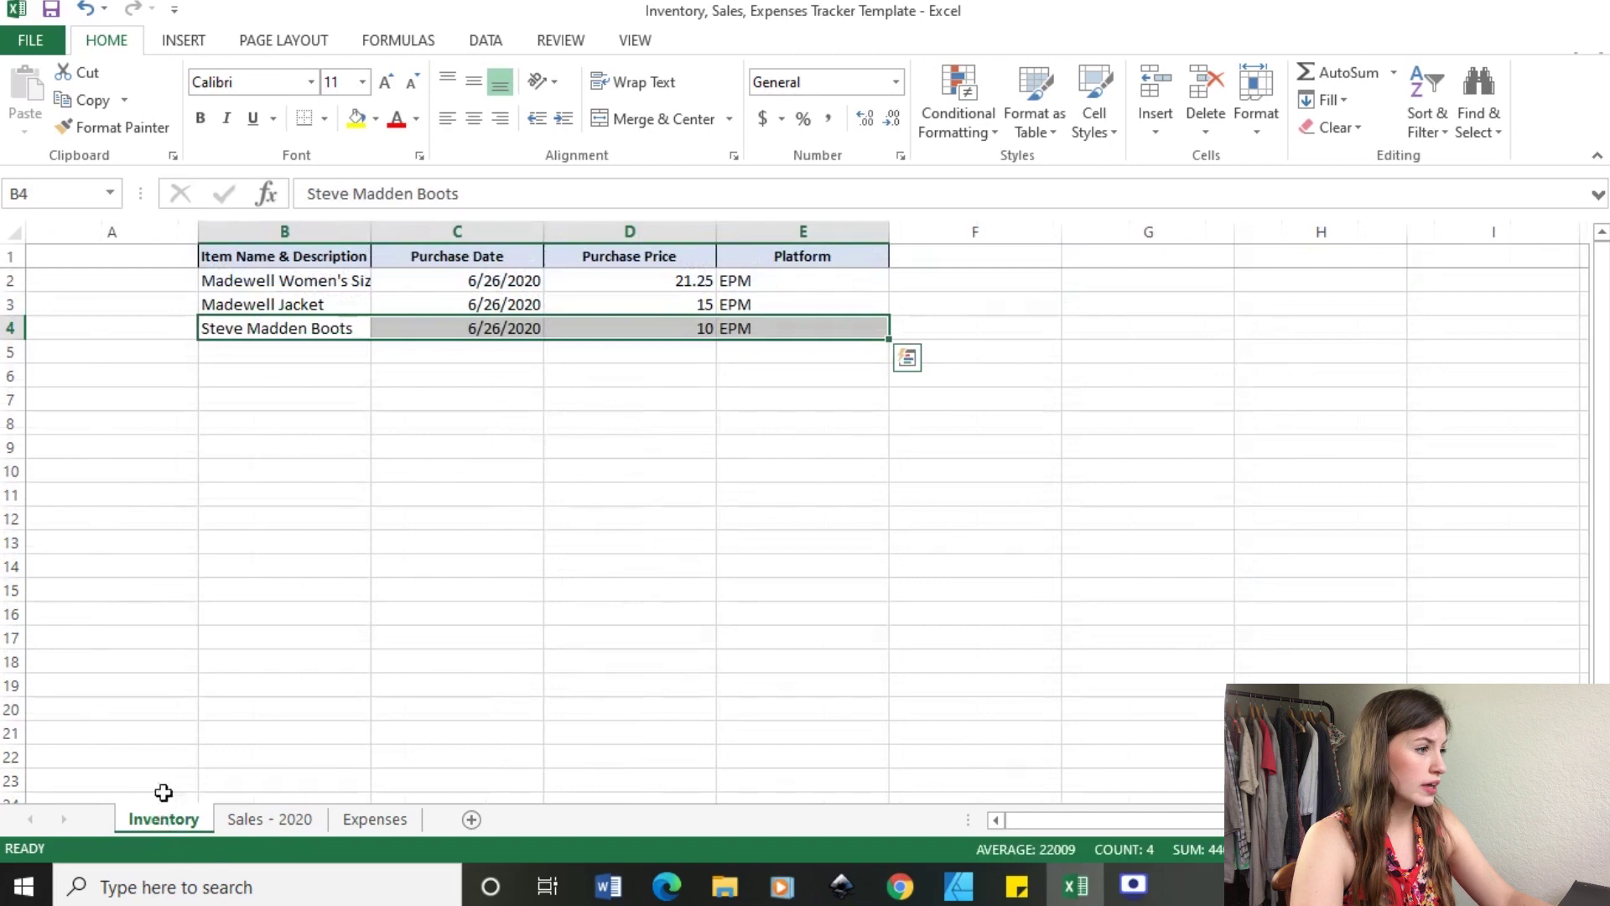
left_click(274, 345)
left_click_drag(316, 331, 795, 323)
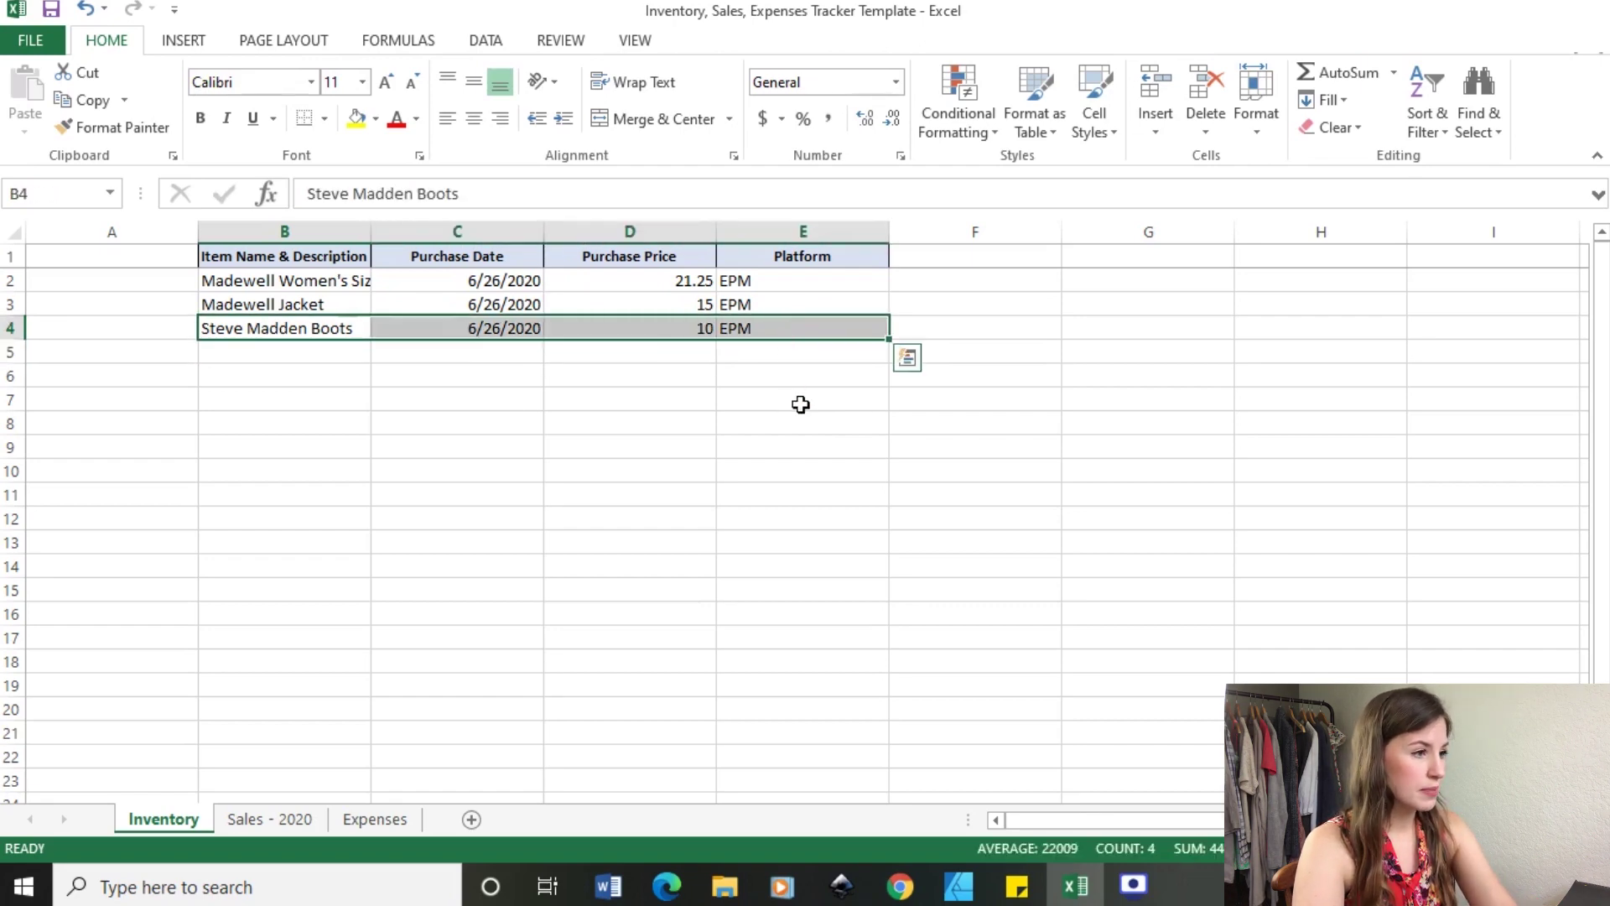
key("Delete")
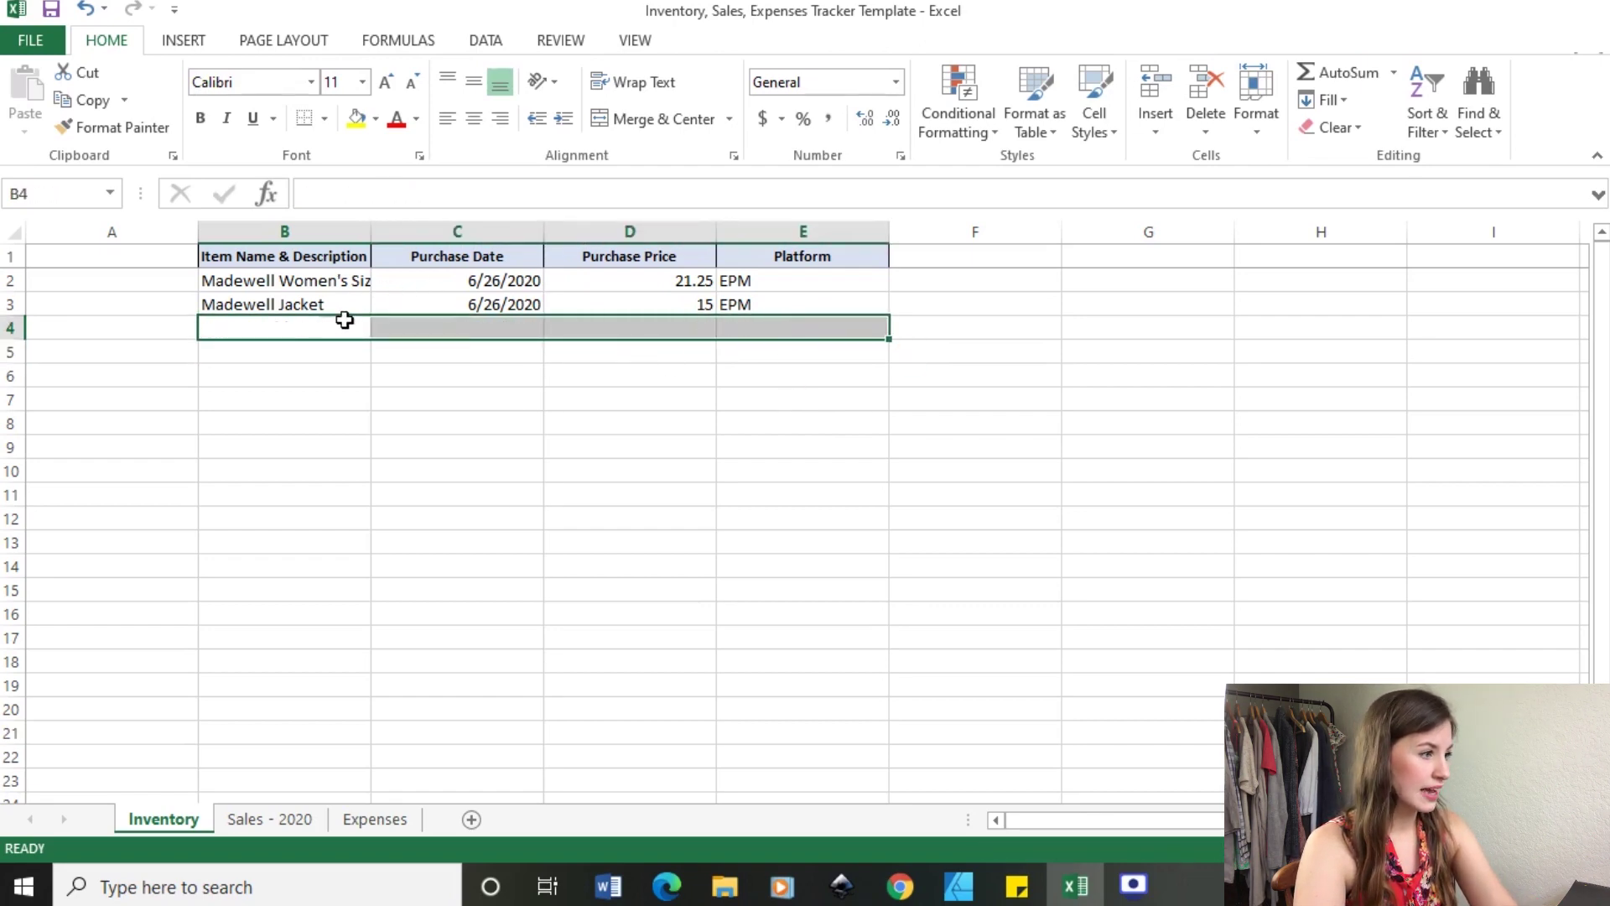
Enter the sample items "item 1", "item 17" and "ralph lauren shirt" in B5 to B7 of the Inventory sheet.
left_click(295, 354)
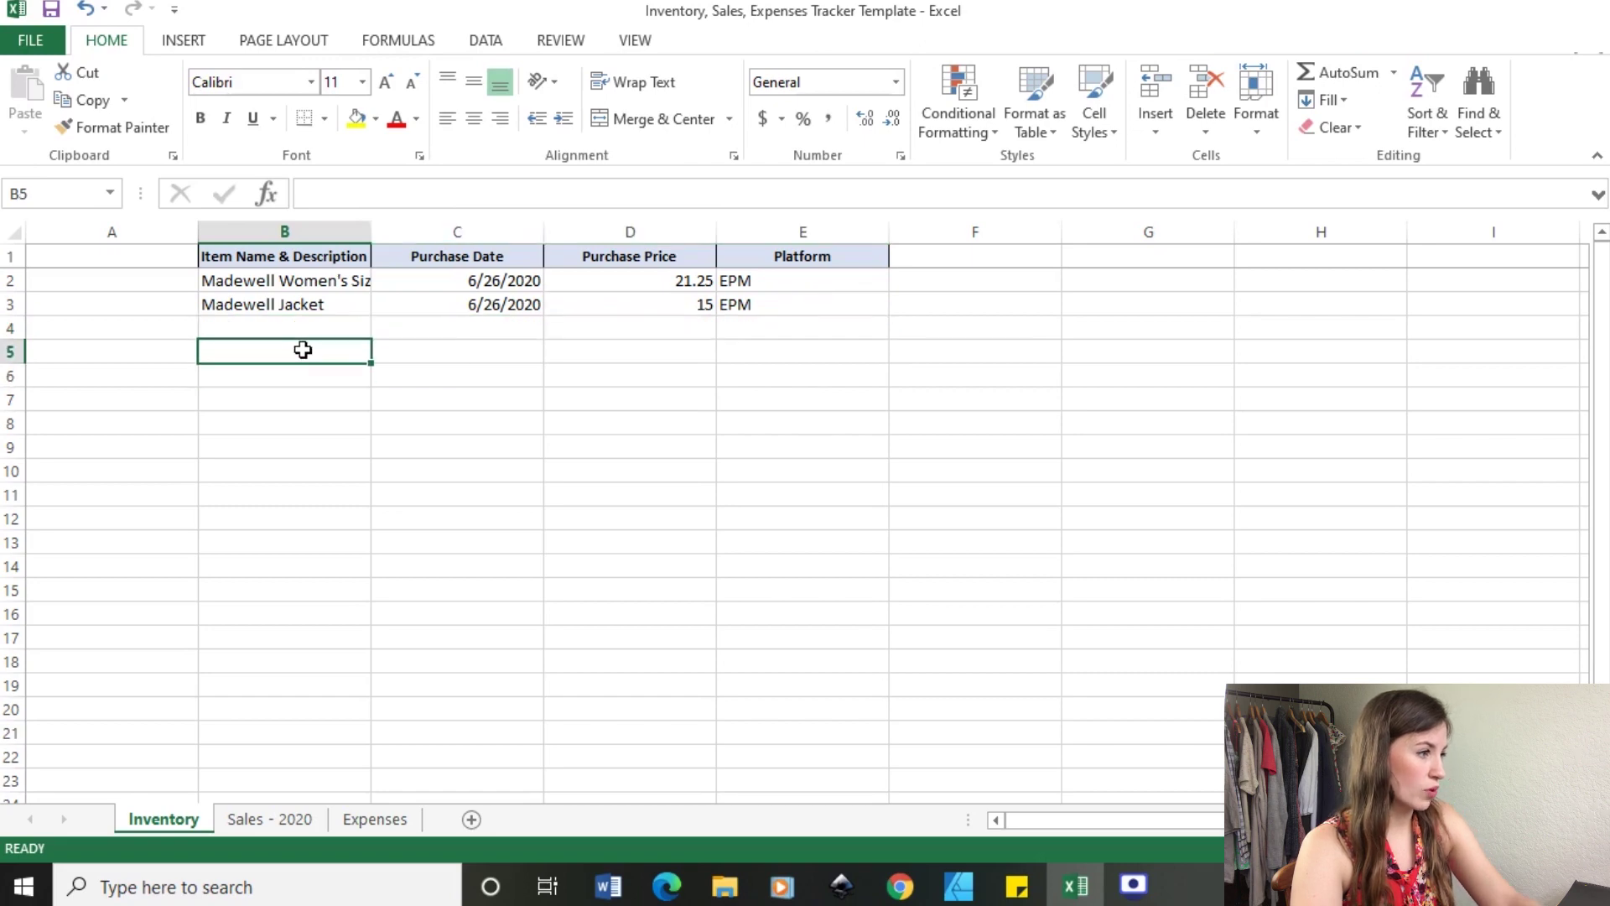
type("item 1")
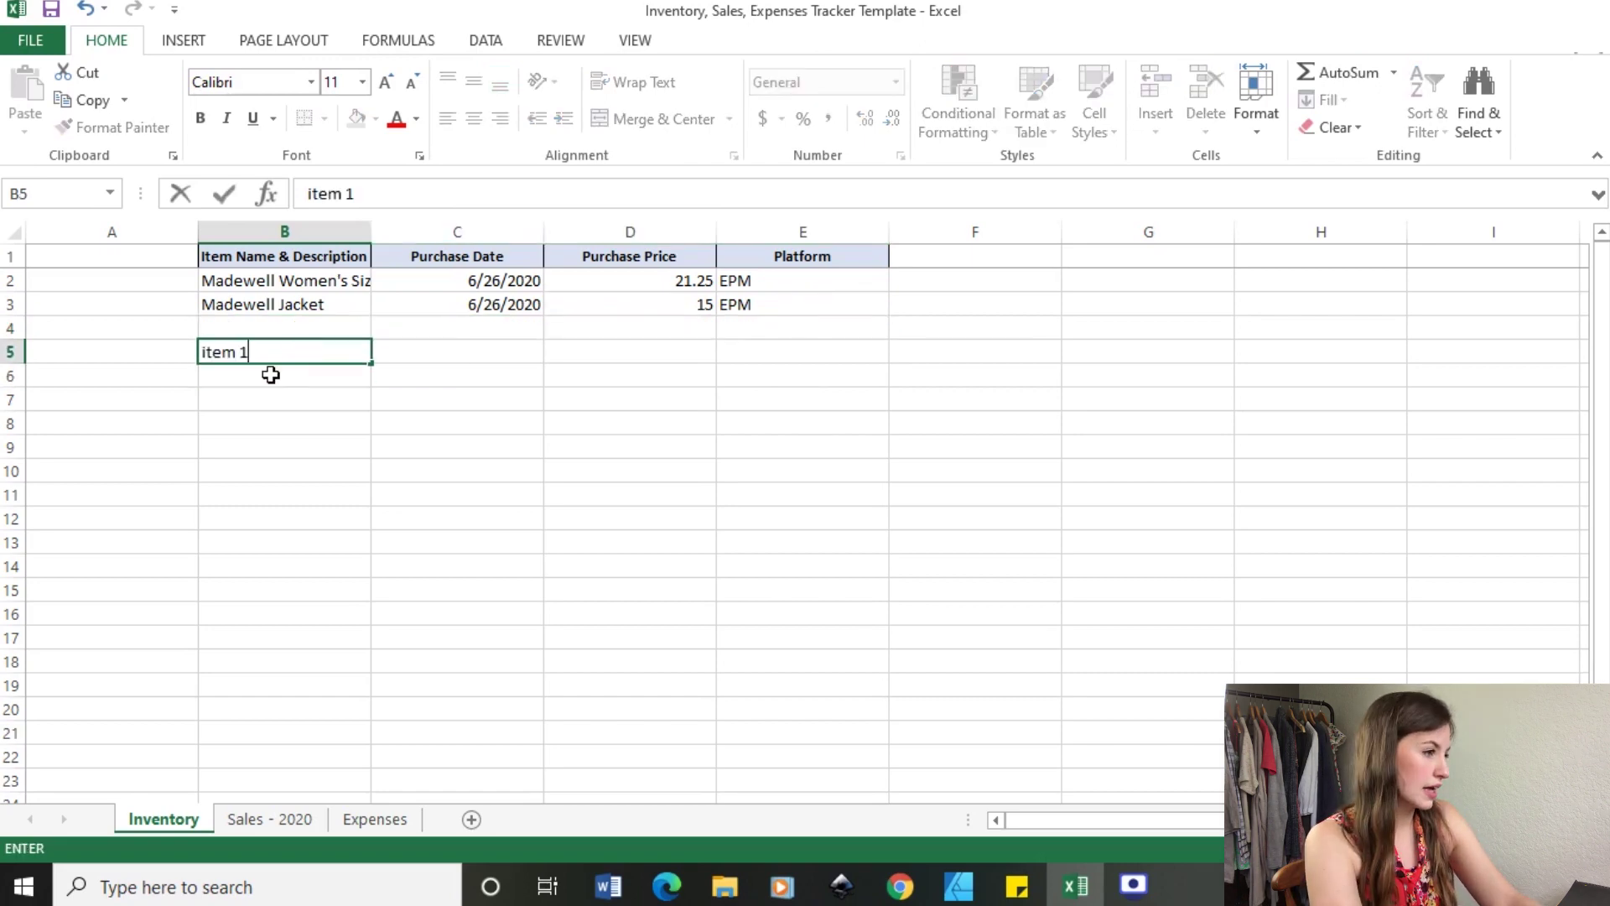
key("Return")
key("Return")
left_click(270, 374)
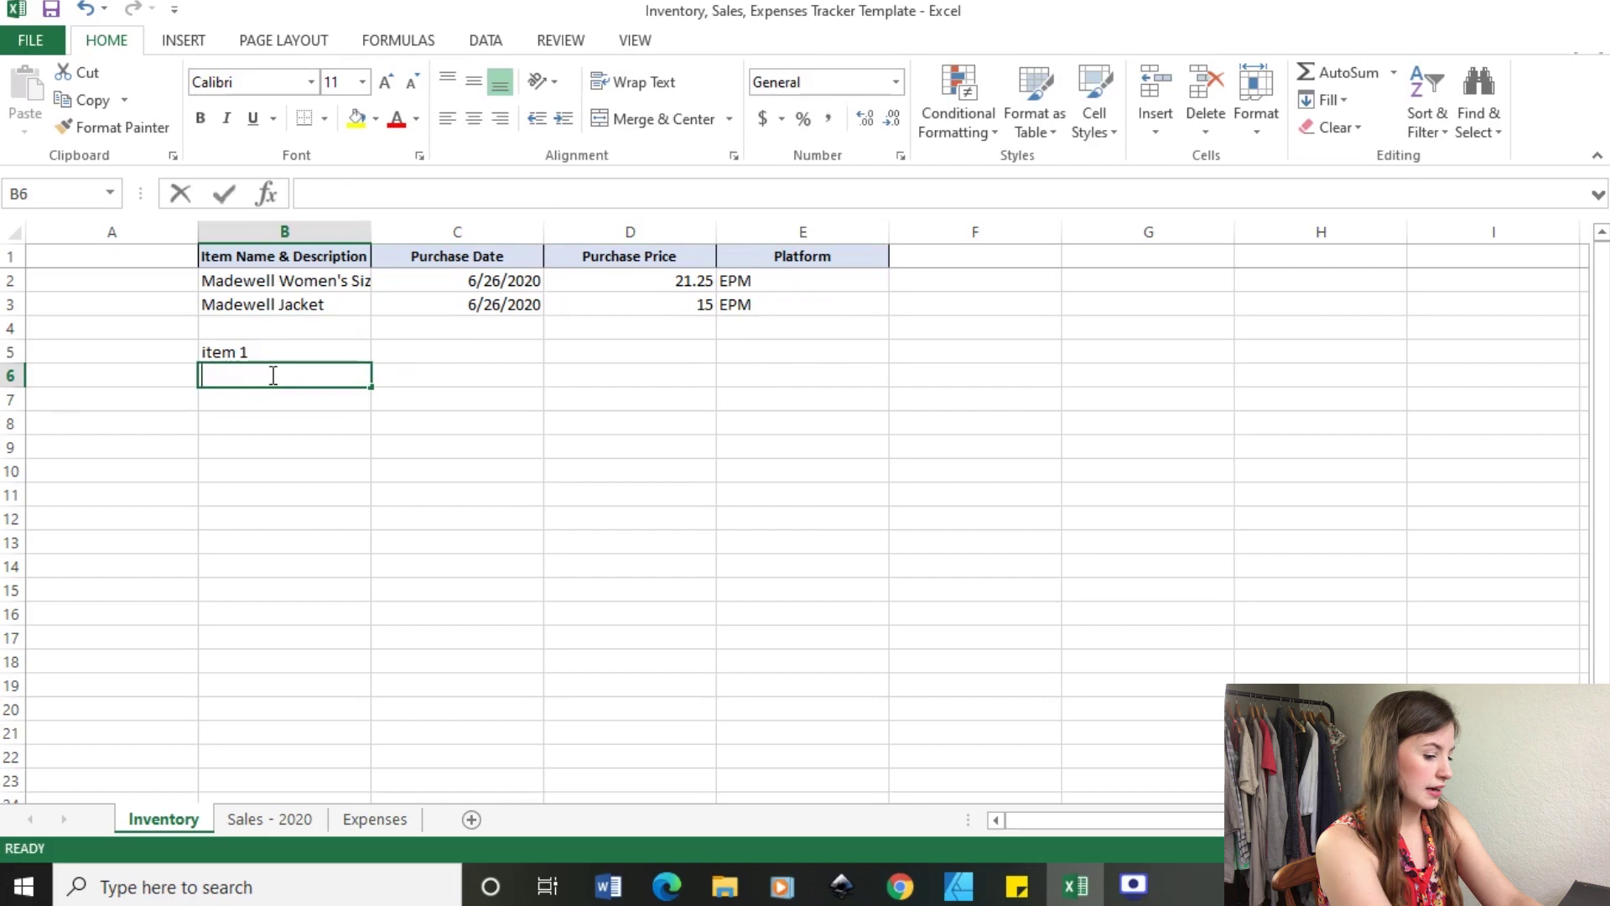
type("item 17")
key("Return")
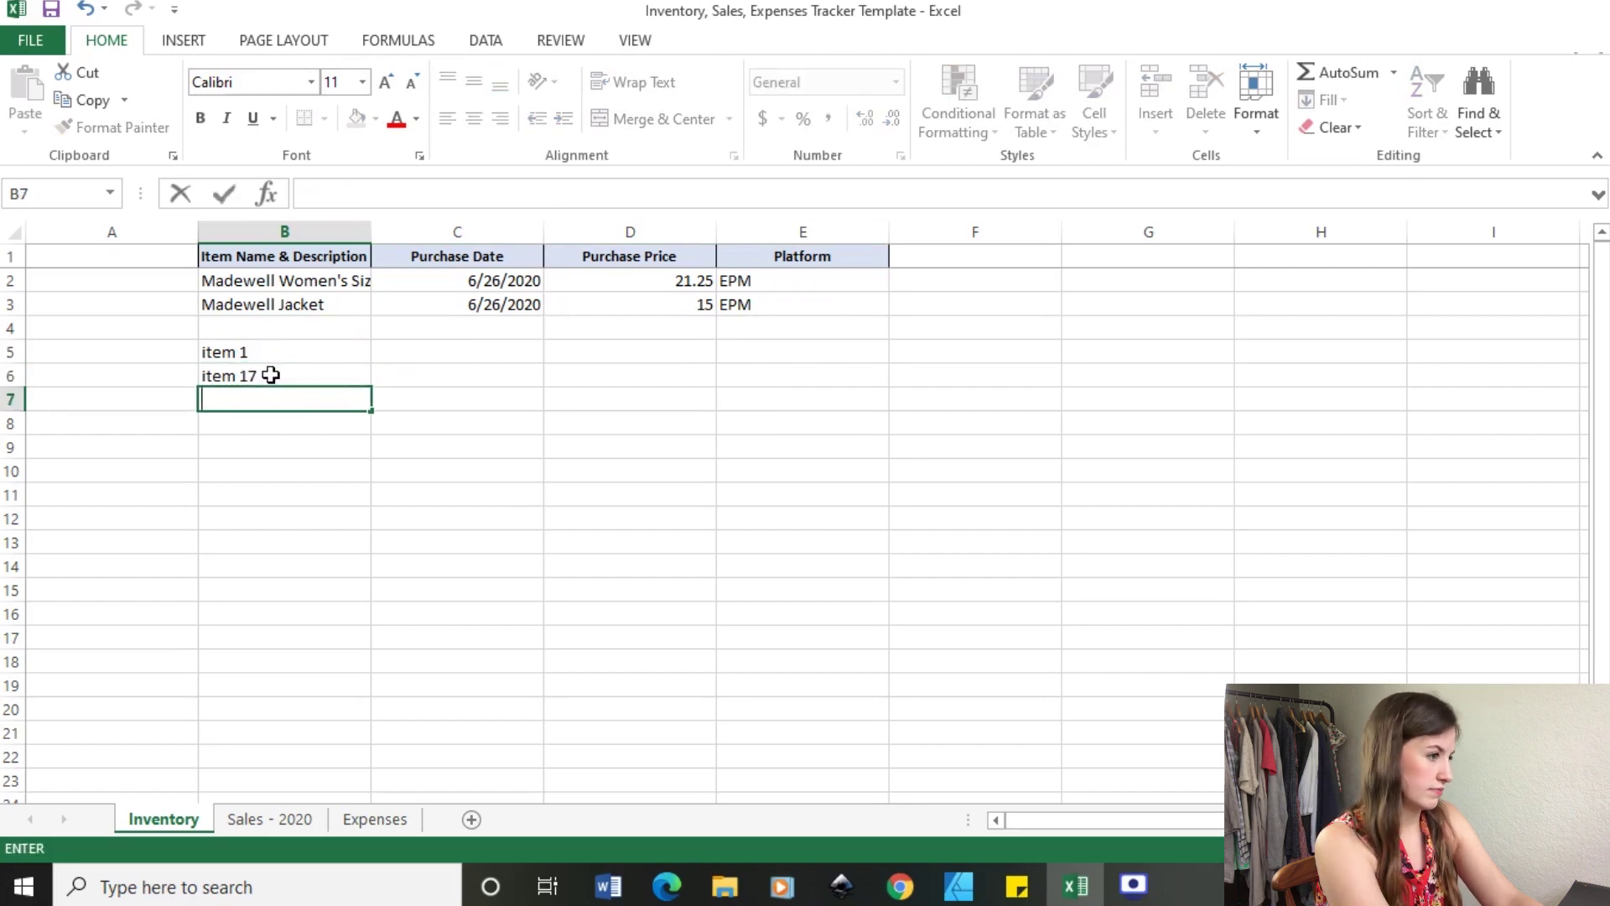
type("ralpj")
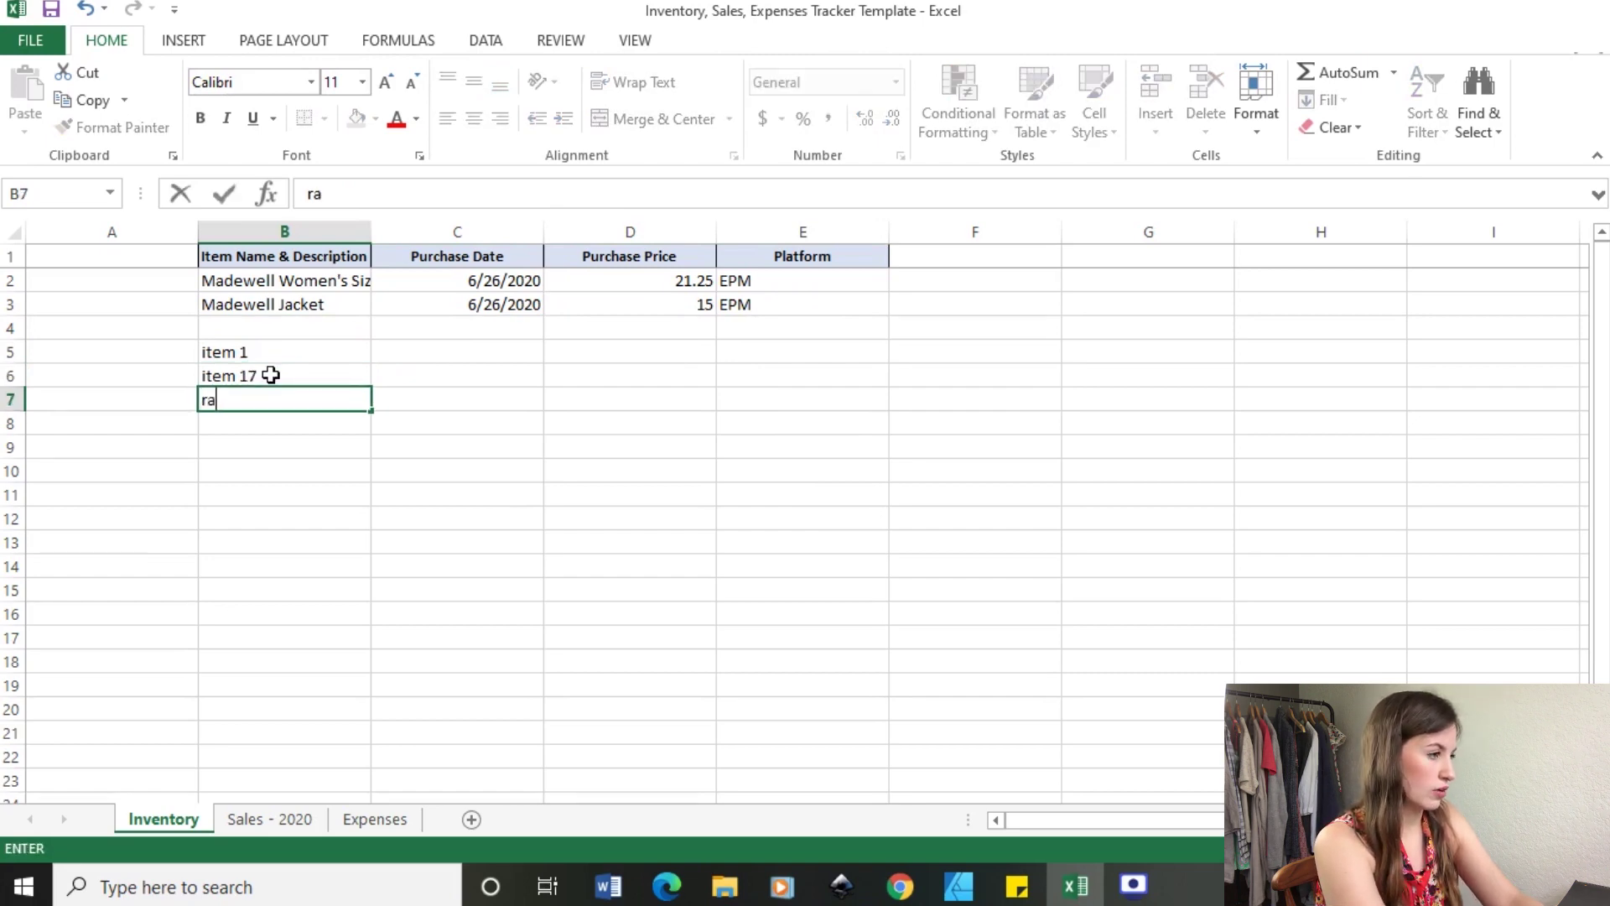
key("BackSpace")
key("BackSpace")
type("h lauren shirt")
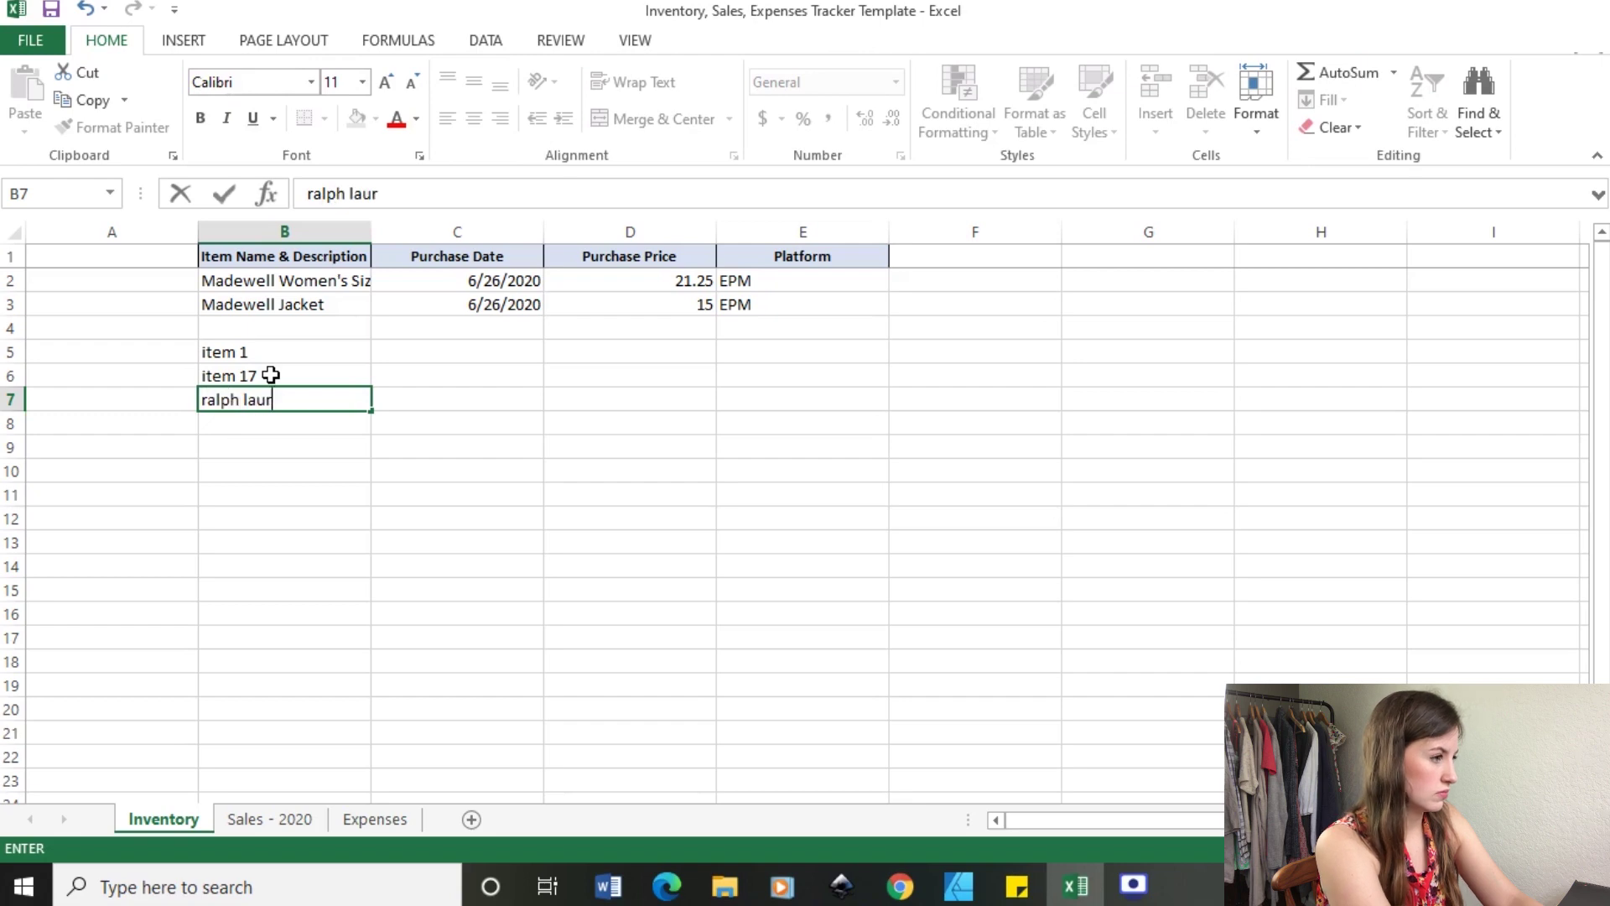
Enter "Steve Madden Boots" with purchase date 6/26/2020 in row 4 of the Inventory sheet.
left_click(295, 325)
type("Steve M")
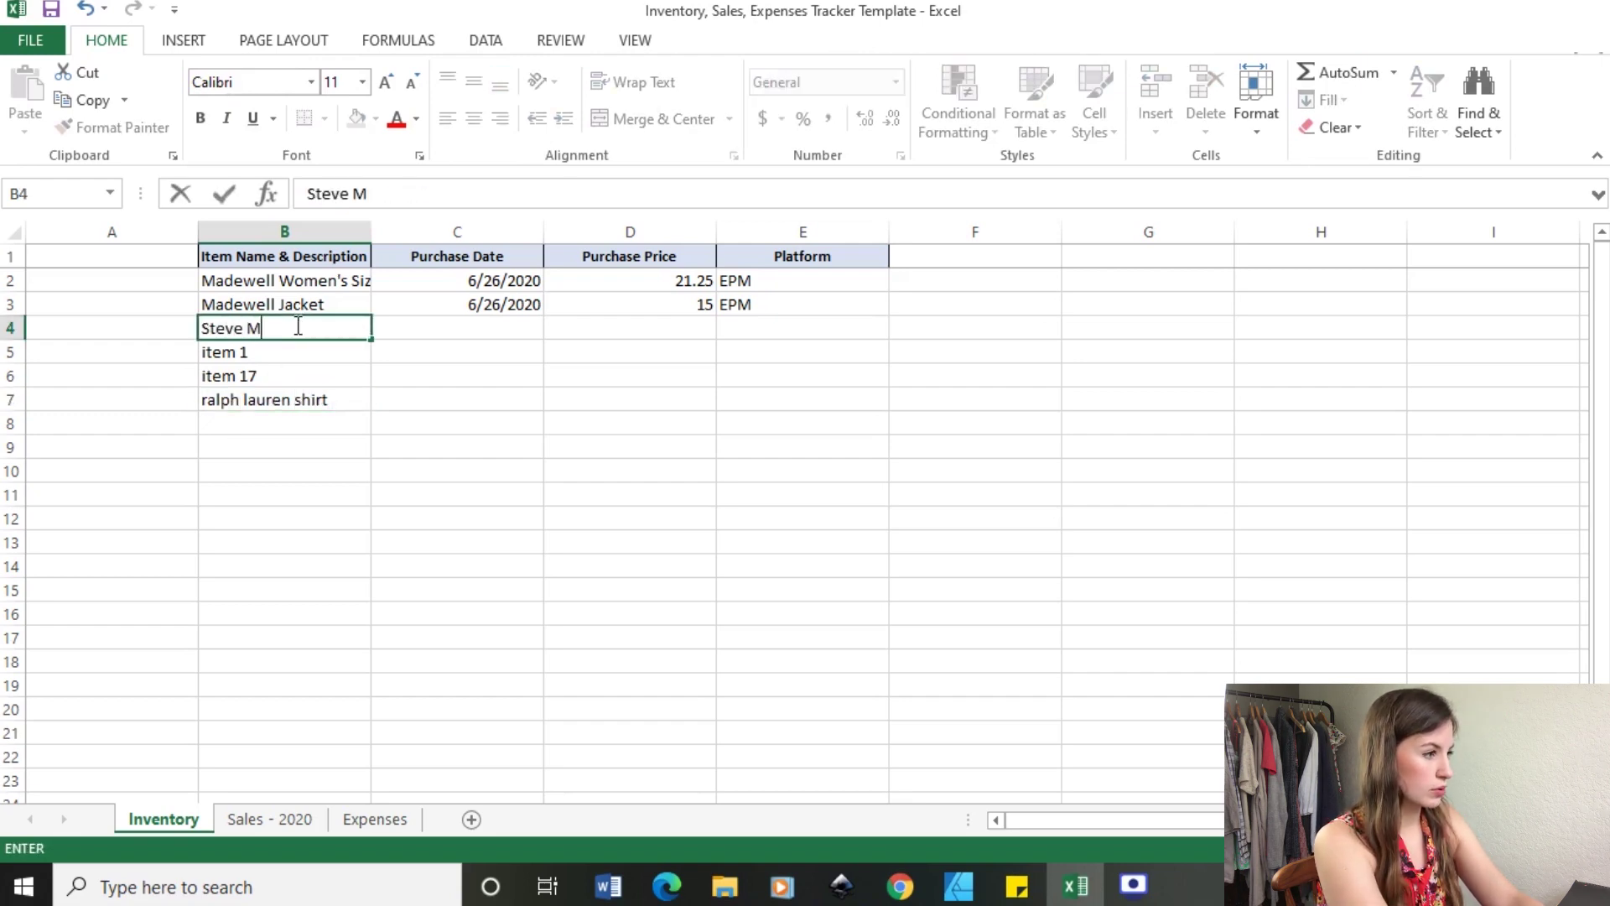
type("adden Boots")
key("Tab")
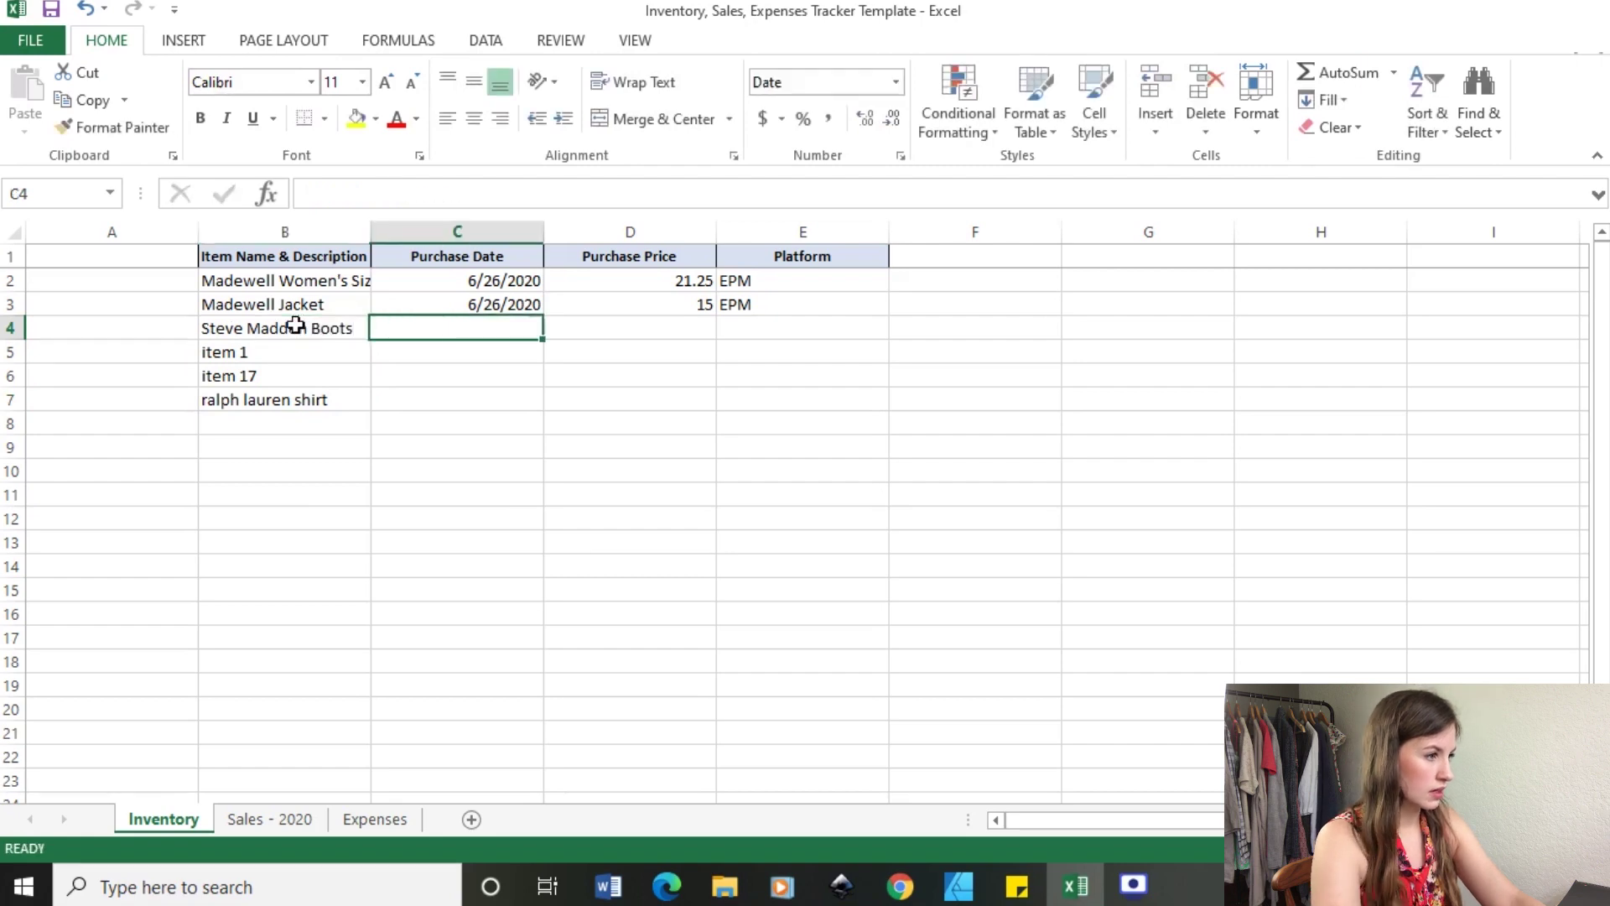
type("6826")
key("BackSpace")
key("BackSpace")
key("BackSpace")
key("BackSpace")
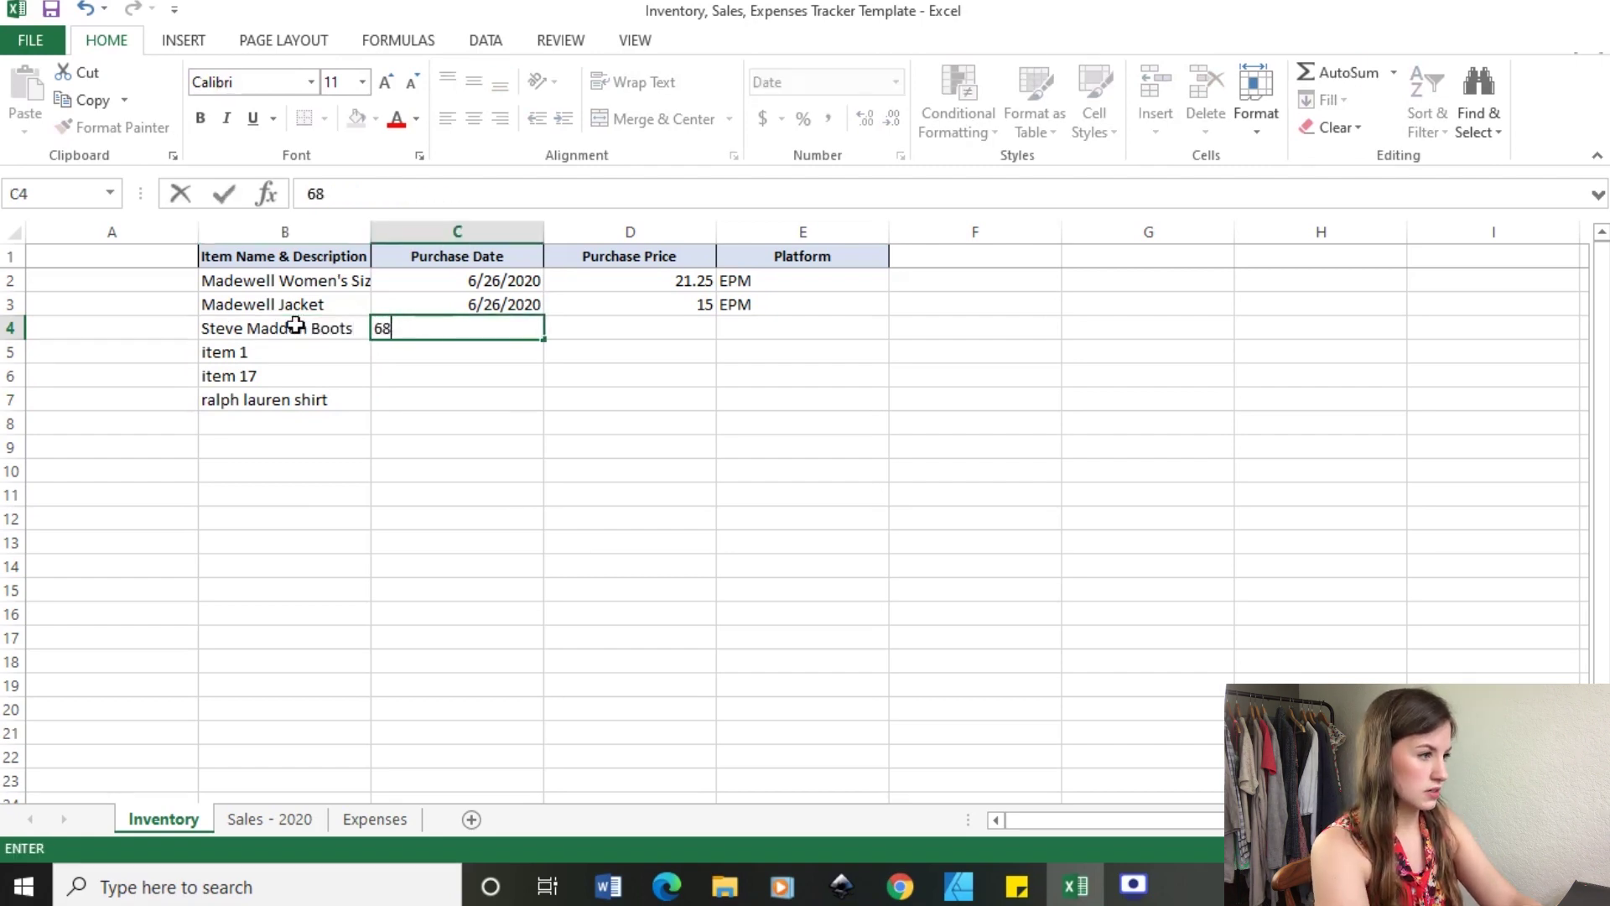
type("6/26/2020")
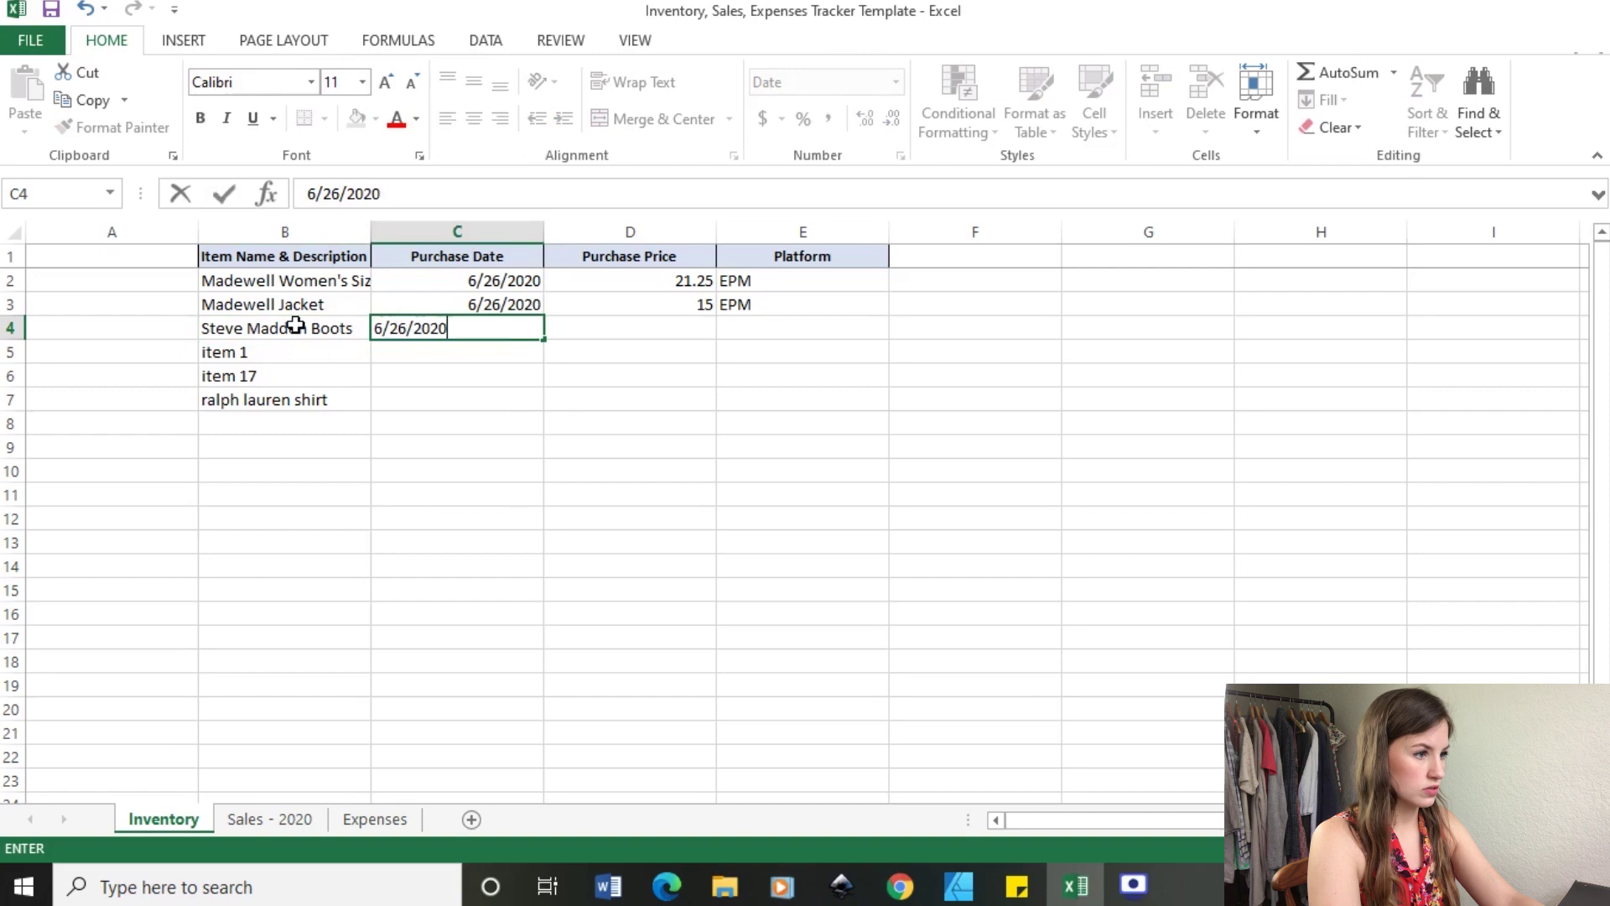
key("Tab")
Enter purchase price 10 and platform EPM for the boots in row 4 of the inventory.
type("10")
key("Tab")
type("EPM")
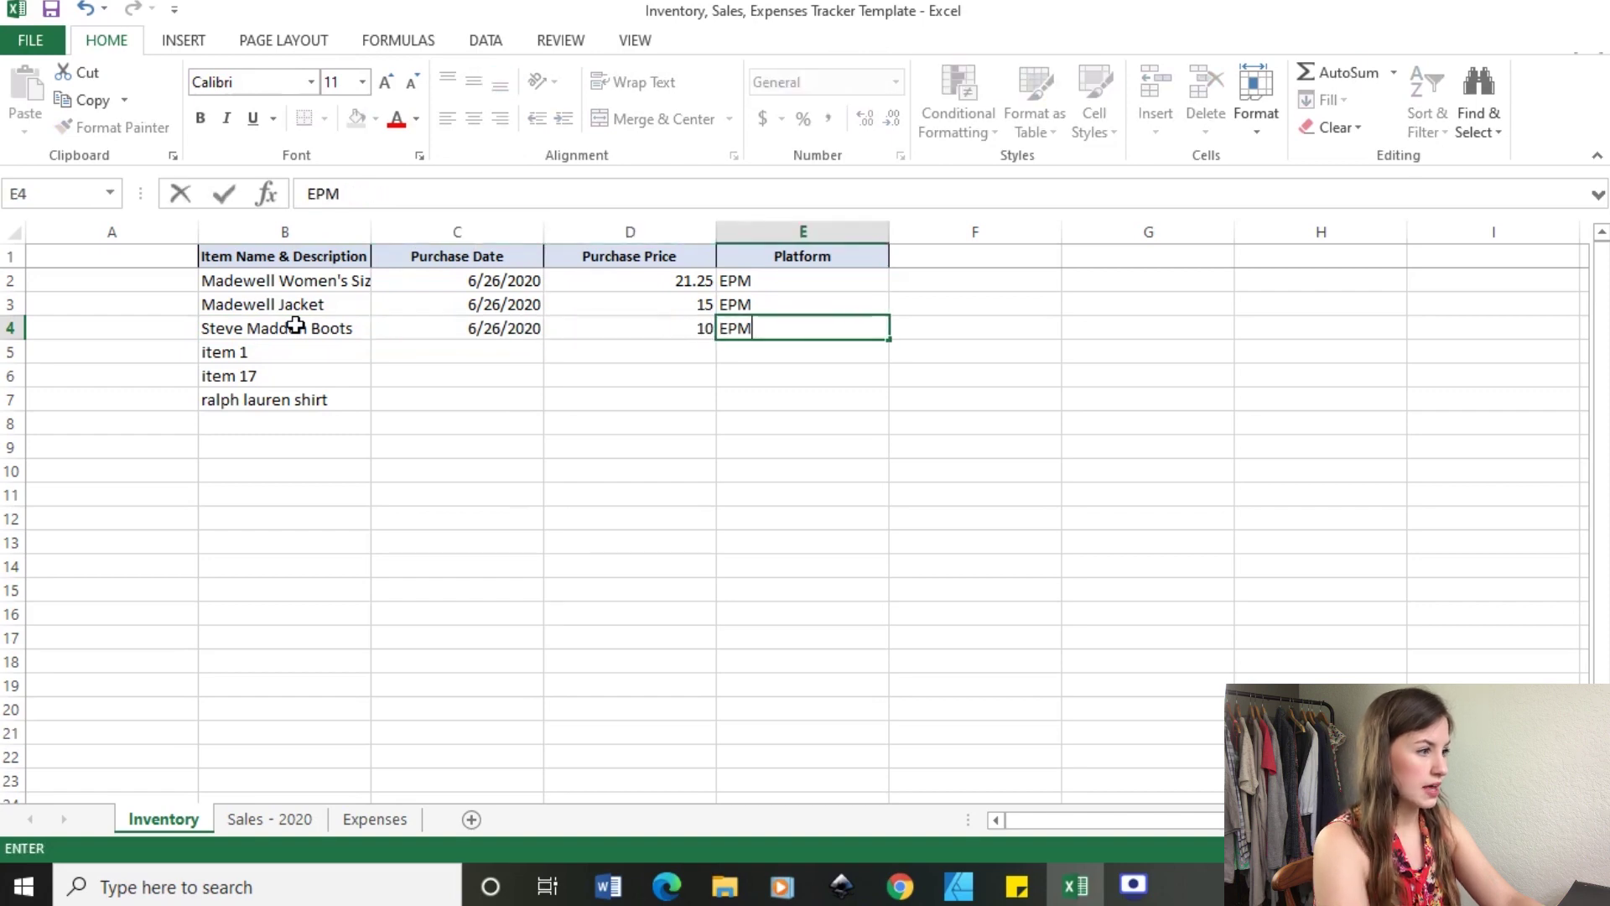
left_click(496, 413)
left_click(283, 351)
left_click(380, 535)
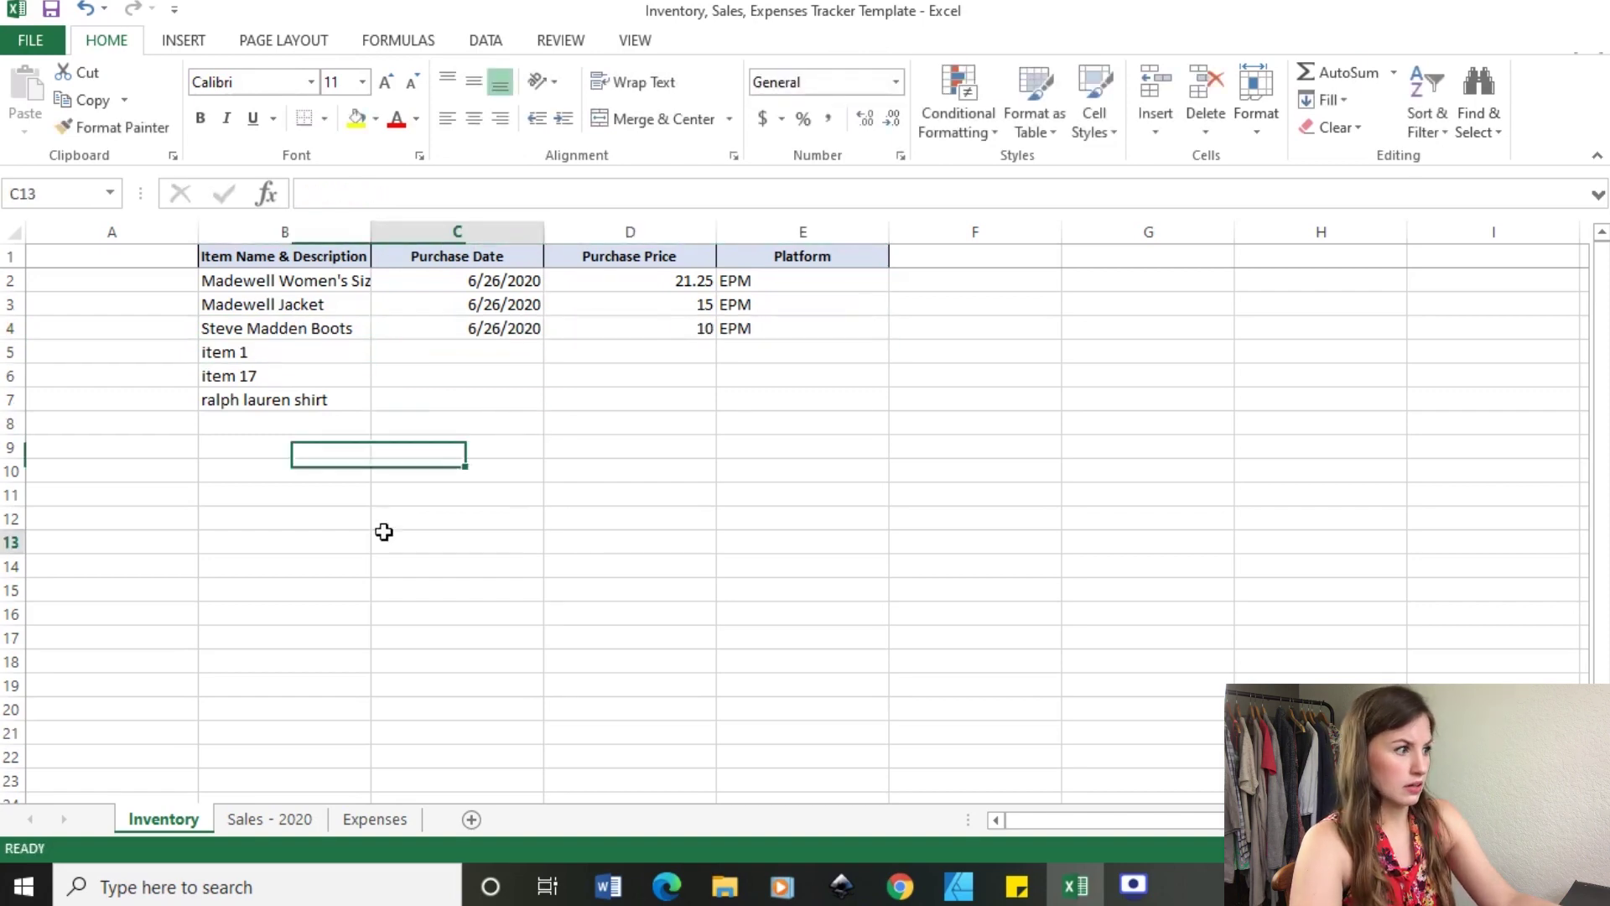
Clear the Steve Madden Boots entry in row 4 and delete the entire row.
left_click_drag(270, 329, 788, 336)
key("Delete")
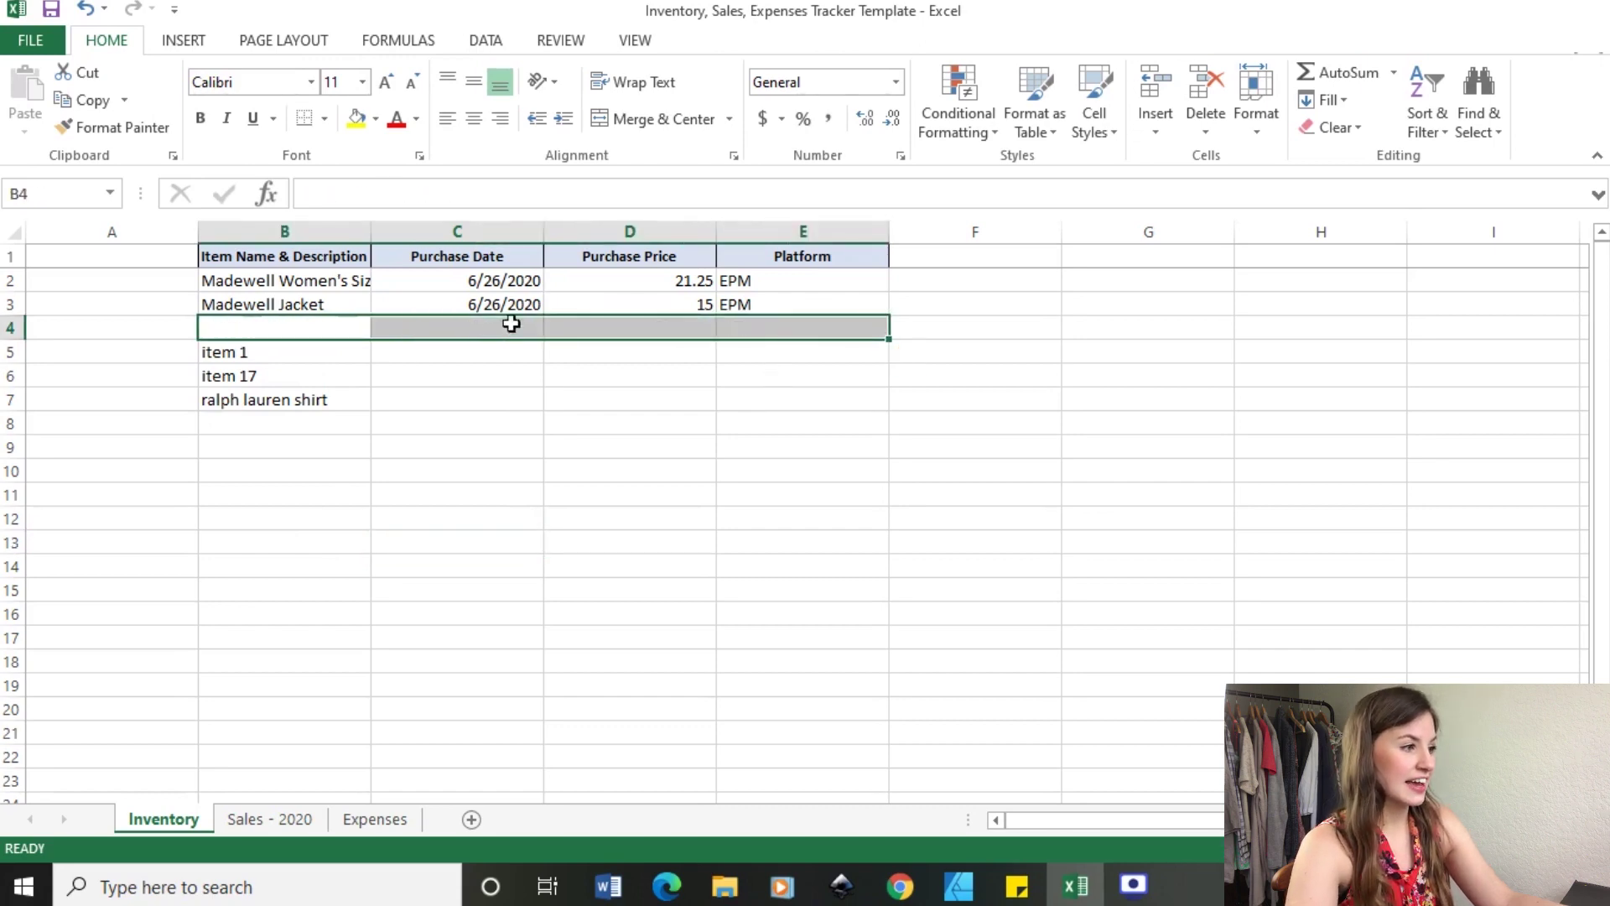
right_click(287, 328)
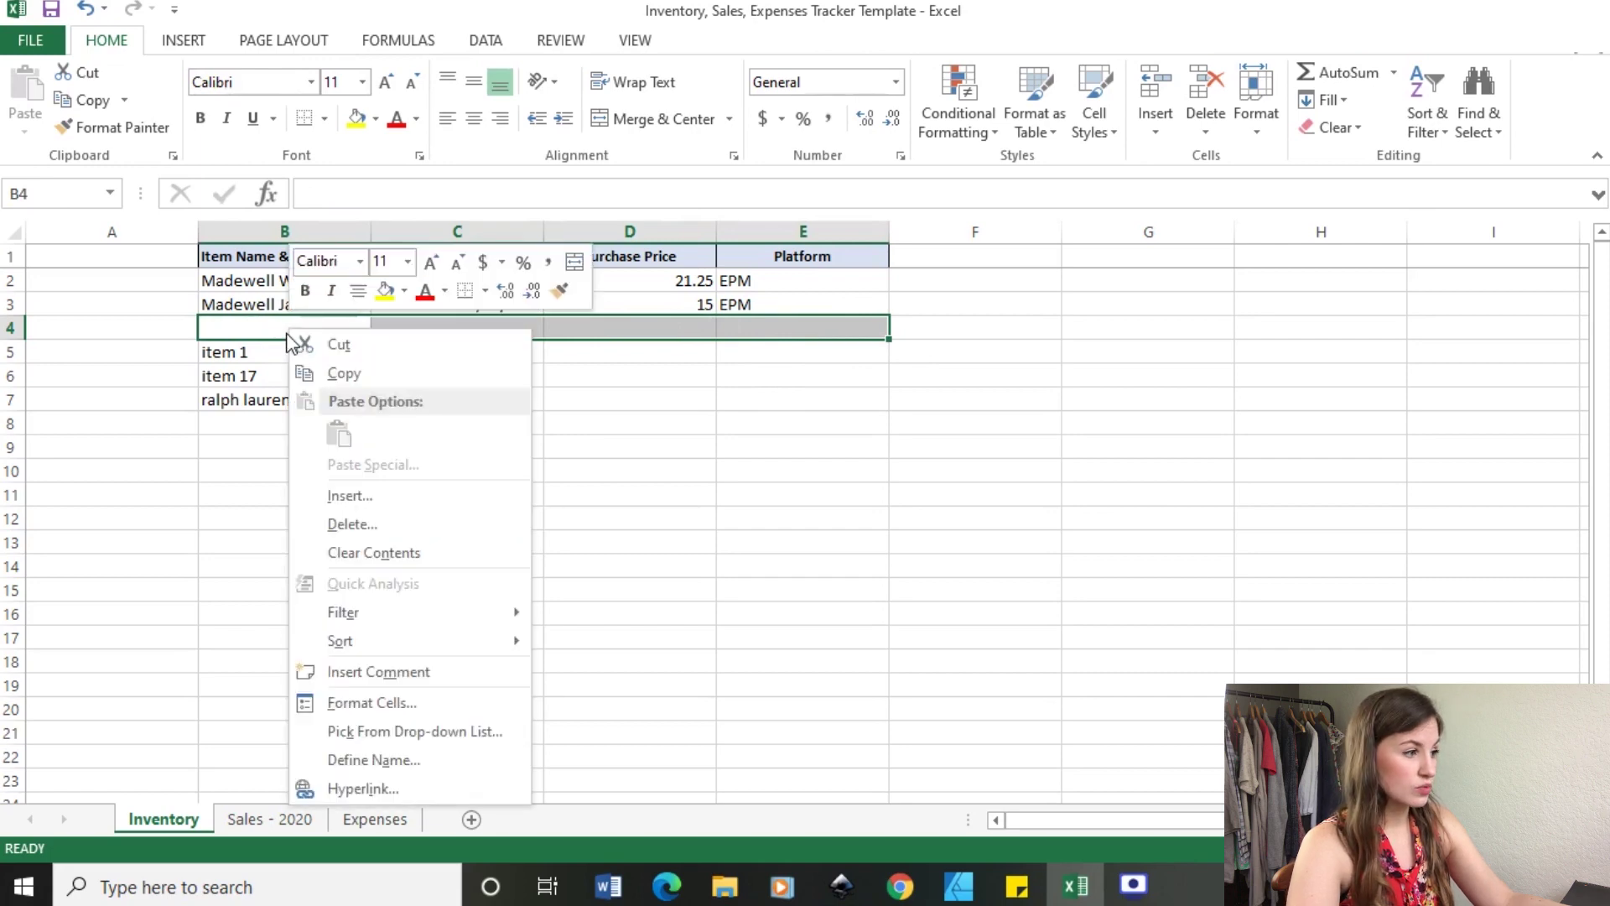
left_click(388, 521)
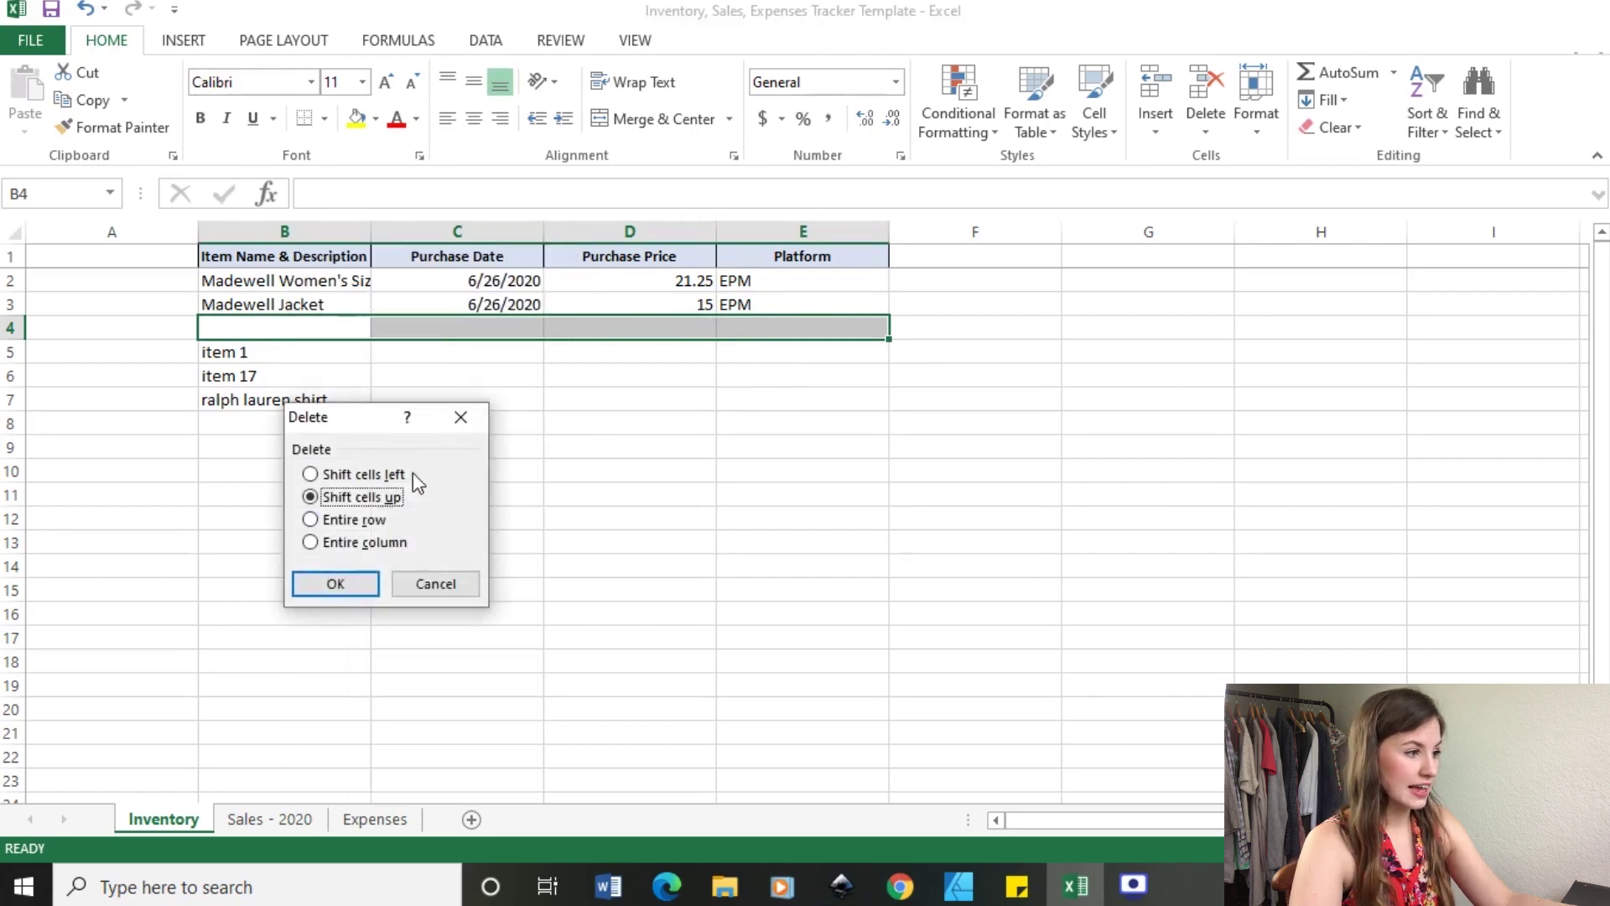
left_click(369, 520)
left_click(336, 584)
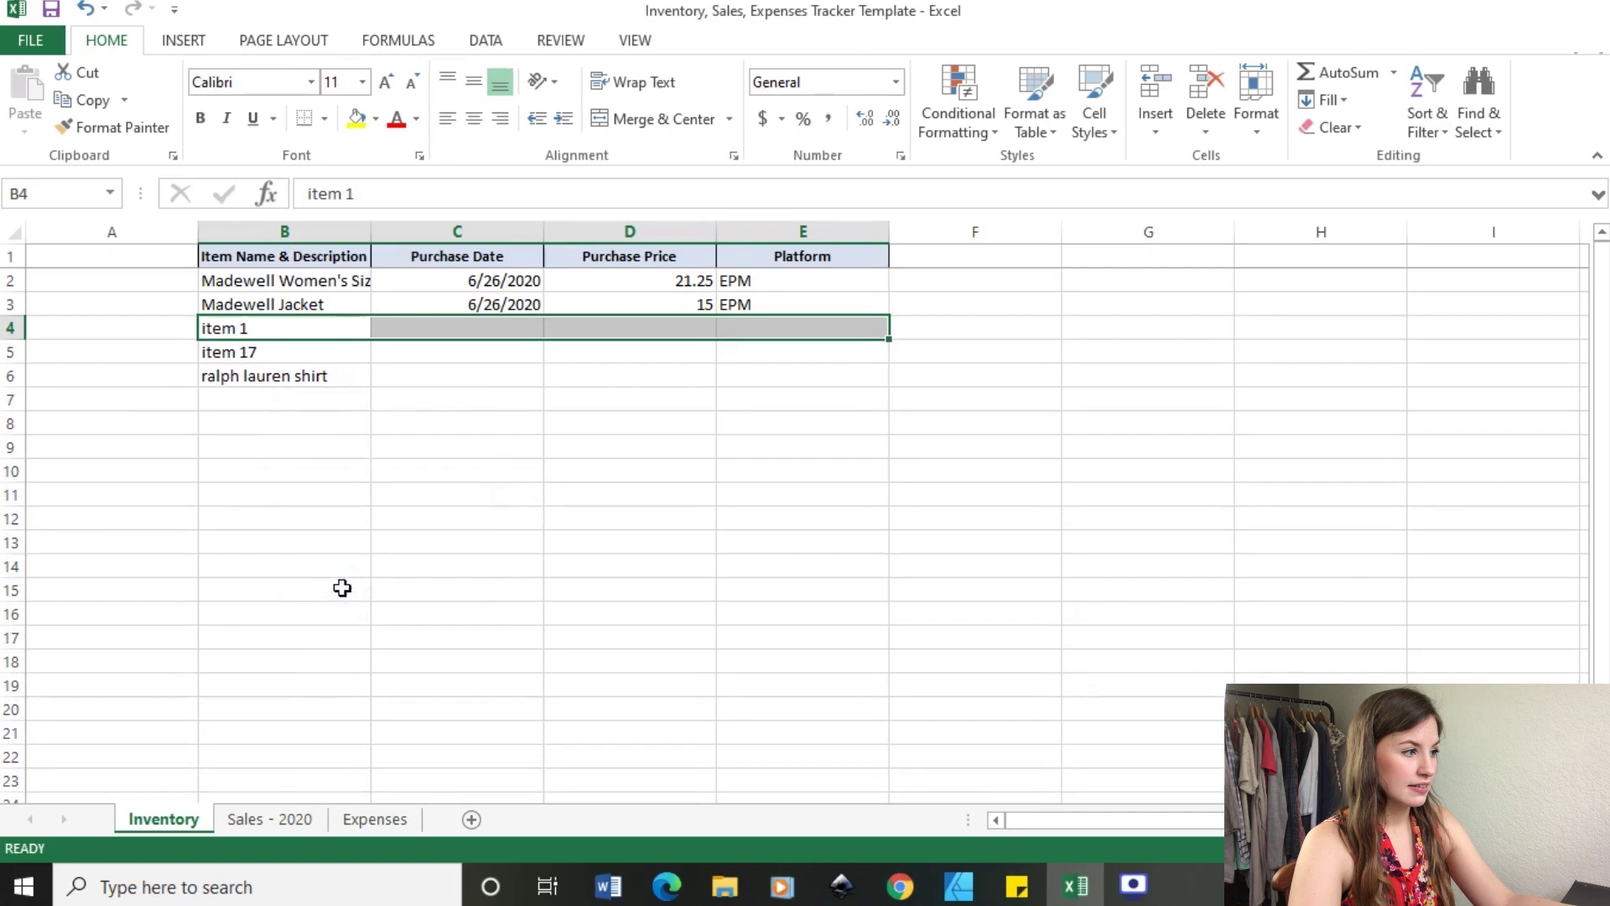
left_click(259, 543)
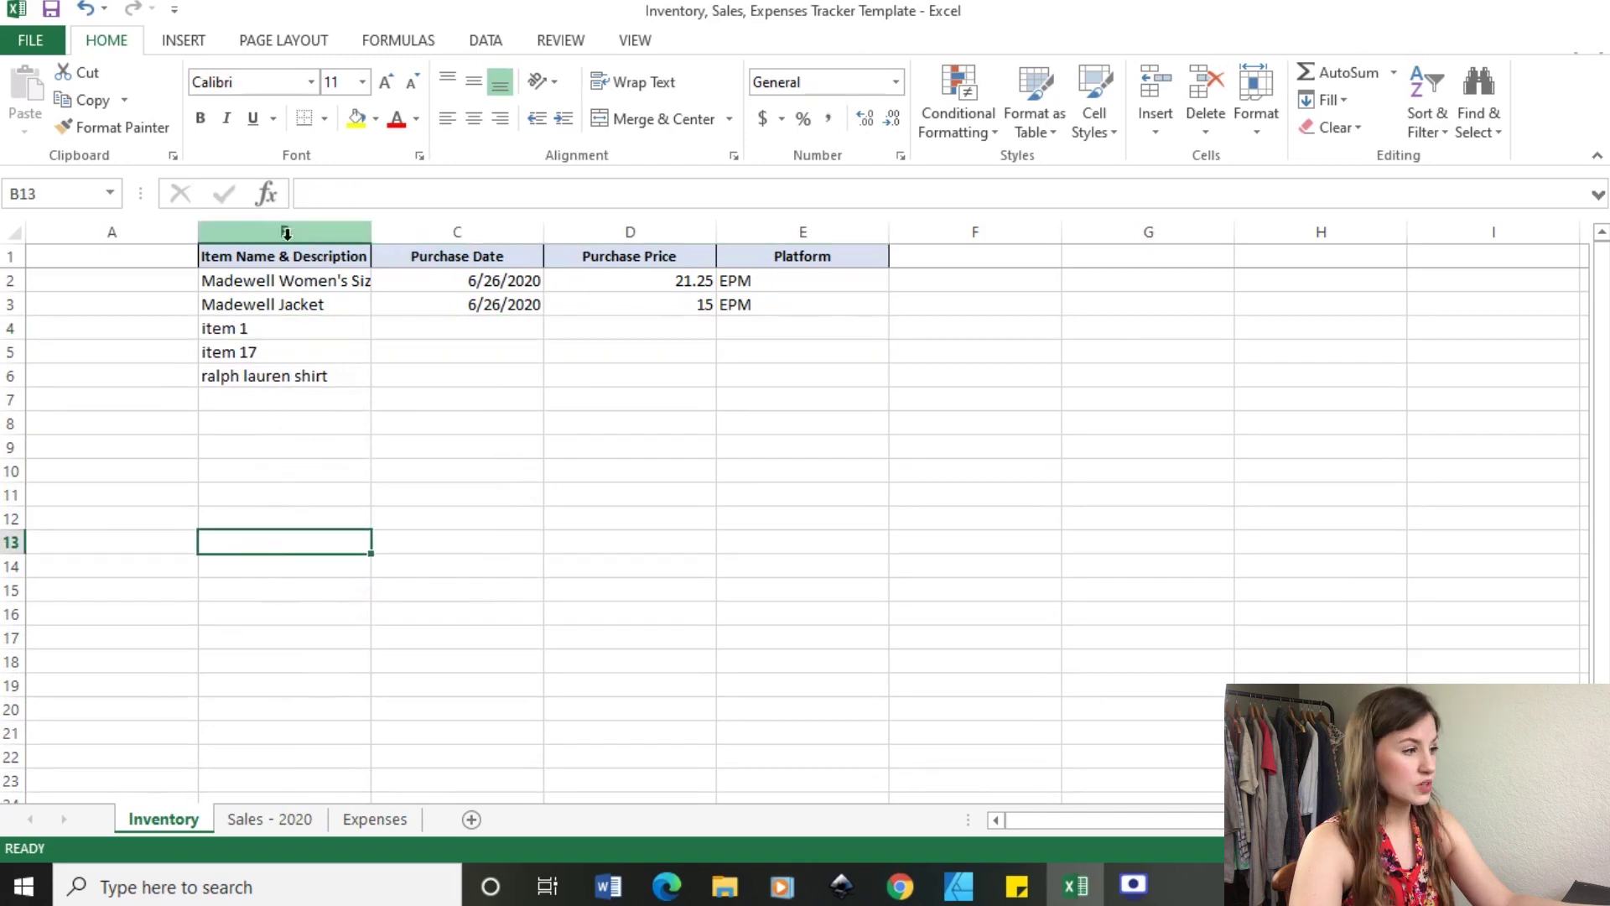
left_click_drag(260, 279, 758, 654)
left_click(658, 664)
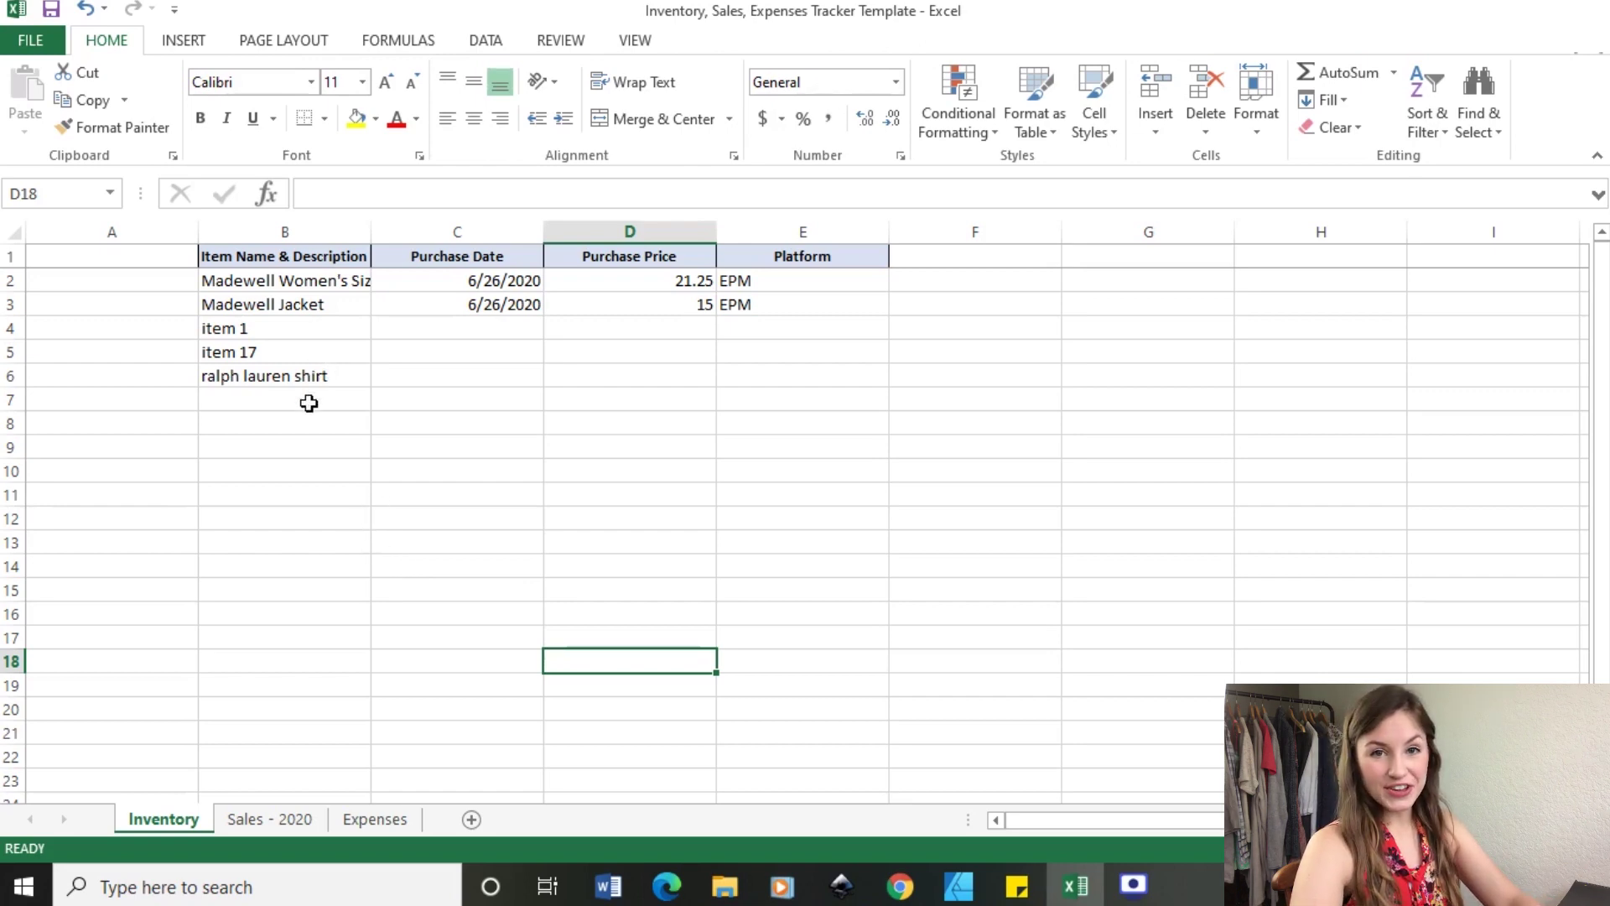
Copy the Madewell jeans entry from row 2 of Inventory into row 3 of Sales - 2020, starting at the item name.
left_click(297, 285)
left_click_drag(298, 285, 780, 284)
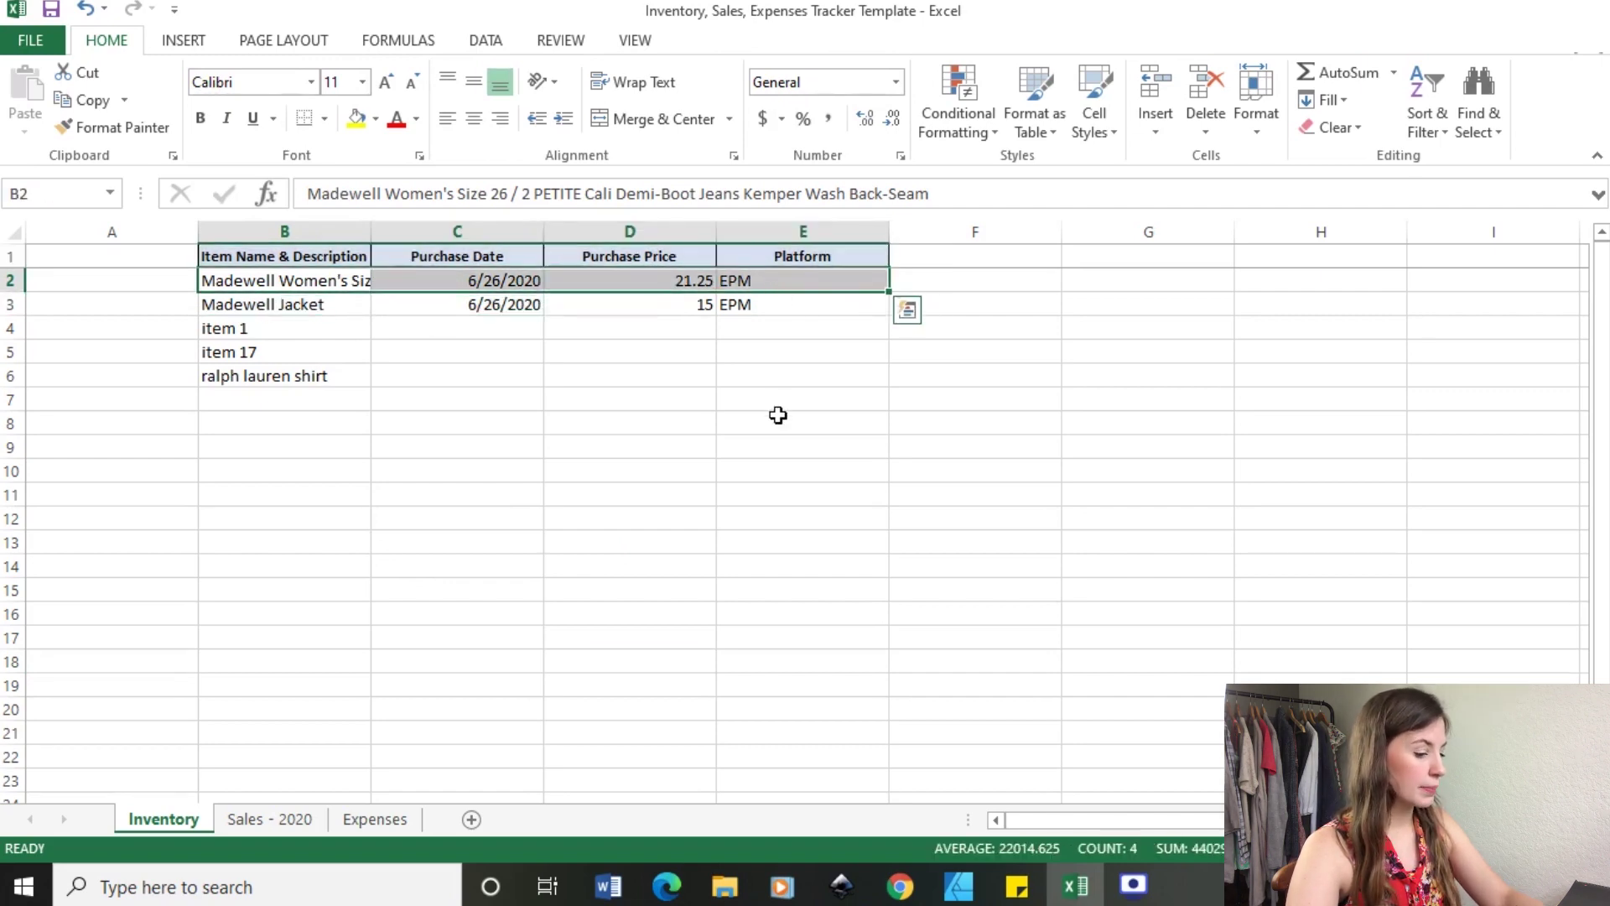
key("ctrl+c")
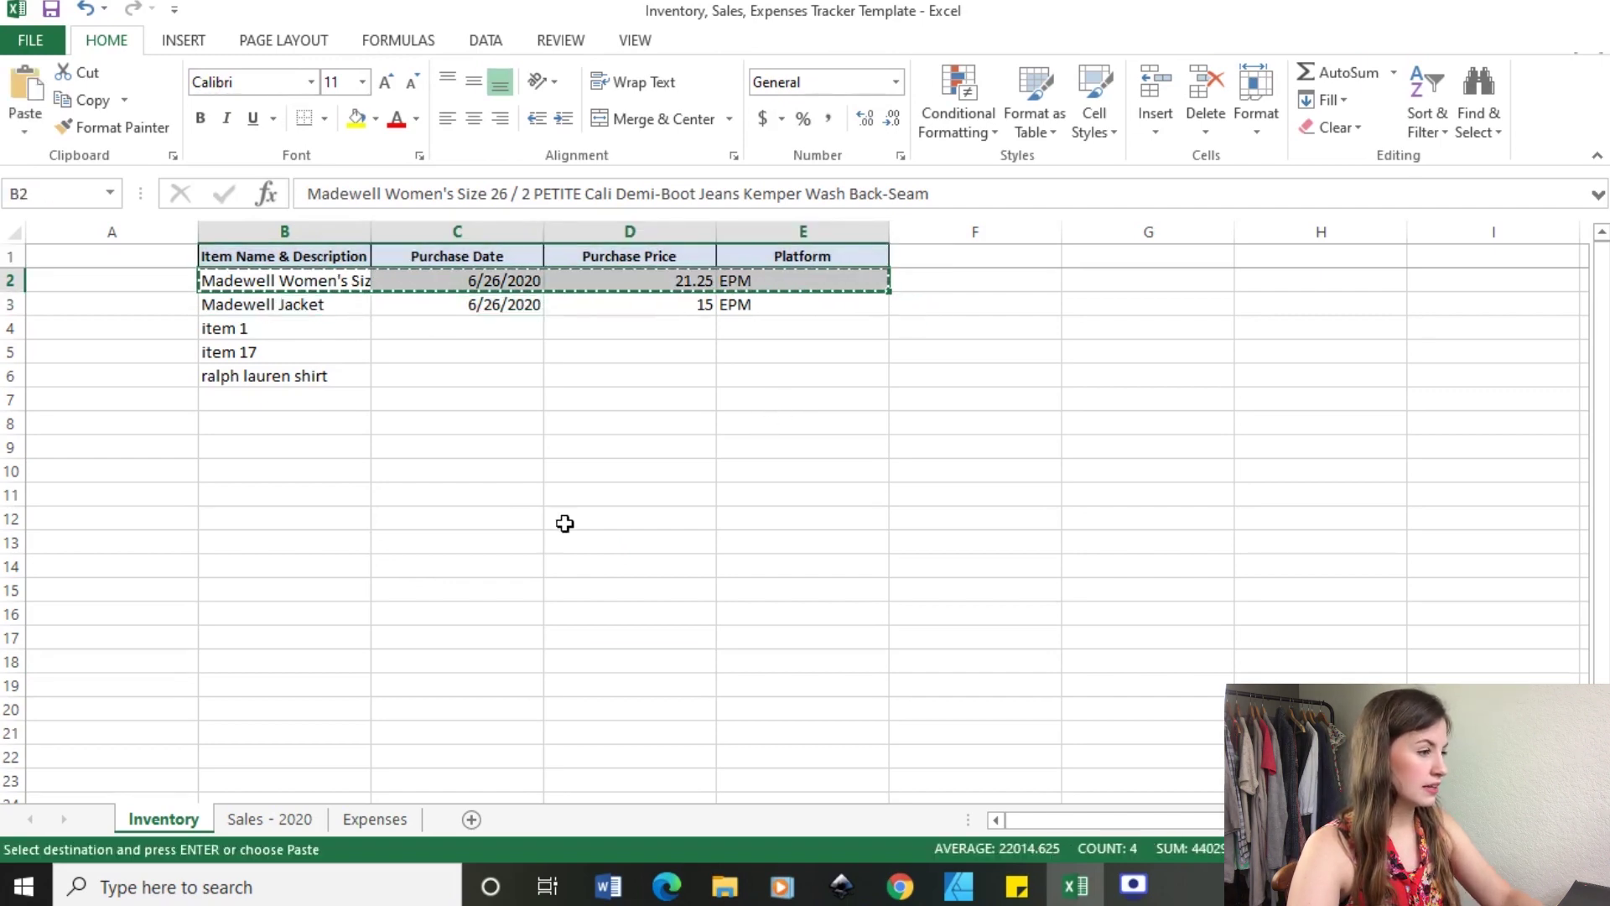
left_click(296, 819)
left_click(335, 252)
left_click(345, 340)
left_click(344, 321)
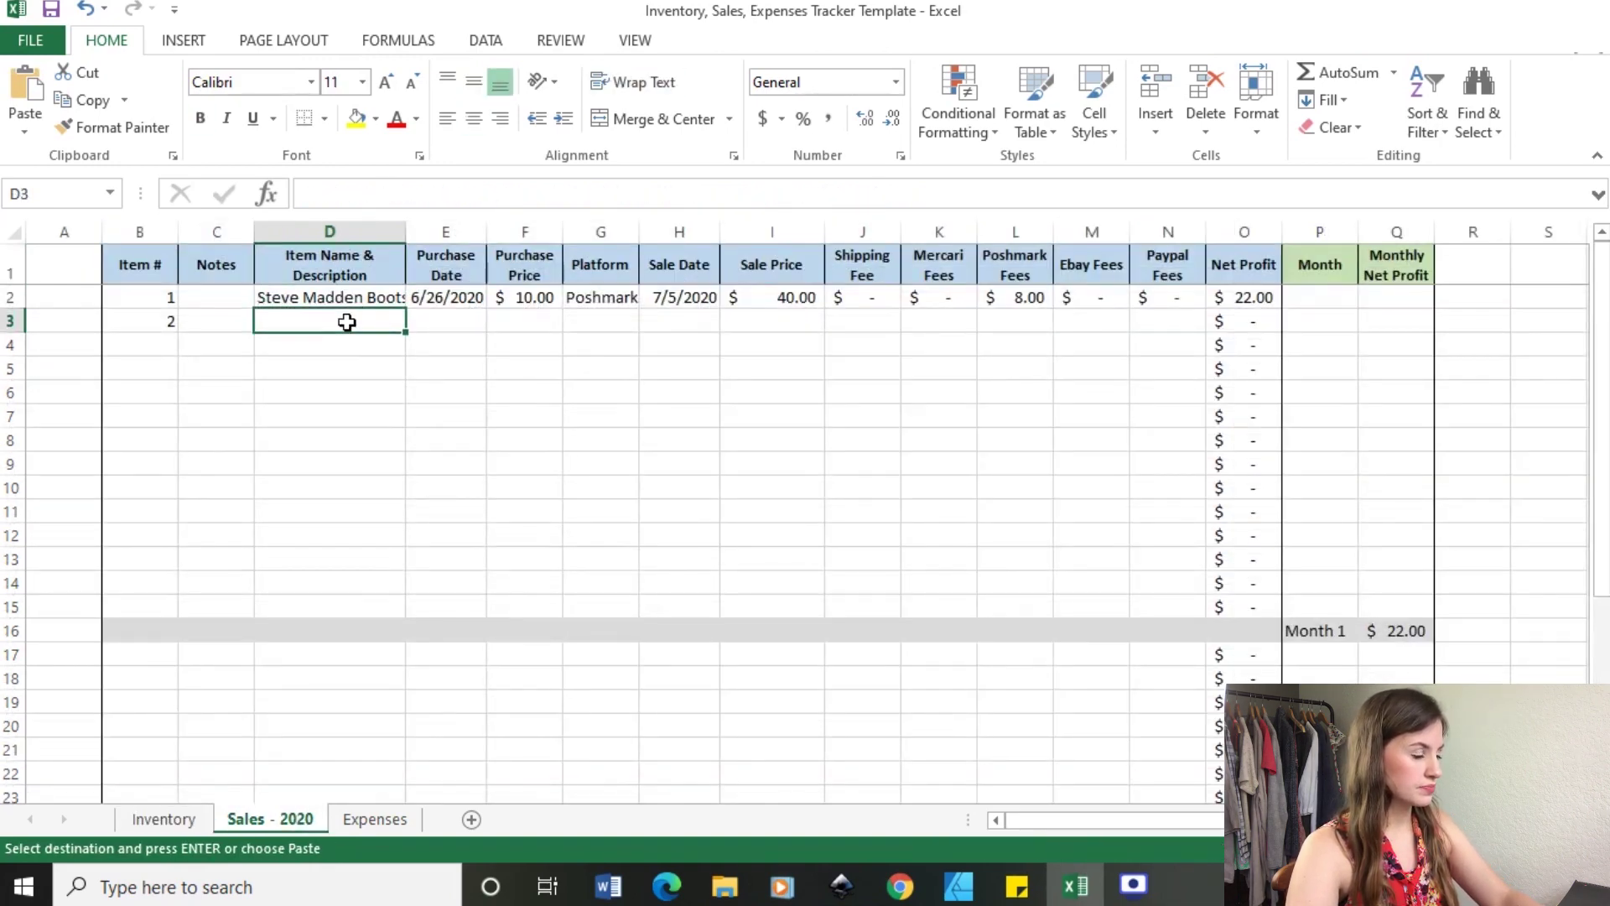
key("ctrl+v")
left_click(491, 388)
Set the platform of the Madewell jeans in row 3 to Mercari and enter sale date 7/5/2020.
left_click(622, 320)
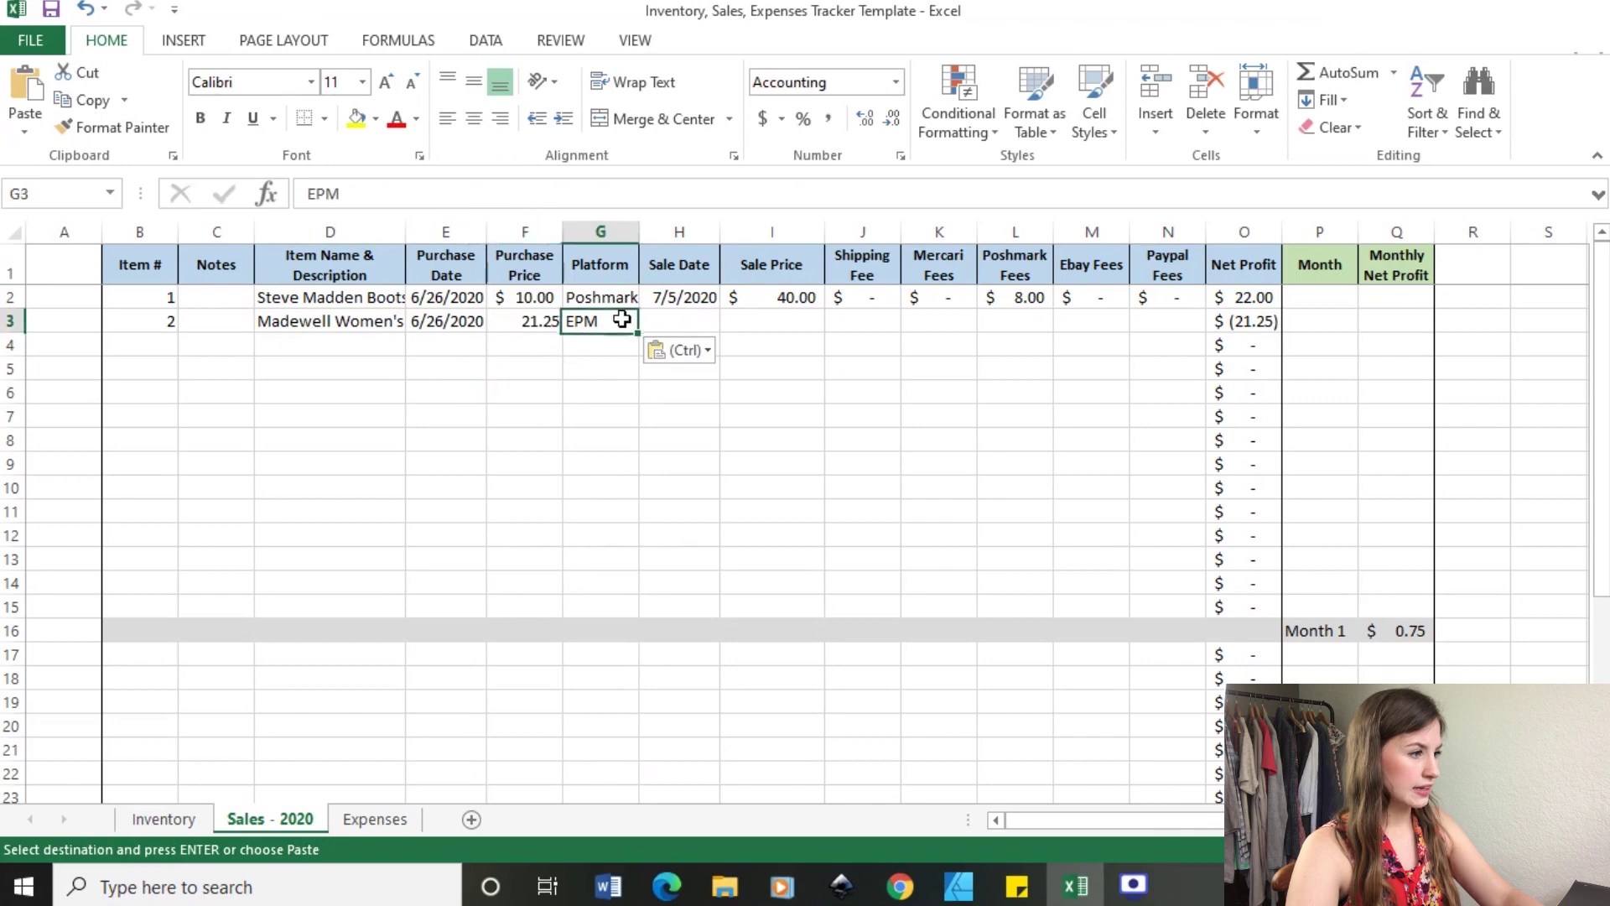
type("Mercari")
key("Tab")
type("7/5/2020")
key("Tab")
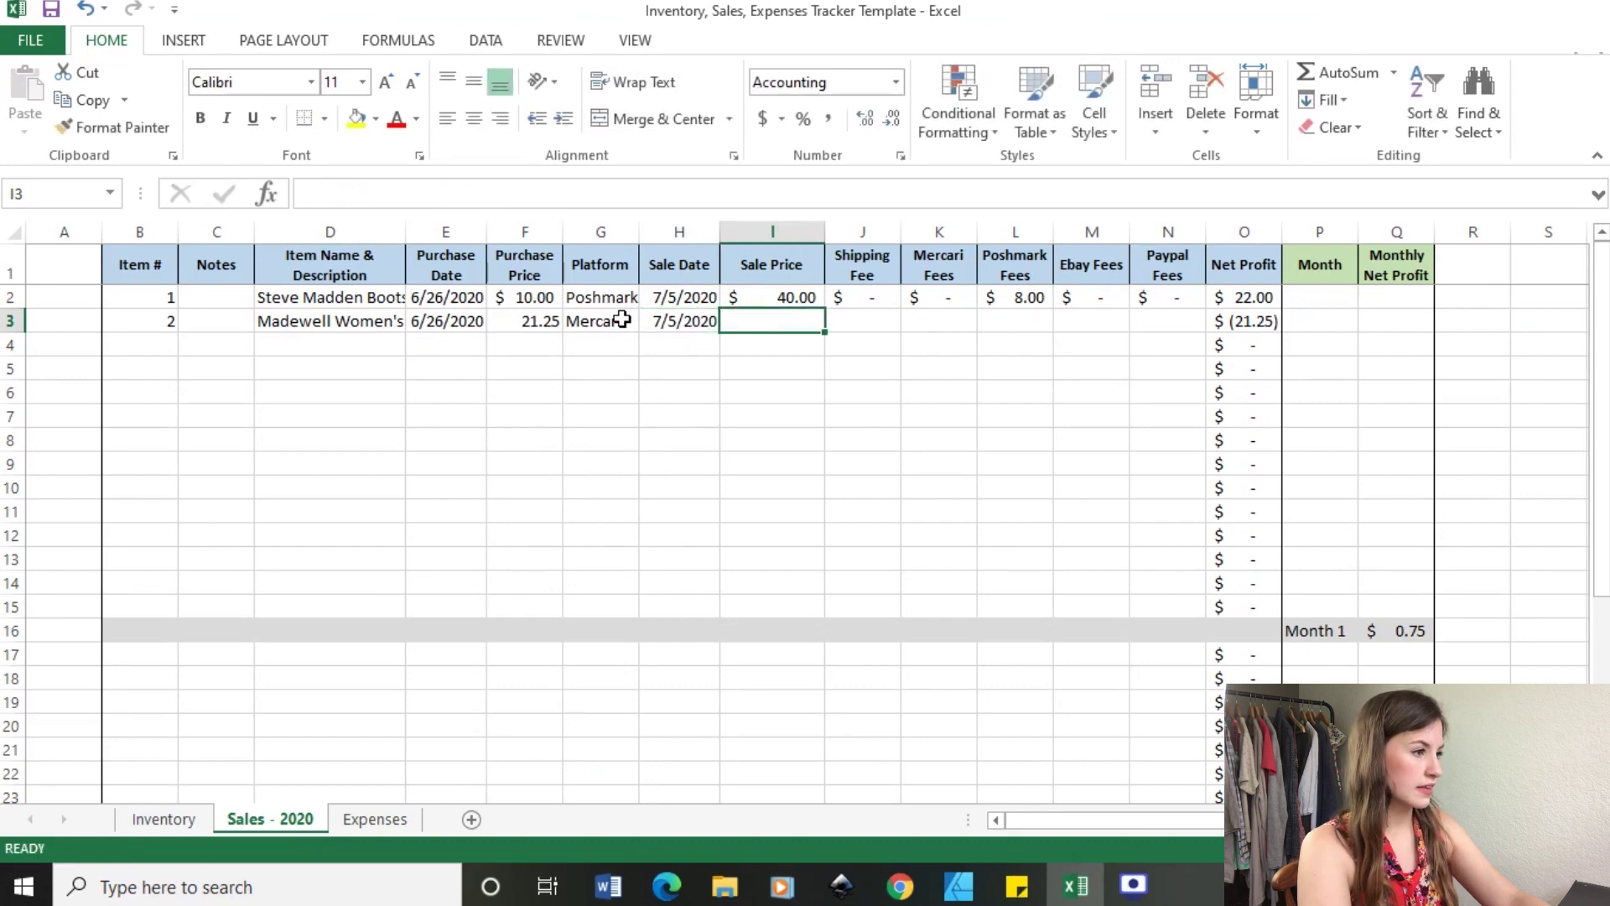
Enter sale price 80 and shipping fee 0 for the Madewell jeans in row 3.
type("80")
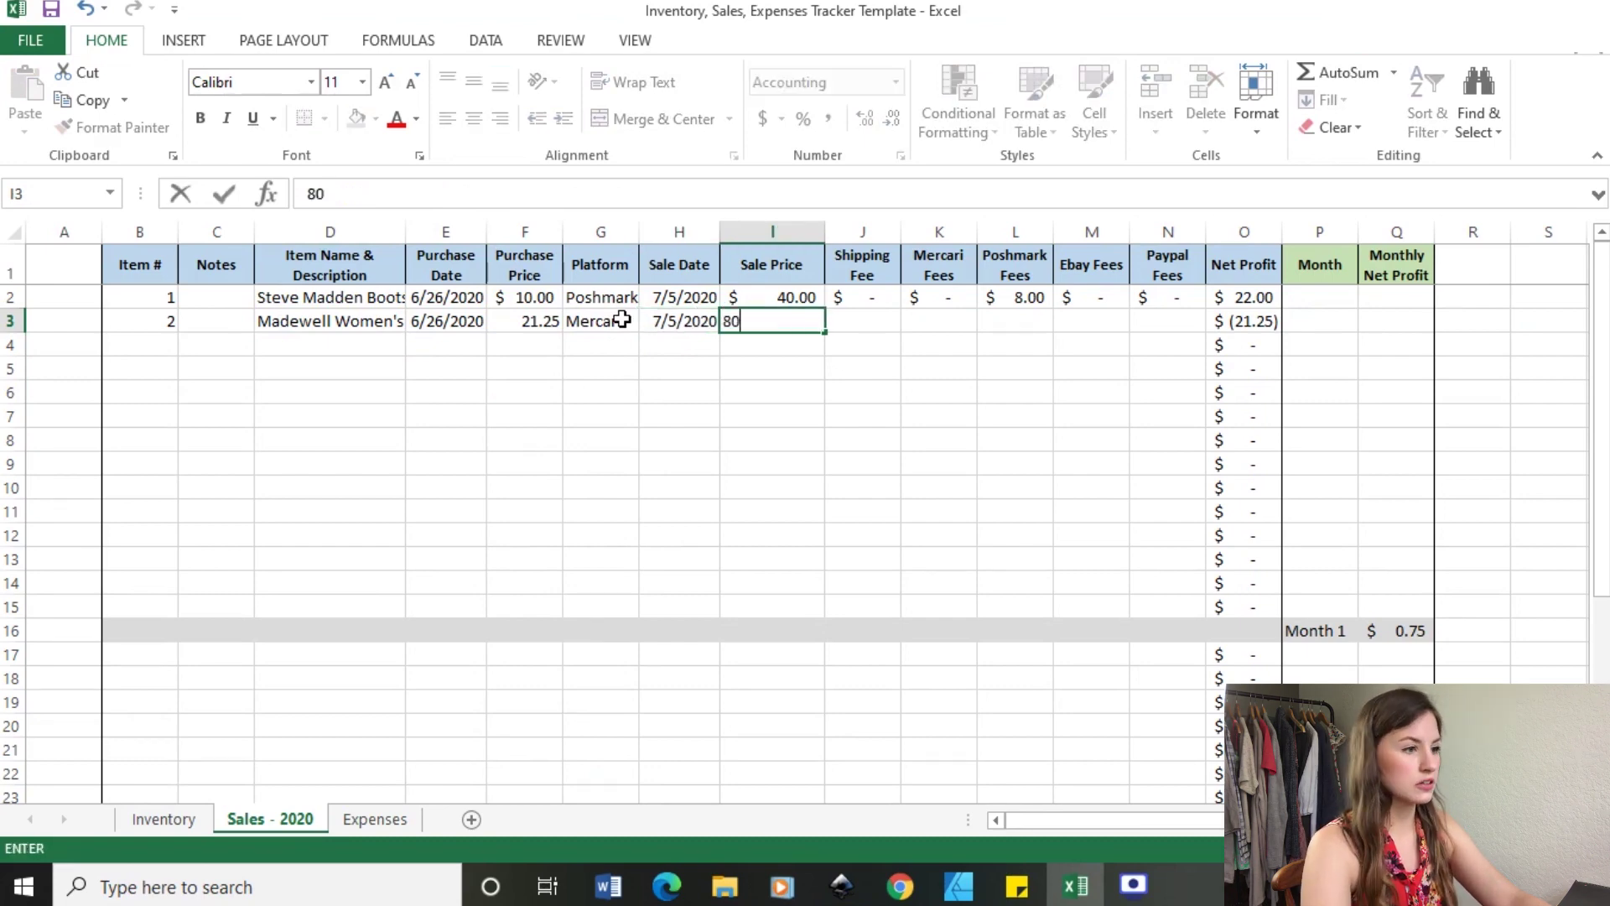
key("Tab")
type("0")
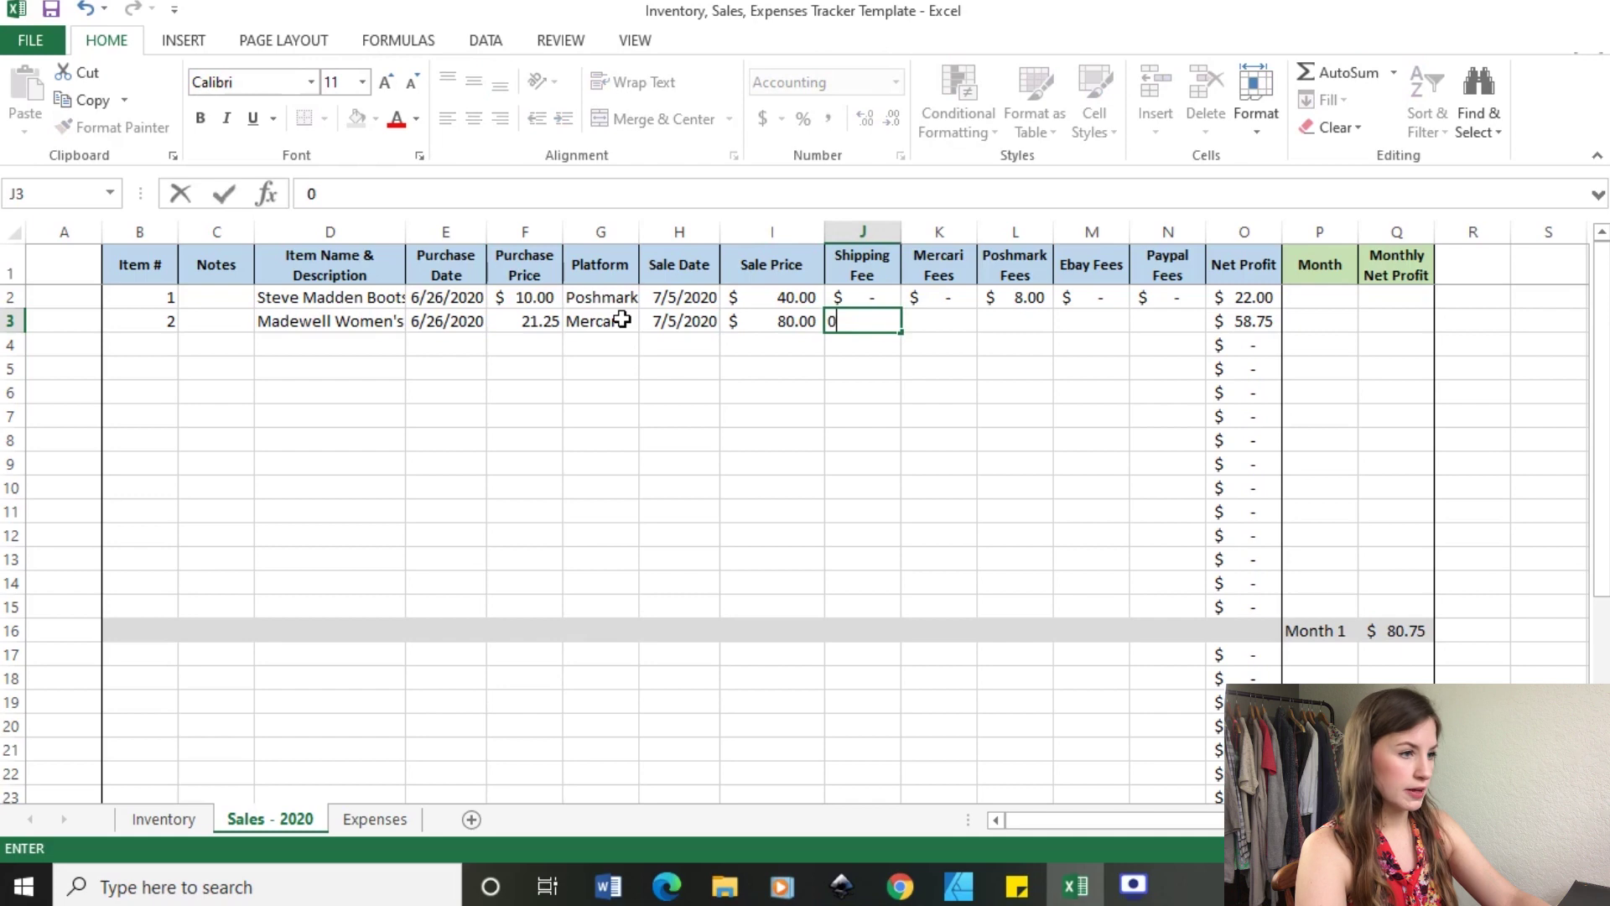
key("Tab")
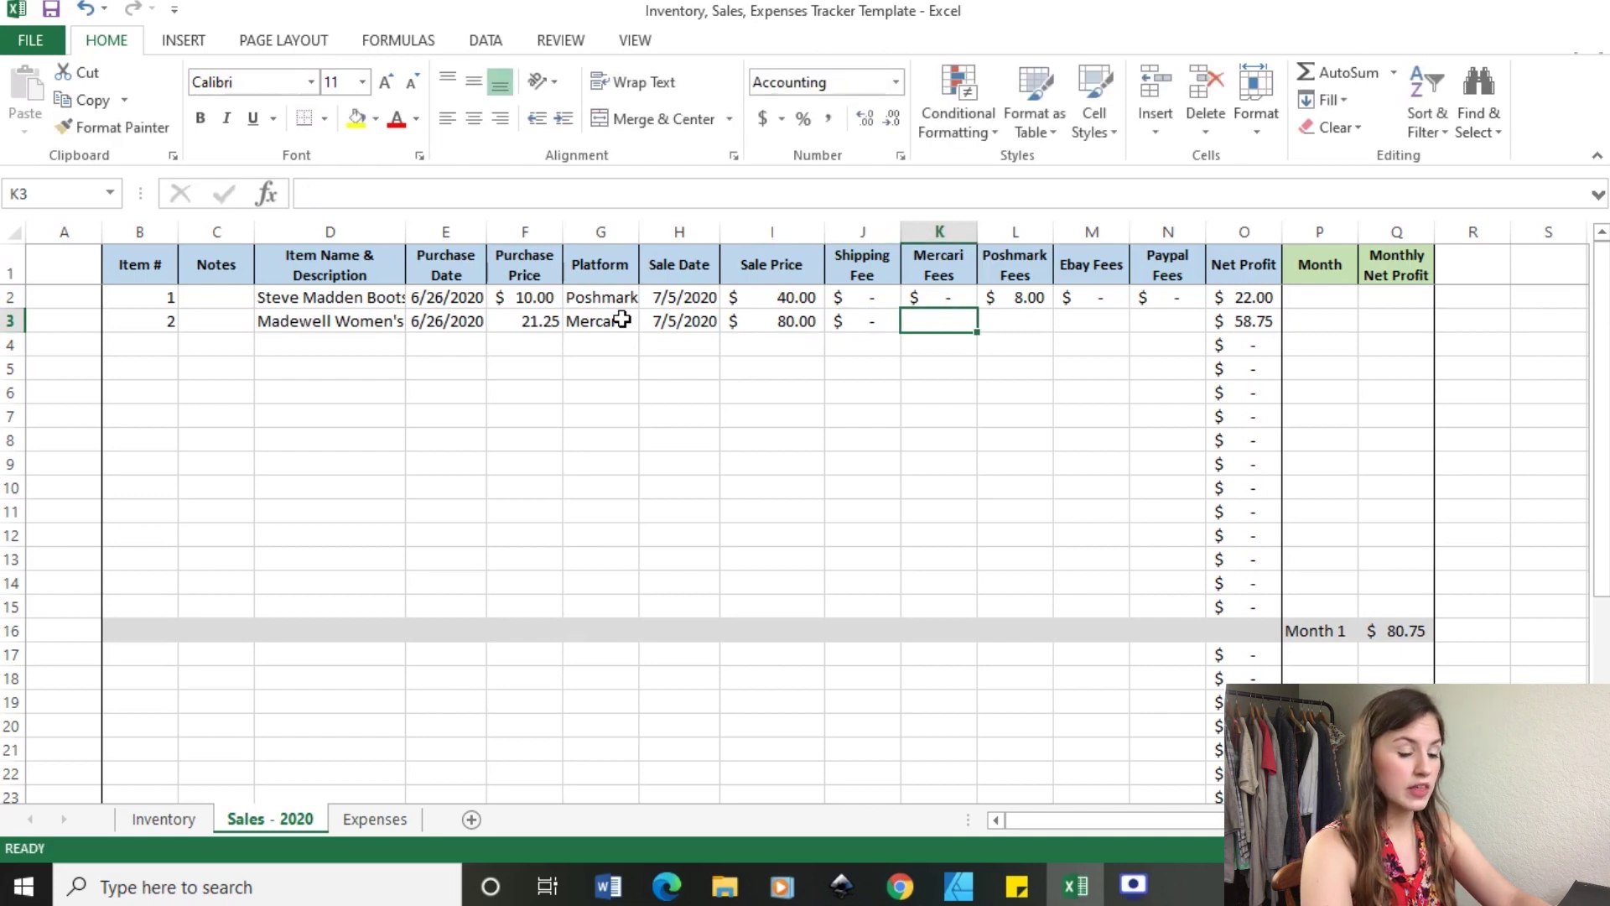
Enter Mercari fees of 8 and Poshmark, Ebay and Paypal fees of 0 for the Madewell jeans in row 3.
type("8")
key("Tab")
type("0")
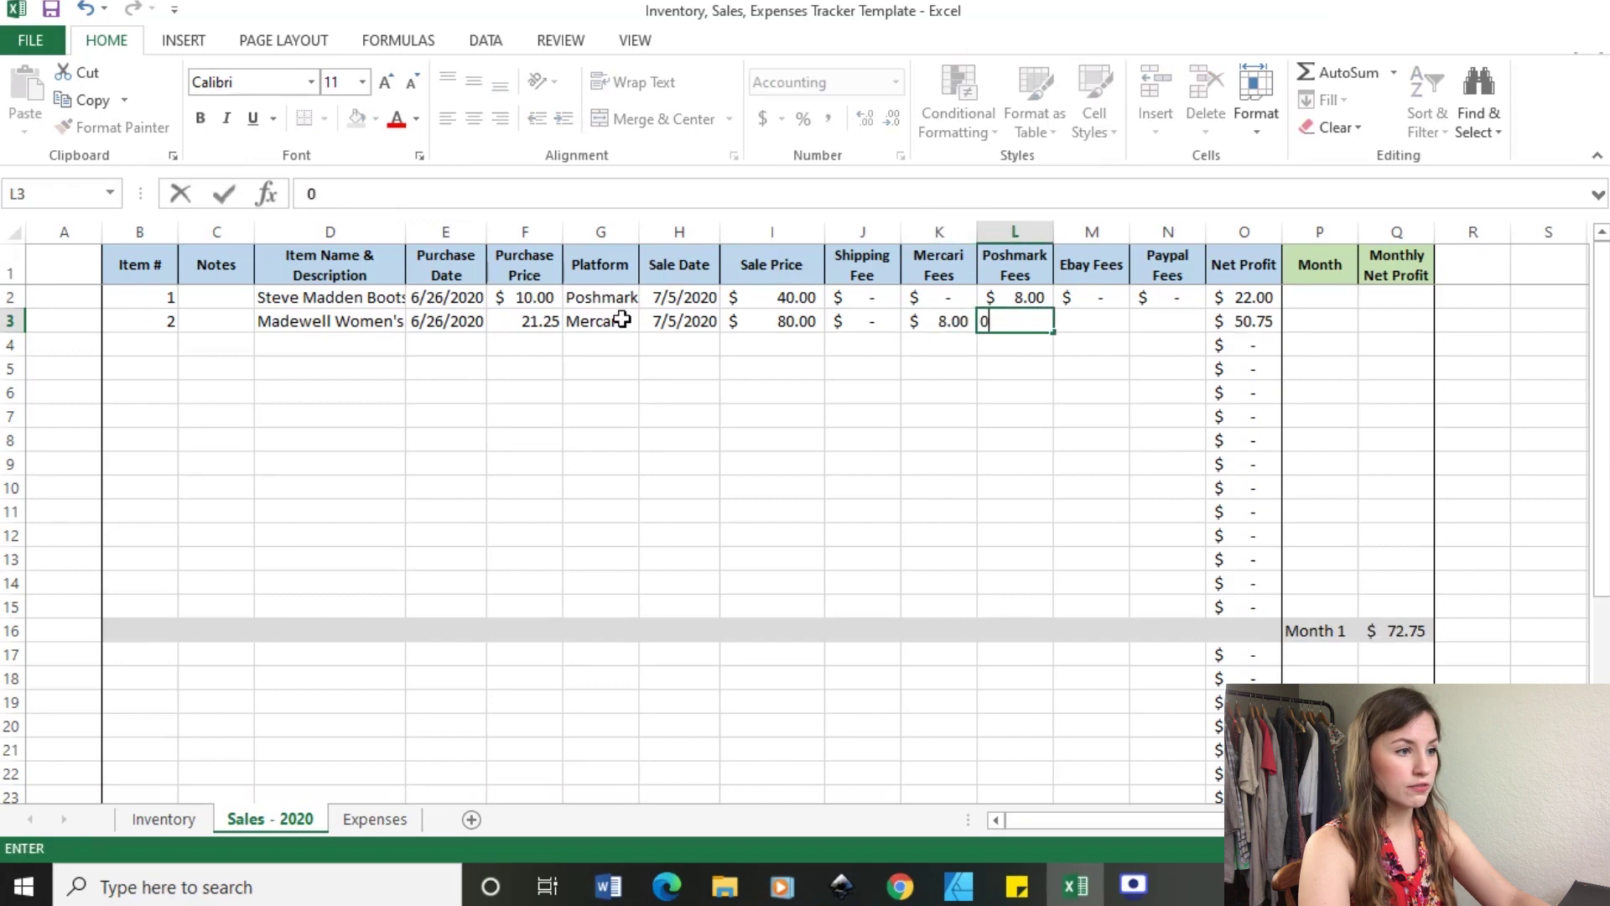
key("Tab")
type("0")
key("Tab")
type("0")
key("Tab")
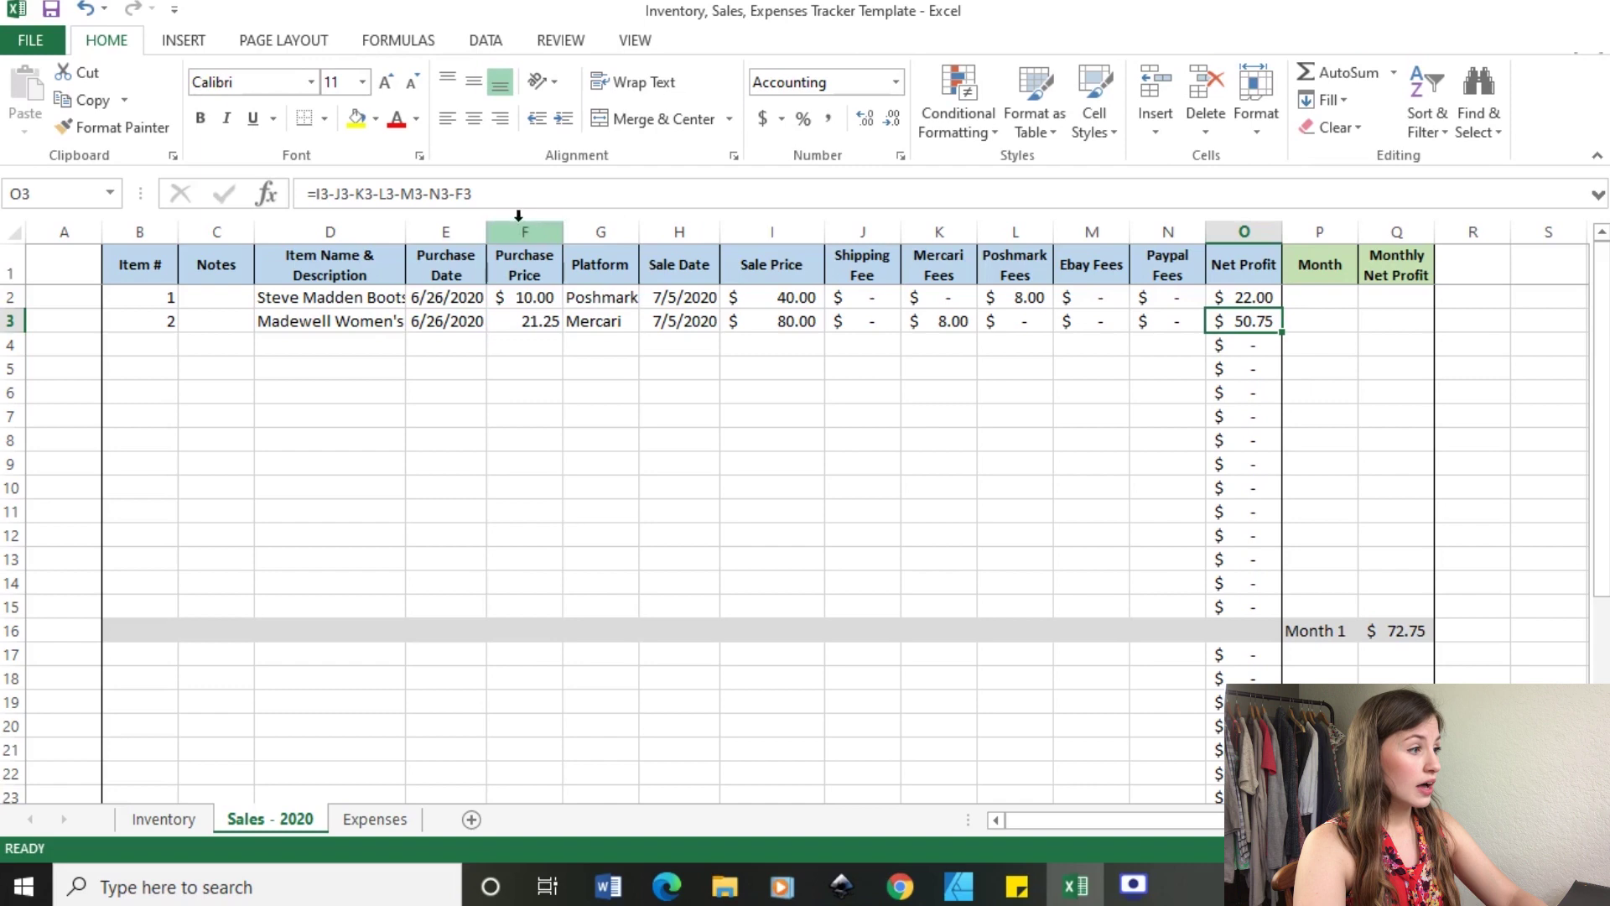
left_click_drag(409, 327, 445, 604)
left_click(1021, 495)
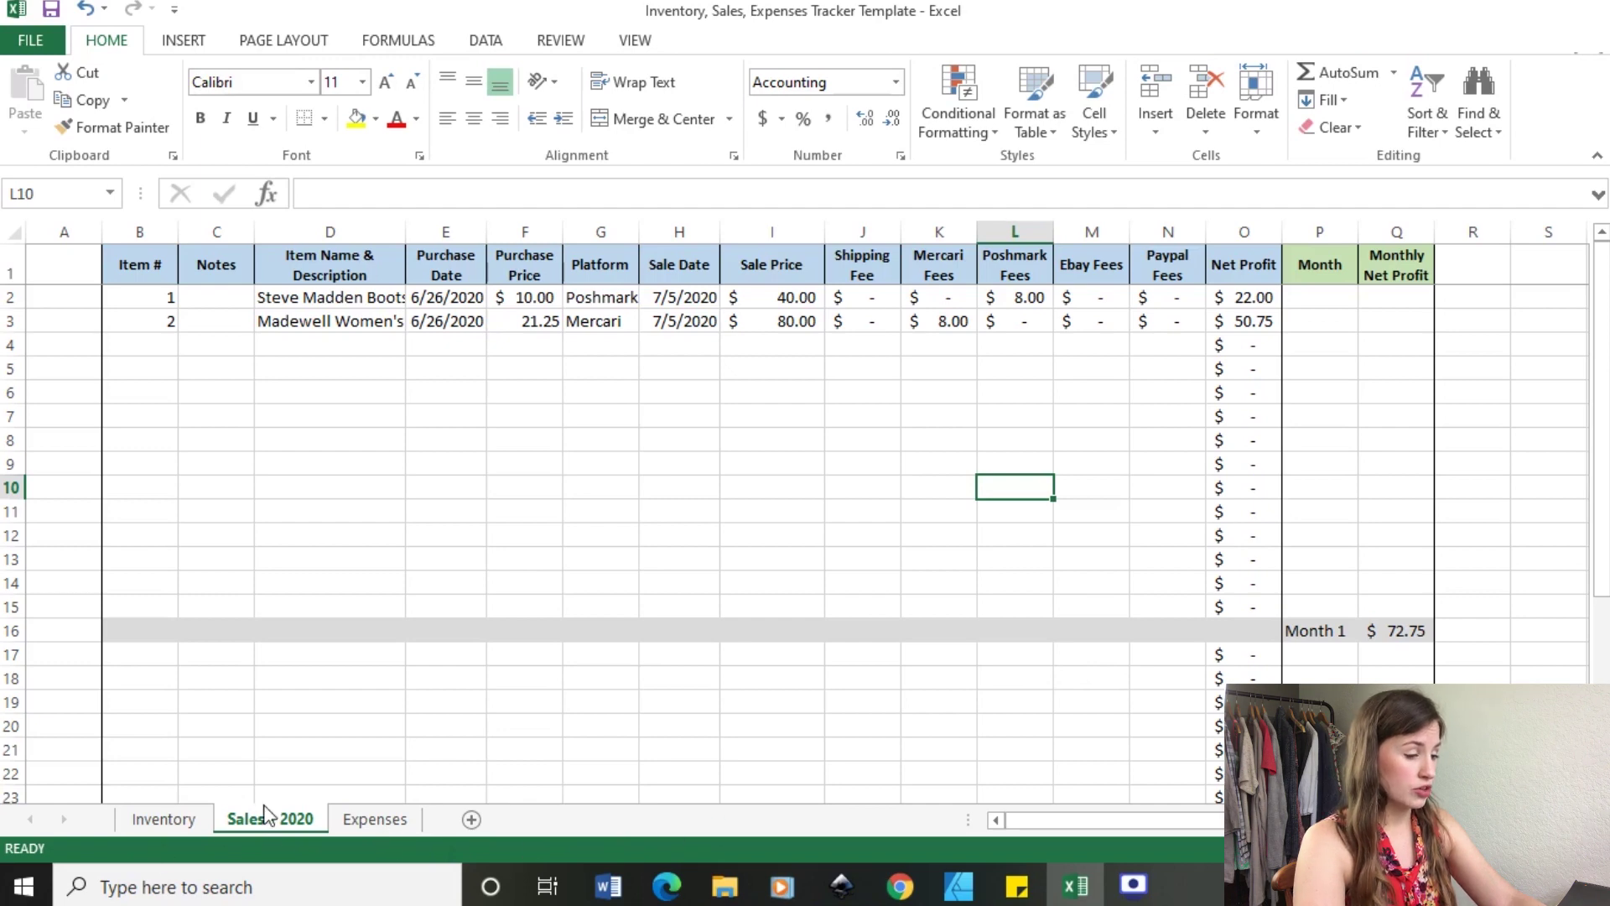
Insert three blank worksheets between Sales - 2020 and Expenses.
left_click(471, 819)
left_click(549, 820)
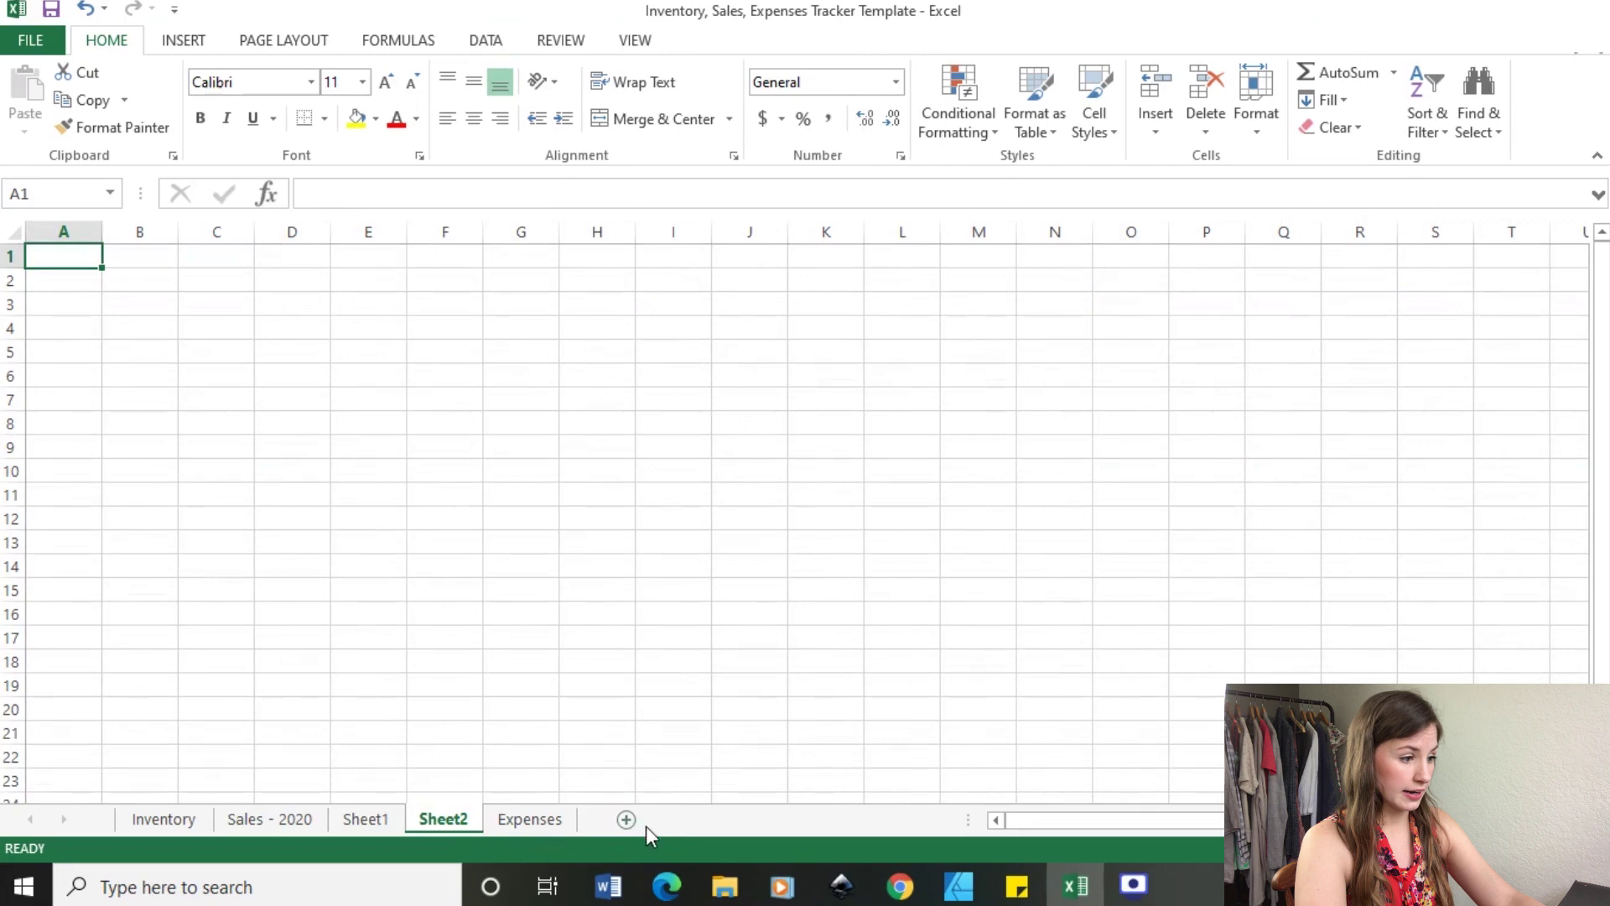
left_click(627, 819)
Delete Sheet1, Sheet2 and Sheet3 and return to the Sales - 2020 sheet.
right_click(374, 818)
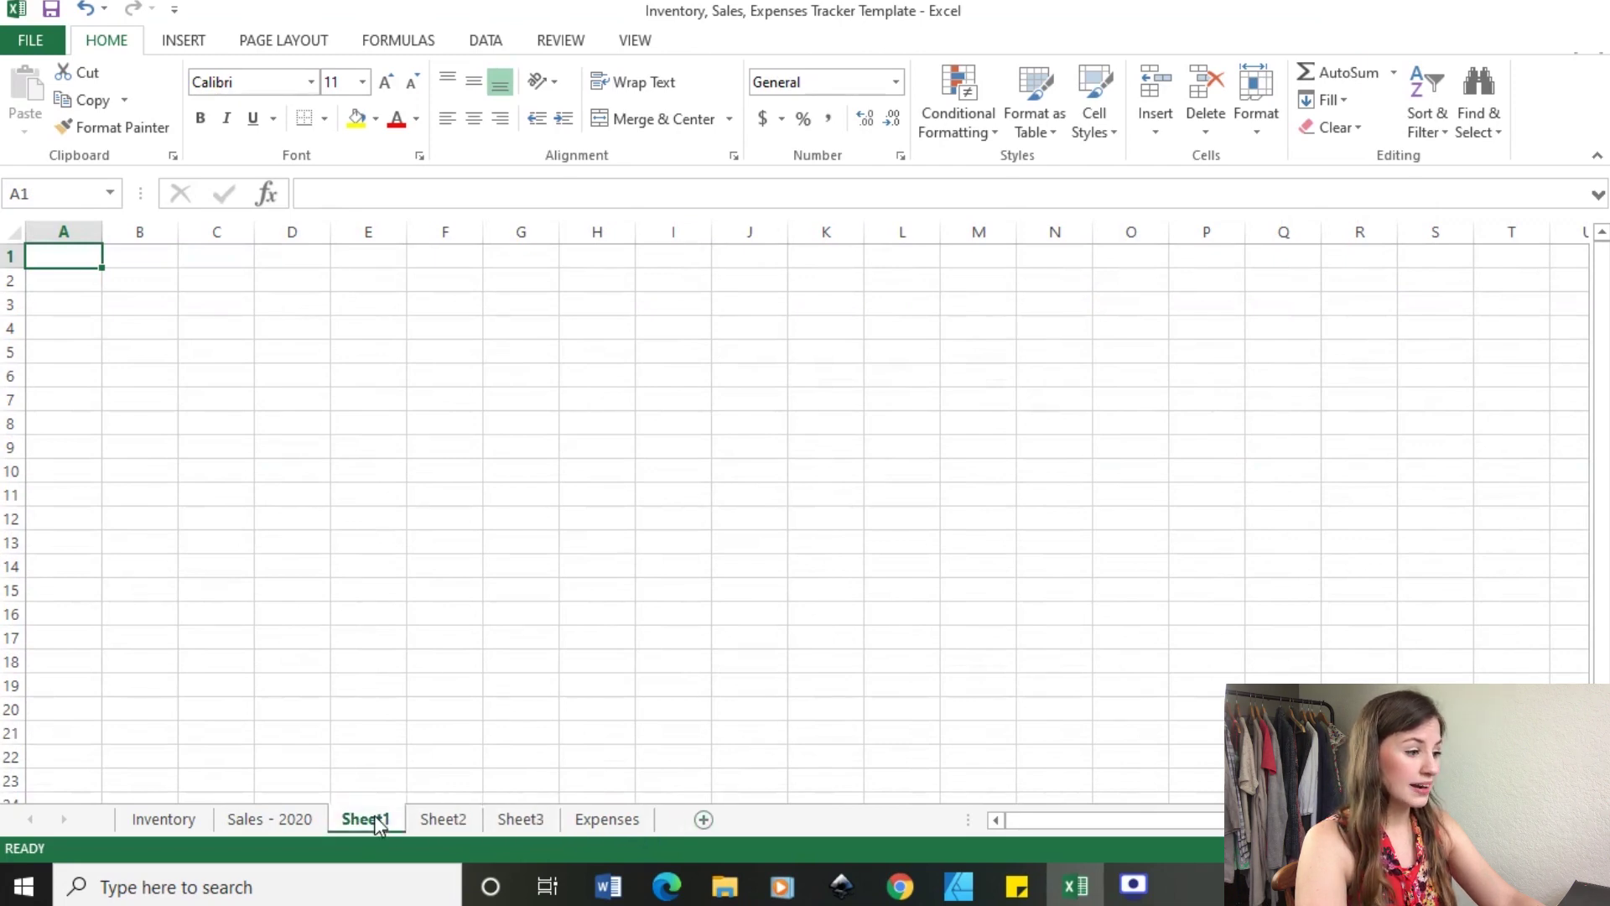
left_click(440, 568)
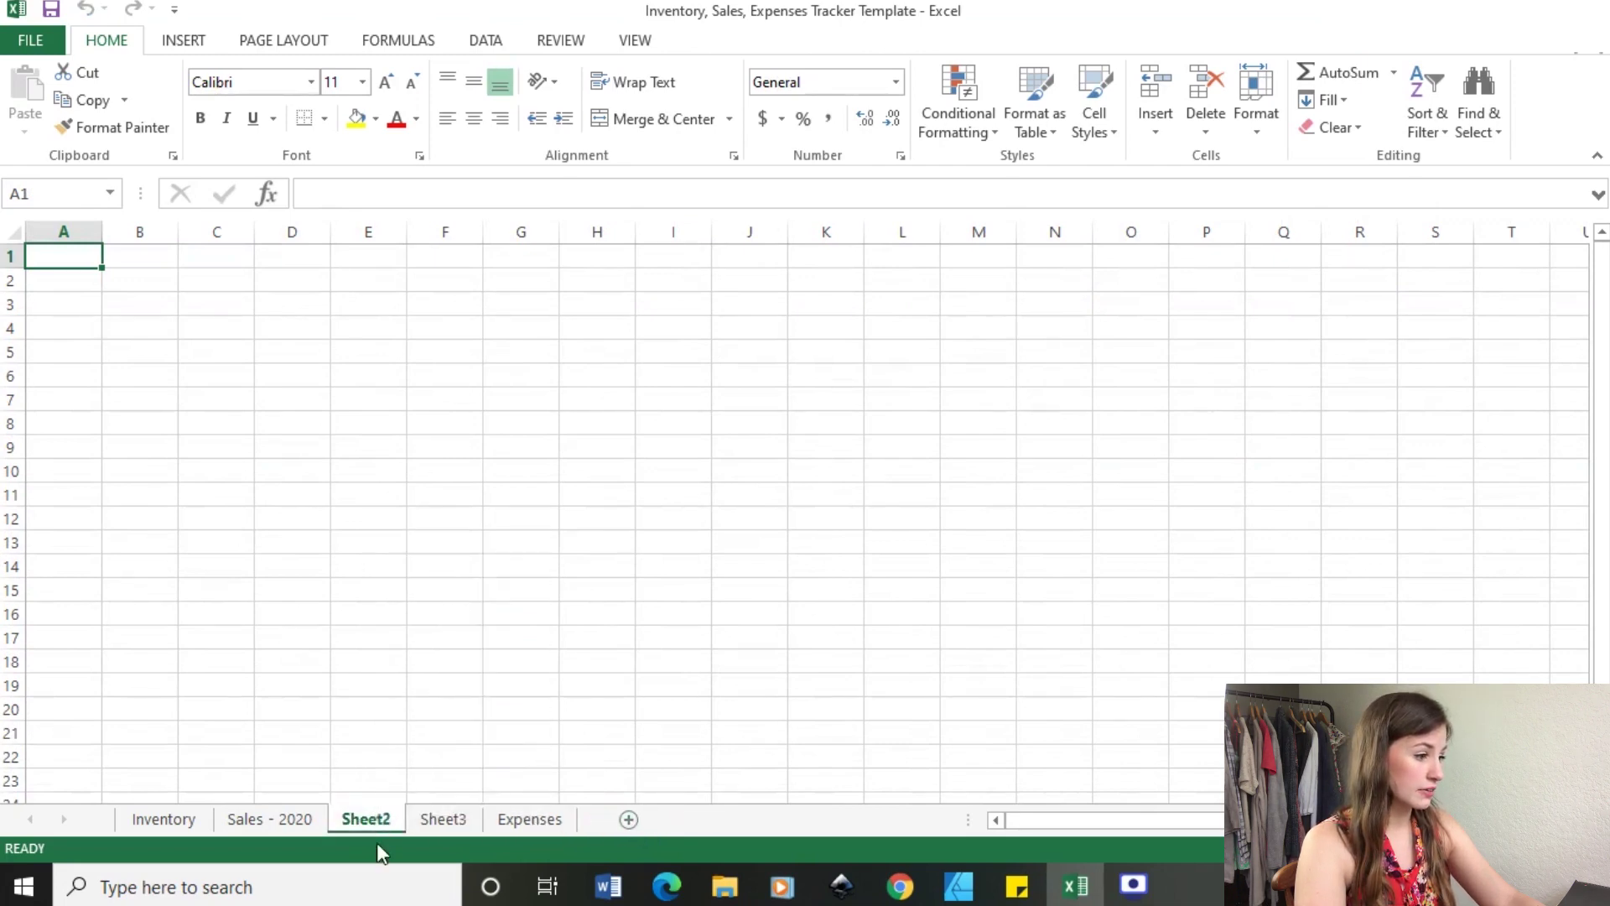
right_click(374, 829)
left_click(428, 572)
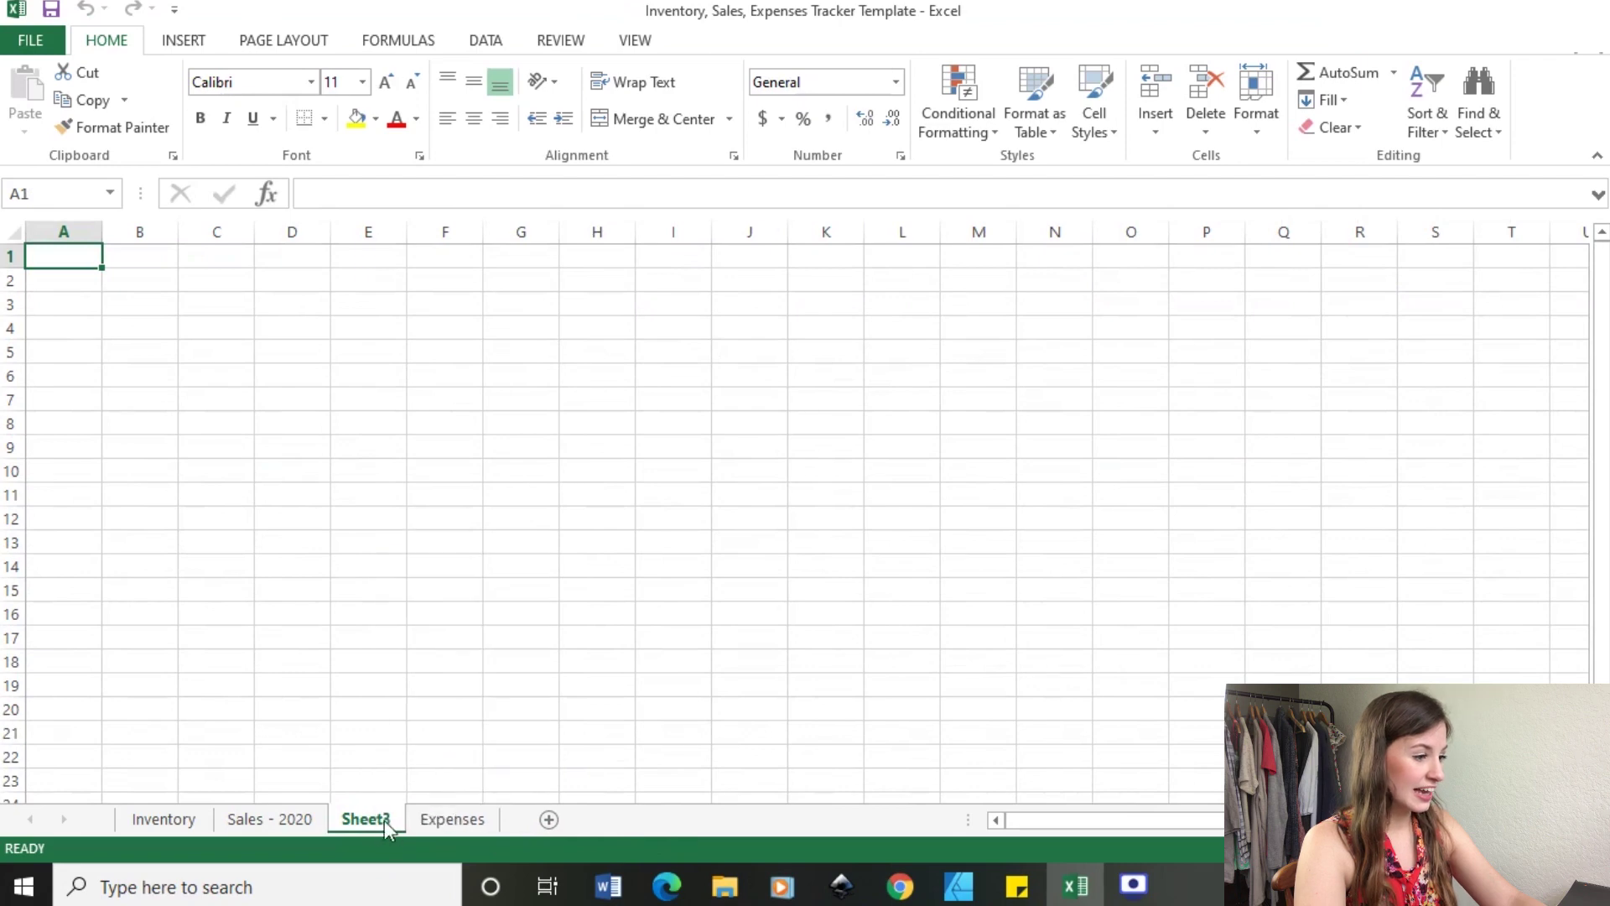
right_click(390, 827)
left_click(430, 572)
left_click(274, 819)
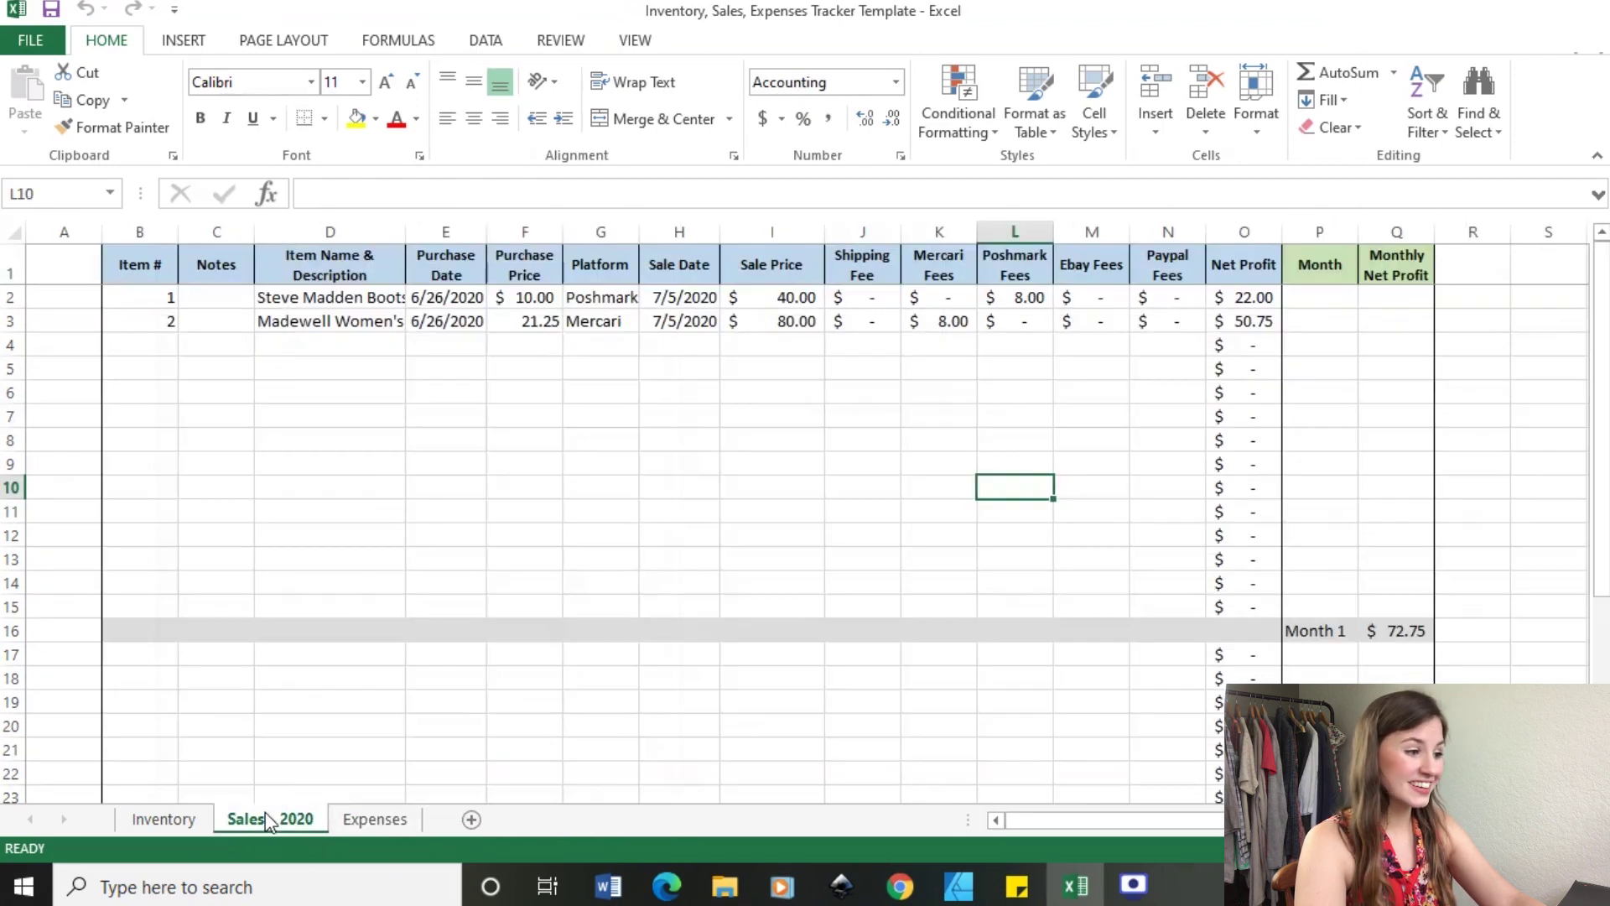
Examine the Total row of Sales - 2020 and compare the Purchase Price total with the item rows it sums.
scroll(575, 536, "down", 6)
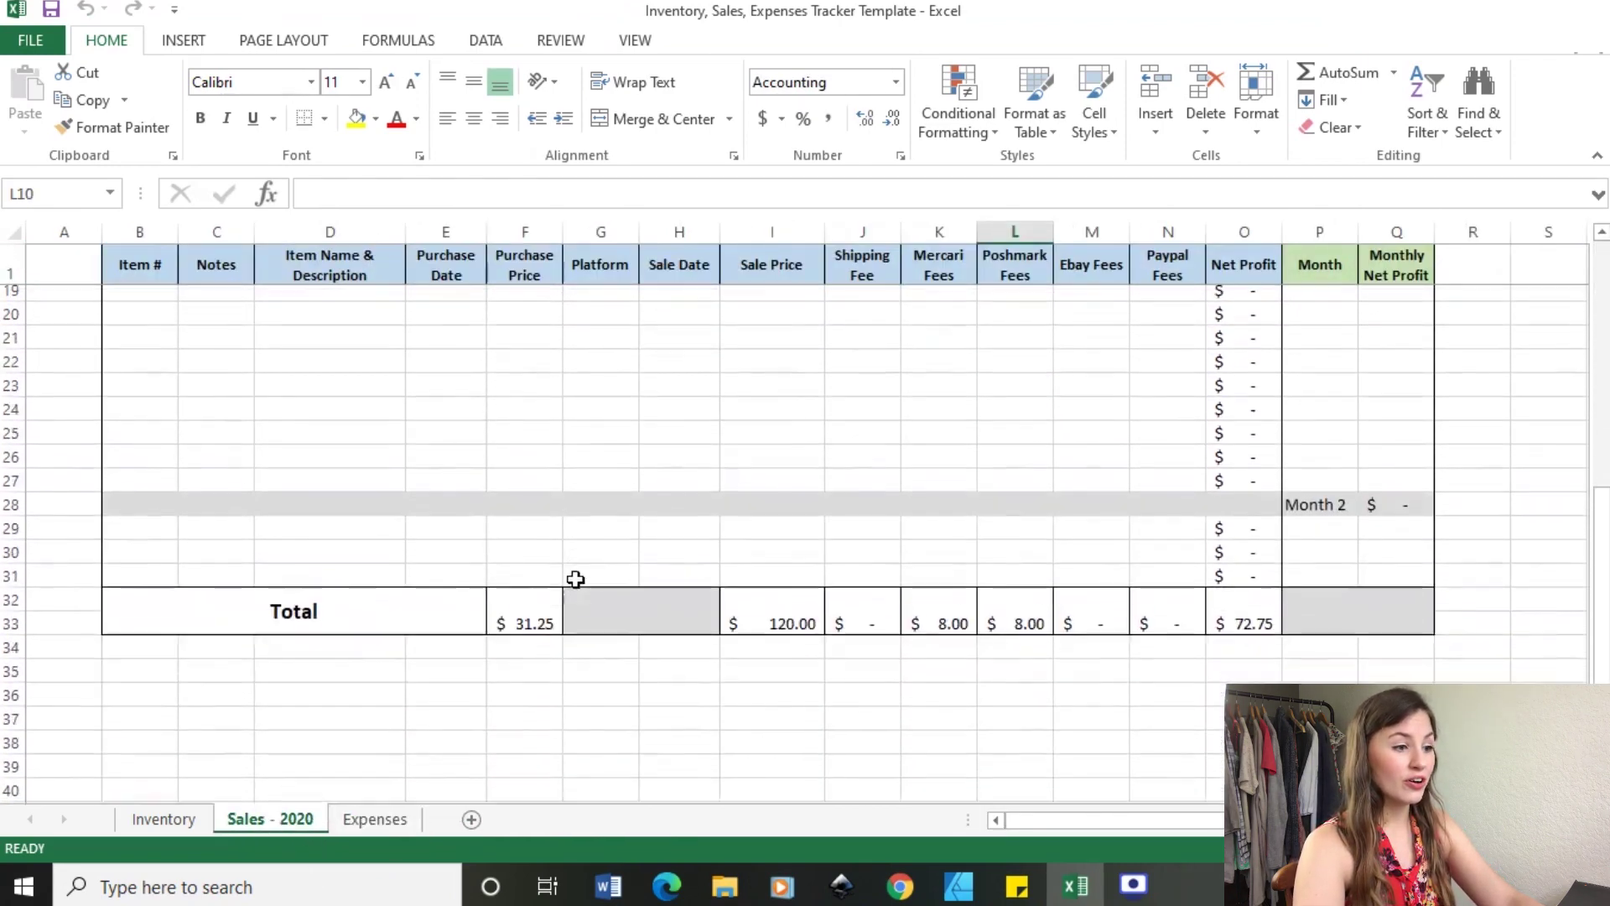
left_click_drag(483, 607, 1417, 596)
left_click(971, 701)
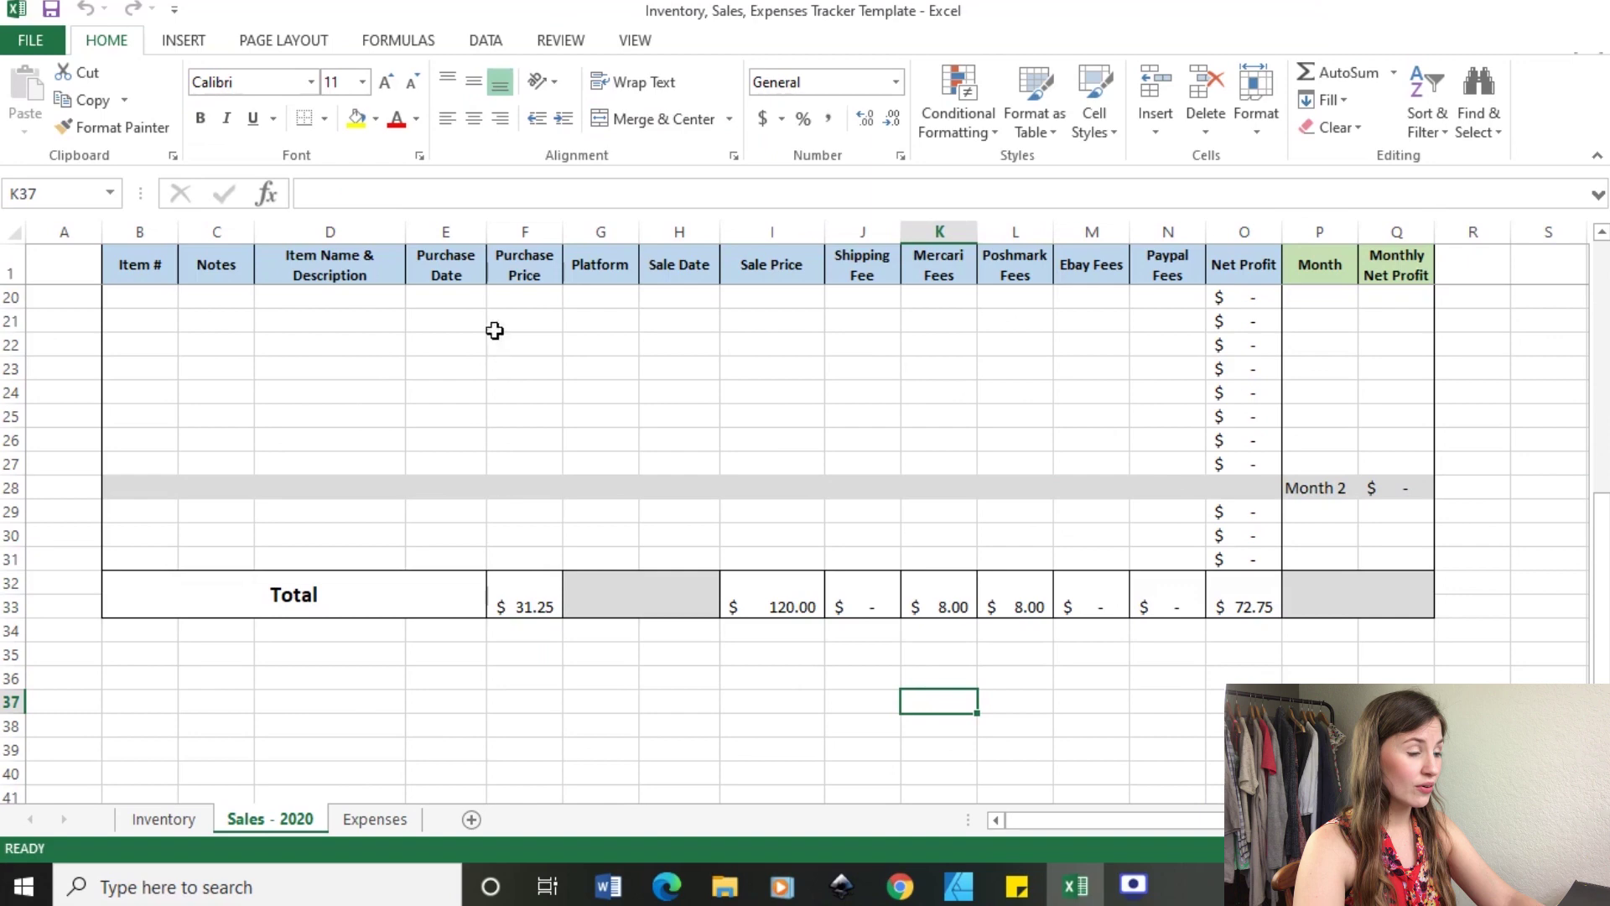
left_click(520, 602)
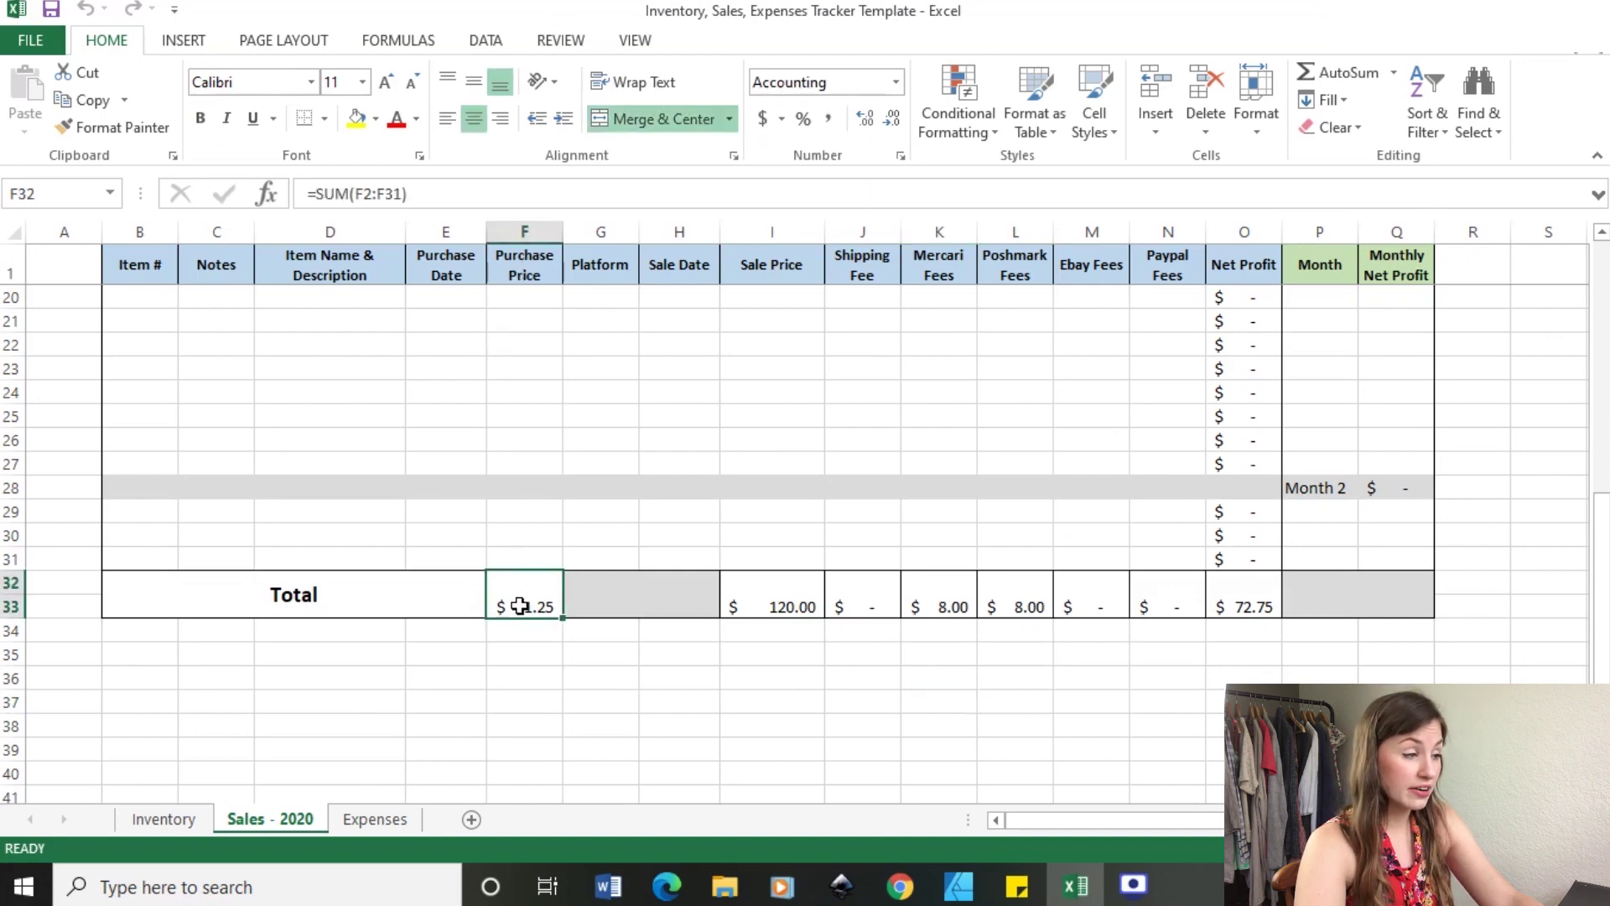
scroll(524, 574, "up", 6)
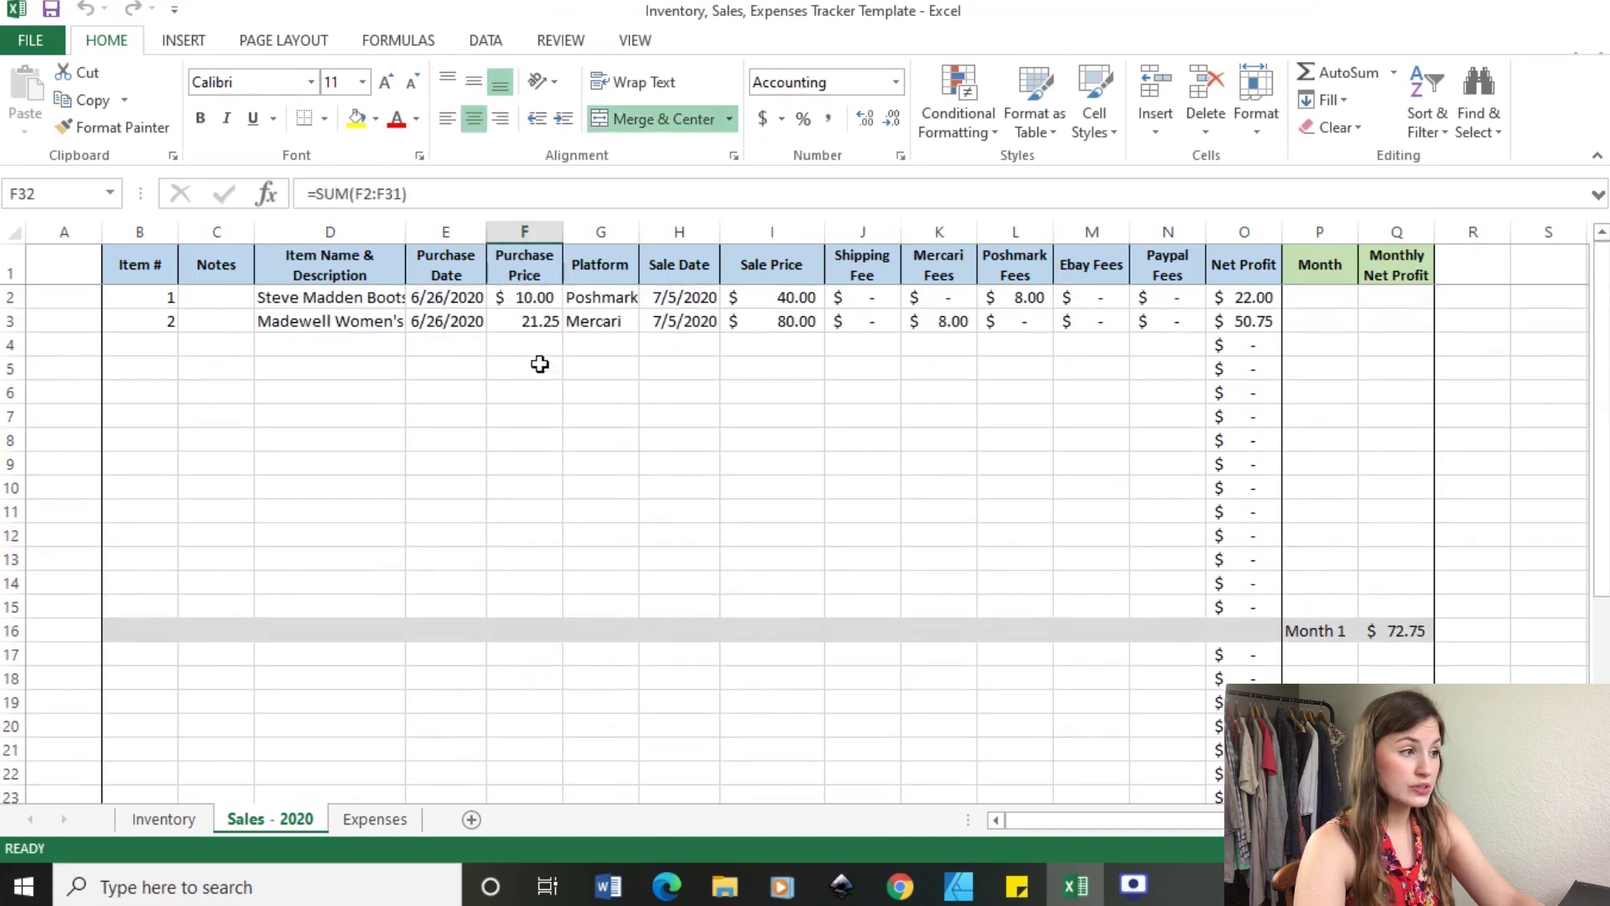
scroll(550, 506, "down", 5)
scroll(550, 506, "down", 4)
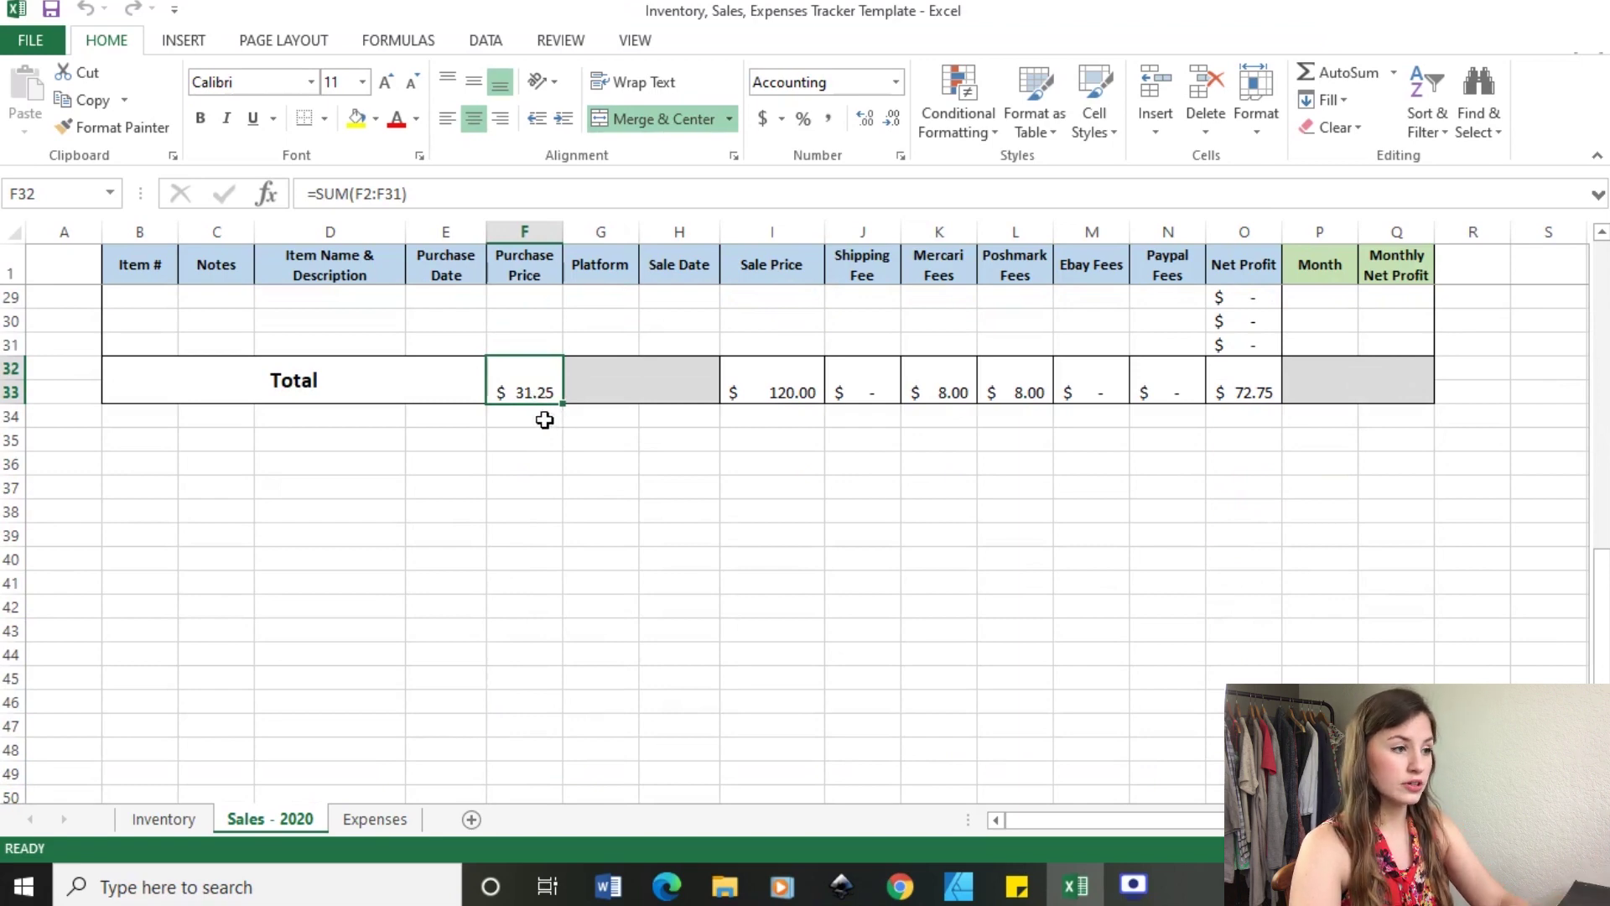
Inspect the Total row formulas for sale price, shipping fee, Mercari, Poshmark, Ebay and Paypal fees, and net profit.
left_click(797, 385)
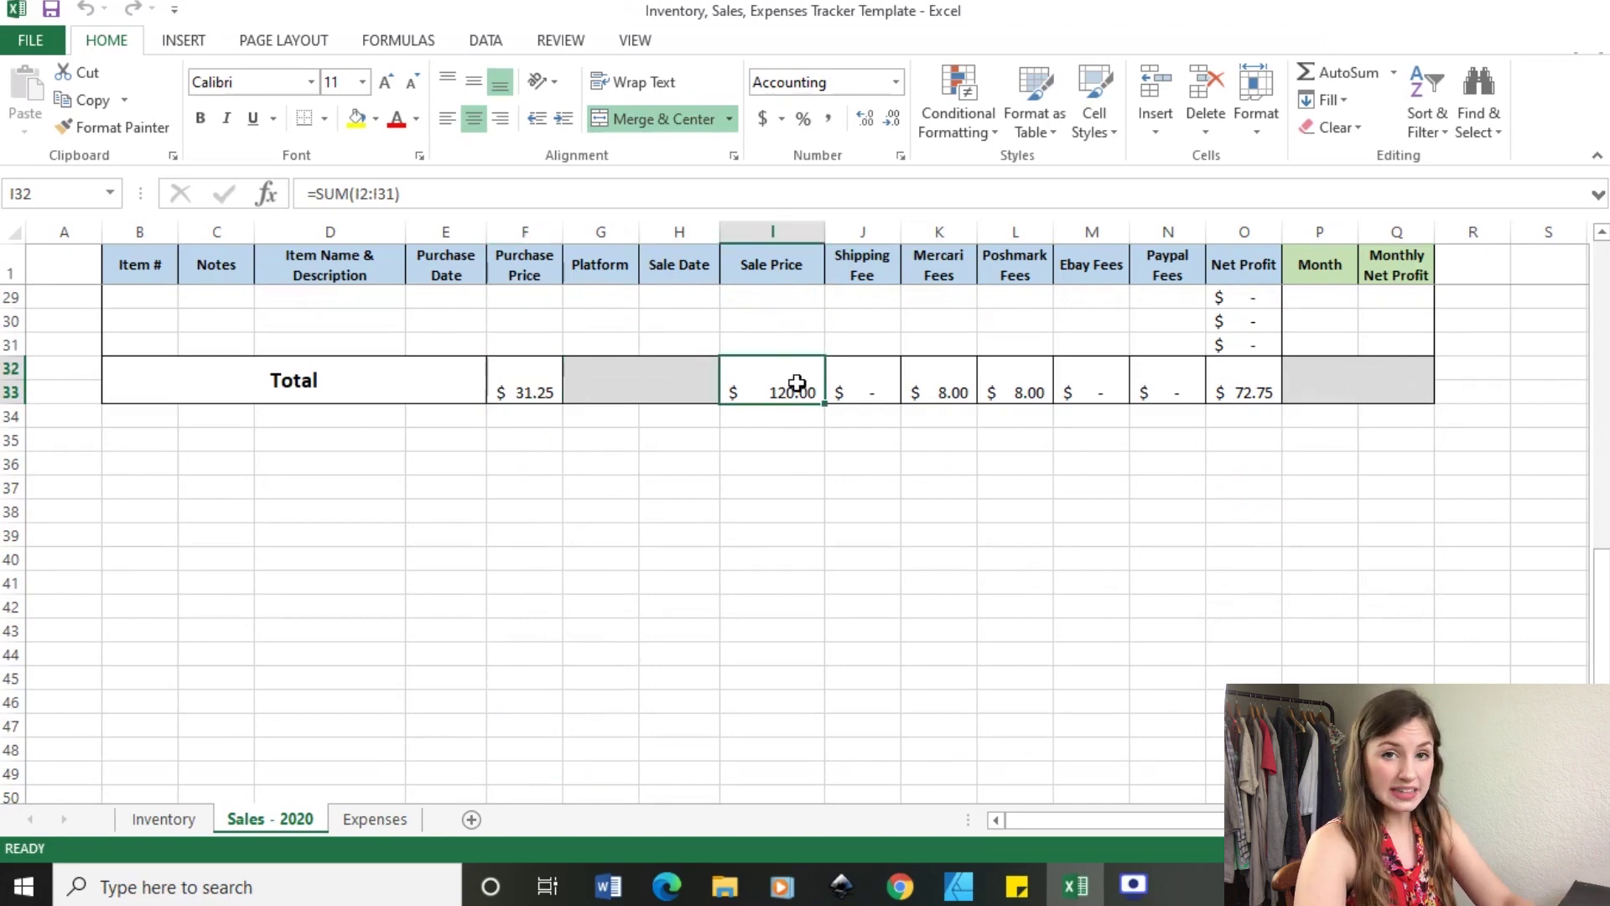
left_click(876, 393)
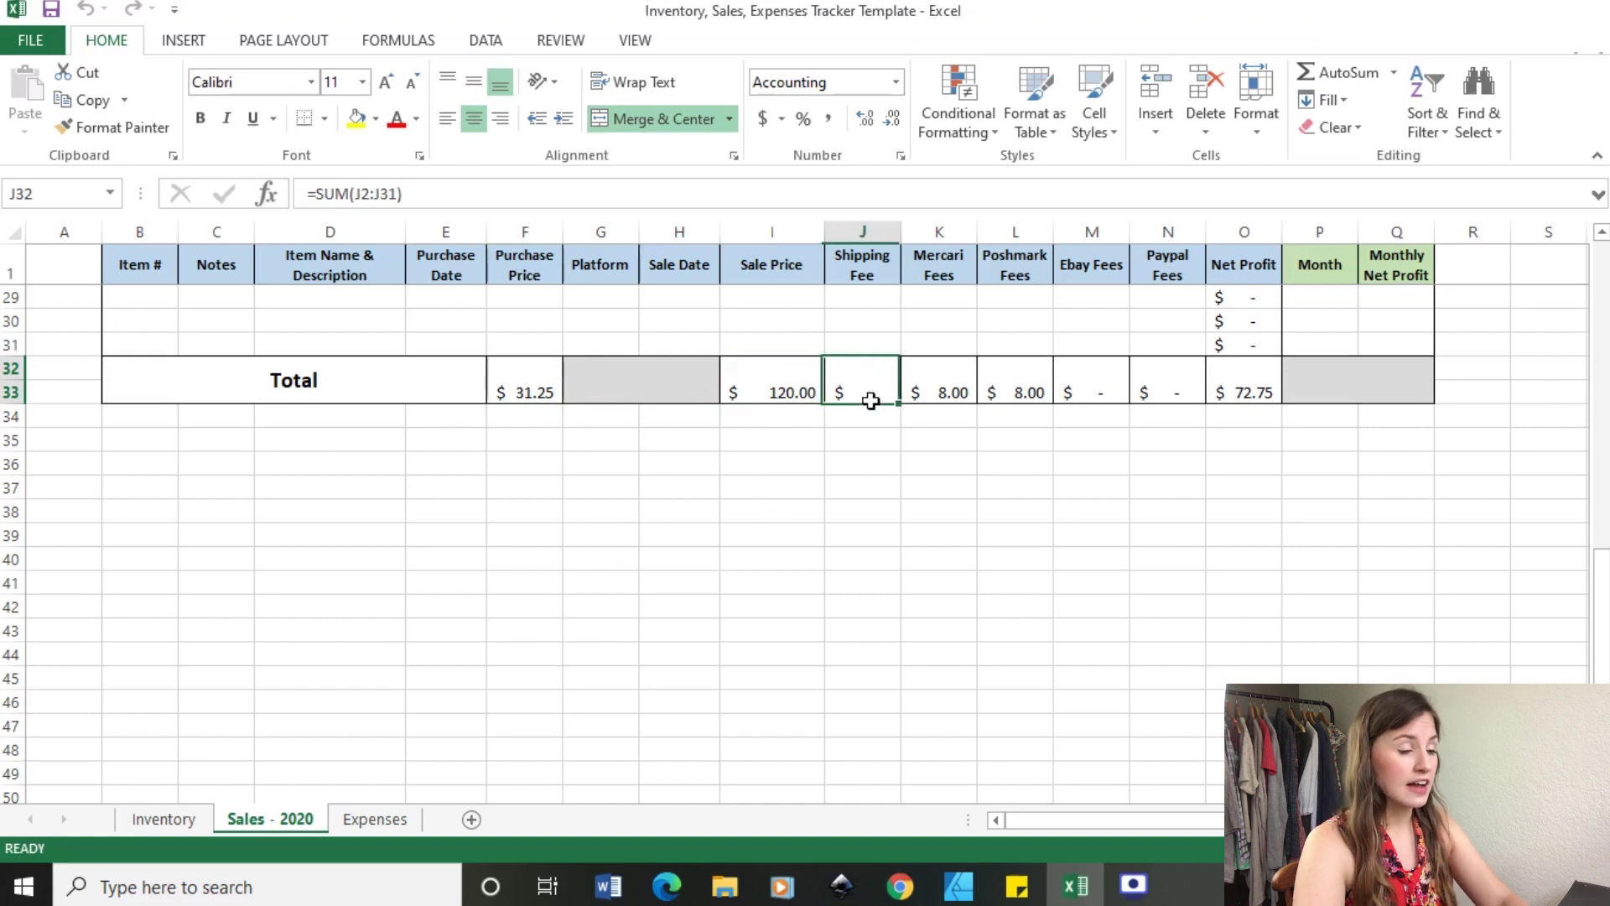
left_click(934, 371)
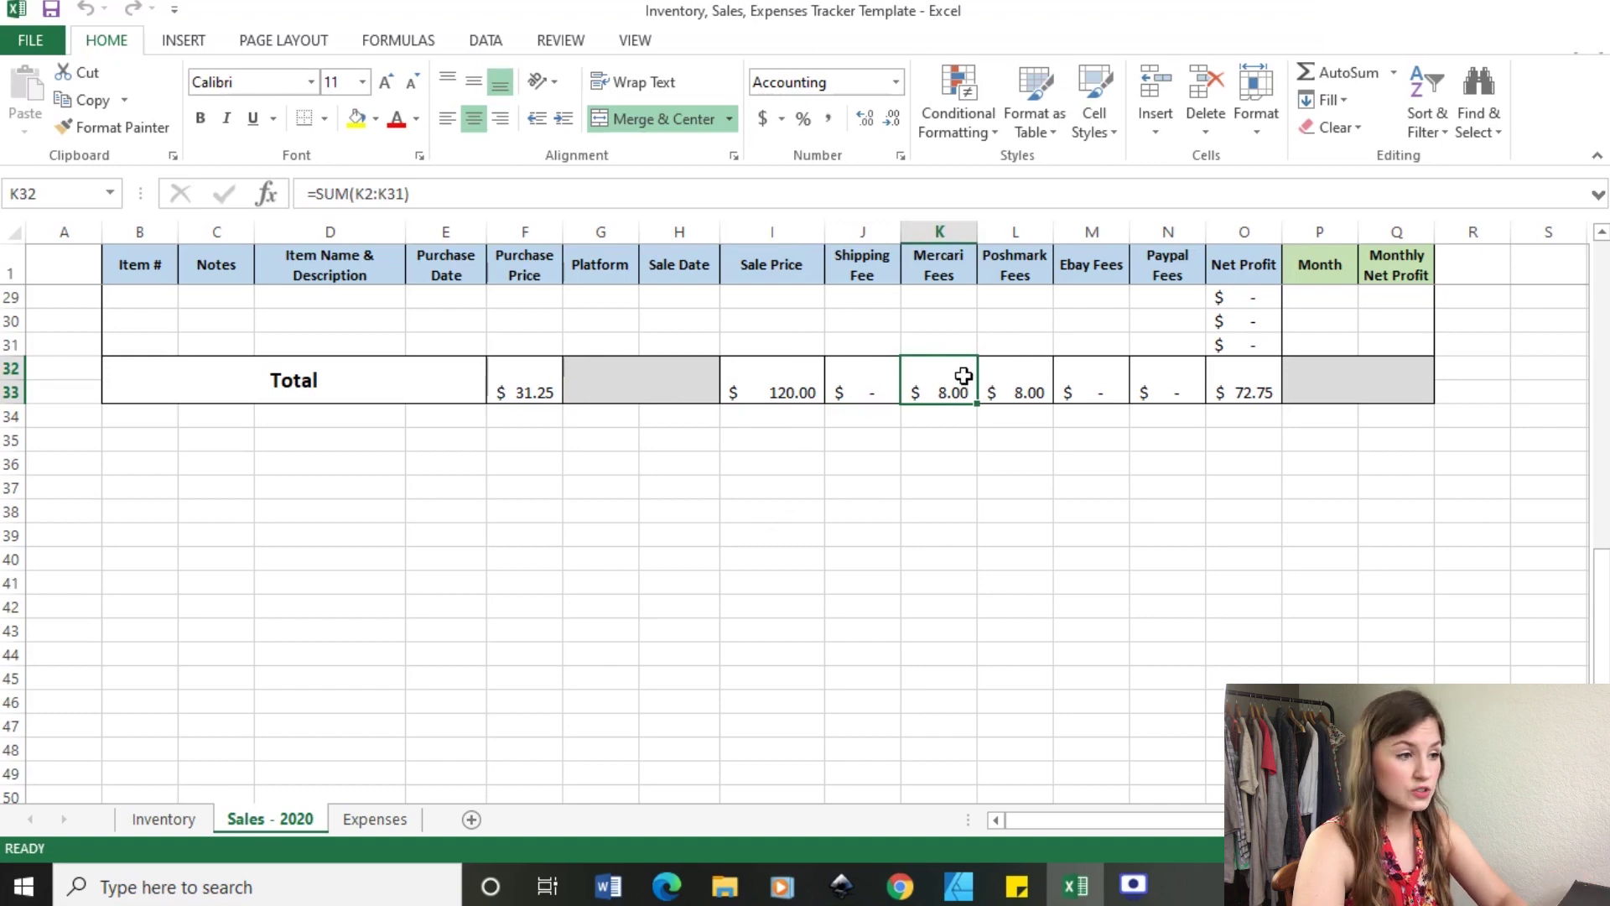
left_click(1038, 382)
left_click(1101, 383)
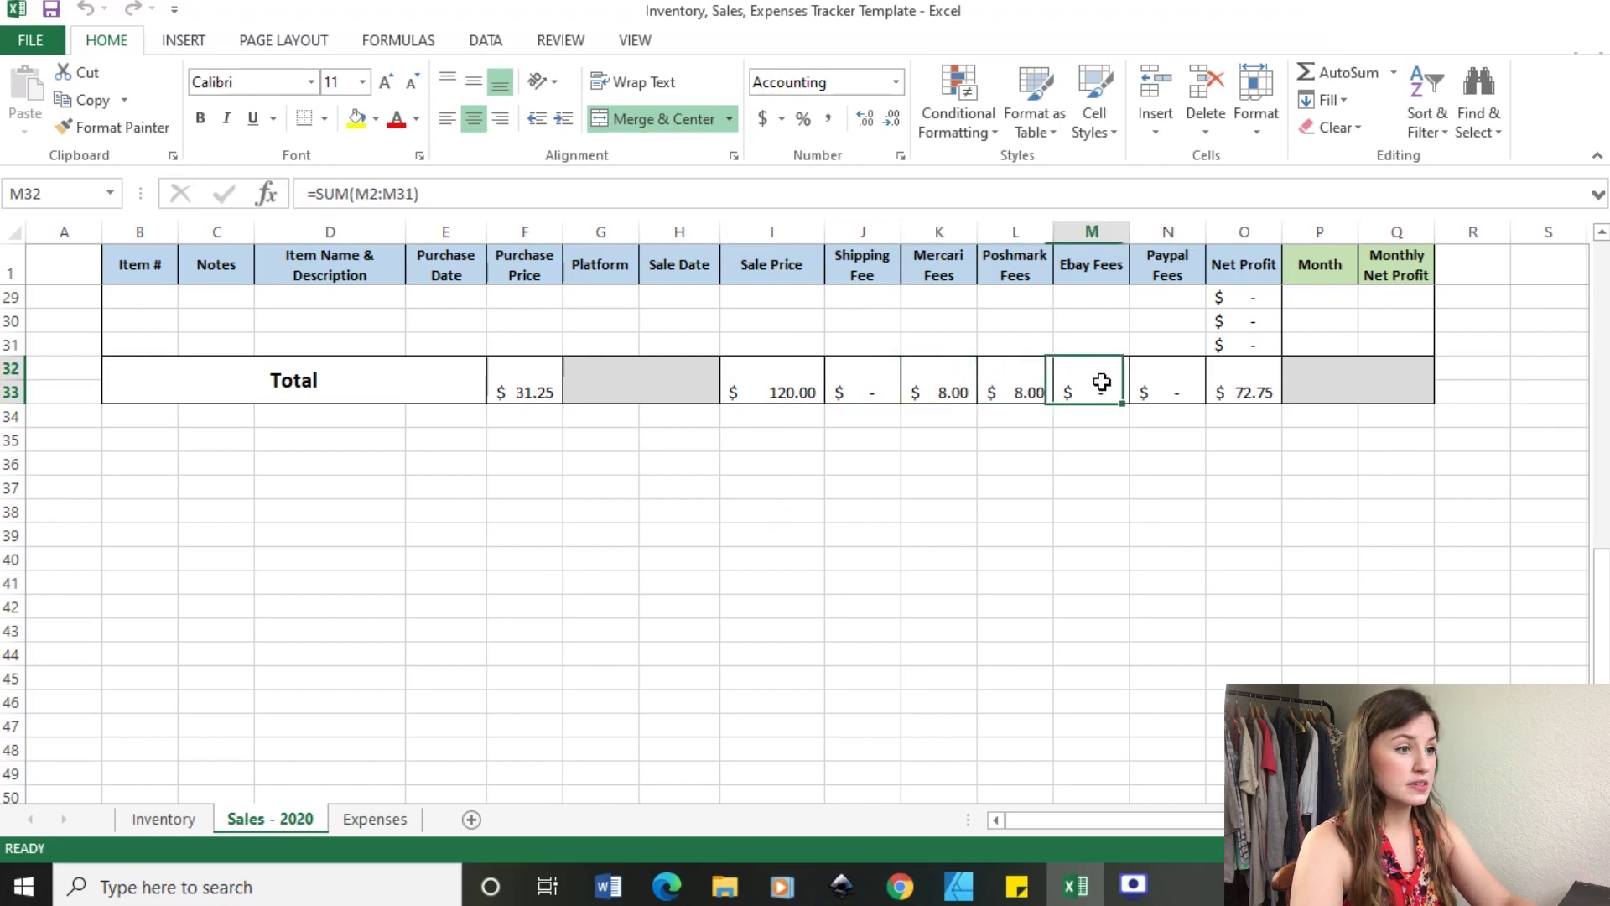
left_click(1161, 382)
left_click(1251, 379)
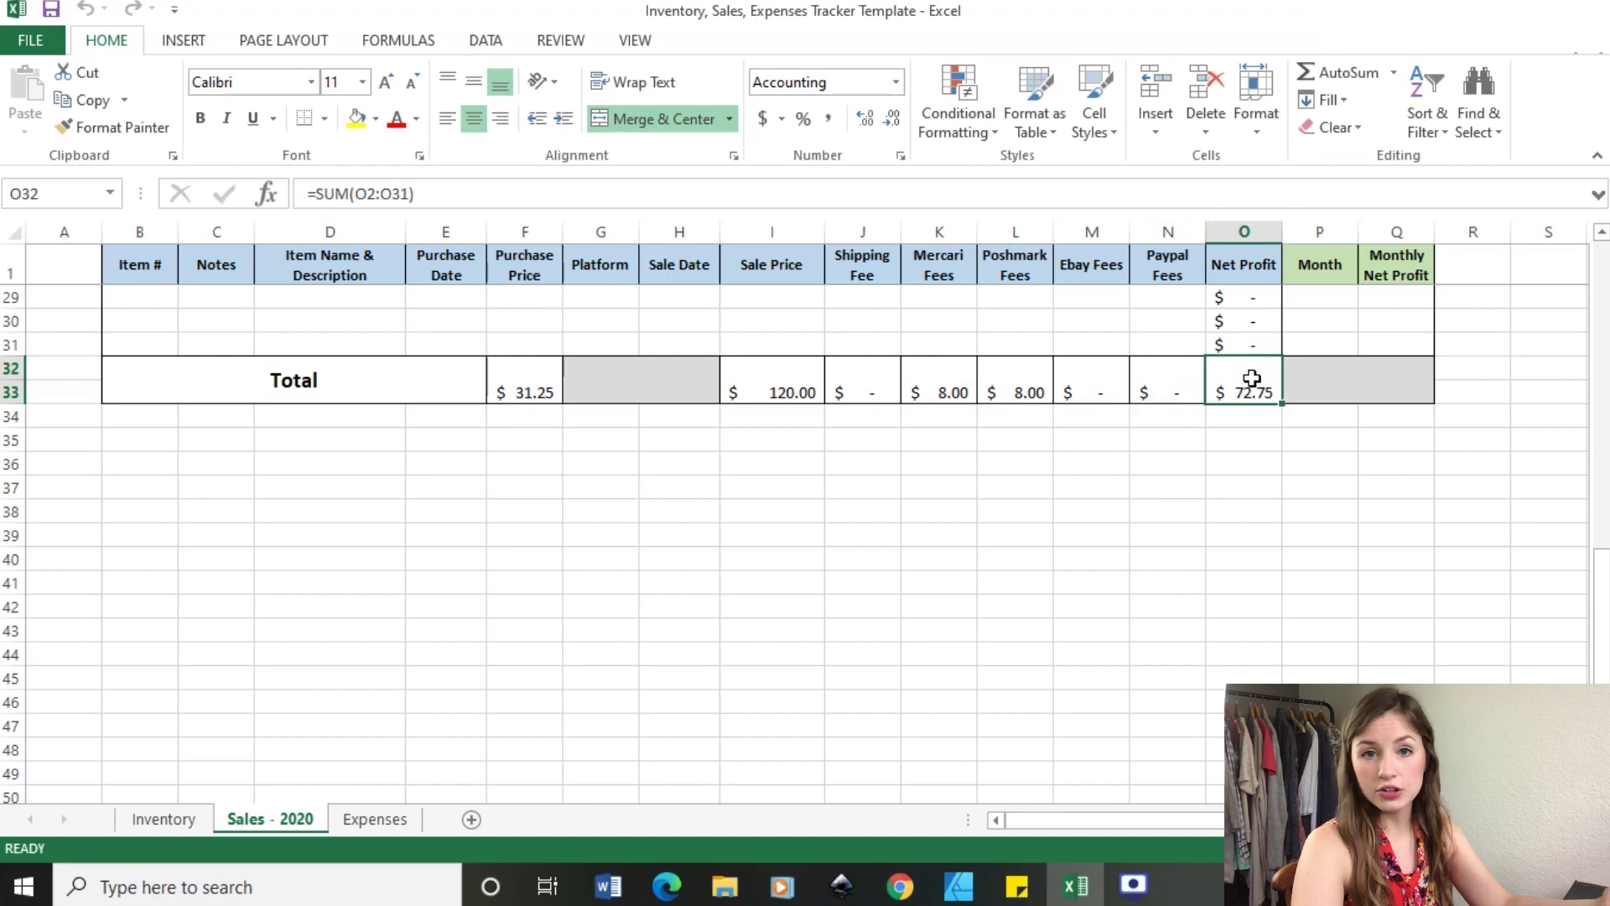
Replace the Month 1 label in cell P16 with July.
scroll(1196, 494, "up", 10)
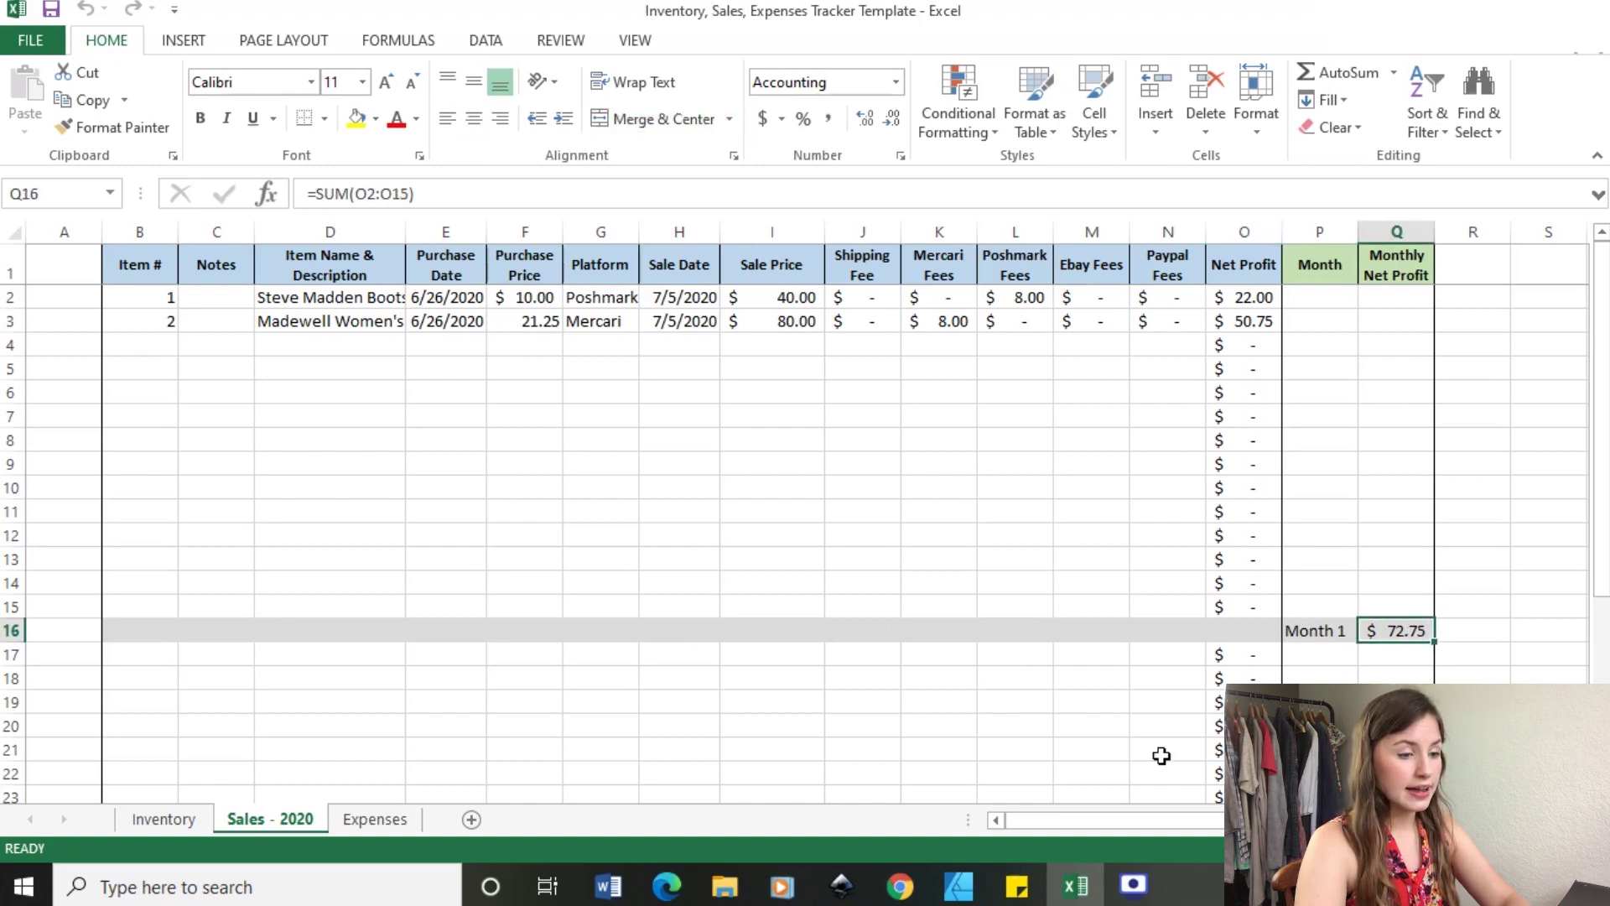
left_click(1317, 630)
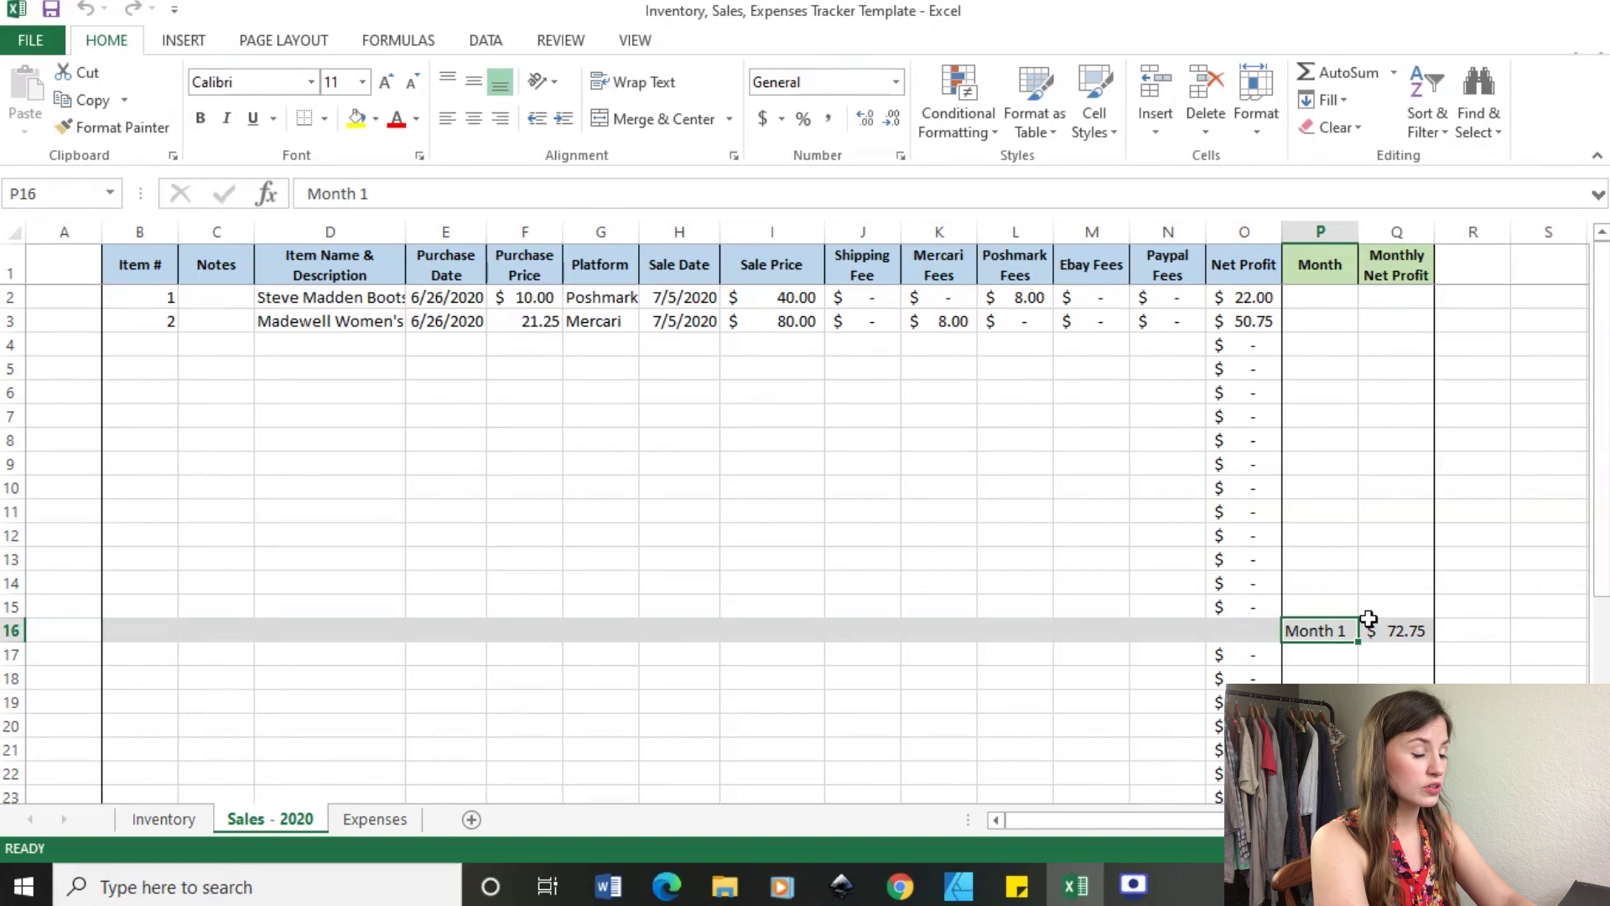
type("July")
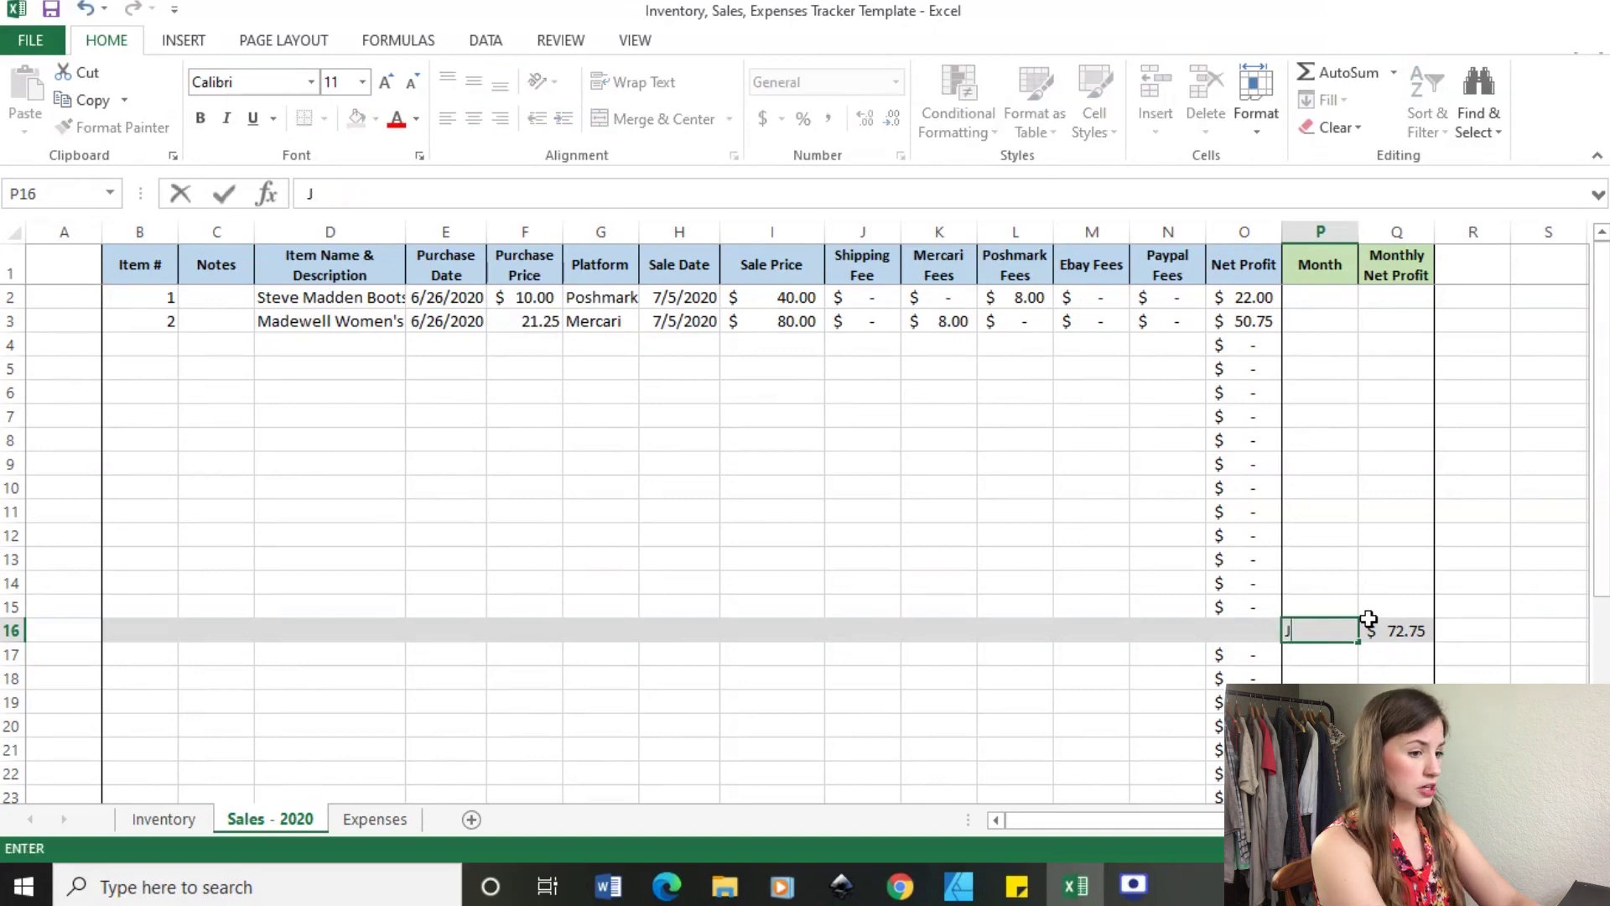
left_click(1494, 573)
Examine the monthly net profit formula for July in Q16 and the net profit cells in rows 2 to 15 that feed it.
left_click(1339, 310)
left_click_drag(1396, 306, 1400, 609)
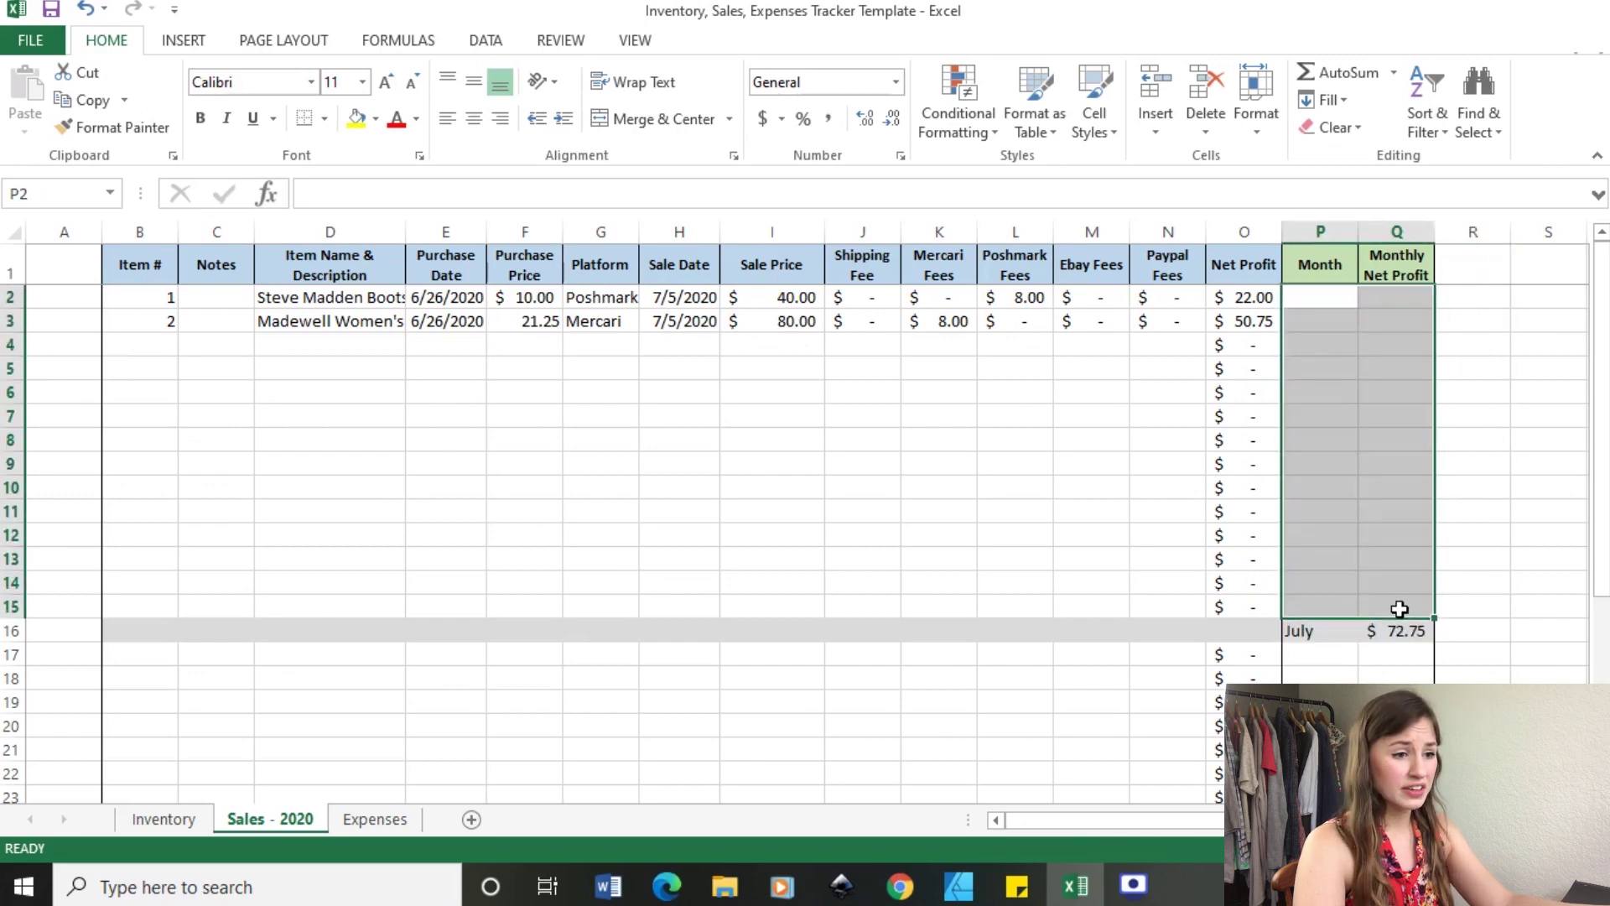
left_click(1539, 458)
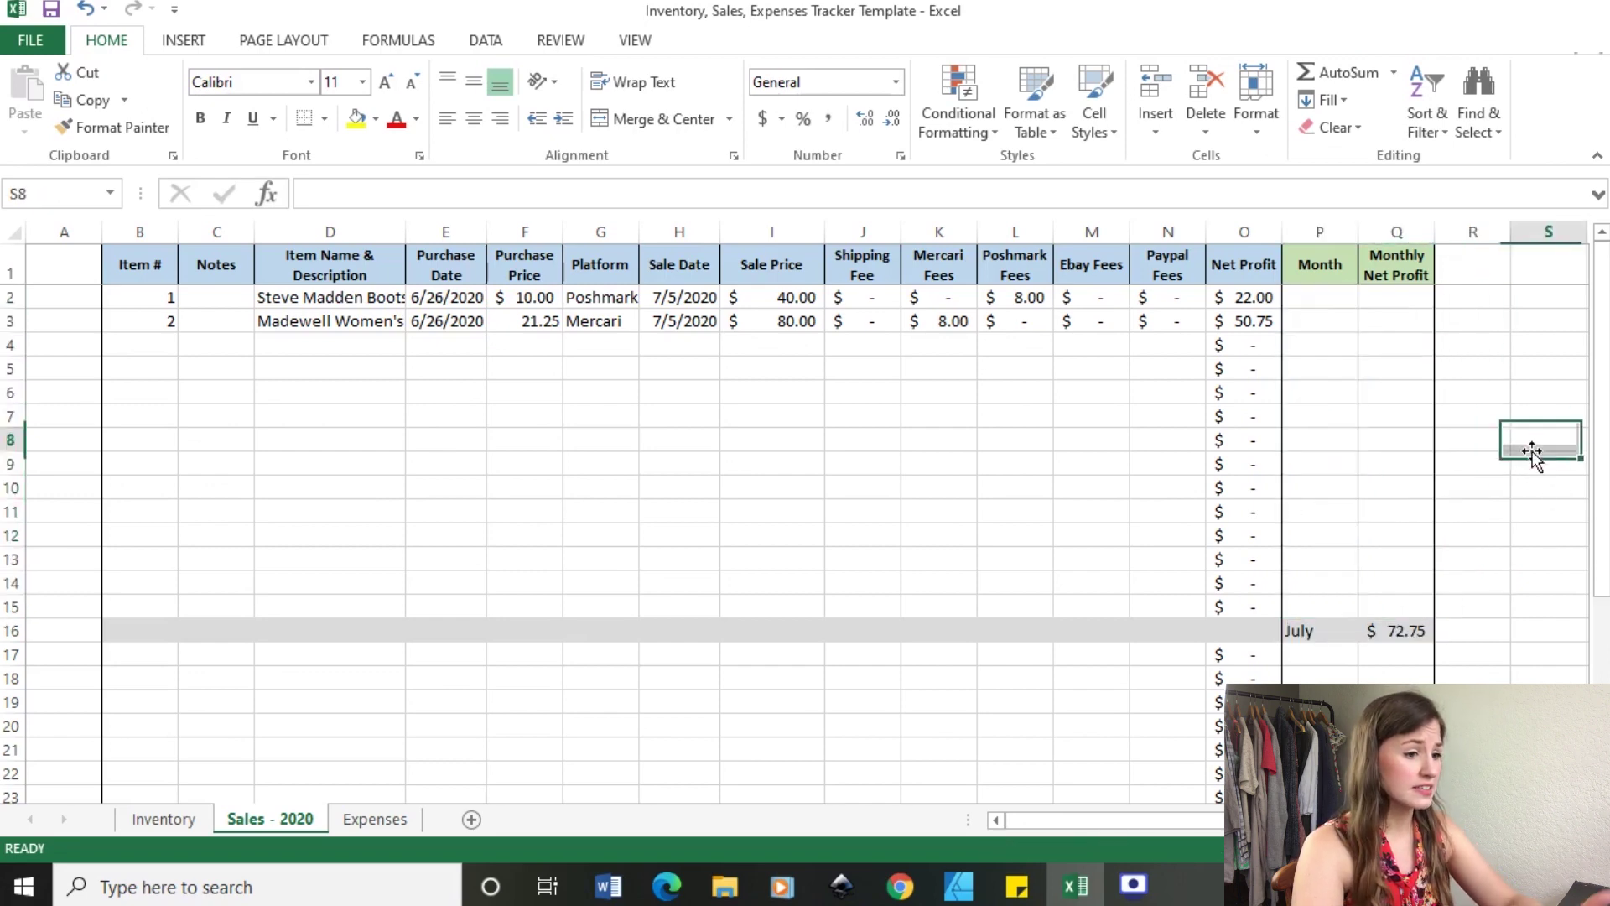
left_click(1394, 631)
left_click(1472, 559)
left_click(1402, 630)
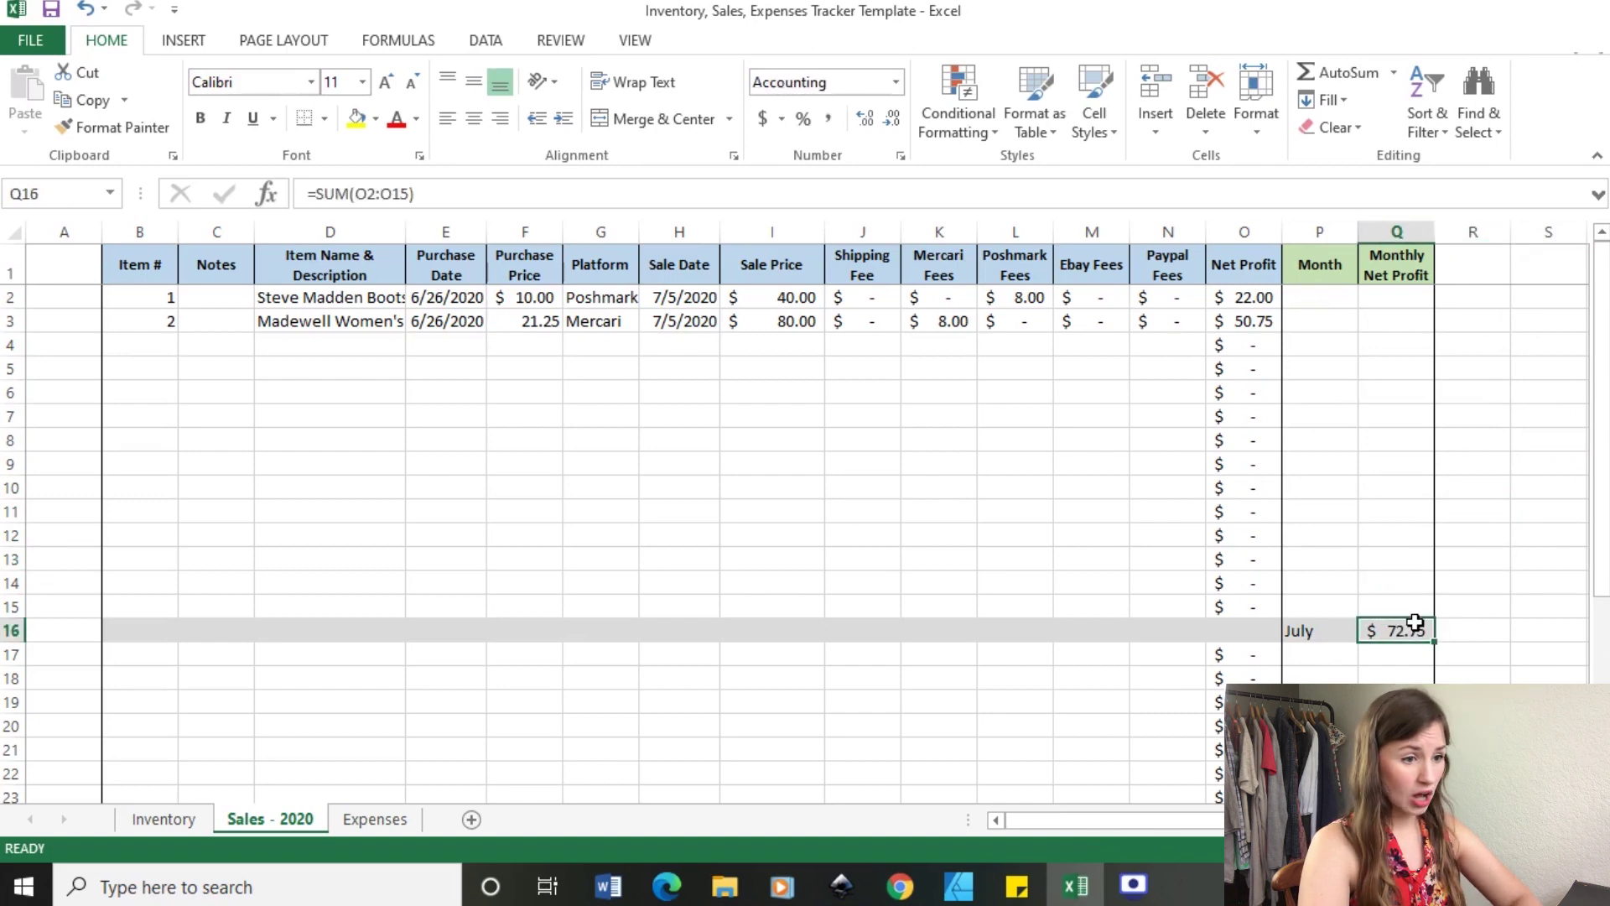
left_click_drag(1242, 301, 1261, 596)
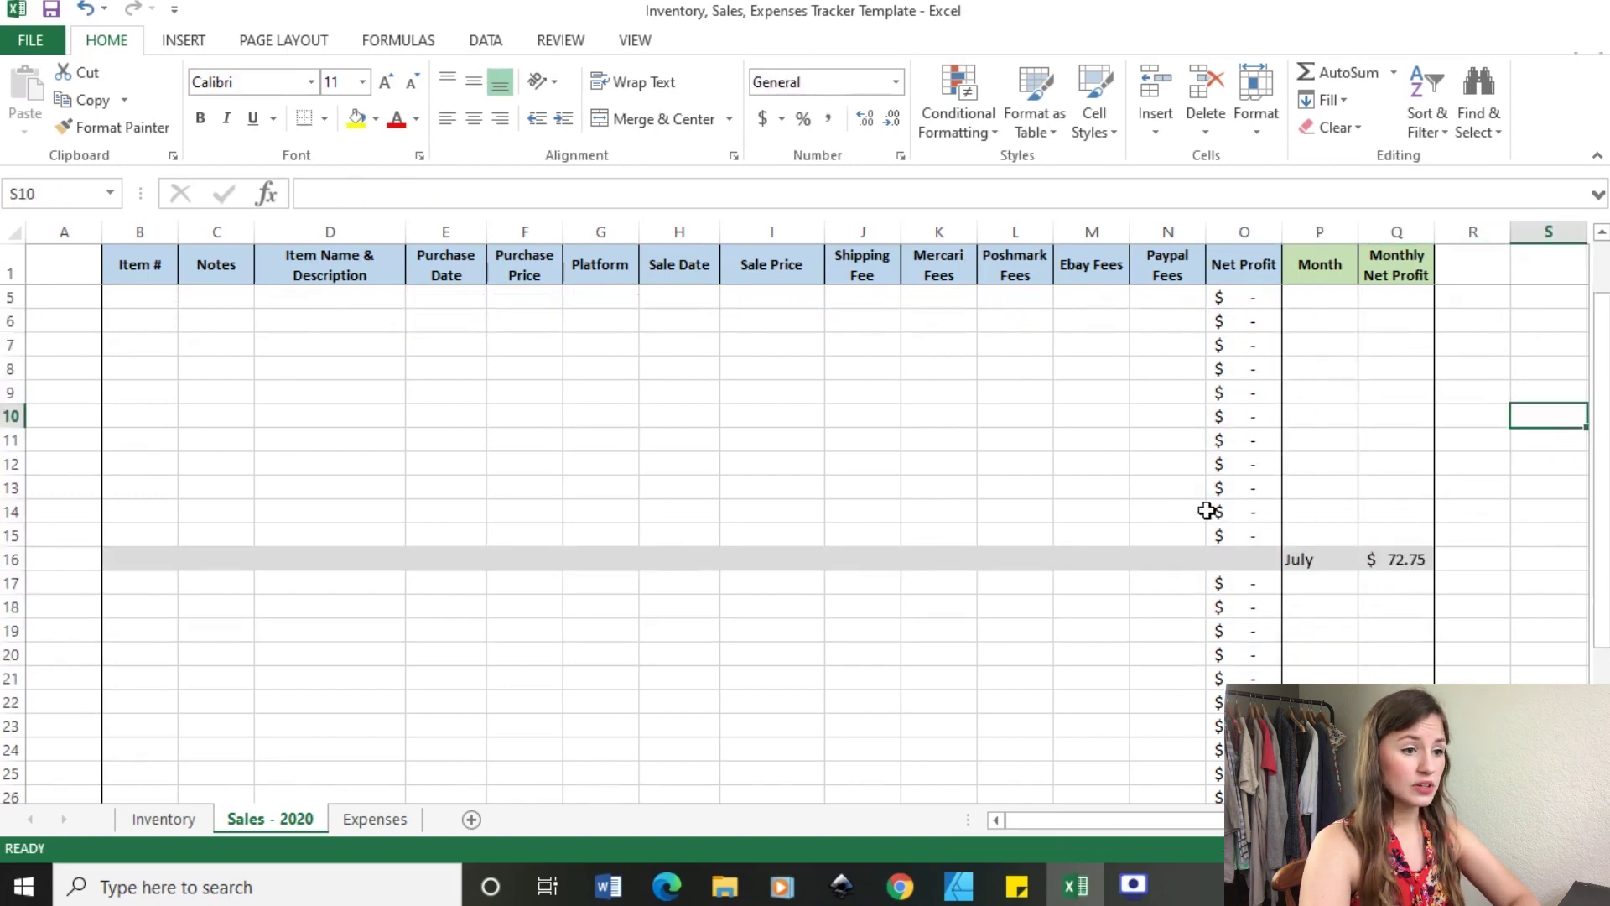
Fill the item numbers down from B3 to B15 as a series, numbering the rows 2 to 14.
scroll(1386, 560, "up", 1)
left_click(135, 343)
left_click(149, 321)
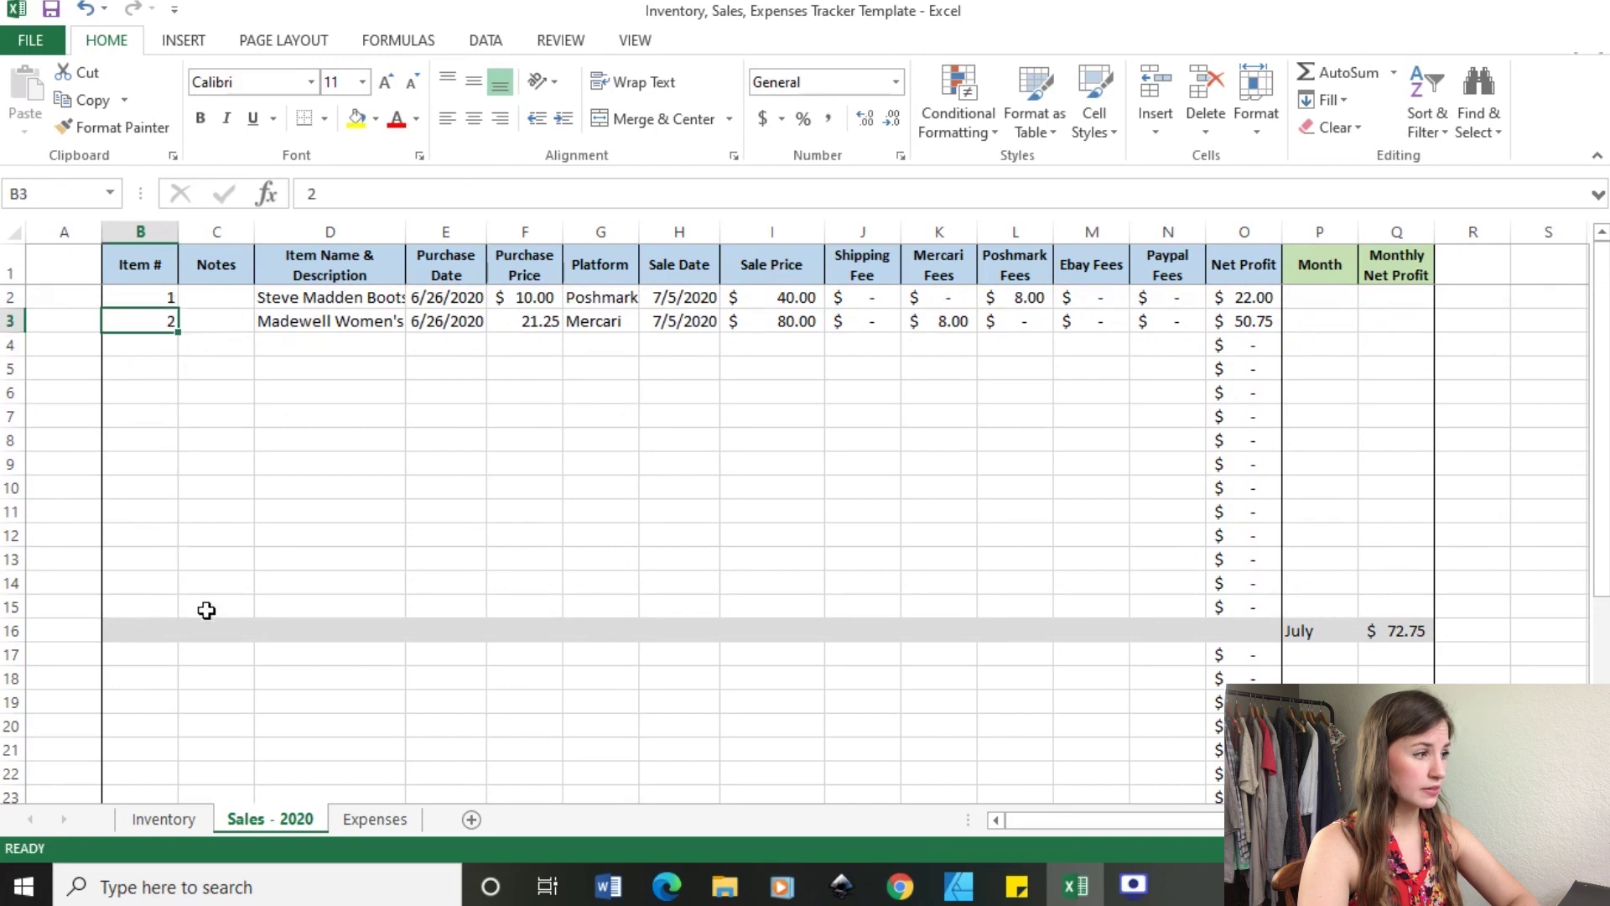
left_click_drag(182, 333, 159, 611)
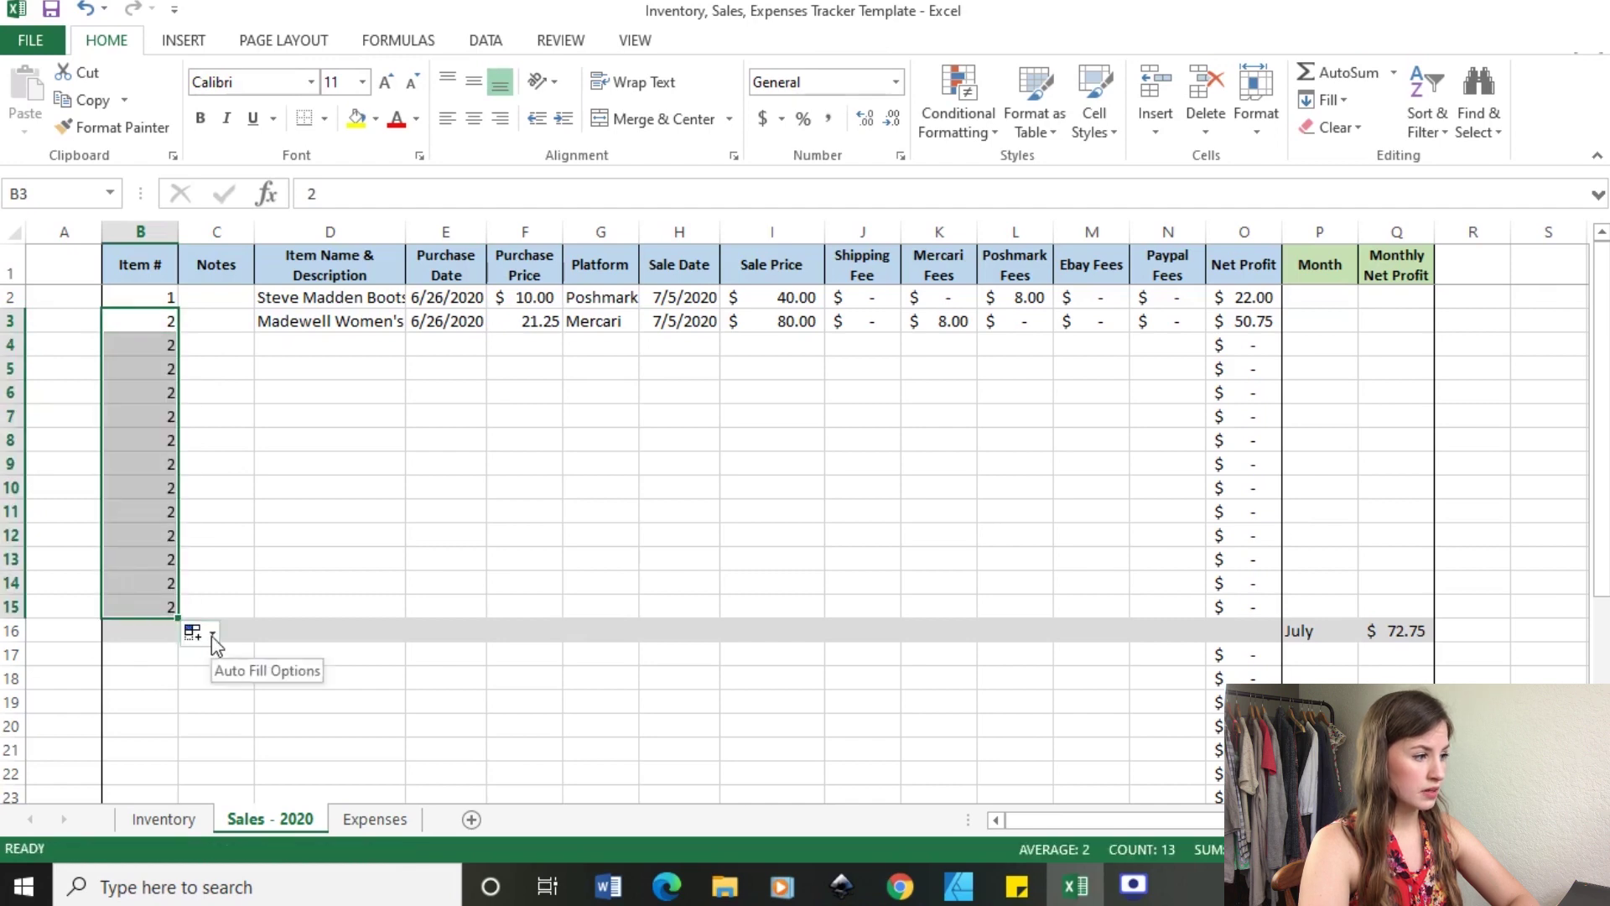
left_click(212, 636)
left_click(205, 688)
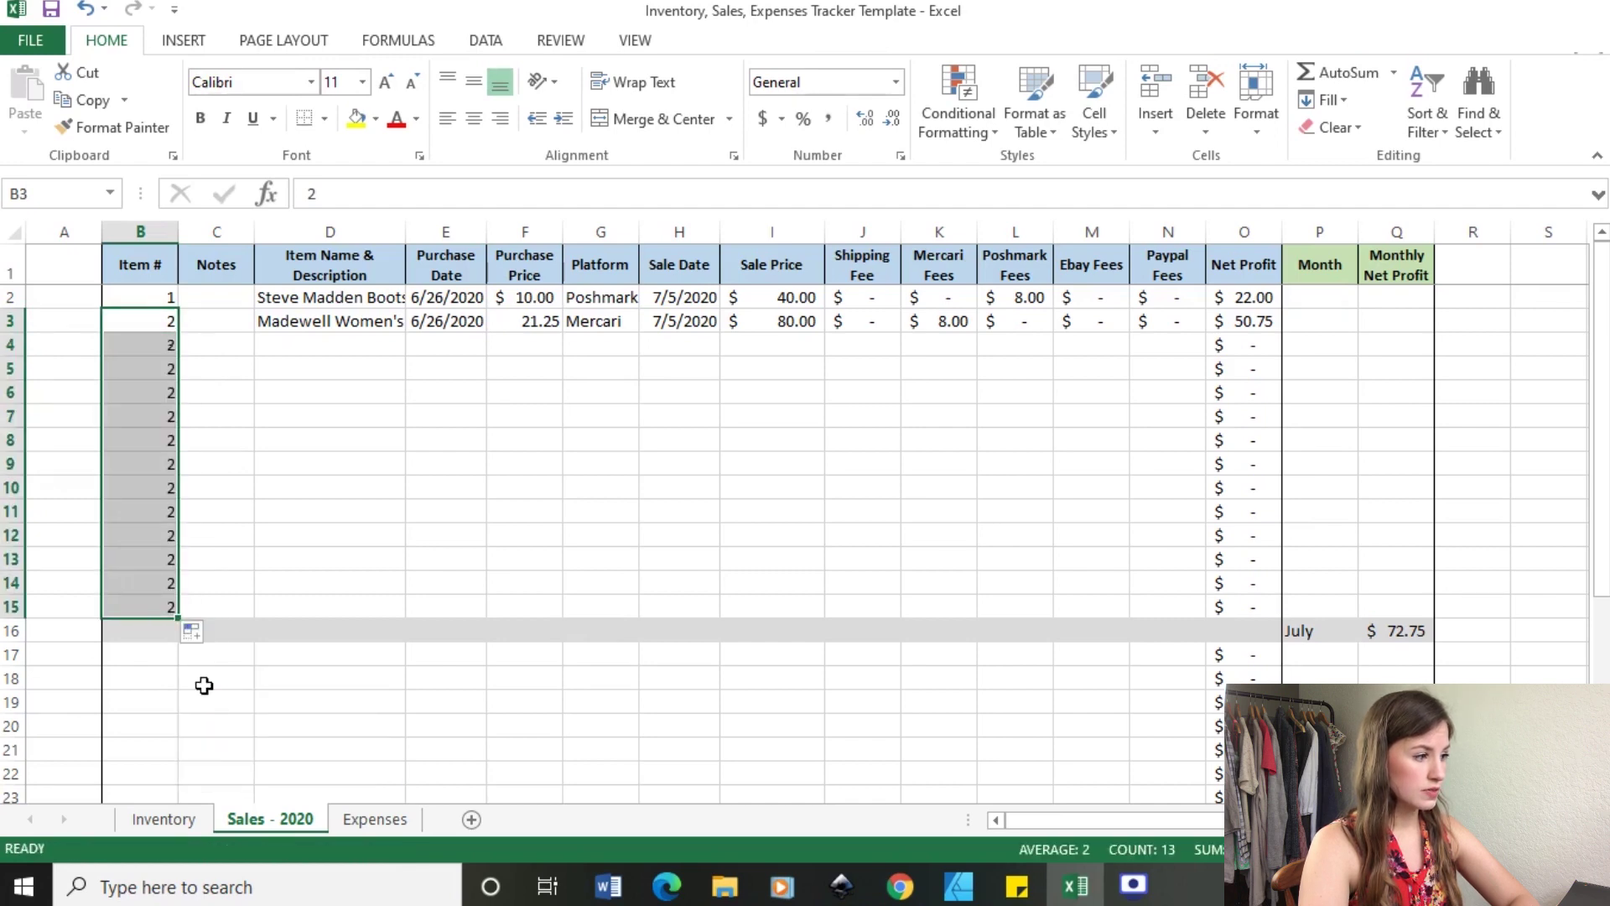
left_click(452, 612)
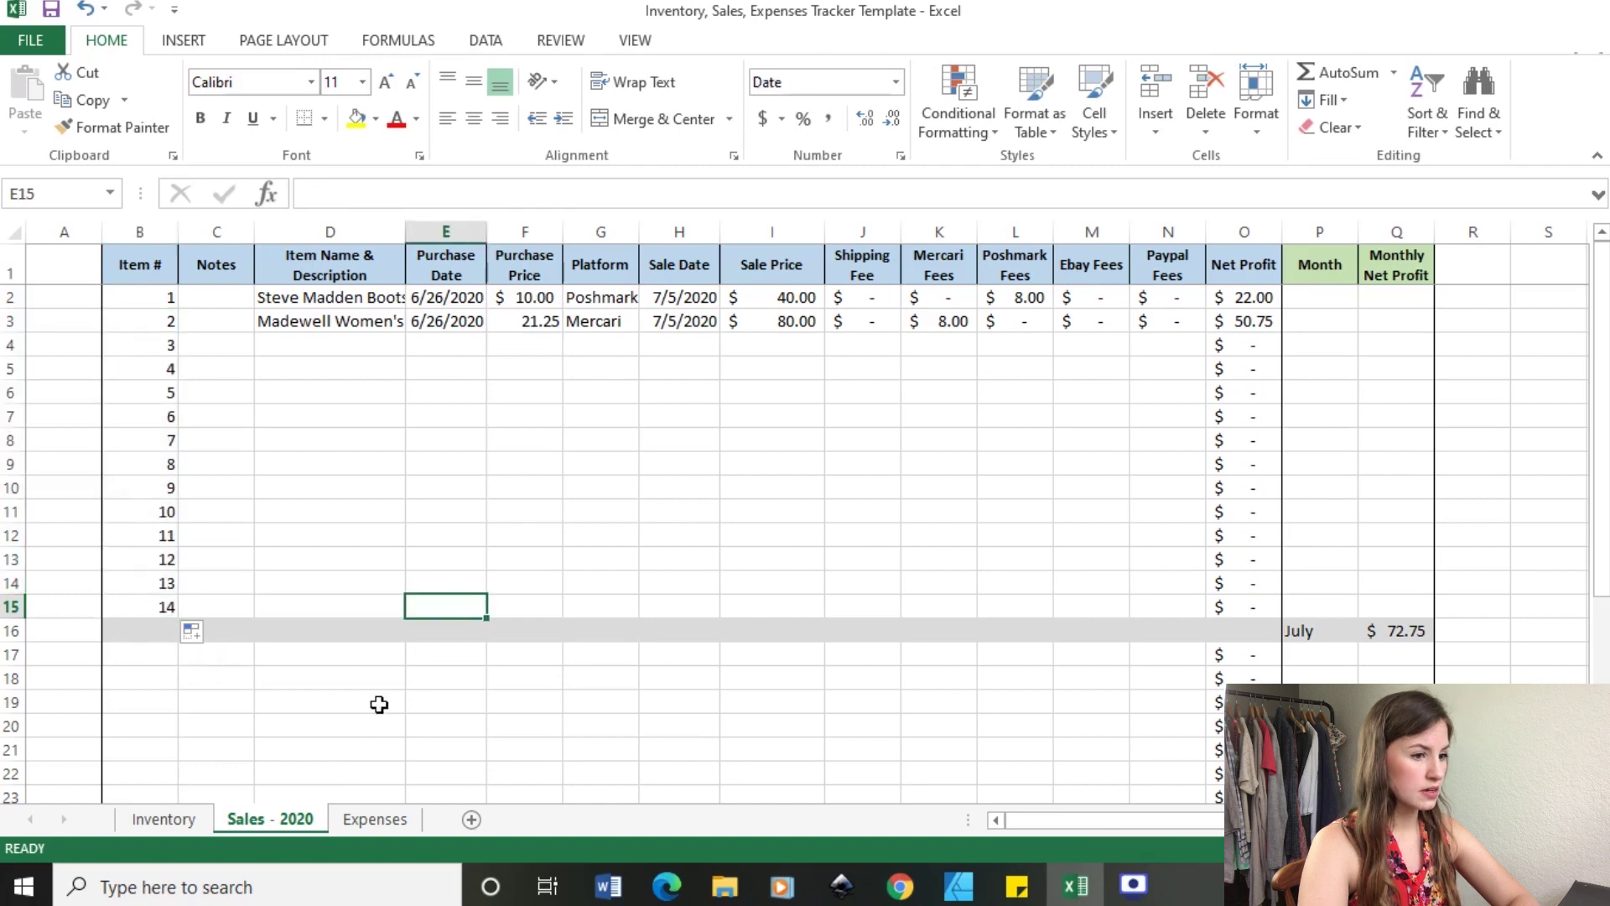
Clear item number 14 from cell B15.
left_click(147, 605)
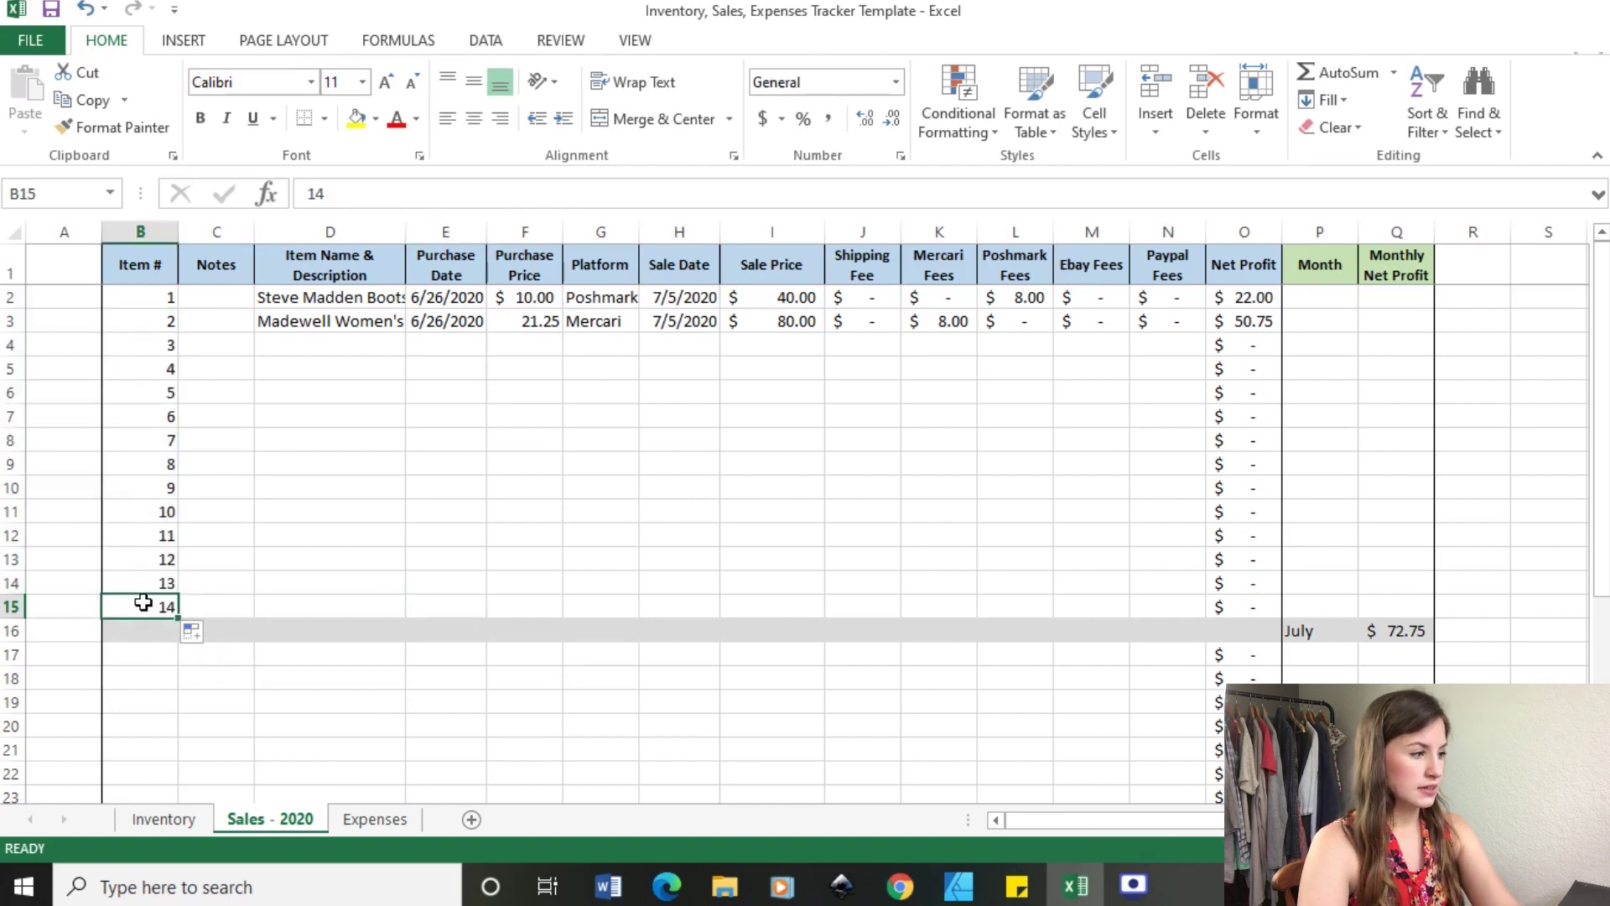
key("Delete")
left_click(349, 624)
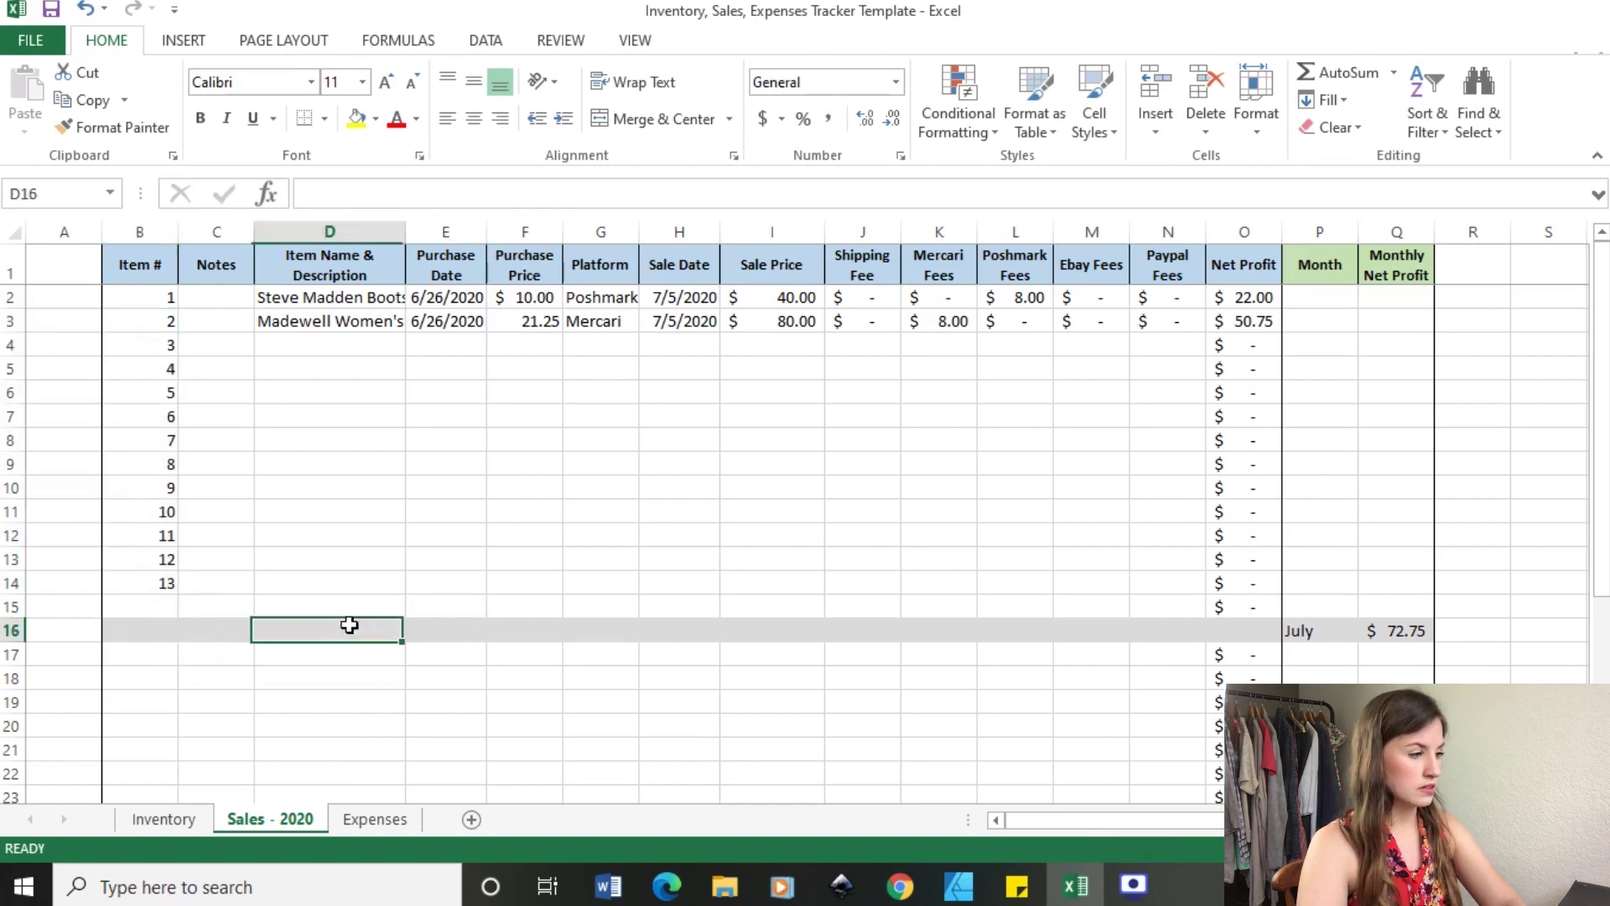
Insert an entire new row at row 15, above the last blank row of the July section.
left_click(152, 607)
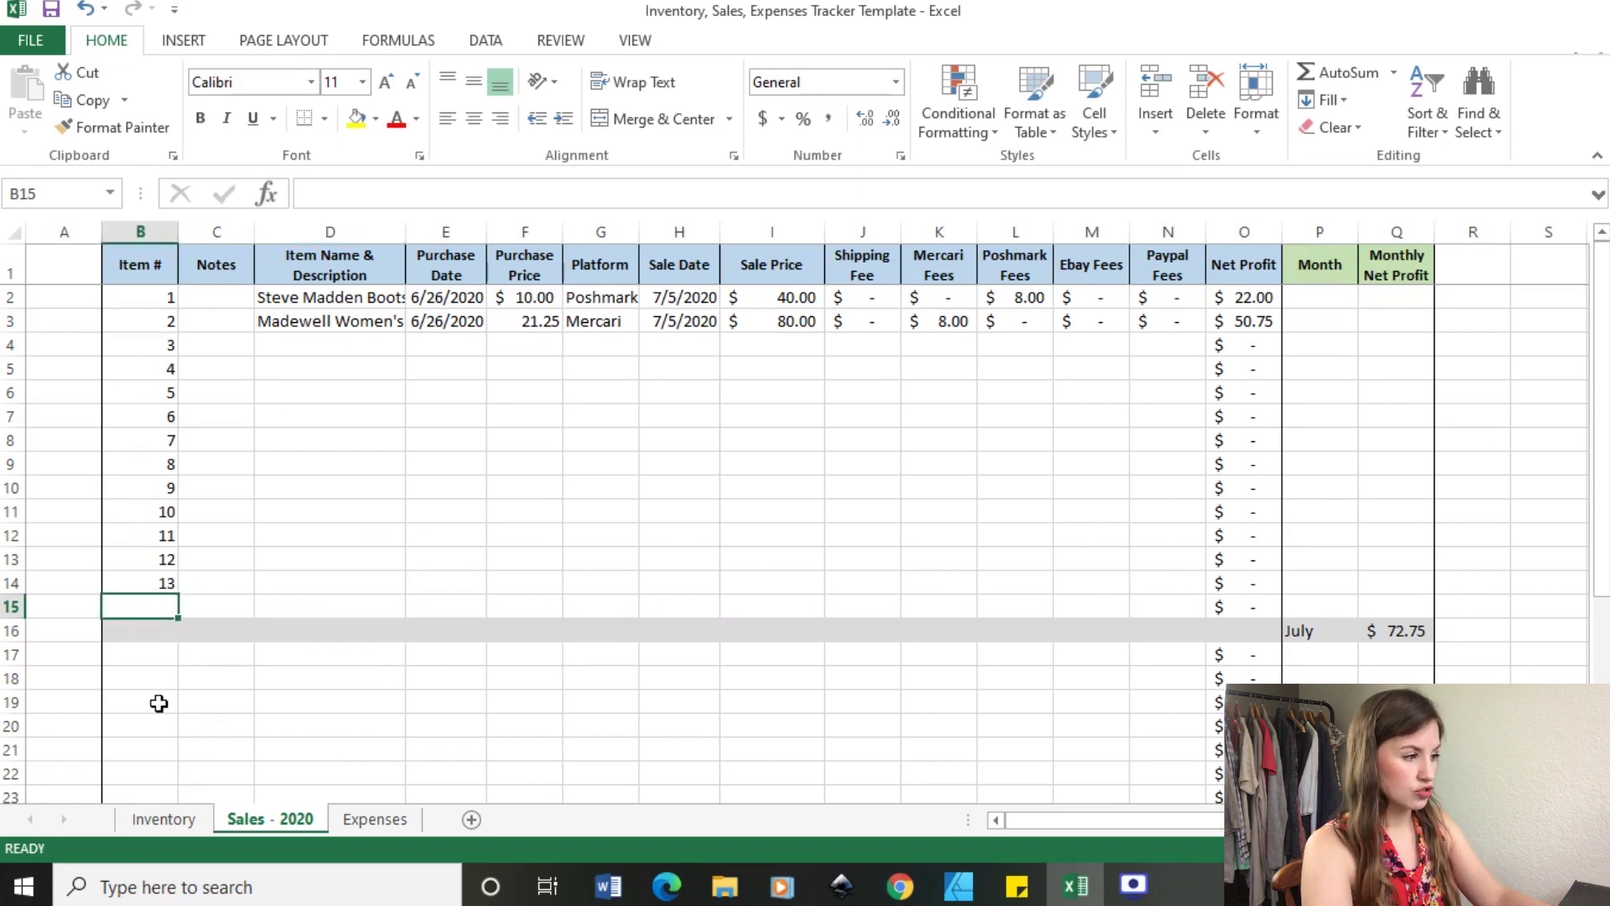
key("ctrl+shift+plus")
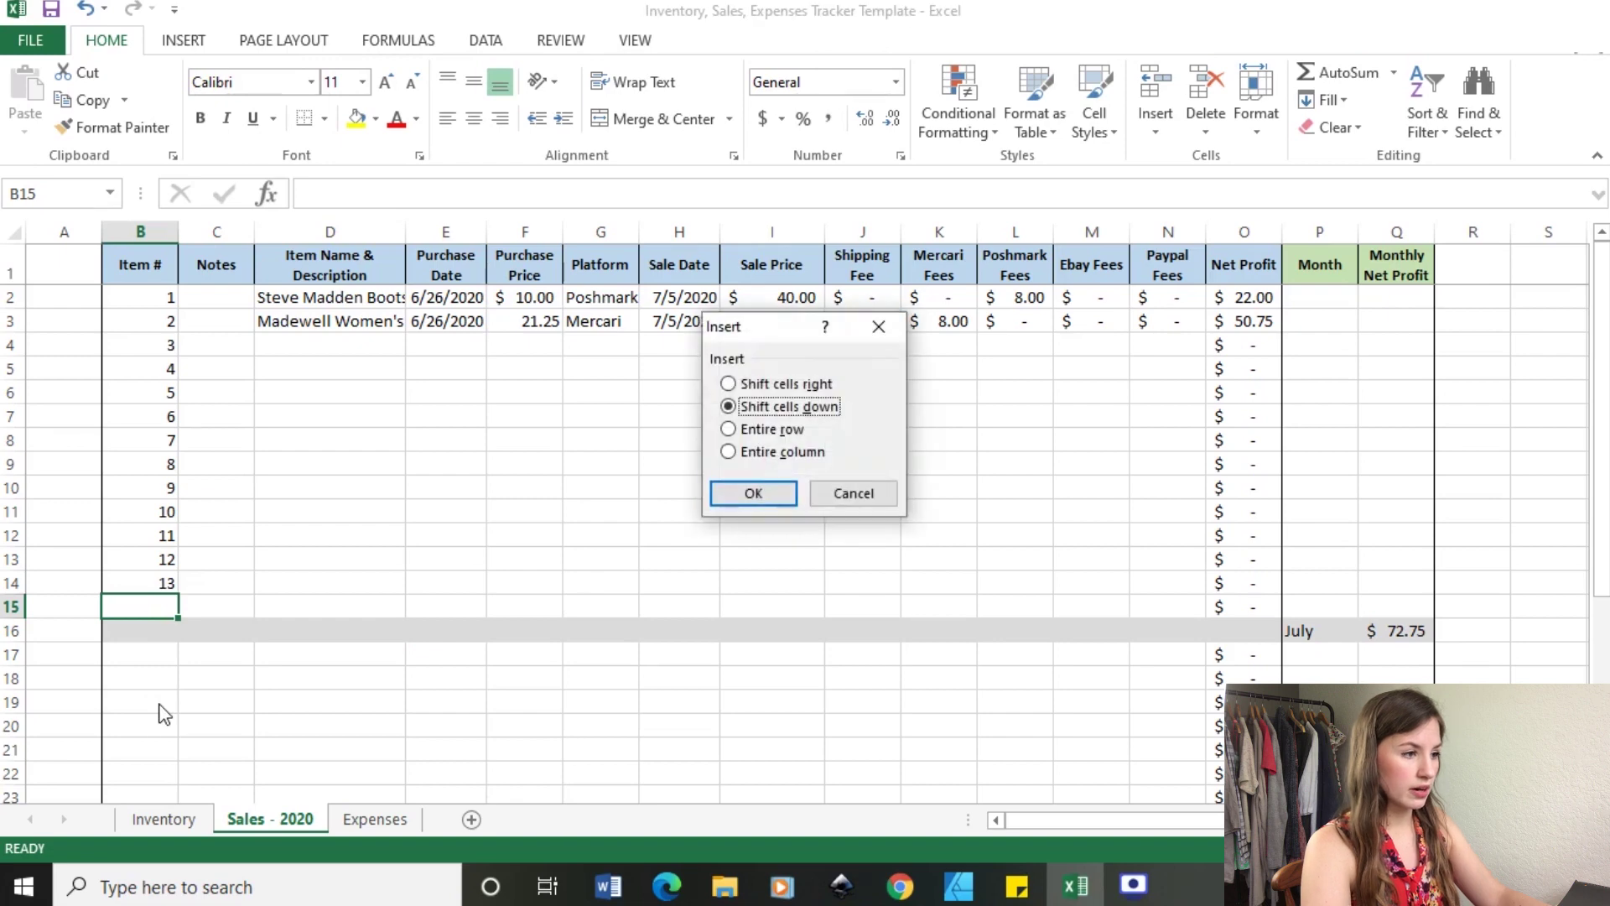
key("r")
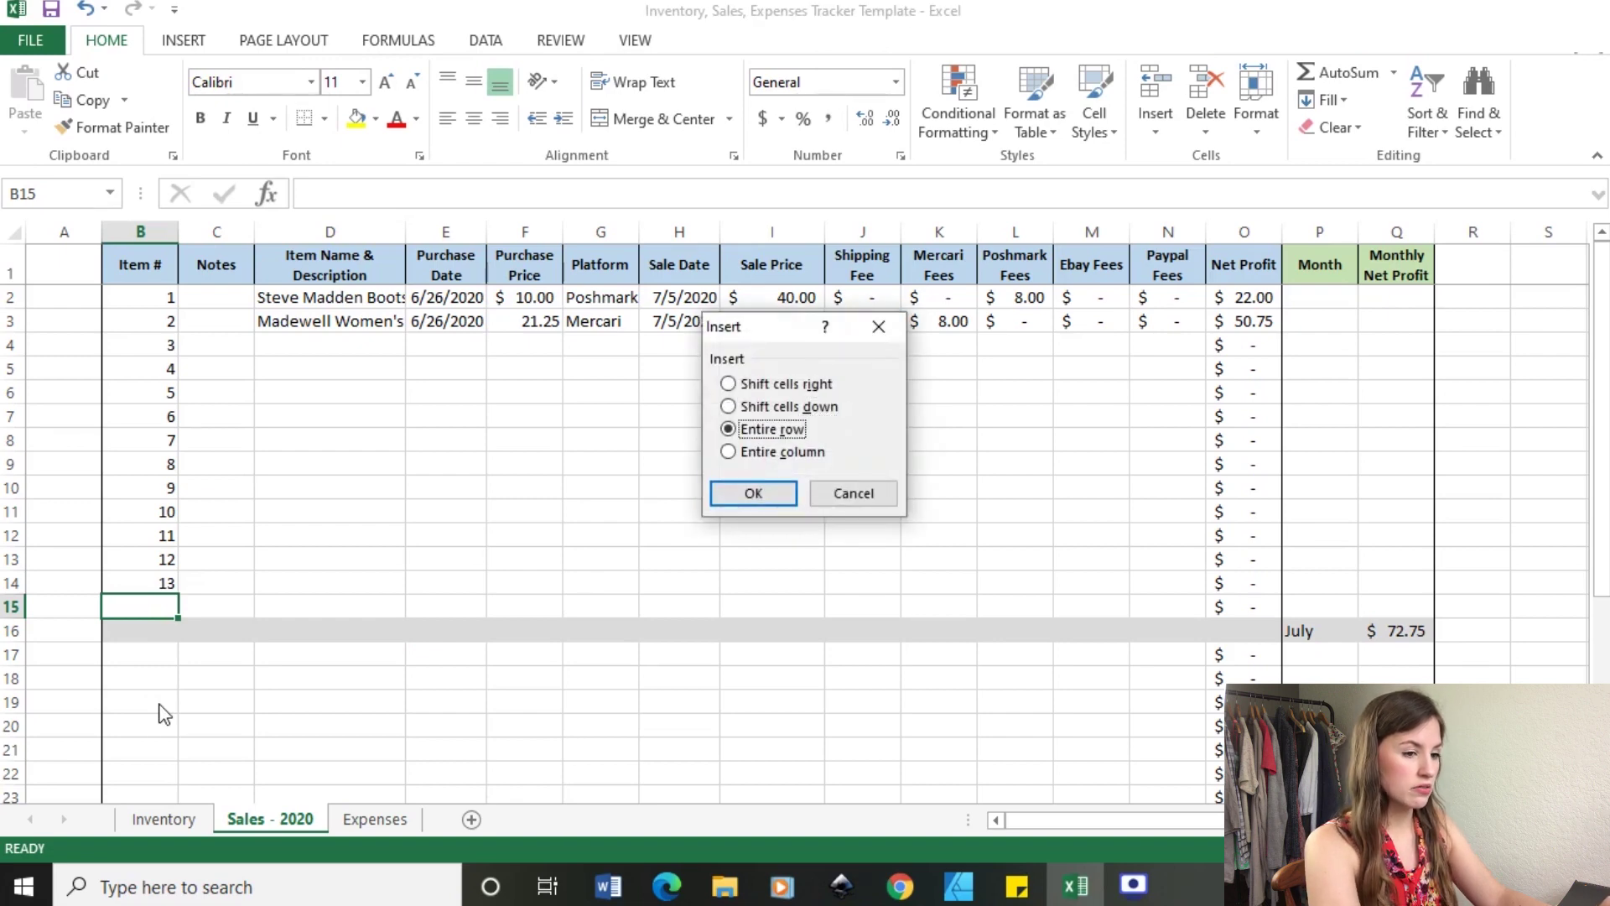
key("Return")
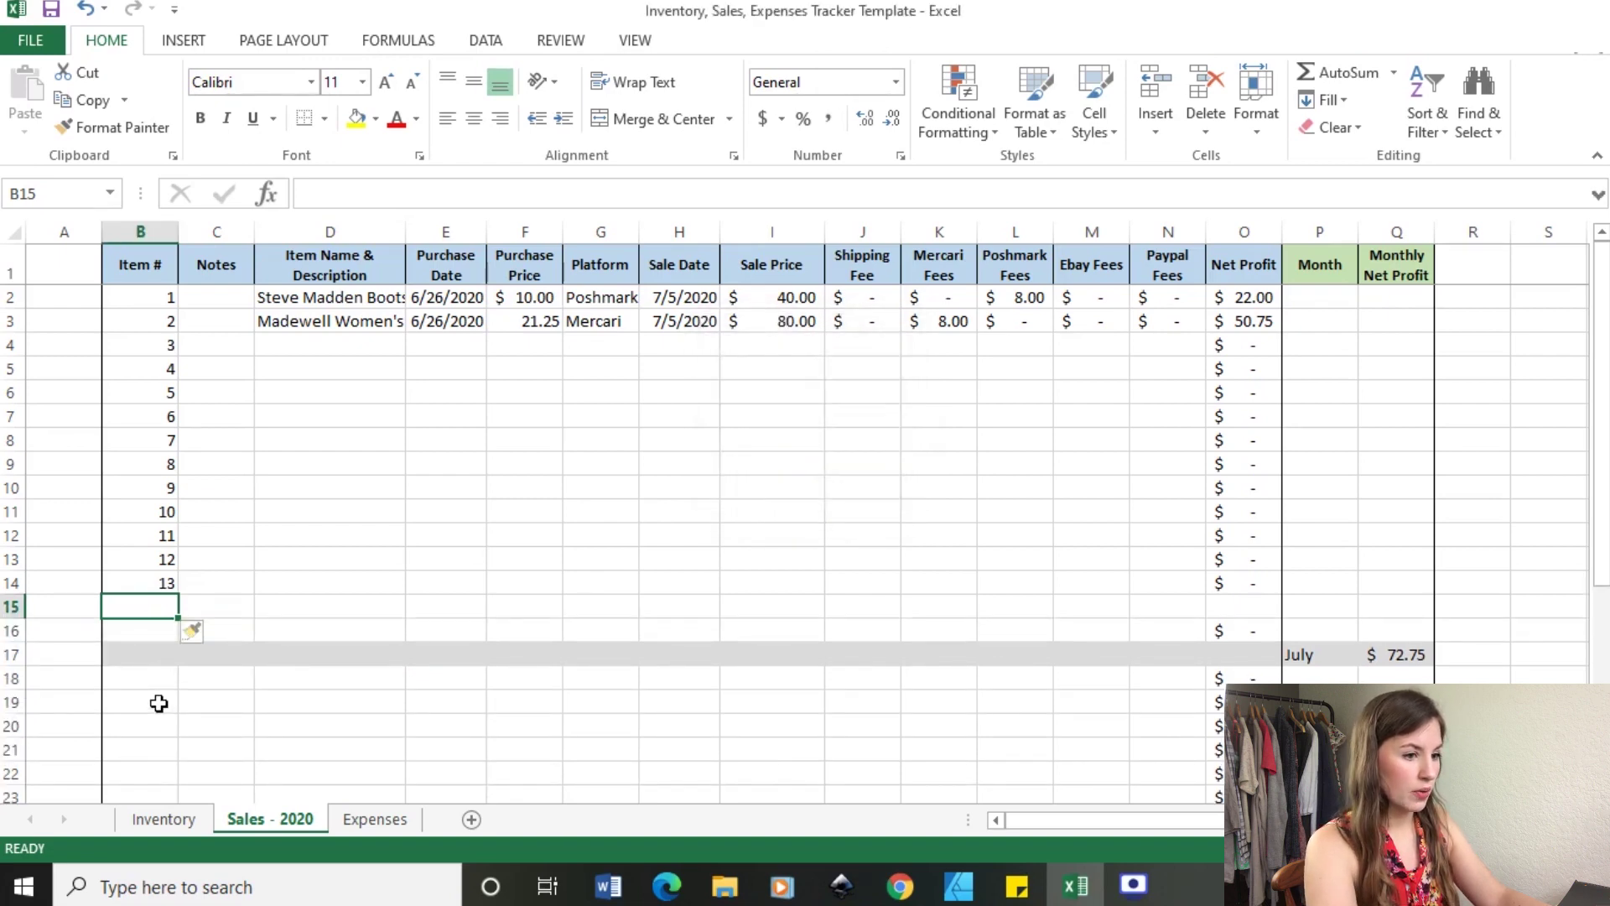
Insert five more entire rows at row 15, below item 13 in the July section.
key("ctrl+shift+plus")
key("r")
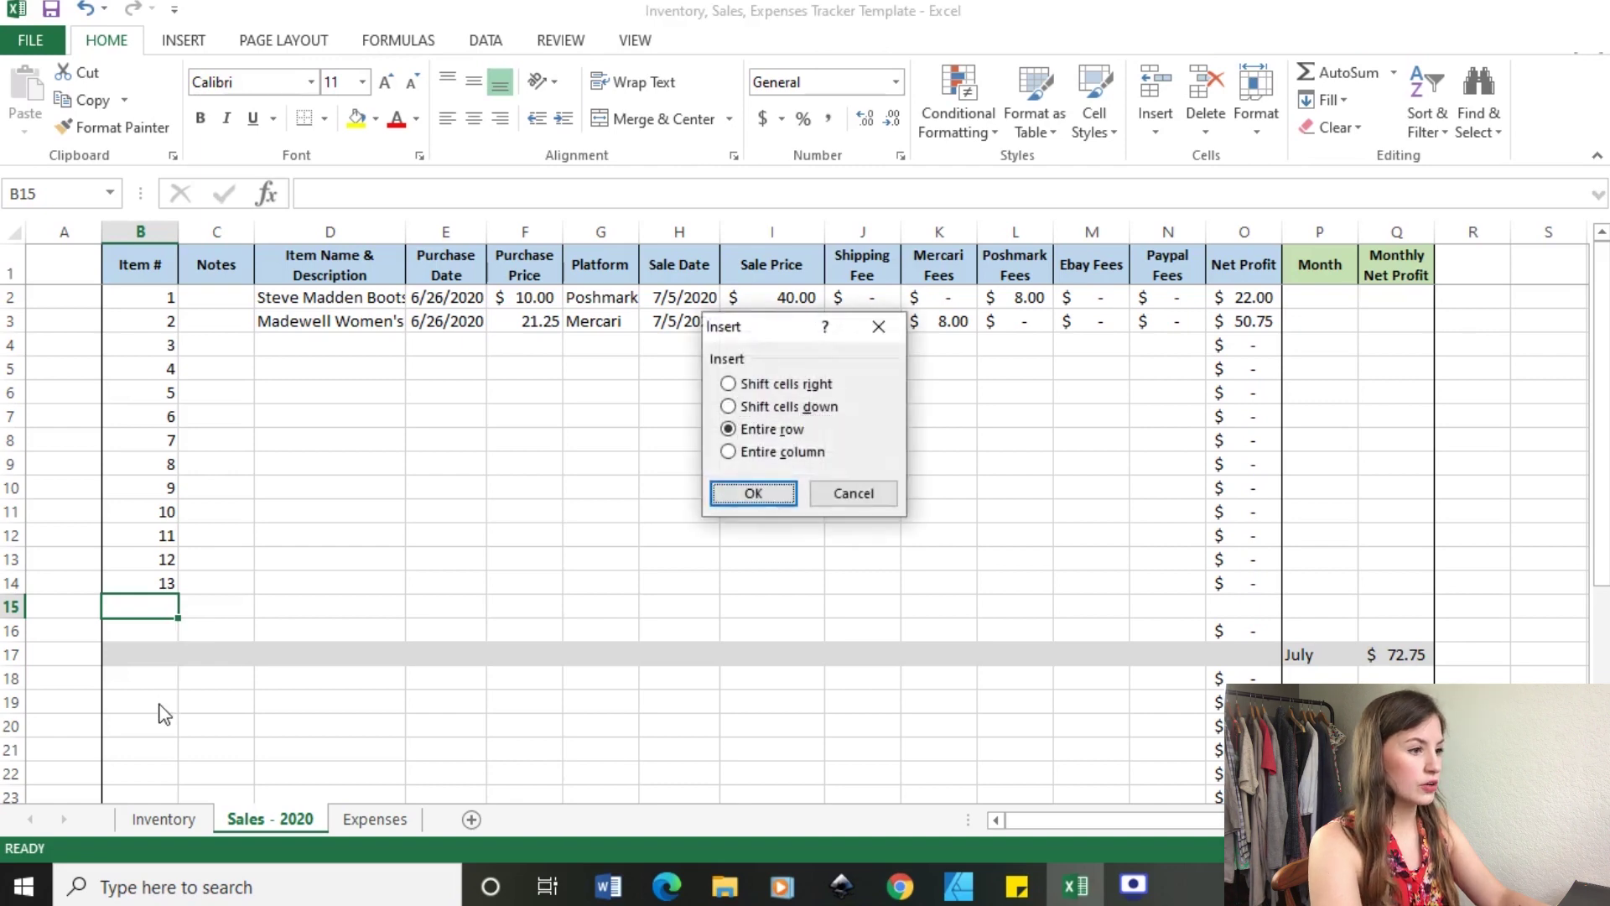
key("Return")
key("ctrl+shift+plus")
key("r")
key("Return")
key("ctrl+shift+plus")
key("r")
key("Return")
key("ctrl+shift+plus")
key("r")
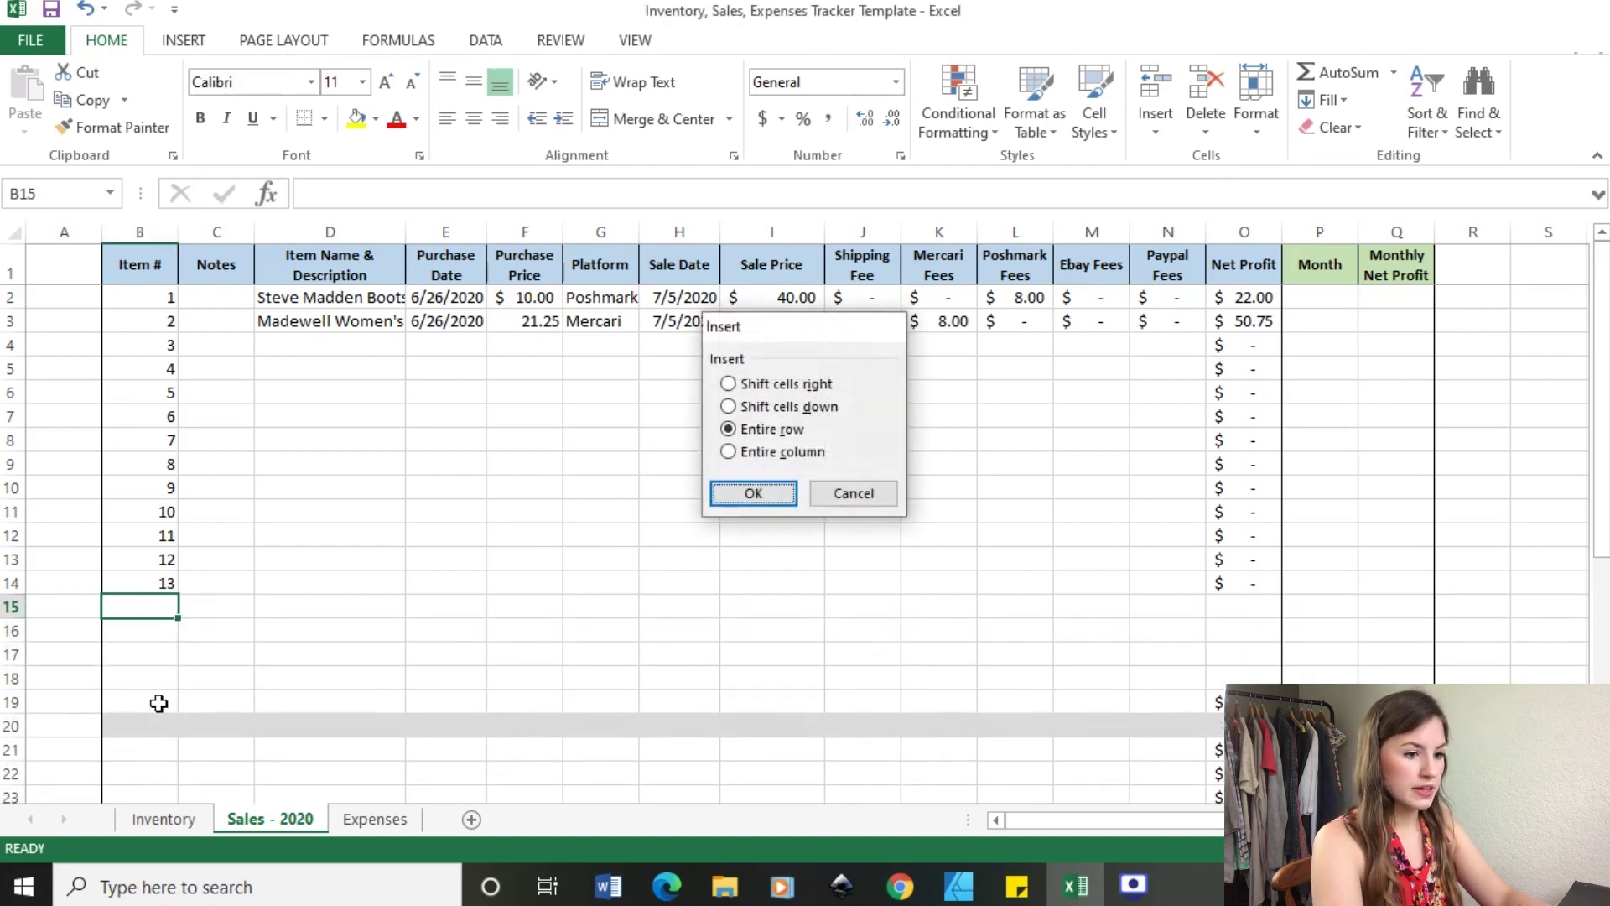
key("Return")
key("ctrl+shift+plus")
key("r")
key("Return")
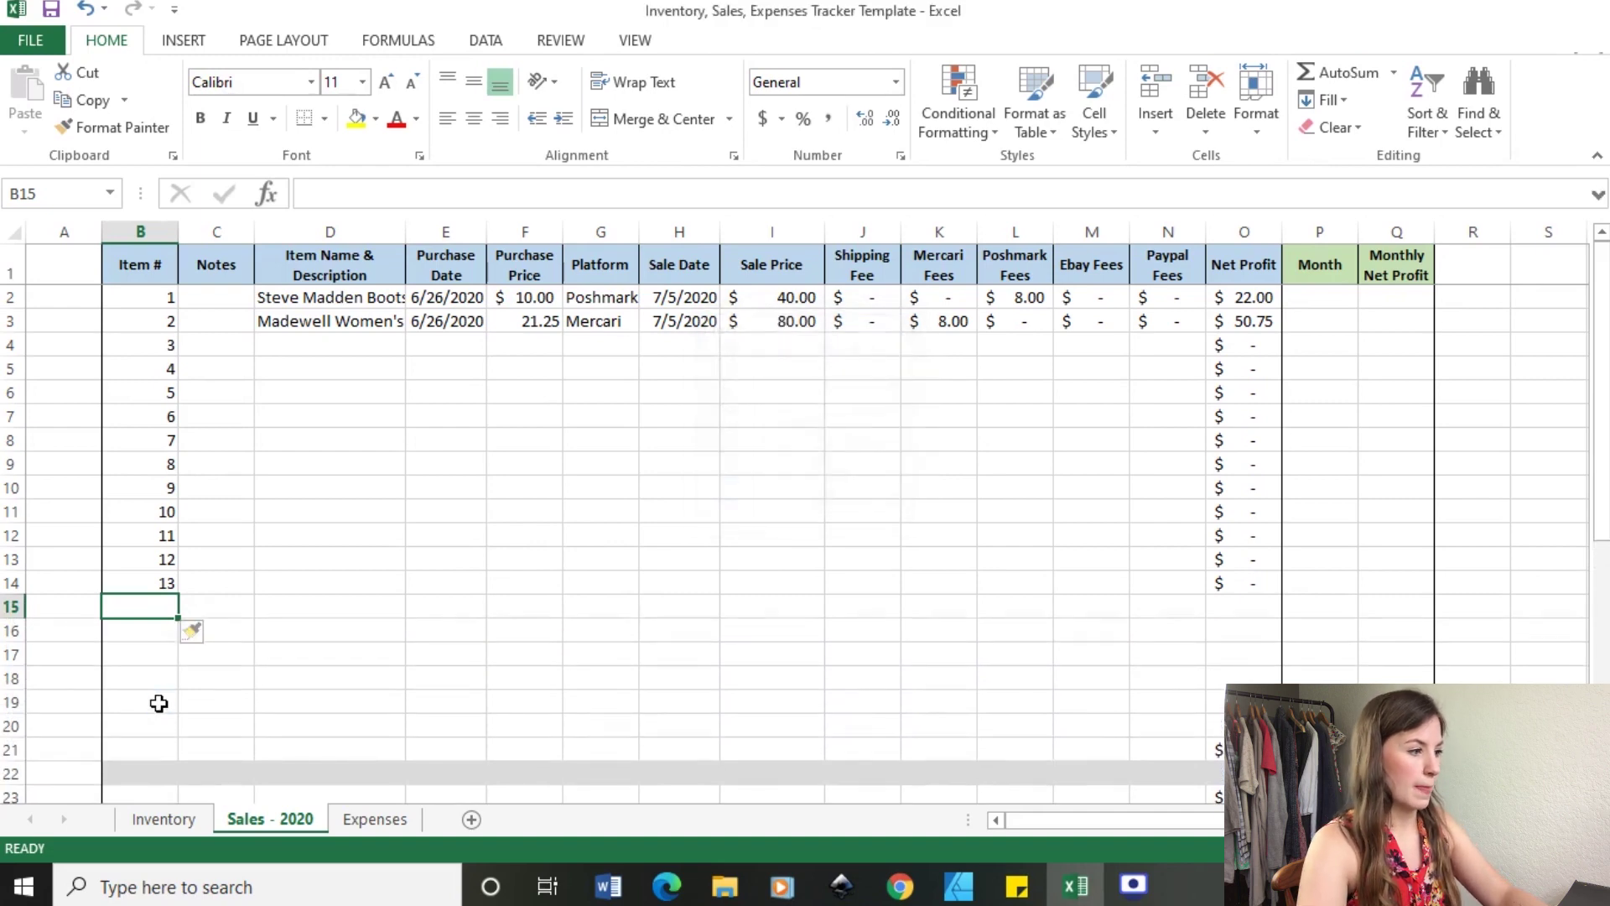
Fill the net profit formula from O14 down through O20 and check the copied formula in O15.
left_click(330, 701)
left_click_drag(1231, 608, 1213, 727)
left_click(1034, 651)
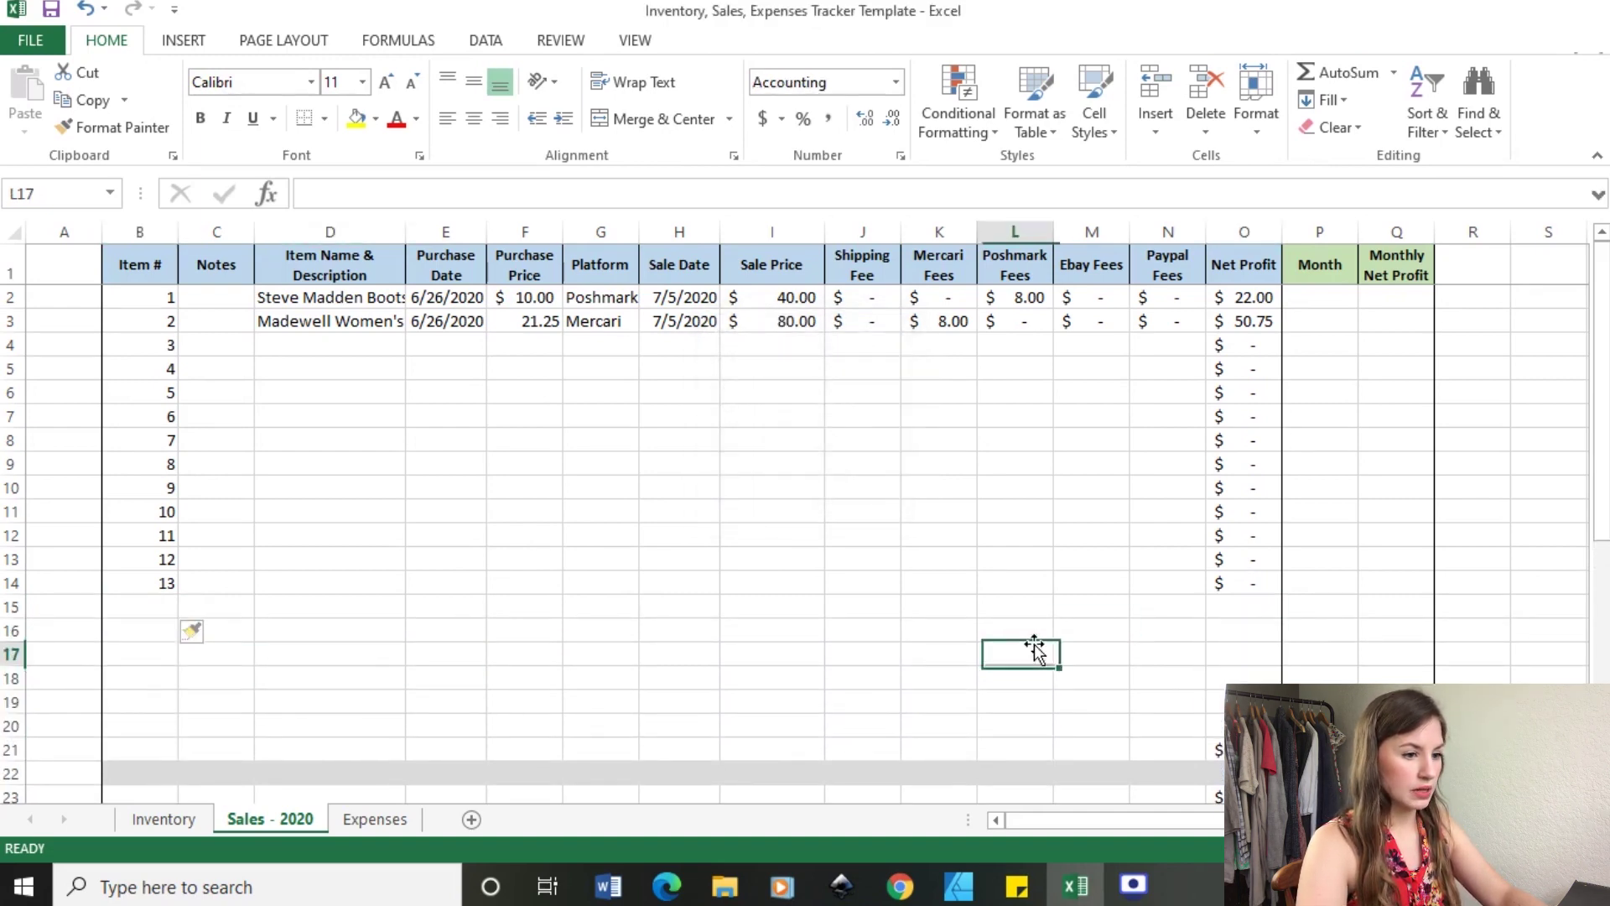
left_click(1268, 582)
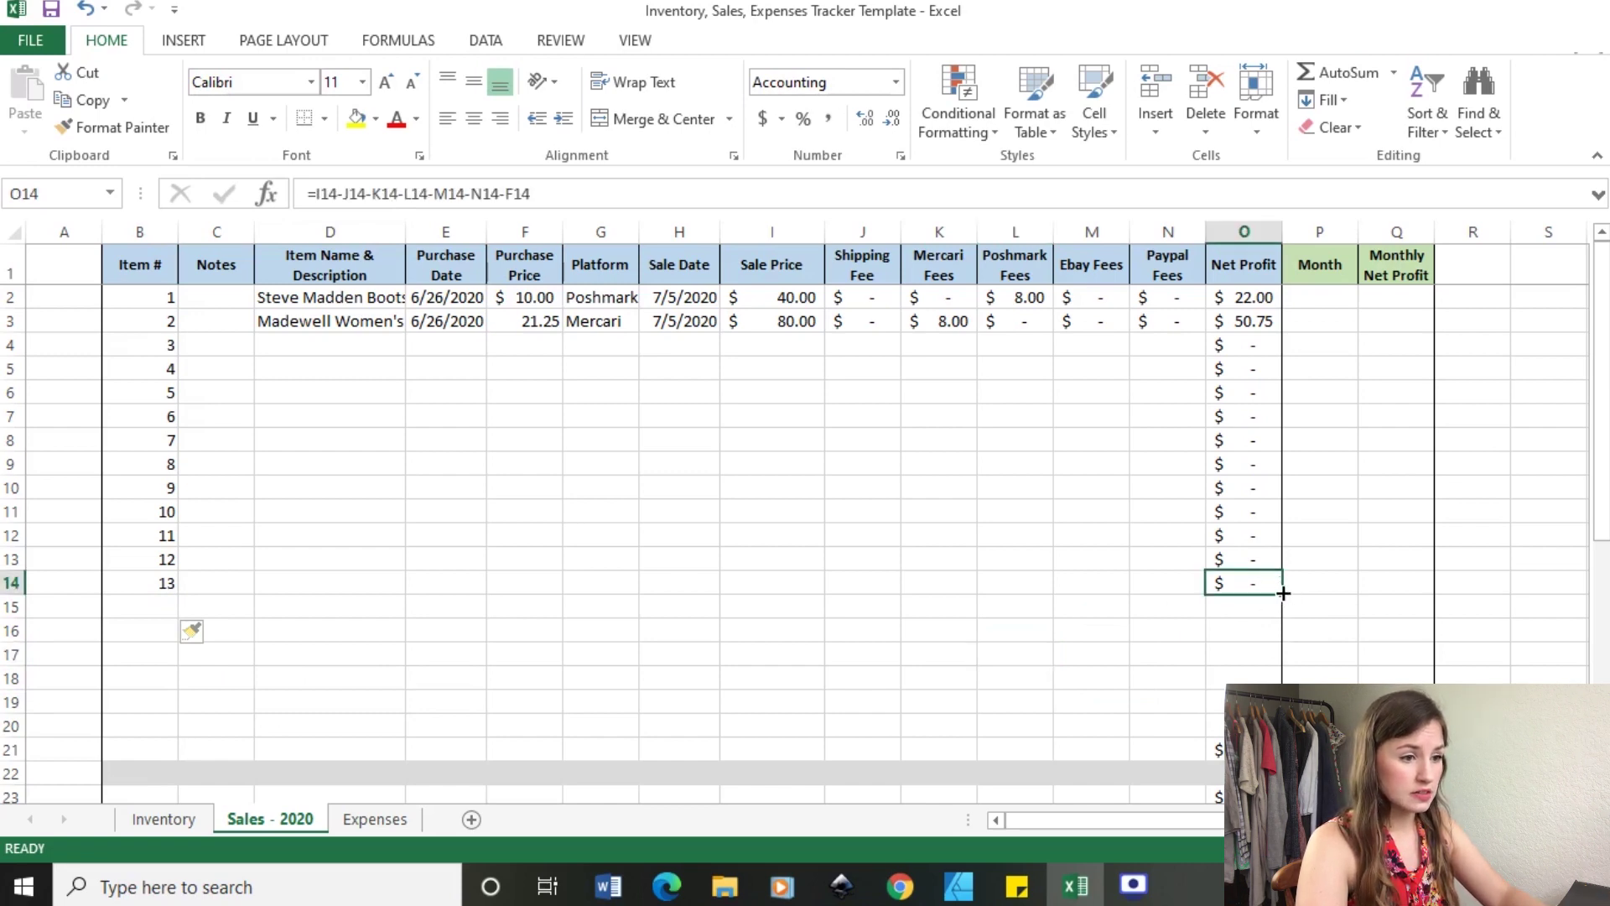
left_click(1189, 565)
left_click(1225, 582)
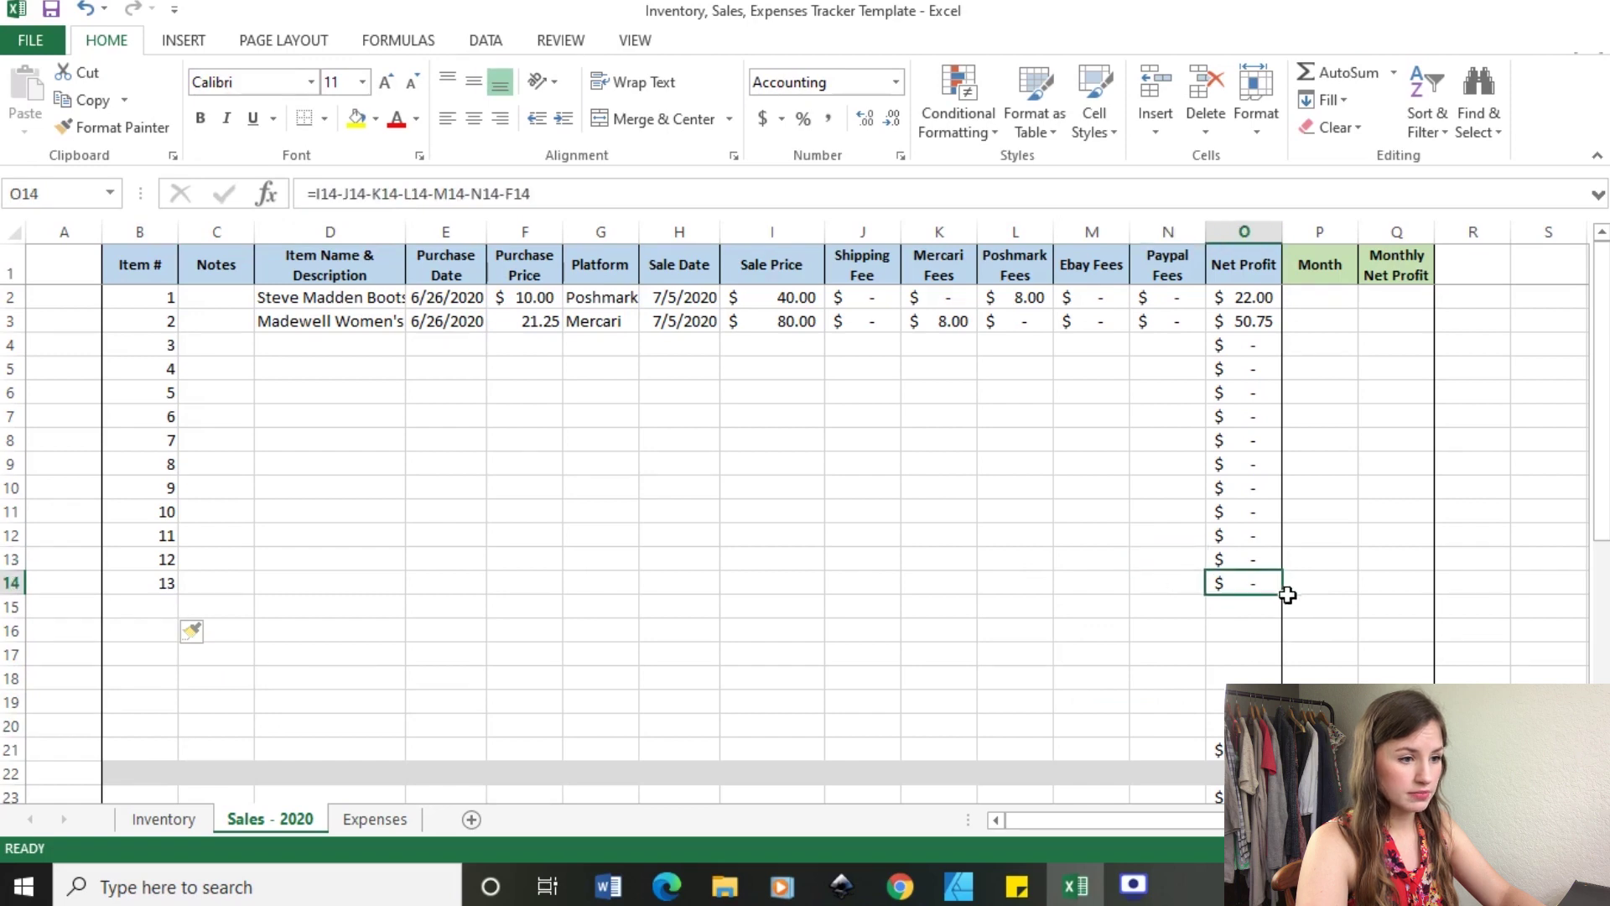
left_click_drag(1282, 593, 1283, 726)
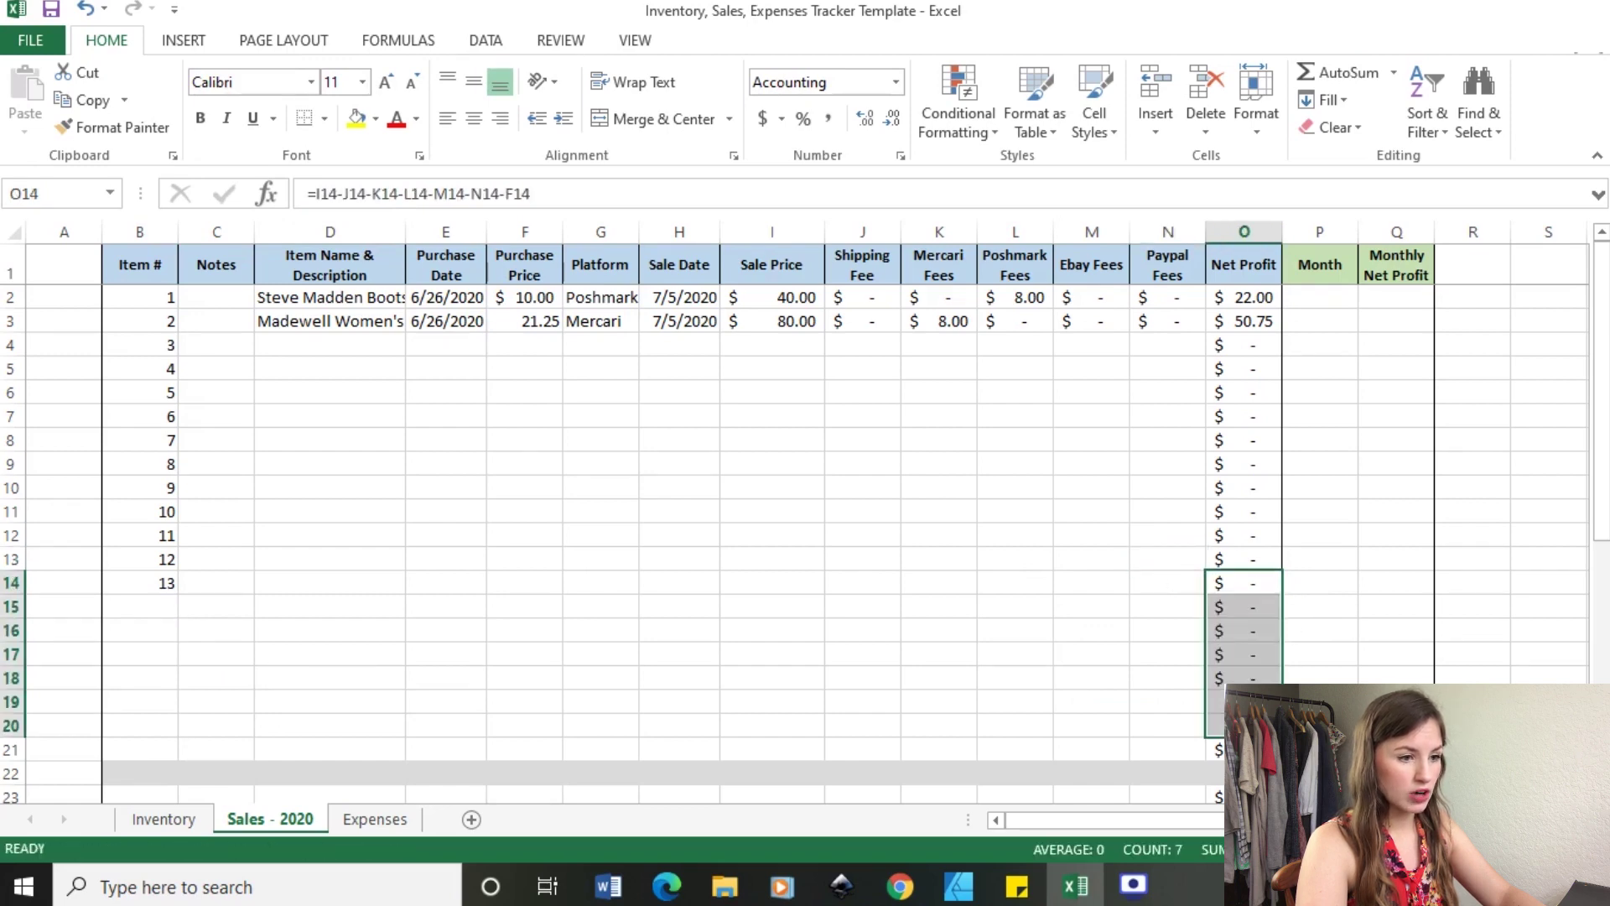
left_click(902, 680)
left_click_drag(330, 606, 1026, 634)
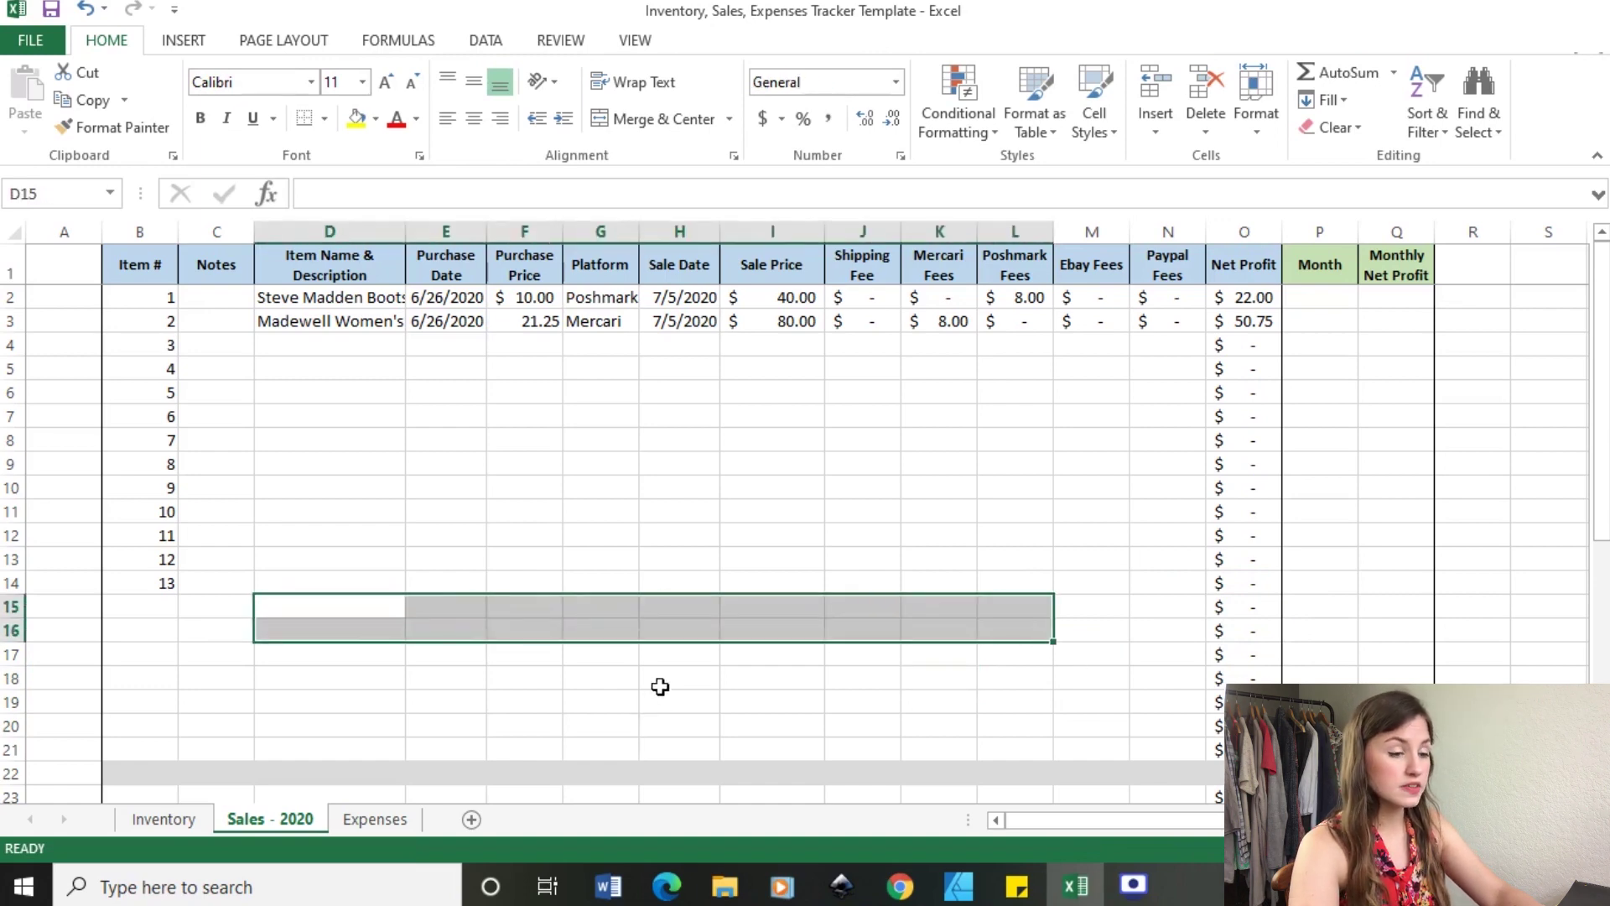
left_click(1231, 610)
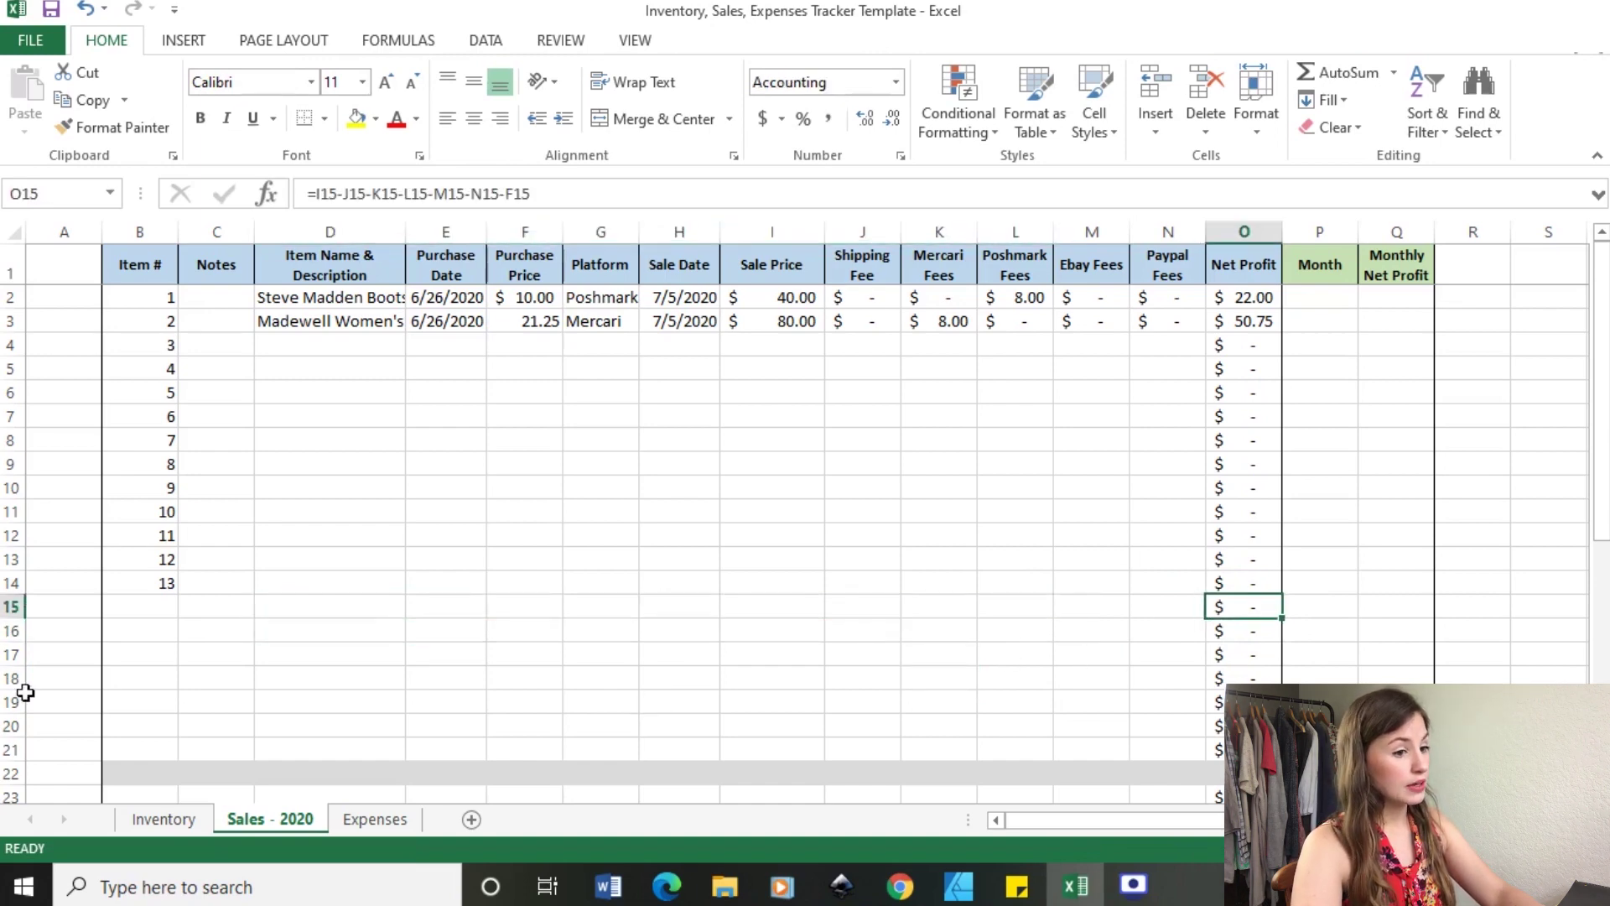
Number the new rows by entering item numbers 14 to 19 in B15 through B20.
left_click(159, 600)
type("14")
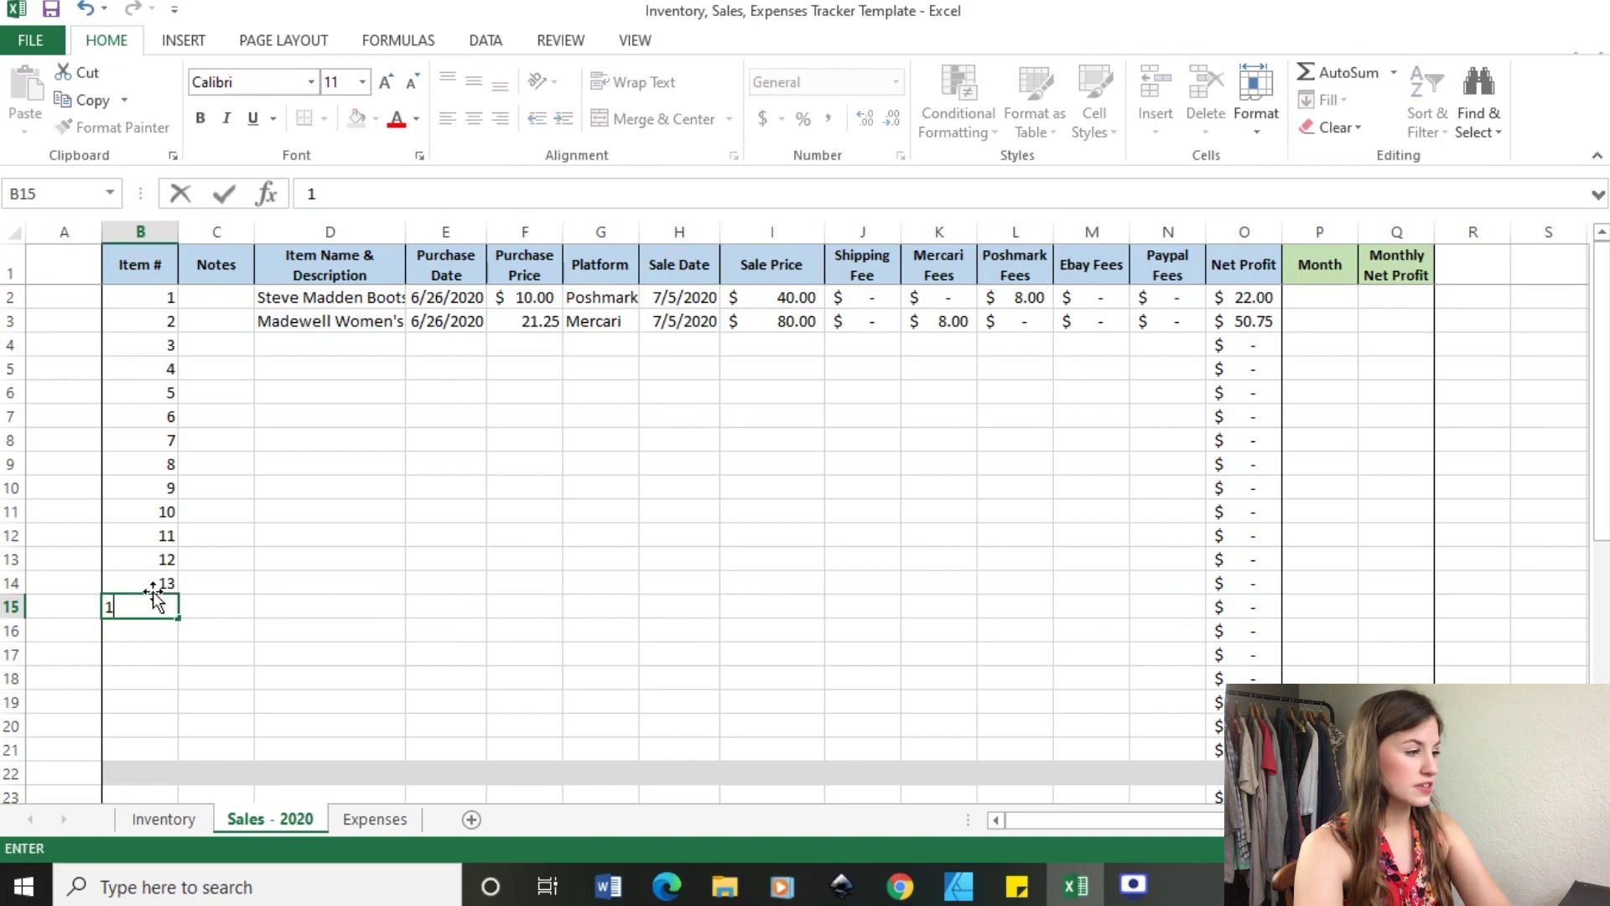
key("Return")
type("15")
key("Return")
type("16")
key("Return")
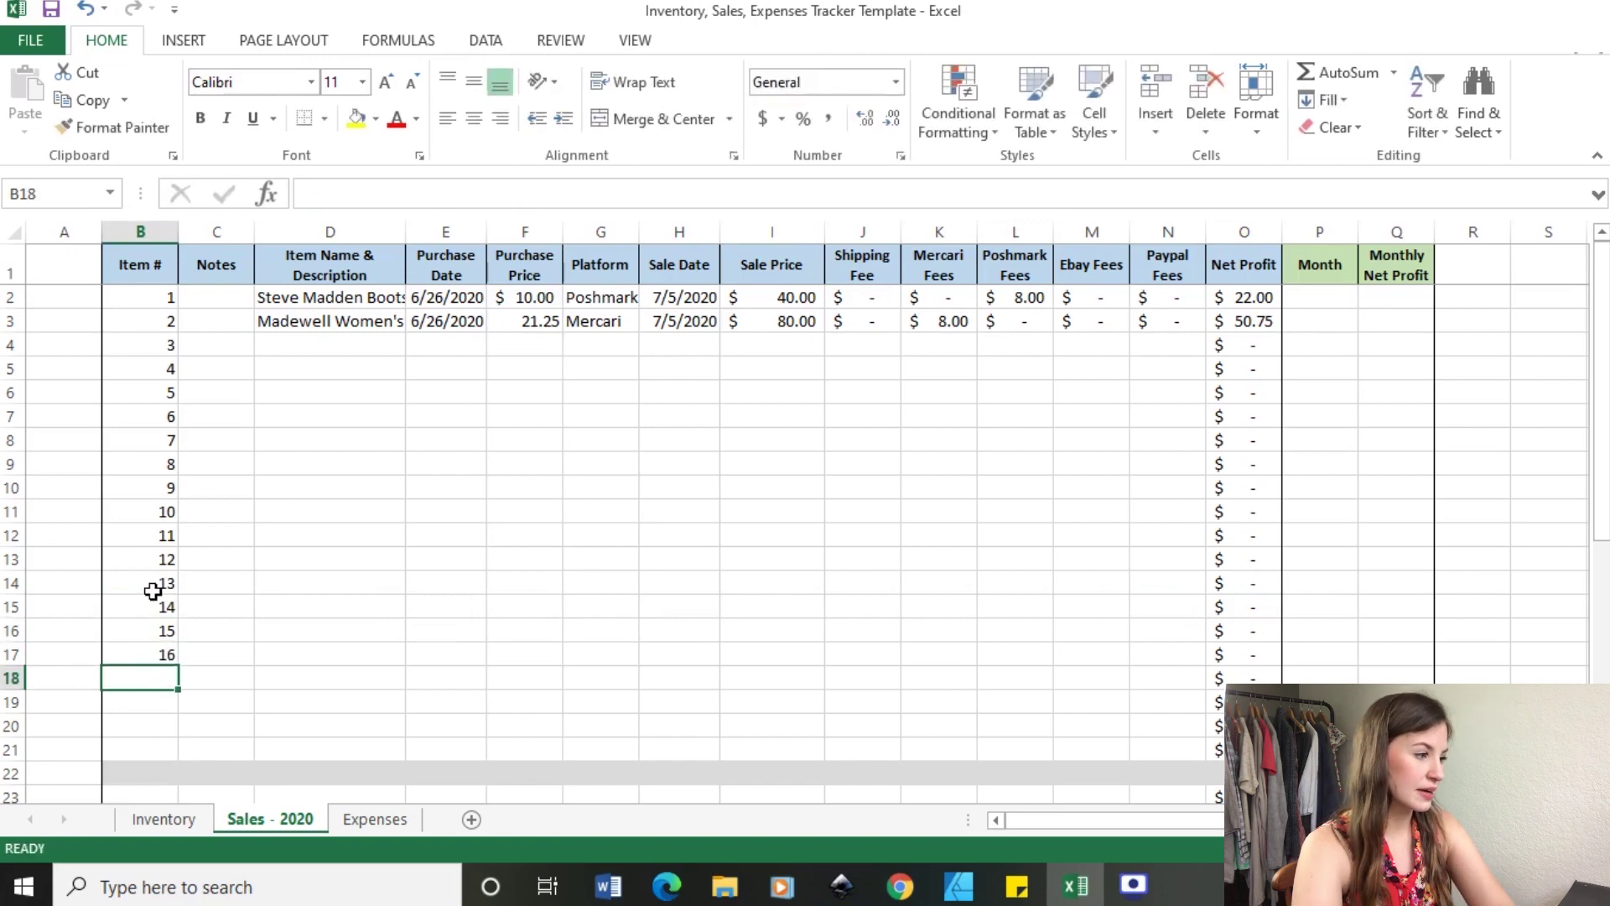
type("17")
key("Return")
type("18")
key("Return")
type("19")
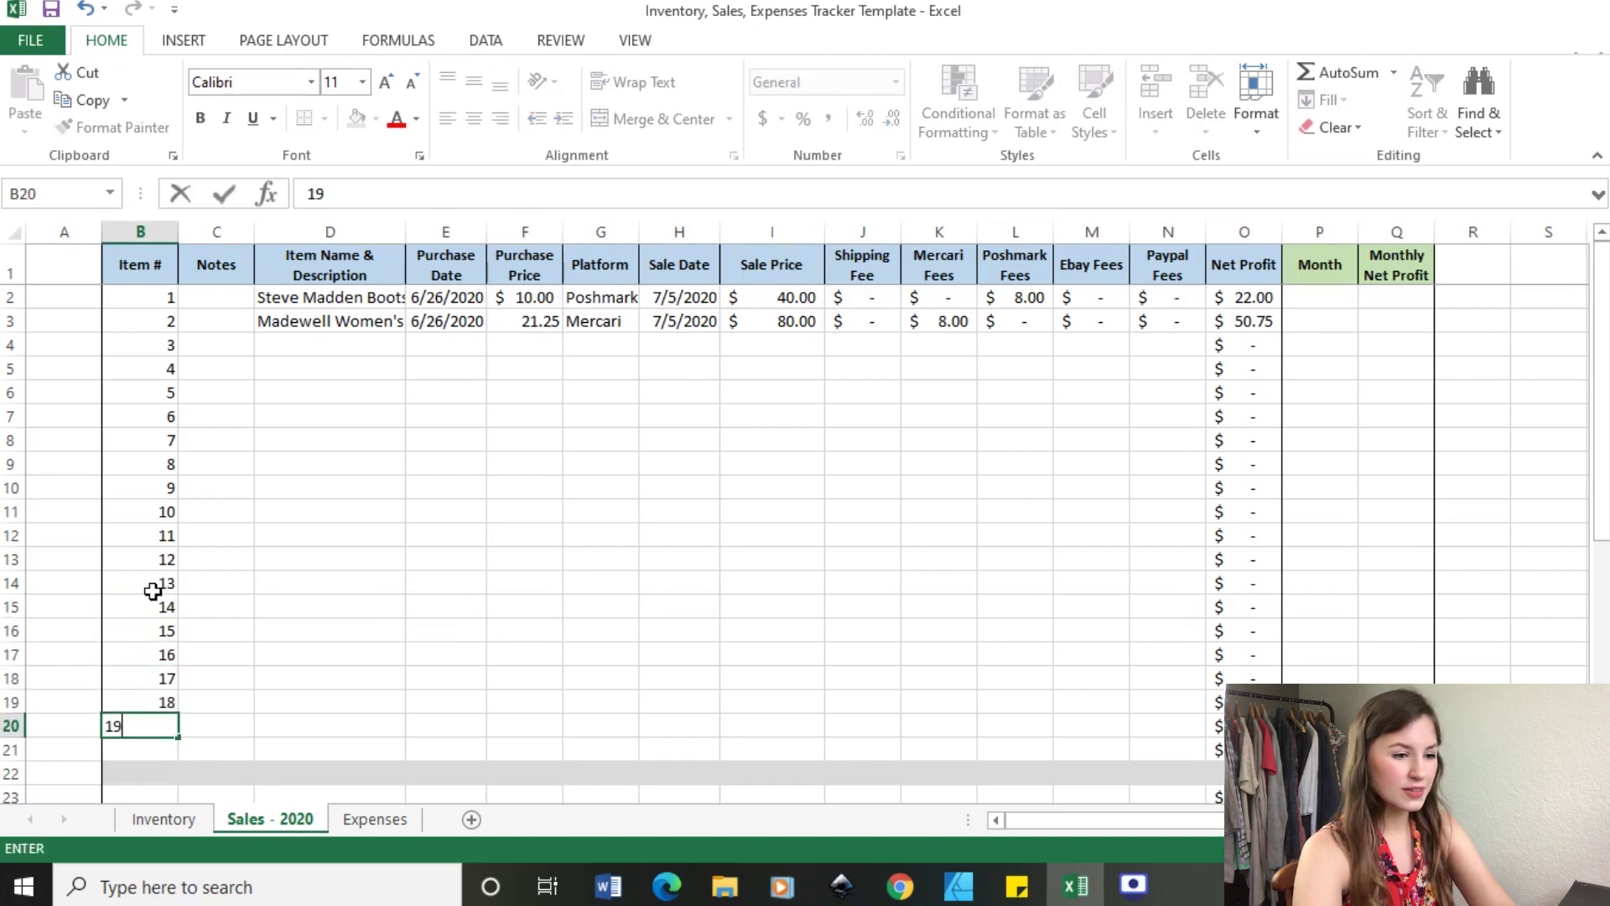
left_click(323, 624)
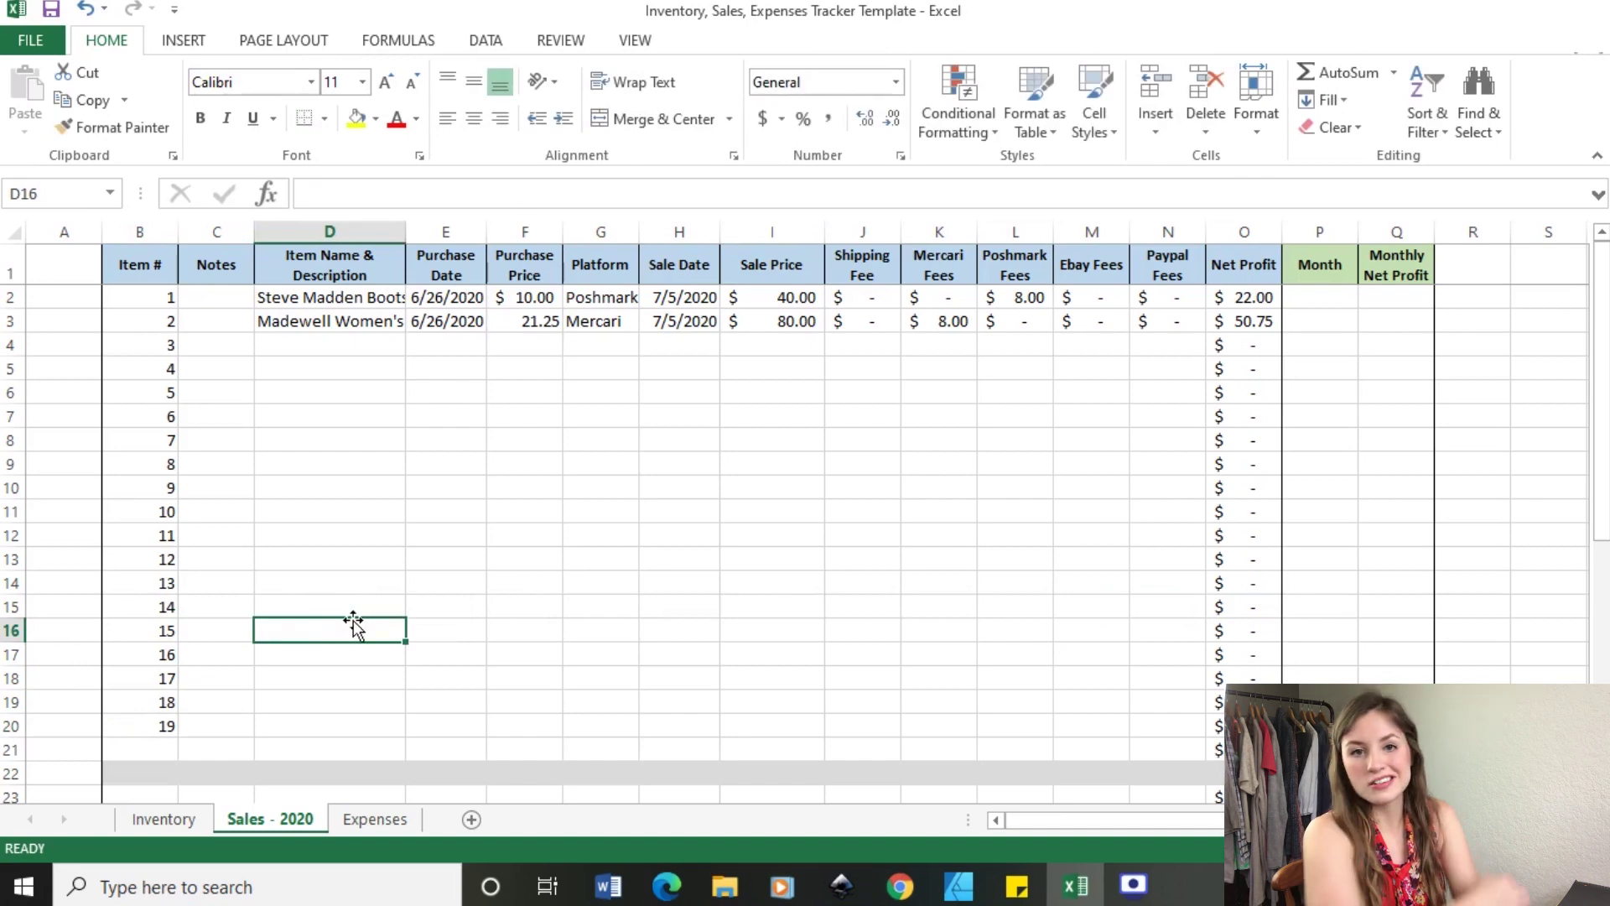
Record item 3 in row 4 as "Ralph lauren jens" with purchase date 1/1/20, purchase price 2 and platform Ebay.
left_click(352, 345)
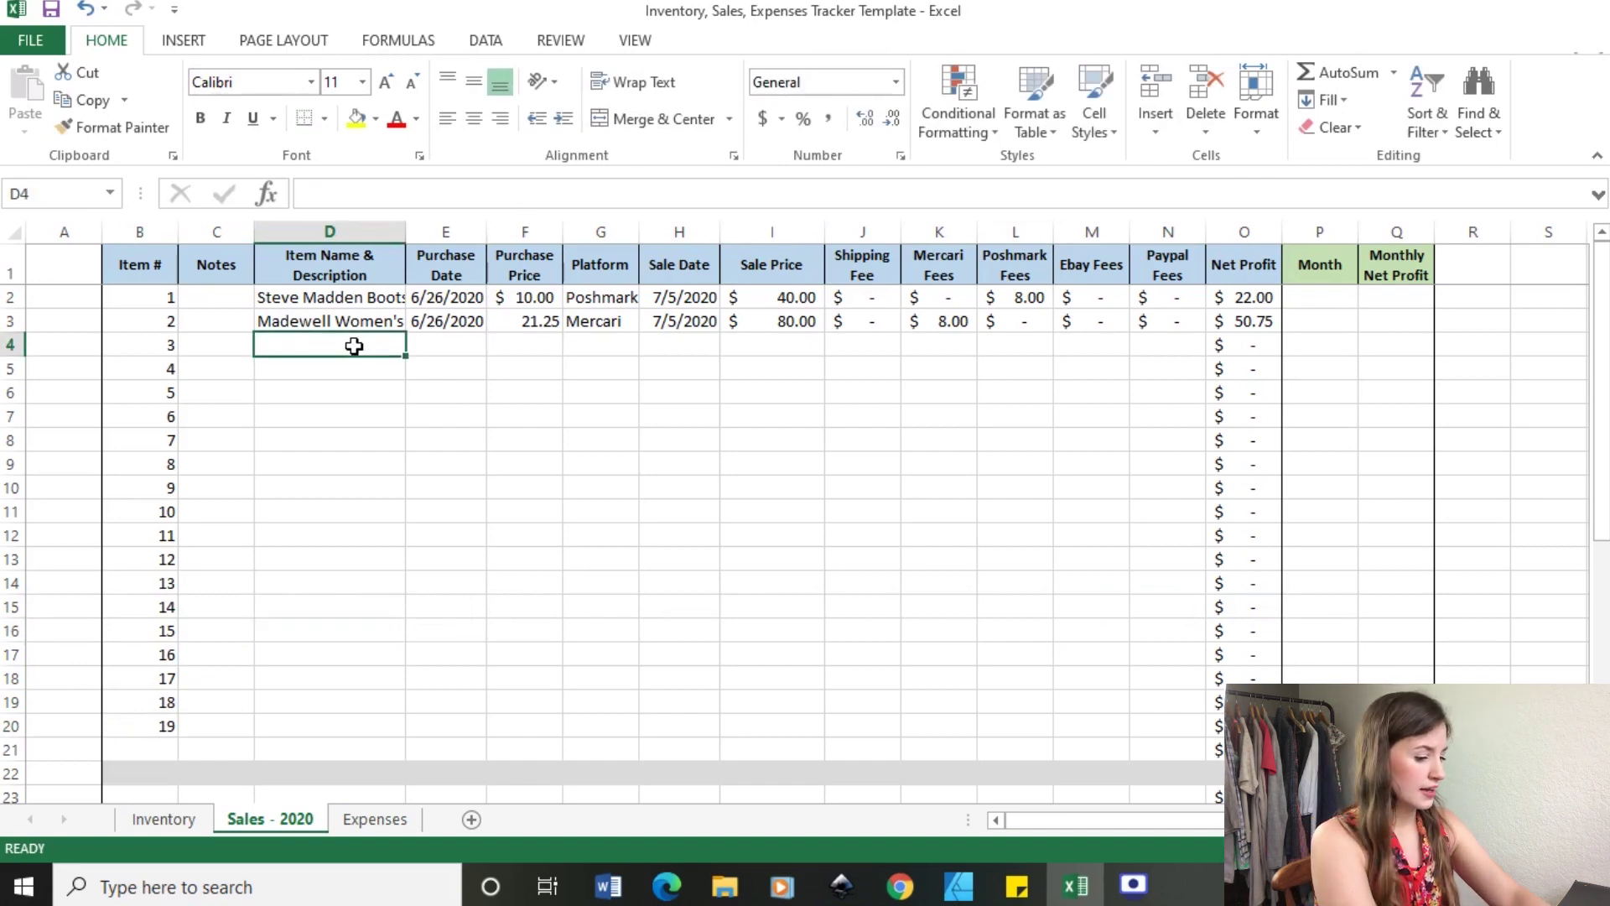
type("Ralpj ")
type("lauren jens")
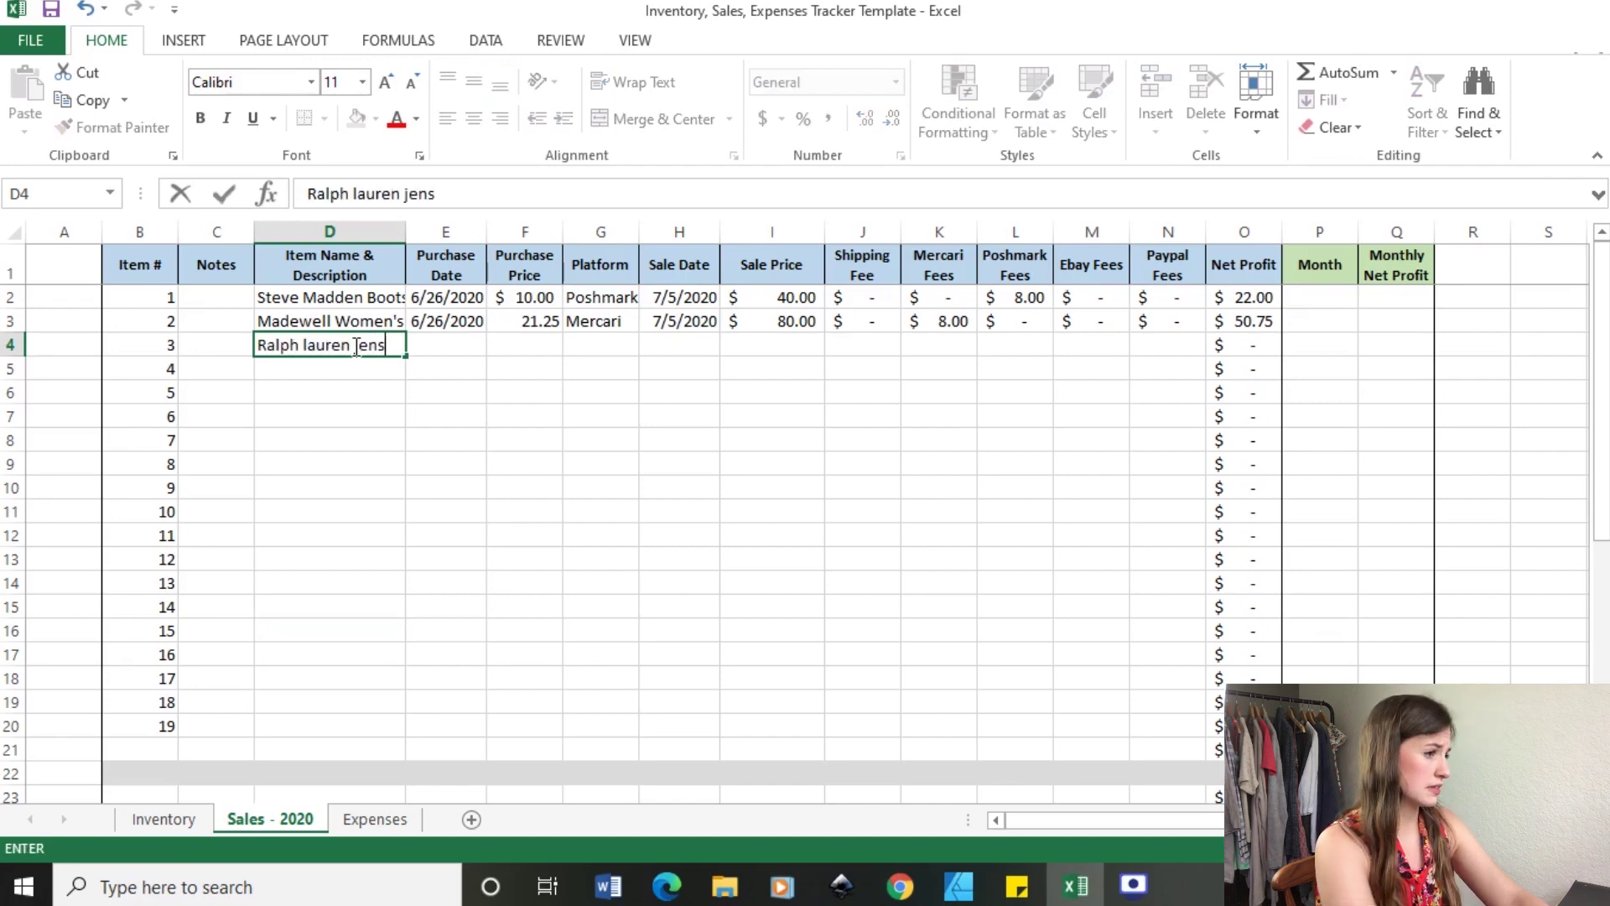
key("Tab")
type("1/1/20")
key("Tab")
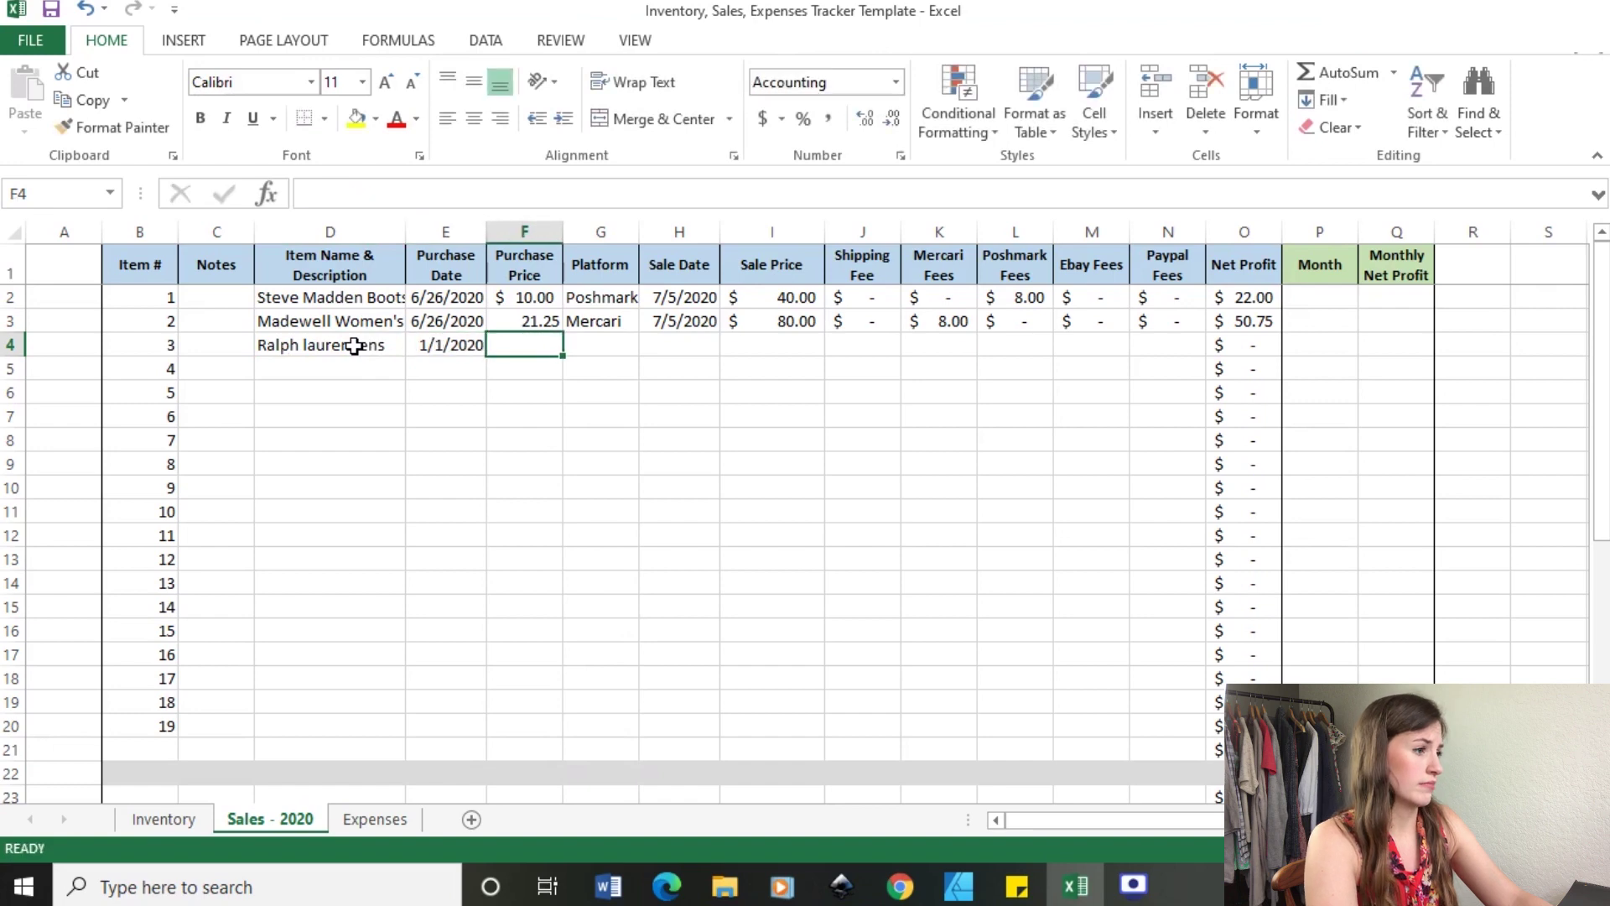
type("2")
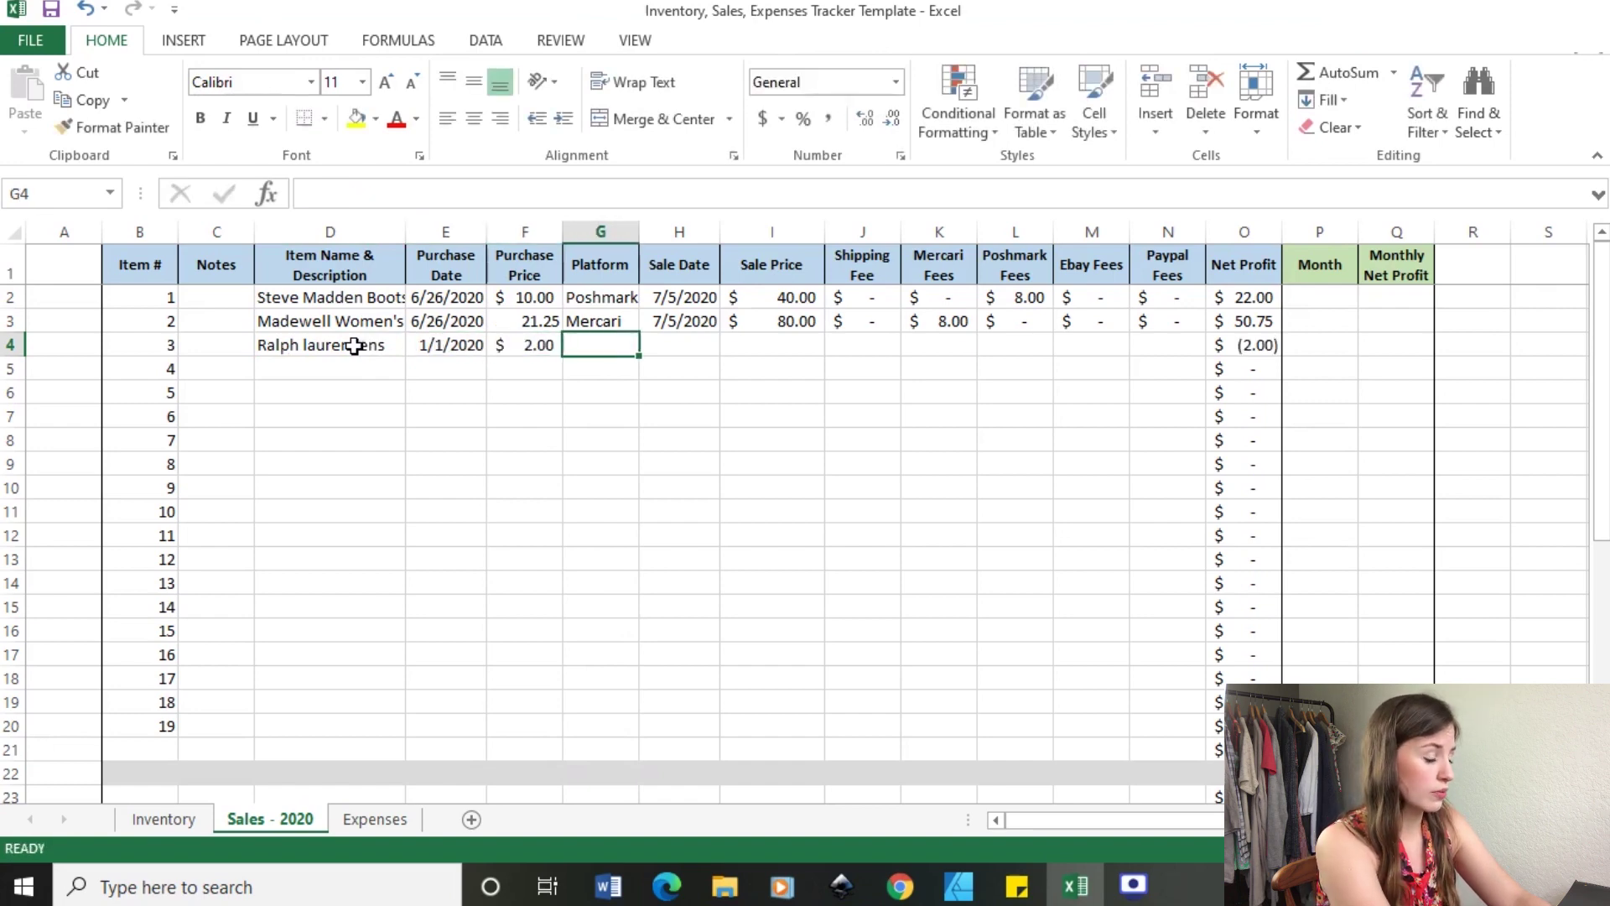
type("EBay")
key("Tab")
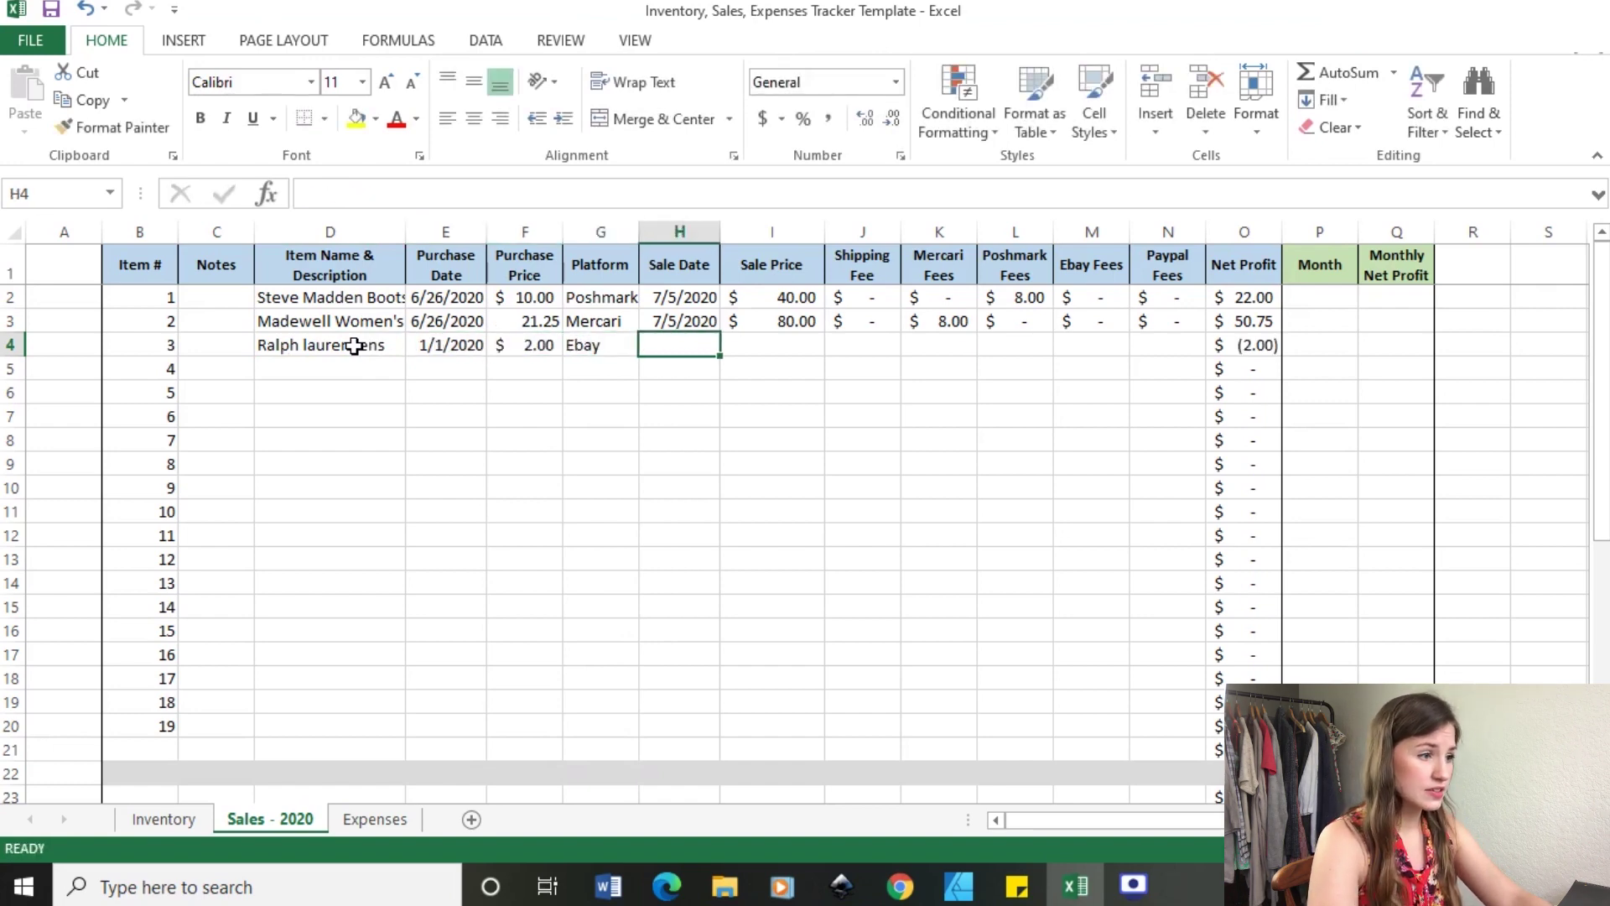
Enter the sale date 7/5/2020 and the sale price 15 for item 3 in row 4.
type("7/5/2020")
key("Tab")
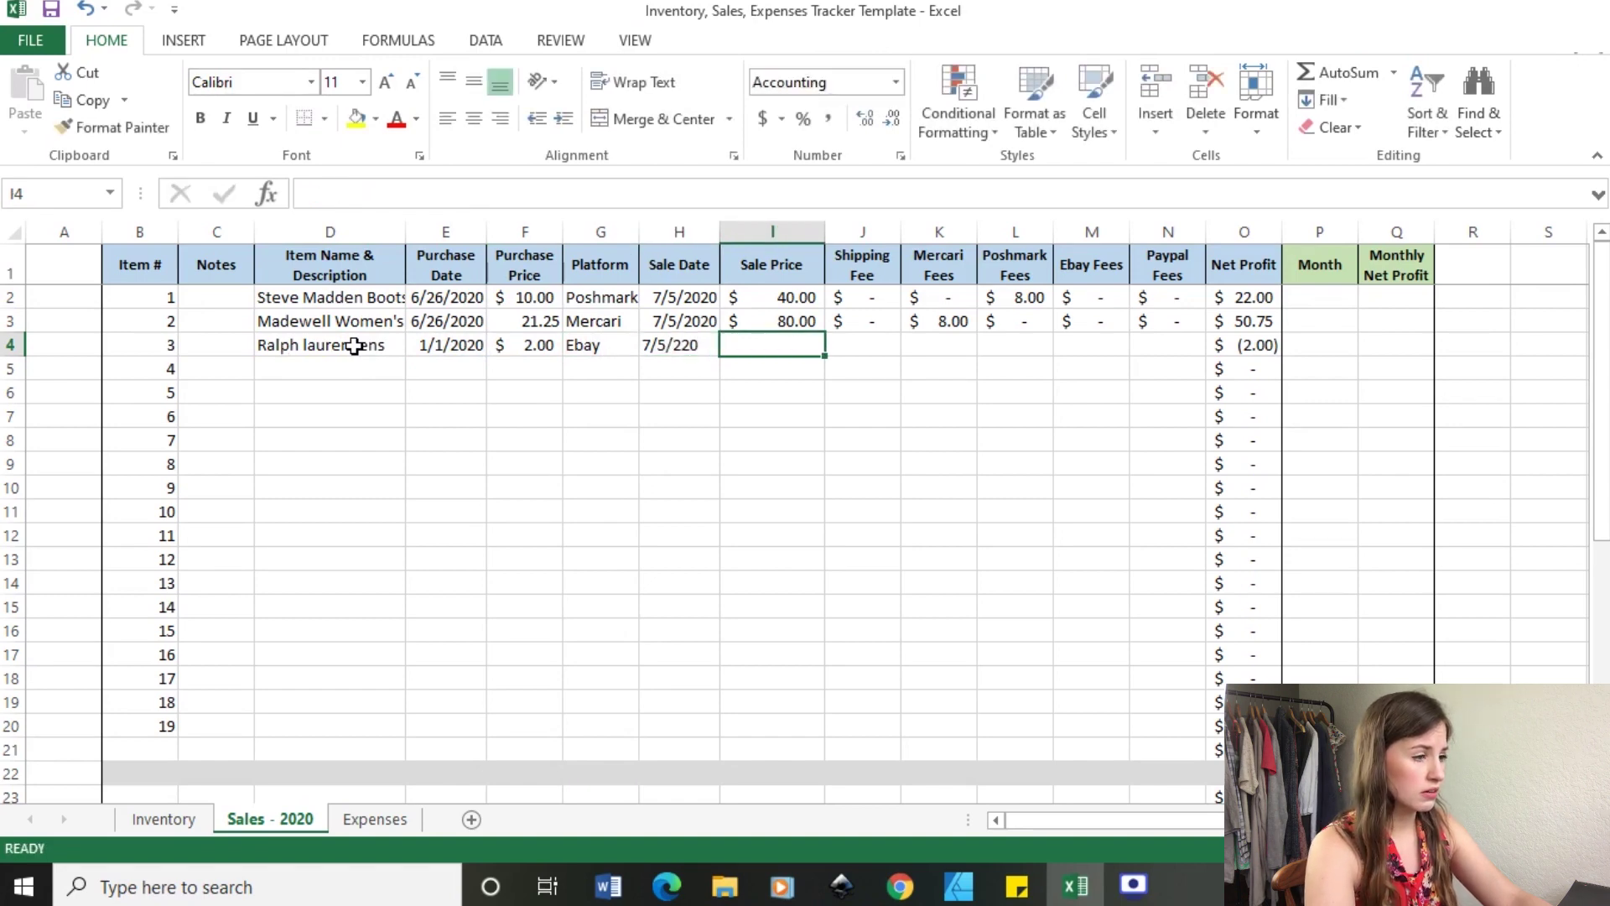
left_click(675, 345)
type("7/5")
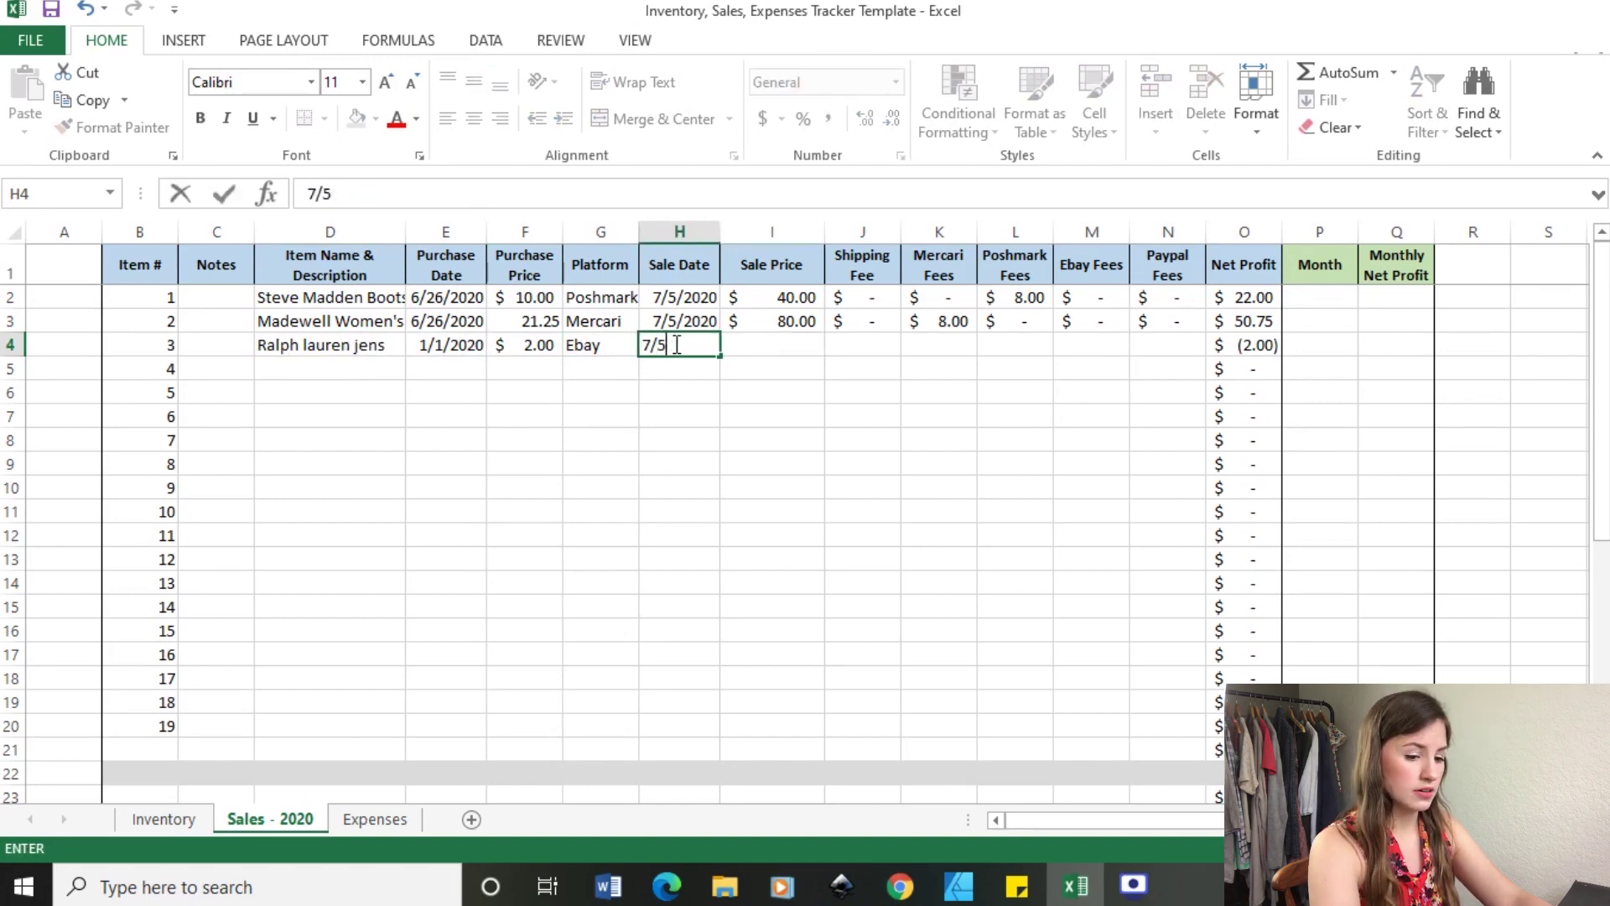
type("02020")
key("Tab")
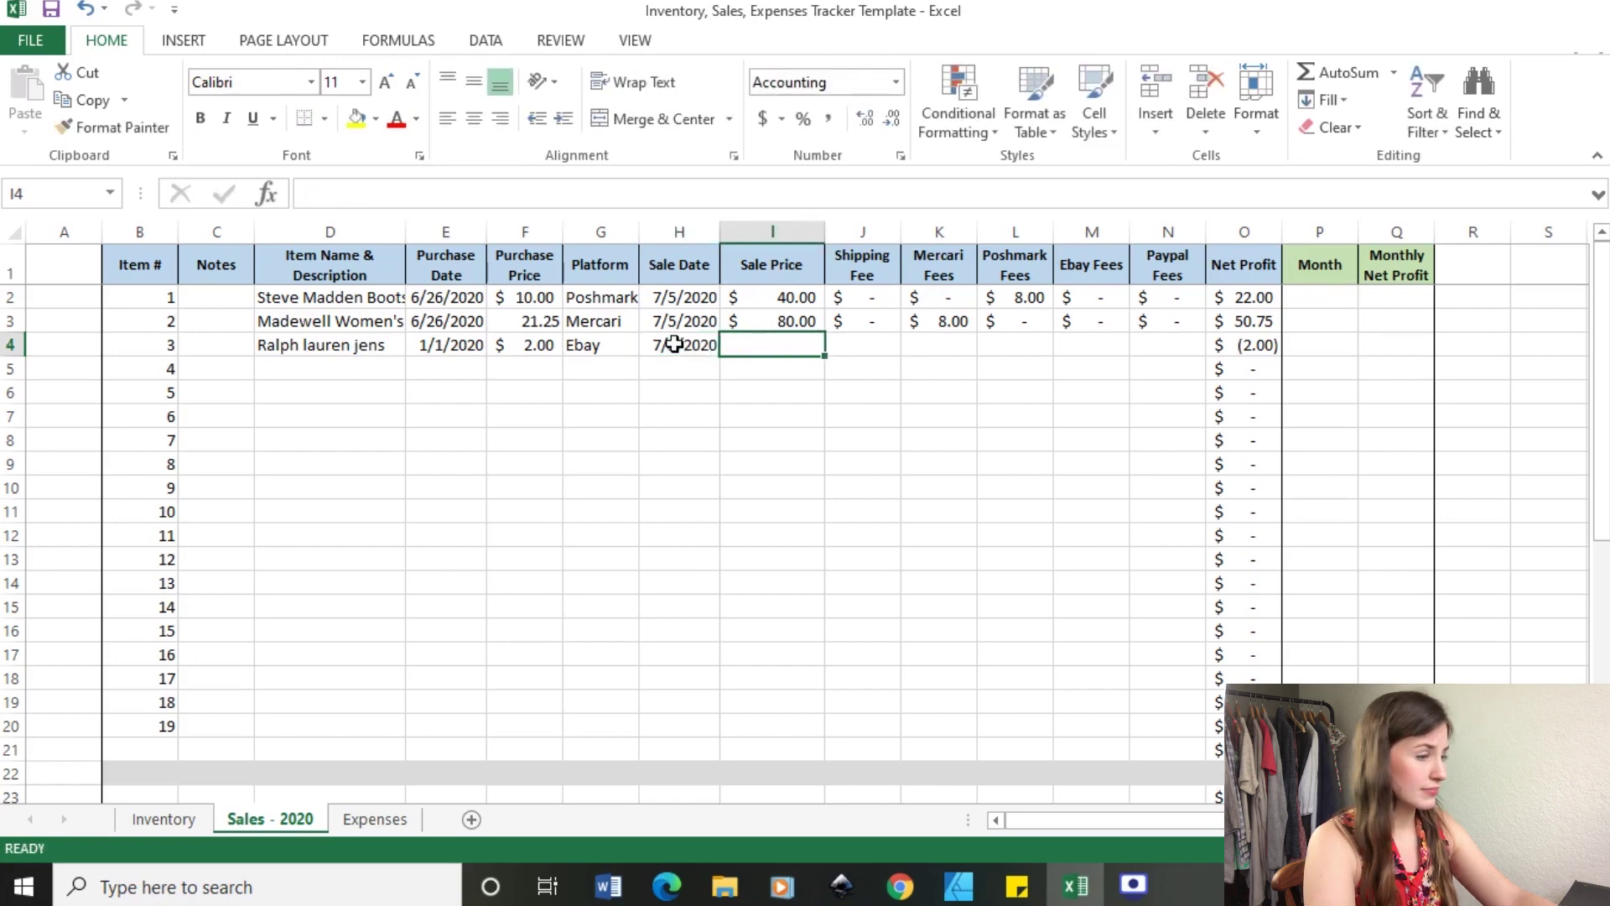
type("15")
key("Tab")
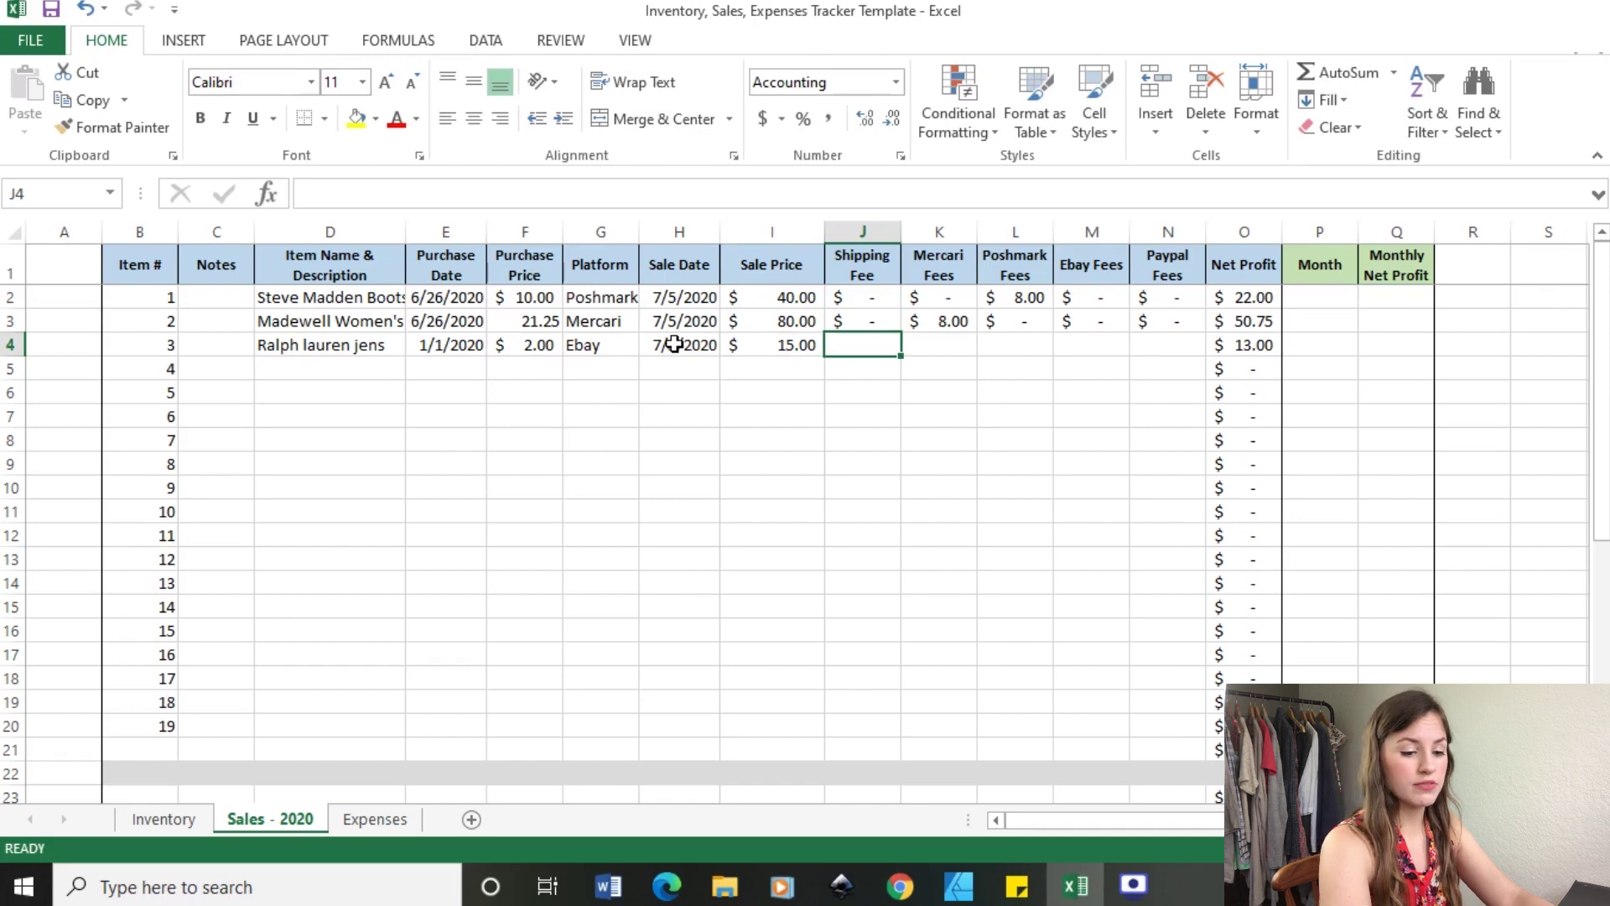
Enter item 3's fees in row 4: shipping 7.52, Mercari 0, Poshmark 0, Ebay 1.75 and Paypal 1.
type("7.52")
key("Tab")
key("Tab")
type("0")
key("Tab")
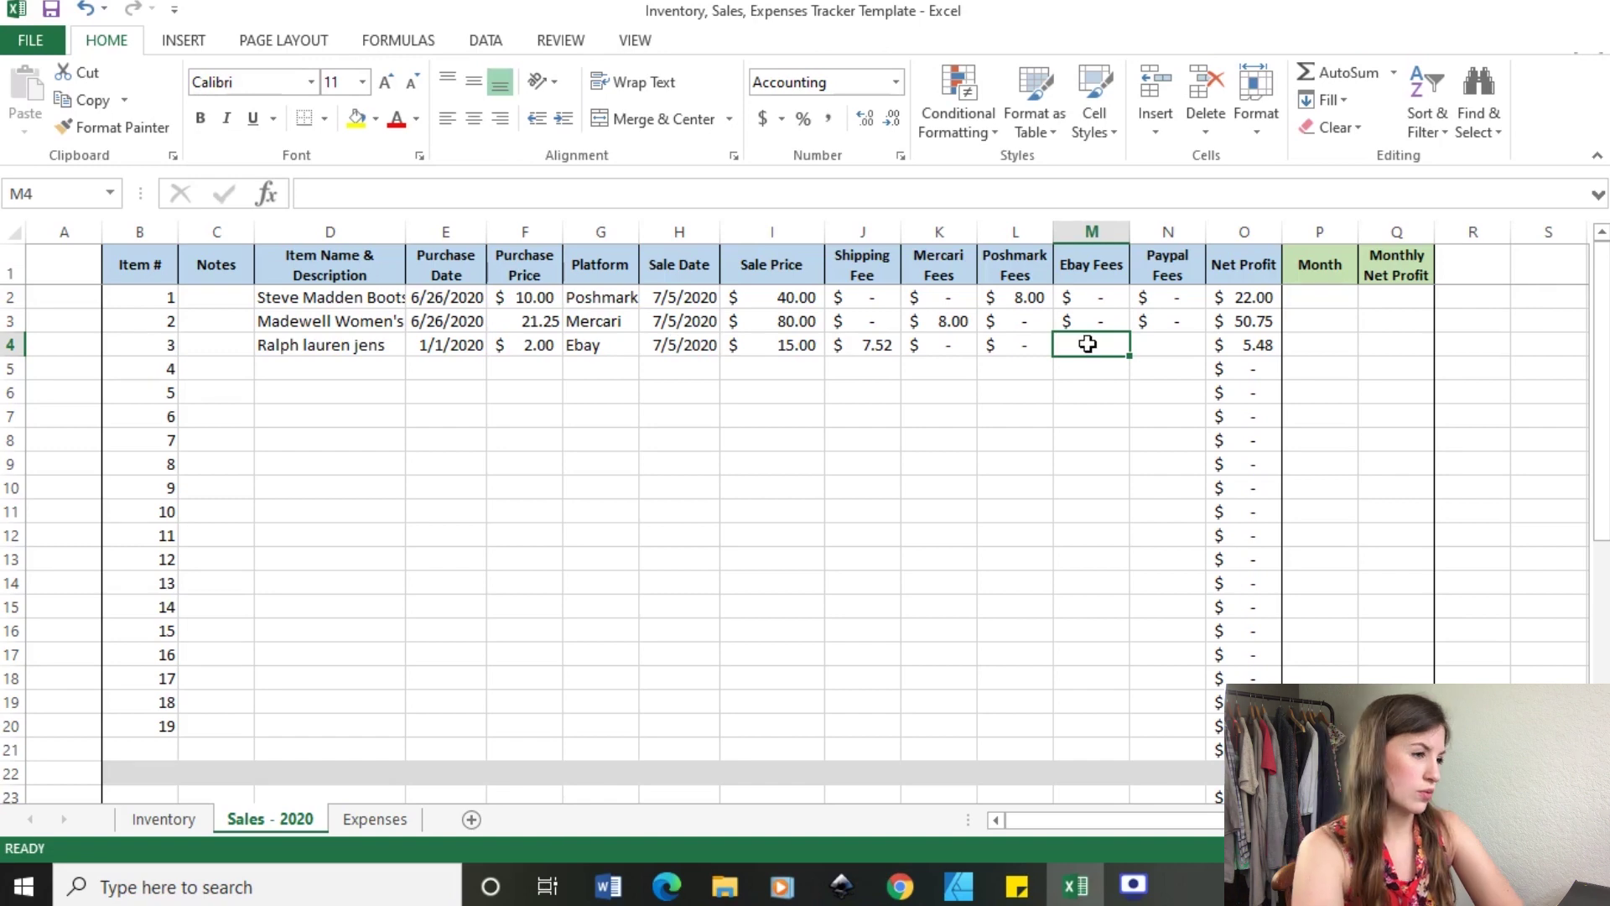
type("1.75")
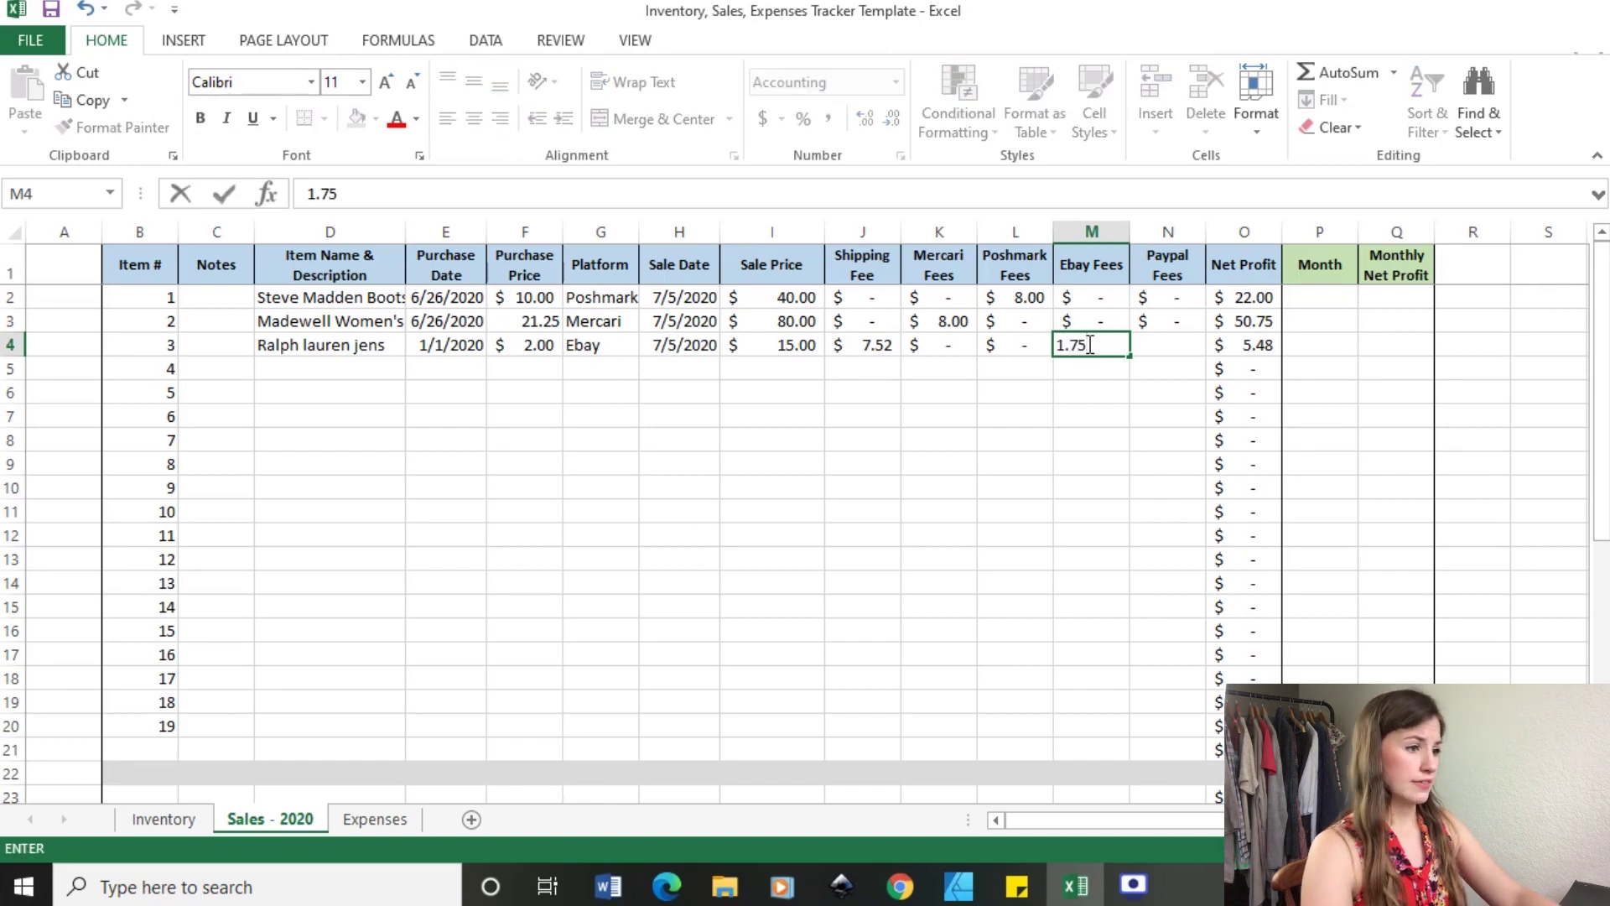
left_click(1033, 416)
left_click(1098, 348)
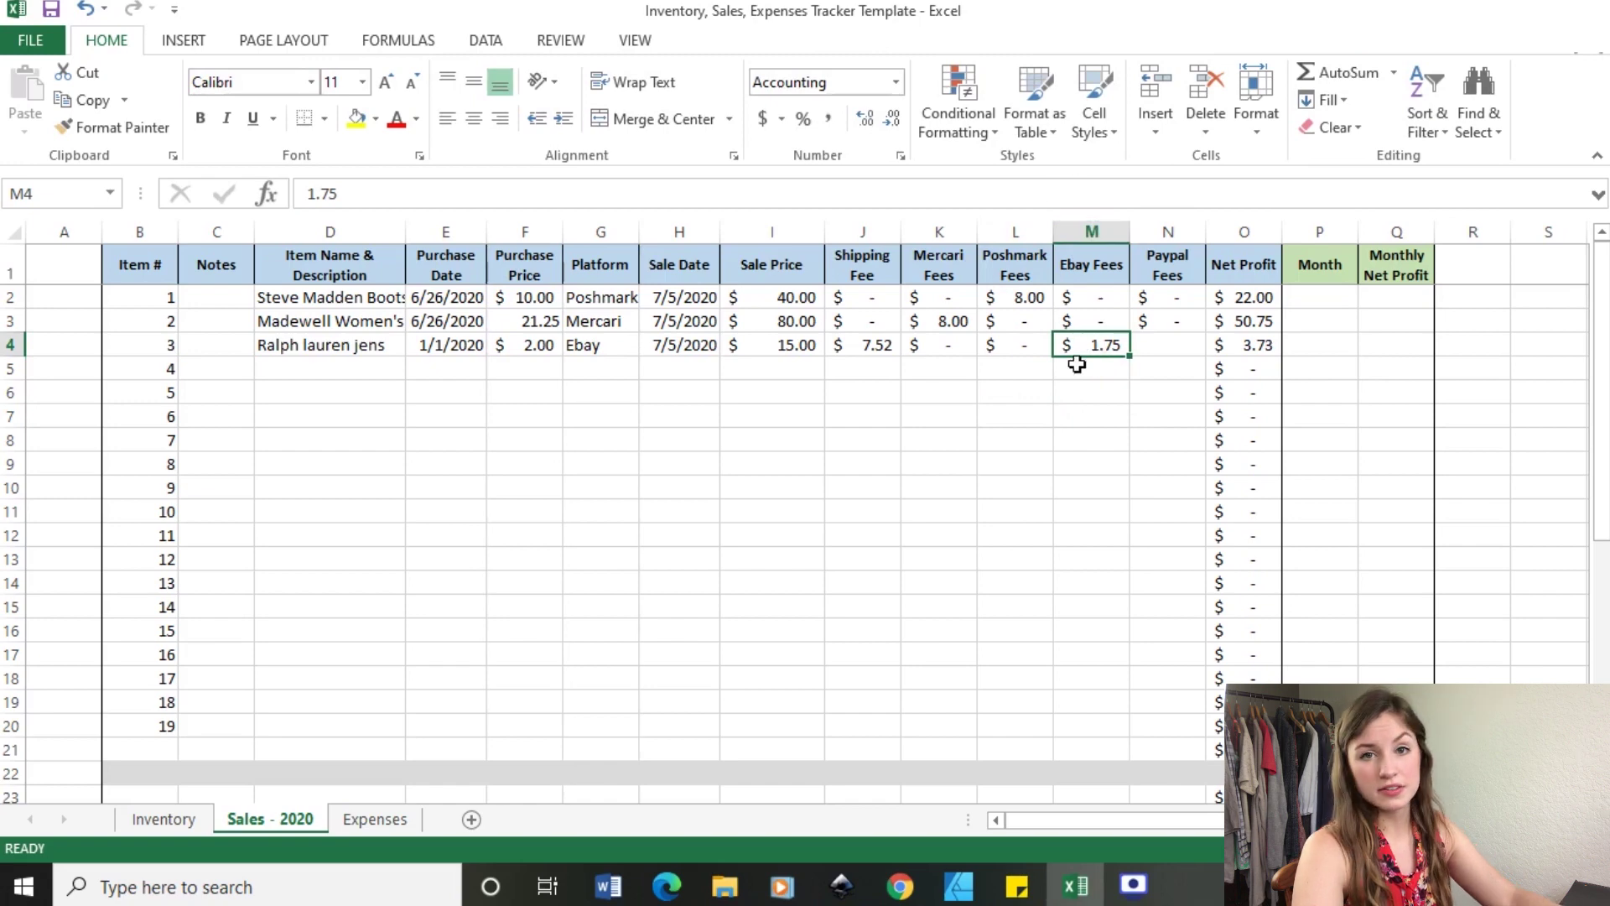
left_click(1186, 353)
type("1")
left_click(1146, 489)
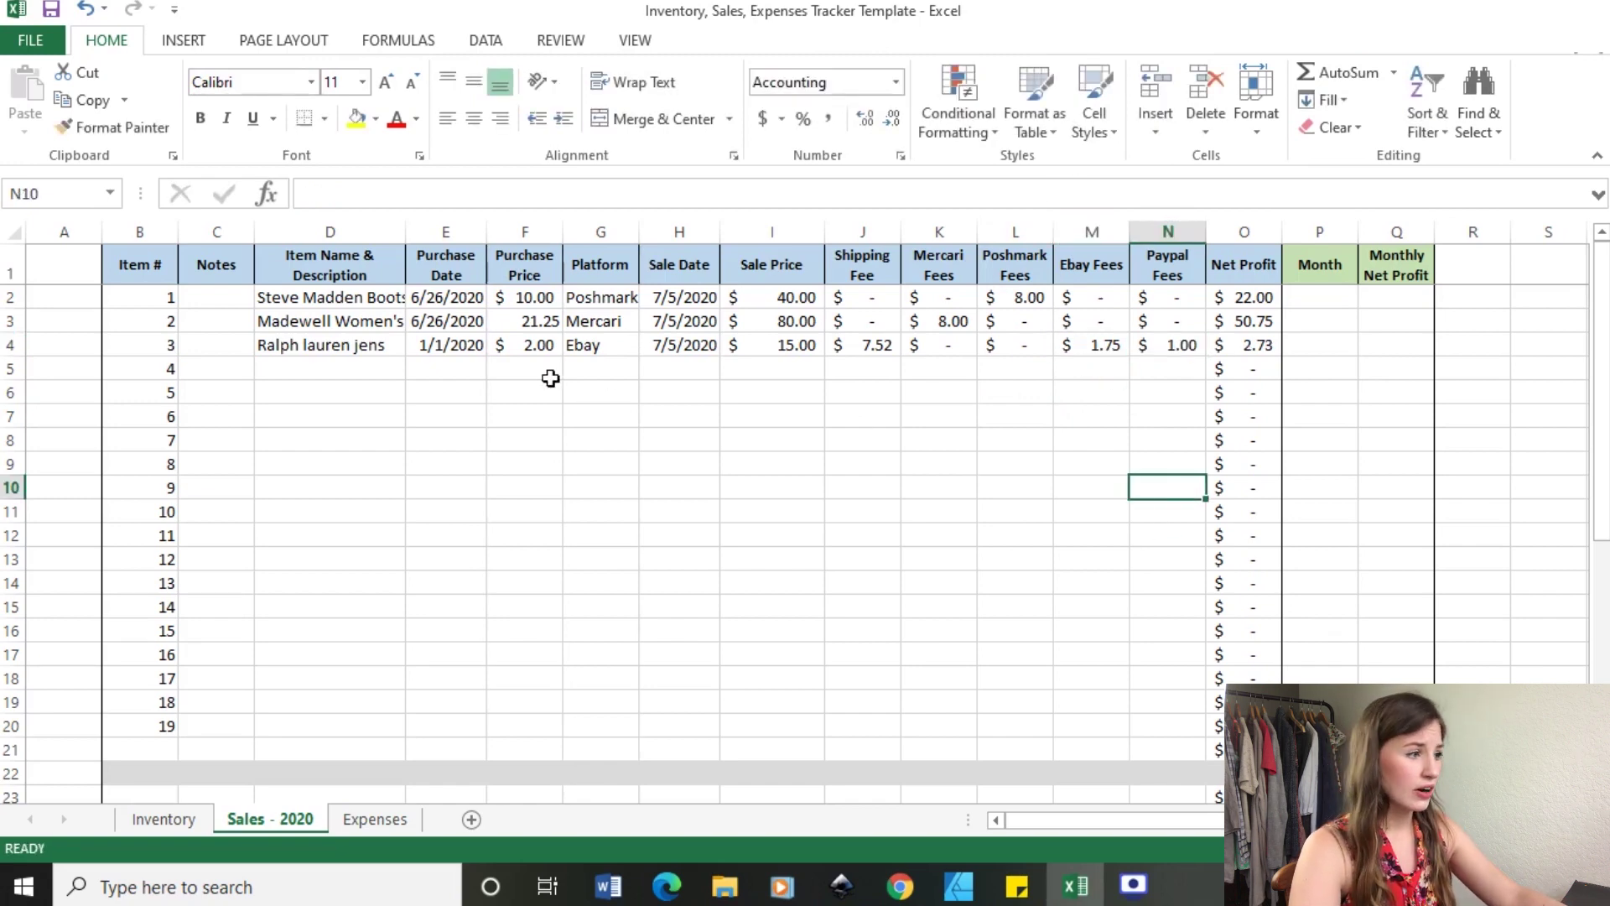
Examine the net profit formula for item 3 in O4 and the end of the July section.
left_click(1273, 340)
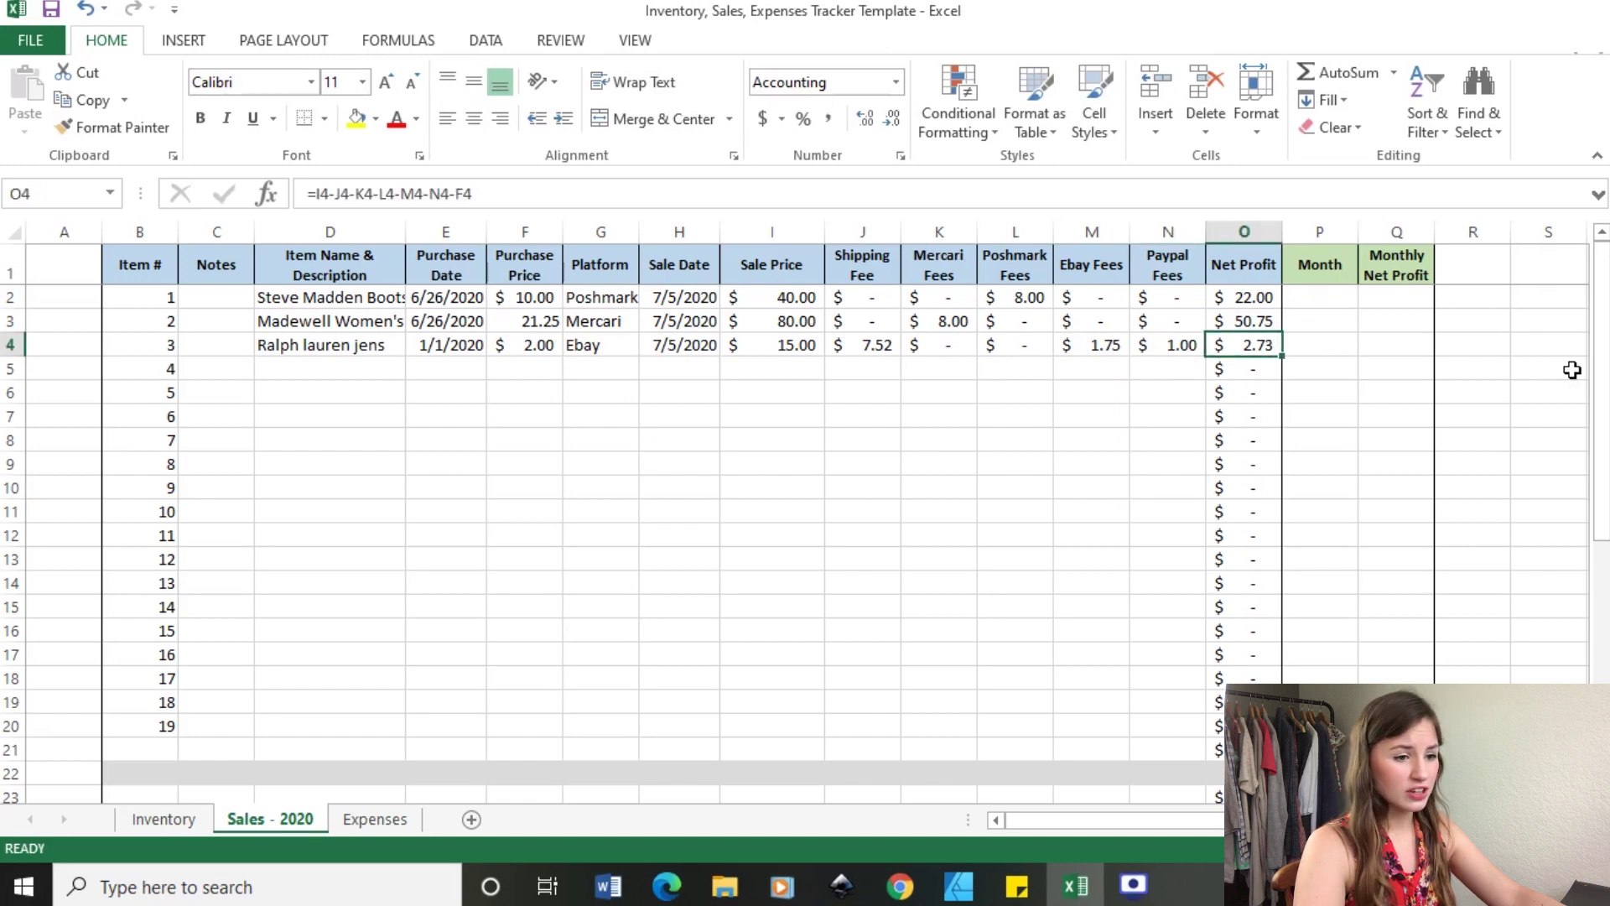
scroll(1552, 390, "down", 2)
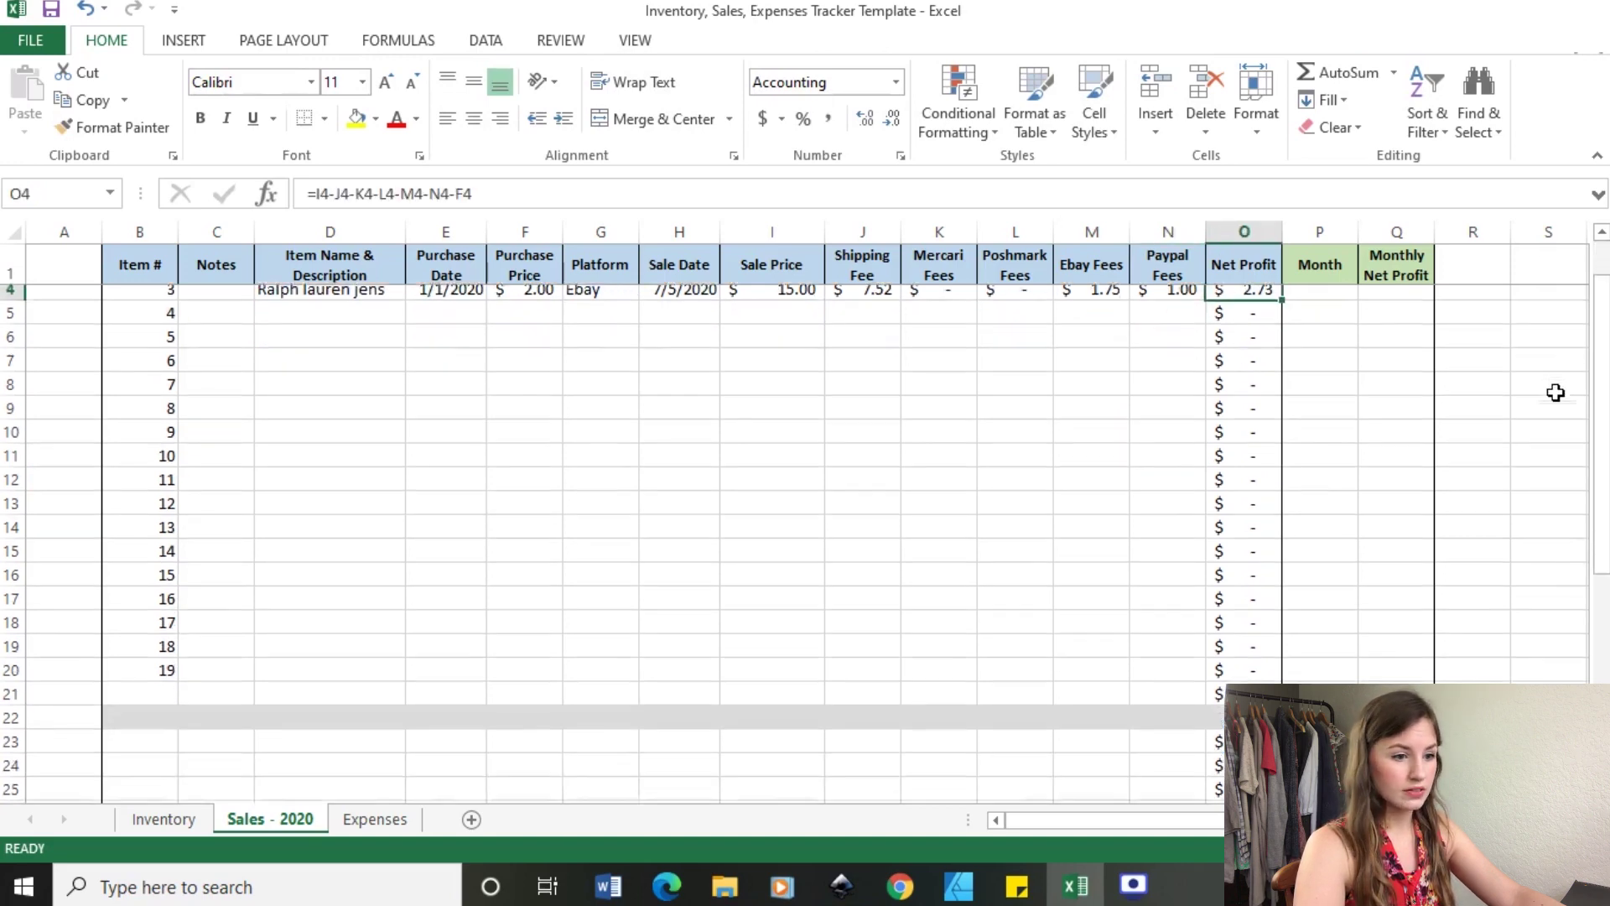
left_click(1419, 630)
left_click(1534, 549)
scroll(1535, 540, "up", 2)
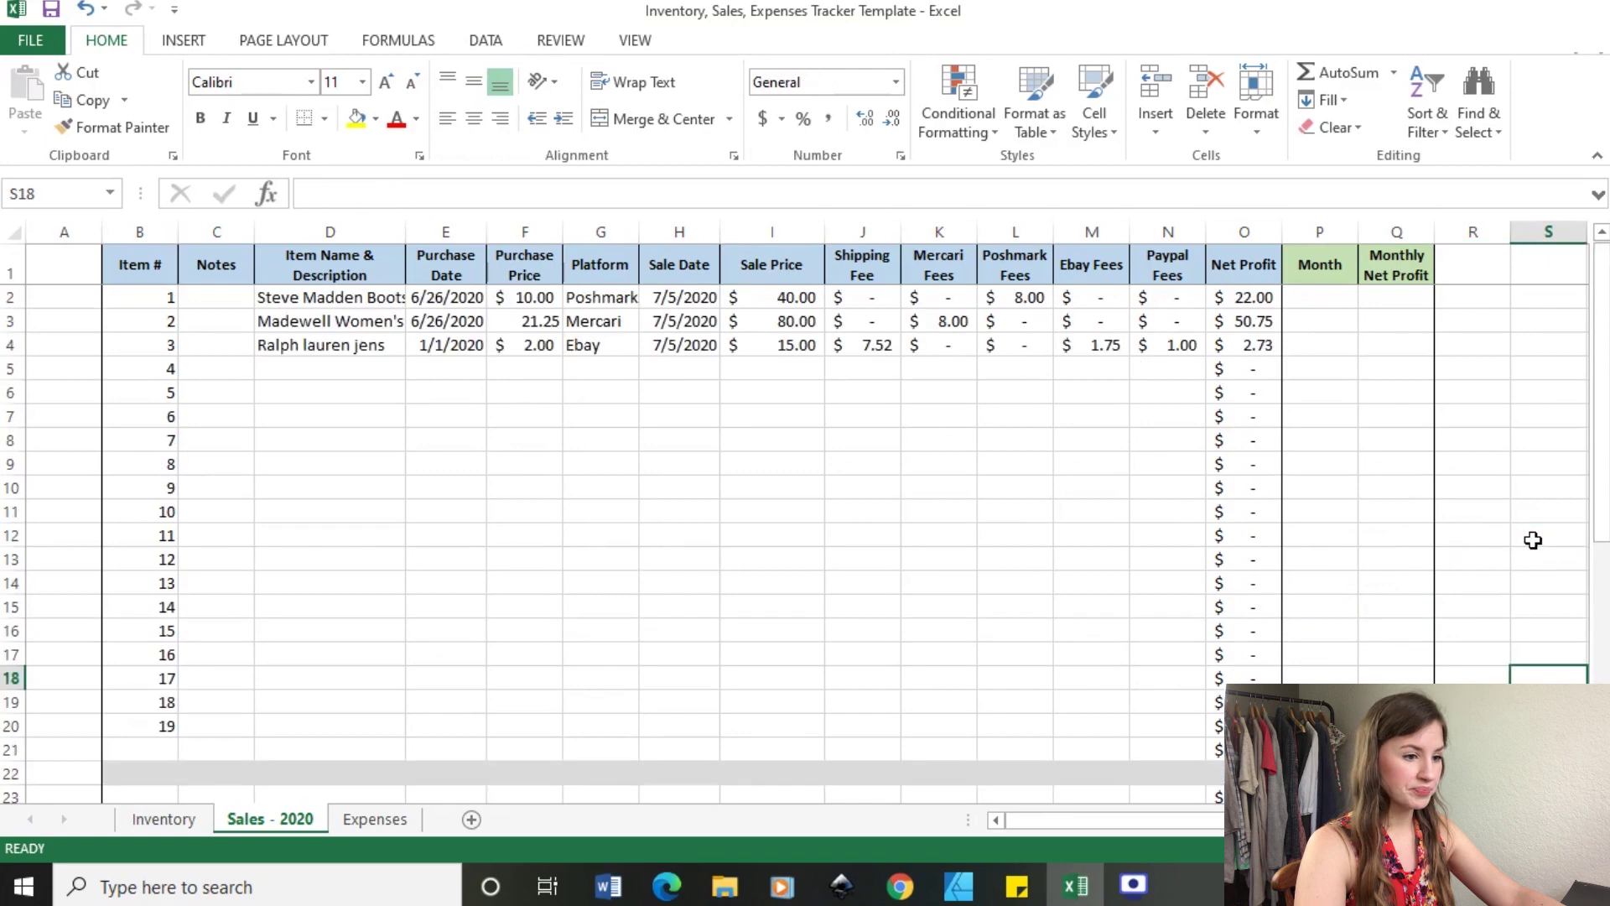
Correct the item name in D4 to "Ralph lauren jeans".
left_click(431, 562)
left_click(386, 446)
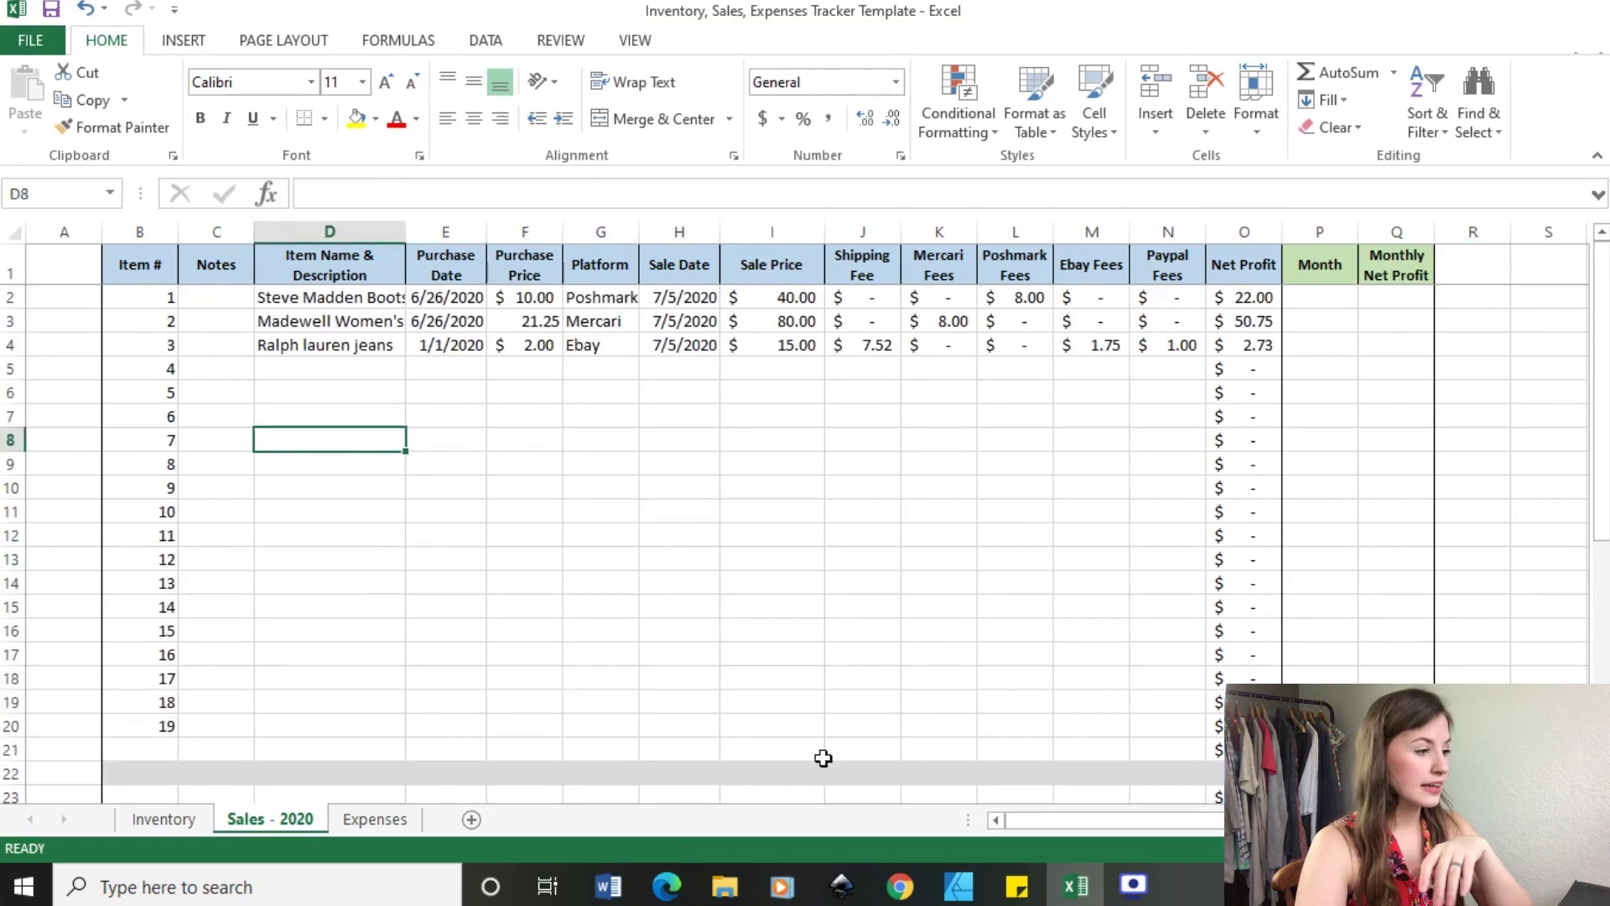
Clear item number 19 from cell B20.
scroll(281, 669, "down", 1)
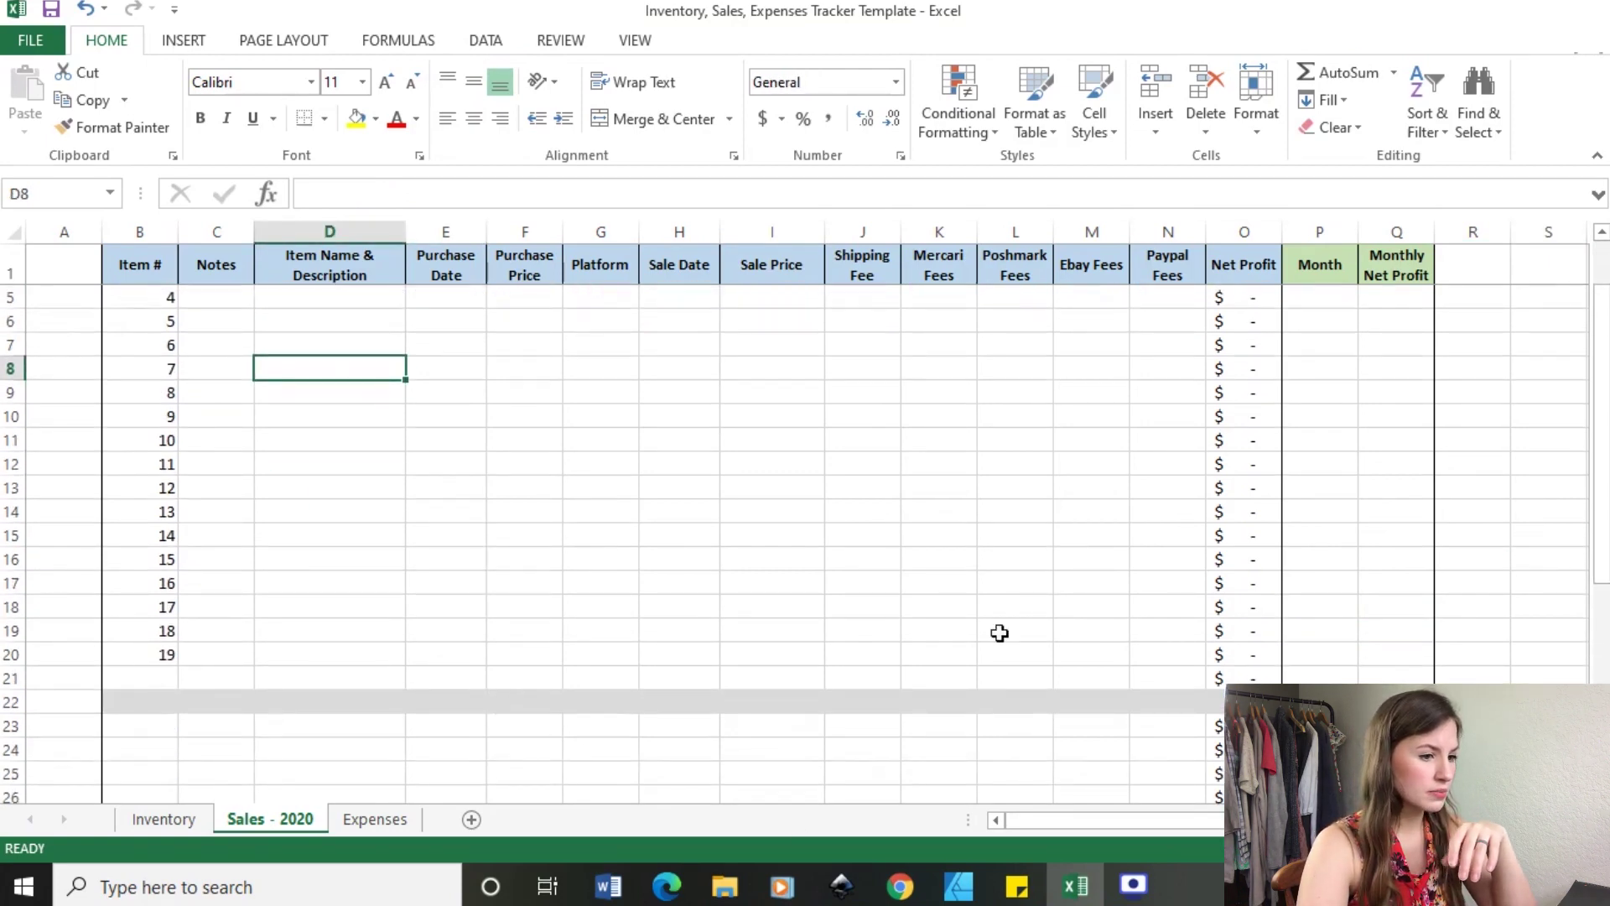
left_click(170, 653)
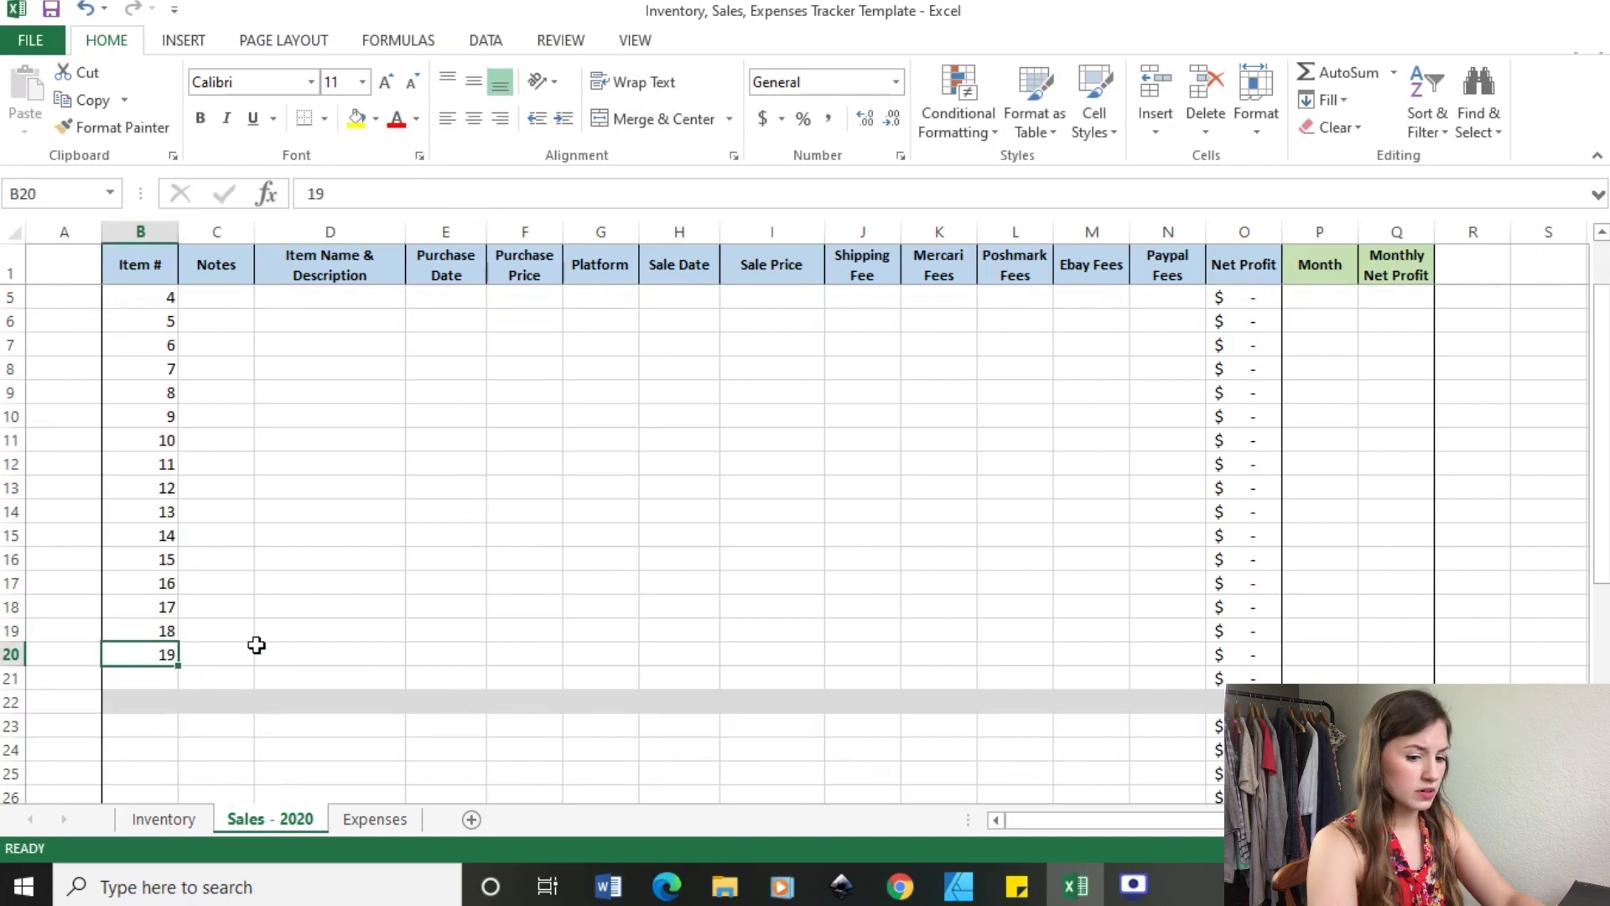
key("Delete")
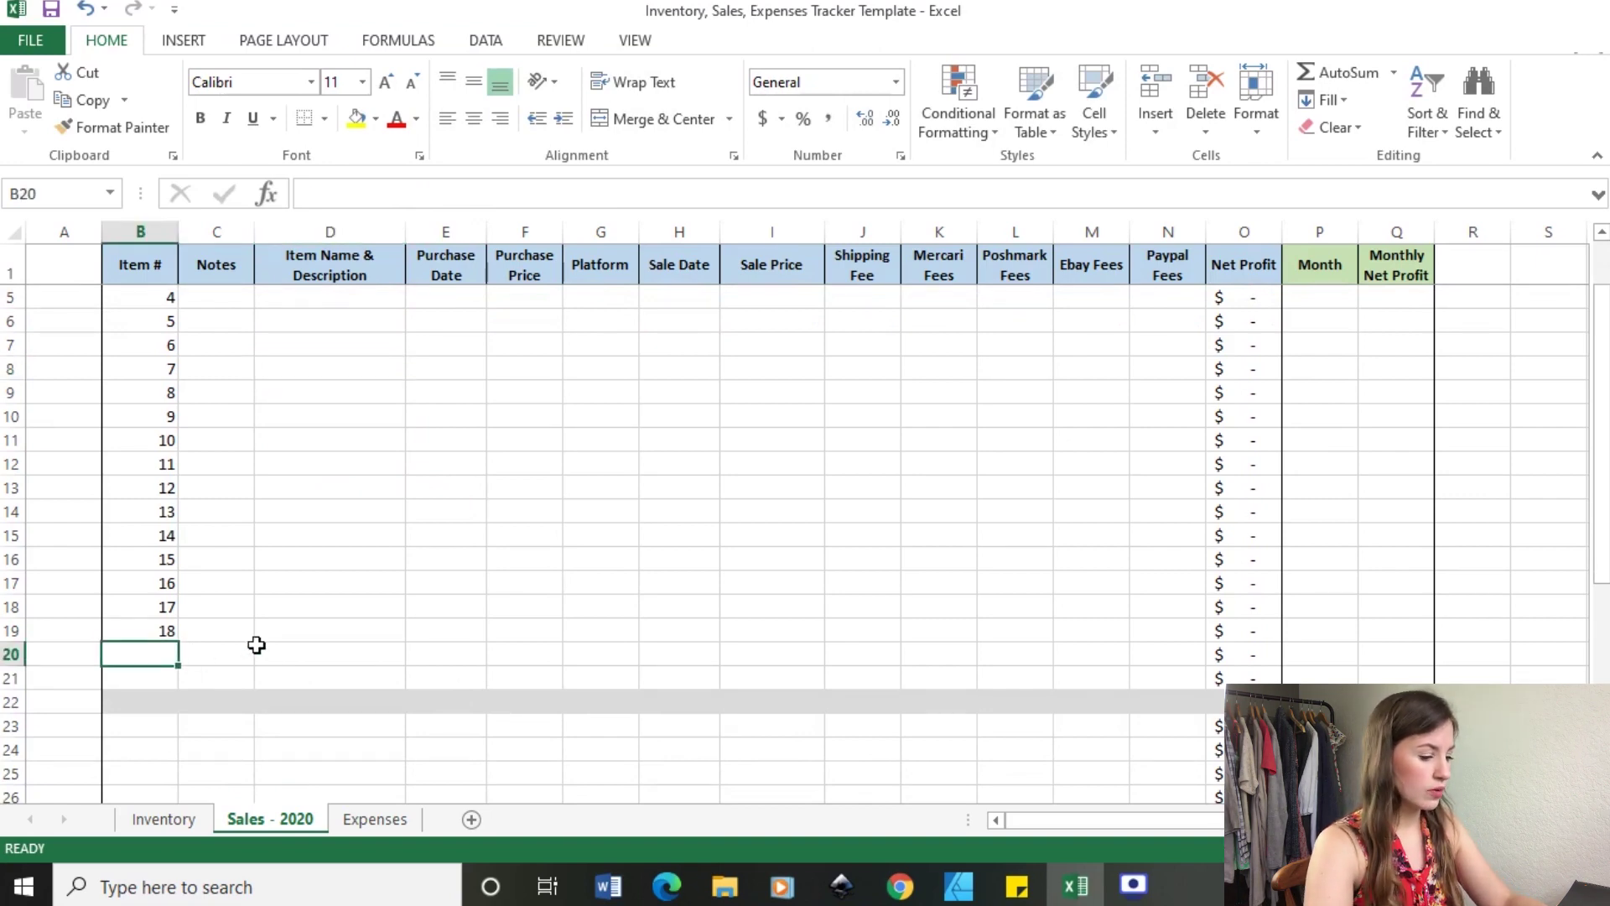
Insert three entire rows at row 20, below item 18 in the July section.
key("ctrl+shift+plus")
key("Down")
key("Return")
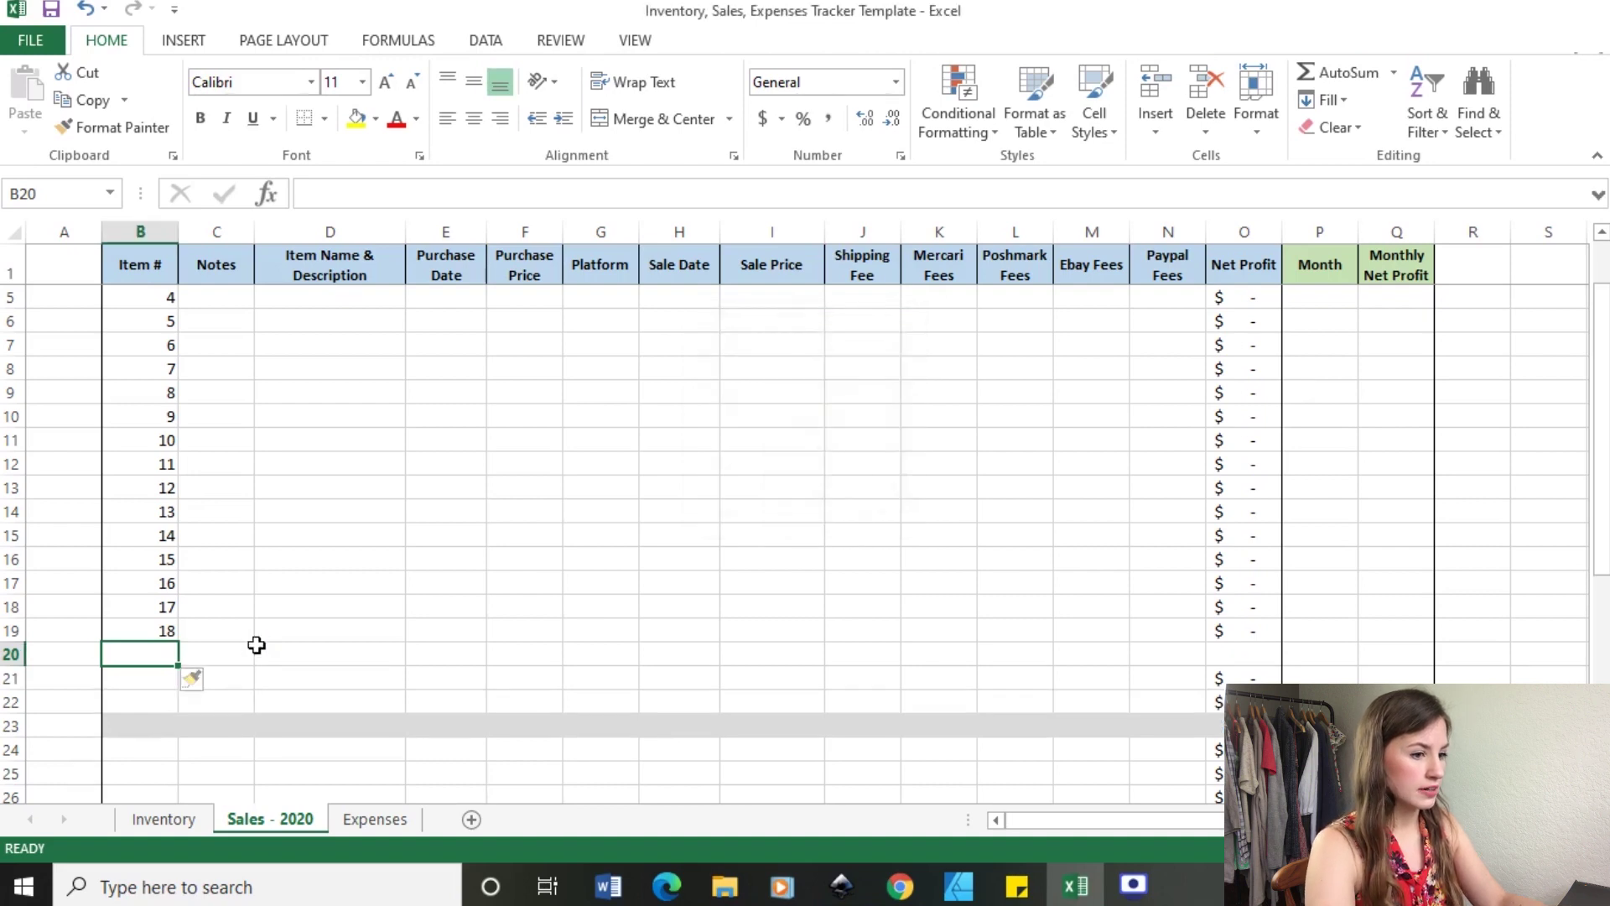
key("ctrl+shift+plus")
key("Down")
key("Return")
key("ctrl+shift+plus")
key("Down")
key("Return")
left_click(917, 676)
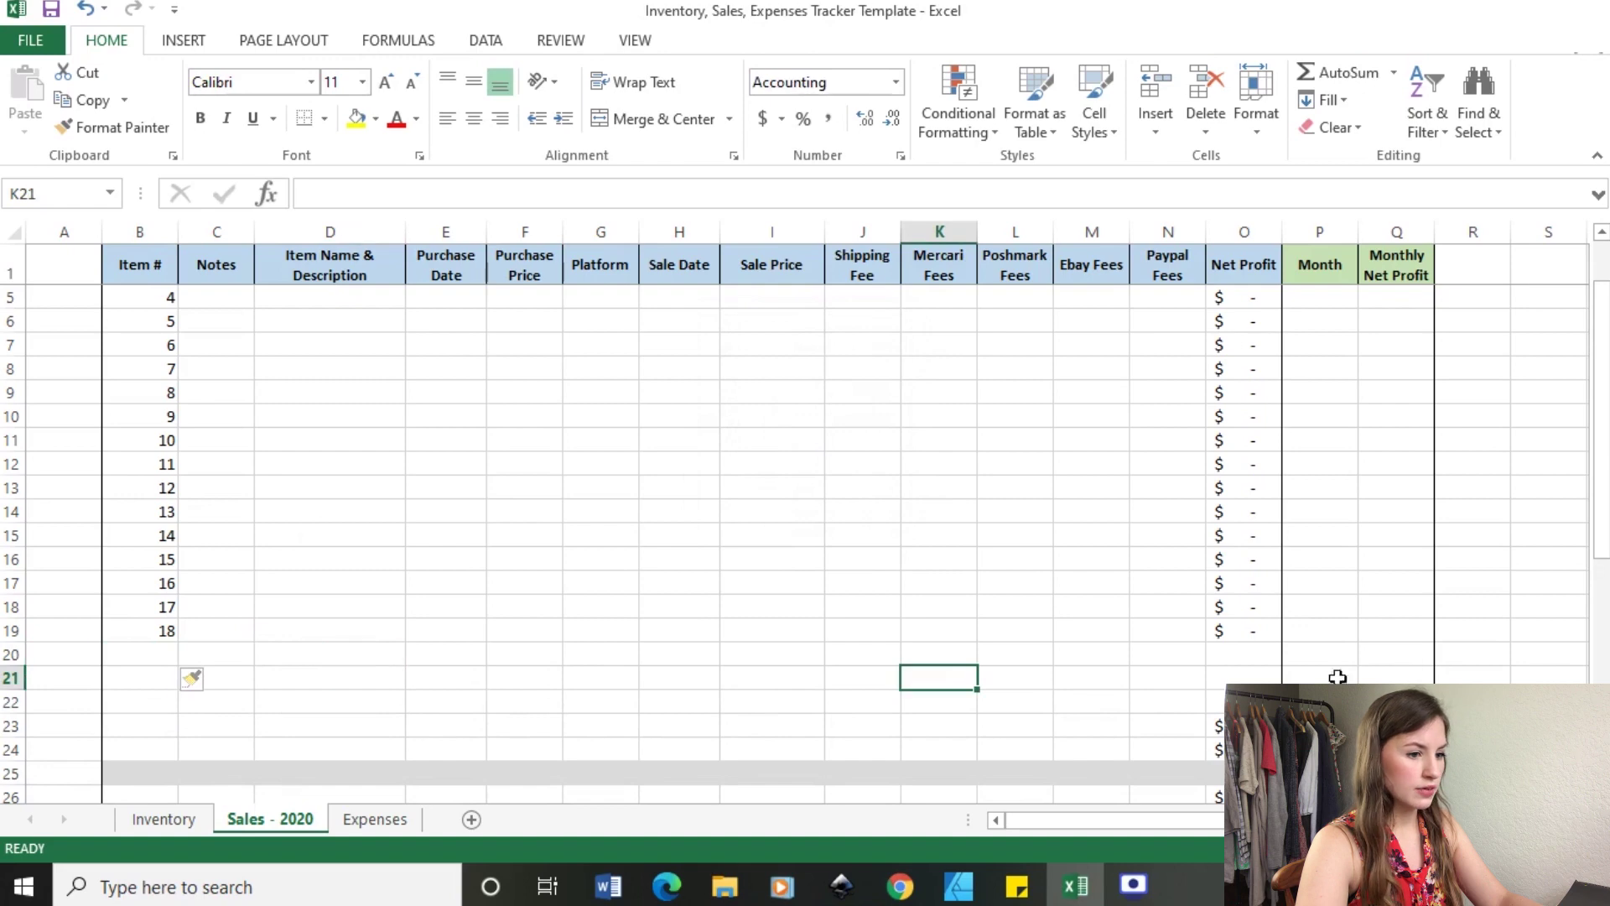
Fill the net profit formula from O23 up into the newly inserted rows, cells O20 to O22.
left_click(1244, 726)
left_click_drag(1282, 737, 1258, 654)
left_click(958, 668)
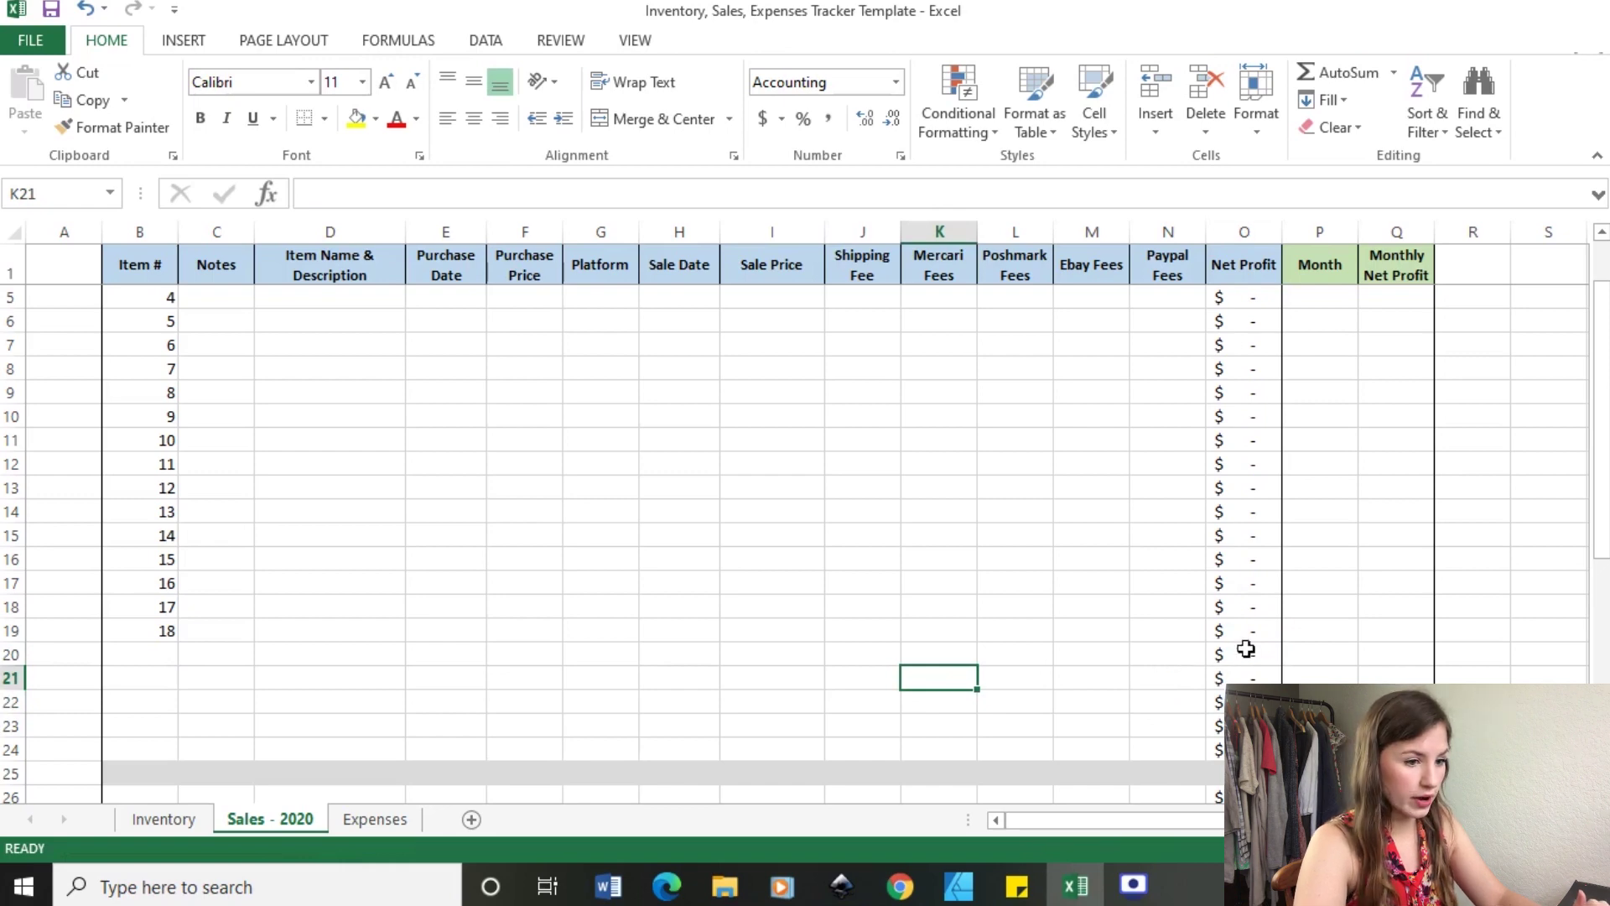
Examine July's monthly net profit formula in Q25 and the net profit cells it sums, down to the following month's section.
scroll(1446, 614, "down", 1)
left_click(1396, 702)
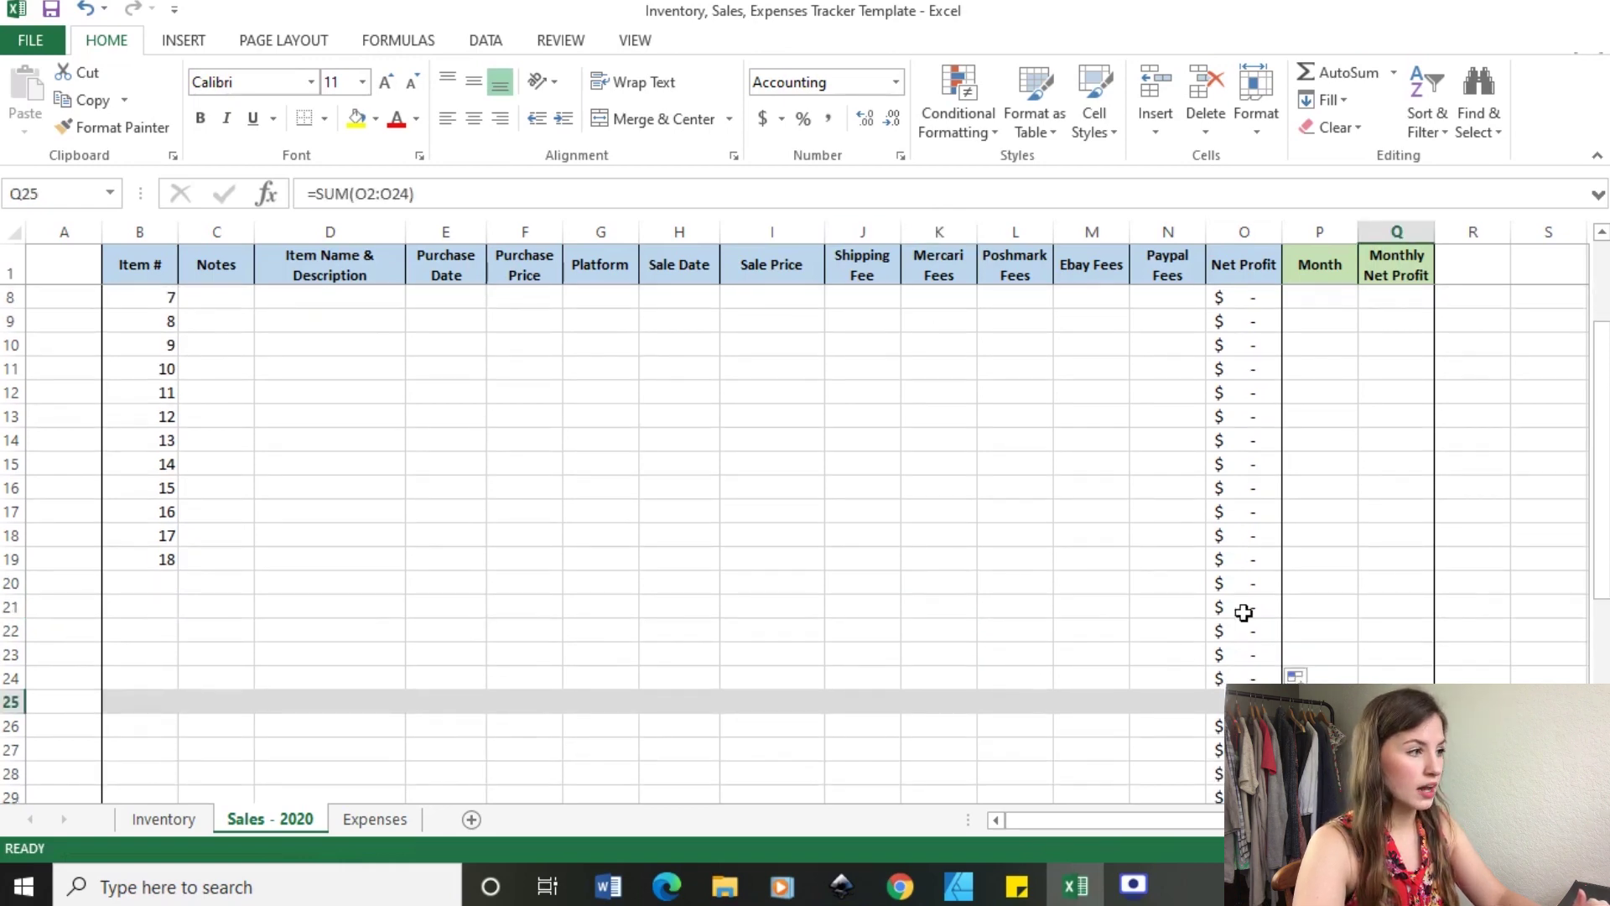
left_click(201, 678)
left_click_drag(201, 677, 1251, 657)
left_click(1397, 702)
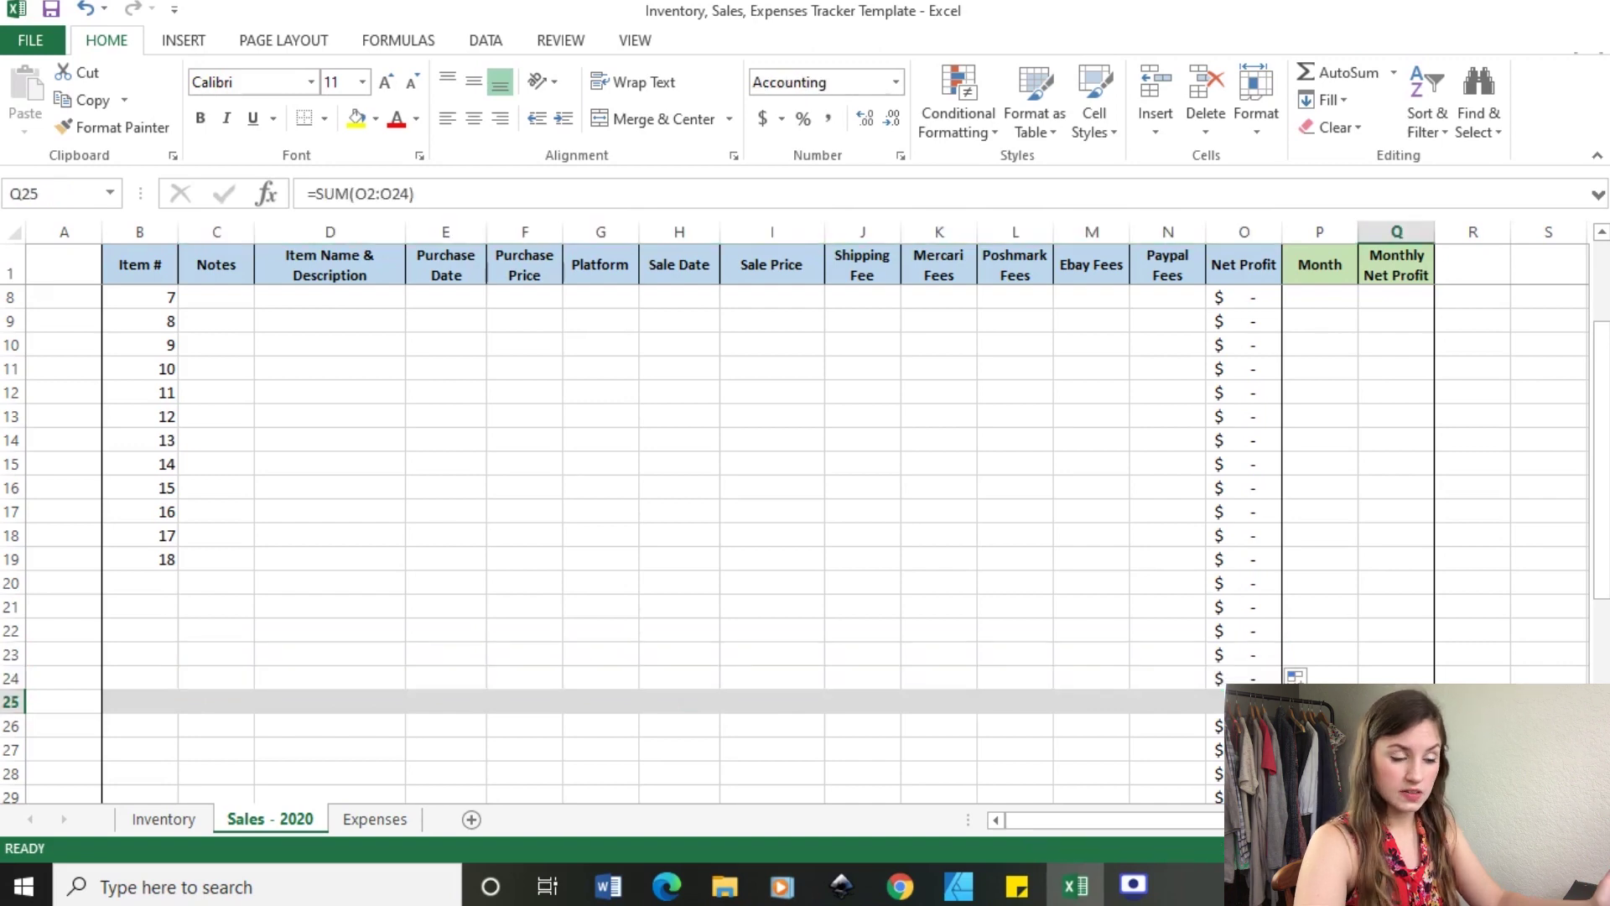
scroll(1241, 631, "up", 2)
left_click_drag(1266, 289, 1216, 706)
left_click(941, 640)
scroll(931, 650, "down", 4)
left_click(934, 662)
scroll(934, 672, "down", 2)
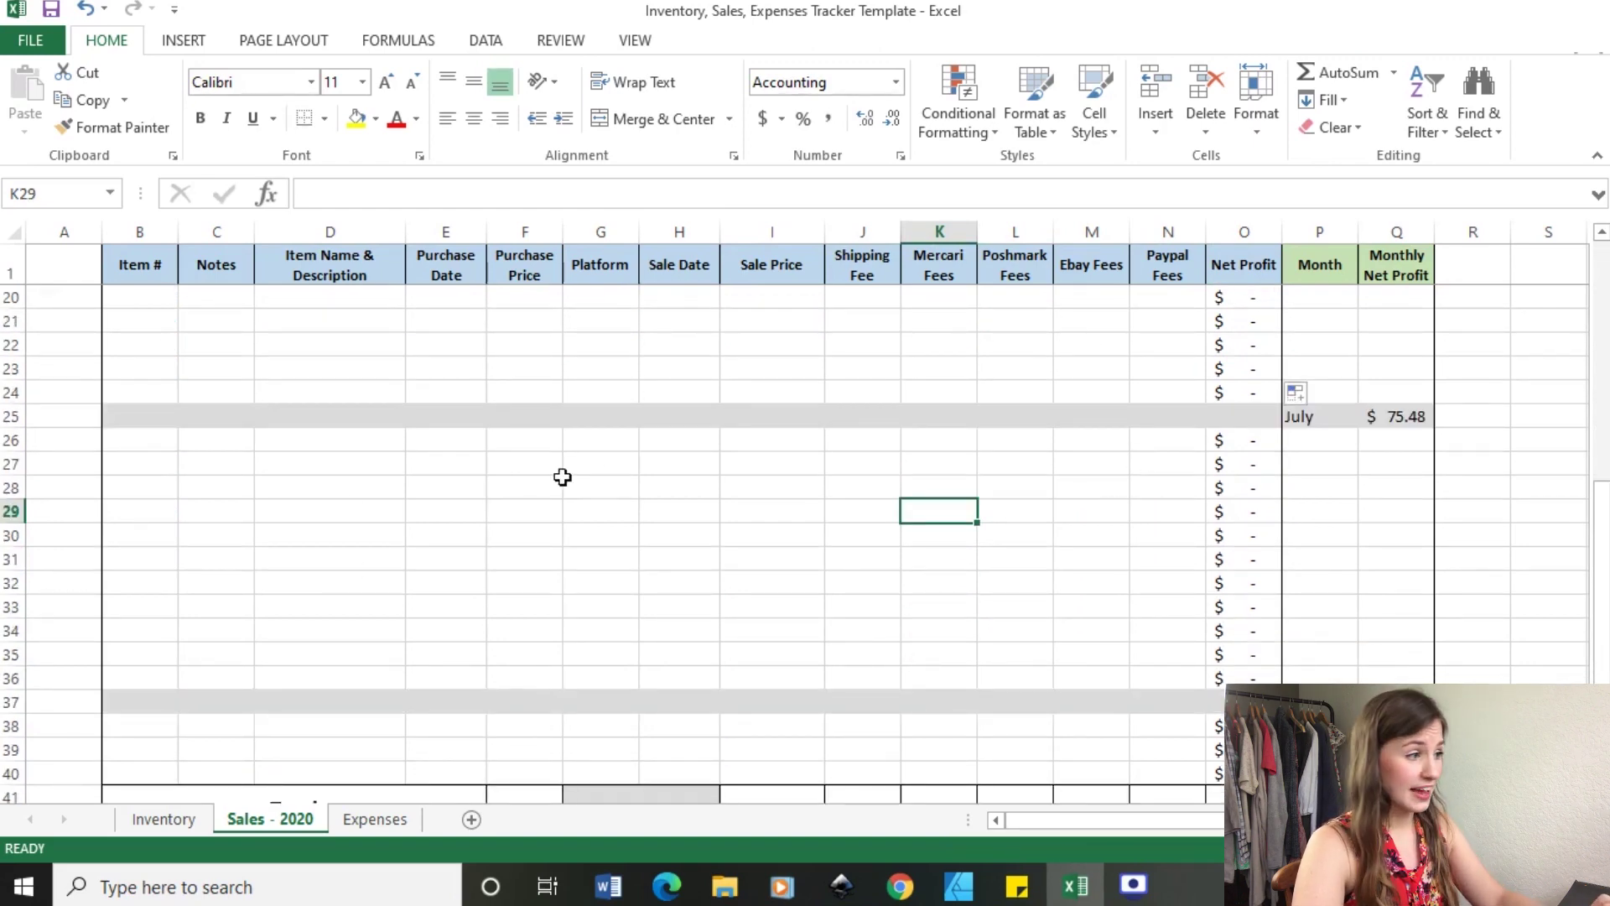
Continue the item numbers from B19 down to B24 as a series, from 18 to 23.
left_click(154, 442)
scroll(158, 447, "up", 2)
left_click(160, 418)
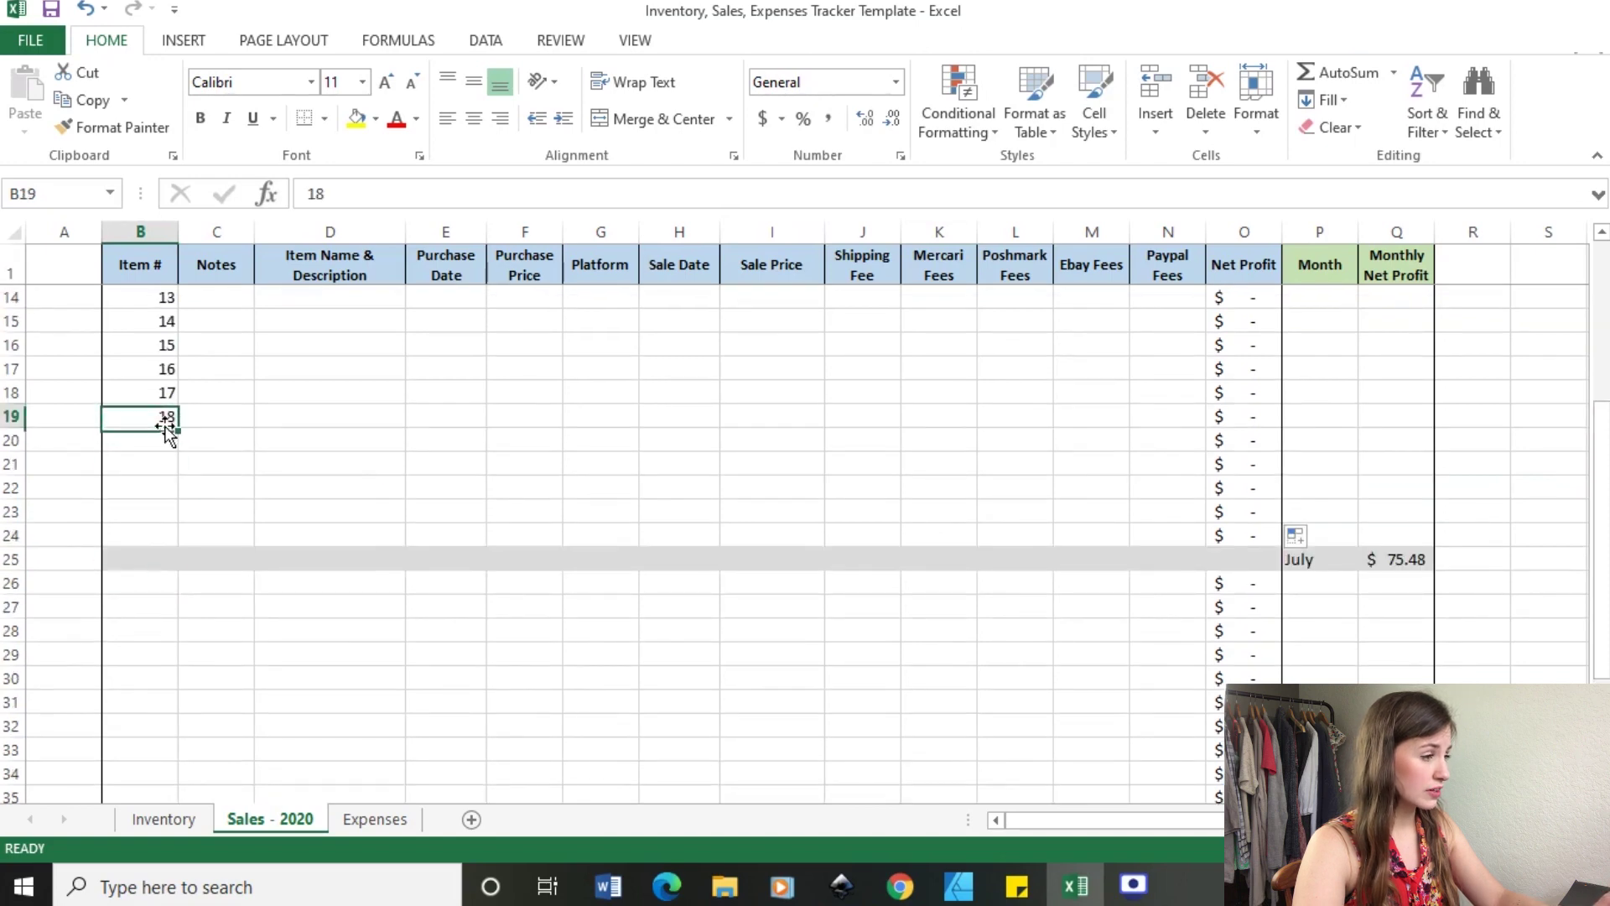
left_click_drag(177, 427, 167, 542)
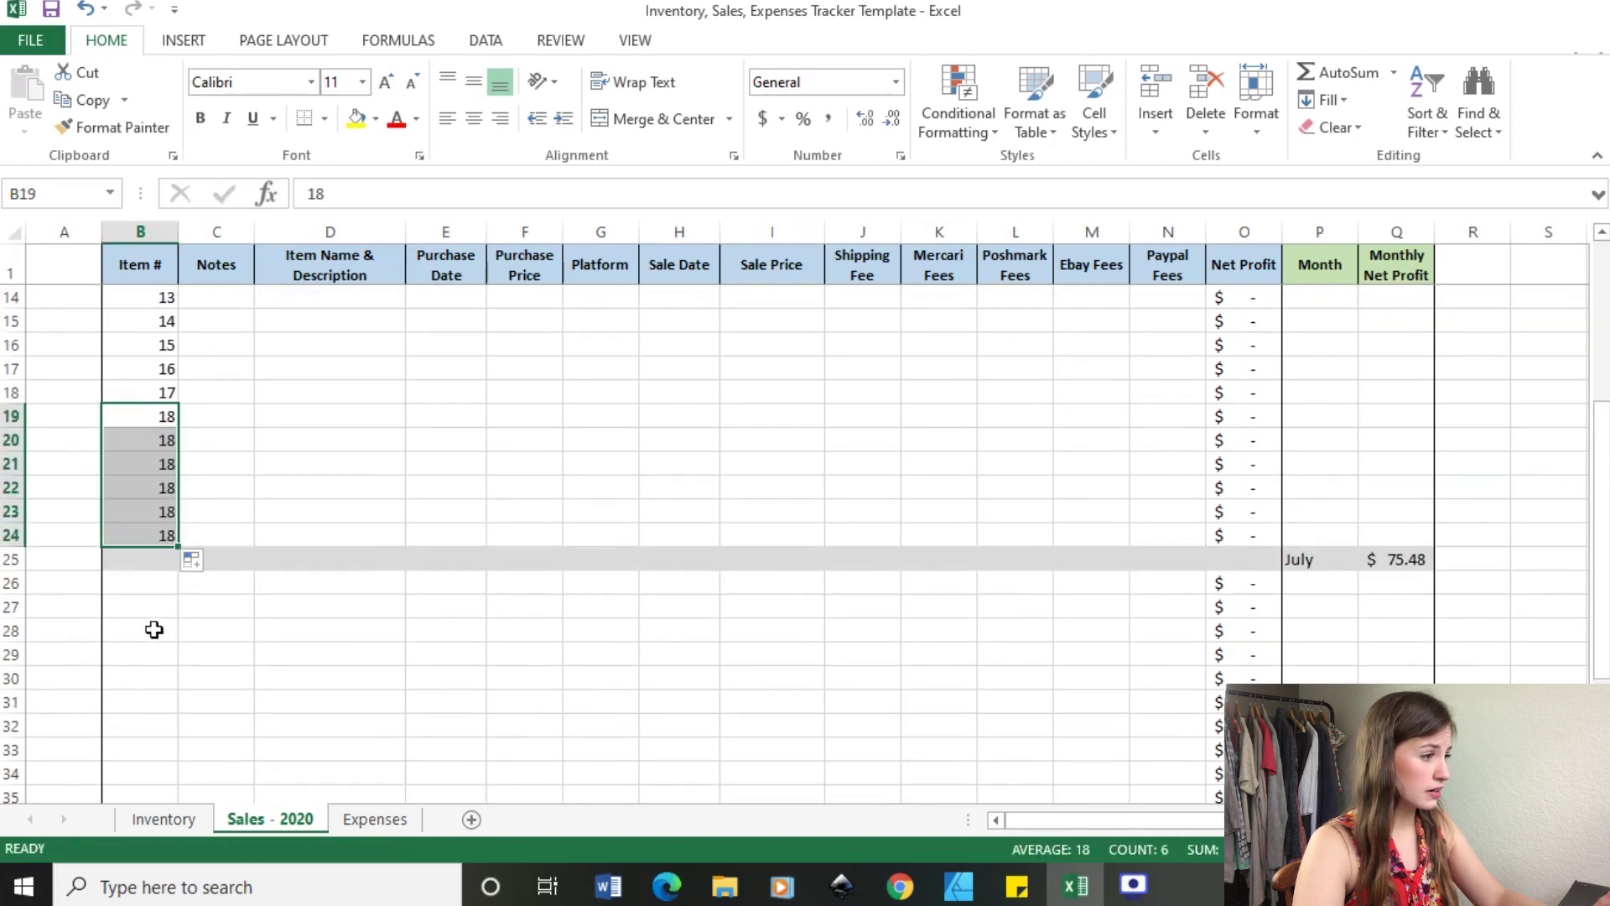
left_click(192, 560)
left_click(234, 618)
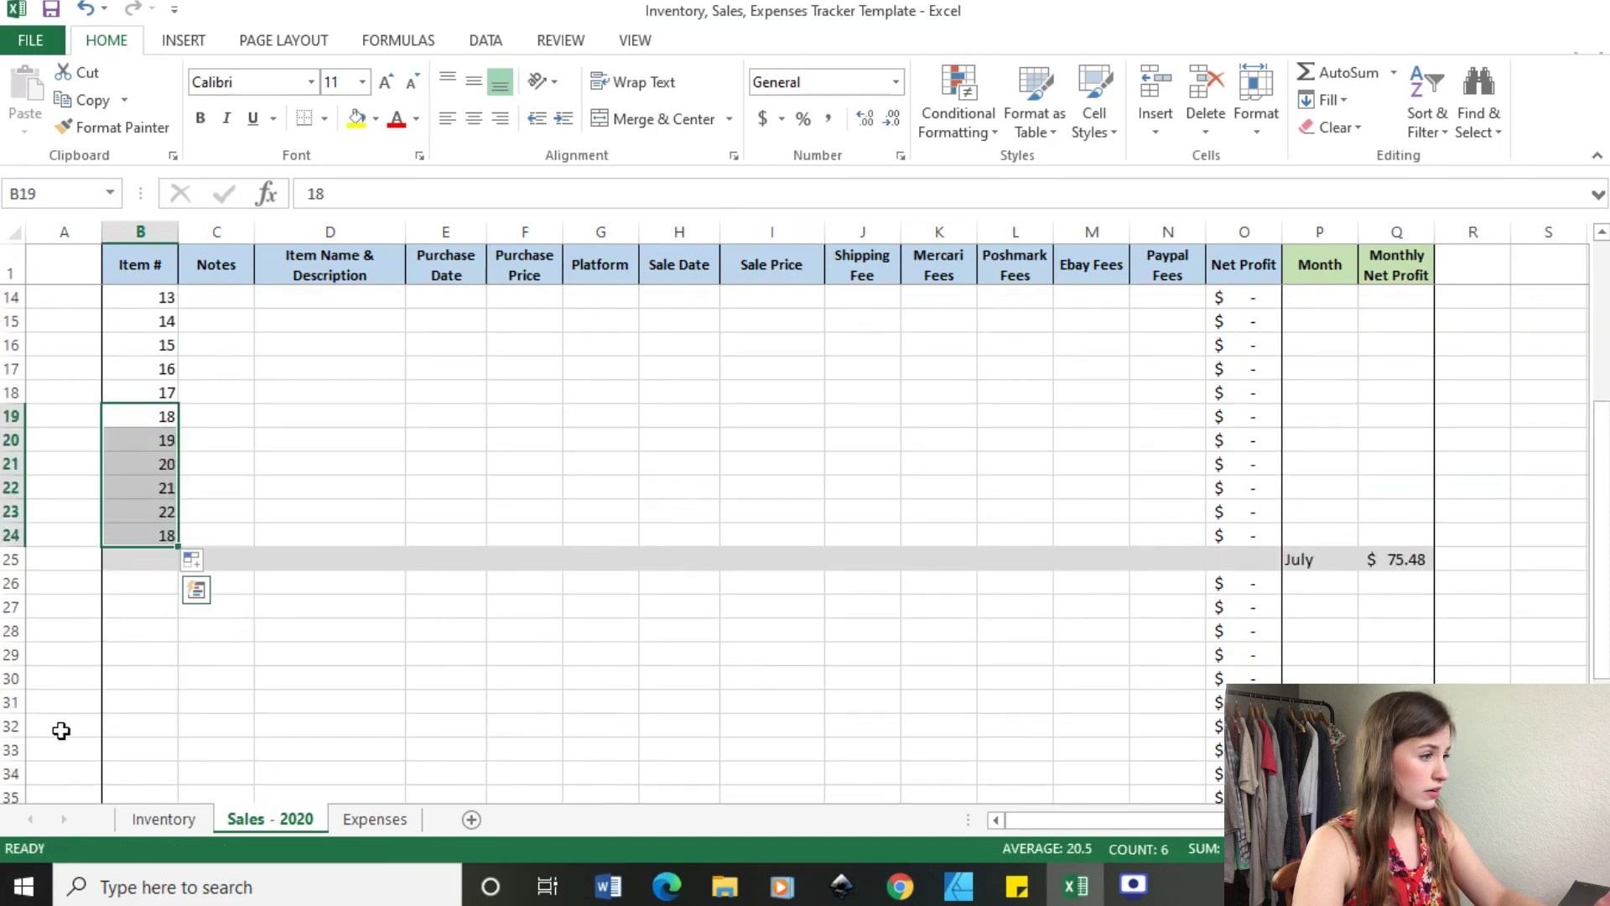
left_click(134, 653)
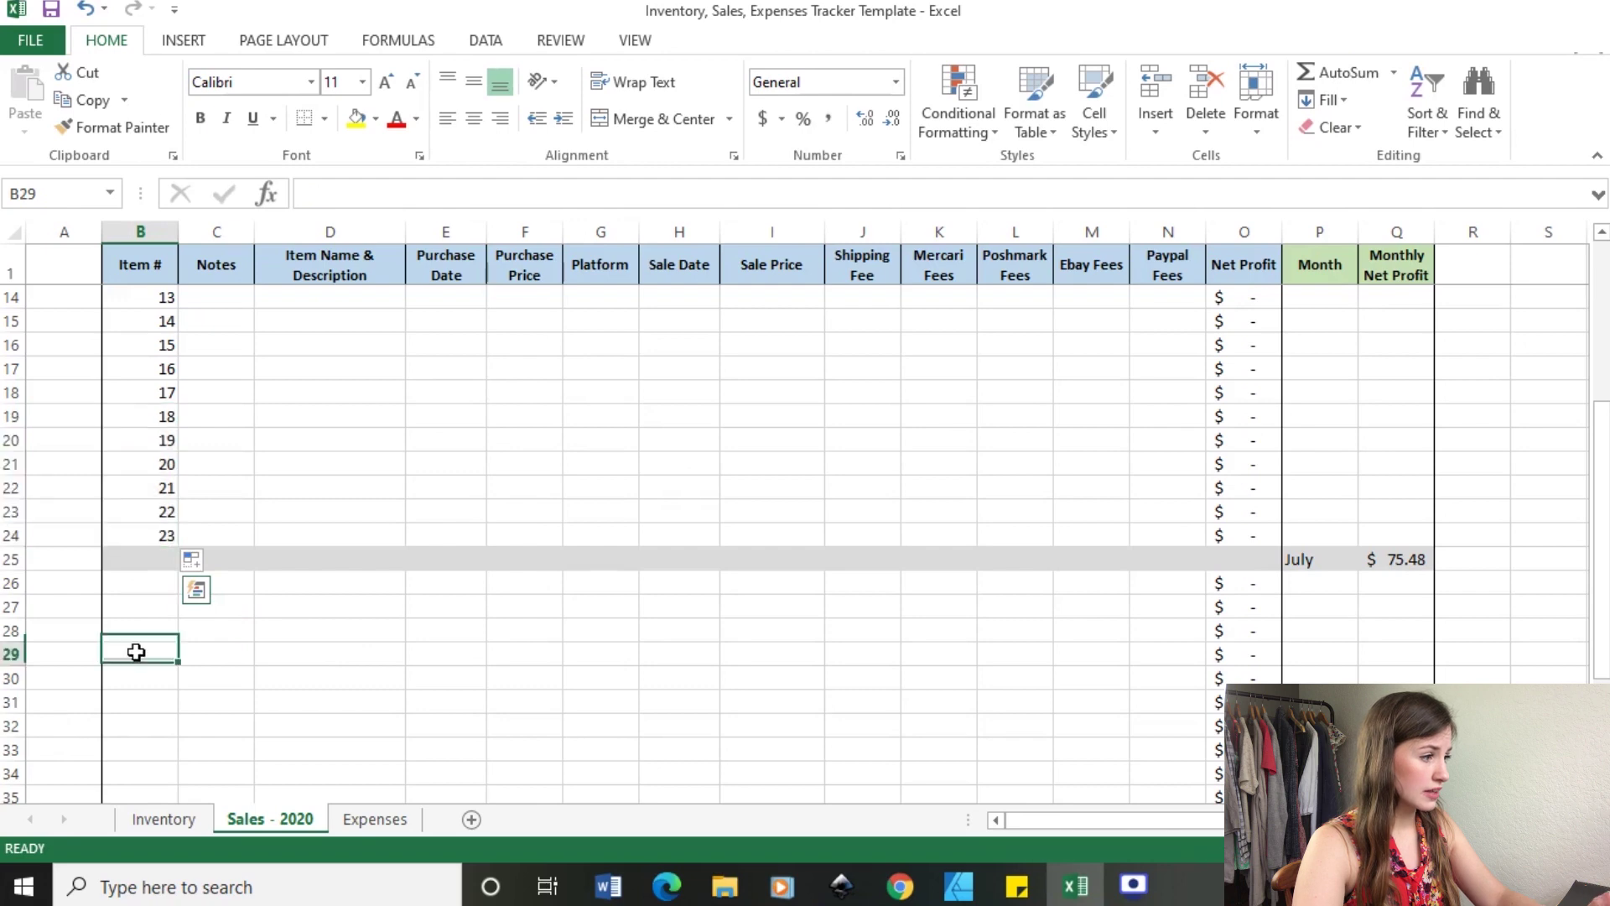
Enter item number 24 in B26, the first row below the July summary row.
left_click(166, 582)
type("24")
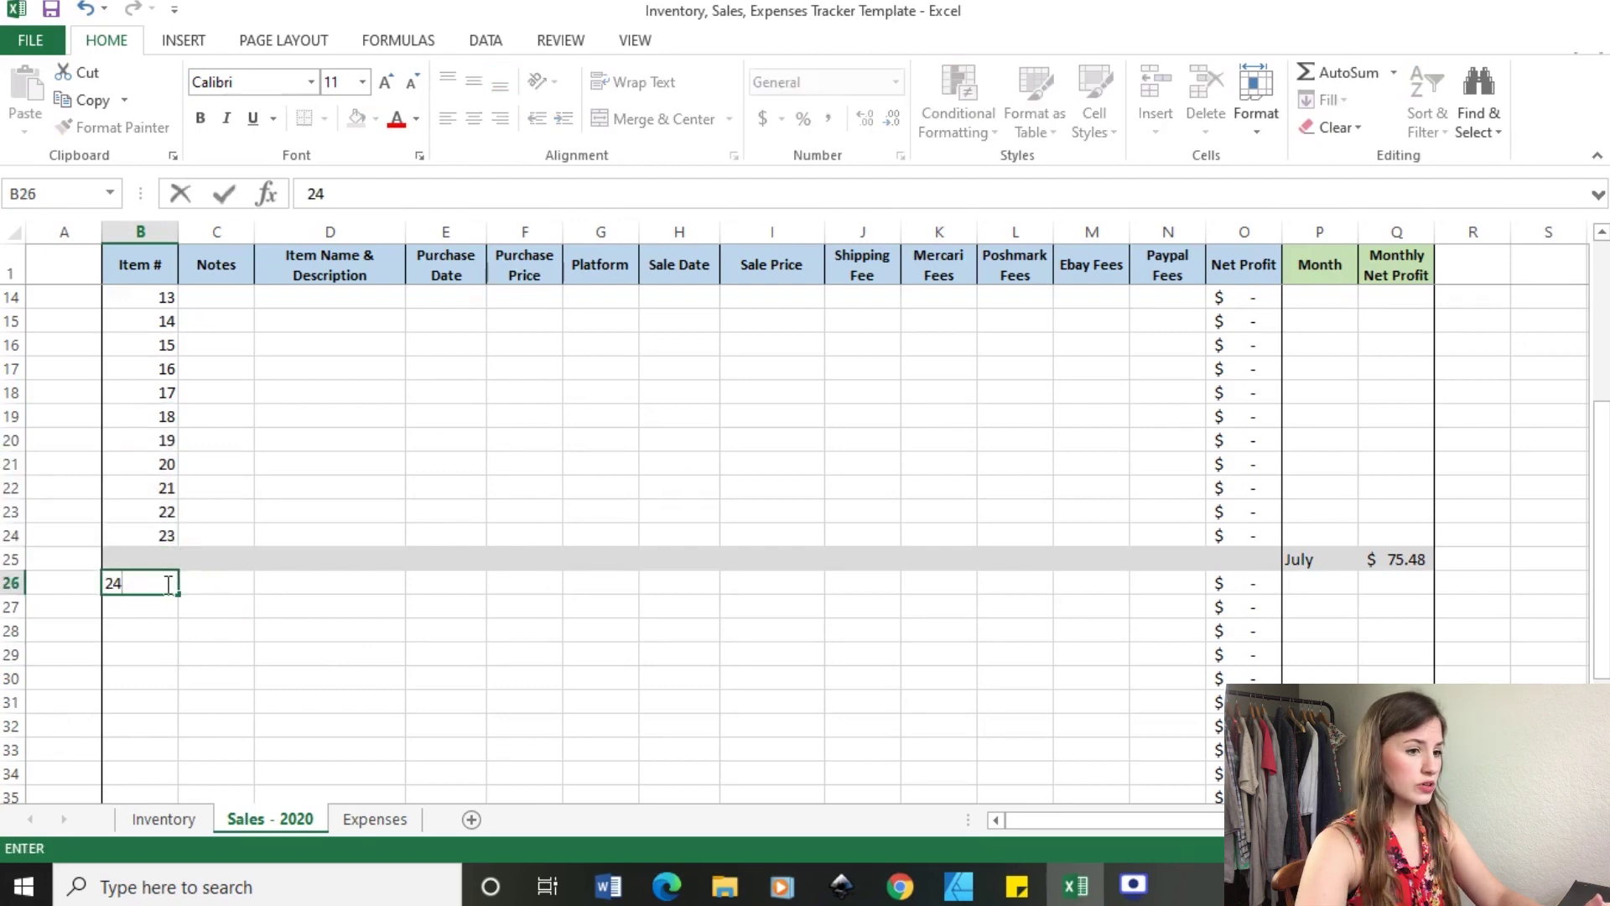
left_click(259, 706)
scroll(1424, 436, "down", 1)
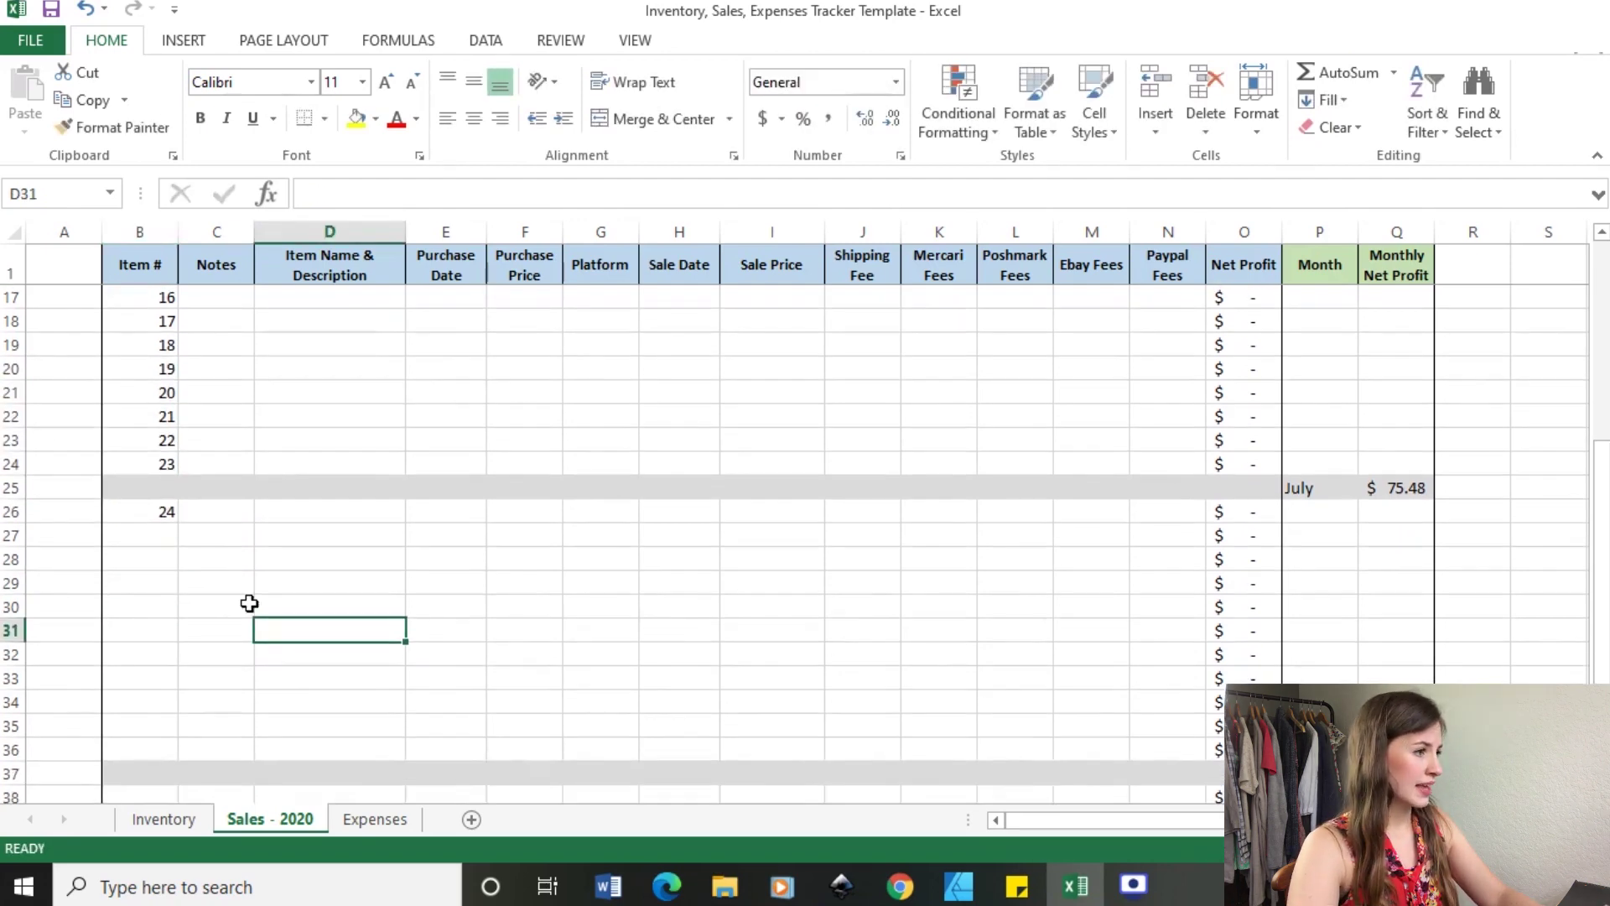
left_click(327, 513)
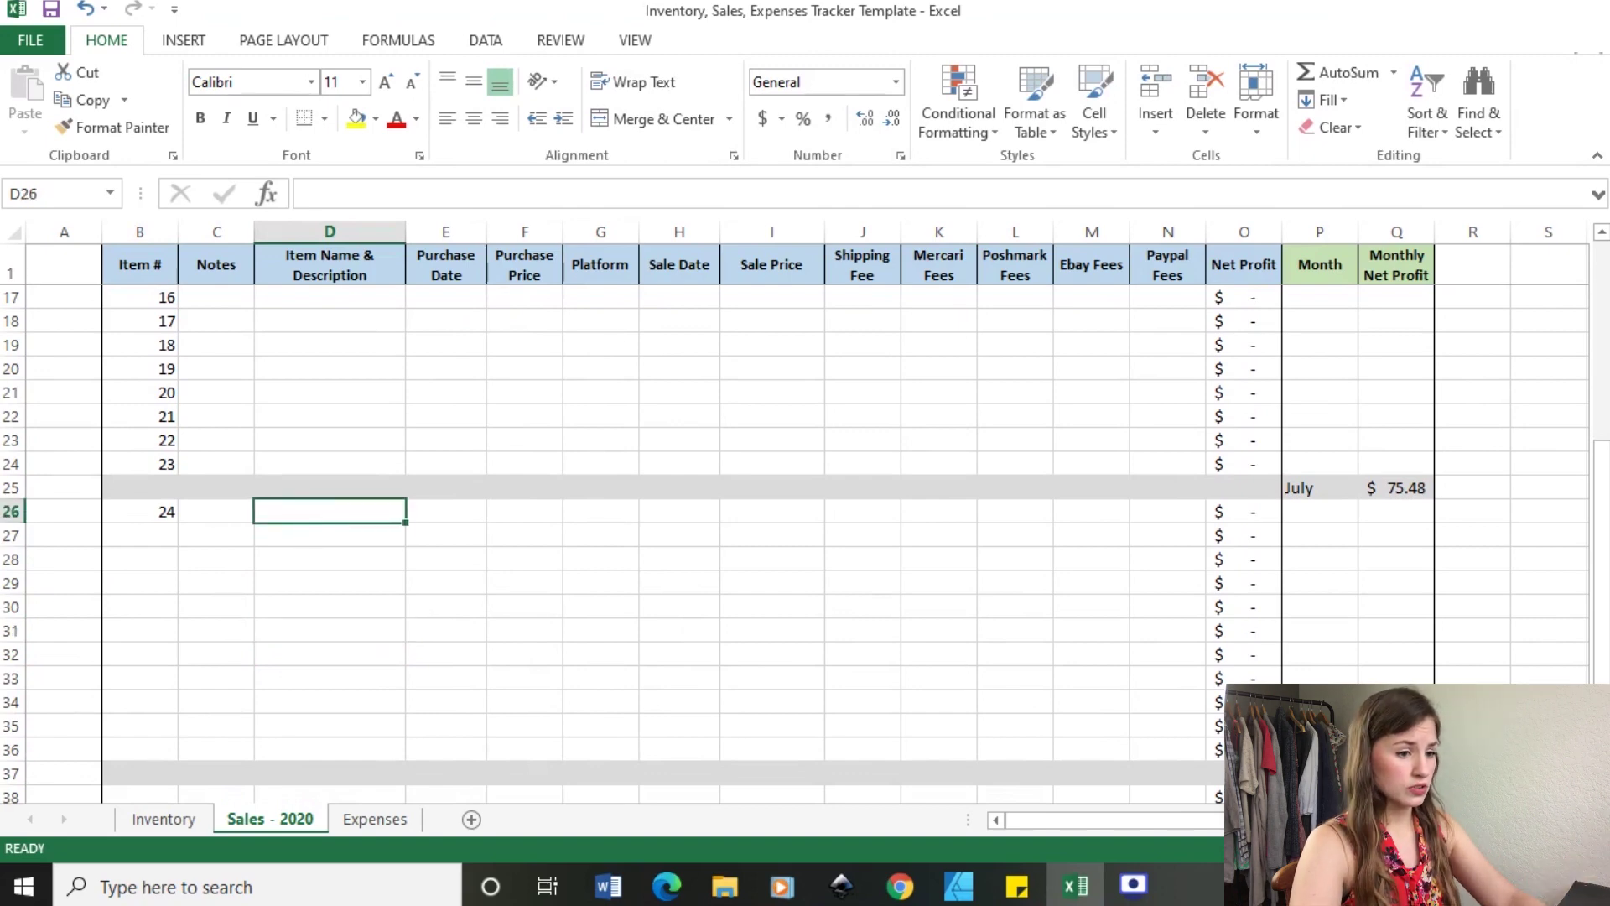
Label the next gray summary row "August" in the Month column, cell P37.
scroll(1304, 651, "down", 2)
left_click(1318, 637)
type("ugus")
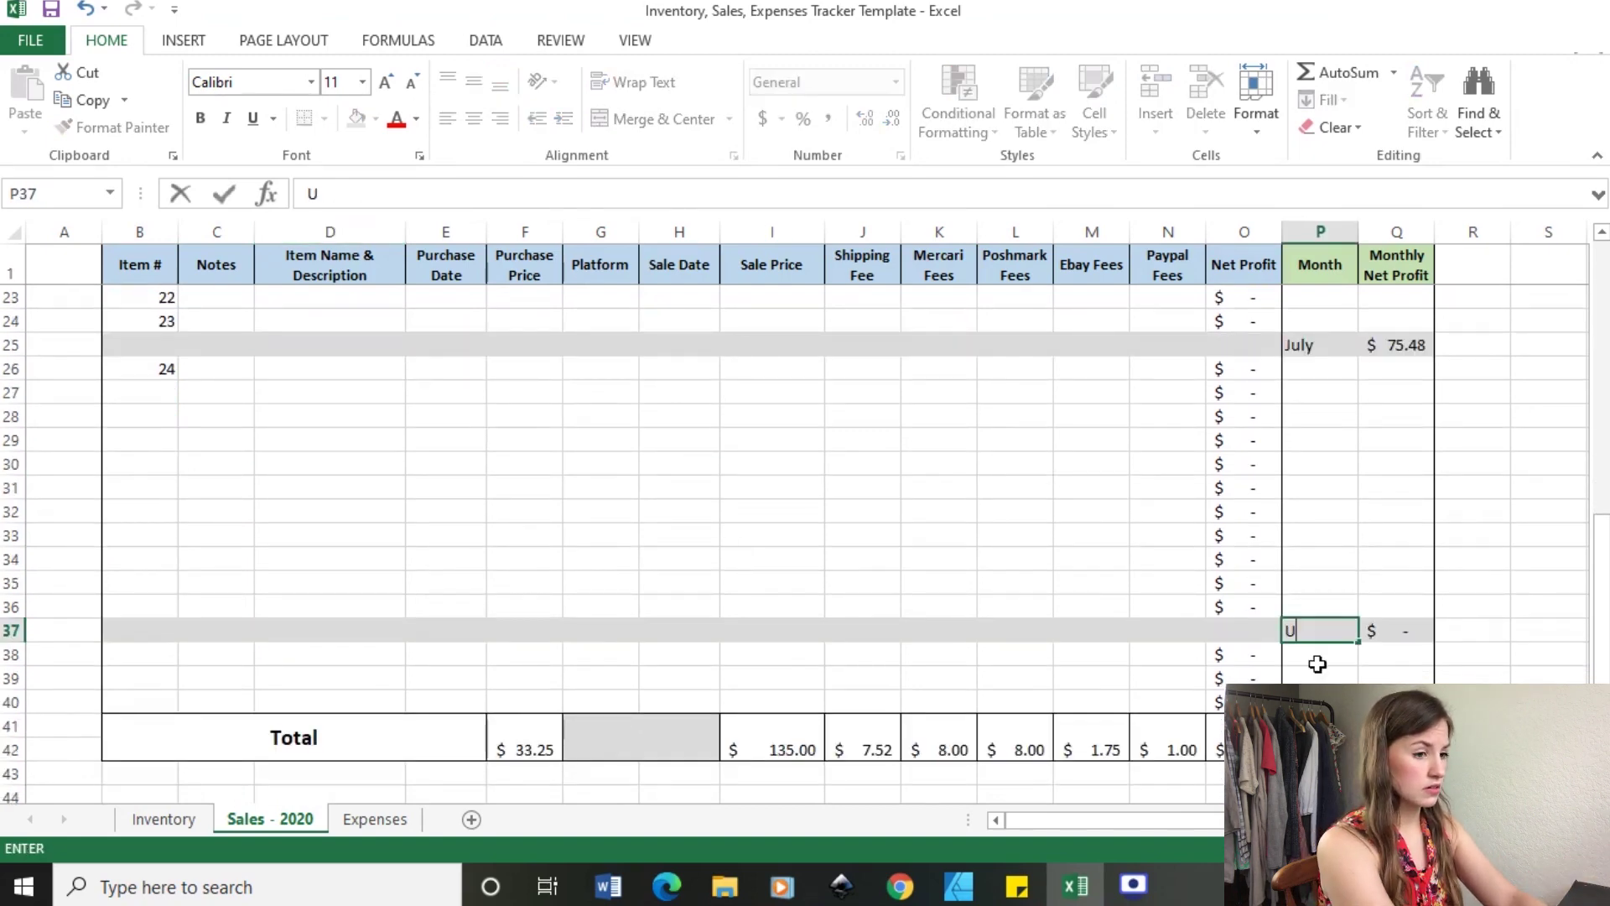
key("BackSpace")
key("BackSpace")
key("BackSpace")
key("BackSpace")
type("August")
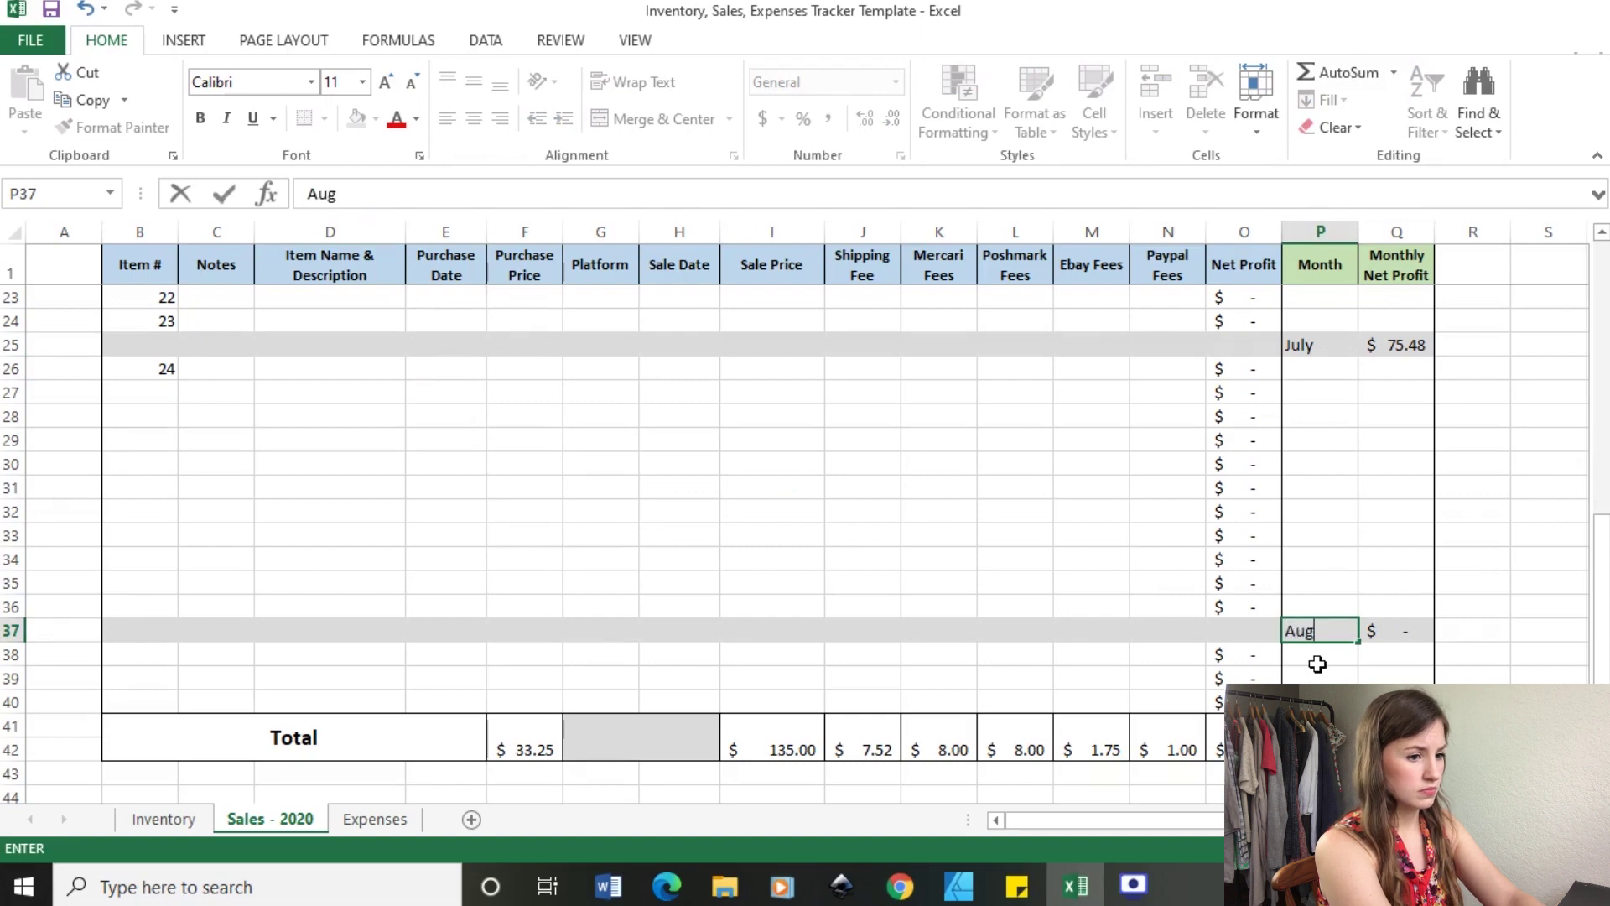
Record item 24 in row 26 as "UGG Boots" with purchase date 04/01/2020 and purchase price 3.
left_click(280, 362)
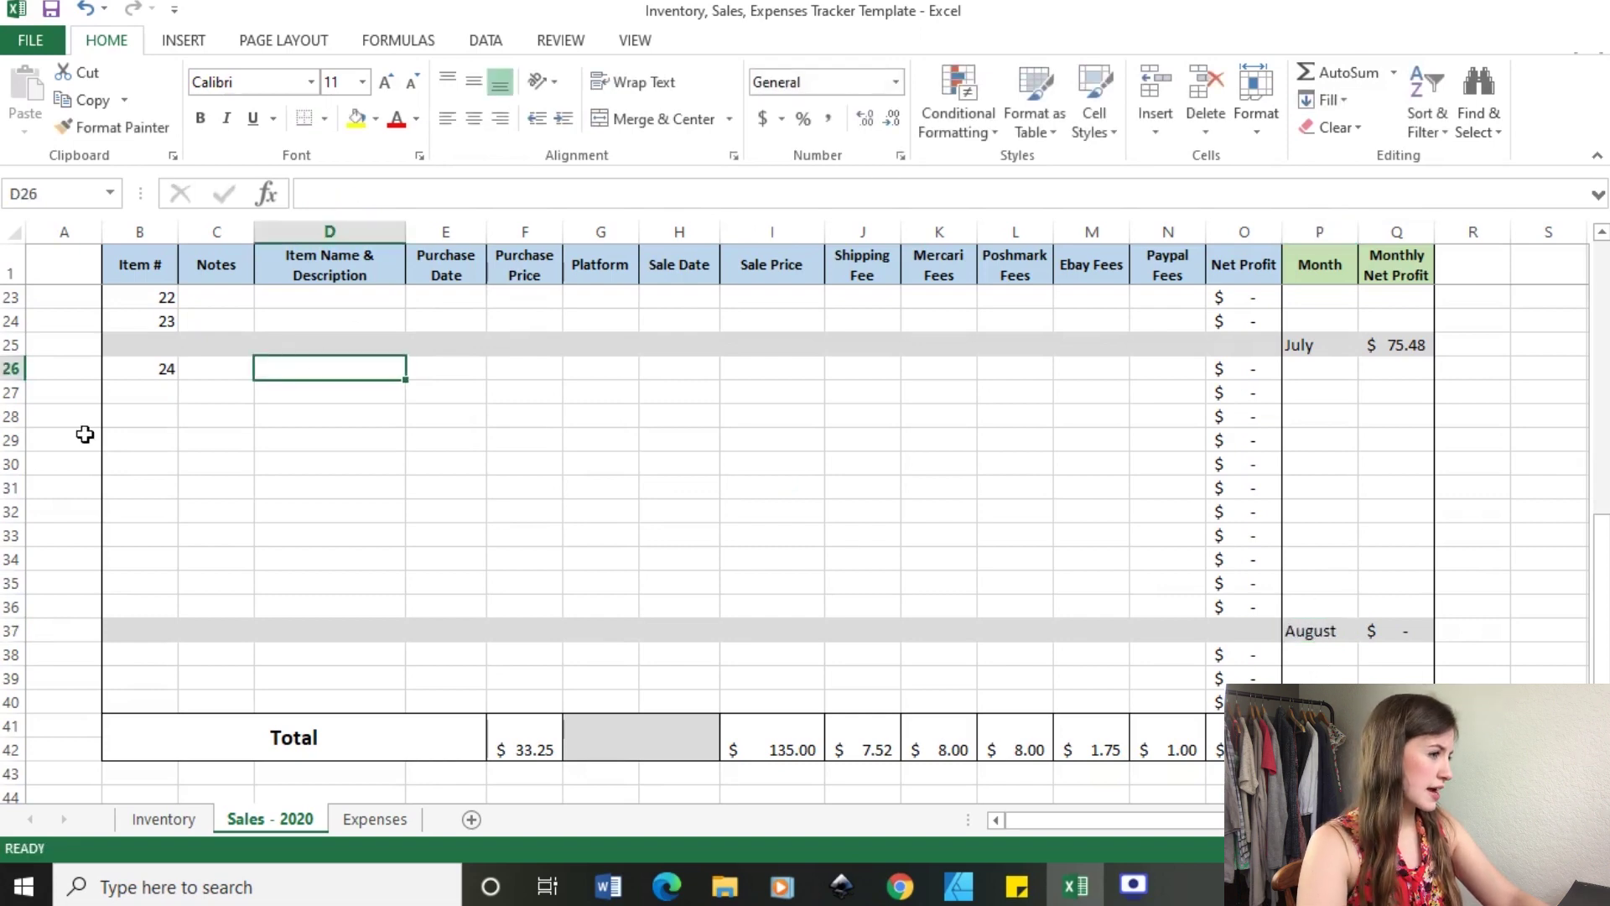
type("UGG Boots")
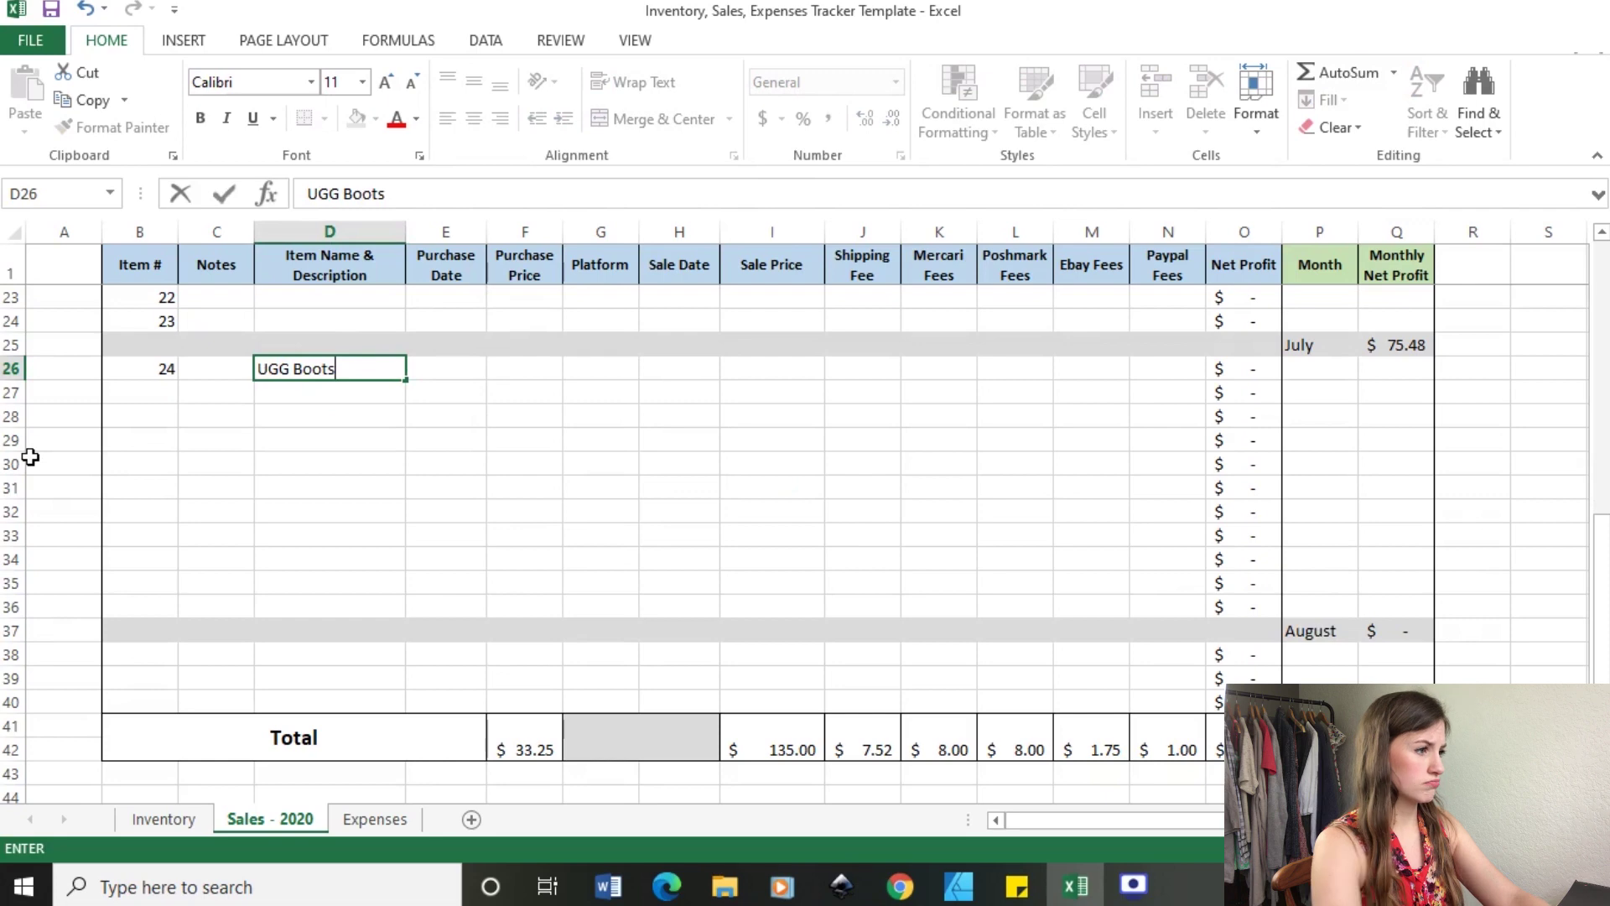
key("Tab")
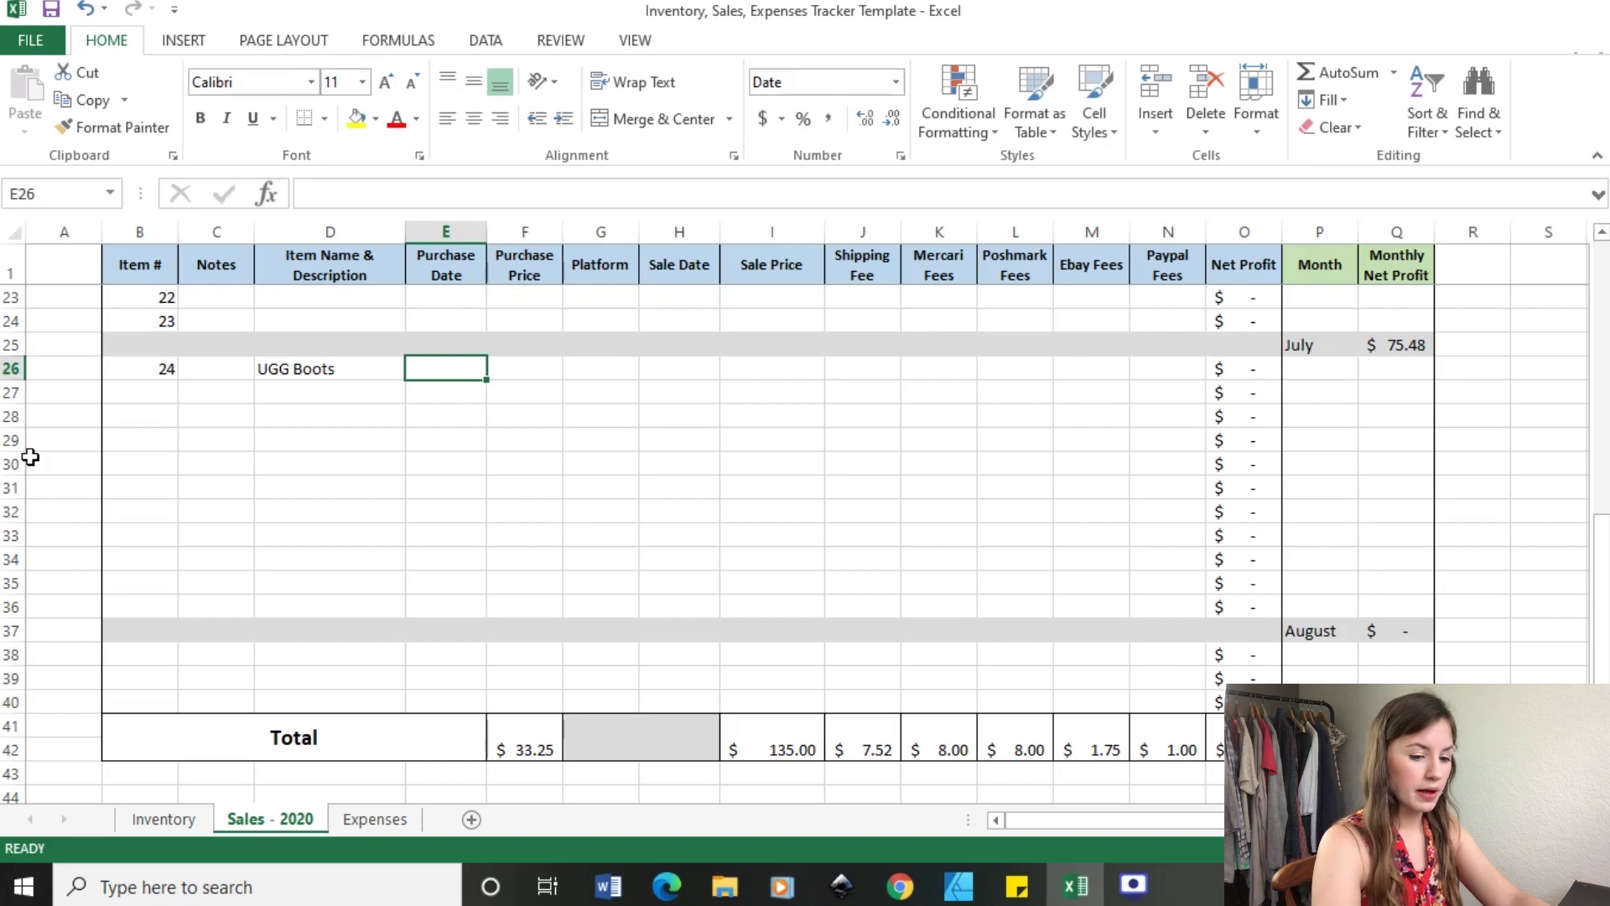
type("04/")
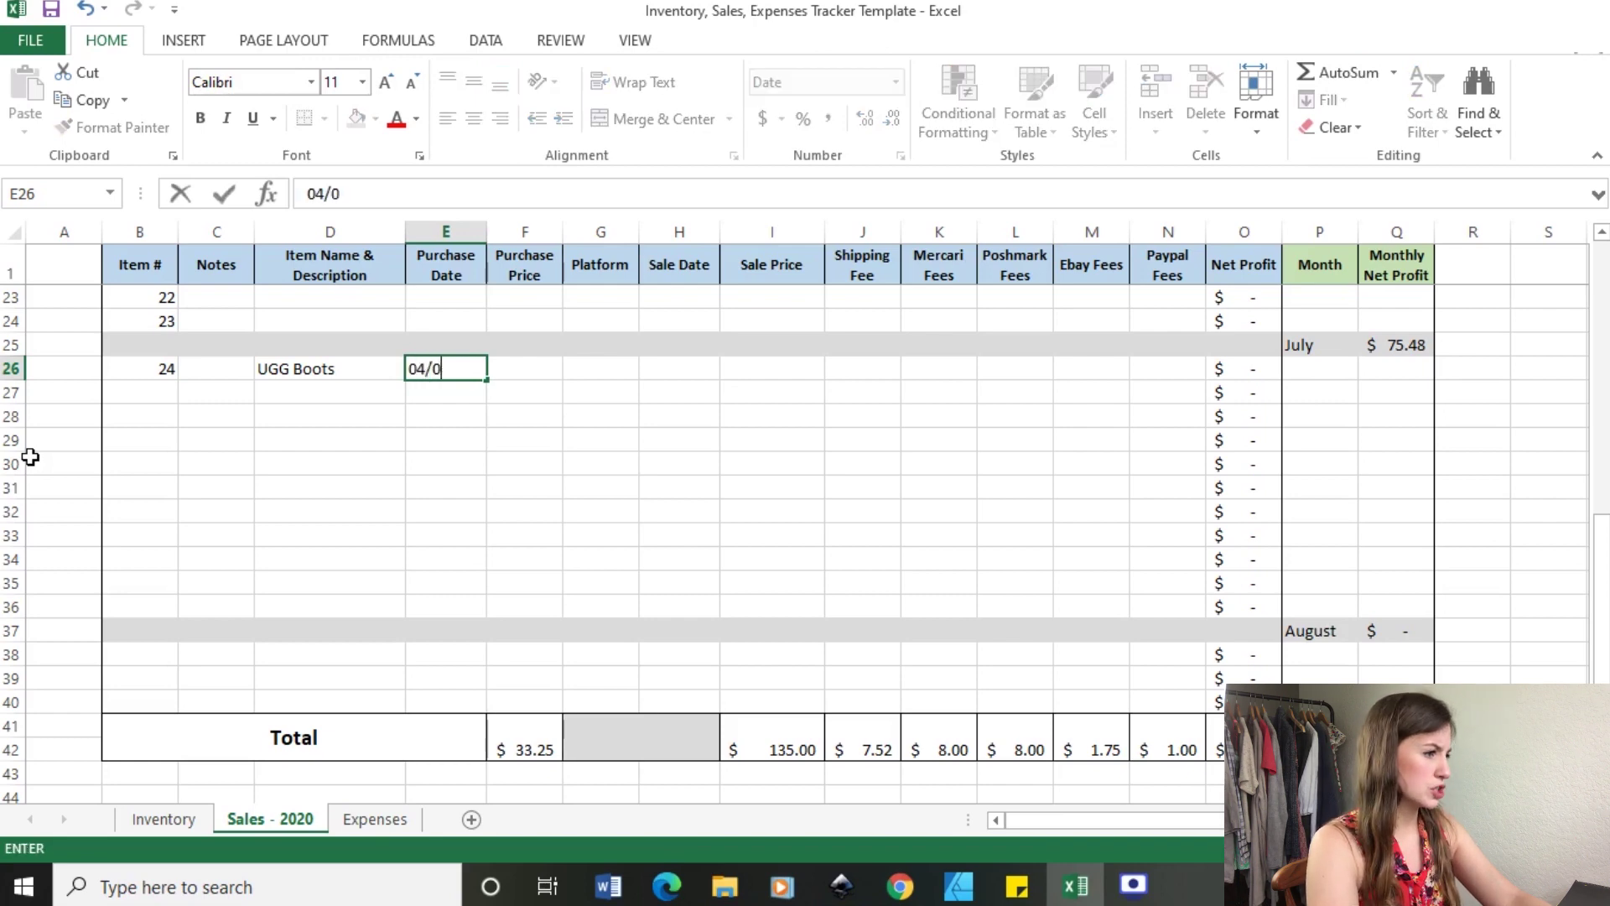
type("01/2020")
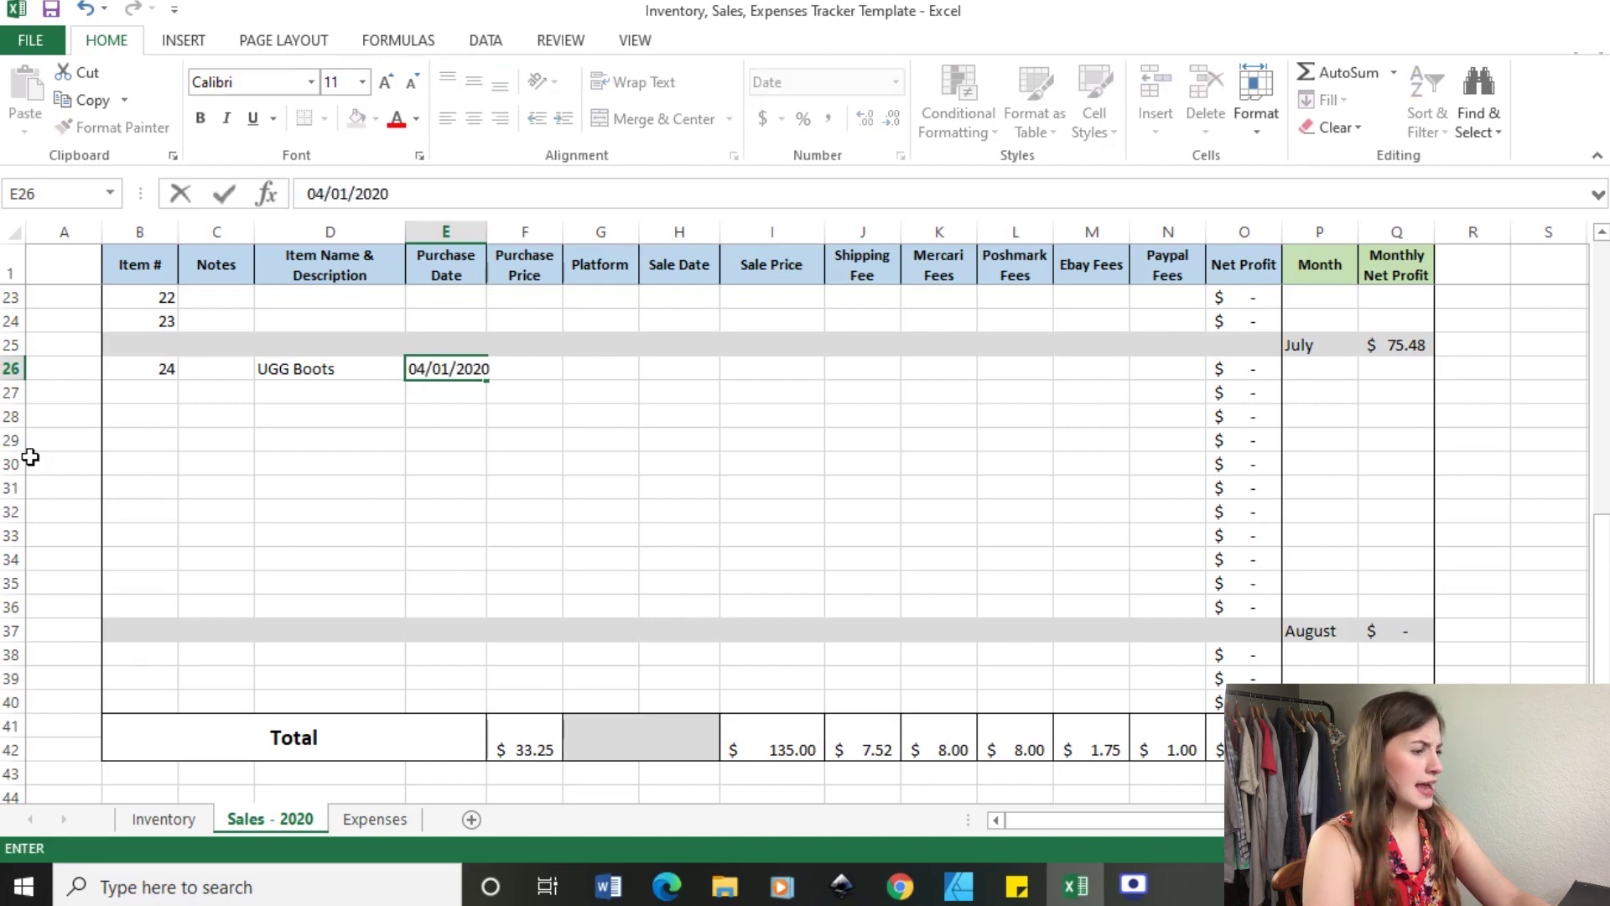
key("Tab")
type("3")
key("Tab")
Set item 24's platform to "Ebay" and its sale date to 8/1/2020.
type("E")
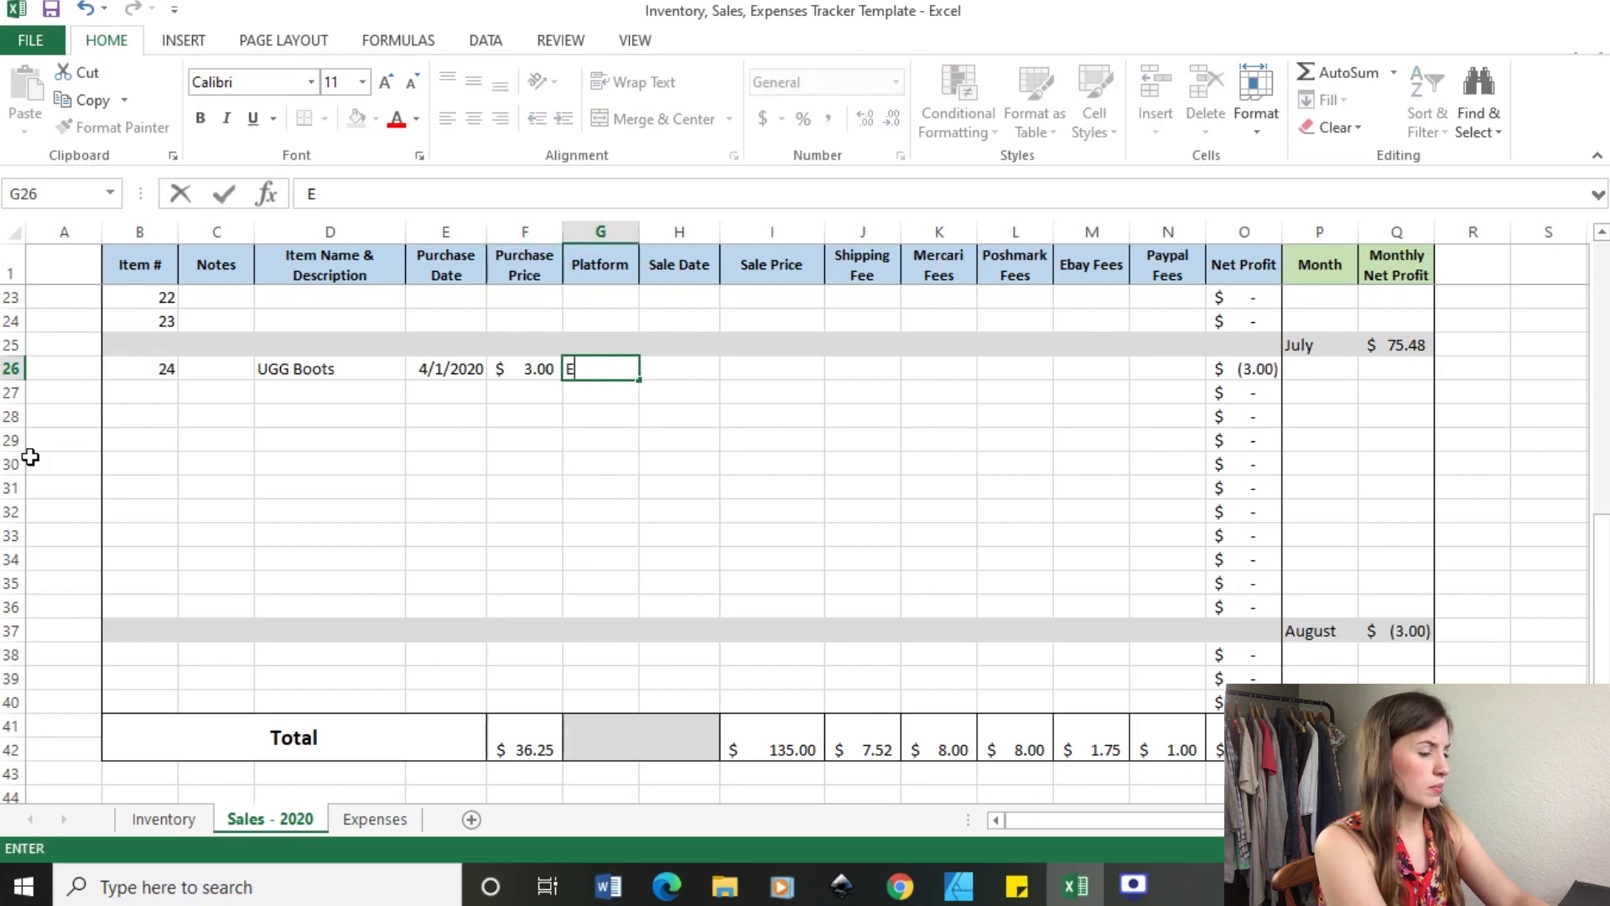
type("Ebay")
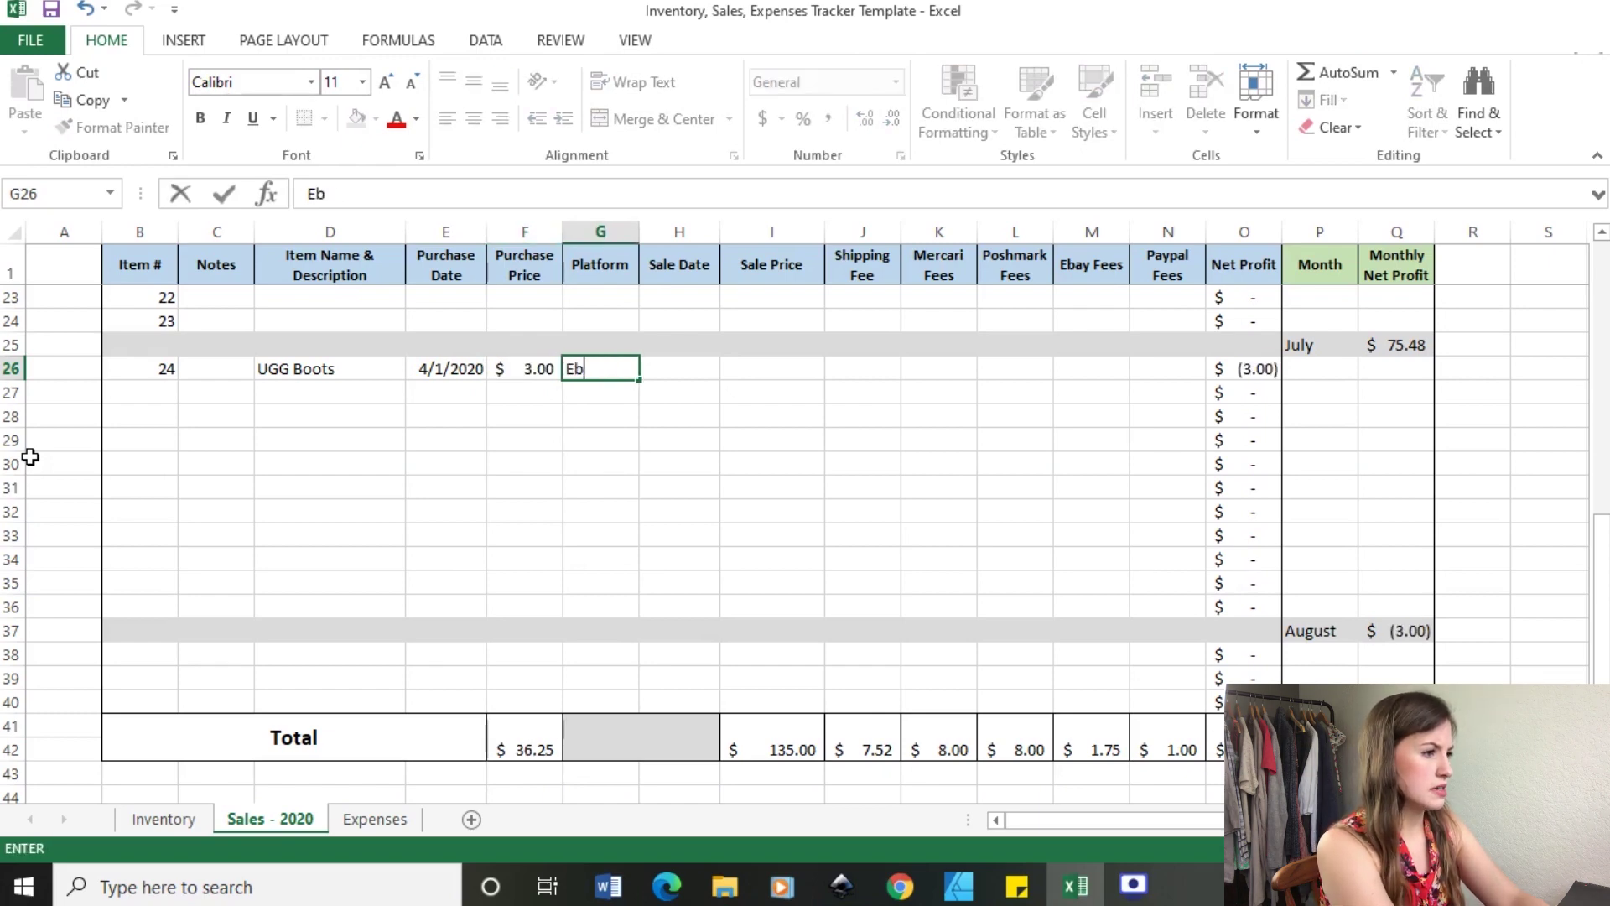
key("Tab")
type("7/5")
key("BackSpace")
key("BackSpace")
key("BackSpace")
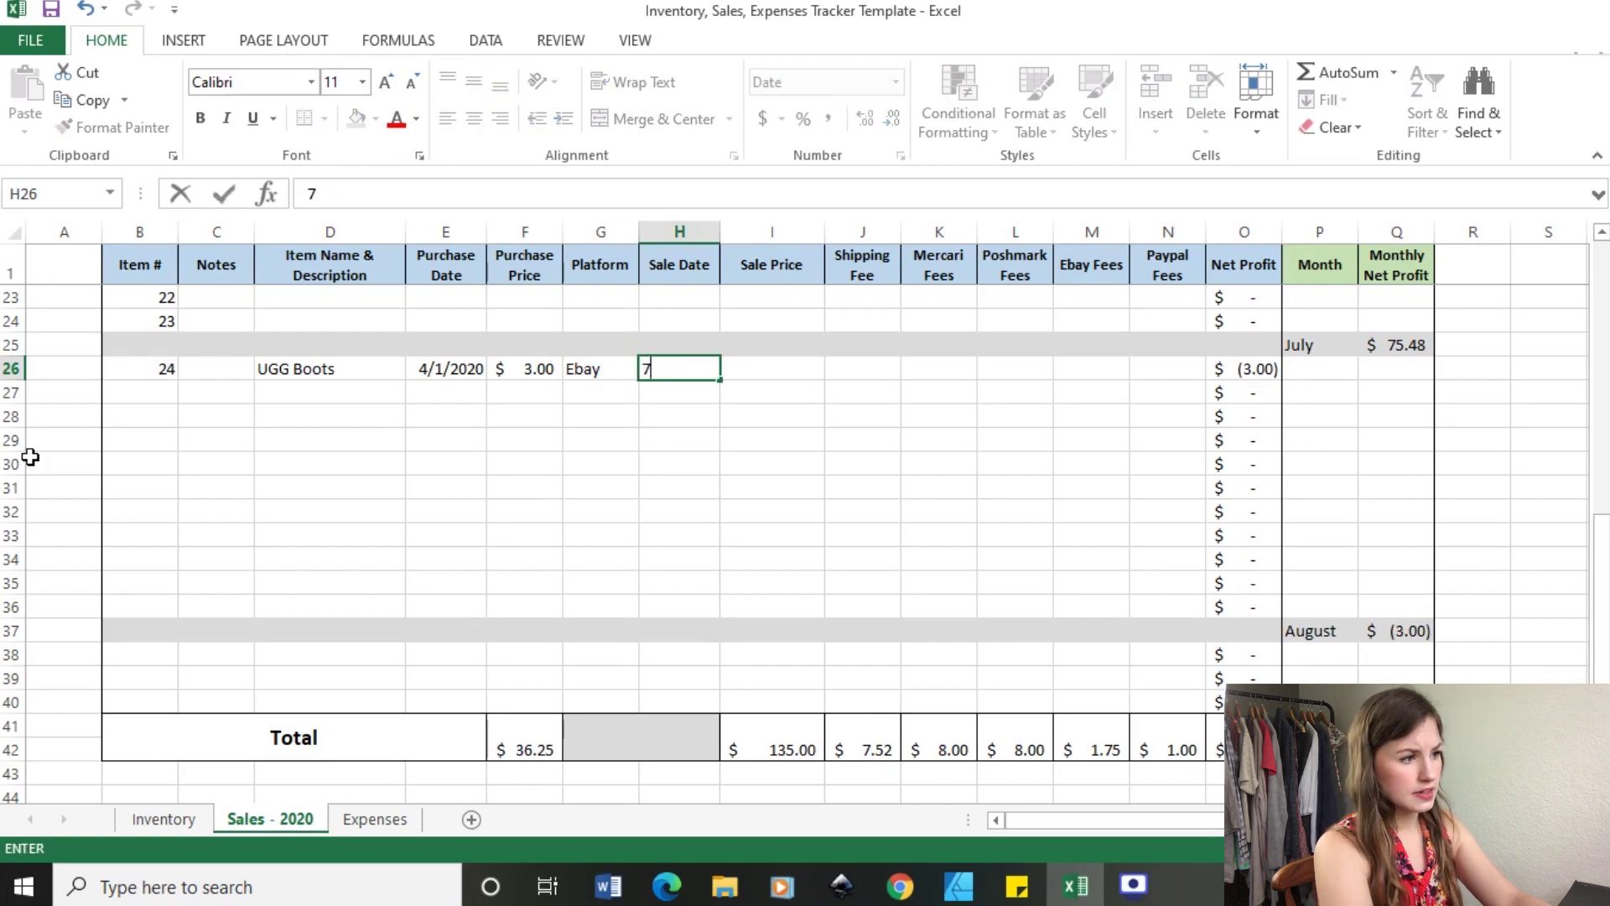
type("8/1/2020")
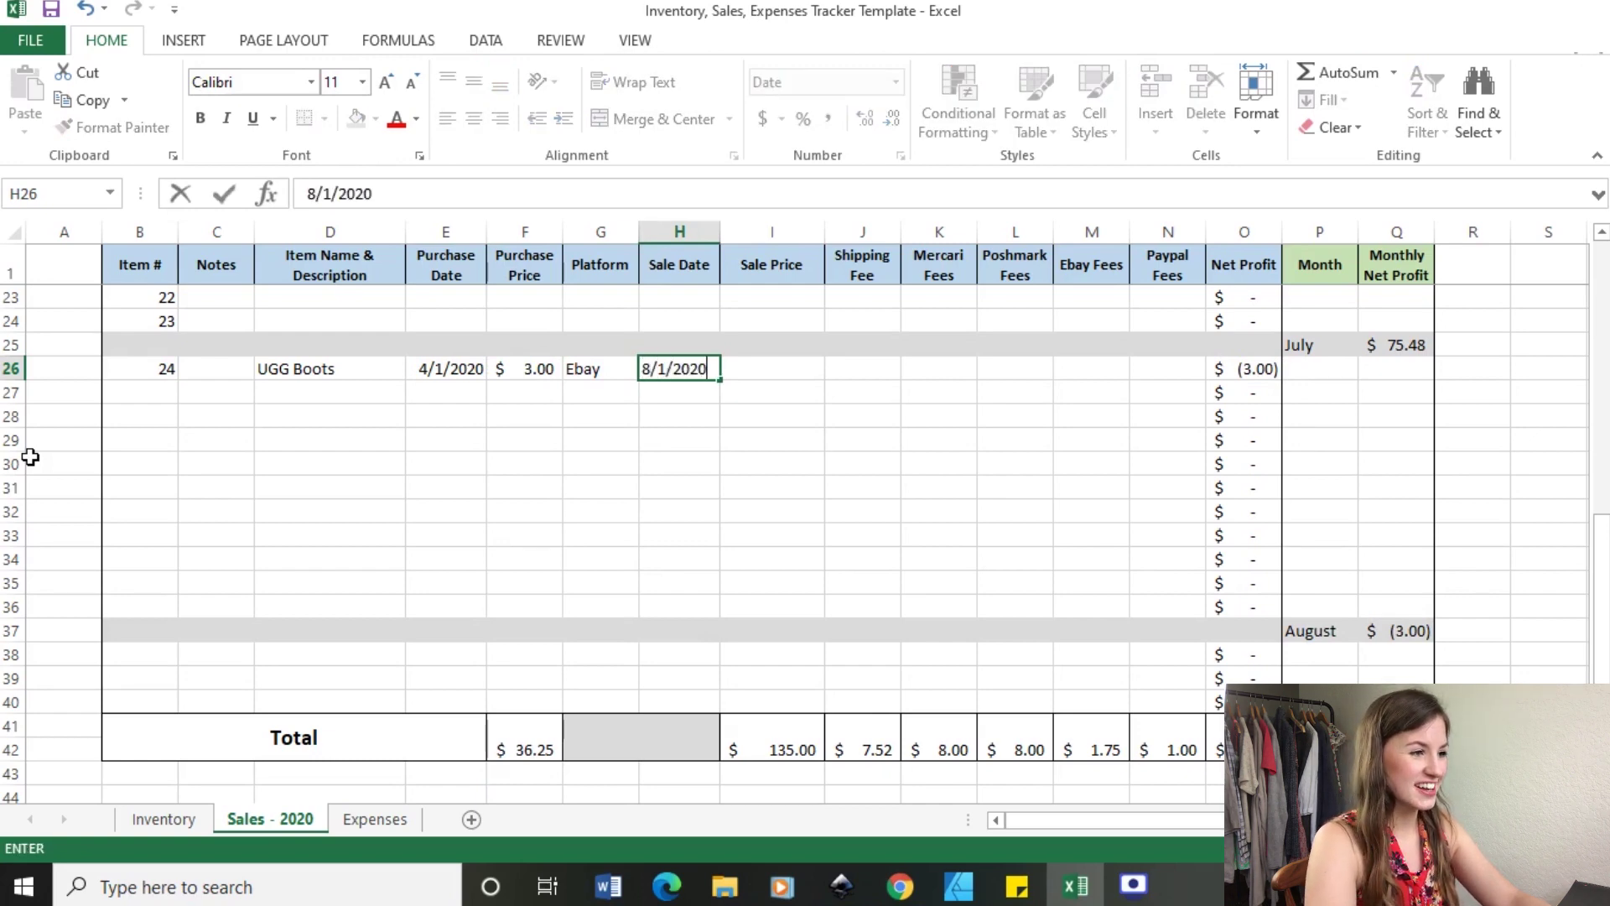
key("Tab")
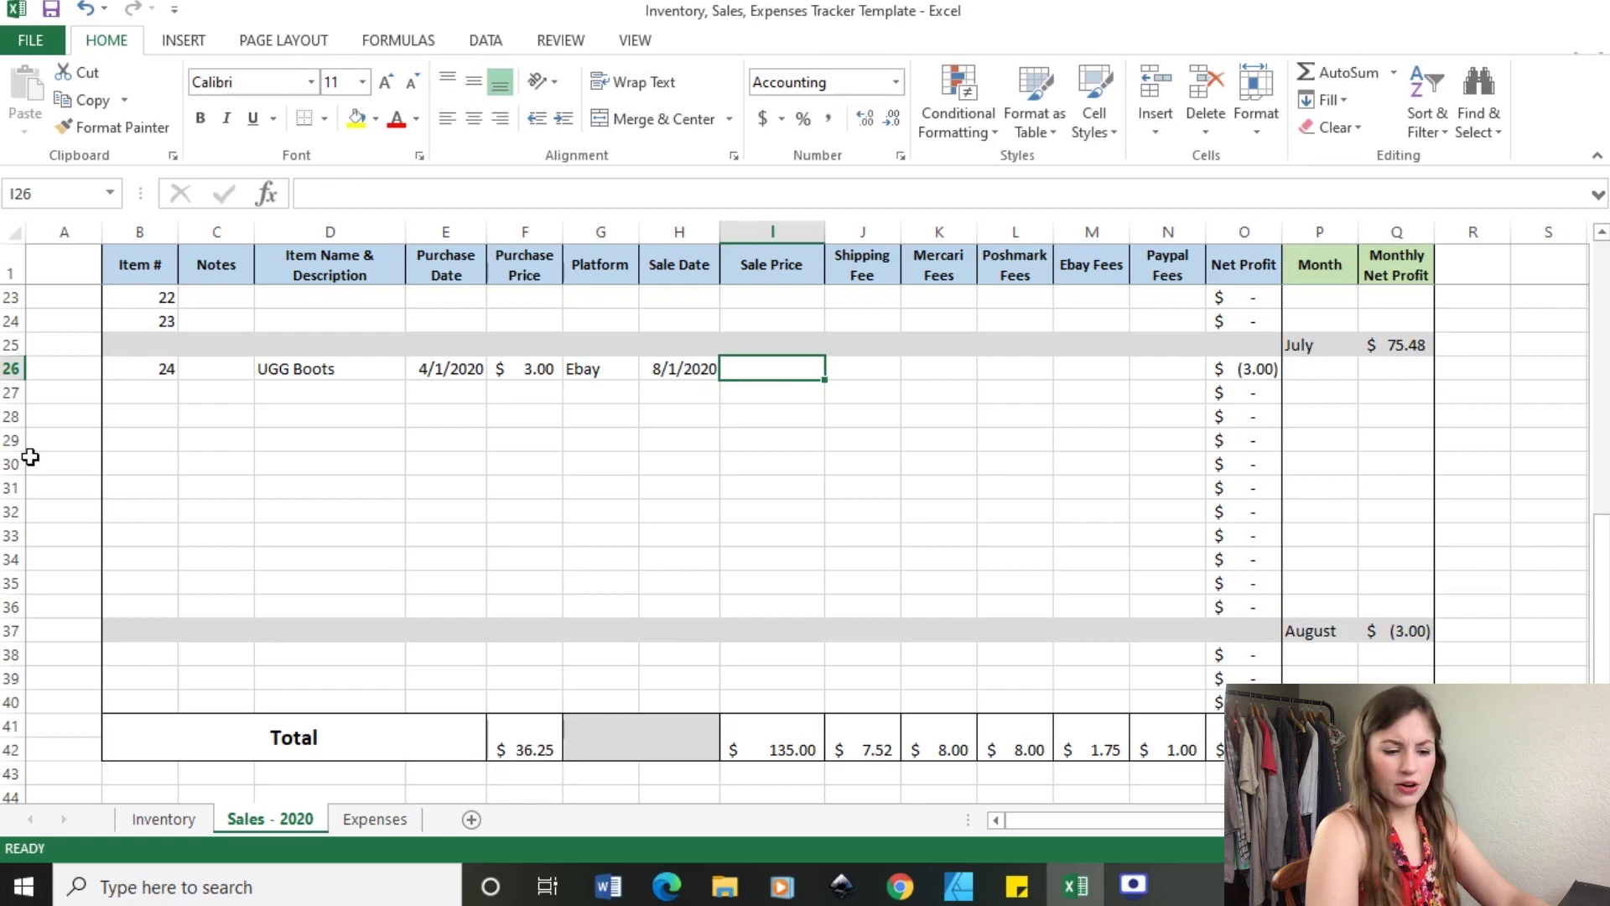
Enter a sale price of 78.40 and a shipping fee of 9.00 for item 24.
type("78.40")
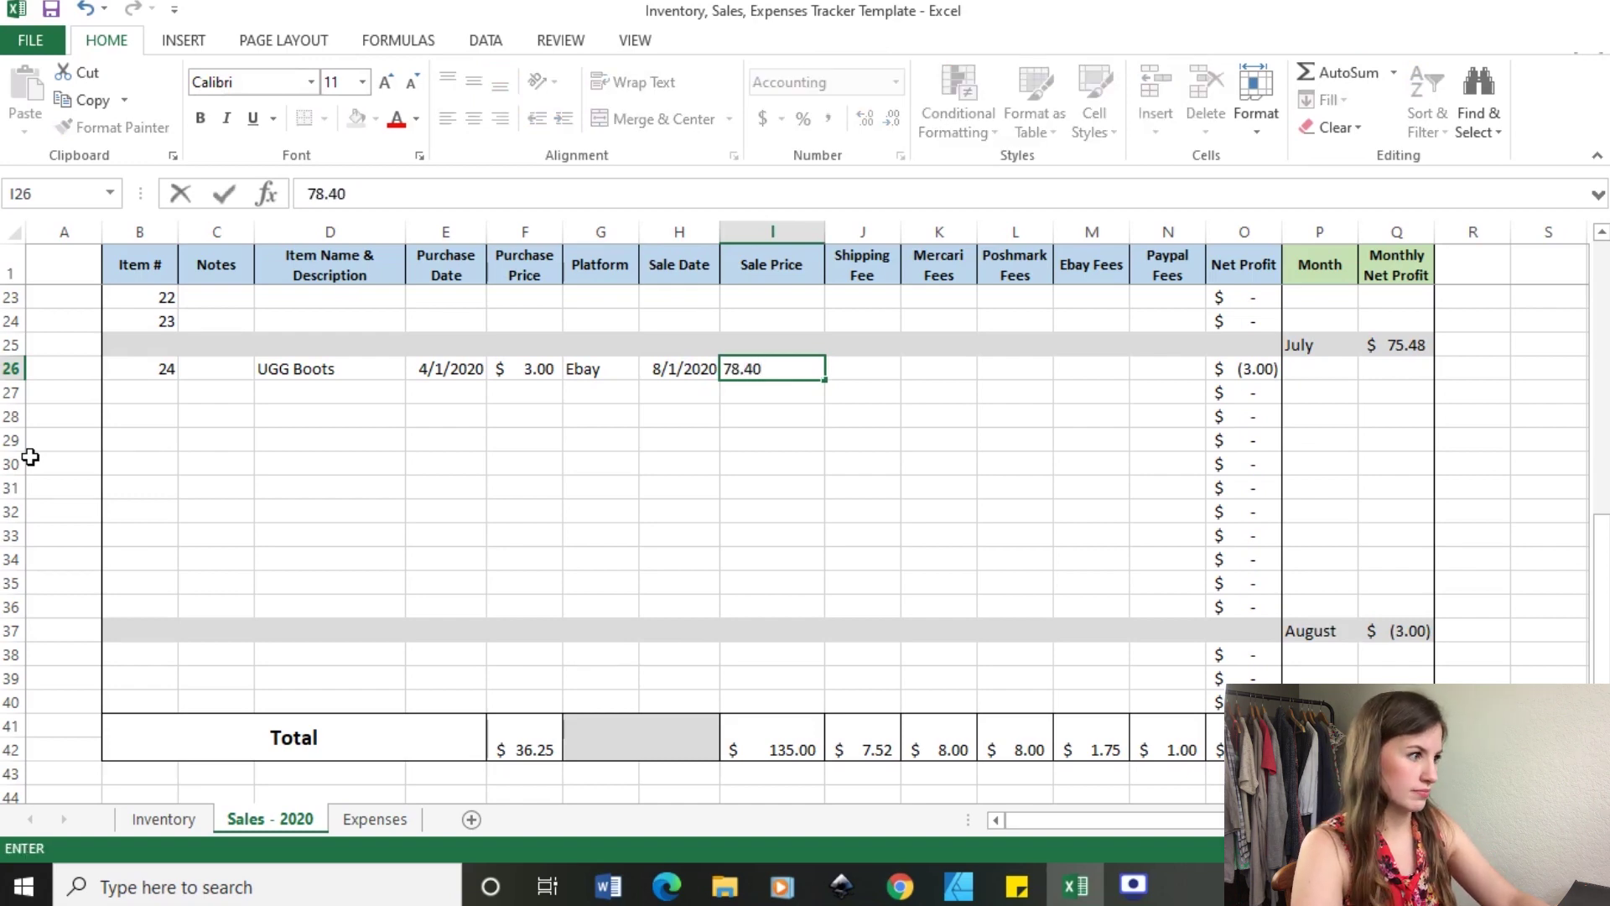
key("Tab")
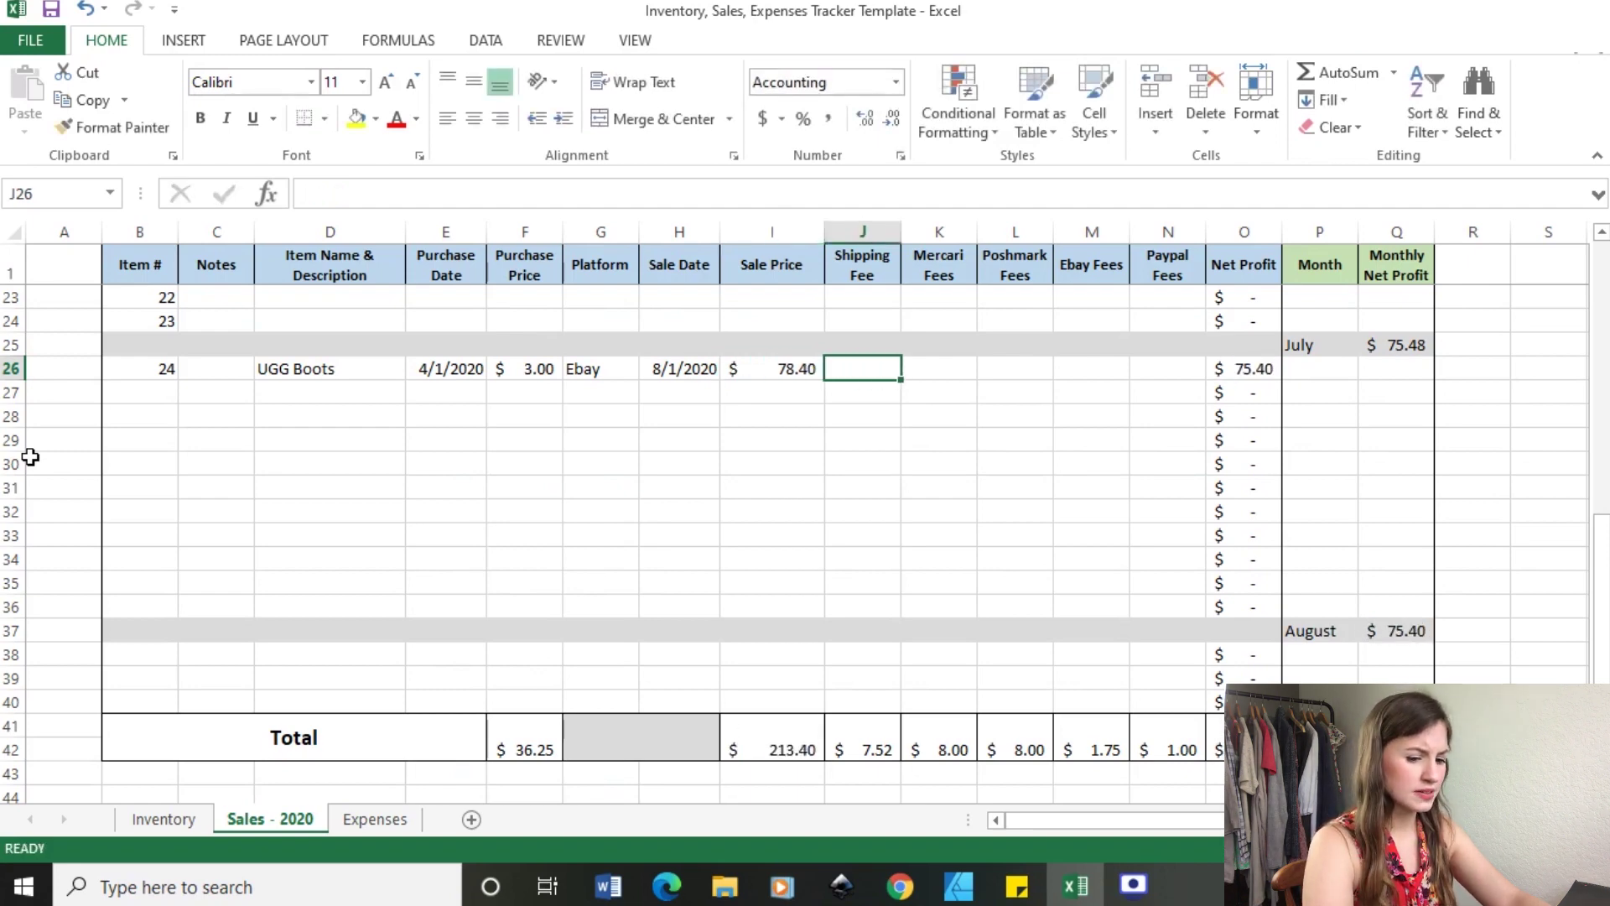
type("9.00")
key("Tab")
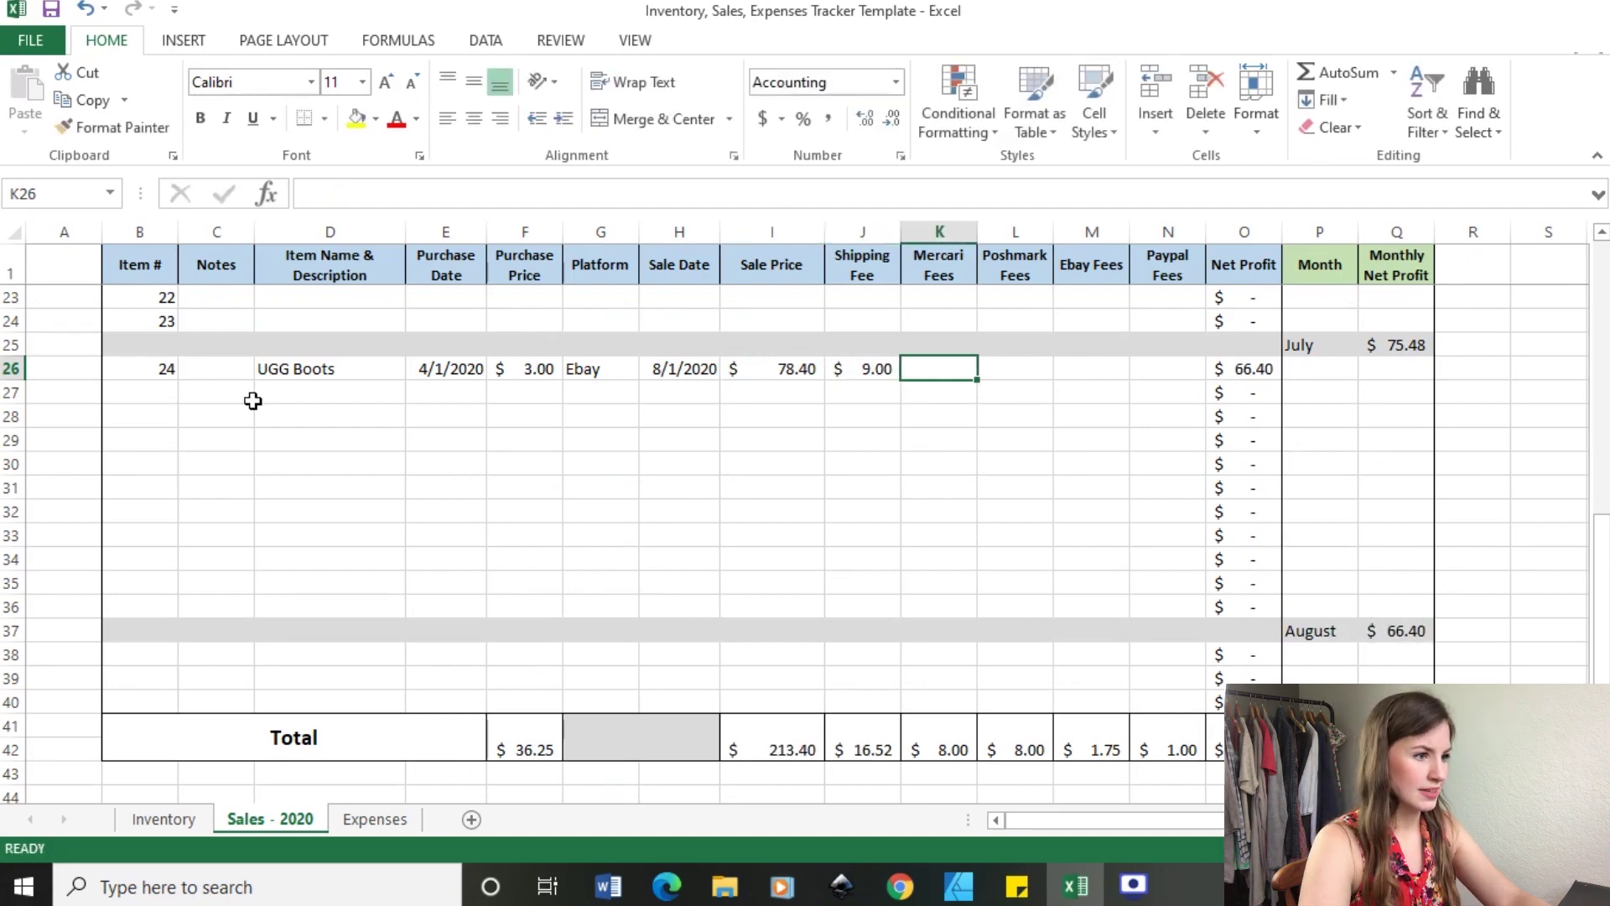
Enter item 24's fees: Mercari 0, Poshmark 0, Ebay 8.32 and Paypal 2.25.
type("0")
key("Tab")
type("0")
key("Tab")
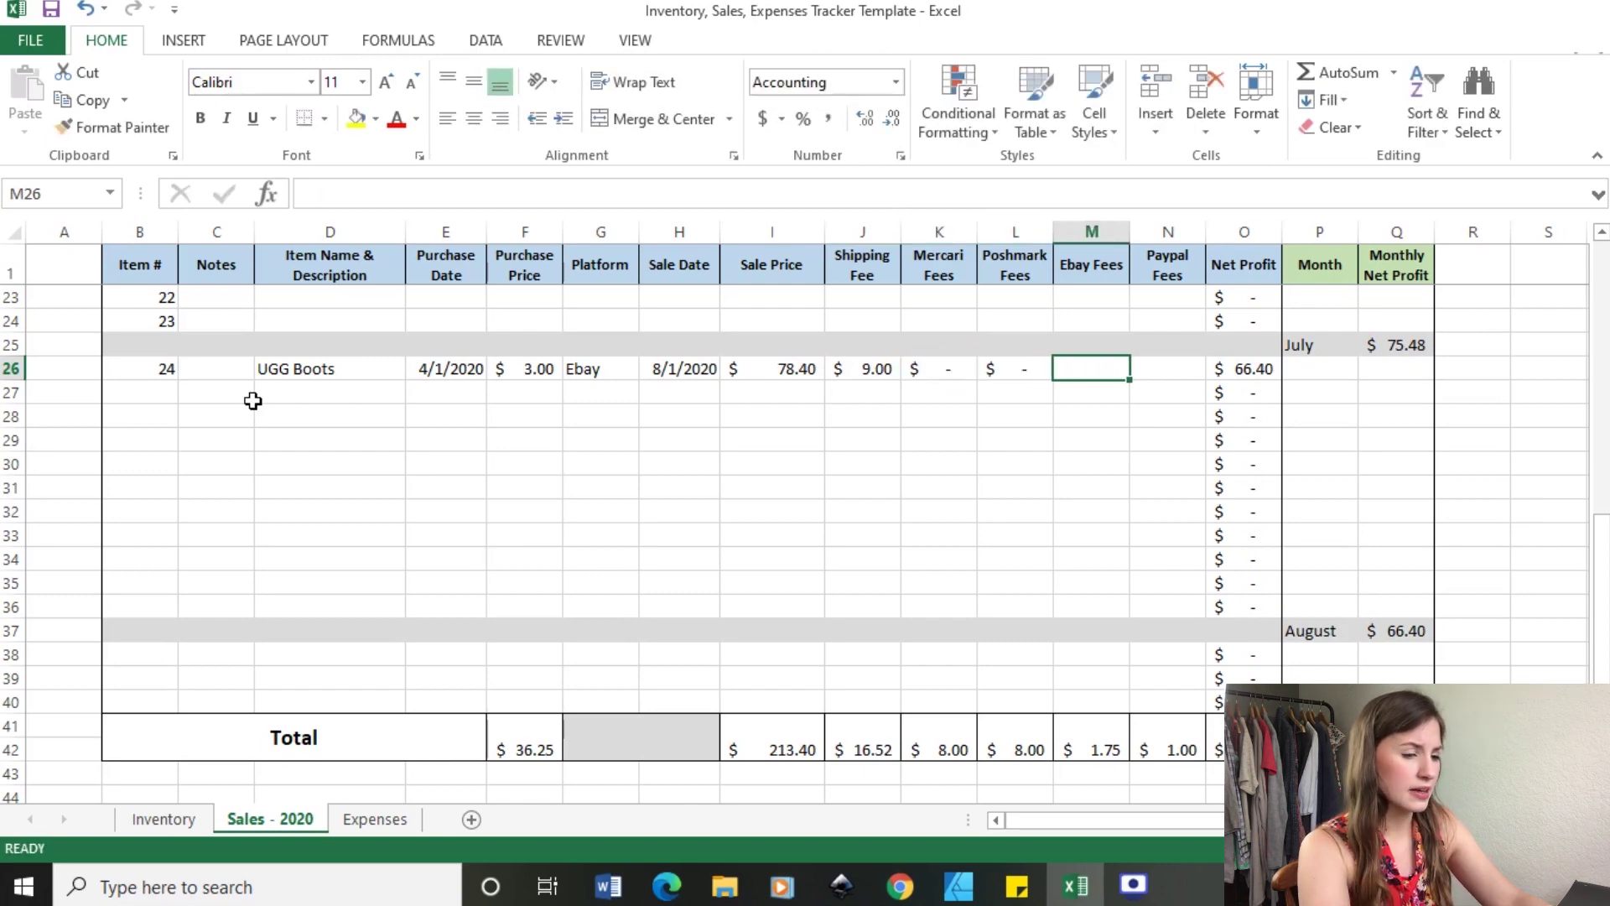
type("8")
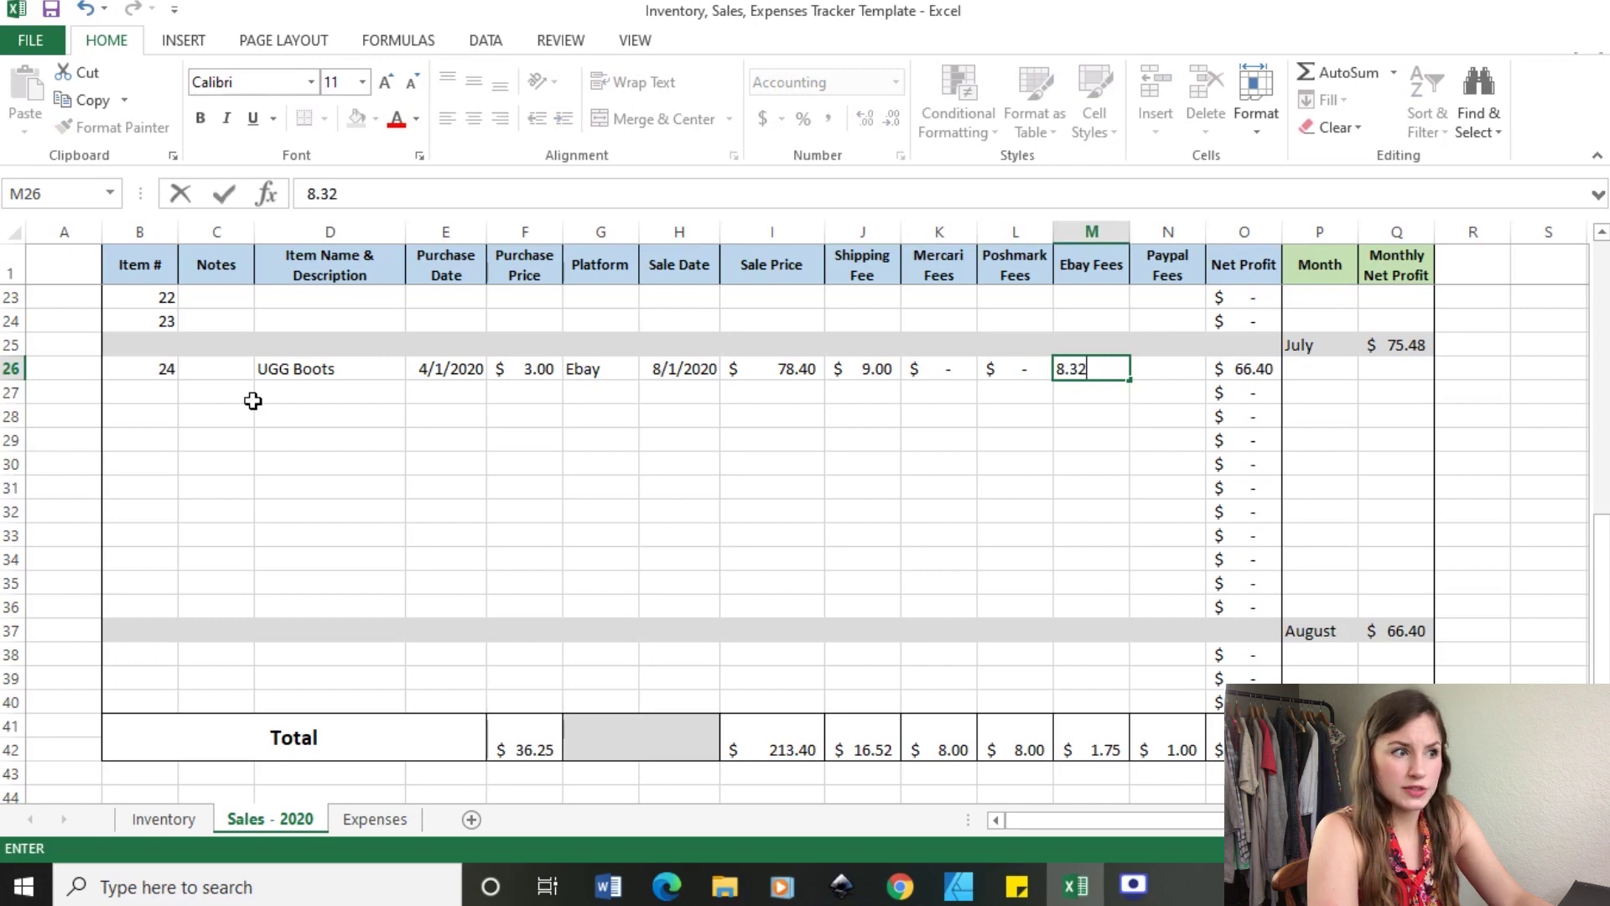
type(".32")
key("Tab")
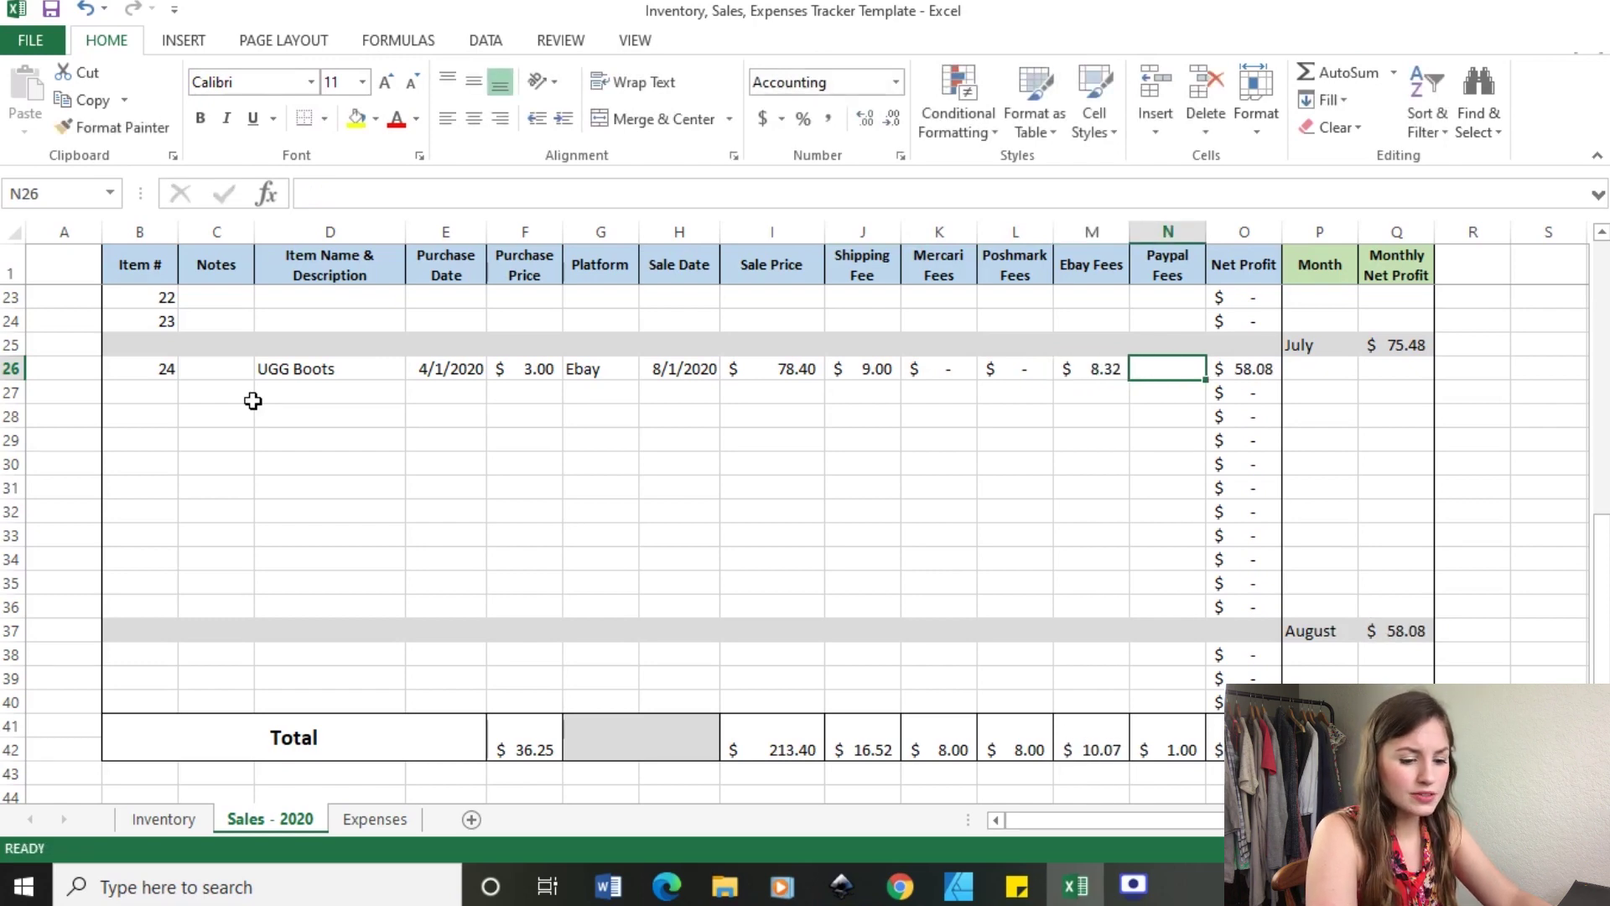
type("2.25")
left_click(510, 511)
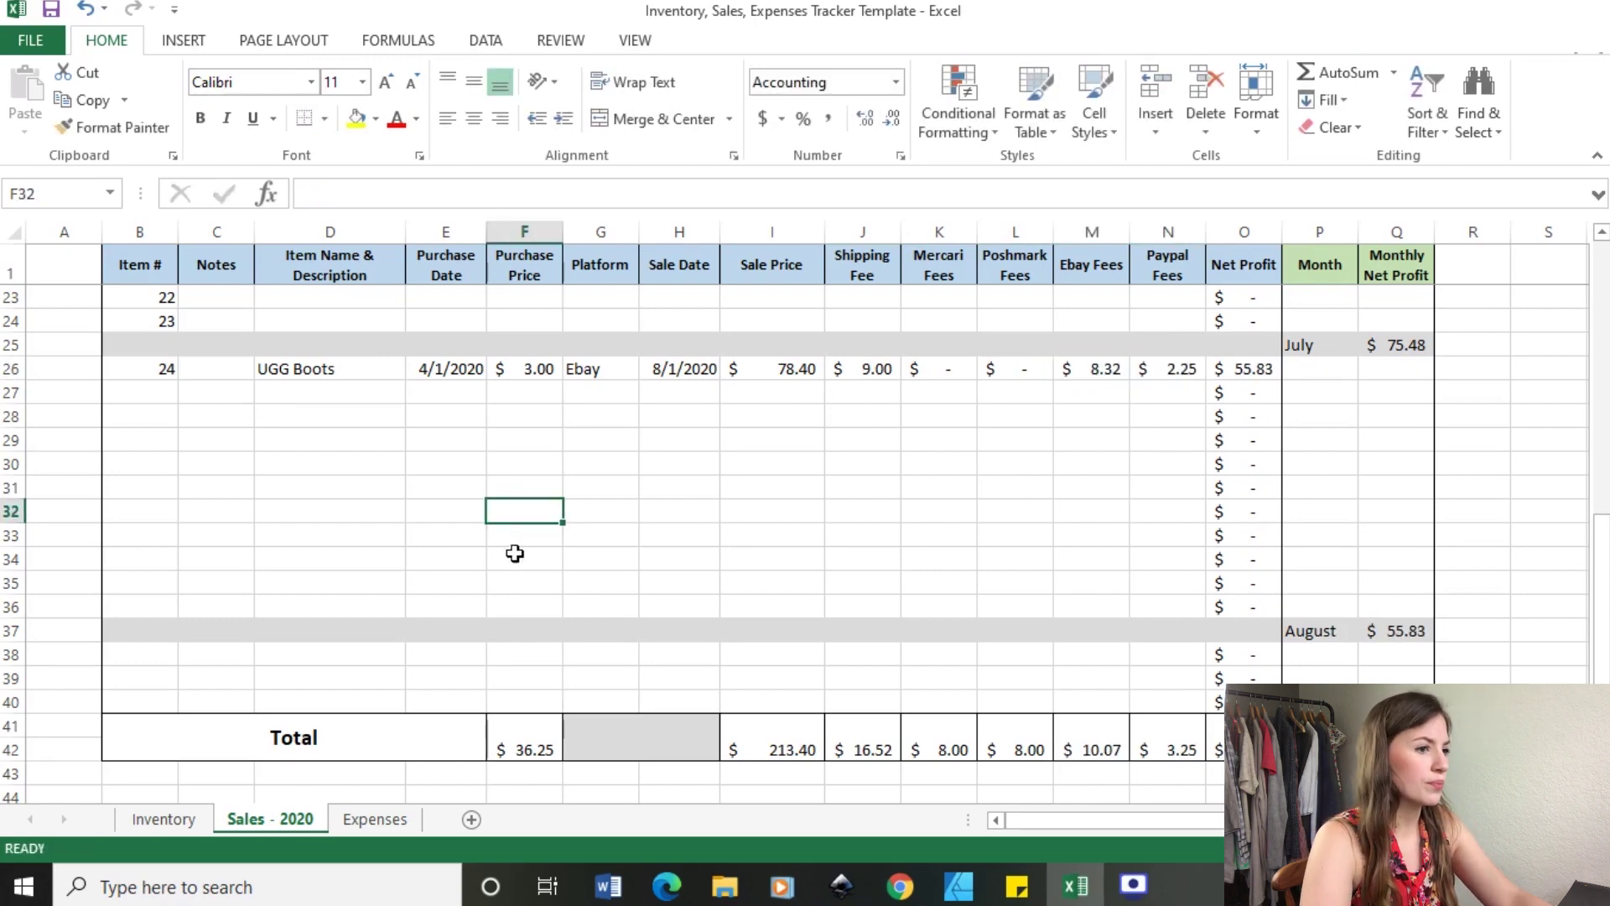
Examine item 24's net profit formula in O26 with its source cells, and August's monthly net profit formula in Q37.
left_click(1280, 372)
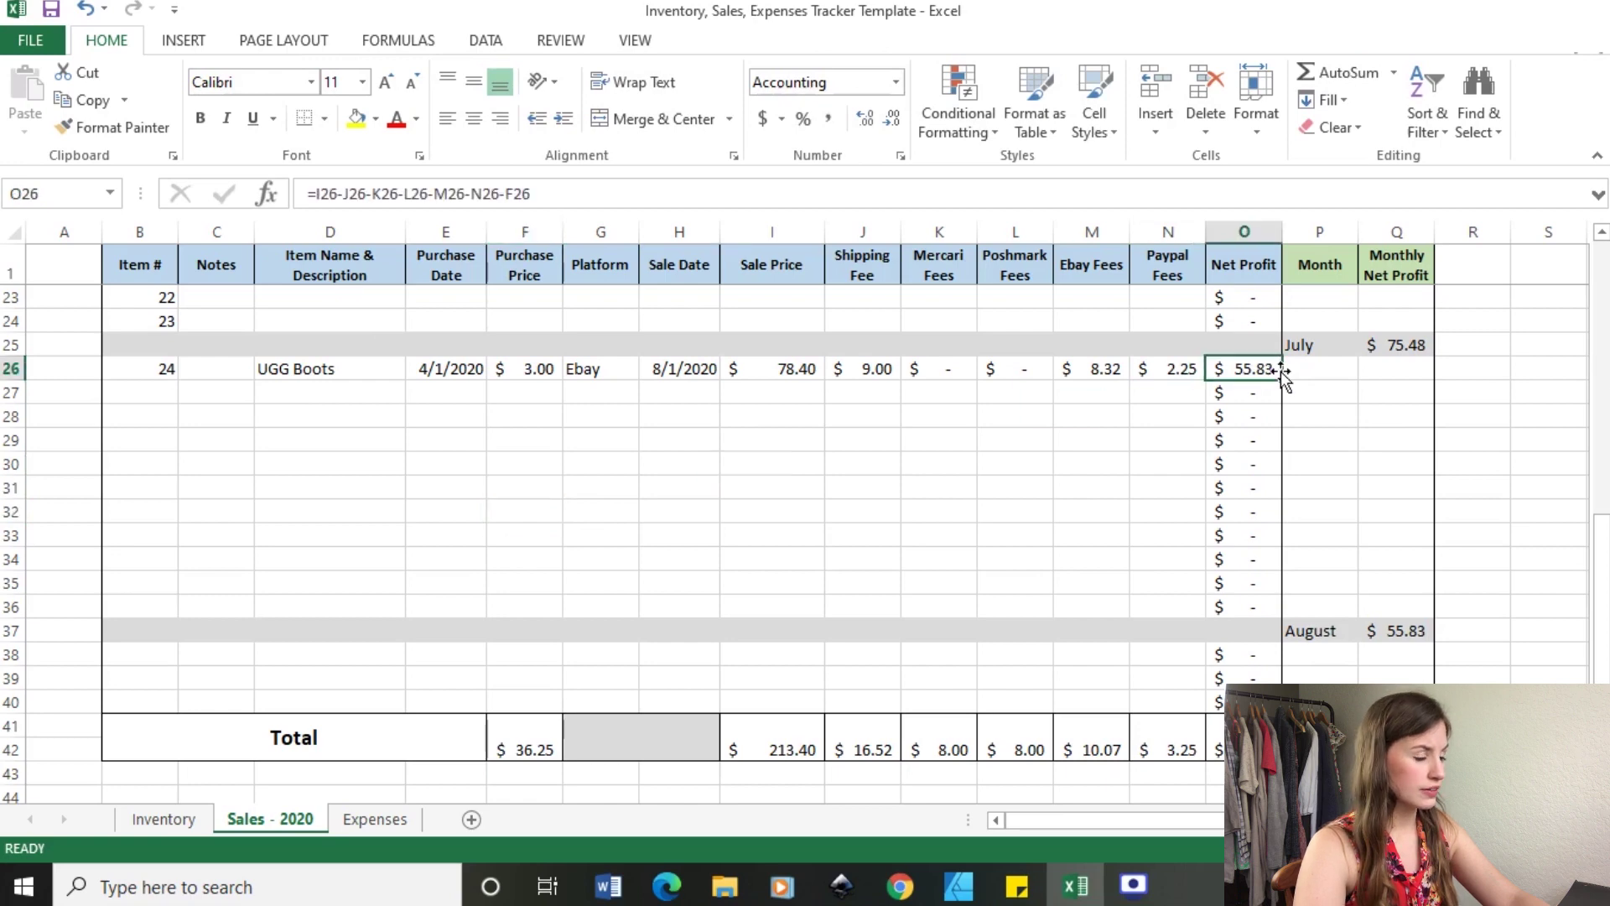
left_click(796, 369)
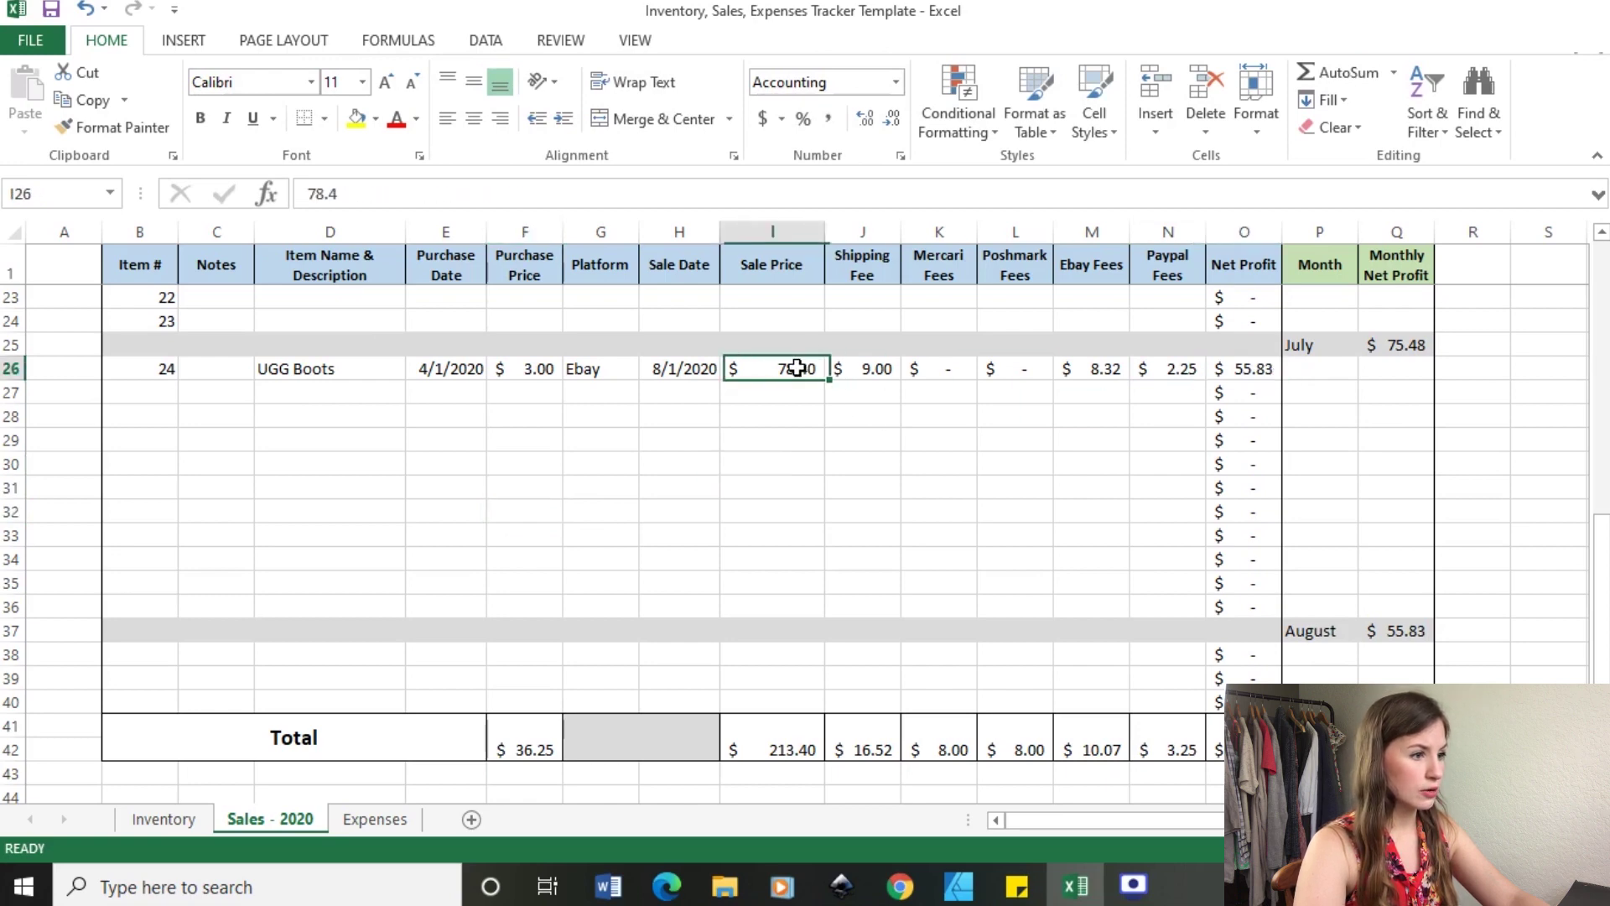
left_click_drag(828, 364, 1174, 374)
left_click(526, 369)
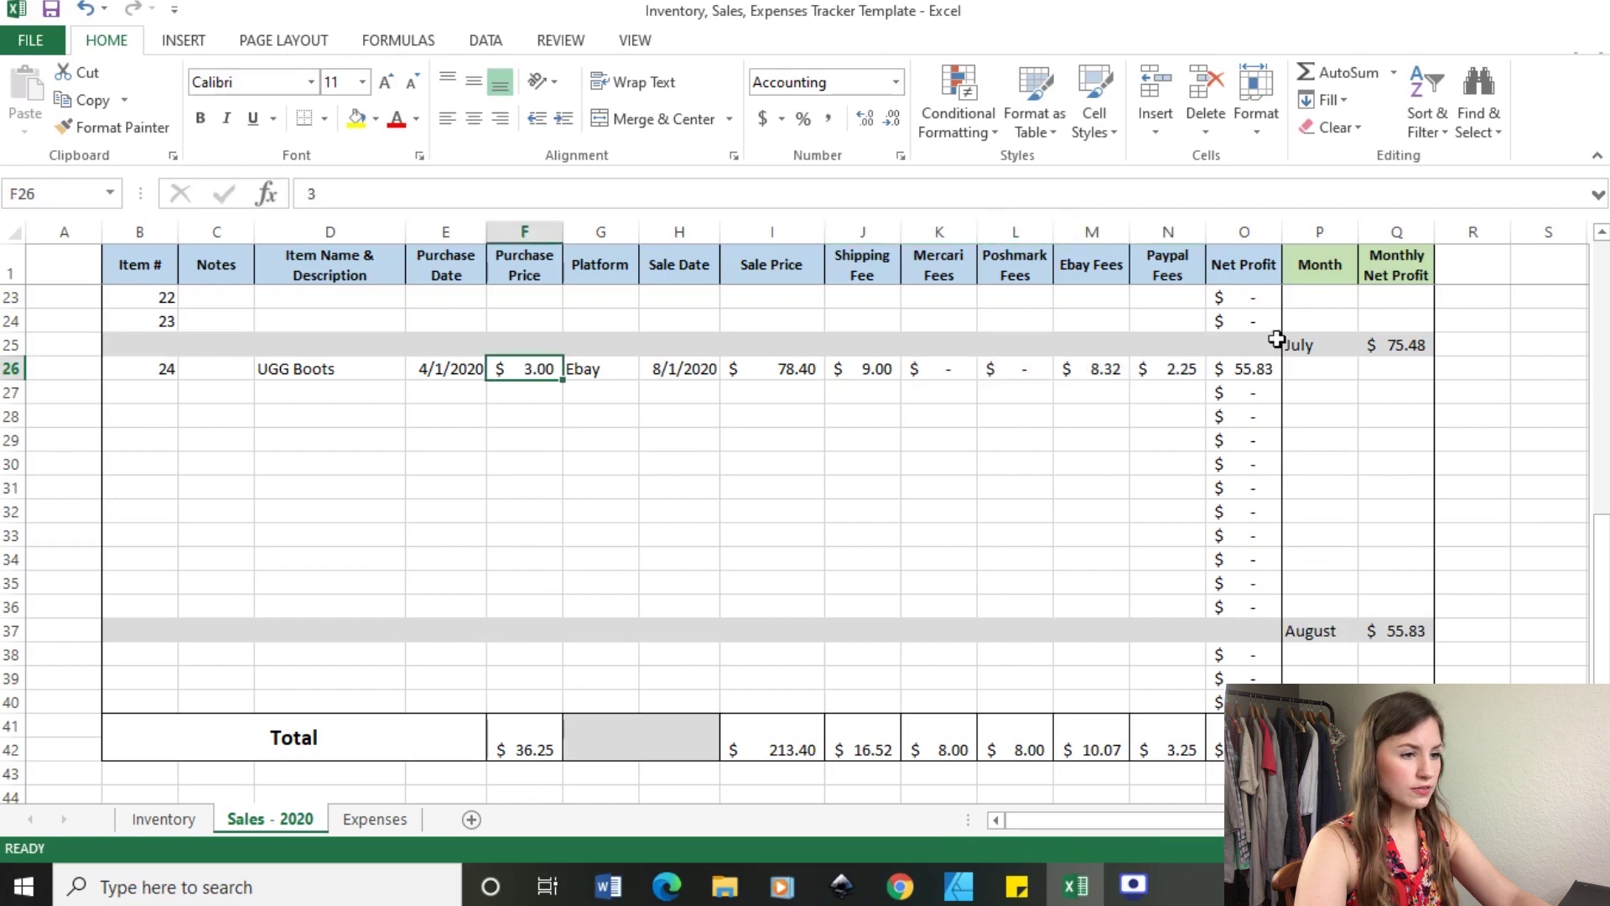
left_click(1259, 369)
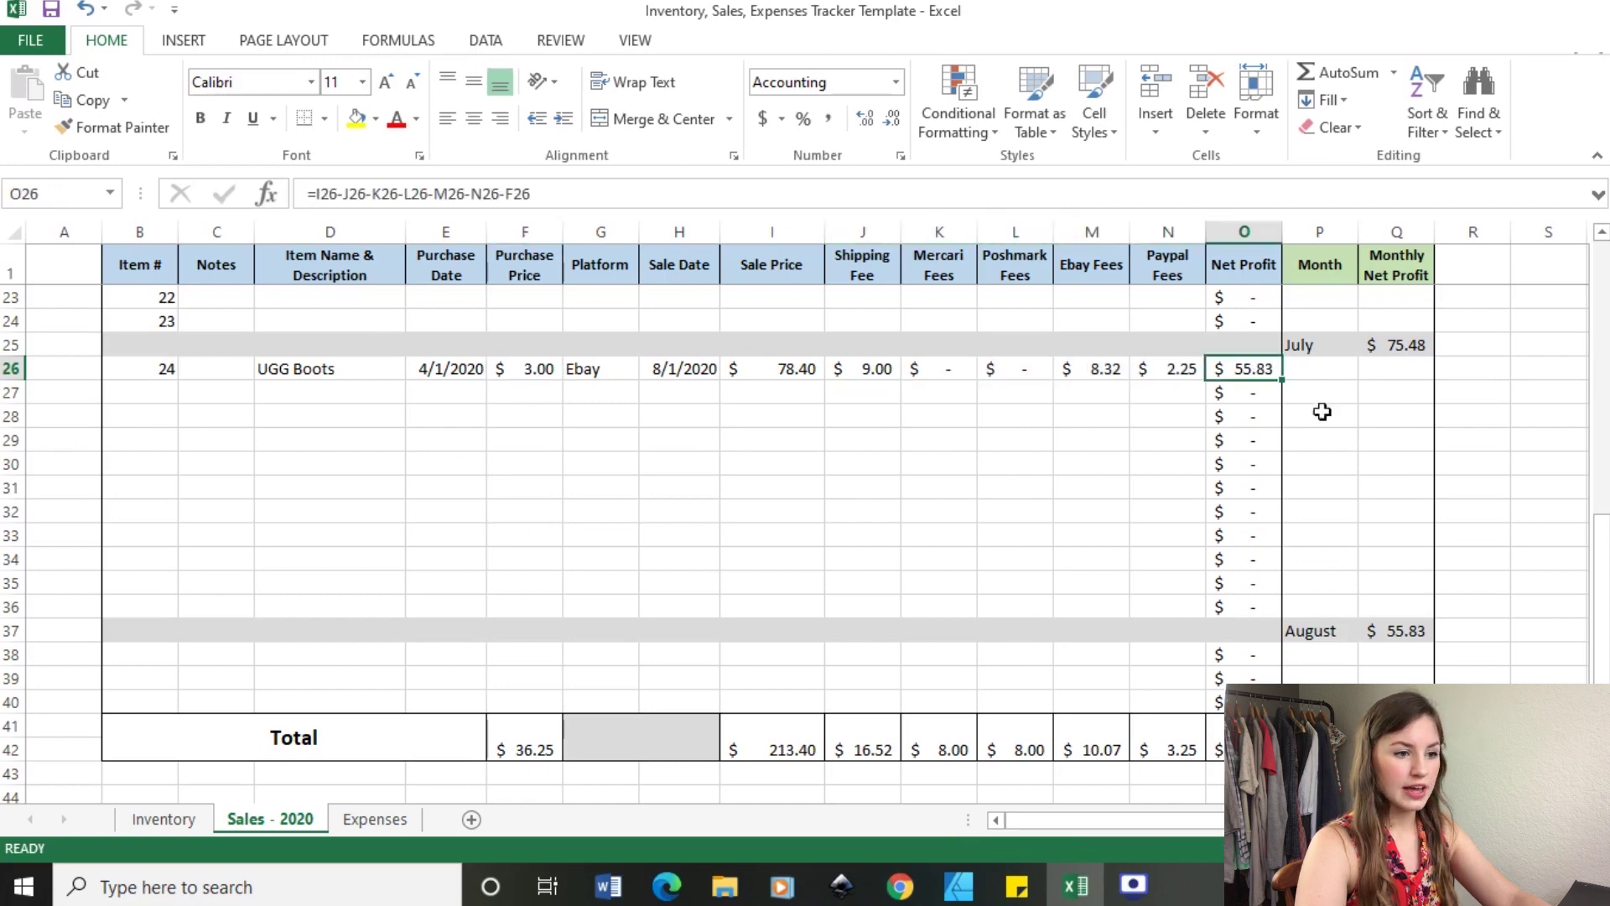
left_click(1413, 631)
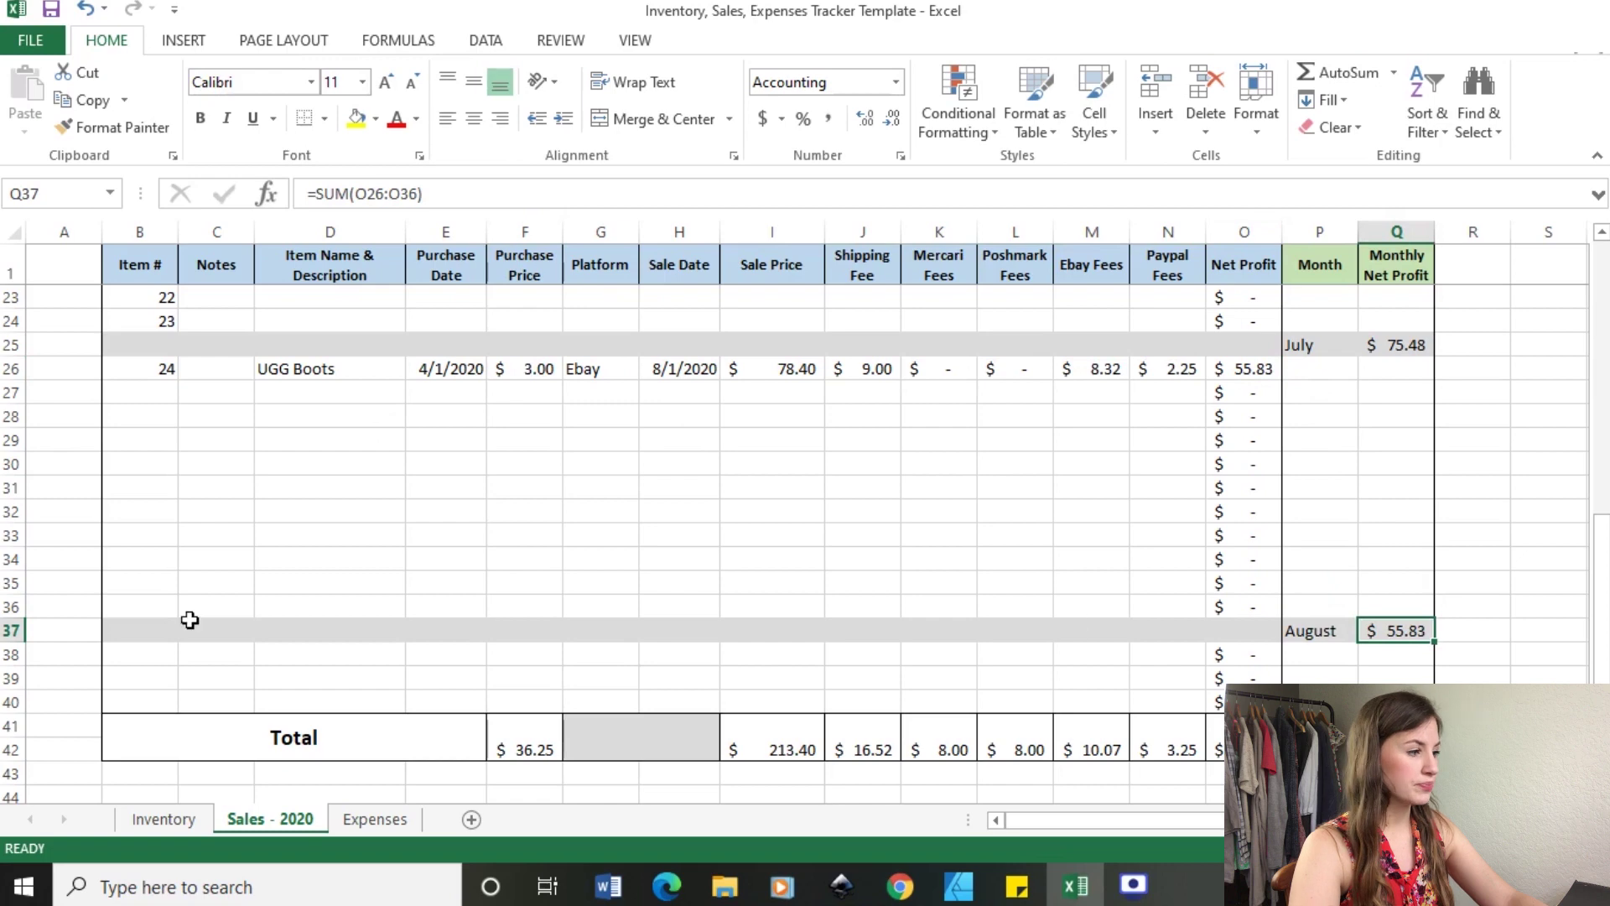
Insert four entire rows at row 36, above August's summary row.
left_click(133, 598)
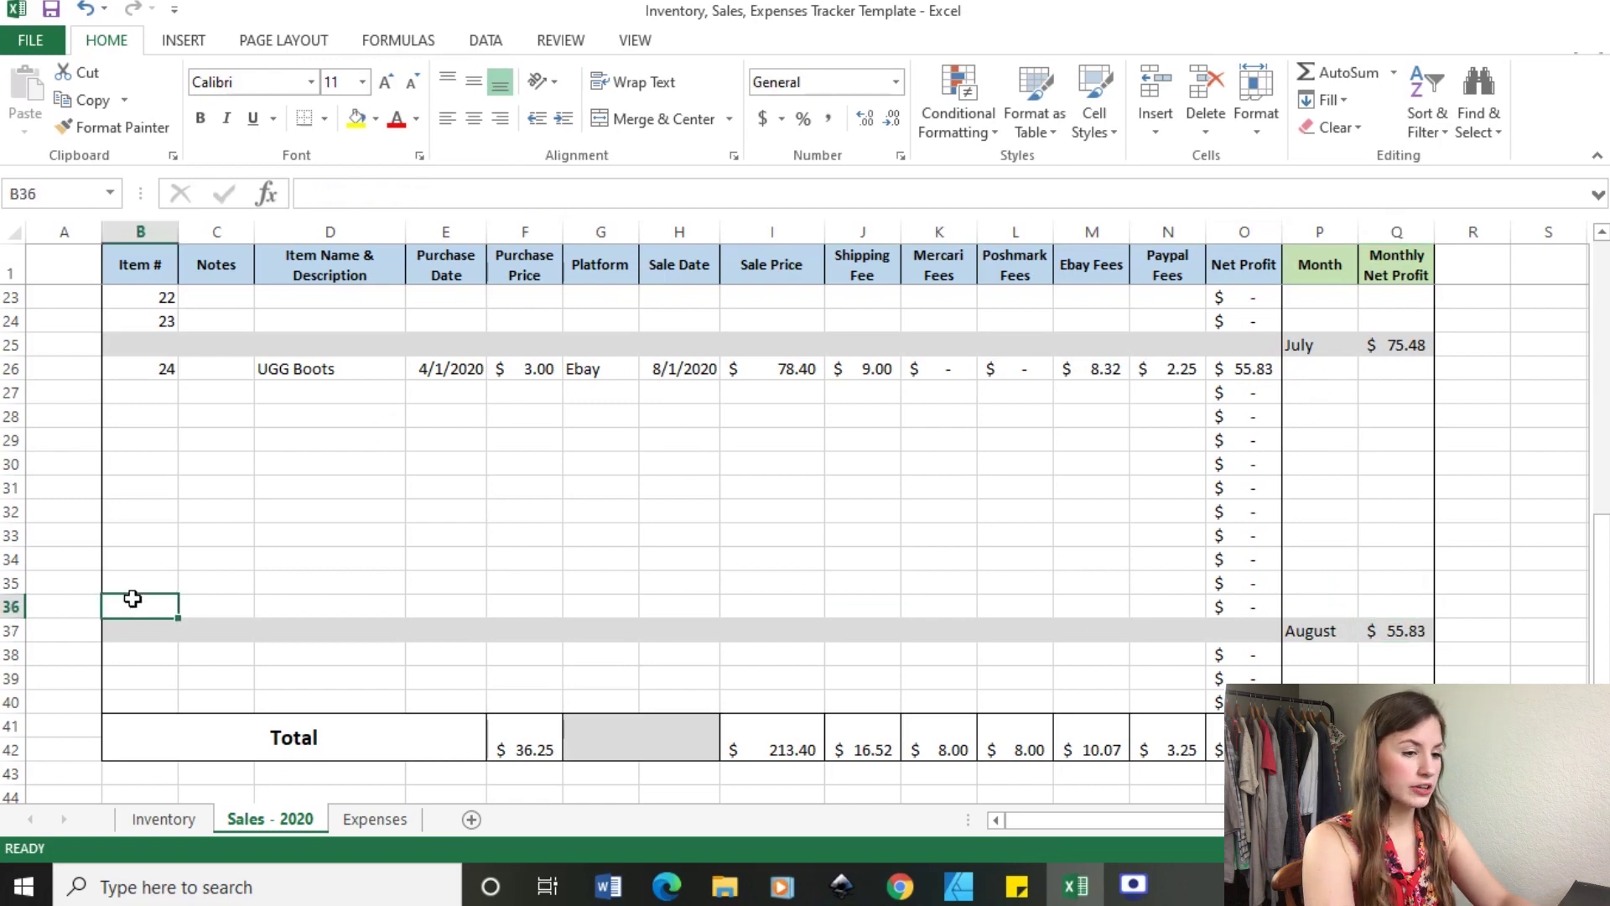
key("ctrl+shift+plus")
key("r")
key("Return")
key("ctrl+shift+plus")
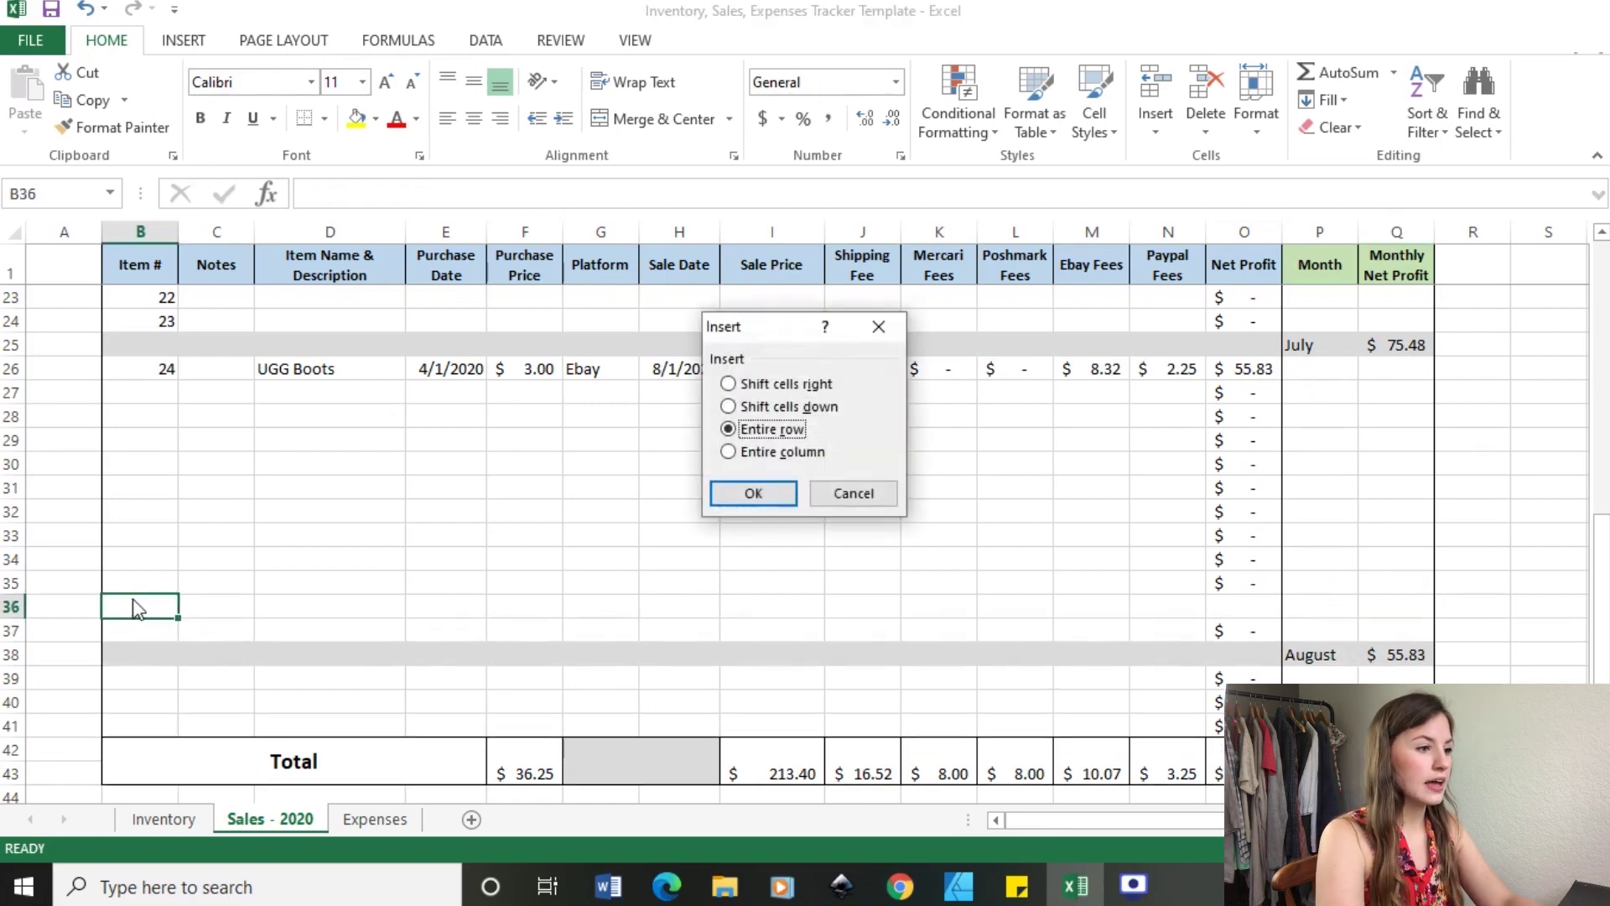
key("Return")
key("ctrl+shift+plus")
key("Return")
key("ctrl+shift+plus")
key("Return")
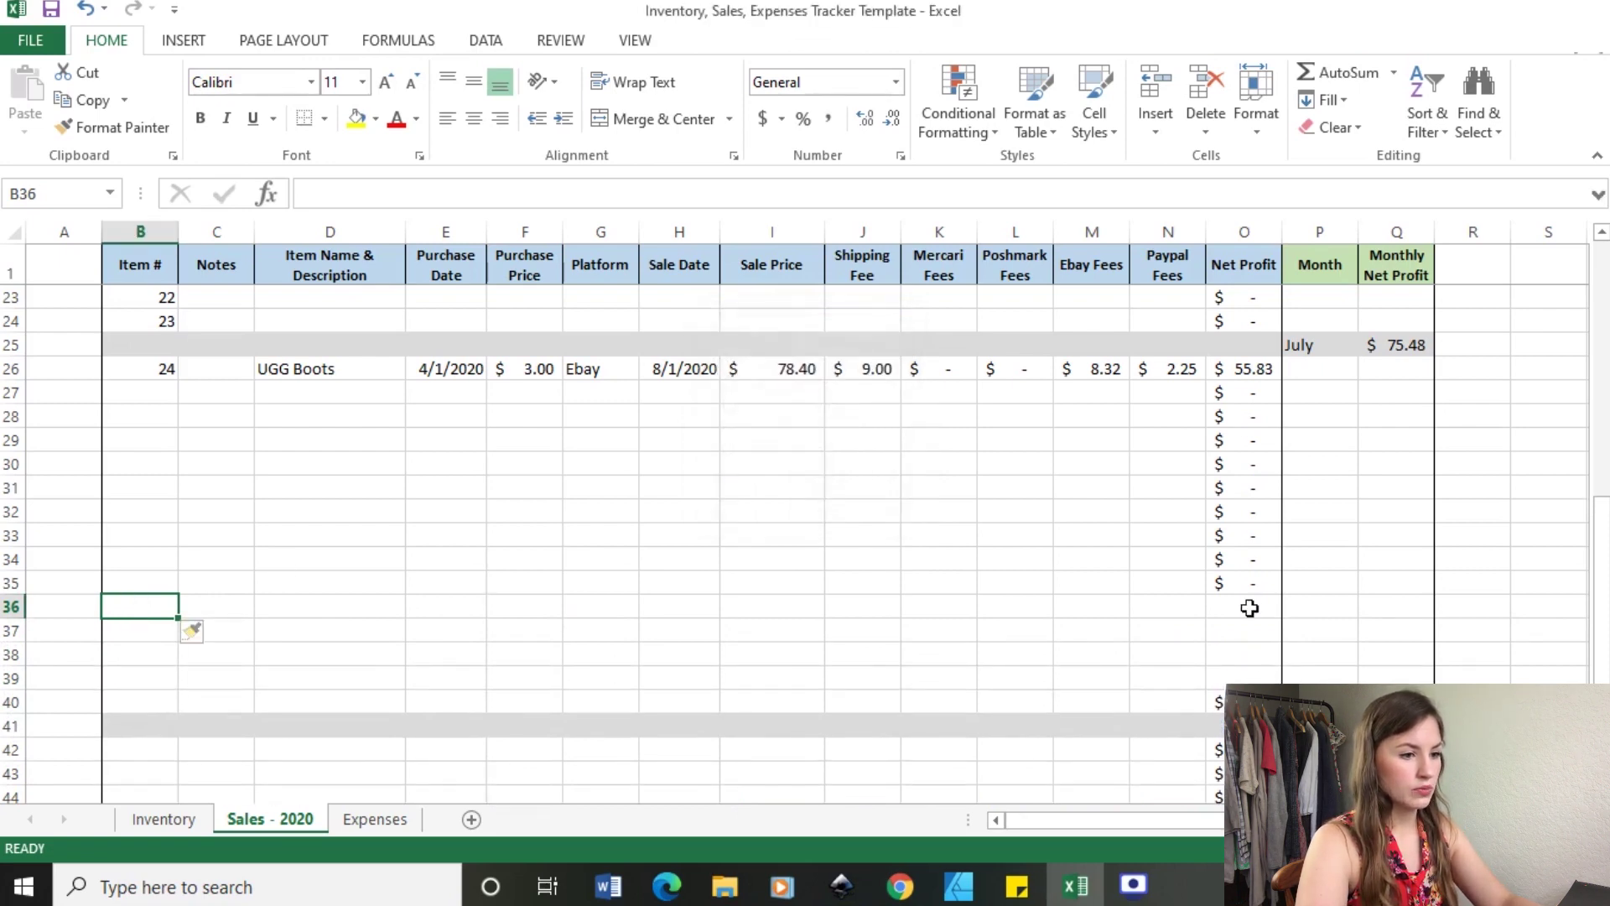
Fill the net profit formula from O35 down through O39.
left_click(1264, 582)
left_click_drag(1280, 593, 1271, 681)
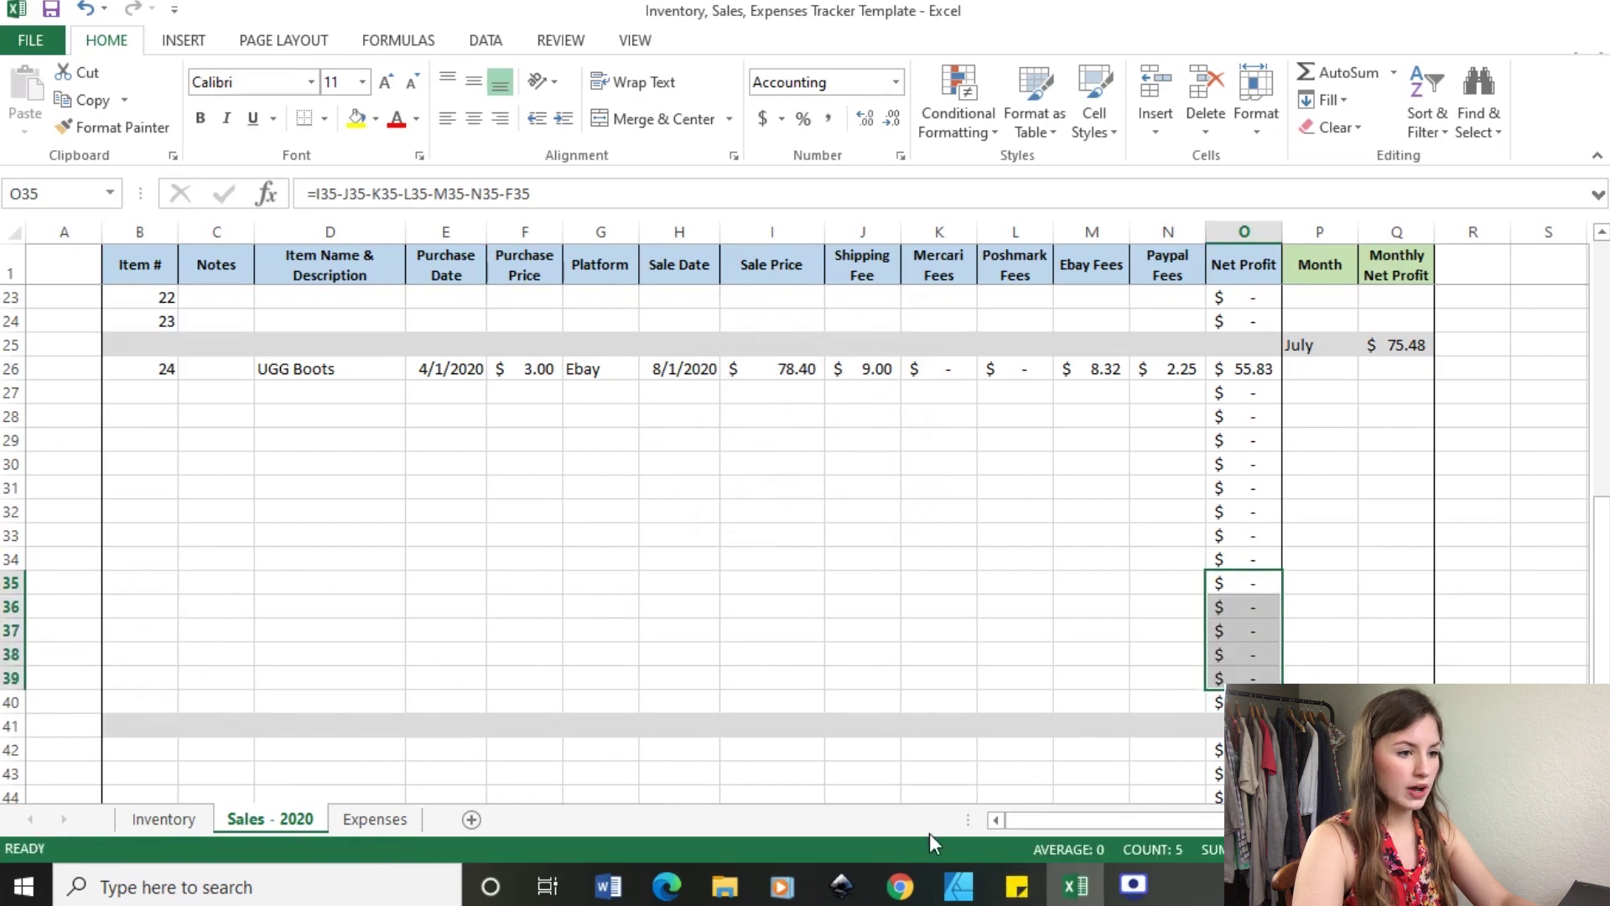
left_click(1001, 640)
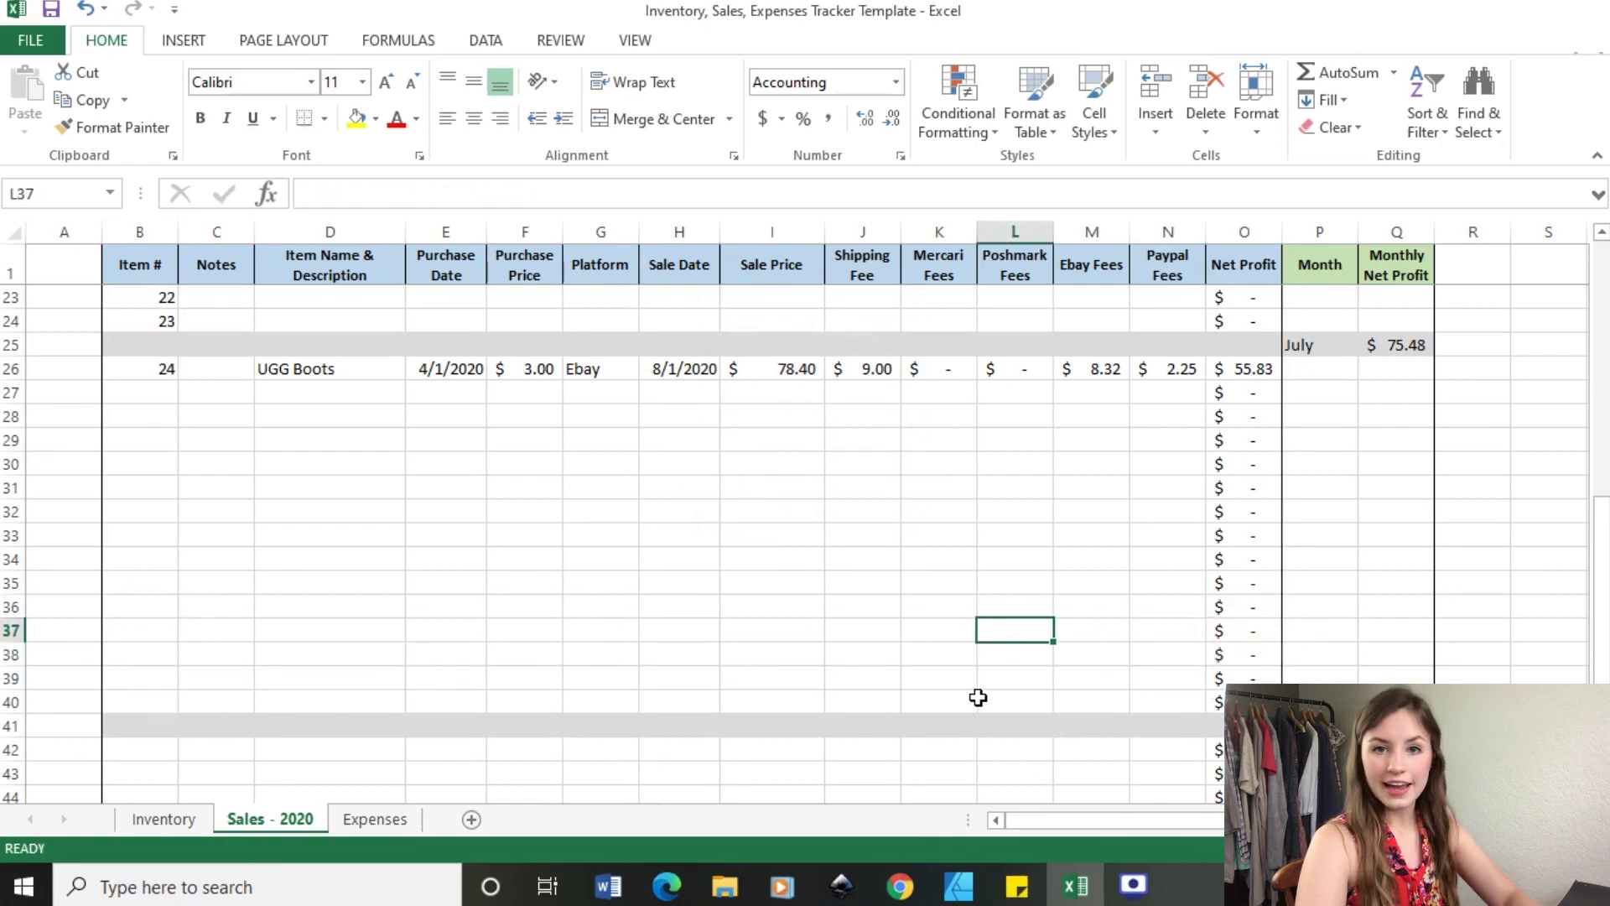
scroll(1001, 581, "down", 2)
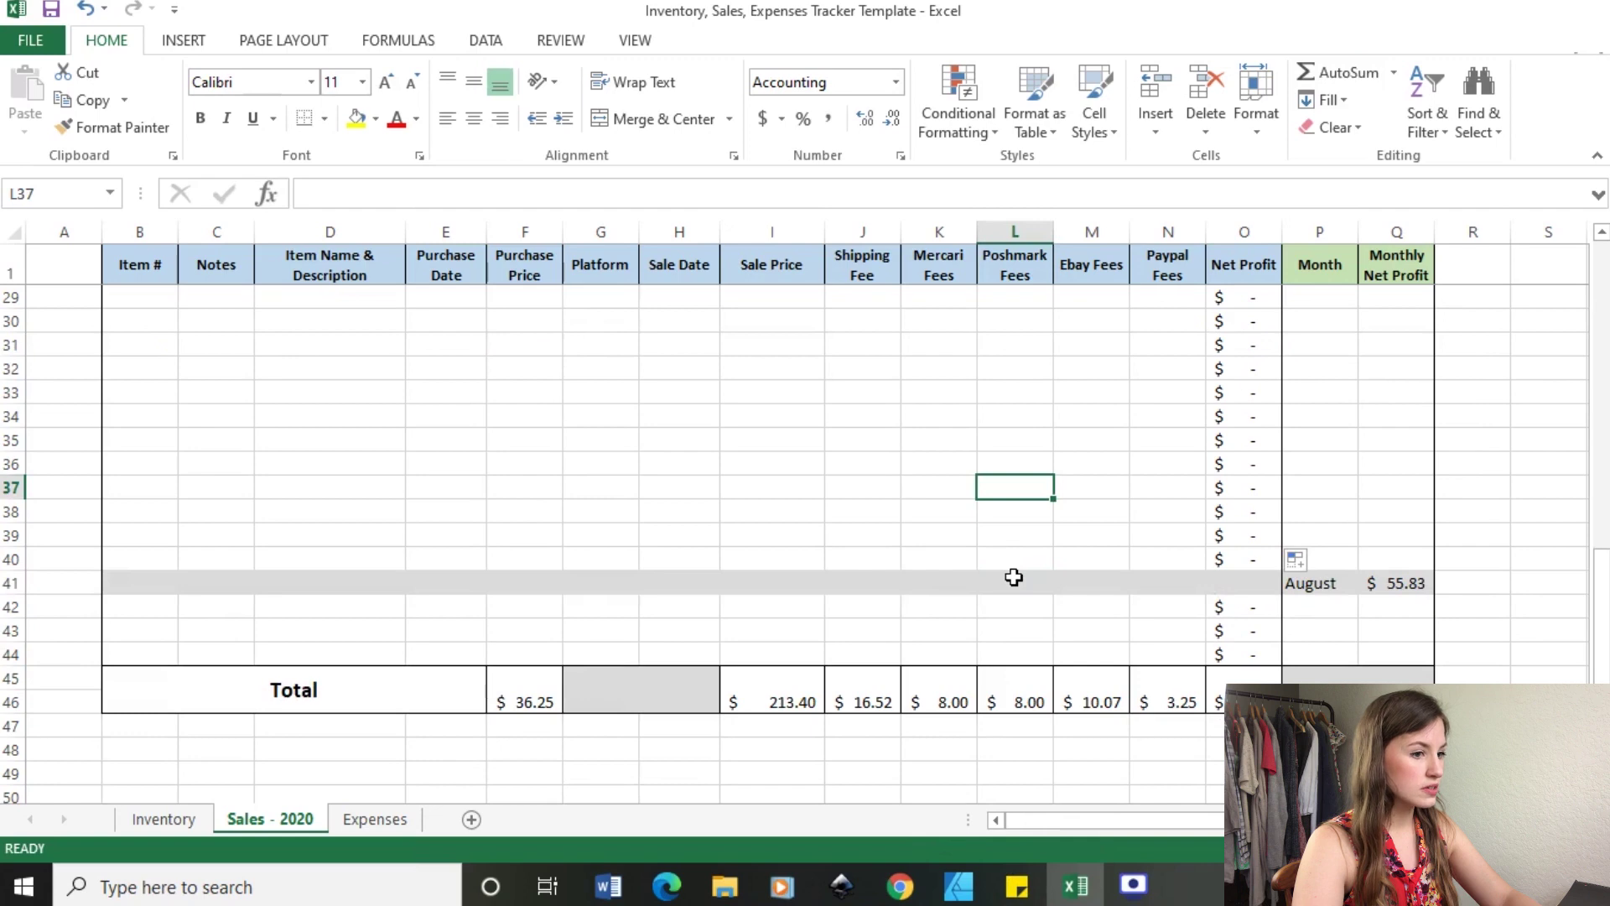
left_click_drag(1011, 605, 1233, 644)
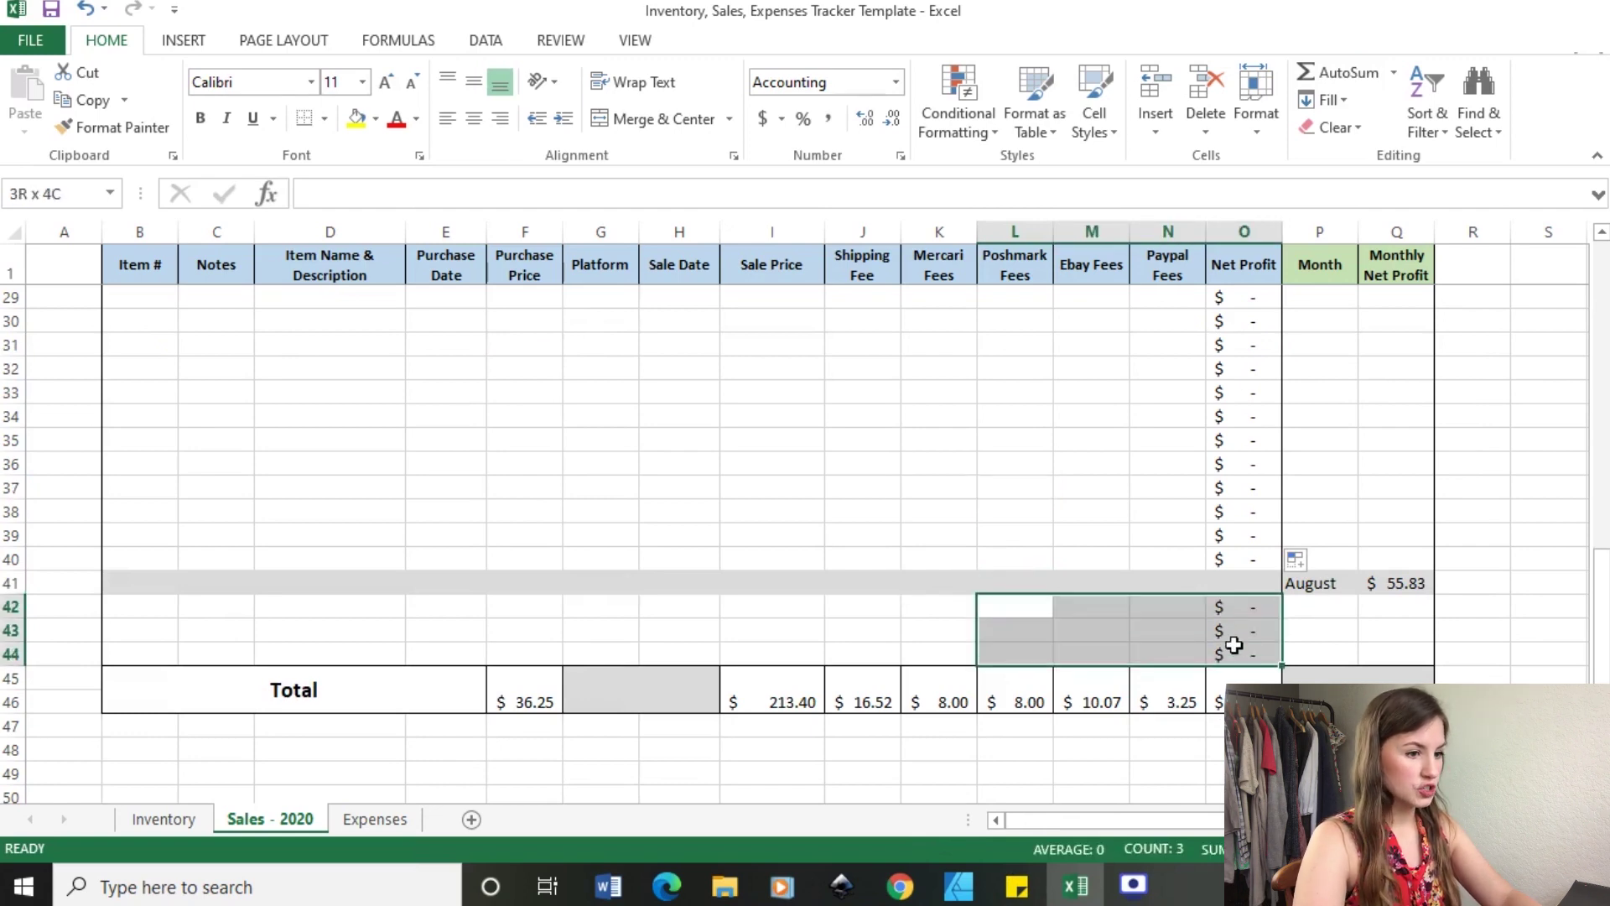
left_click(1446, 627)
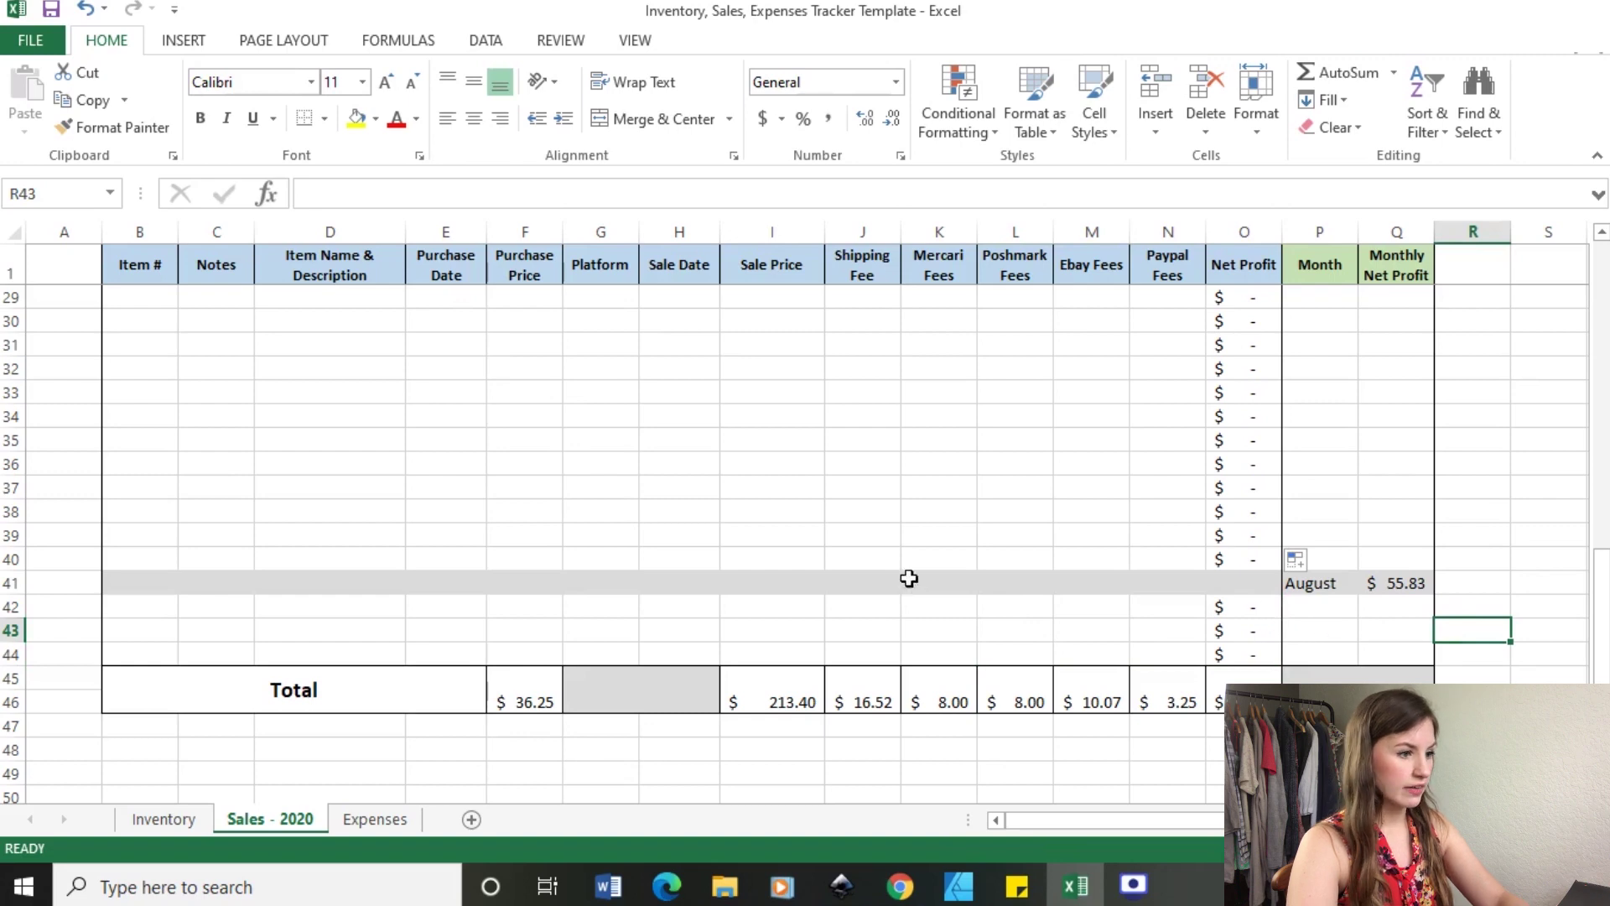
left_click_drag(909, 581, 1423, 578)
left_click(1515, 558)
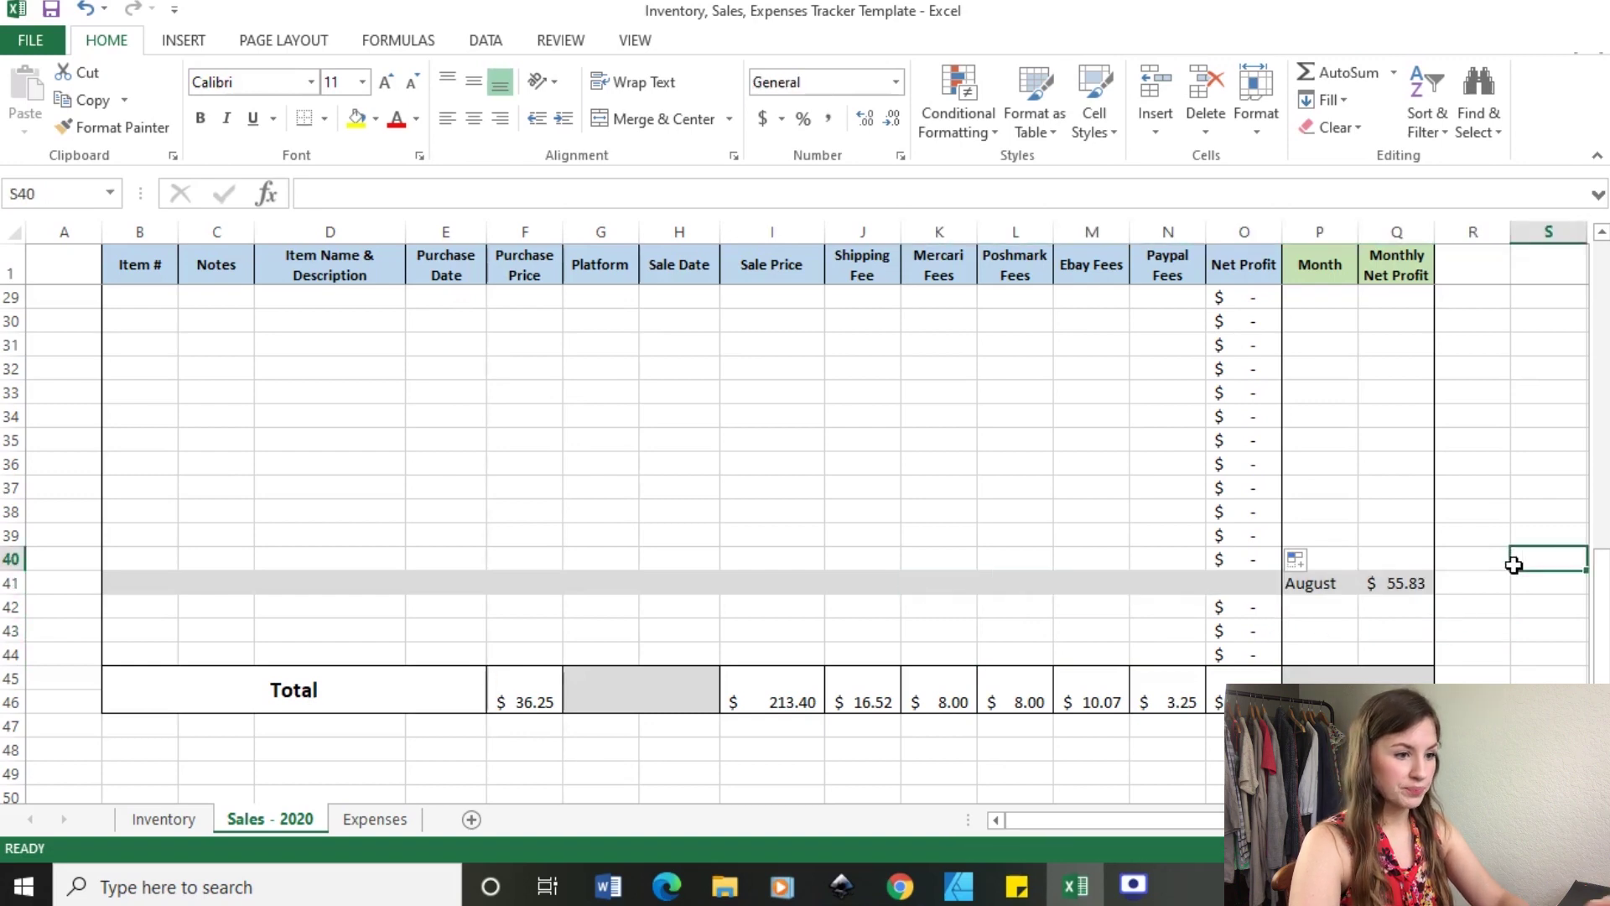
Insert three entire rows at row 43, between August's summary row and the Total section.
left_click(479, 627)
key("ctrl+shift+equal")
key("alt+r")
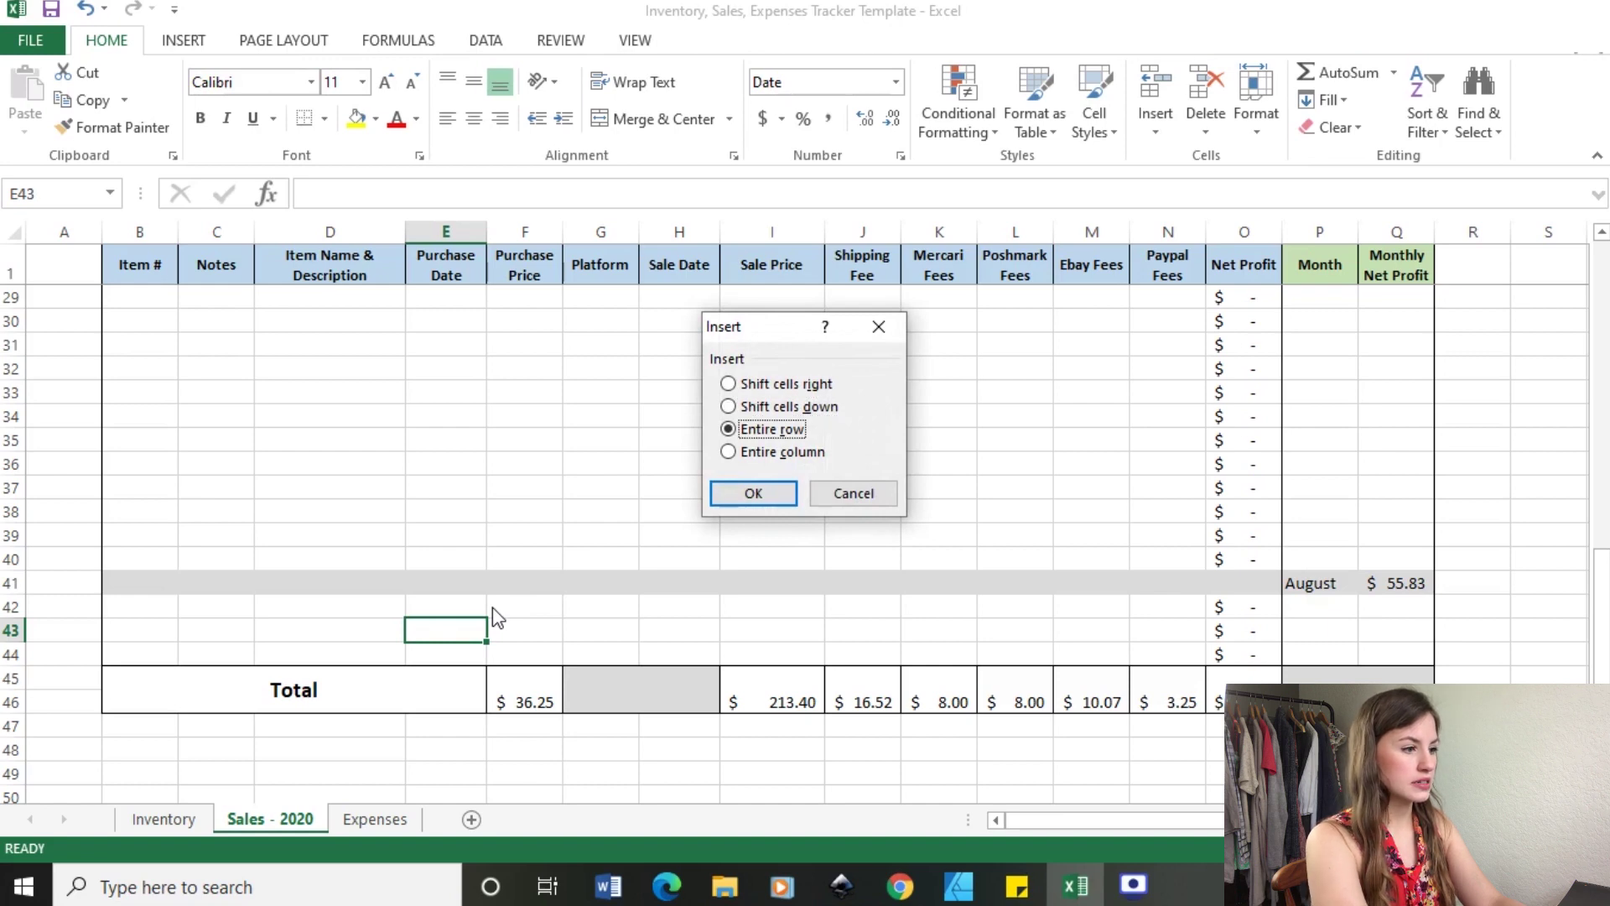
key("Return")
key("ctrl+shift+equal")
key("alt+r")
key("Return")
key("ctrl+shift+equal")
key("alt+r")
key("Return")
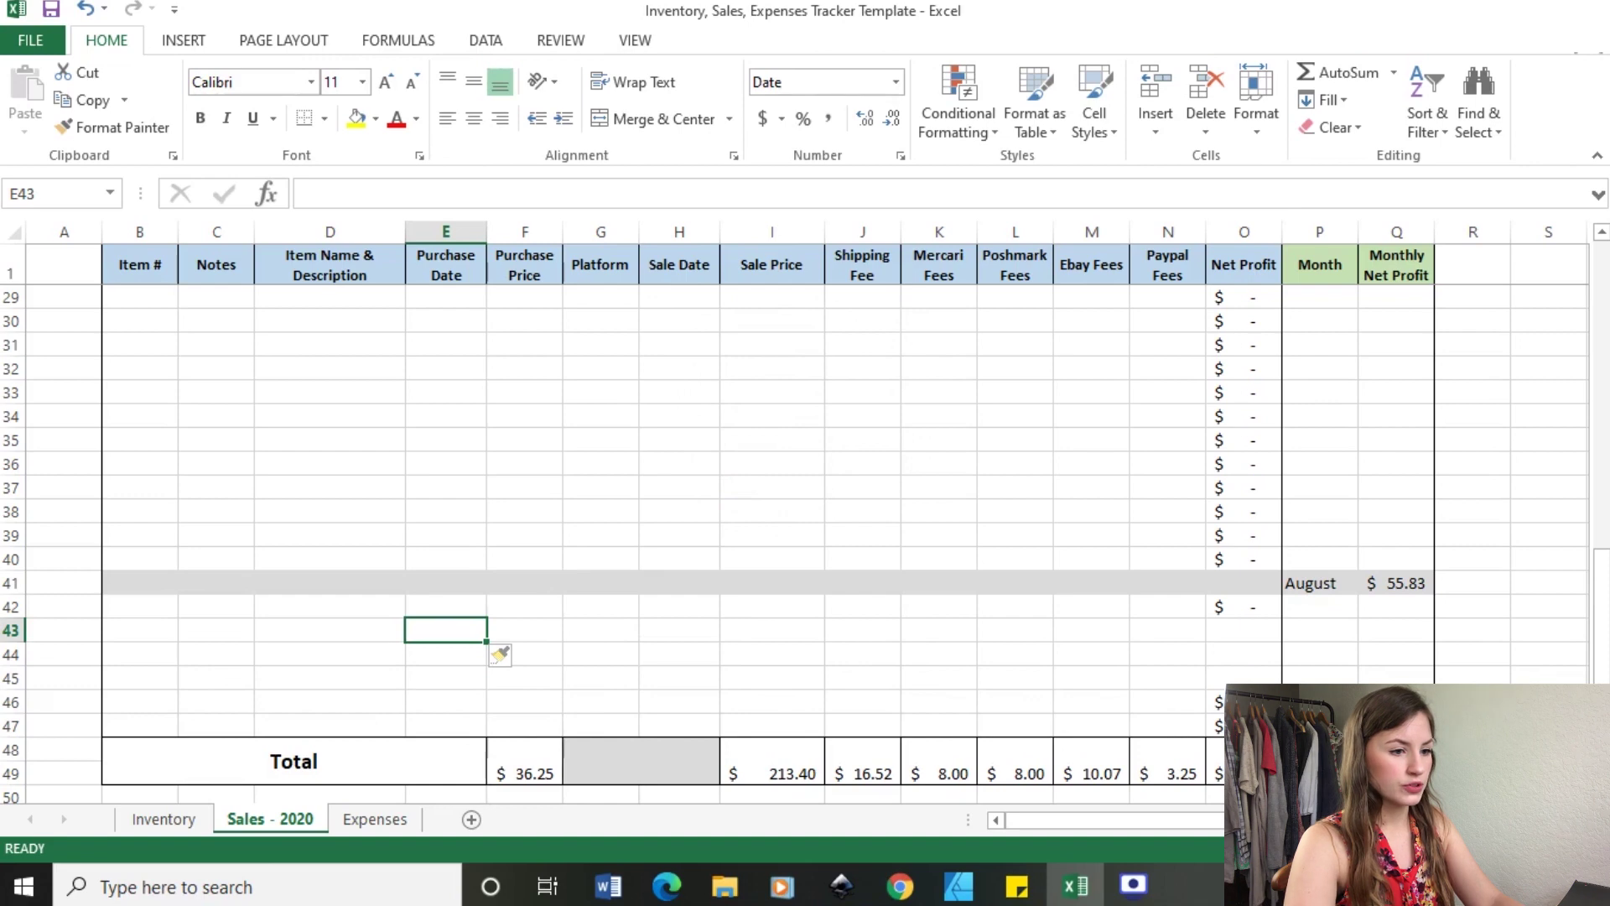
Fill the net profit formula from O46 up through O43.
left_click(1216, 702)
left_click_drag(1280, 713, 1233, 633)
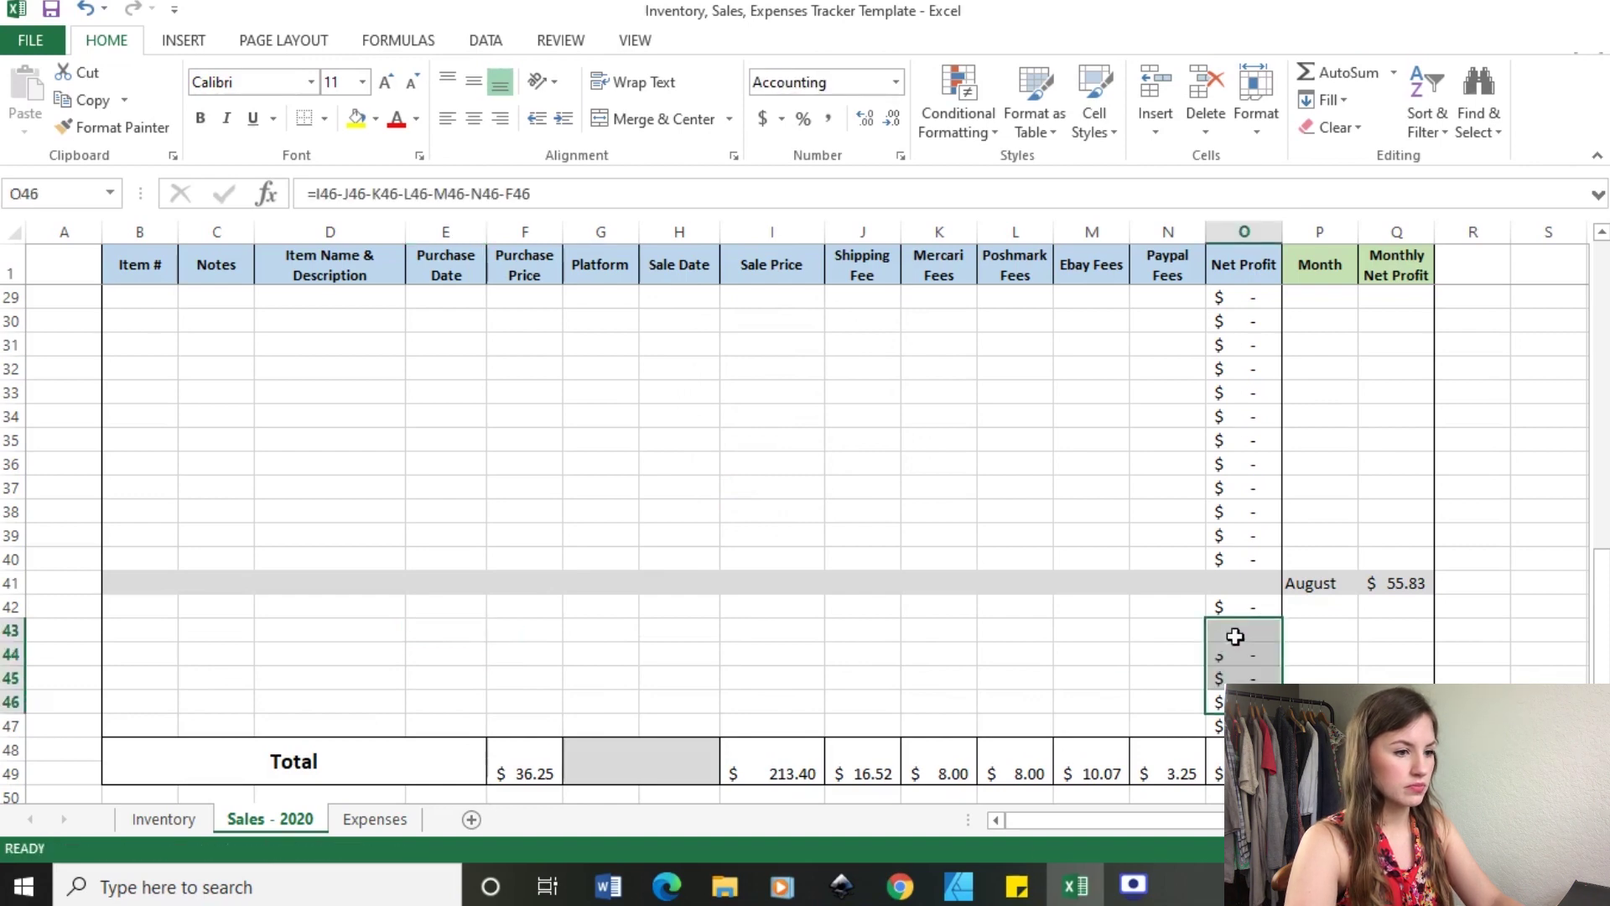
left_click(1088, 674)
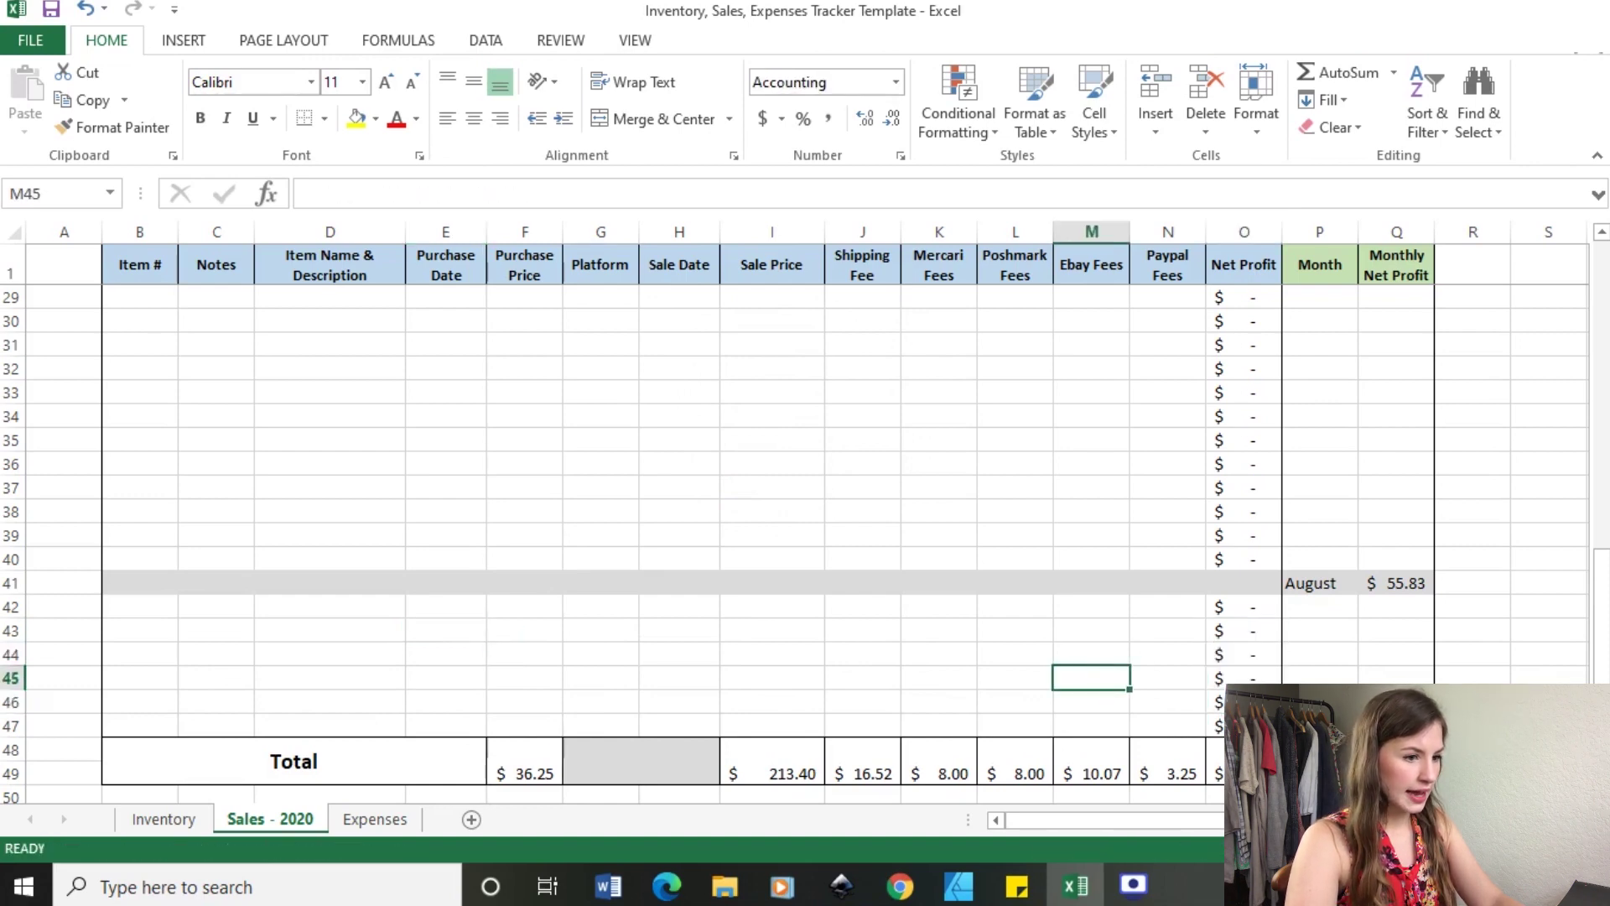
Clear the net profit formulas in O47 and O46.
left_click(1241, 727)
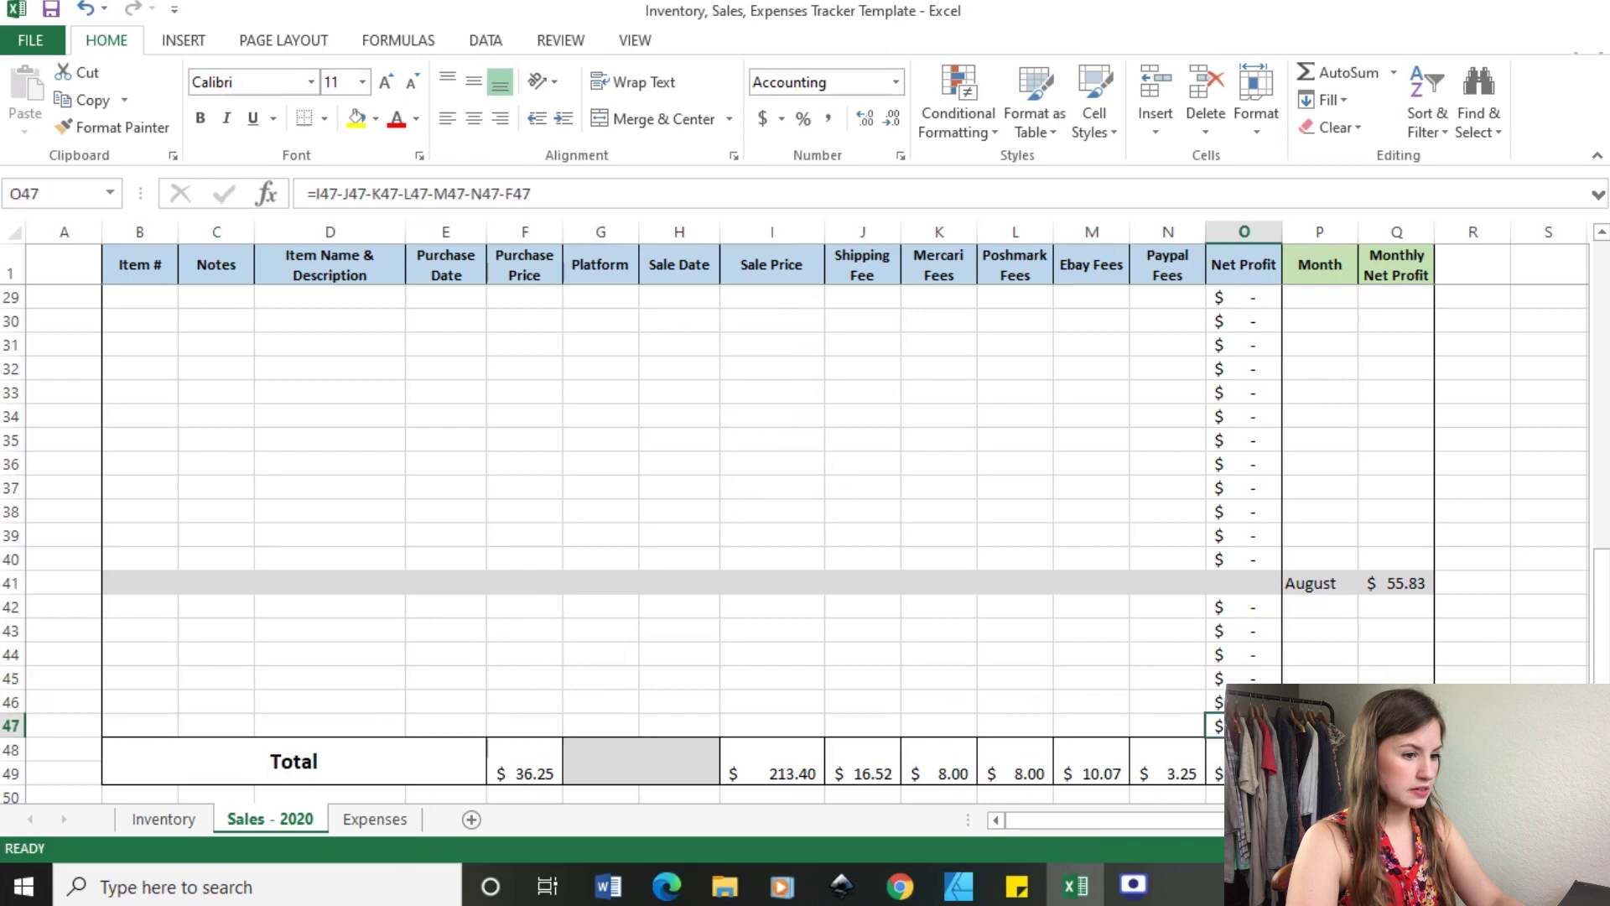
left_click_drag(1136, 590, 1402, 605)
left_click(1249, 726)
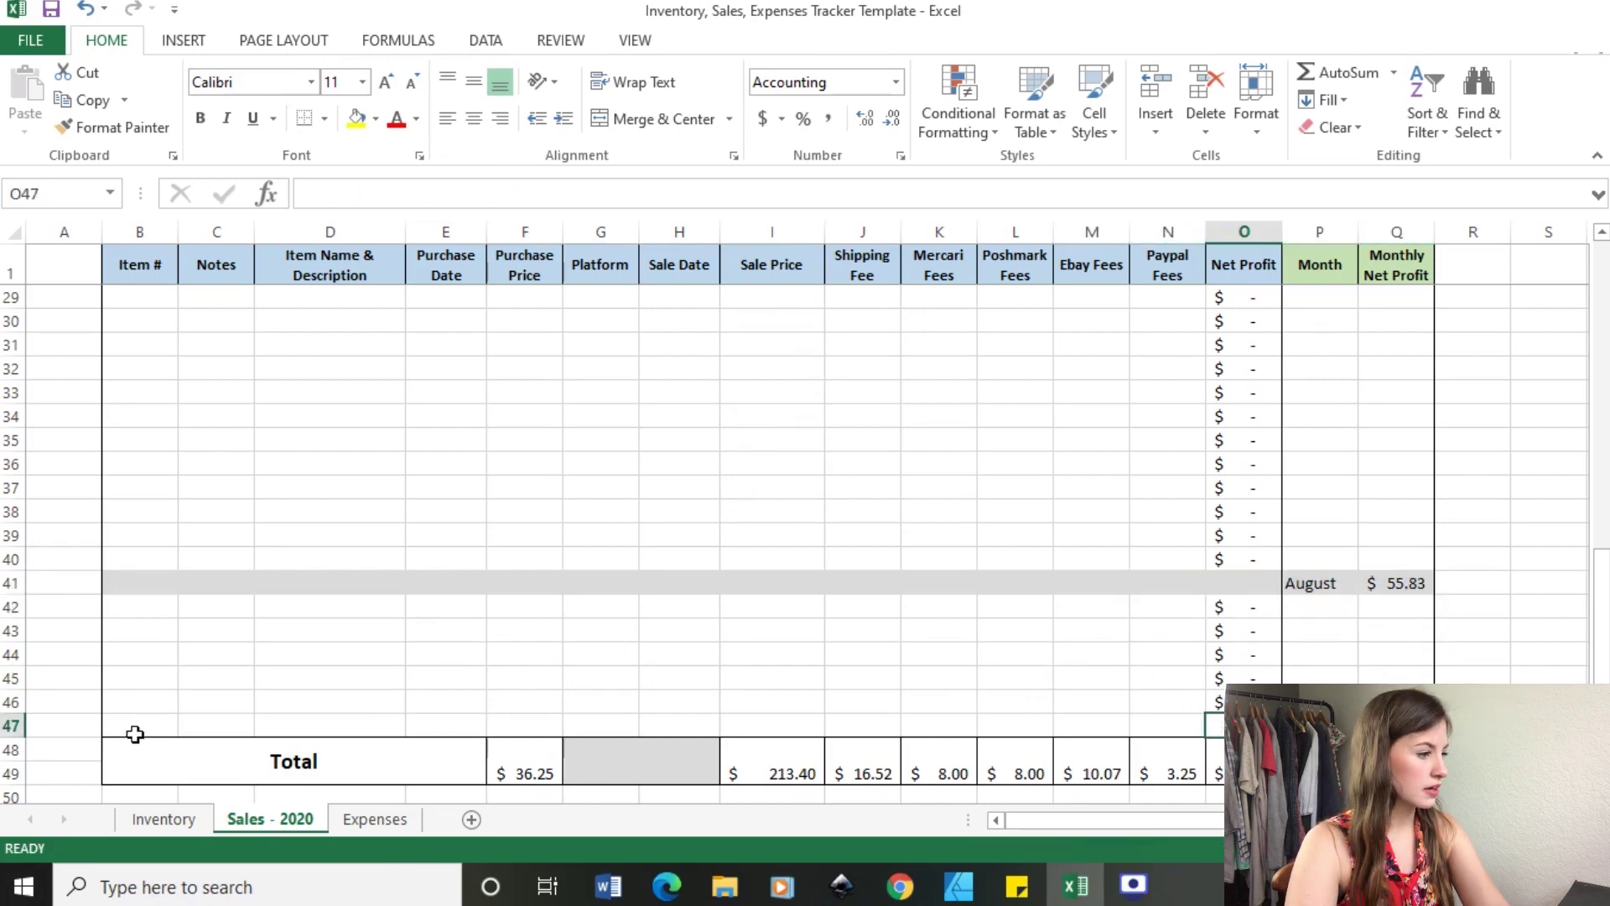
left_click_drag(132, 726, 1417, 721)
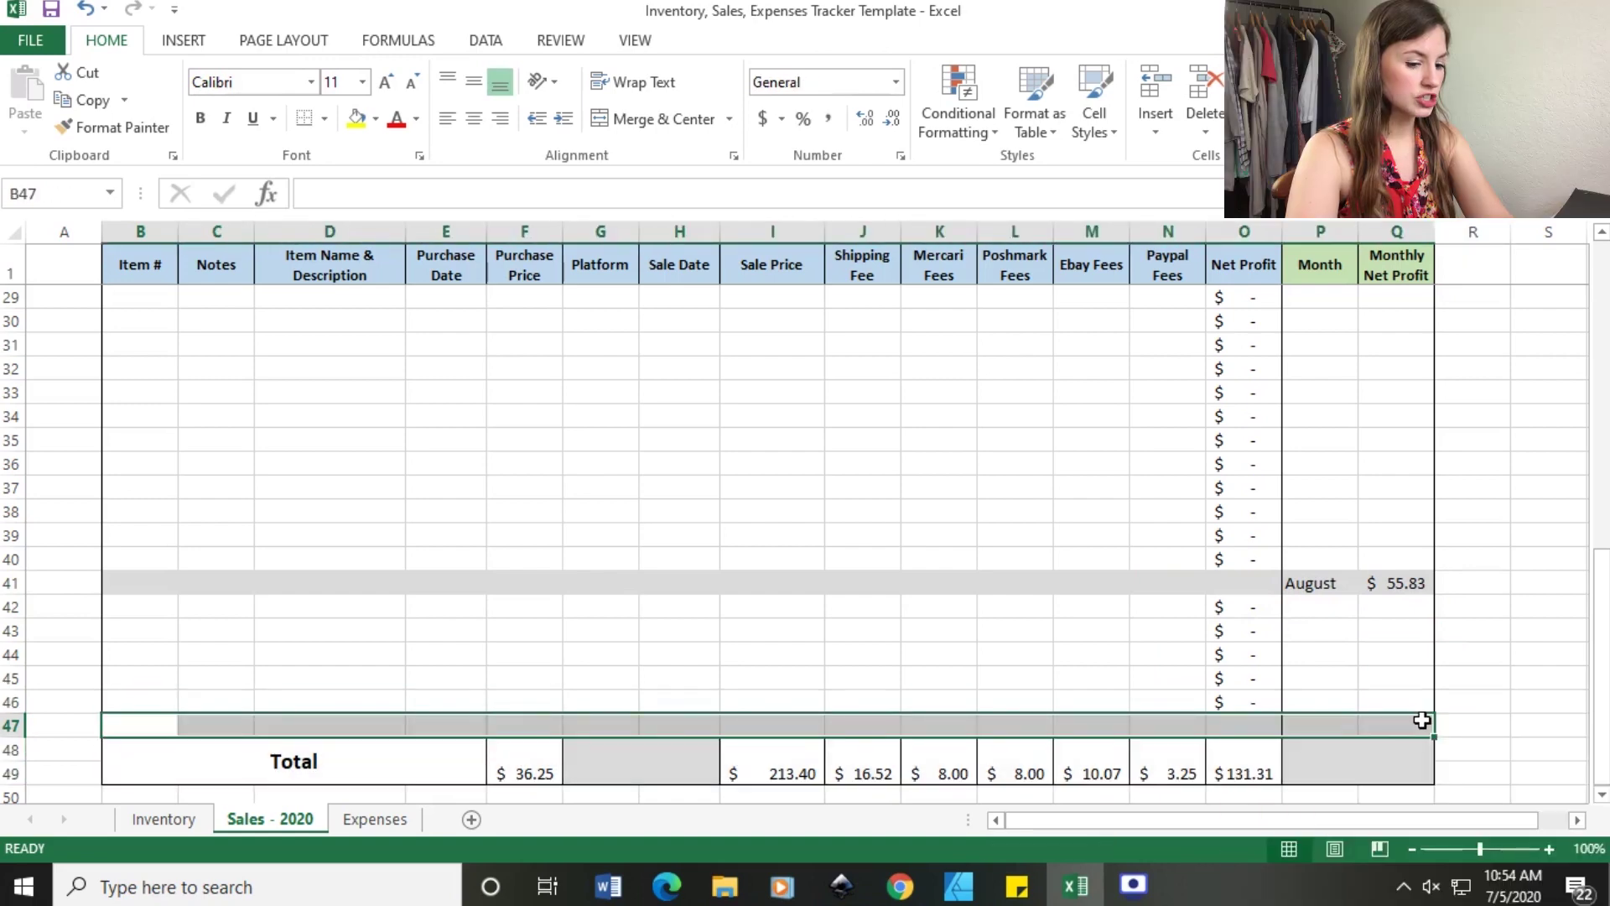
left_click(1471, 630)
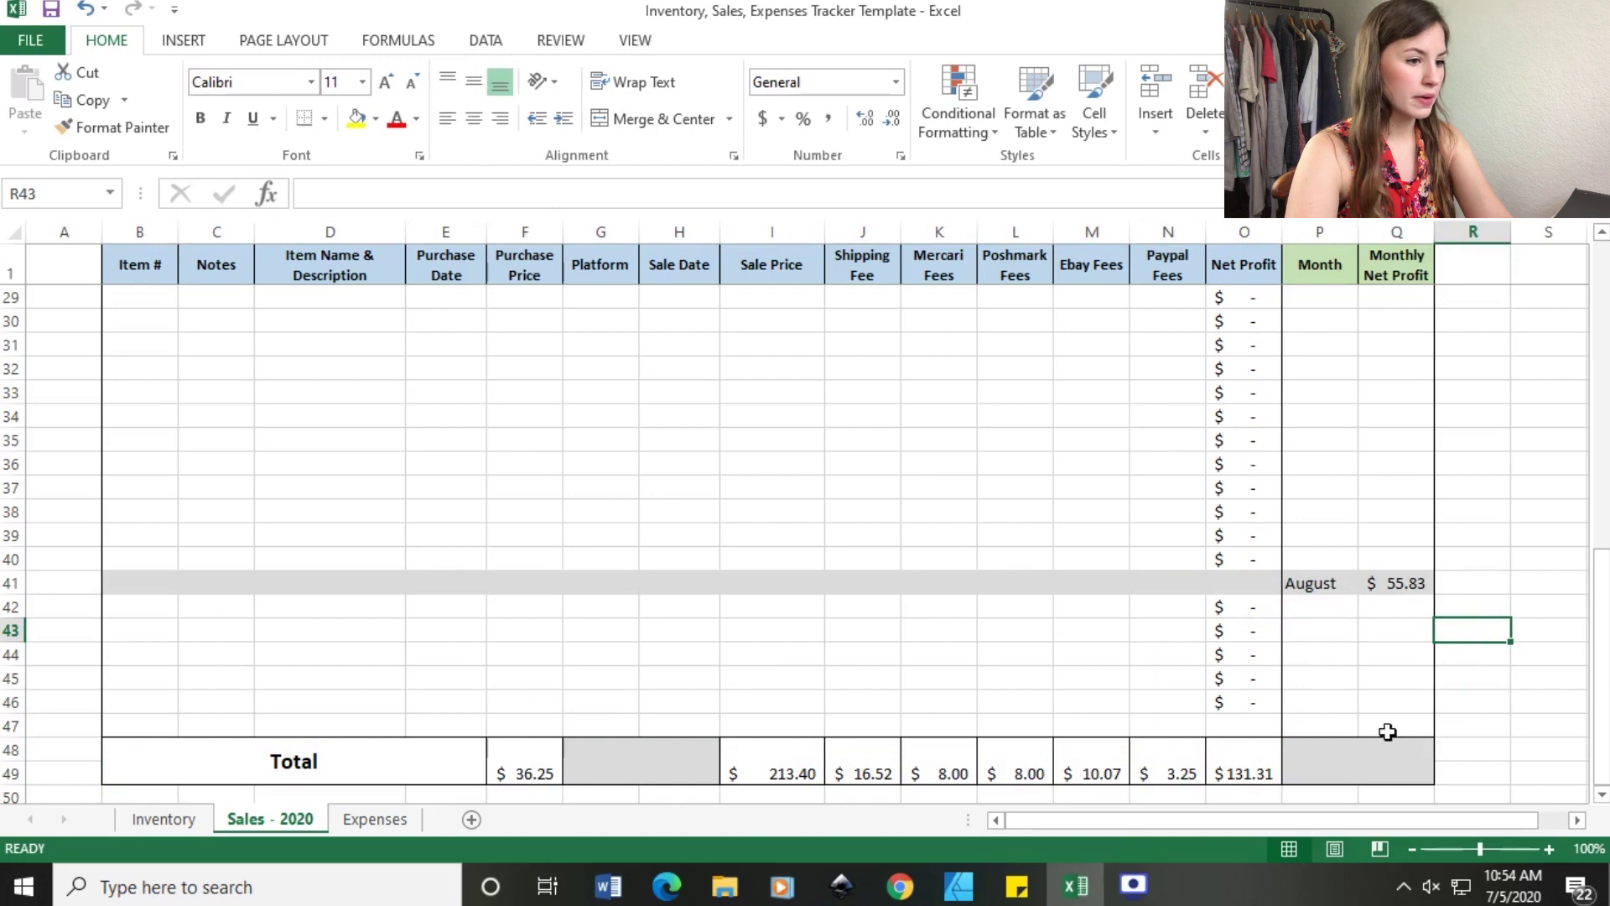
left_click(1221, 700)
Shade B46:Q46 light gray to match the August summary row.
left_click_drag(146, 701, 1419, 704)
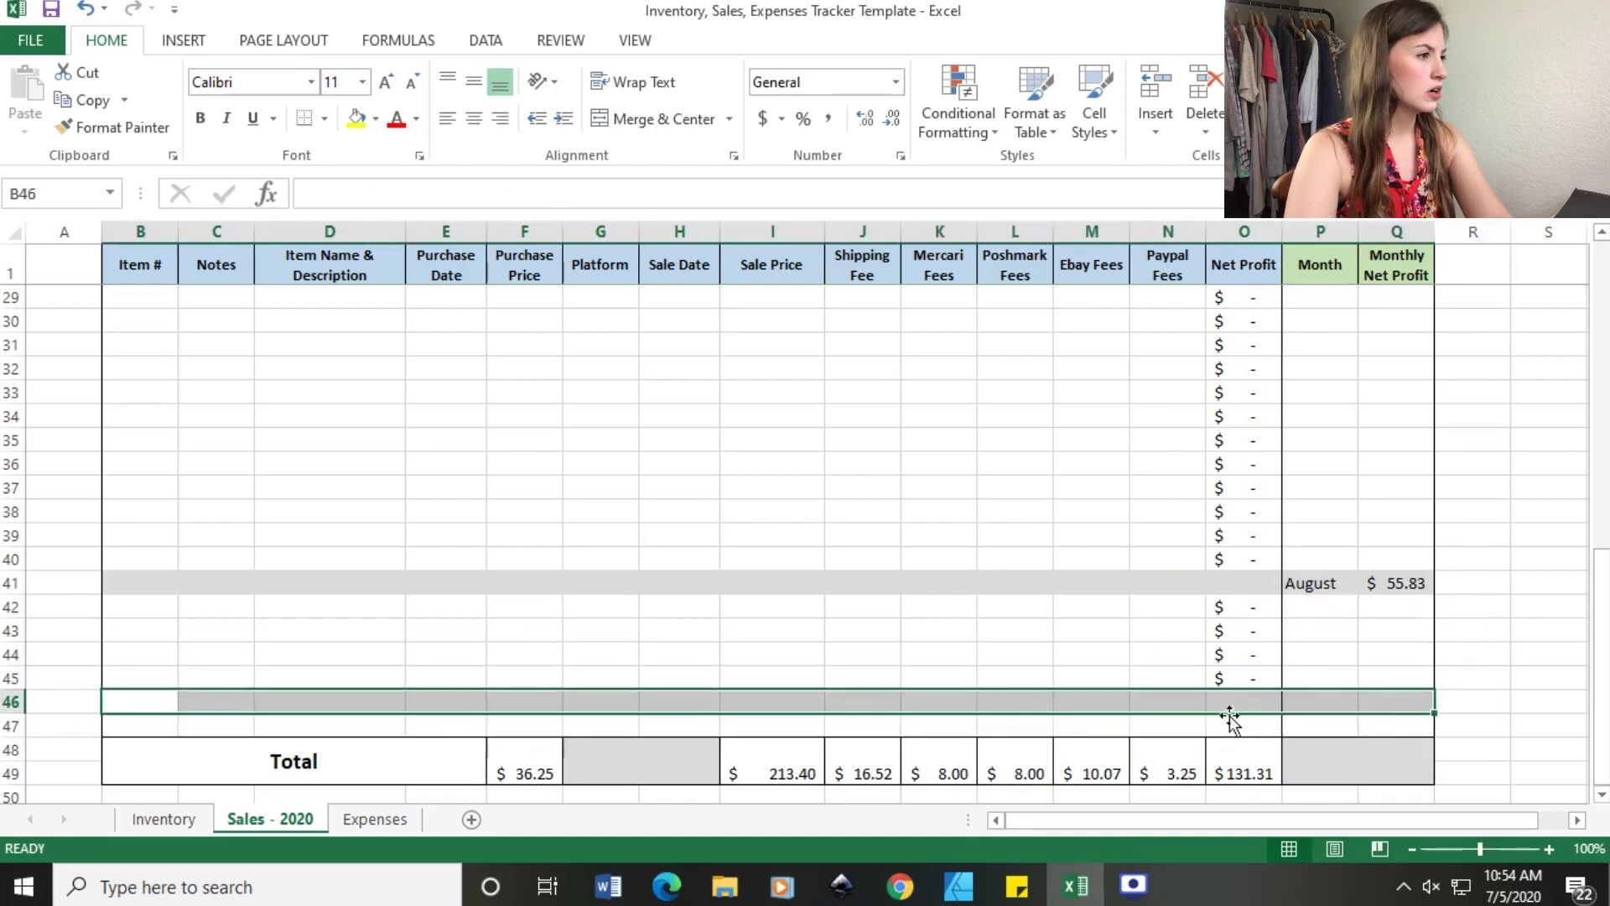
left_click(376, 122)
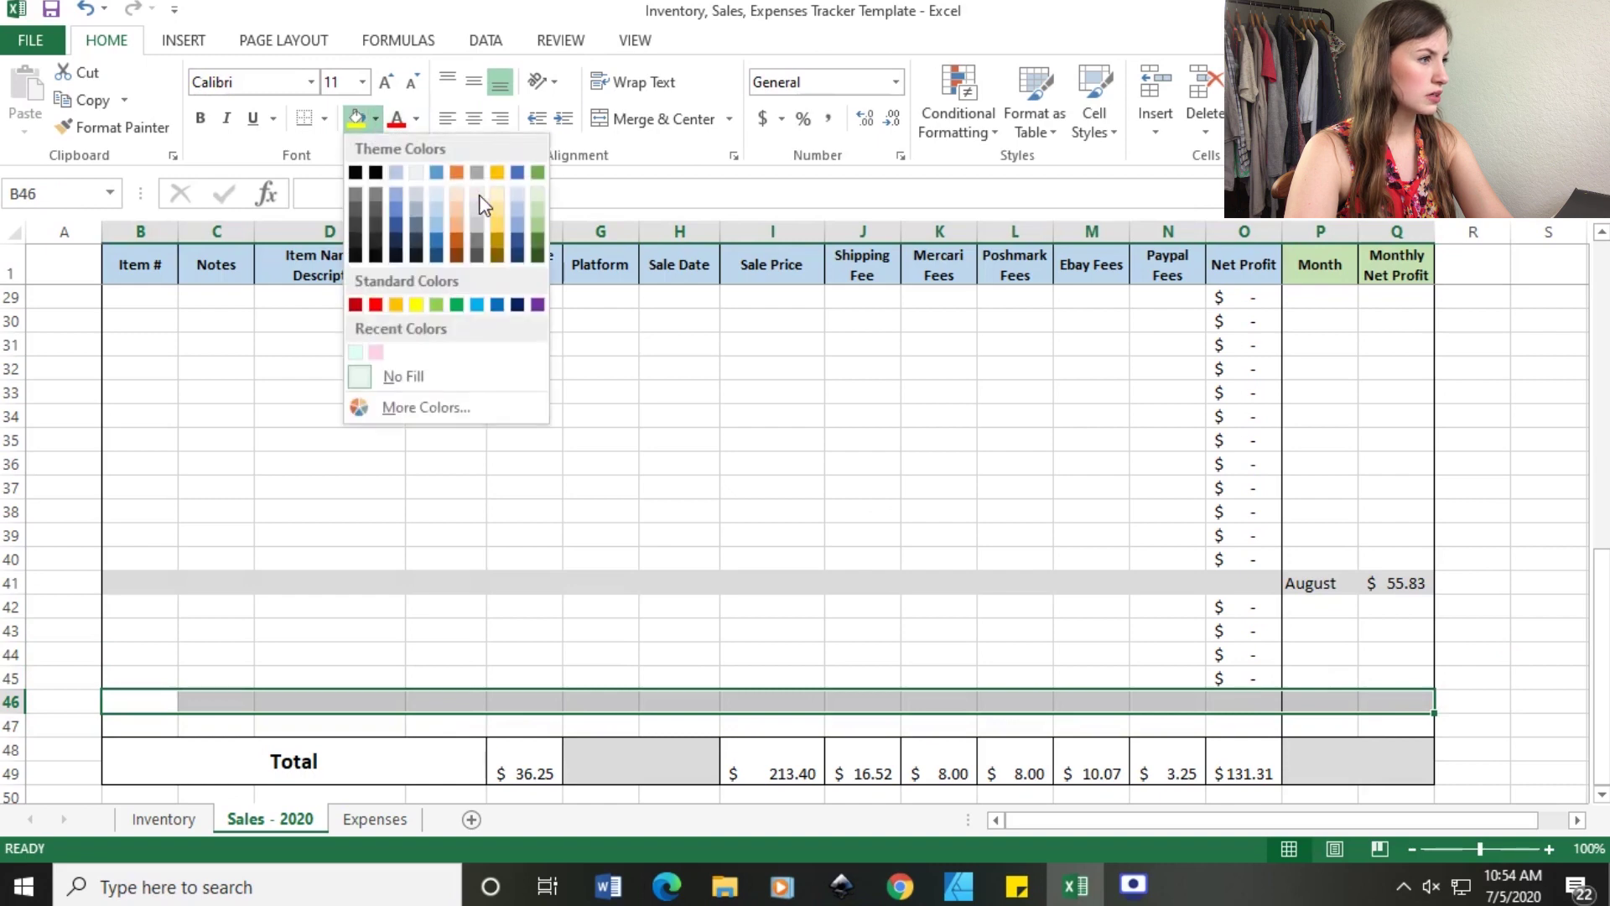
left_click(480, 204)
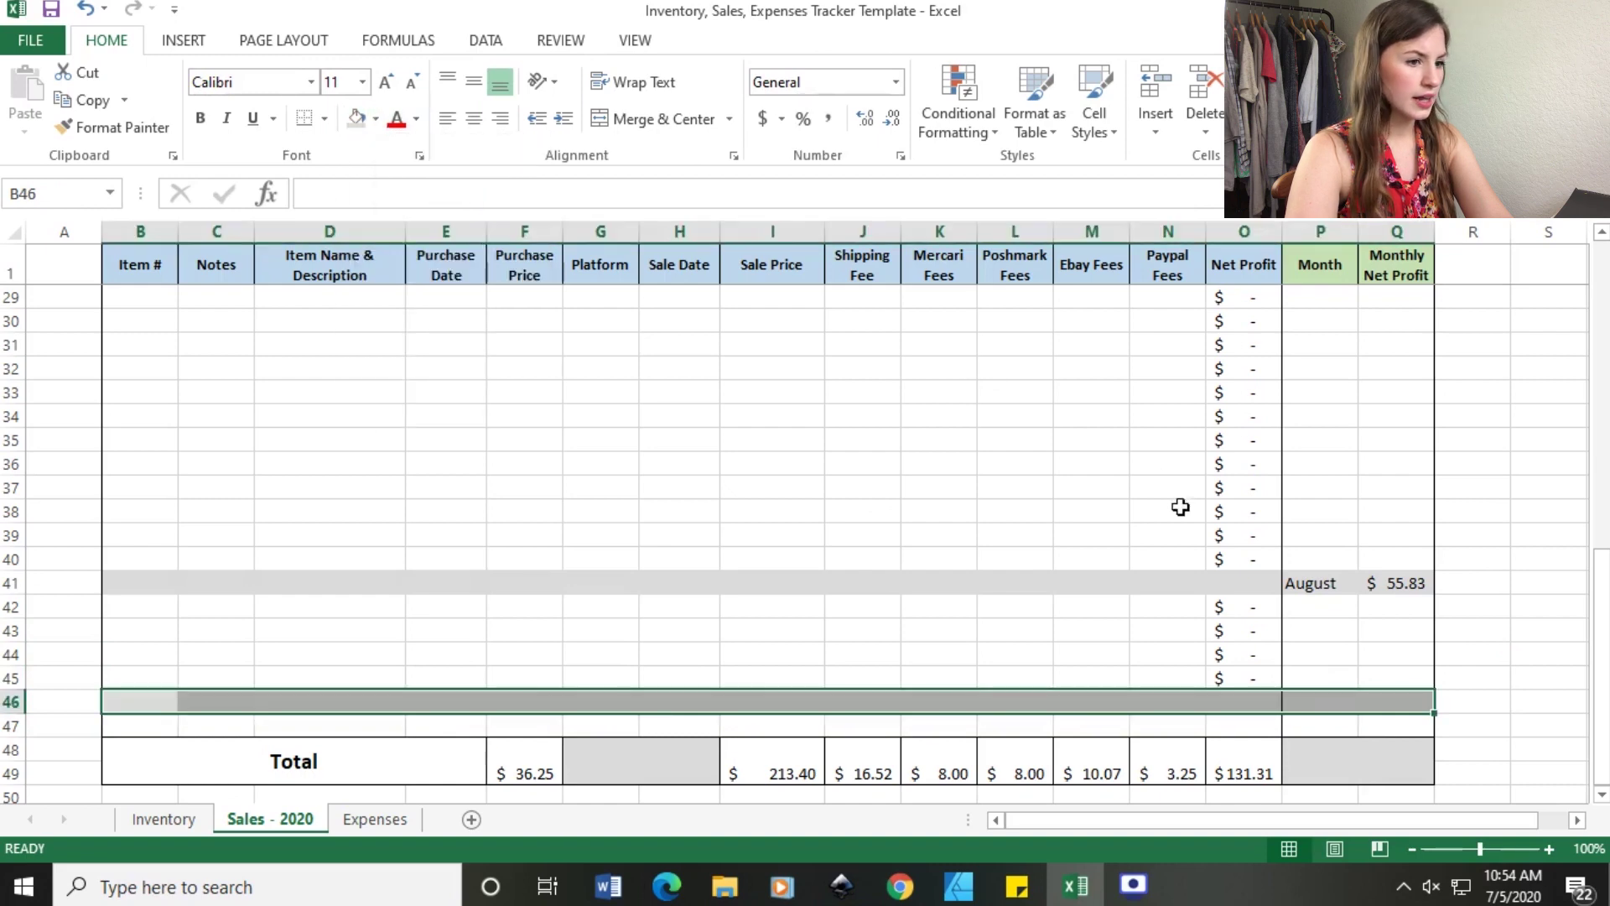
Enter "September" in P46 and a SUM of the net profits in O42:O45 in Q46.
left_click(1301, 702)
type("September")
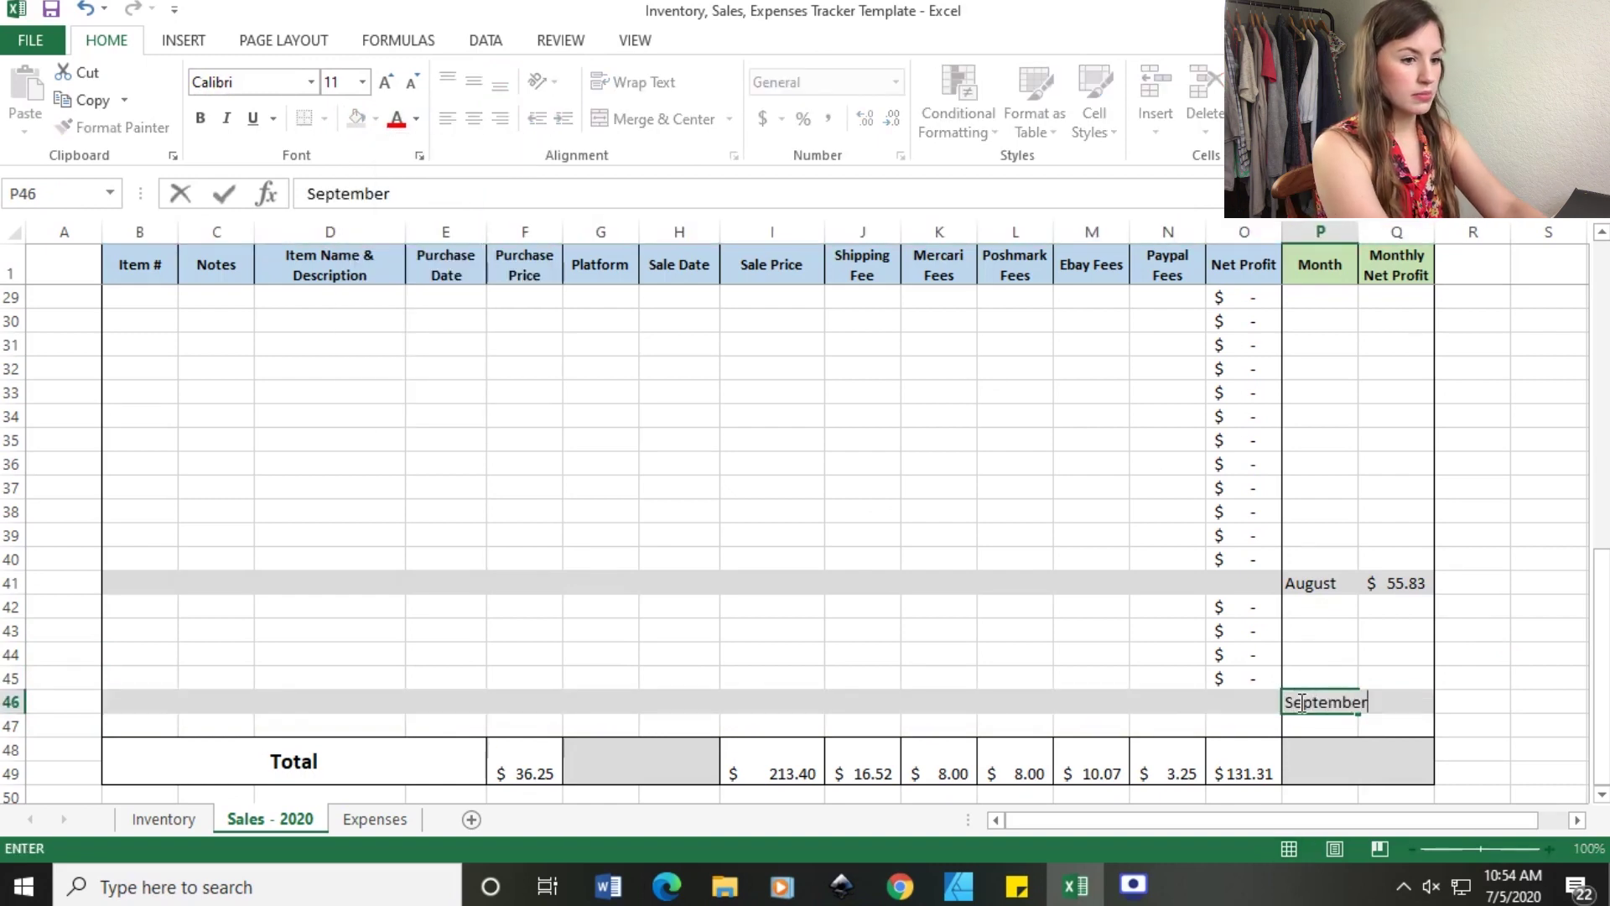
key("Tab")
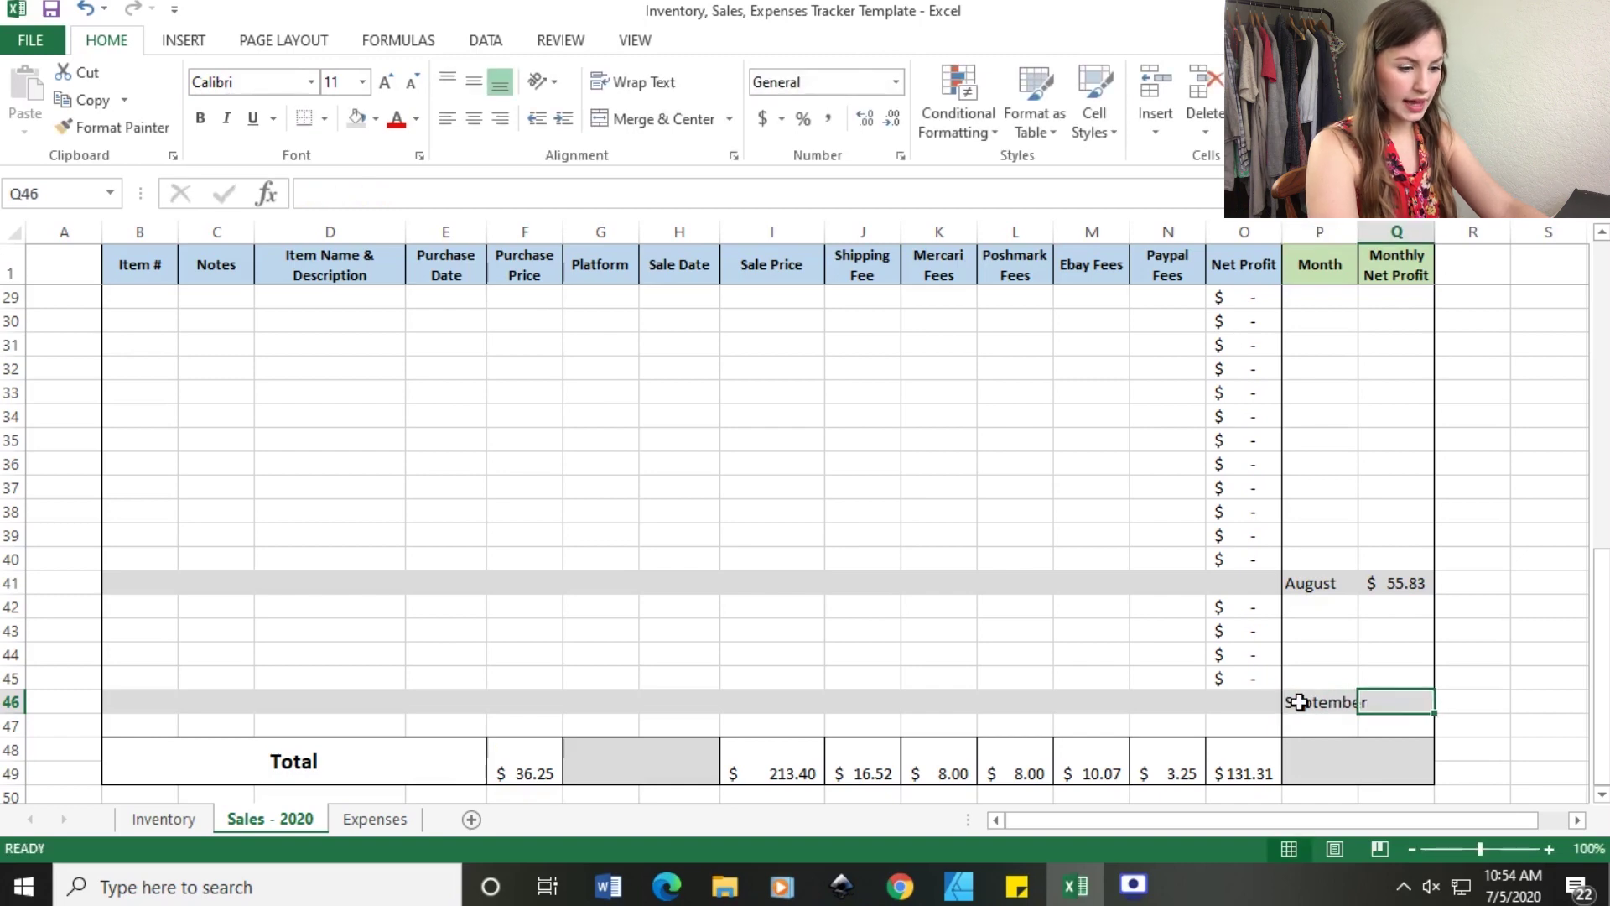
type("=SUM(")
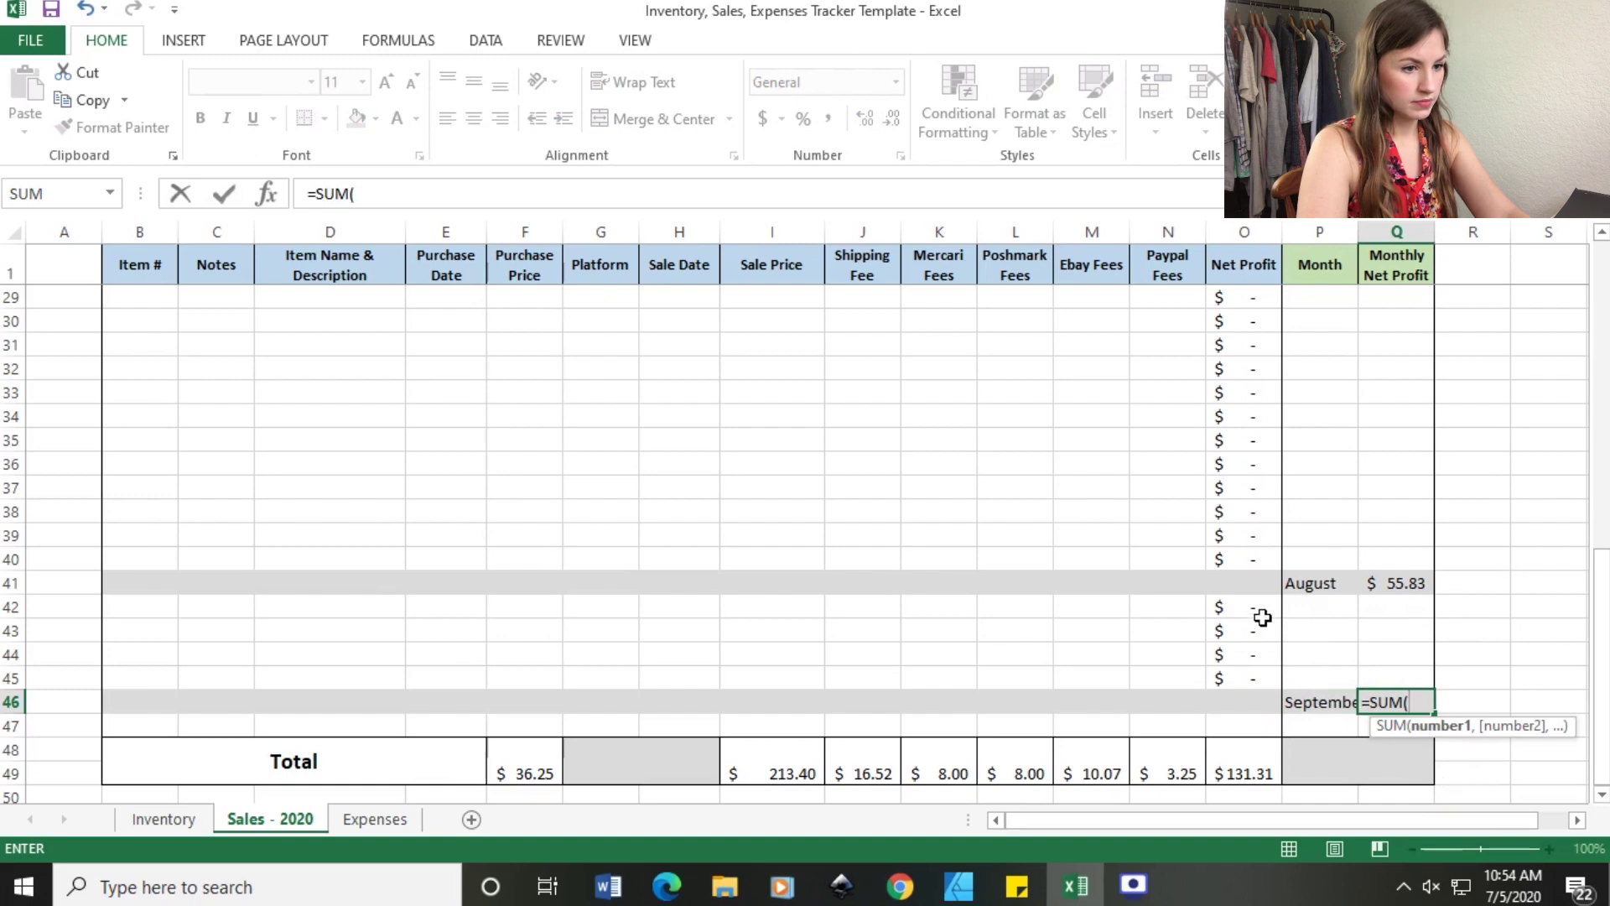
left_click_drag(1250, 608, 1244, 678)
key("Return")
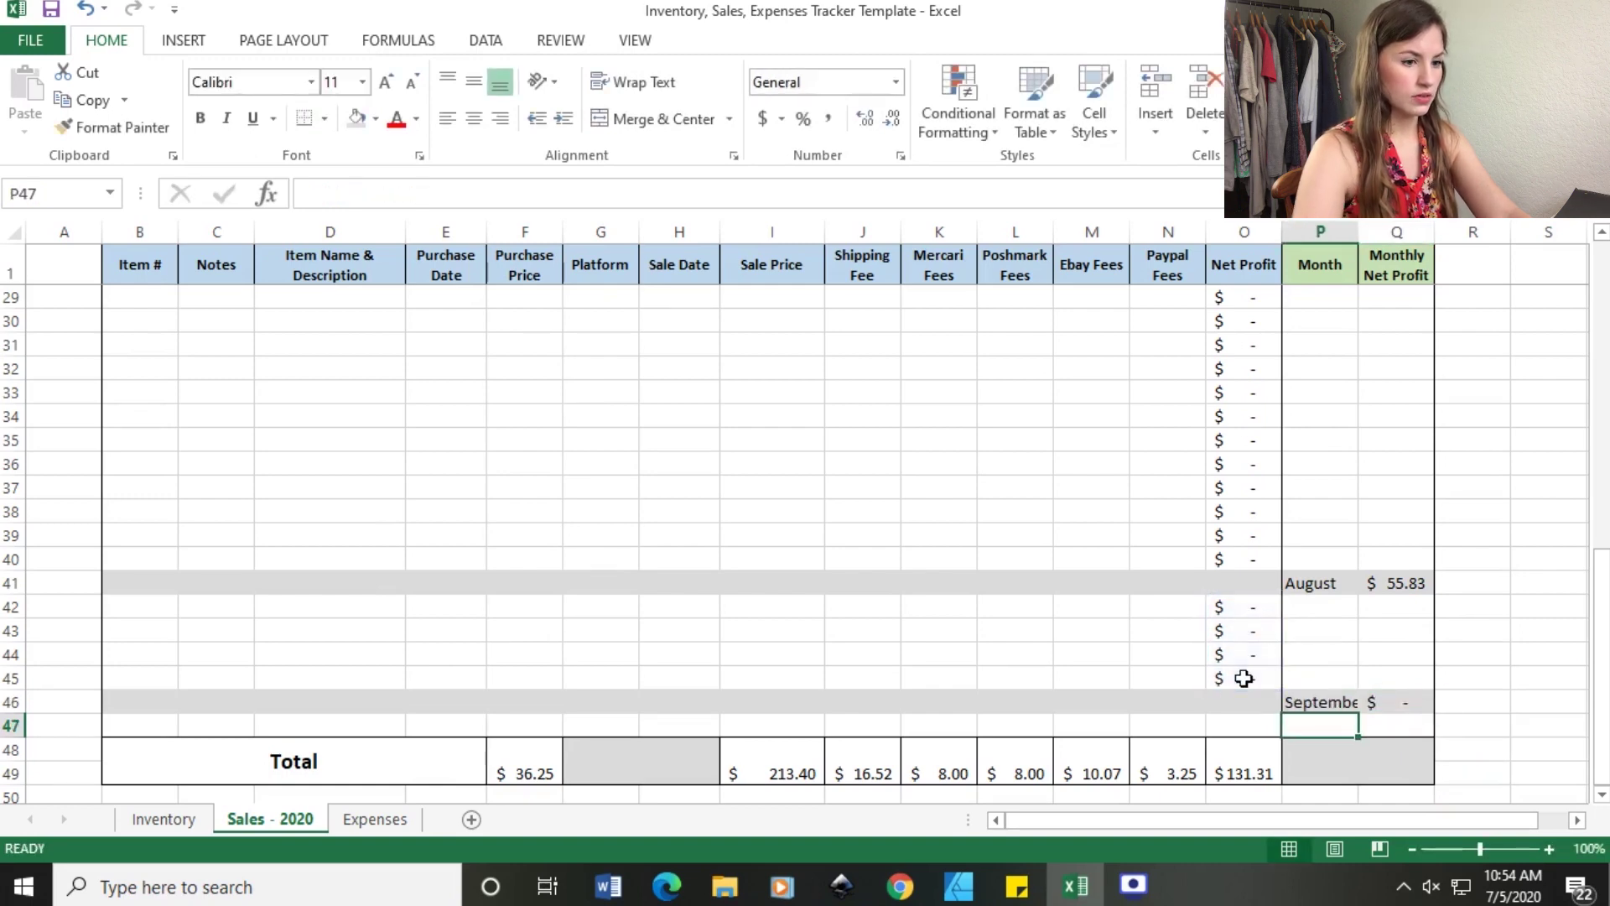
Enter item number 45 and the name "Lululemon align pants" in row 42, leaving its notes empty.
scroll(470, 564, "down", 1)
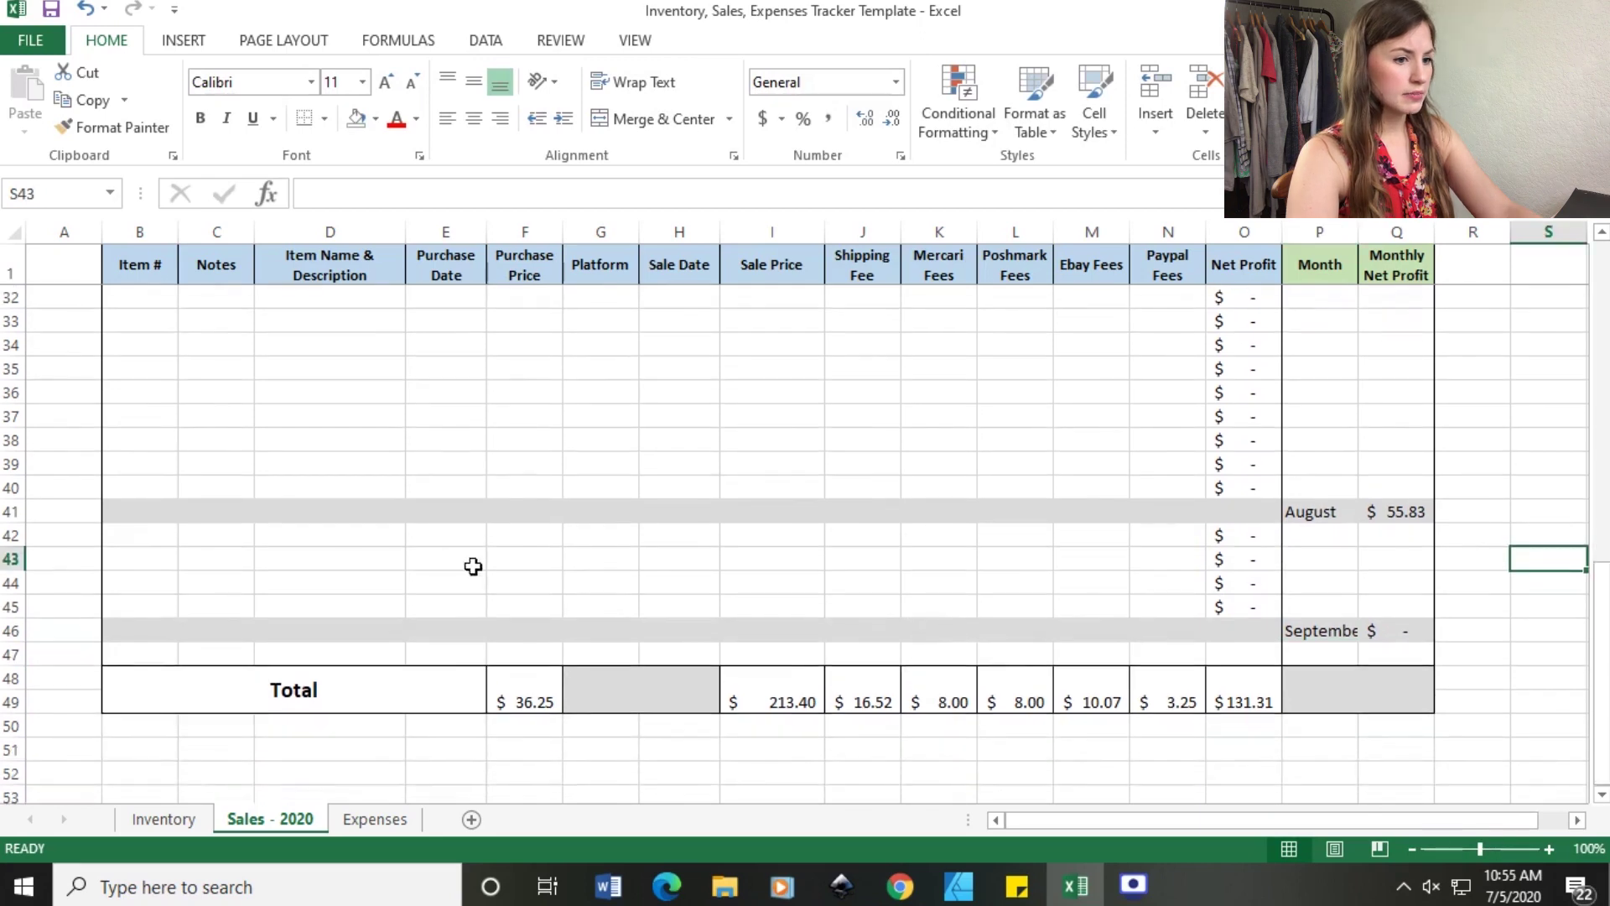
left_click(164, 535)
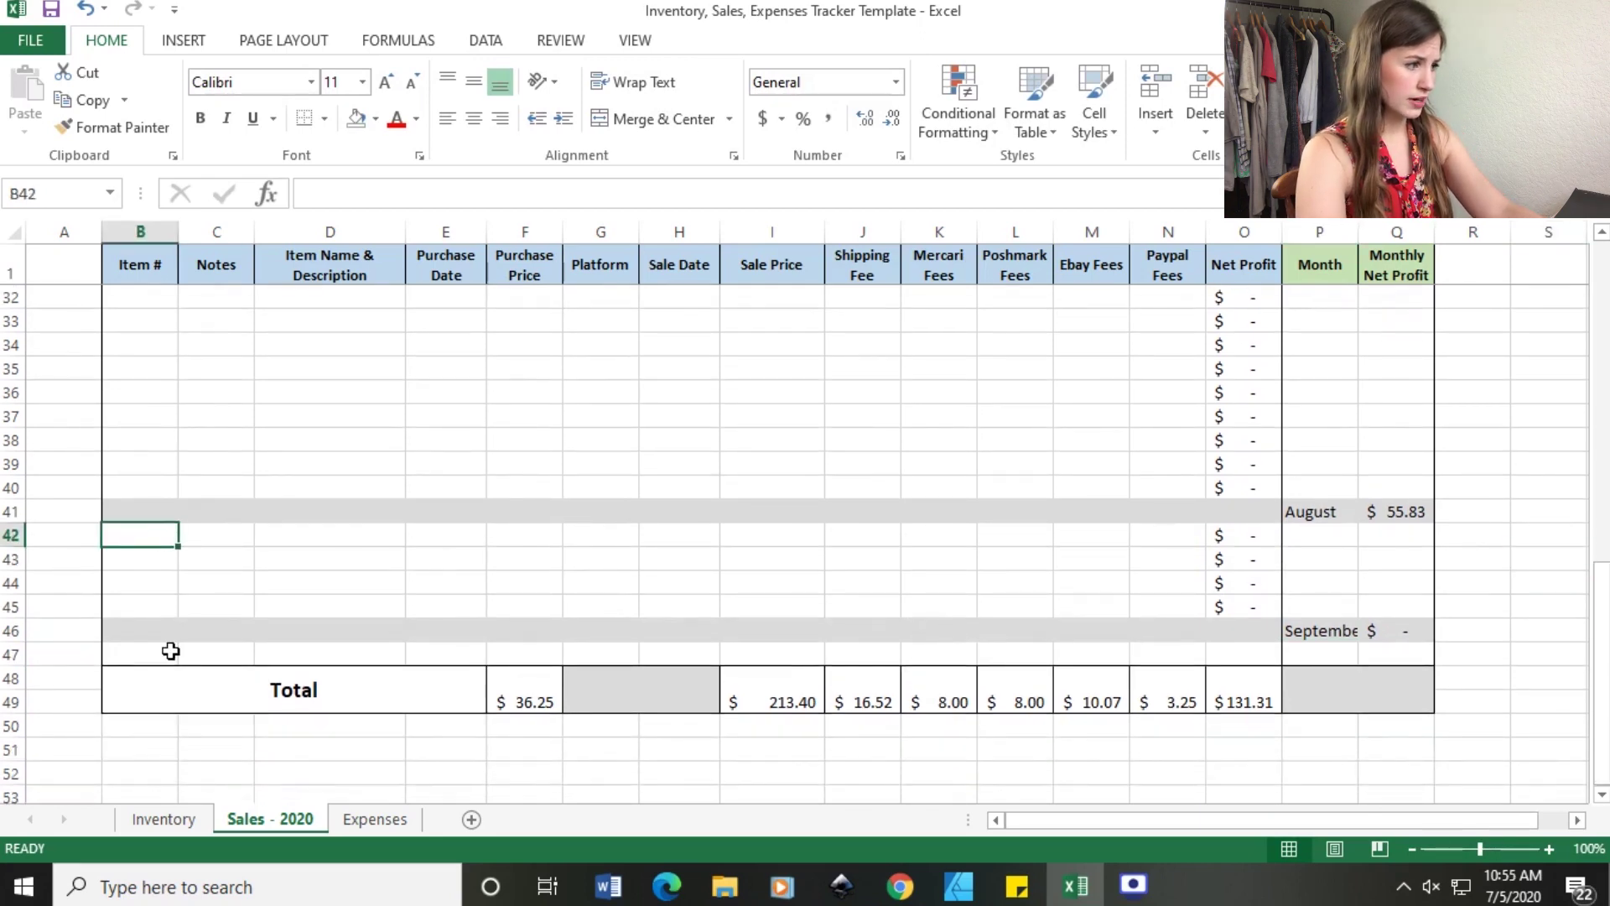
type("45")
key("Tab")
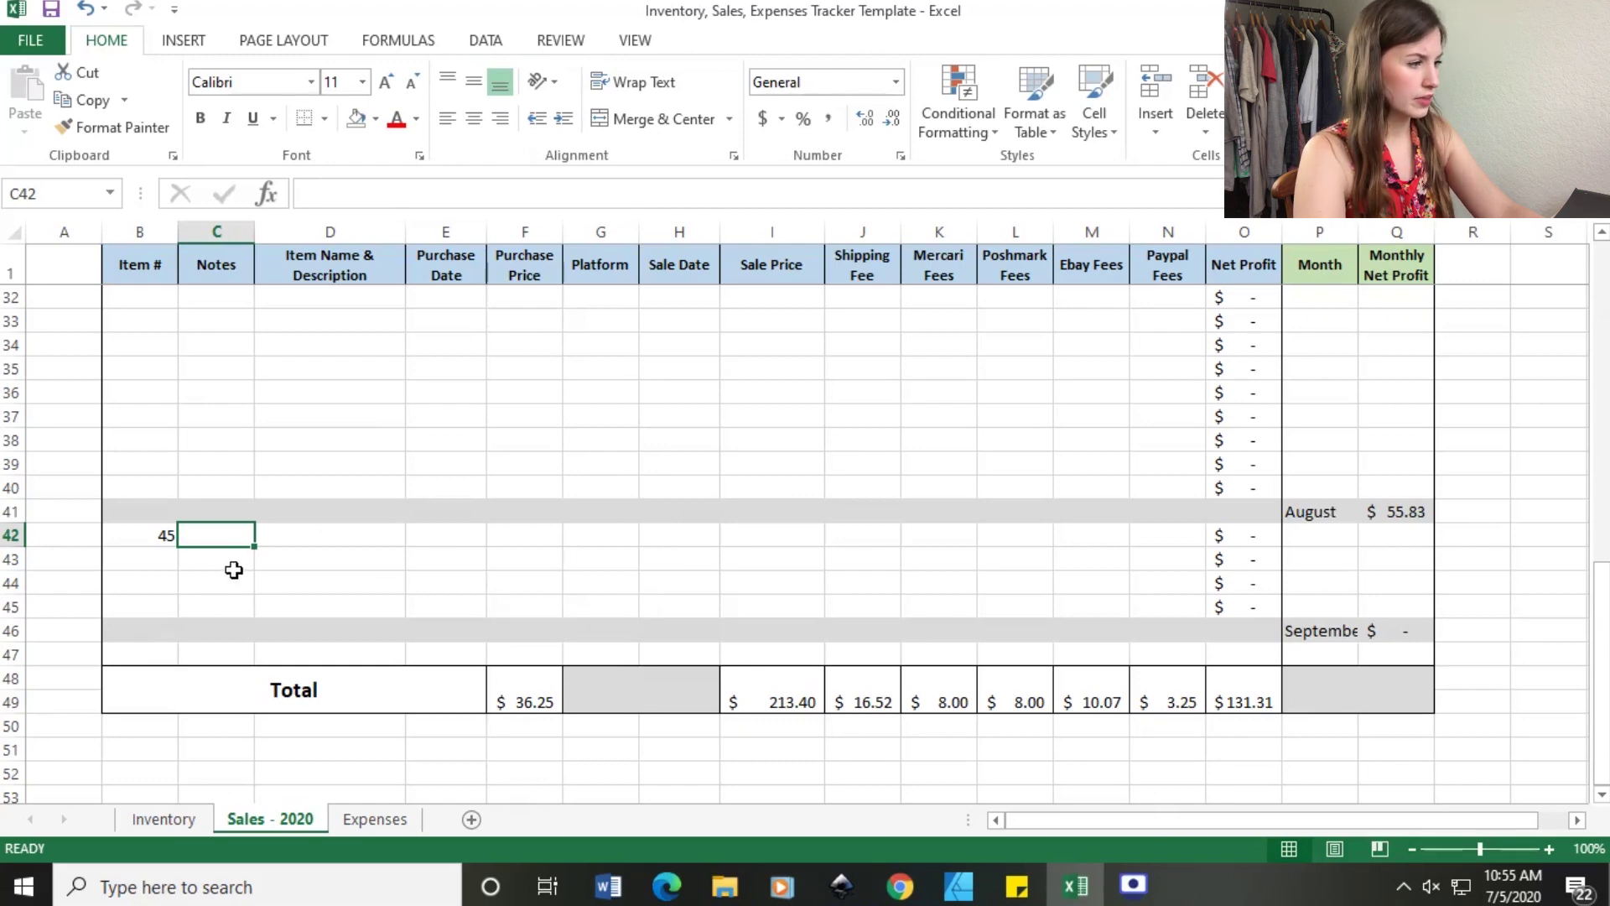
key("Tab")
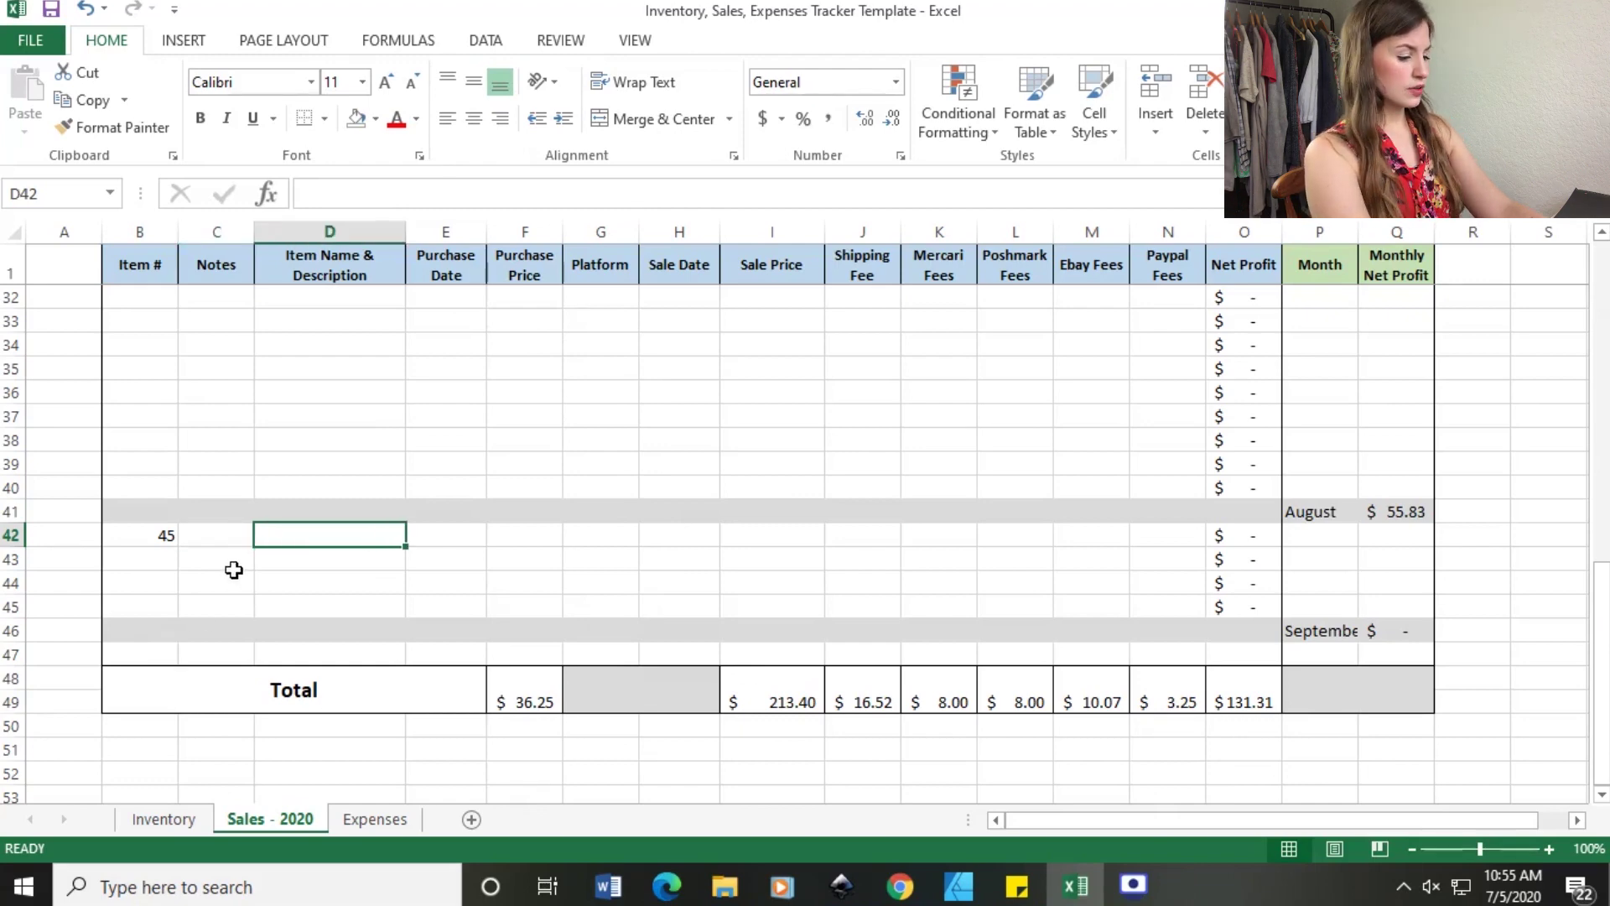
type("Lulul")
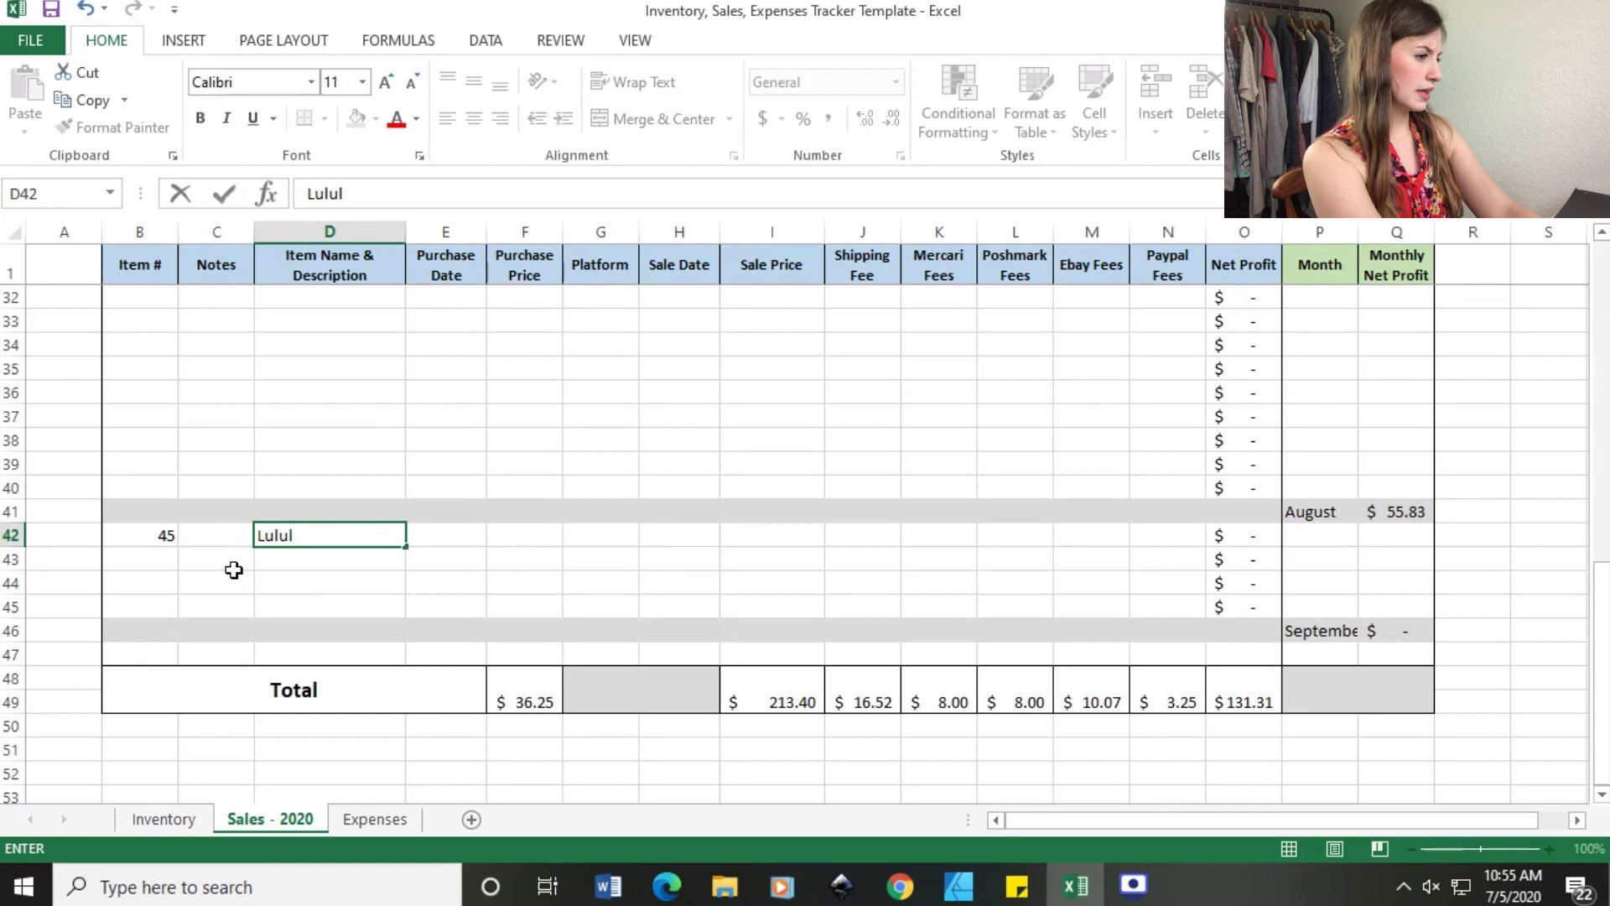
type("lemon align pants")
key("Tab")
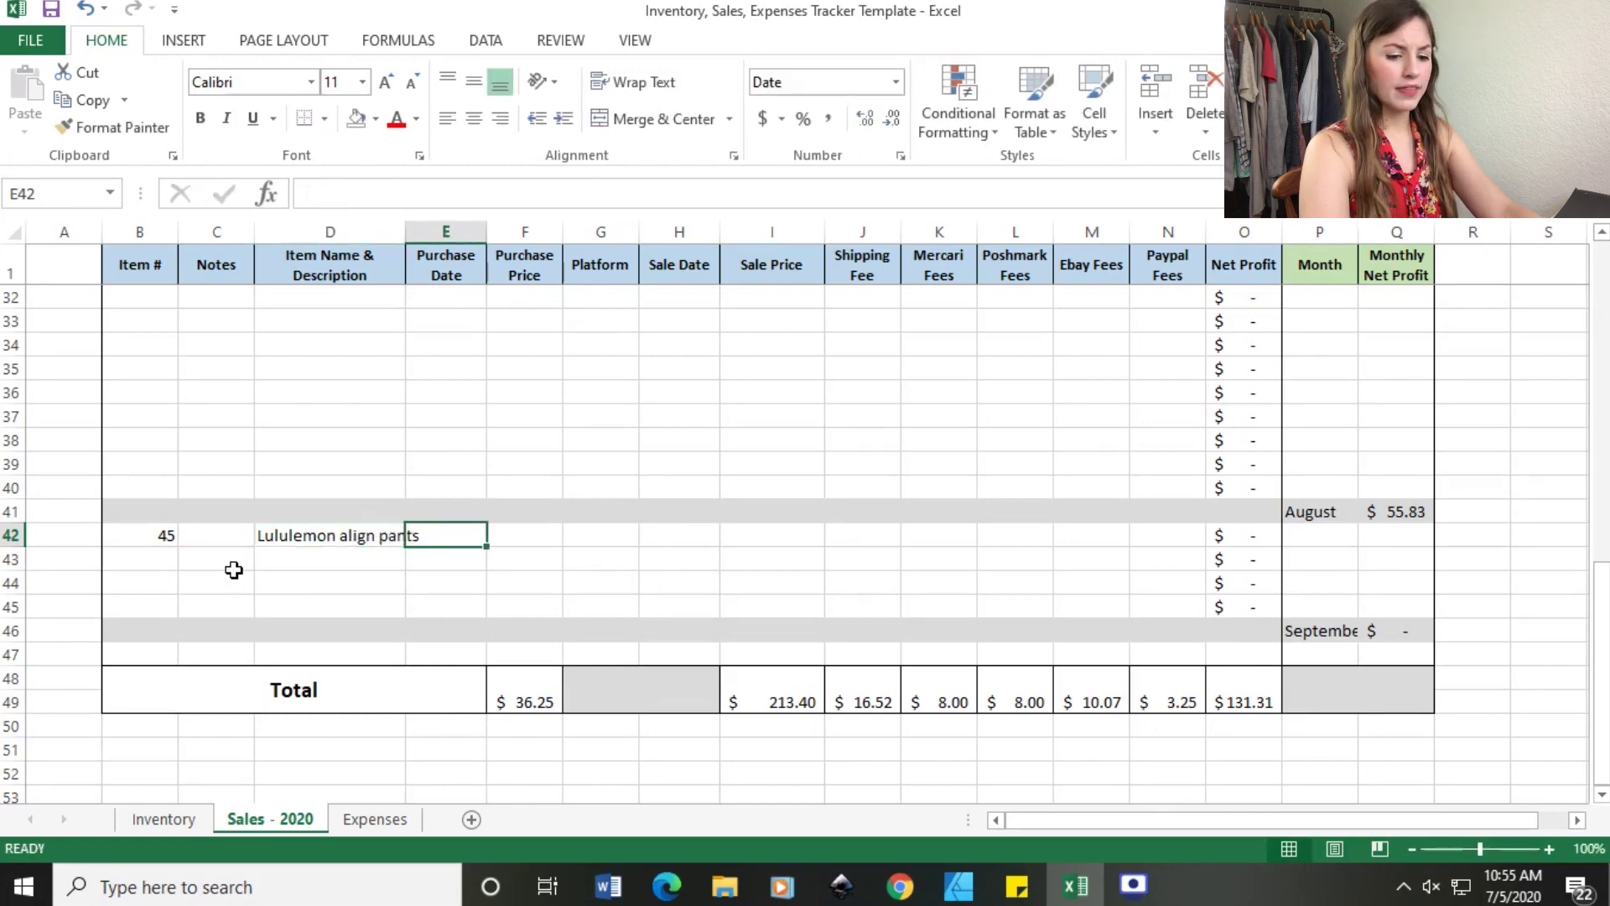
Enter a purchase date of 07/01/2020 and a purchase price of 20 for item 45.
type("07/01/2020")
key("Tab")
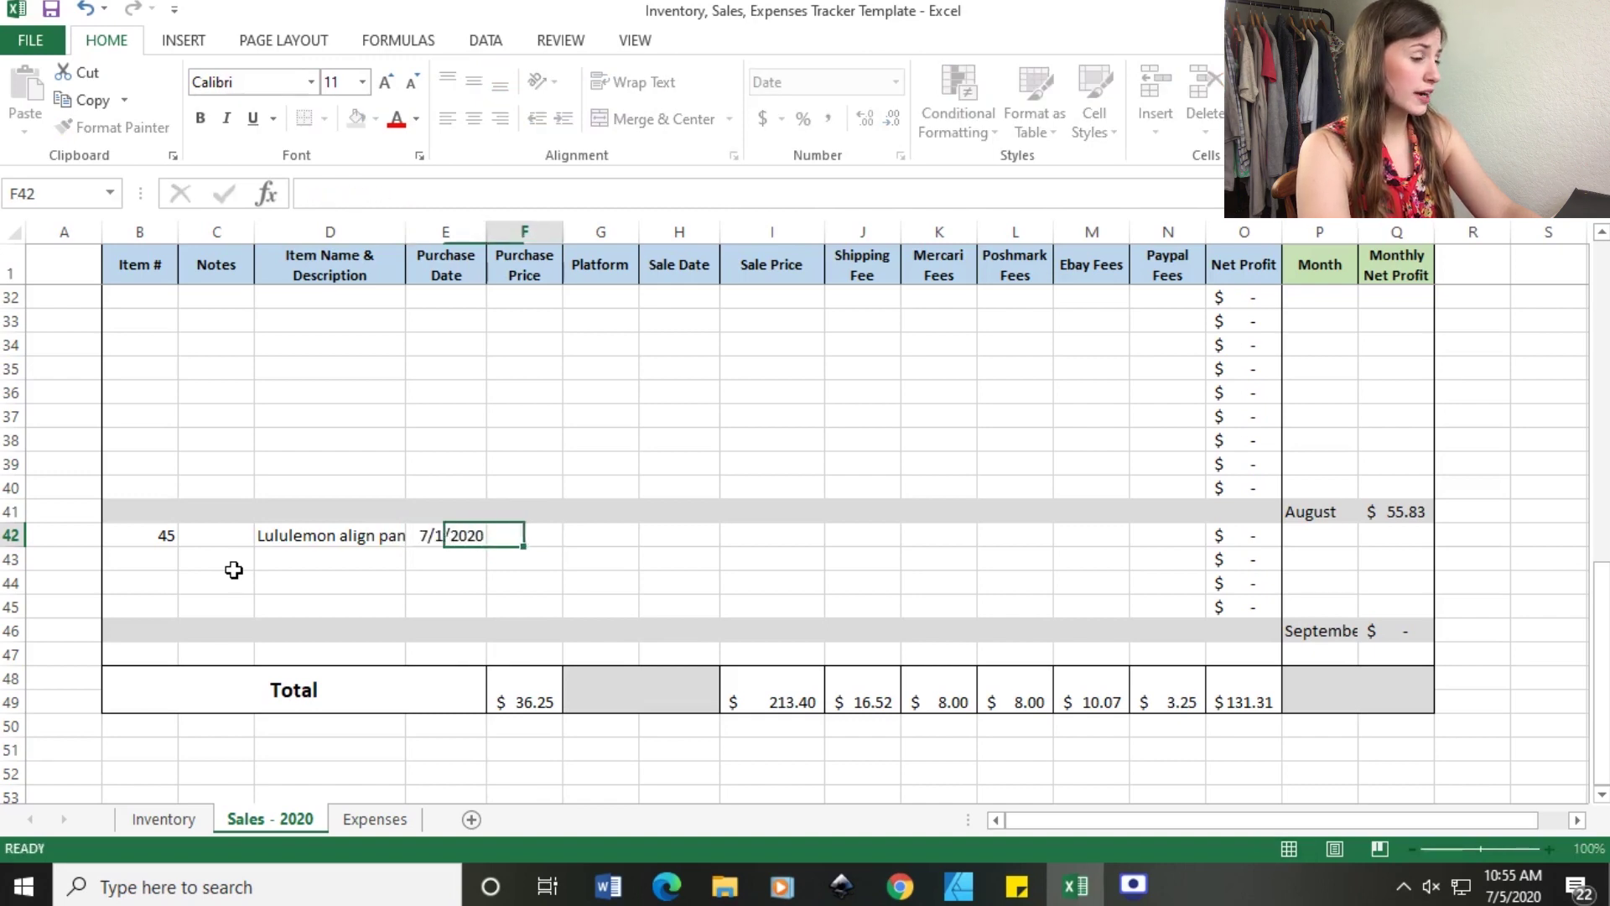
type("20")
key("Tab")
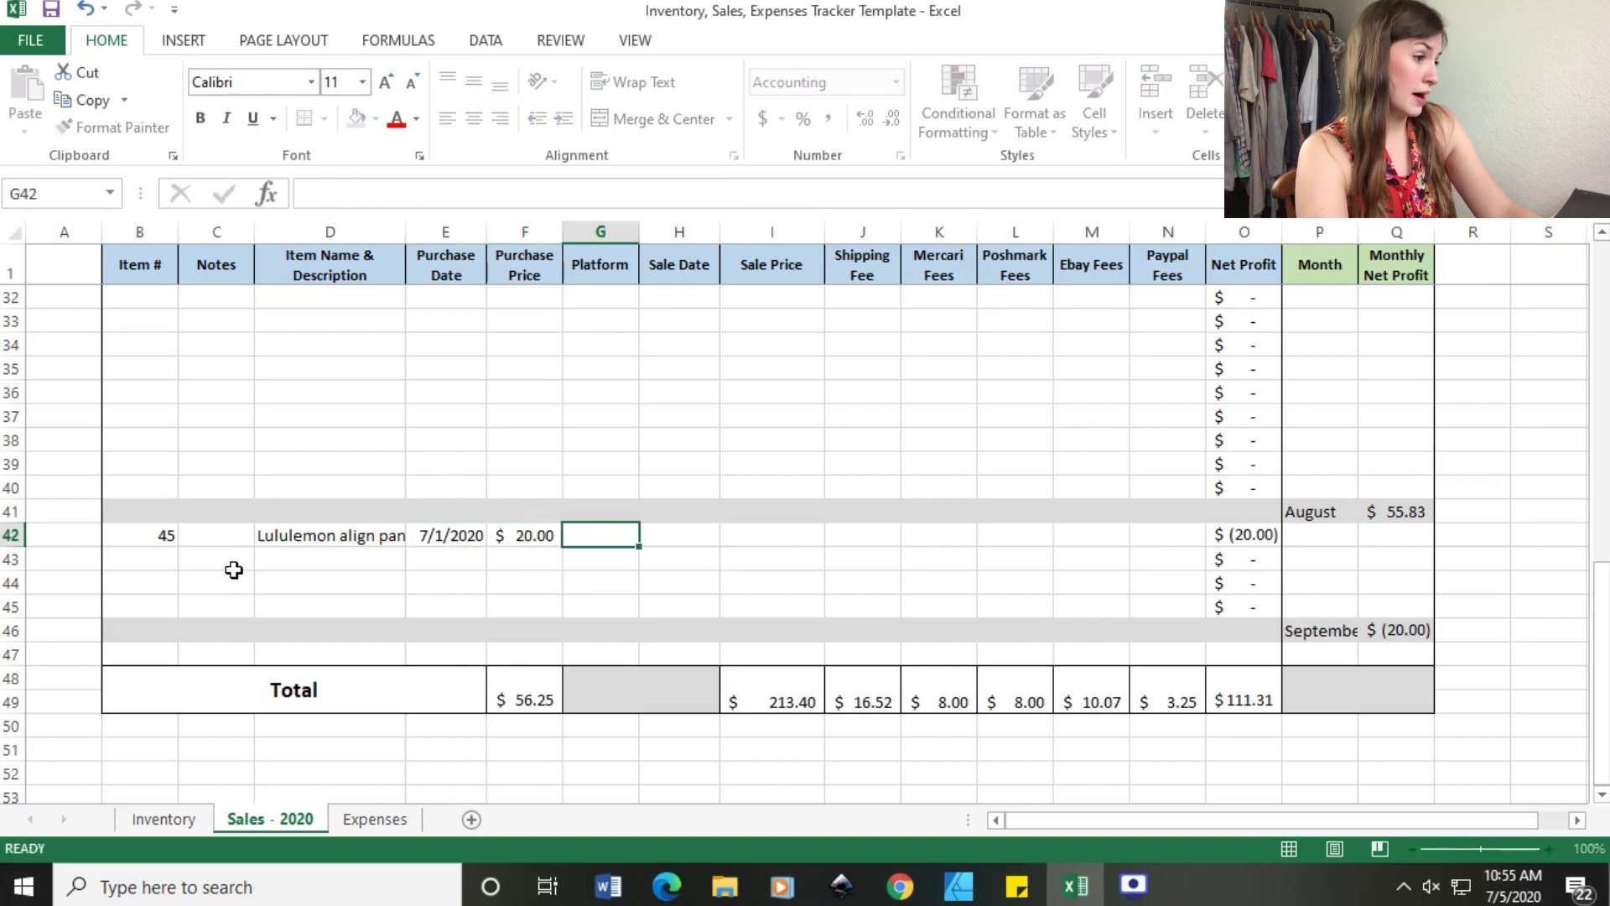
Enter Mercari as item 45's platform and 9/1/2020 as its sale date in row 42.
type("Mercari")
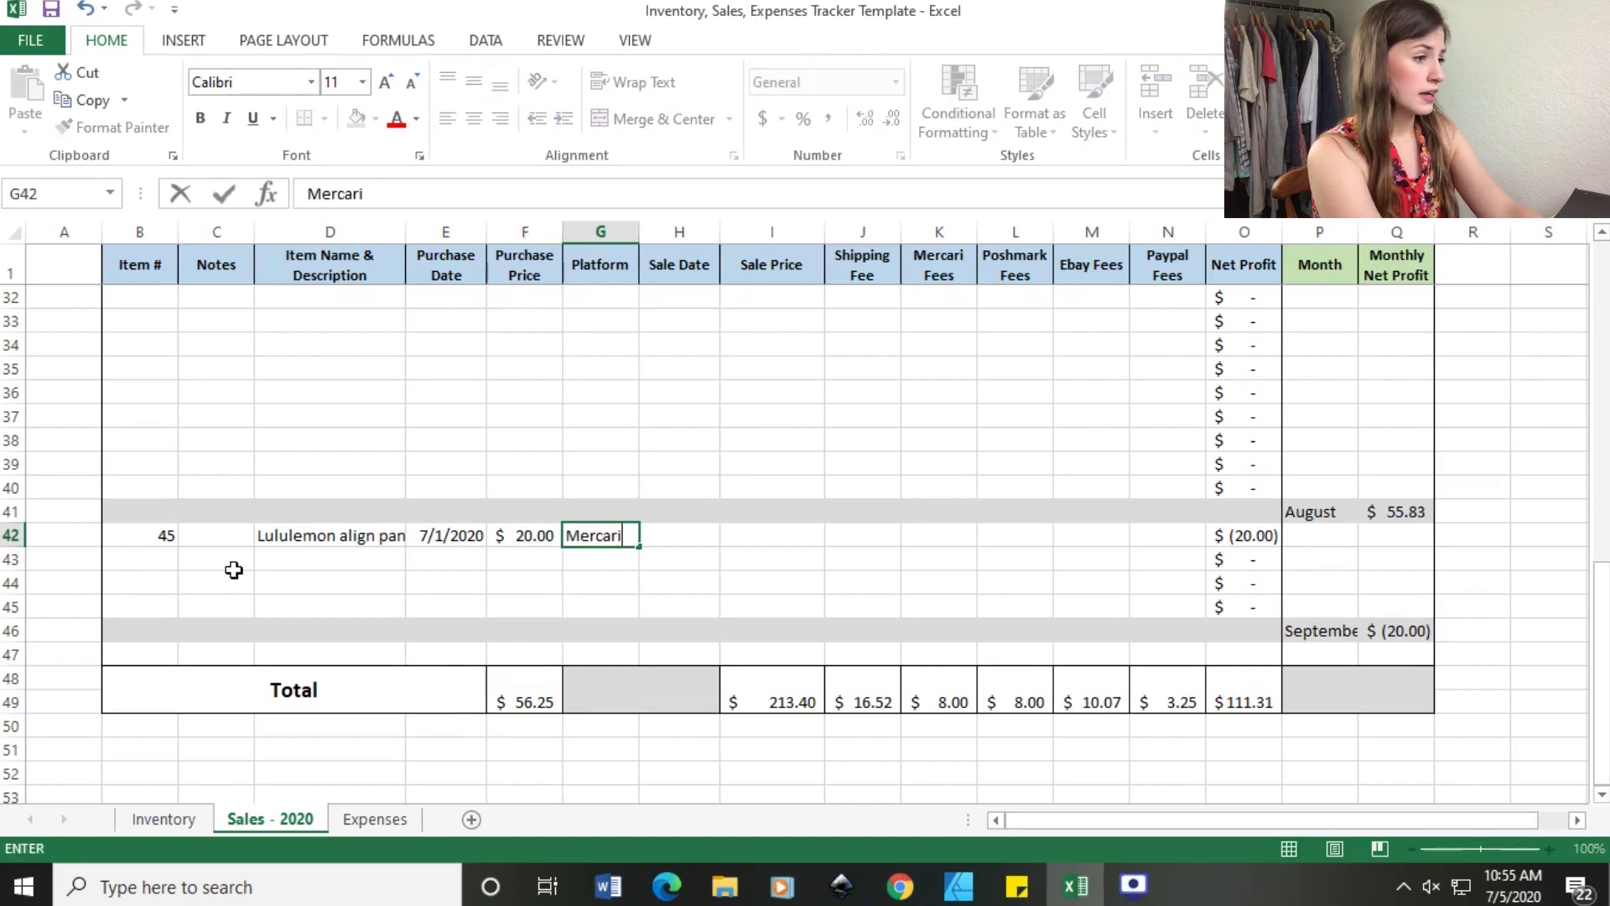
key("Tab")
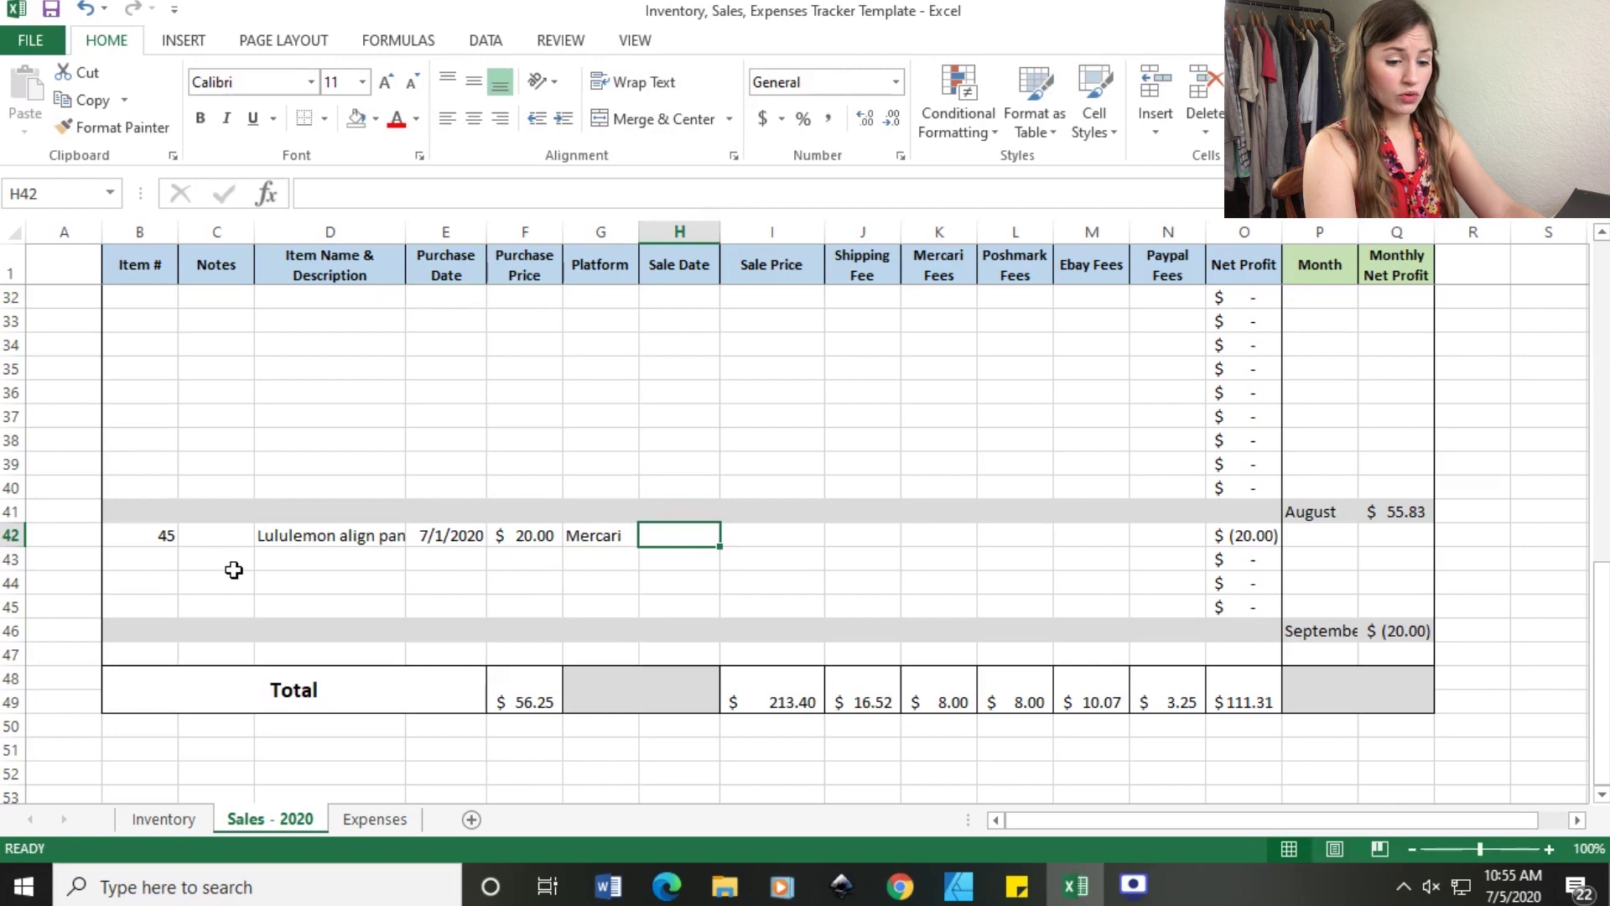
type("09/")
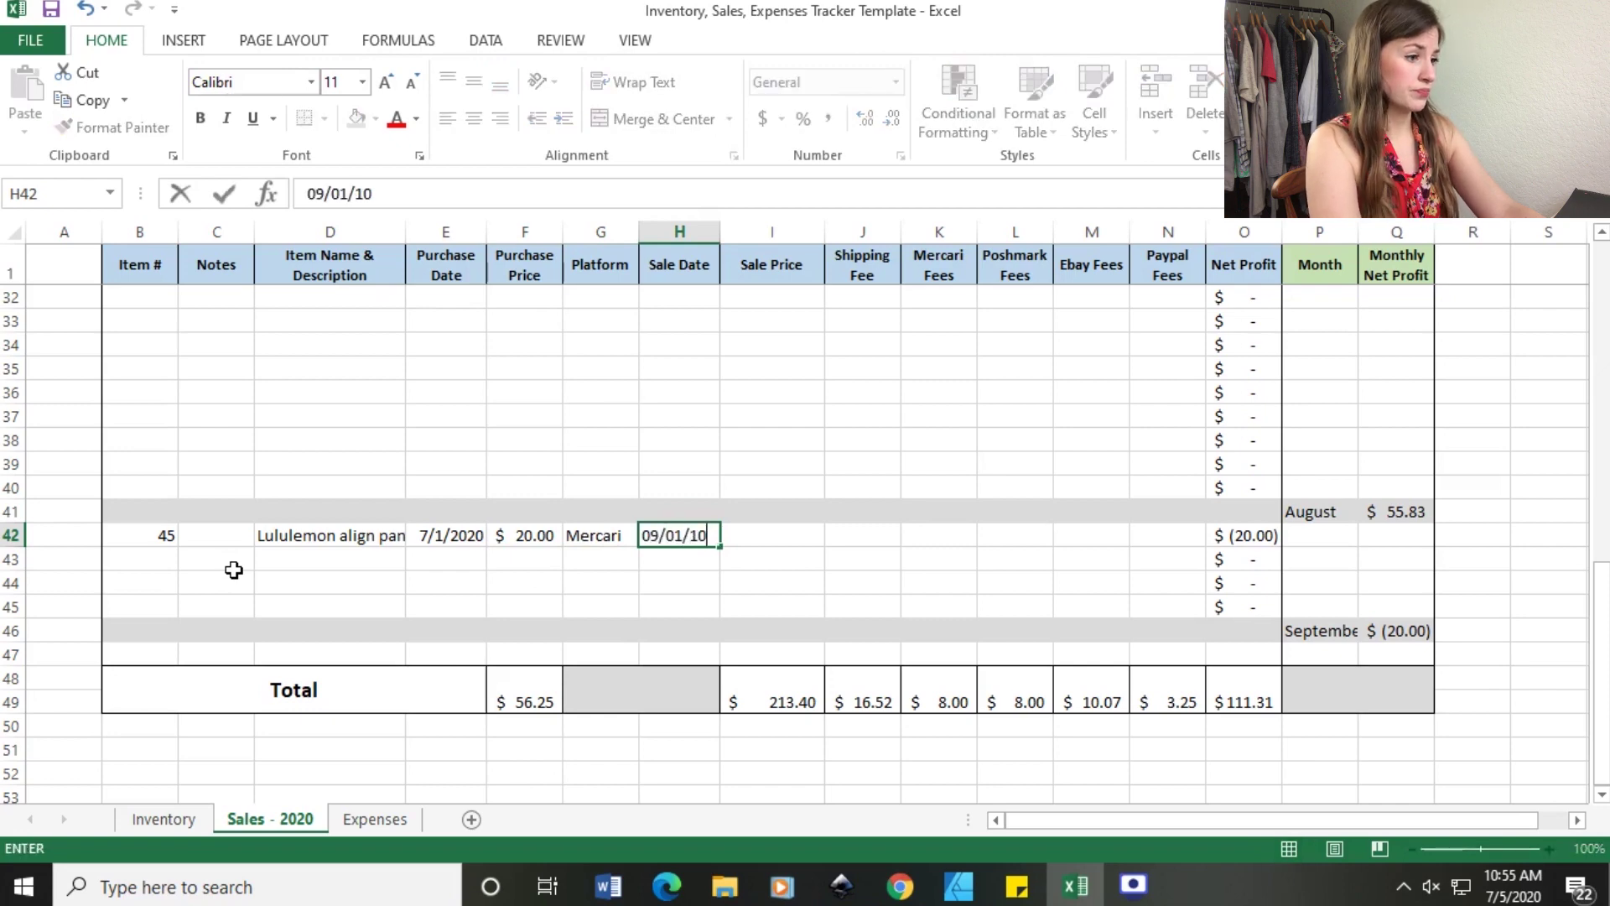
type("01/20")
key("Tab")
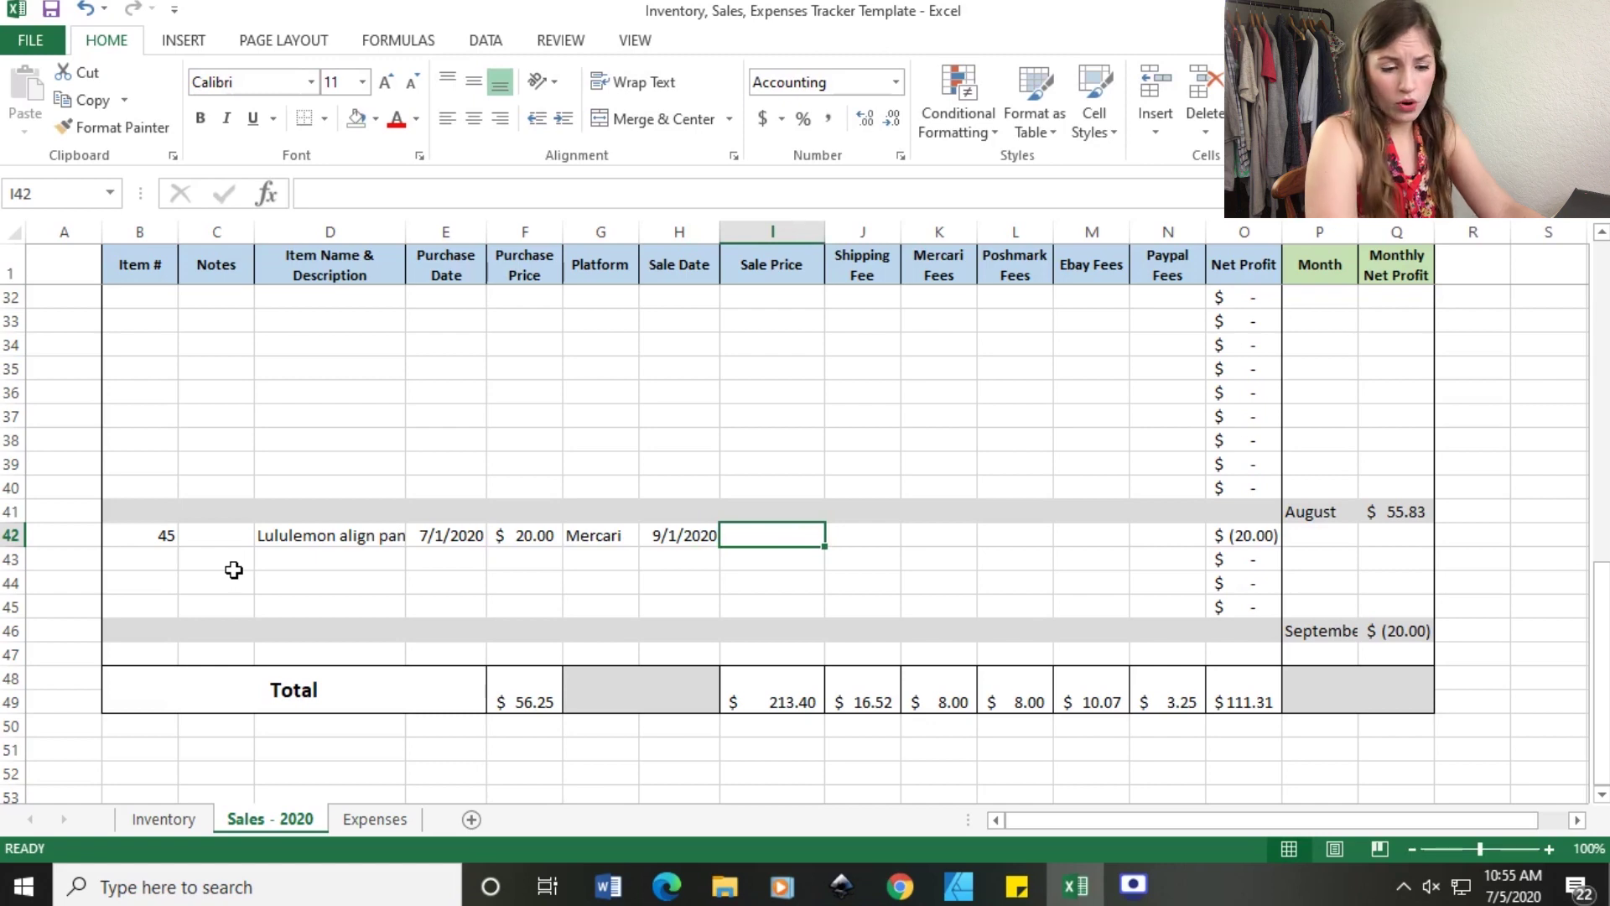
Enter a sale price of 70 and a shipping fee of 0 for item 45.
type("70")
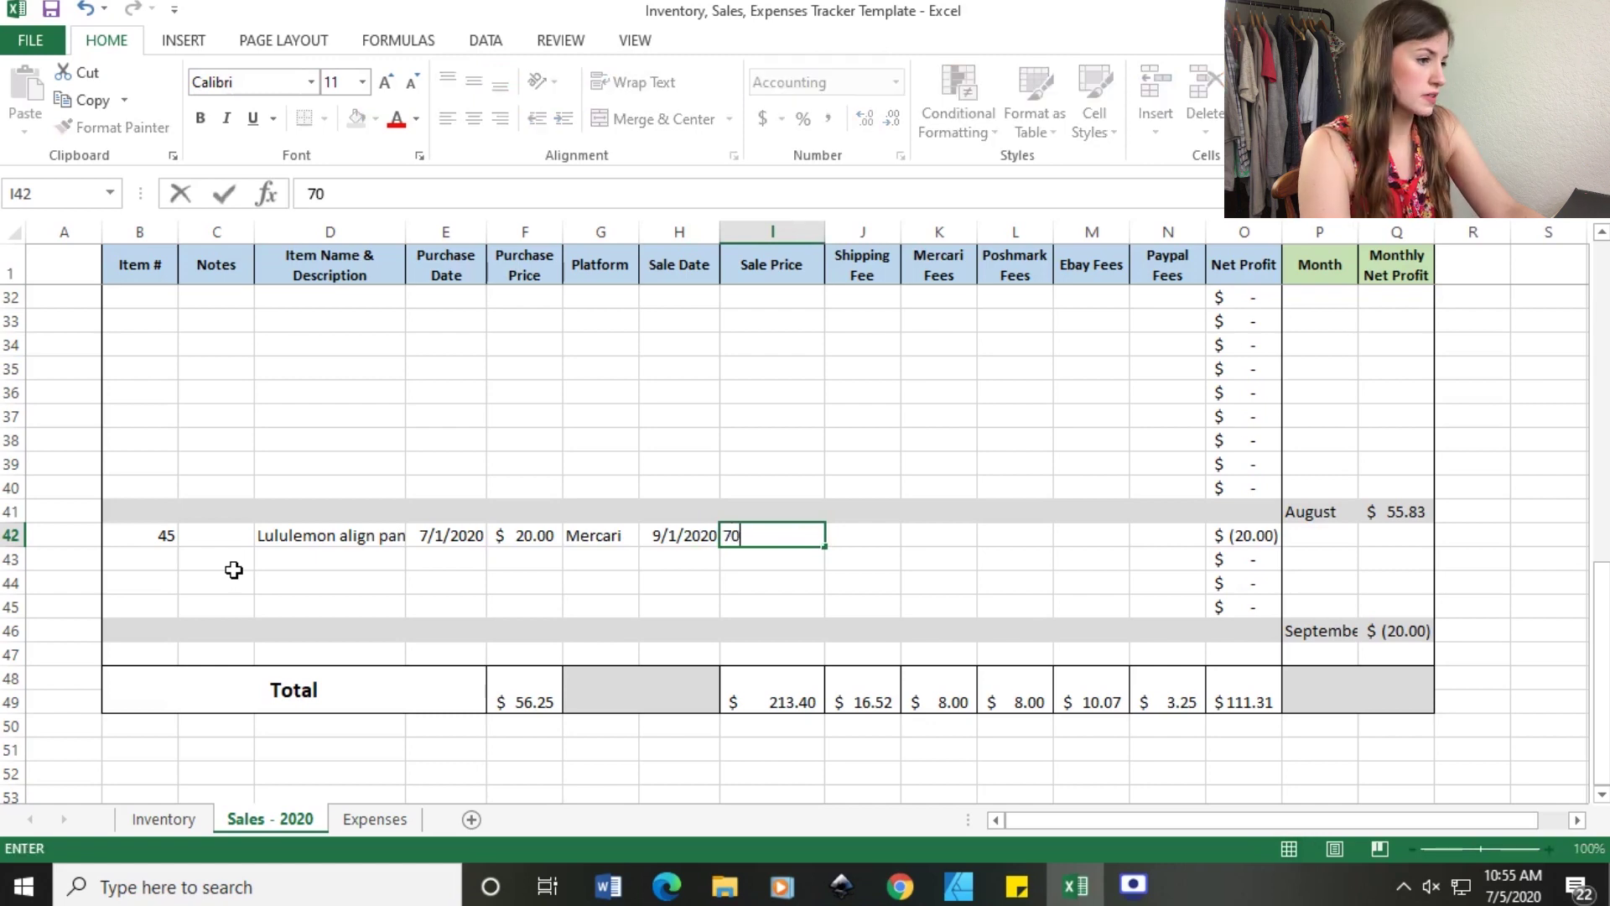
key("Tab")
type("0")
key("Tab")
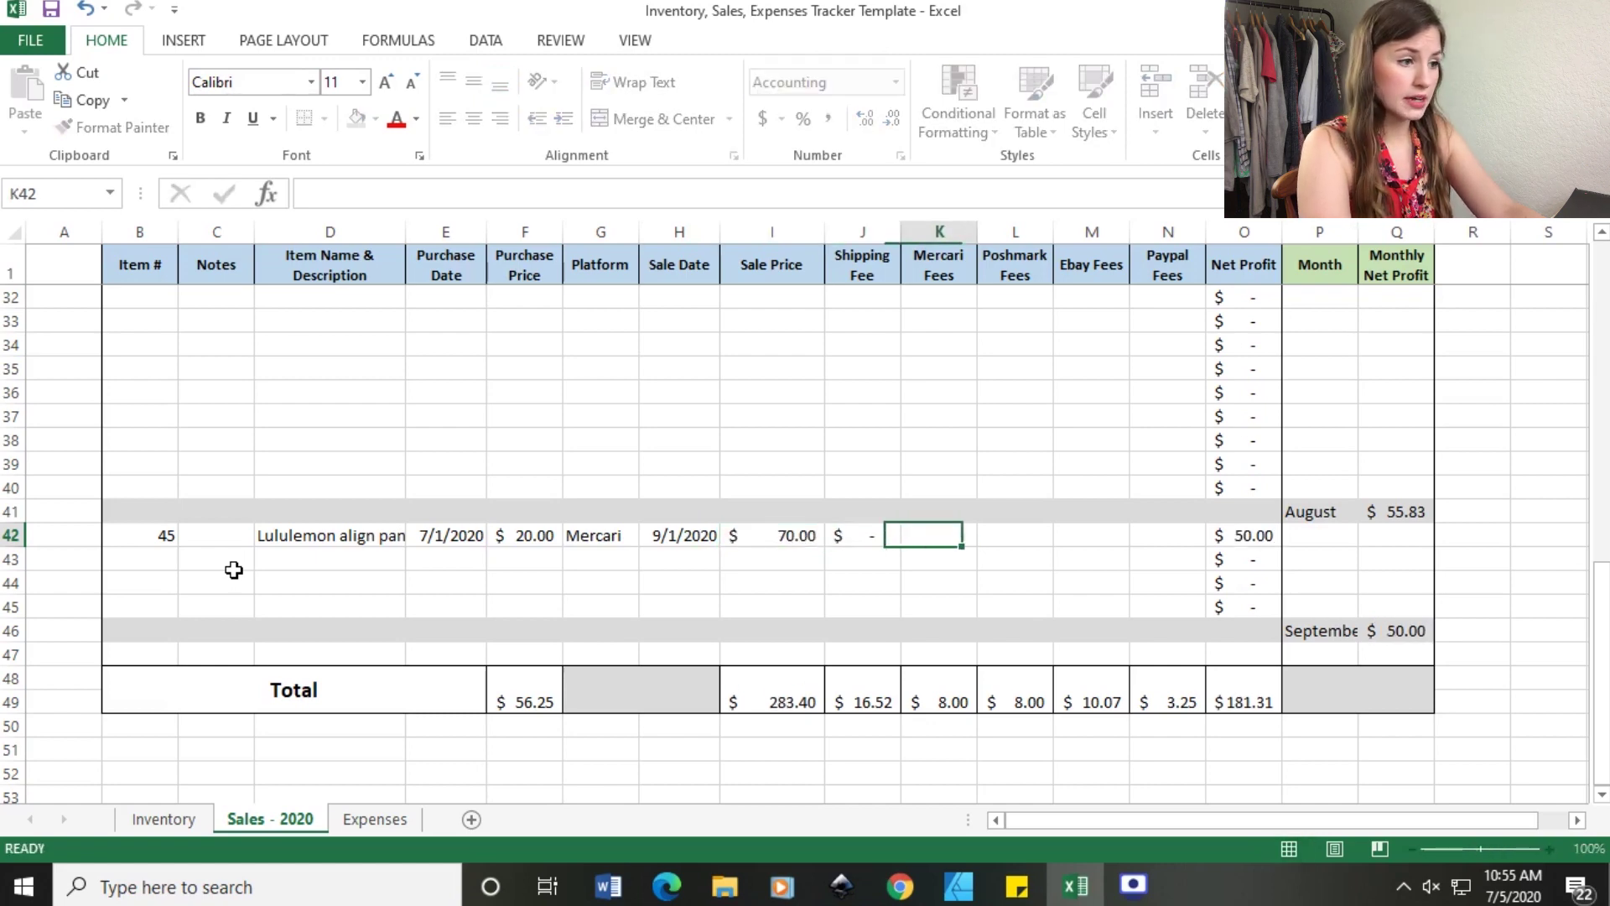
Enter a Mercari fee of 7 and 0 for the Poshmark, Ebay and Paypal fees of item 45.
type("7")
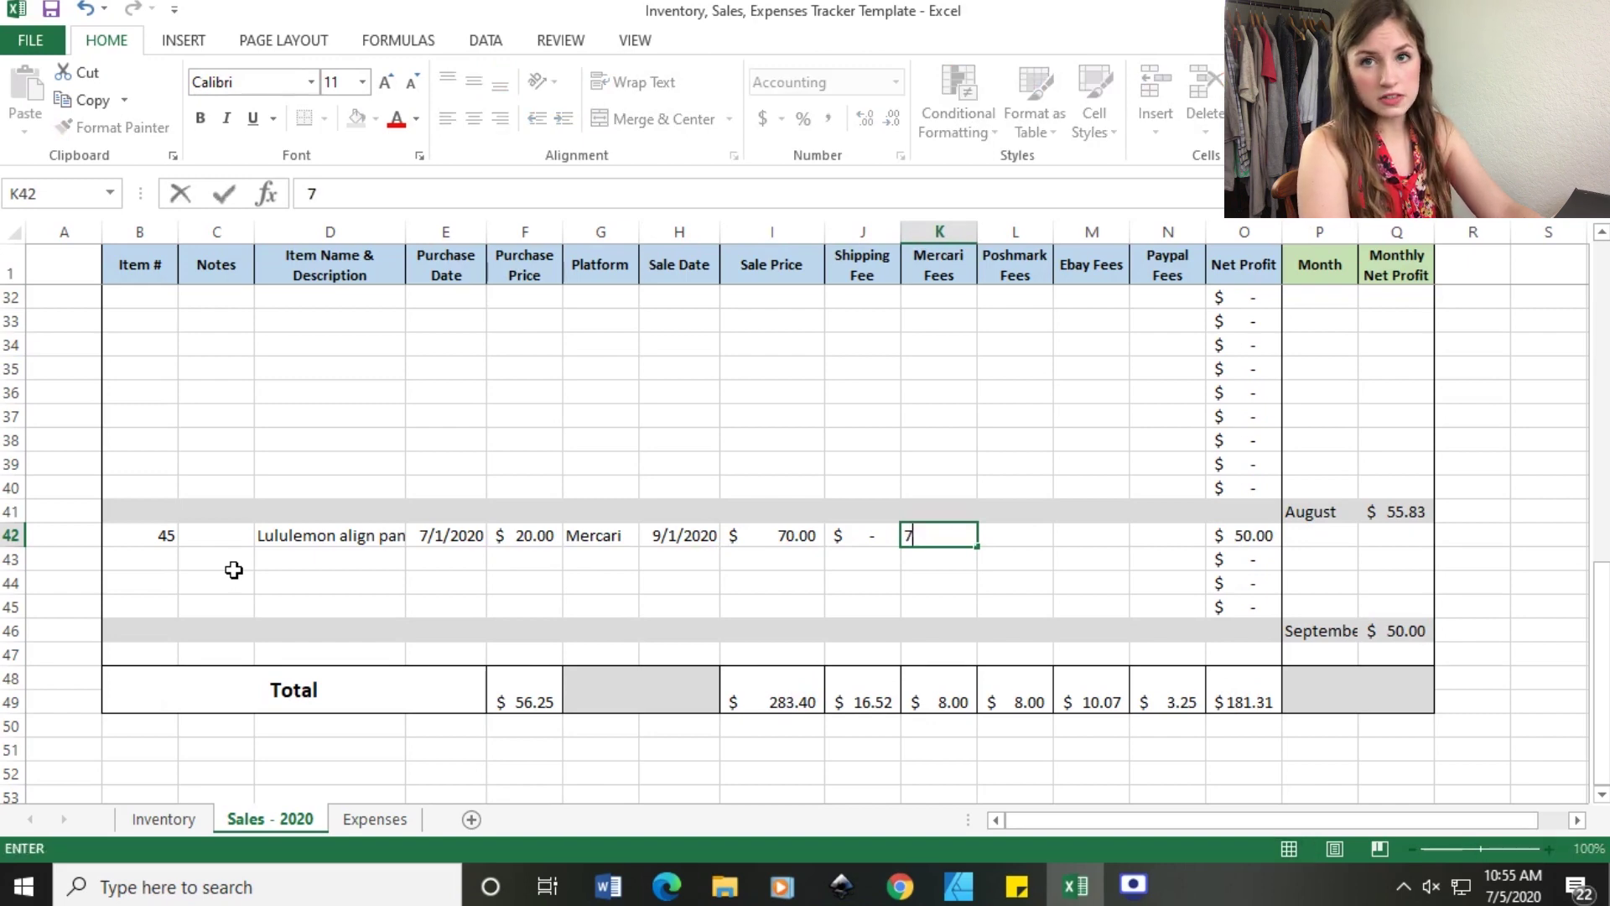
key("Tab")
type("0")
key("Tab")
type("0")
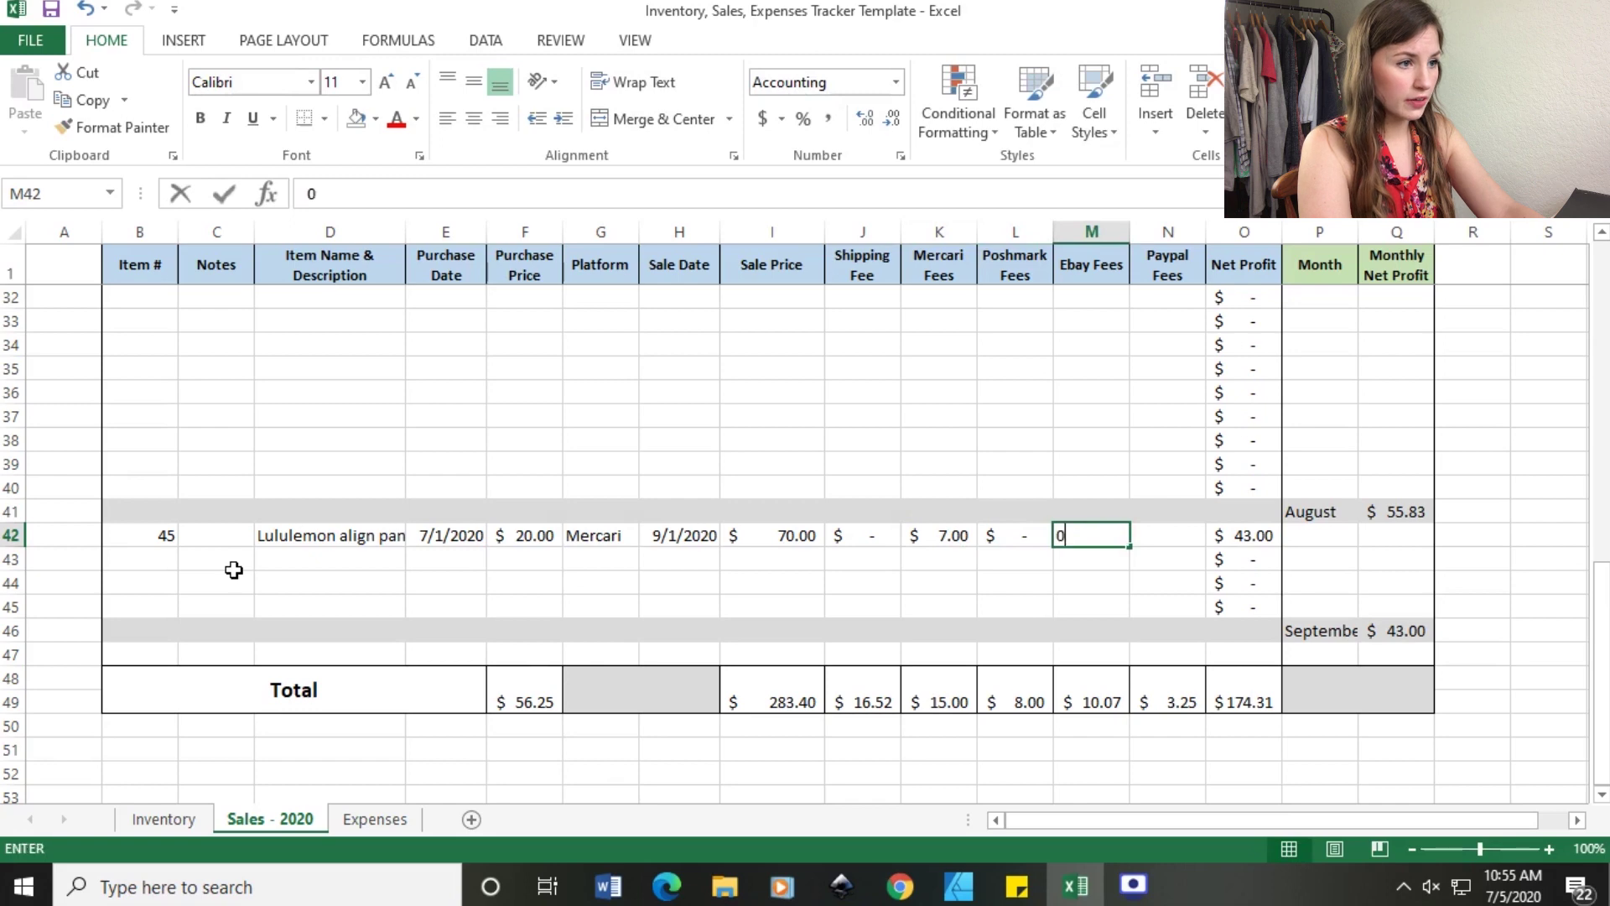
key("Tab")
type("0")
key("Tab")
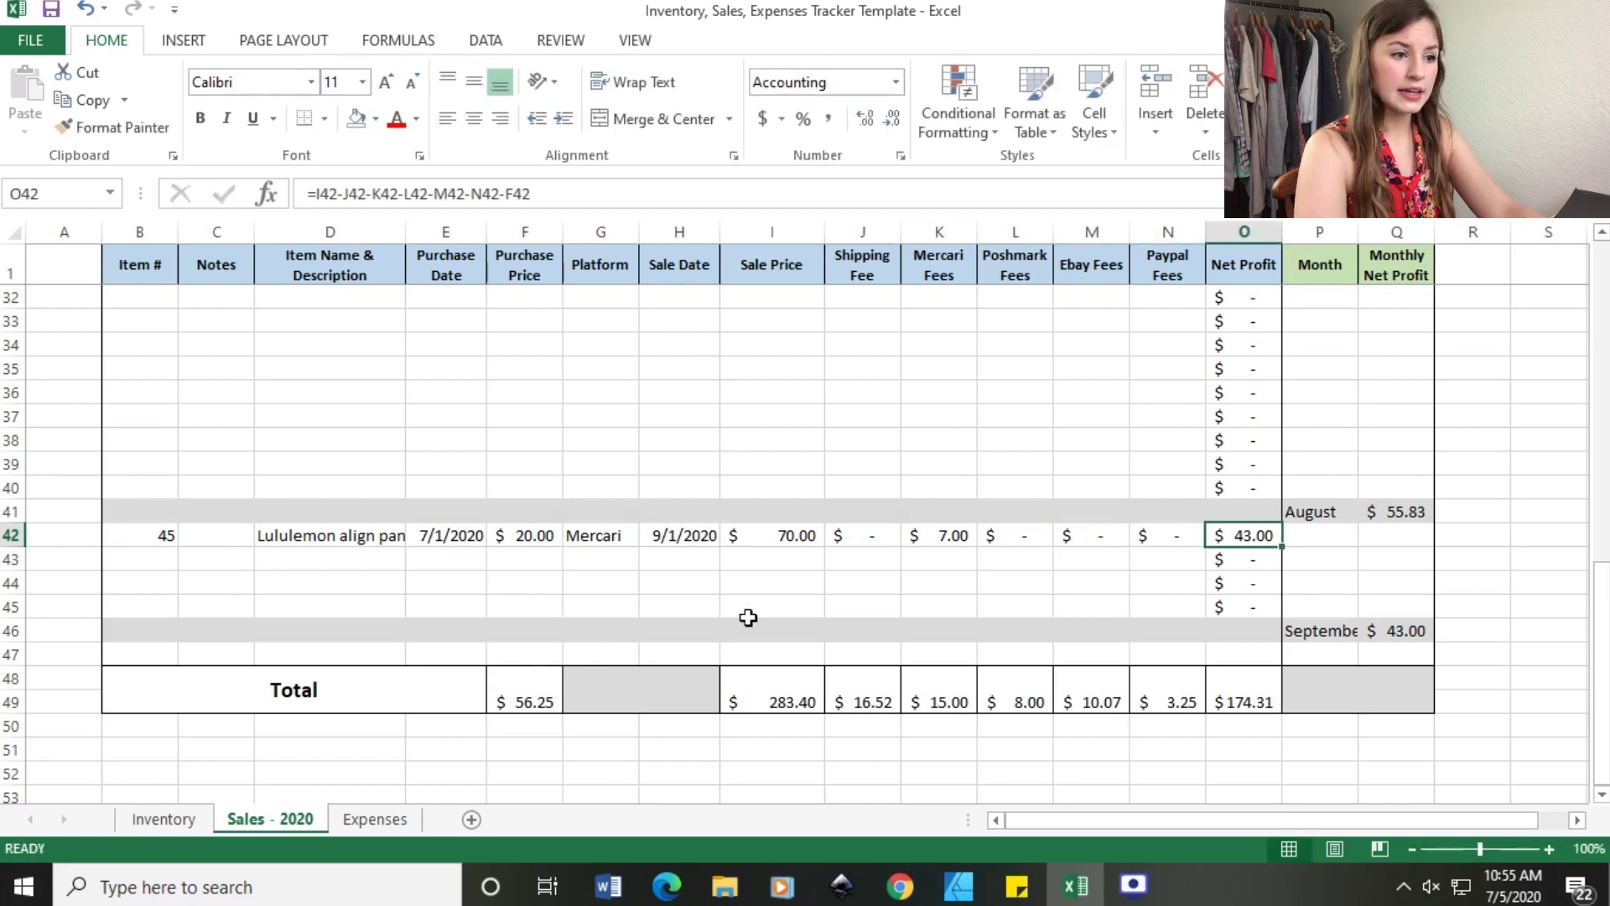
left_click(1397, 587)
left_click_drag(1334, 629, 1411, 630)
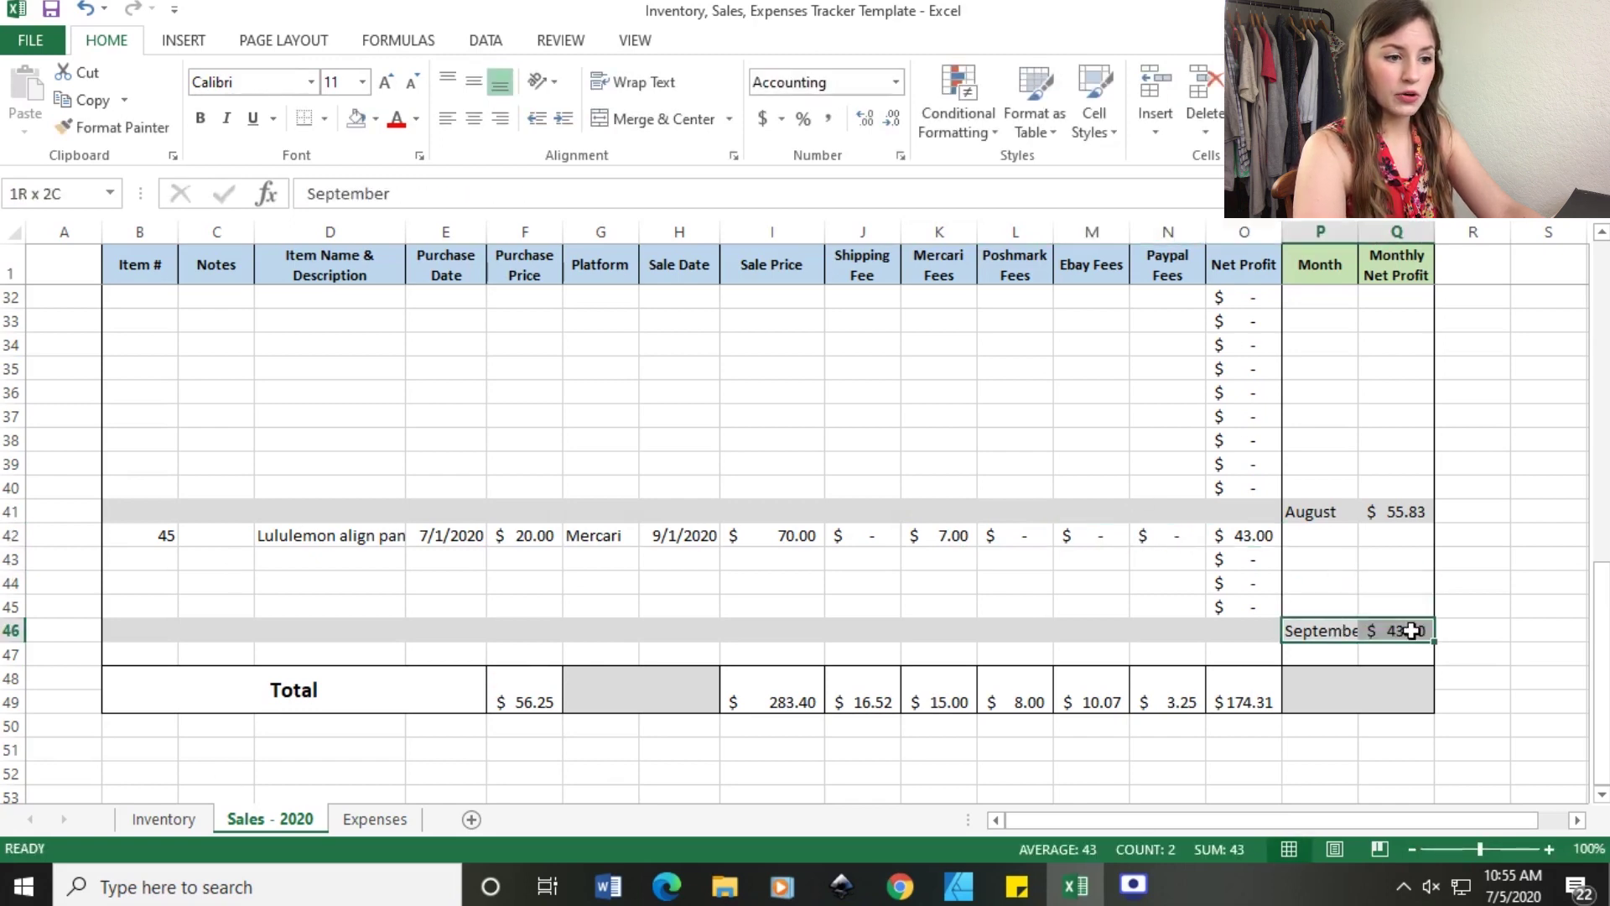
left_click(1524, 602)
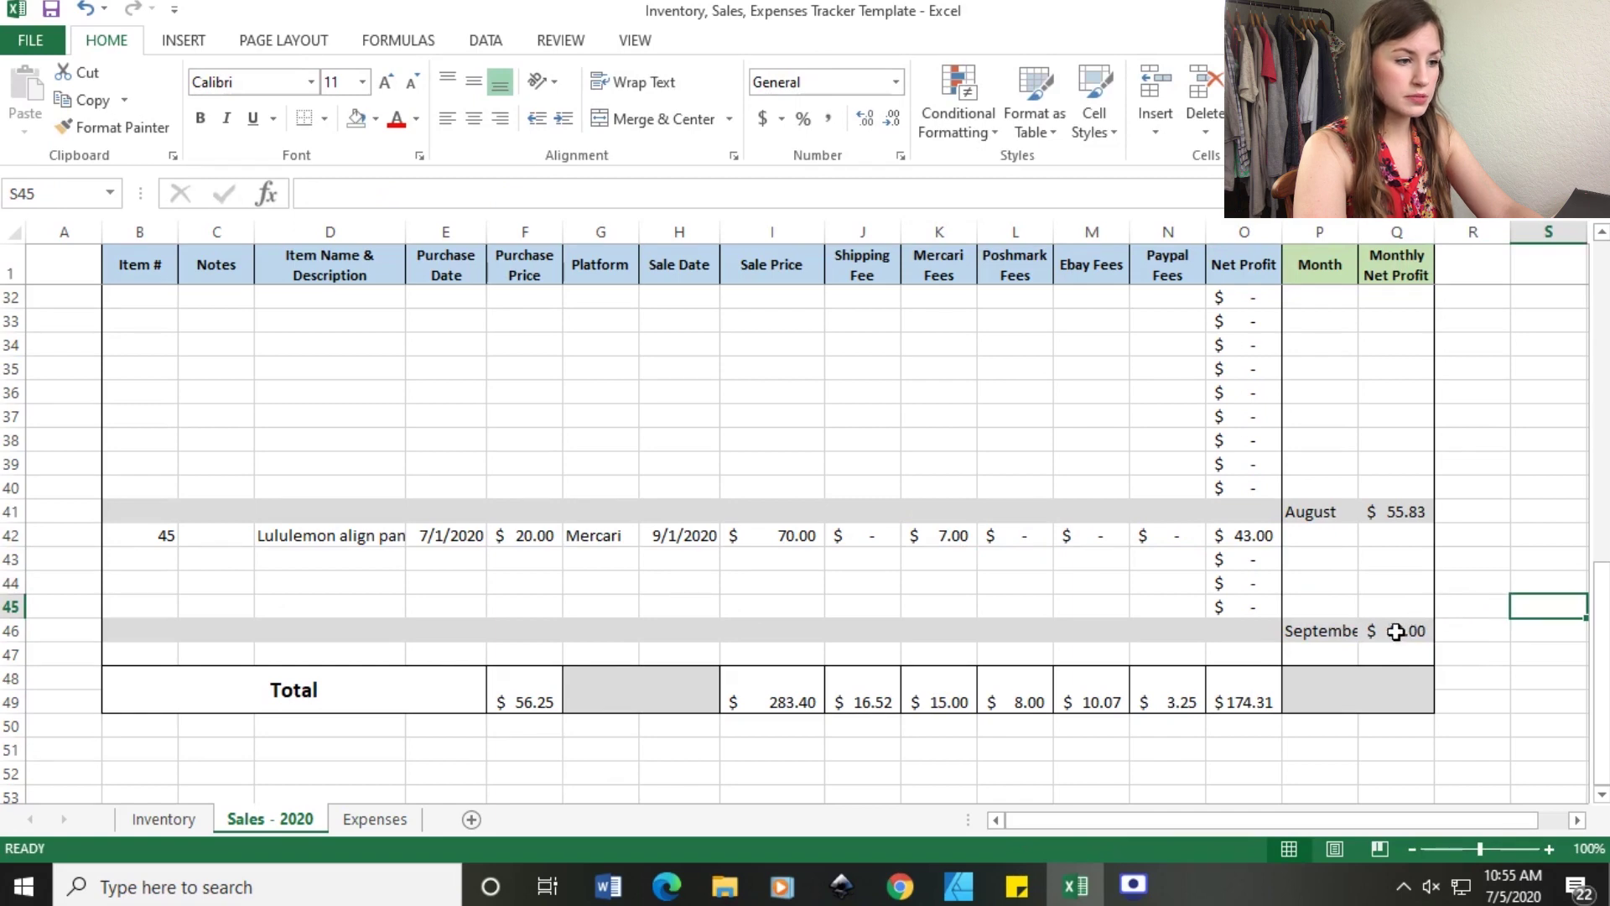
Insert one entire row at row 47, directly below the September summary row.
left_click(1243, 654)
left_click_drag(159, 658, 1250, 659)
left_click(1261, 653)
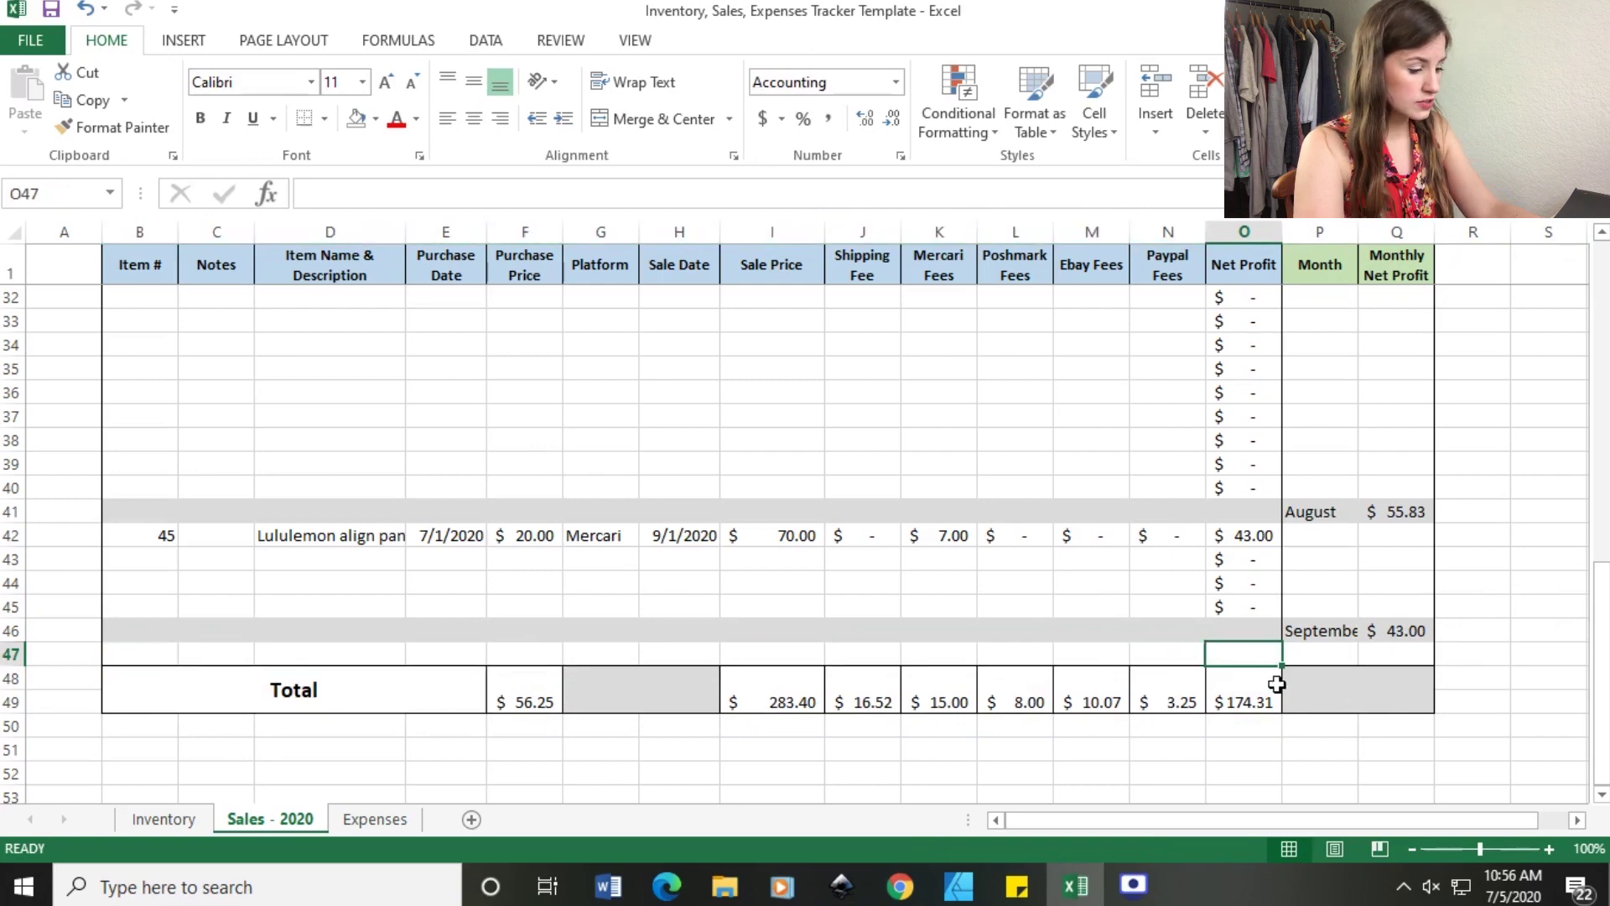
key("ctrl+shift+plus")
key("r")
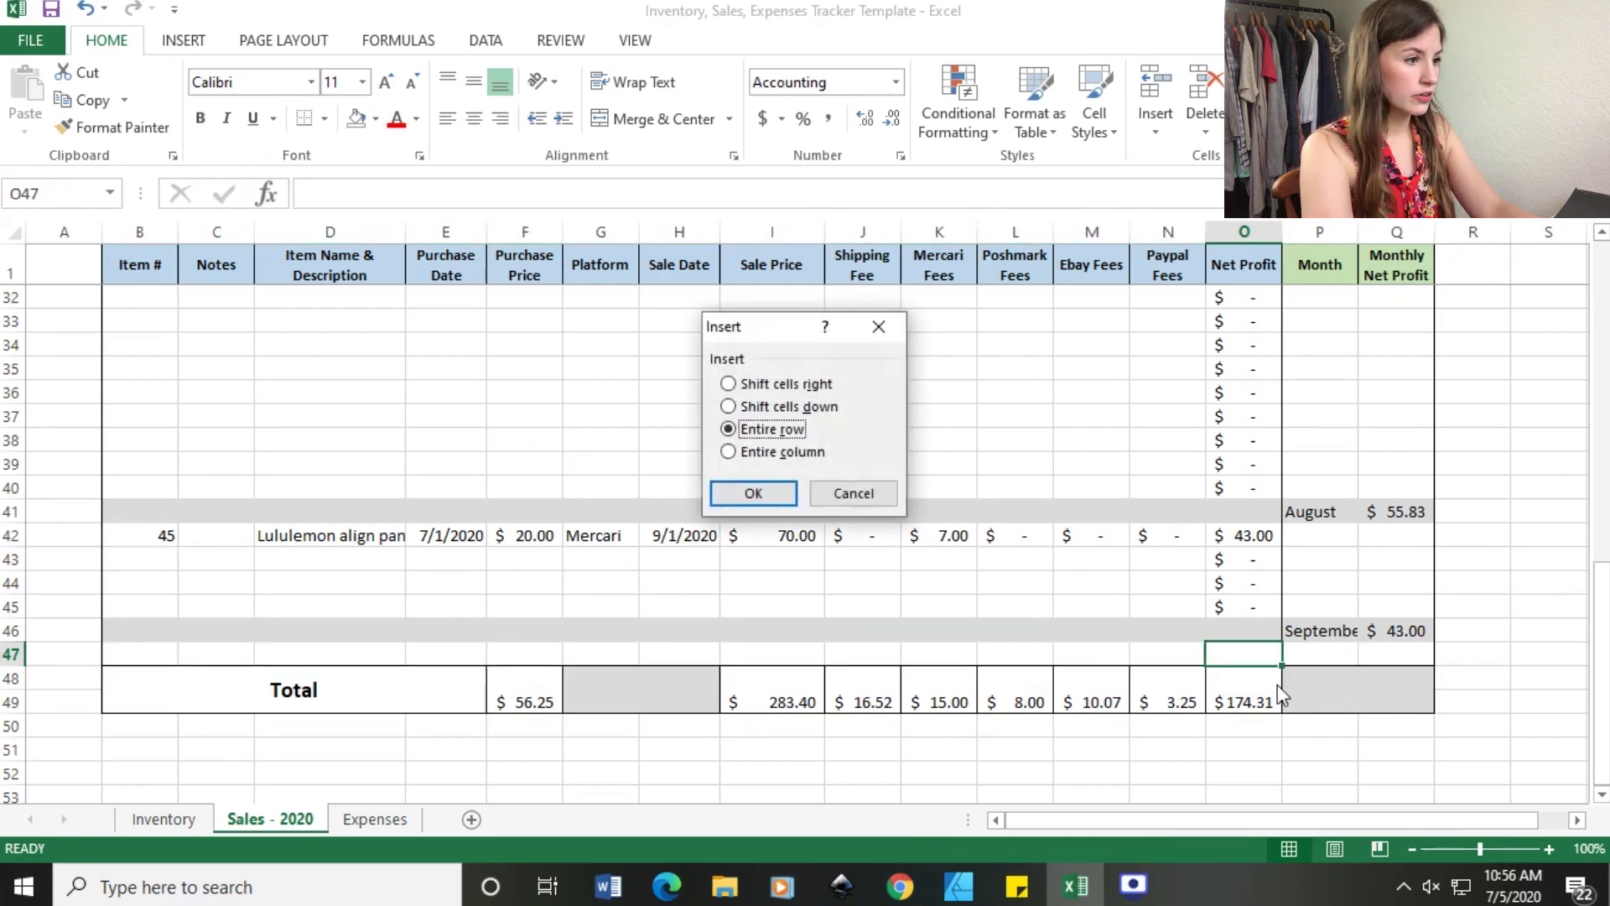
key("Return")
key("ctrl+shift+plus")
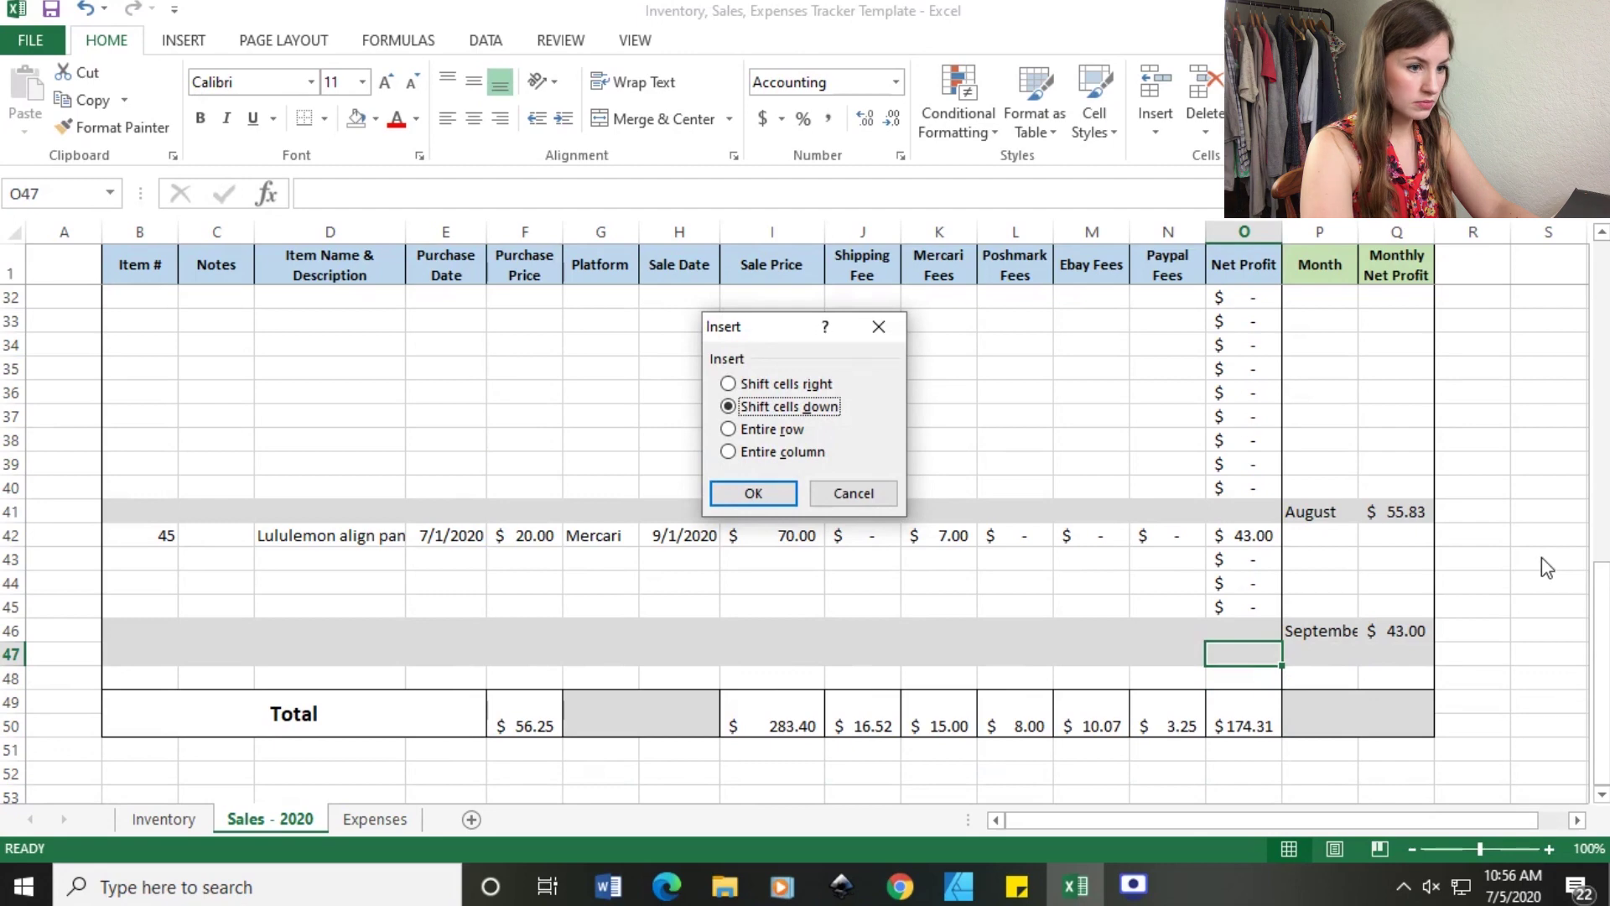
left_click(838, 493)
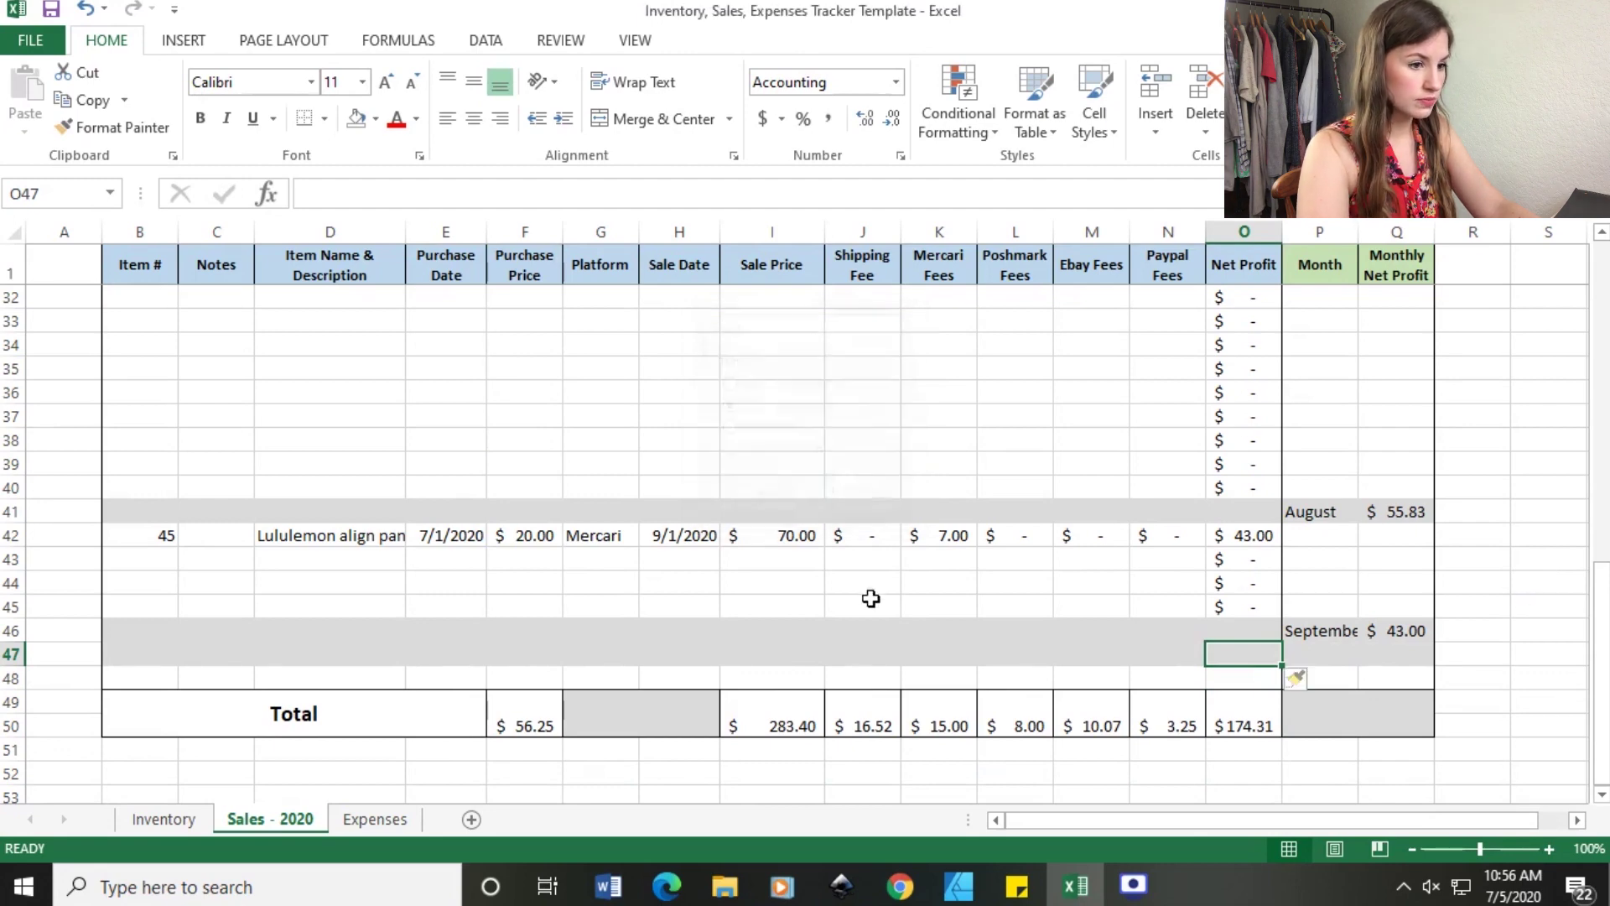
Remove the gray fill from B47:Q47.
left_click(827, 679)
left_click_drag(134, 662, 1412, 657)
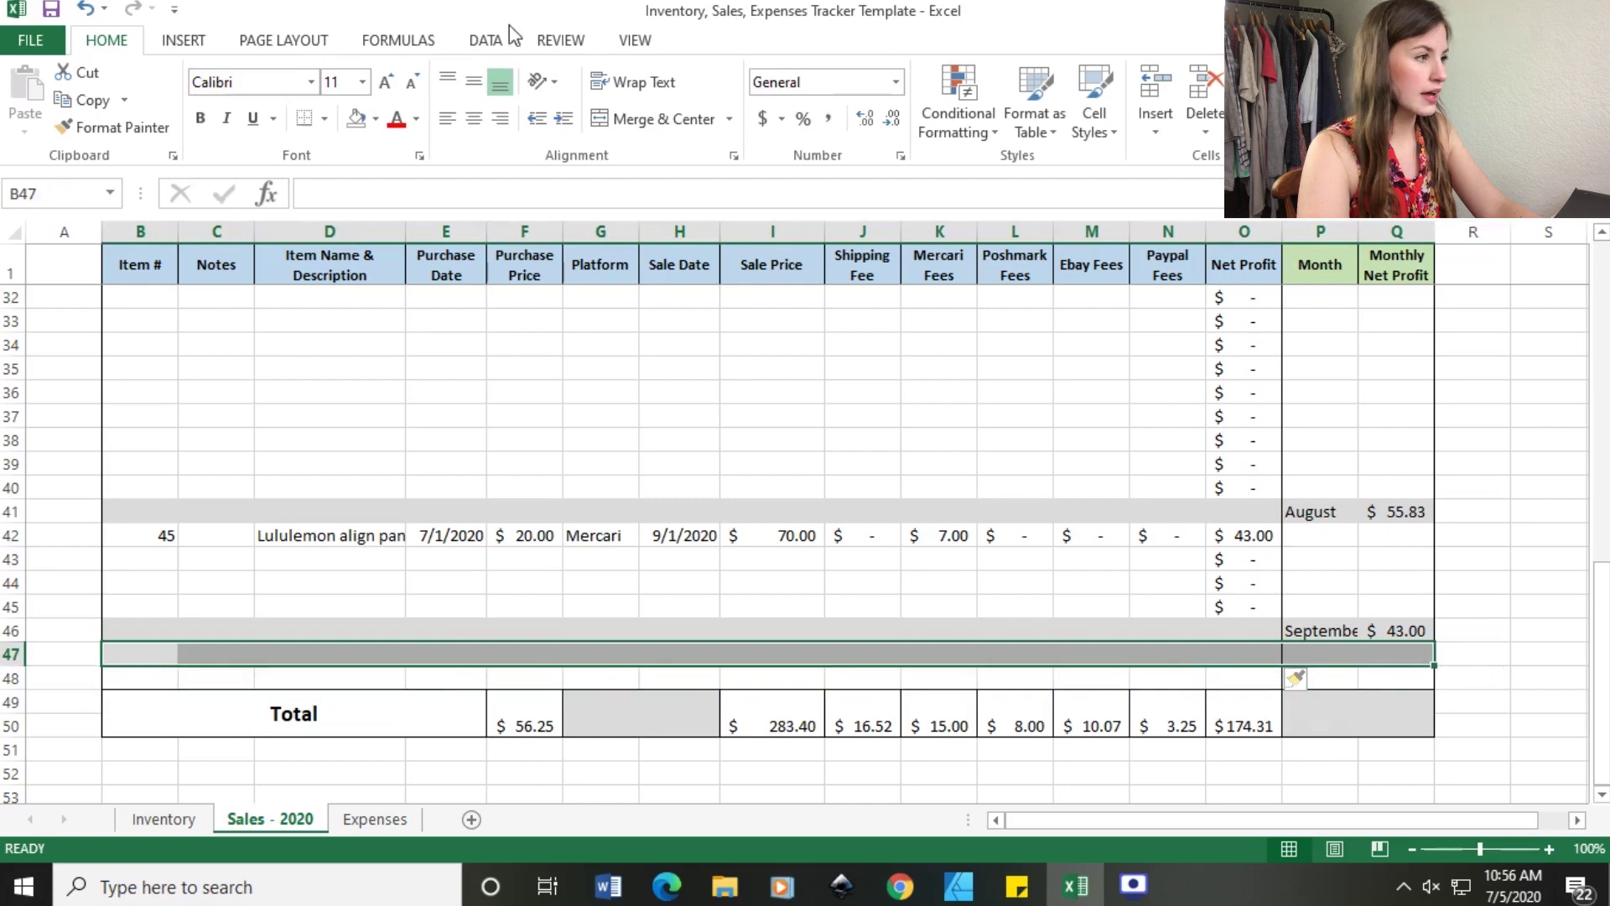
left_click(374, 118)
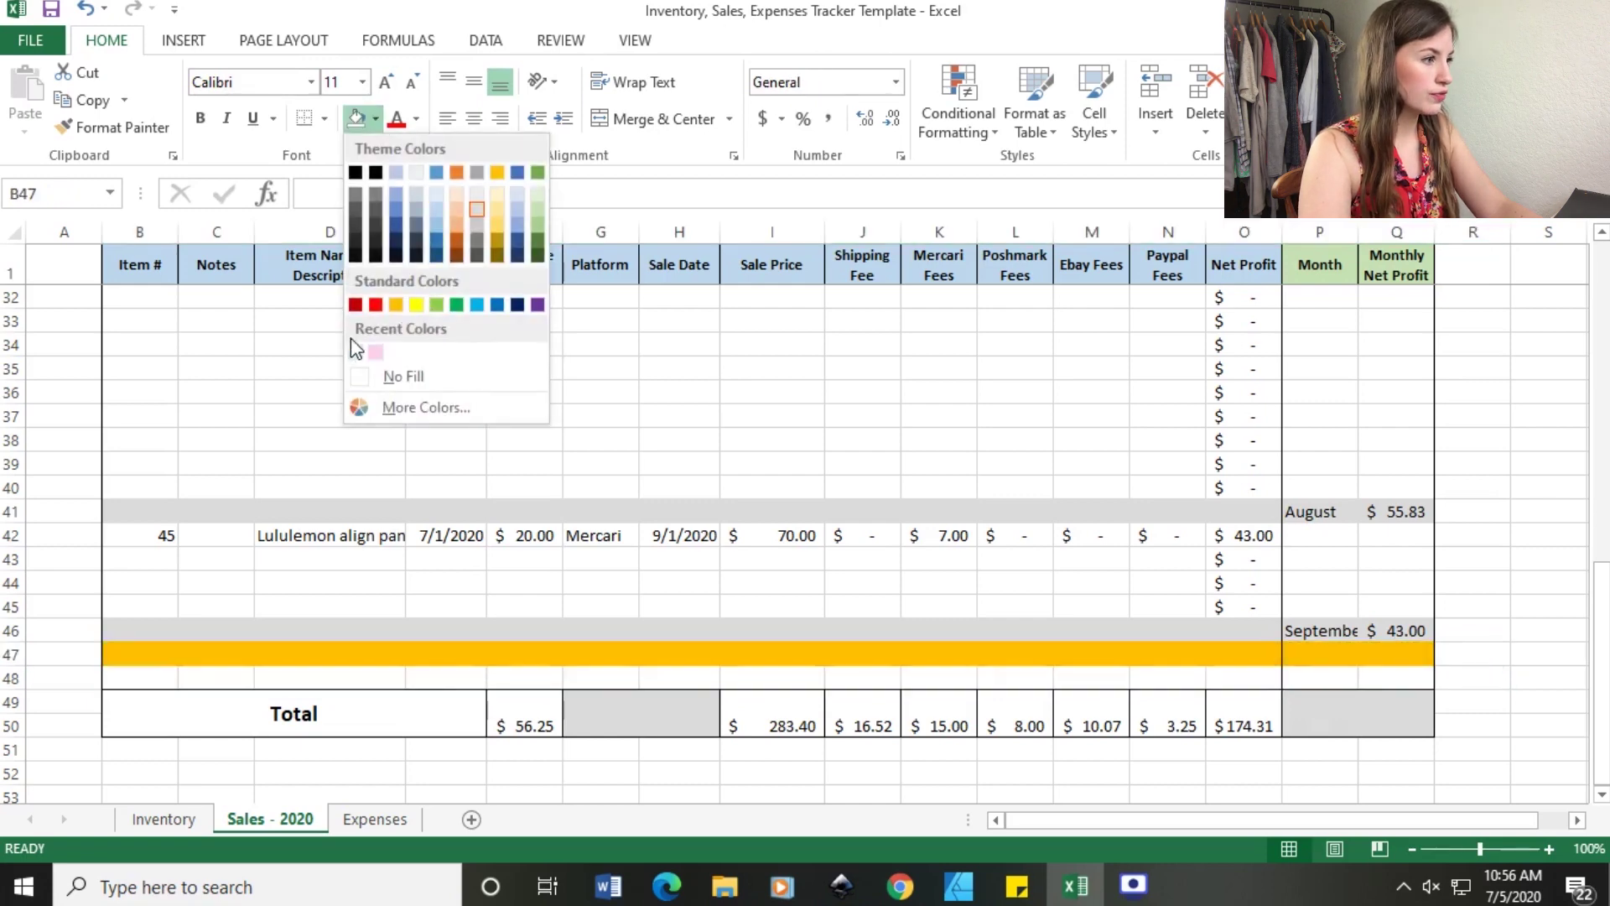
left_click(386, 378)
Insert four entire rows at row 48, above the Total section.
left_click(1220, 678)
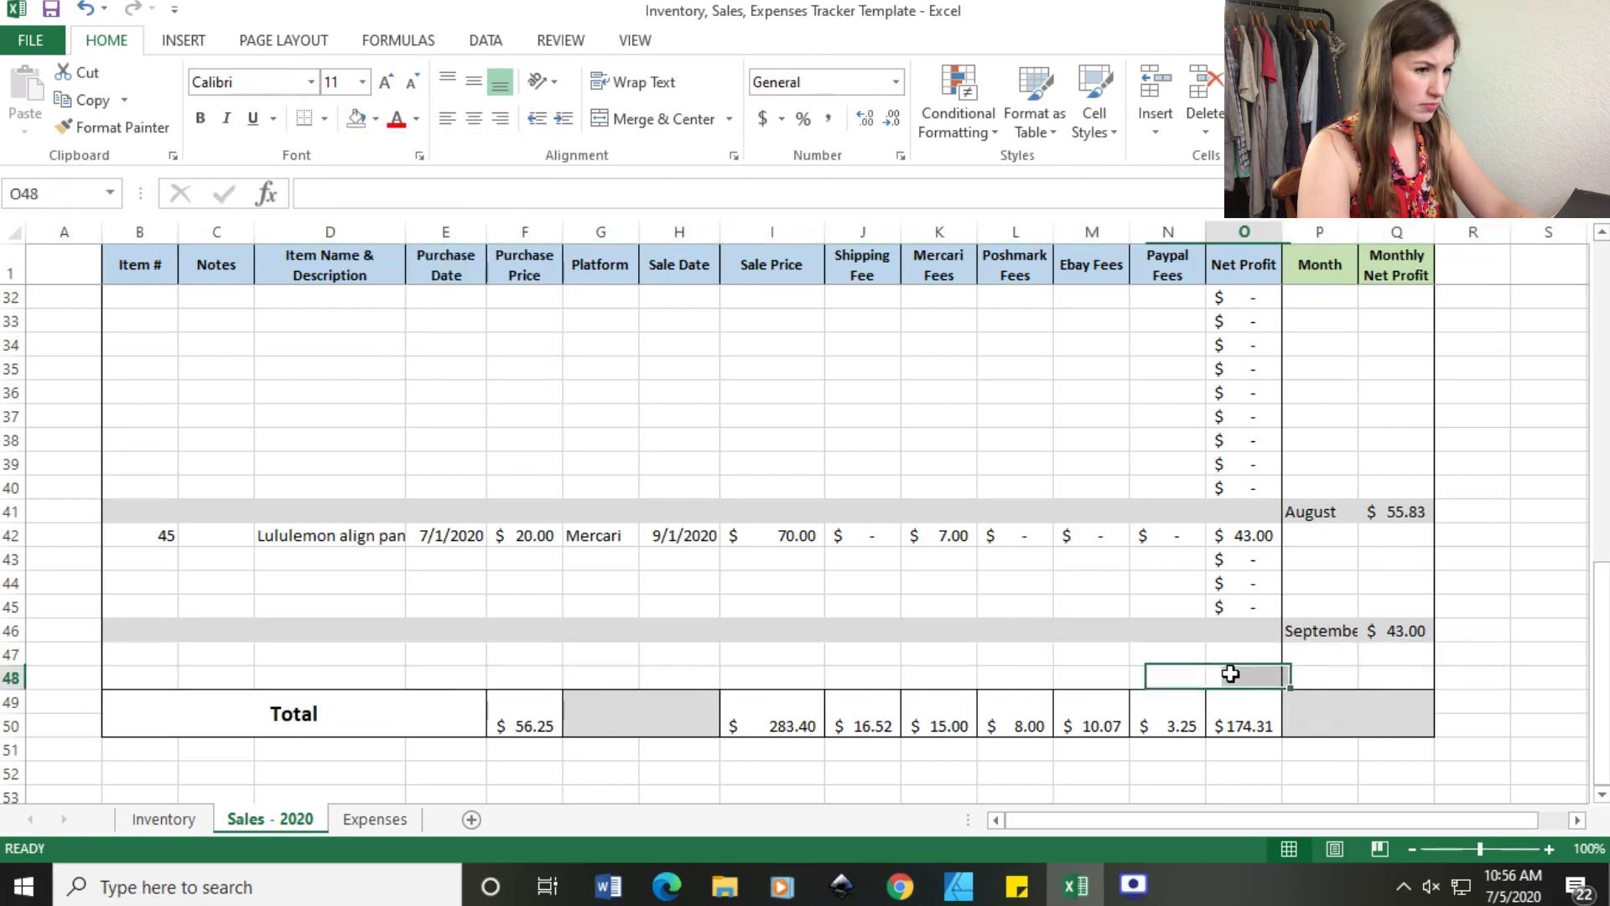
left_click(1228, 700)
left_click(1530, 656)
left_click(1212, 678)
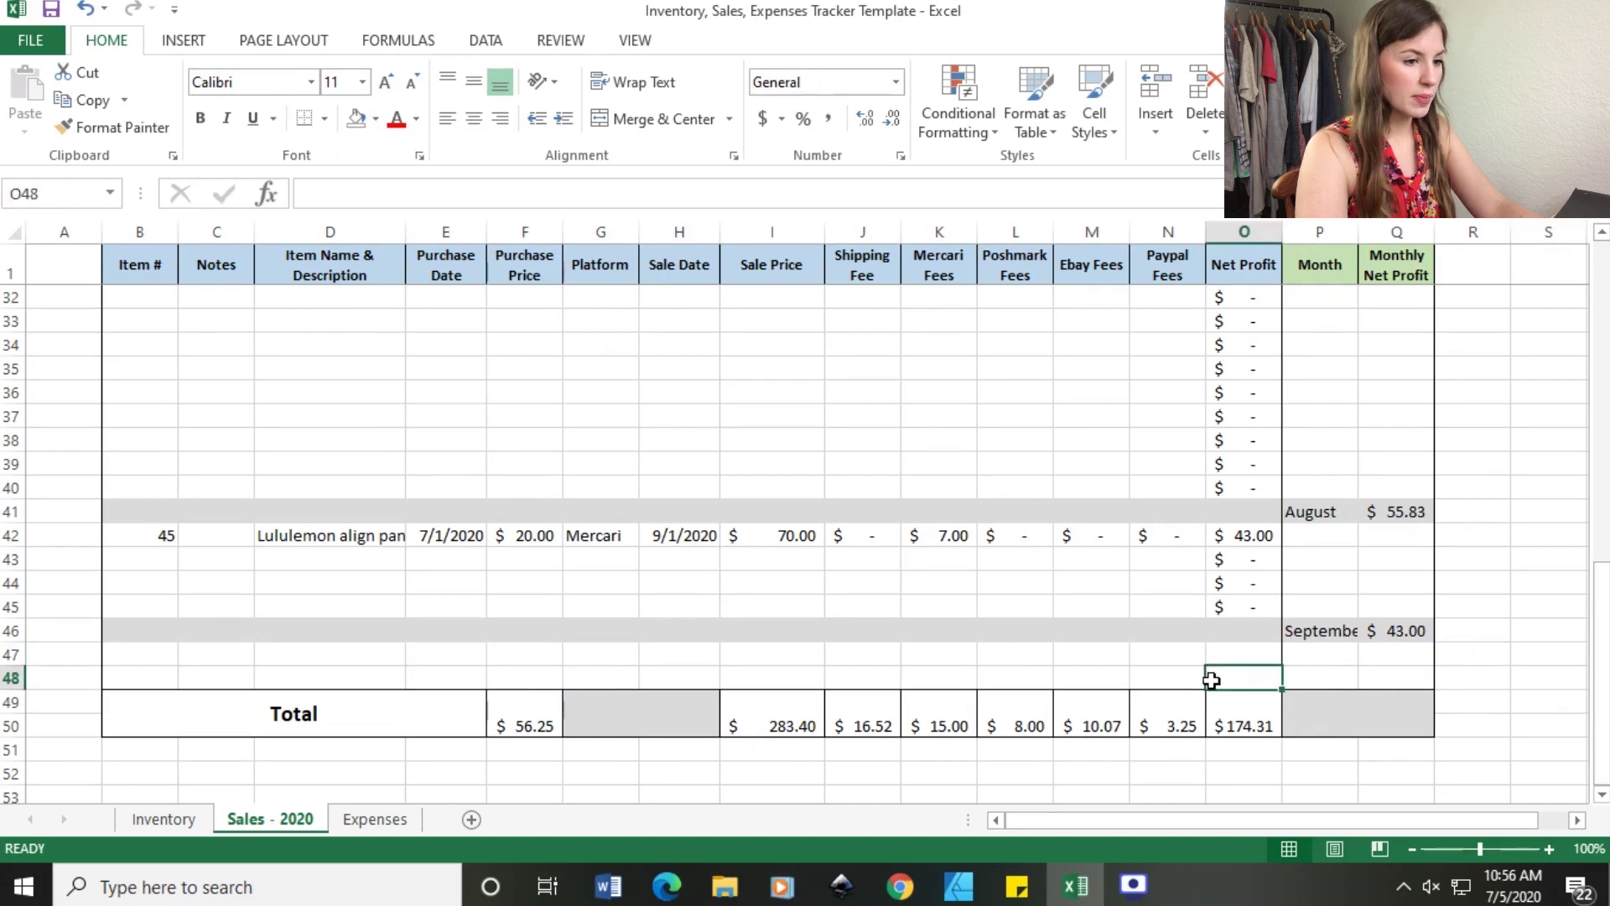
key("ctrl+shift+plus")
key("r")
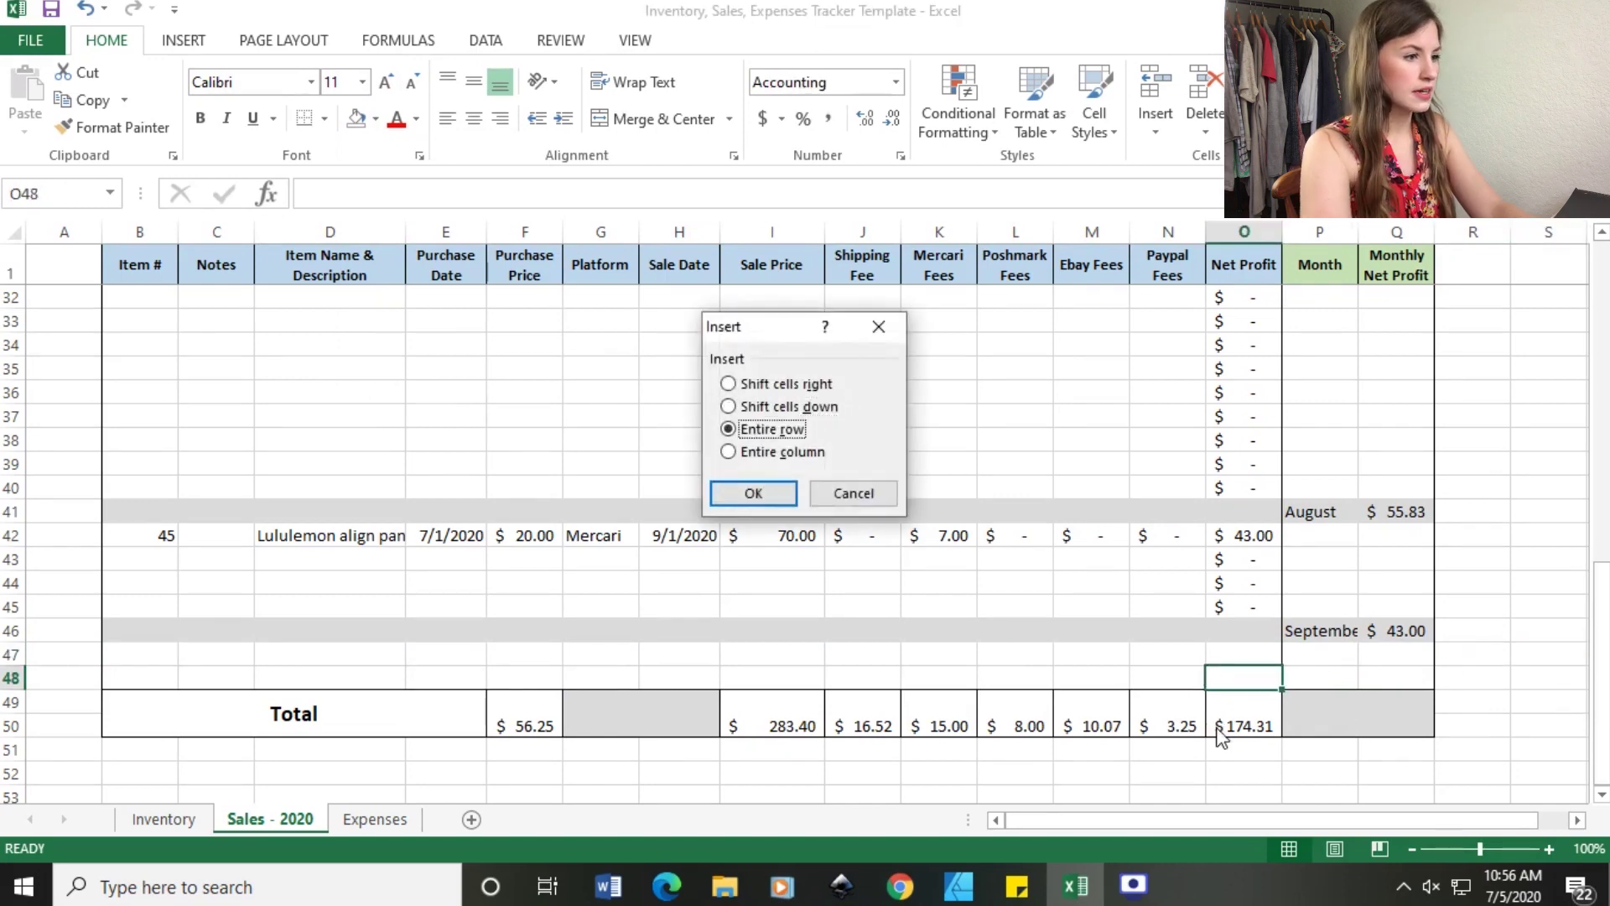
key("Return")
key("ctrl+shift+plus")
key("r")
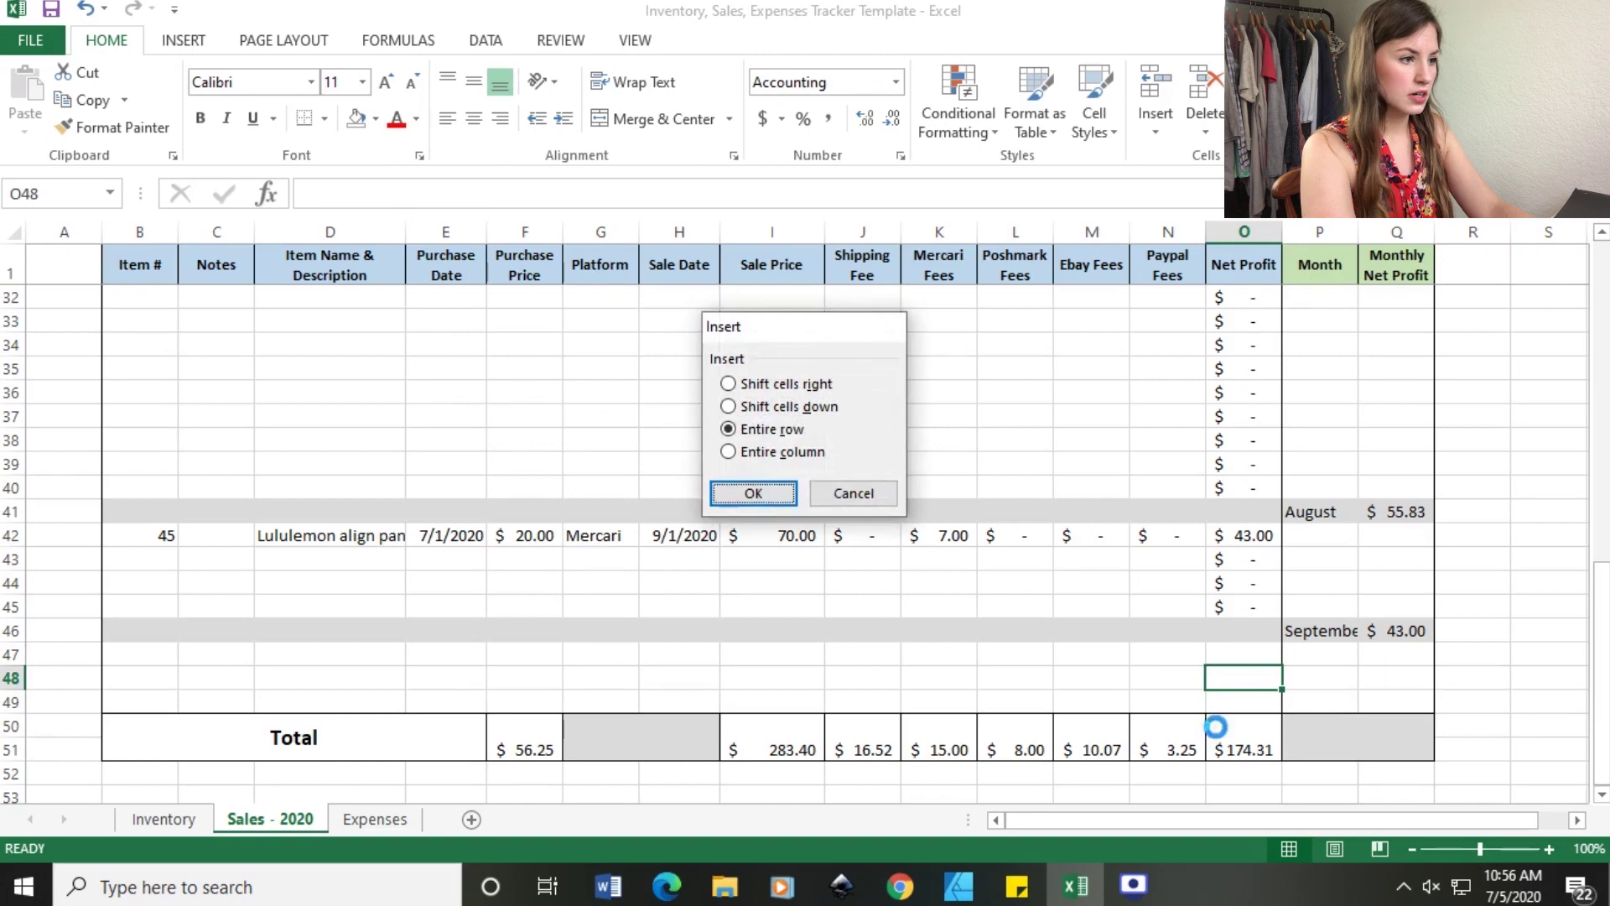
key("Return")
key("ctrl+shift+plus")
key("r")
key("Return")
key("ctrl+shift+plus")
key("r")
key("Return")
scroll(1063, 581, "down", 2)
left_click(1110, 579)
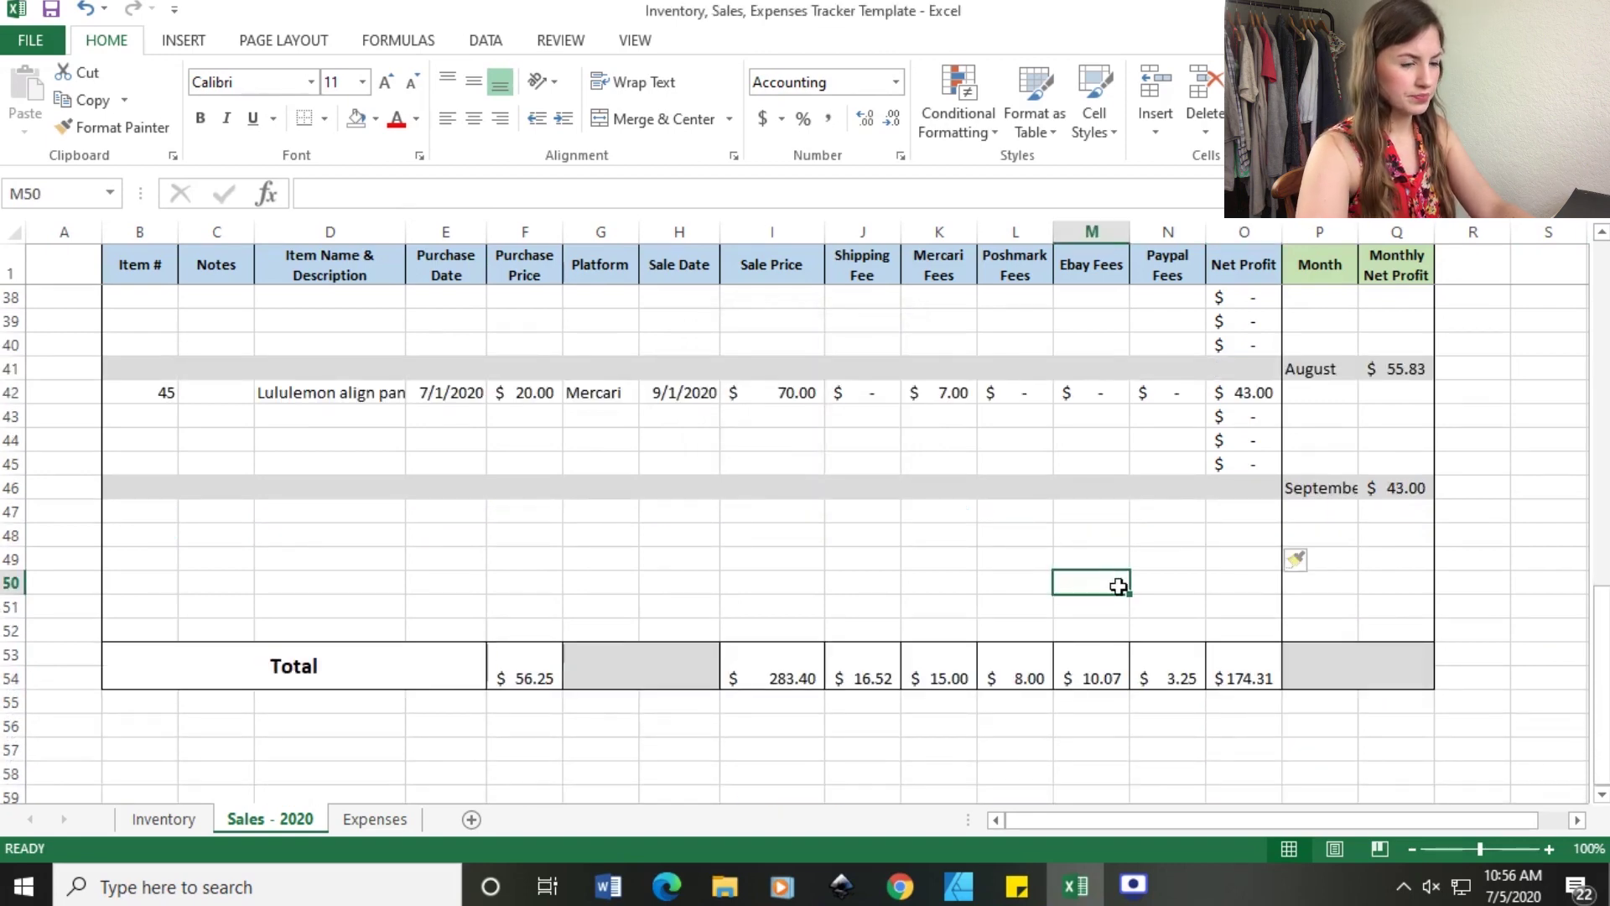
Fill the net profit formula from O45 down through O52.
left_click(1265, 466)
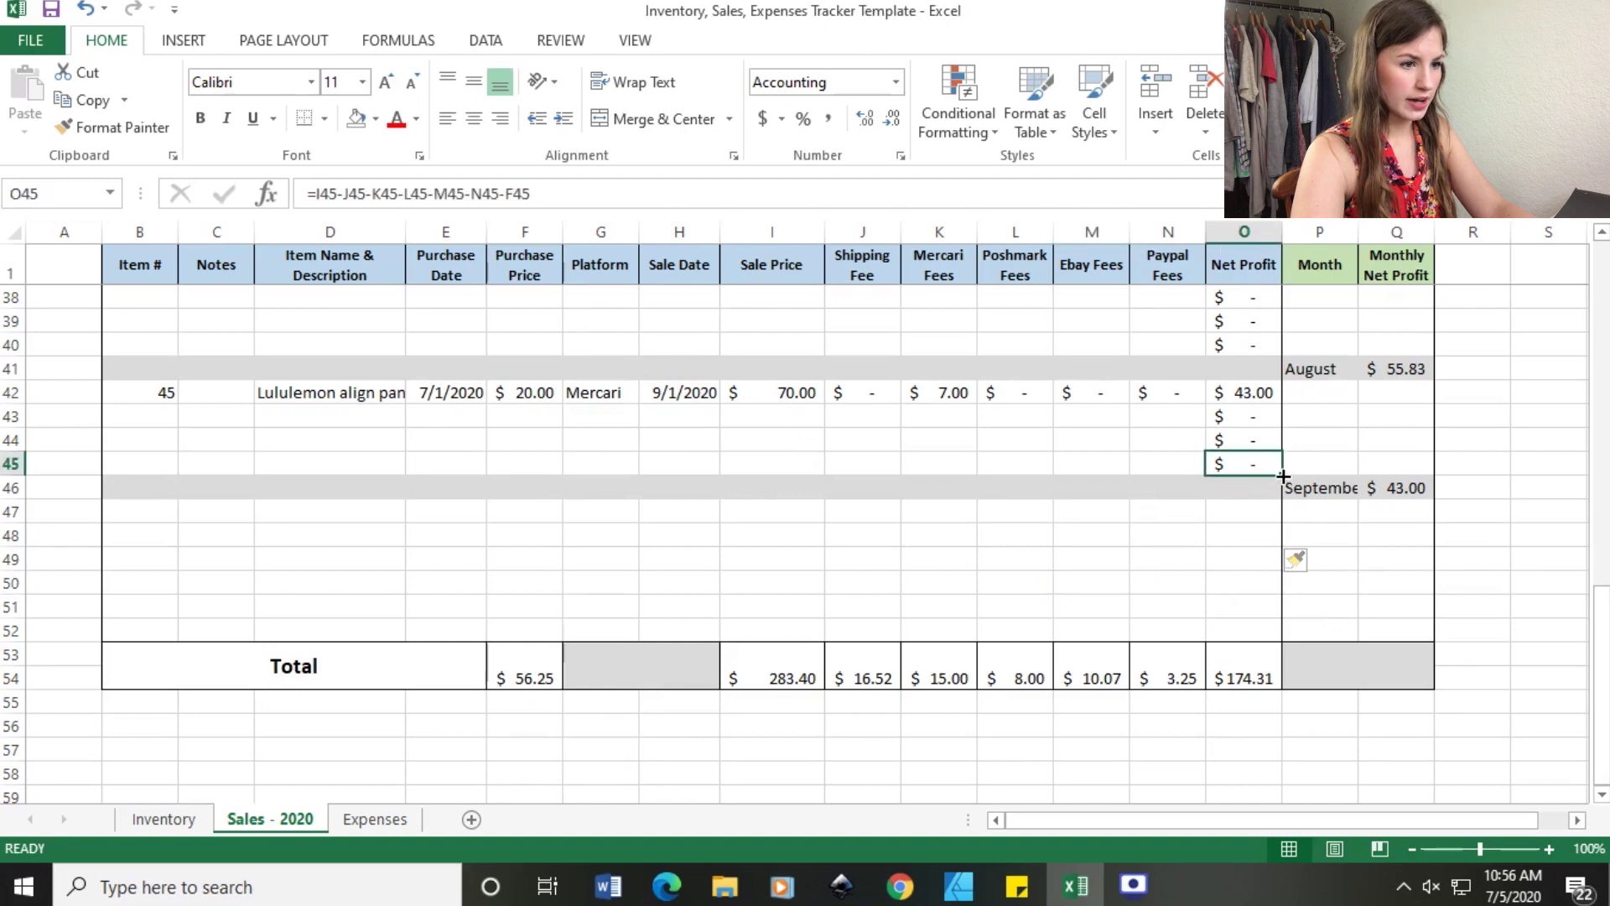
left_click_drag(1283, 475, 1268, 642)
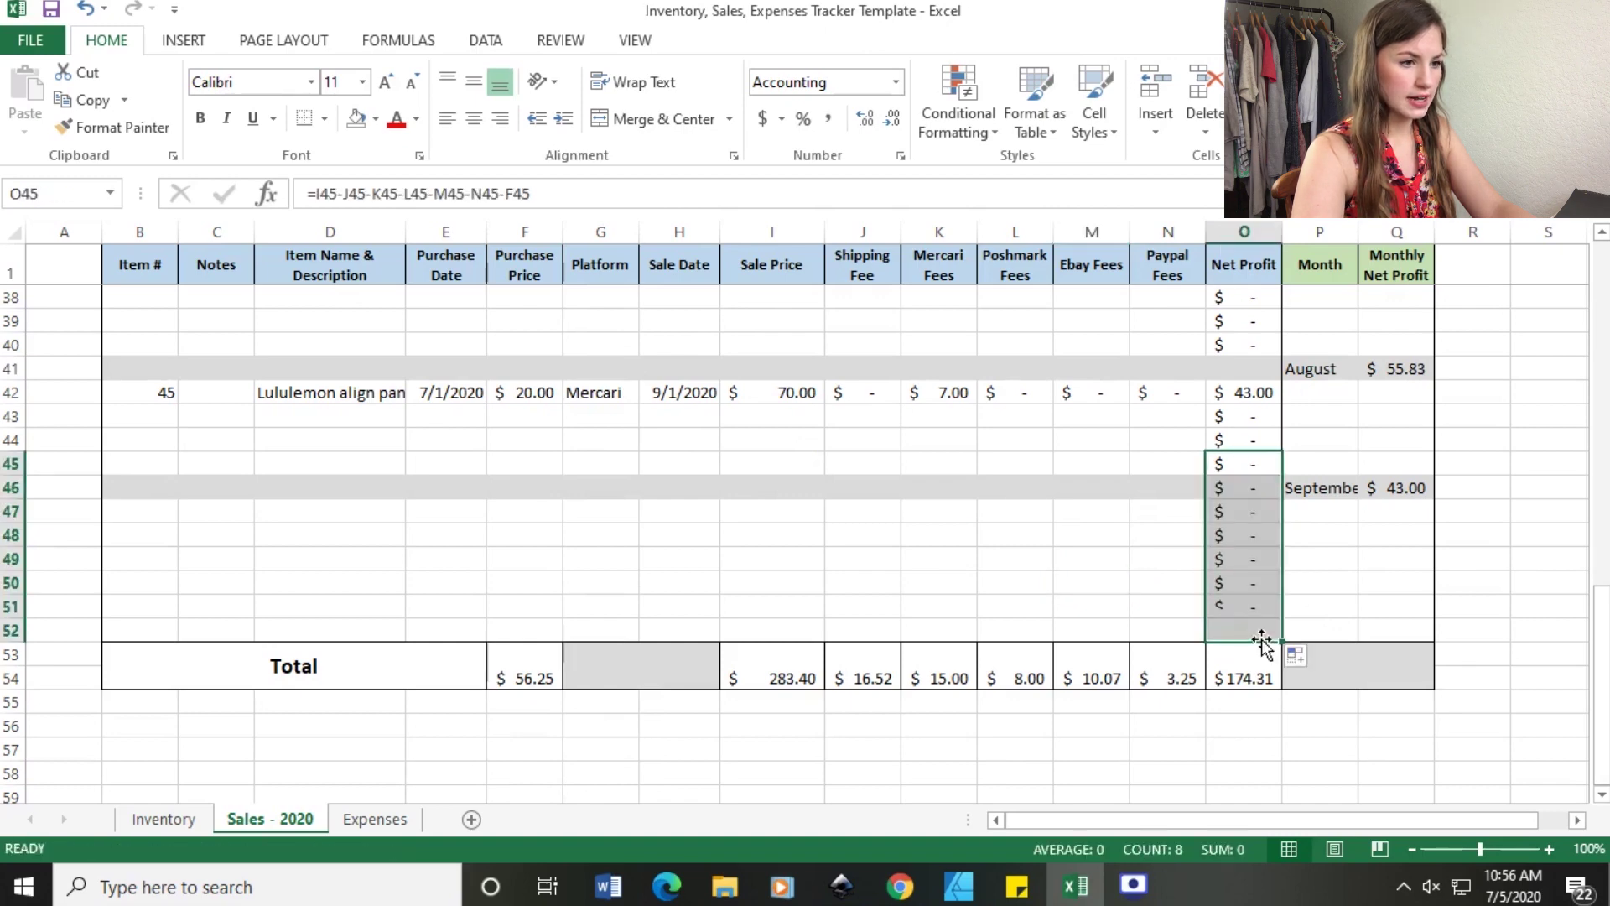
left_click(1040, 536)
Clear the net profit formula from O46 and restore its gray shading by filling across from N46.
left_click(1246, 482)
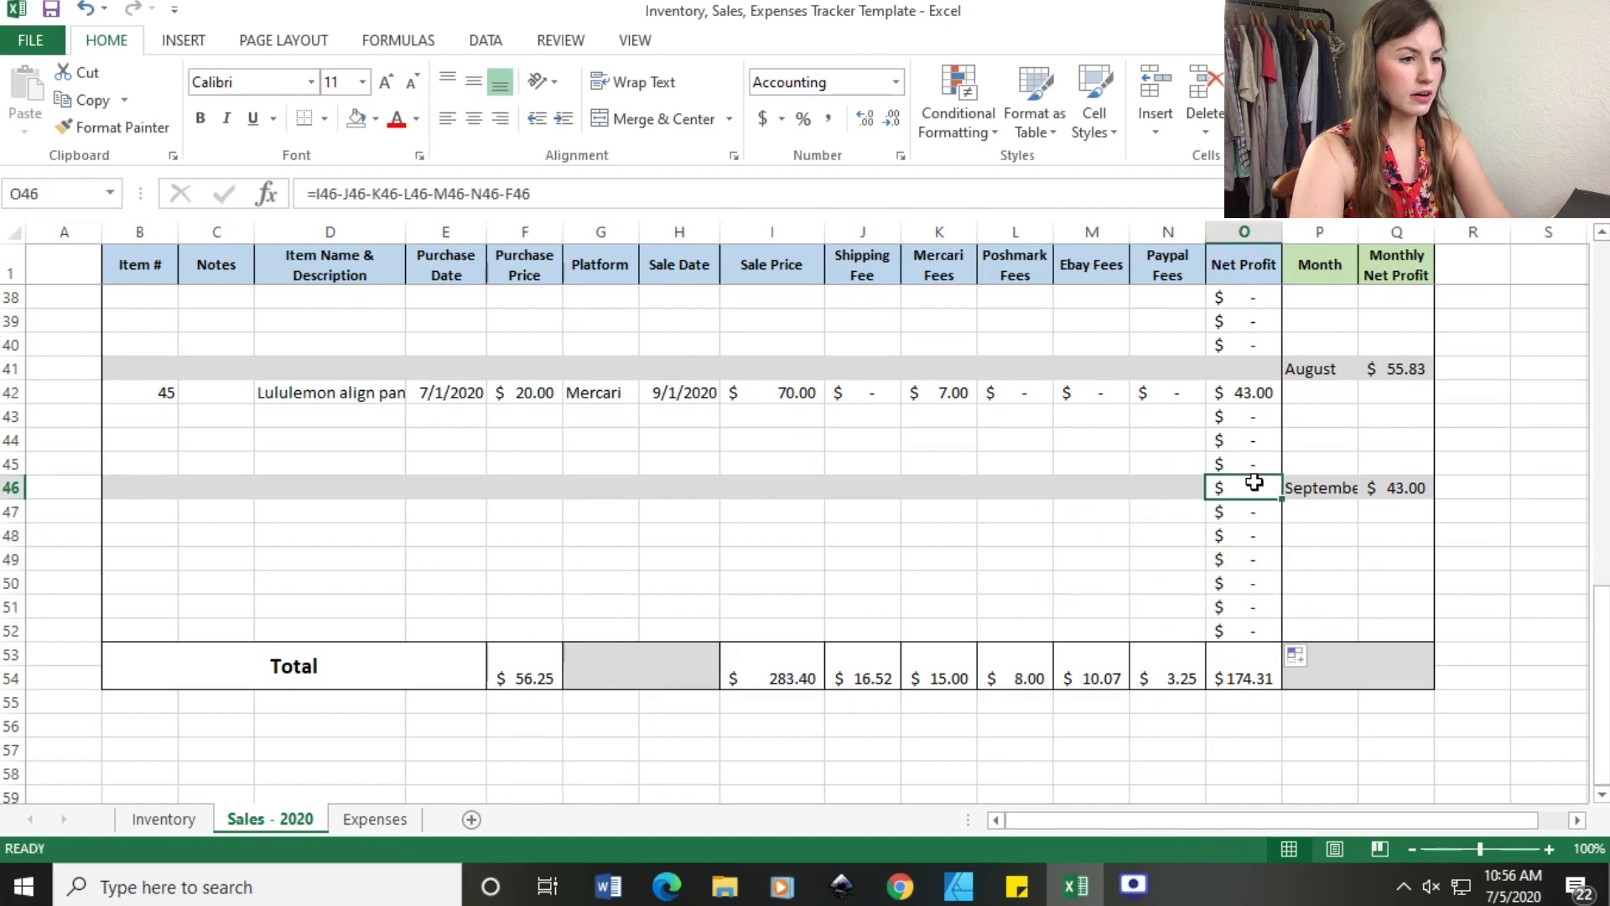
key("Delete")
left_click(1081, 537)
left_click(1159, 495)
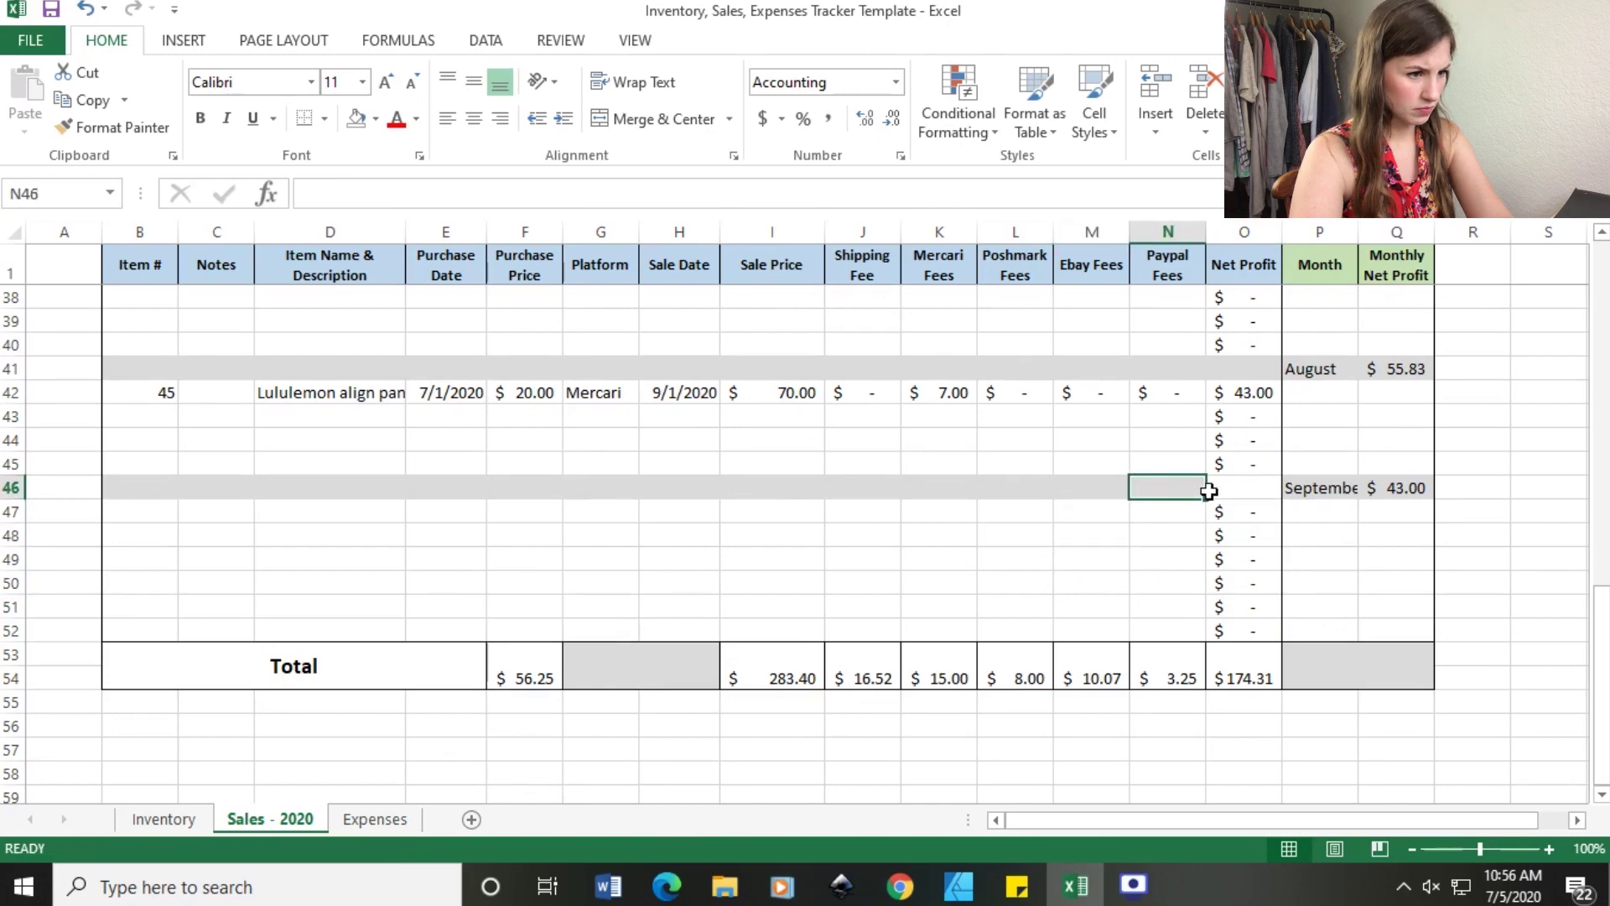
left_click_drag(1204, 498, 1275, 495)
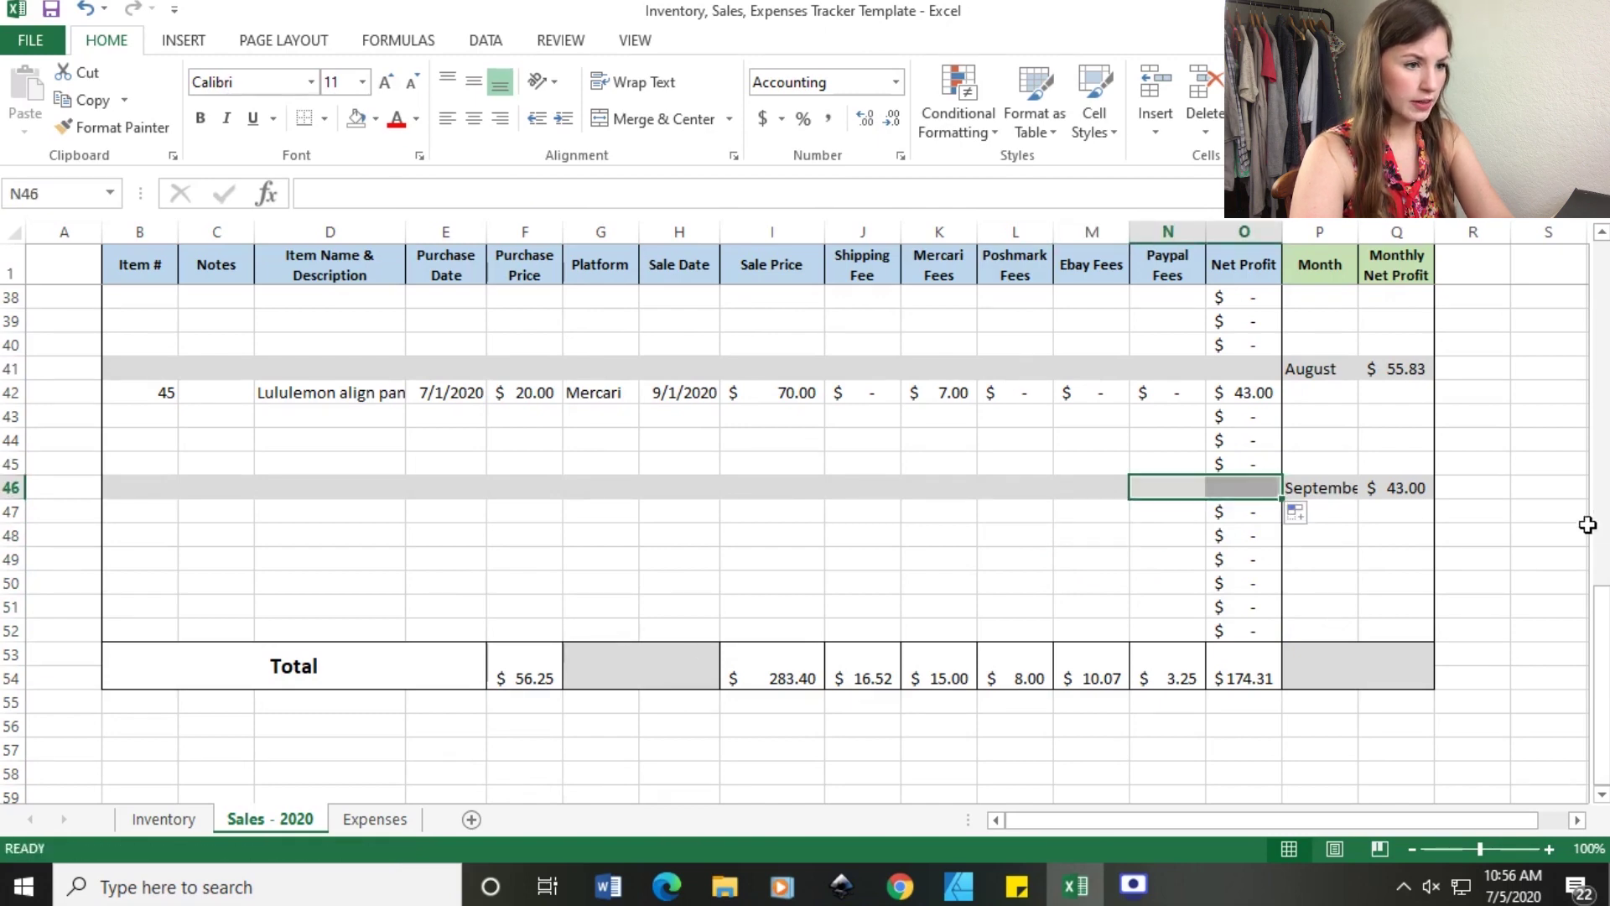
left_click(1525, 508)
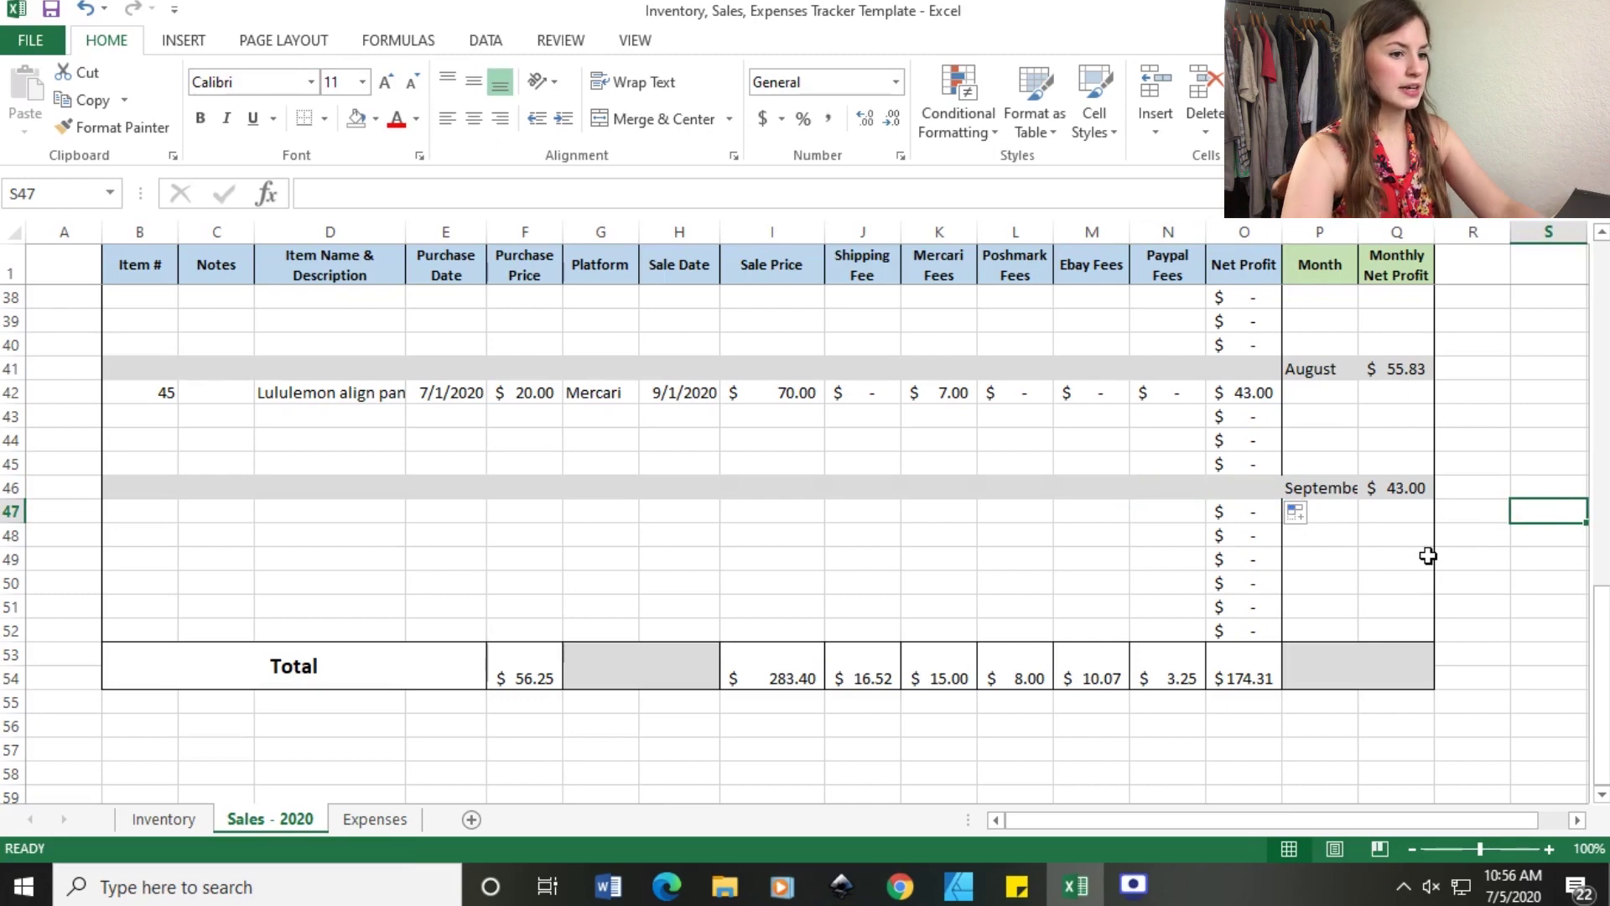
Delete the net profit formulas in O51 and O52.
left_click(1265, 612)
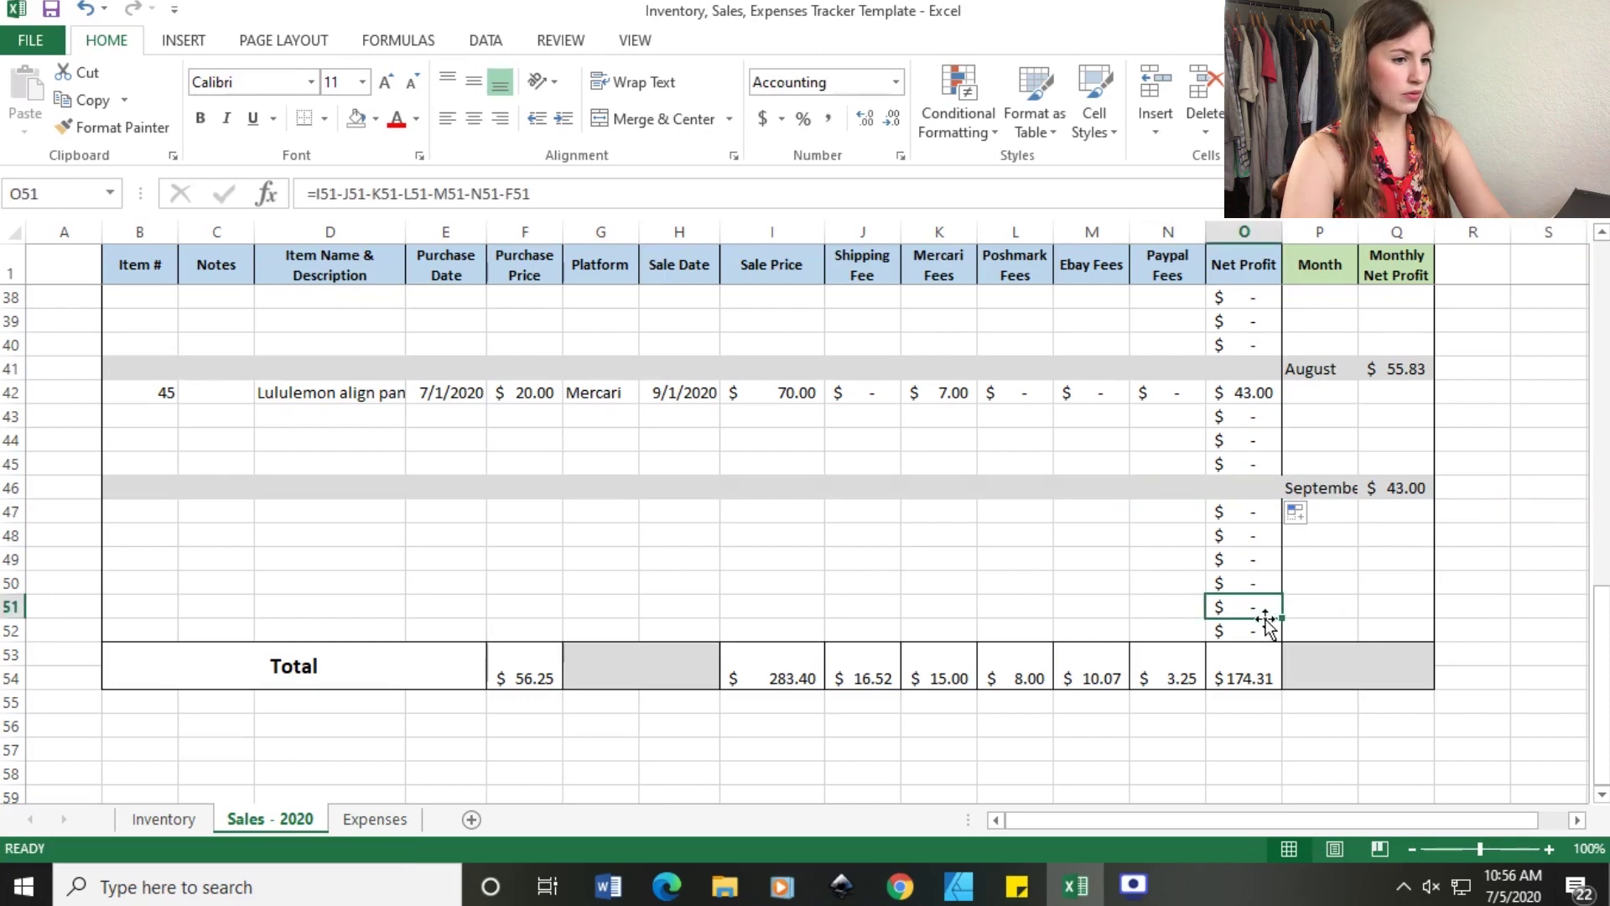
key("Delete")
left_click(1269, 634)
key("Delete")
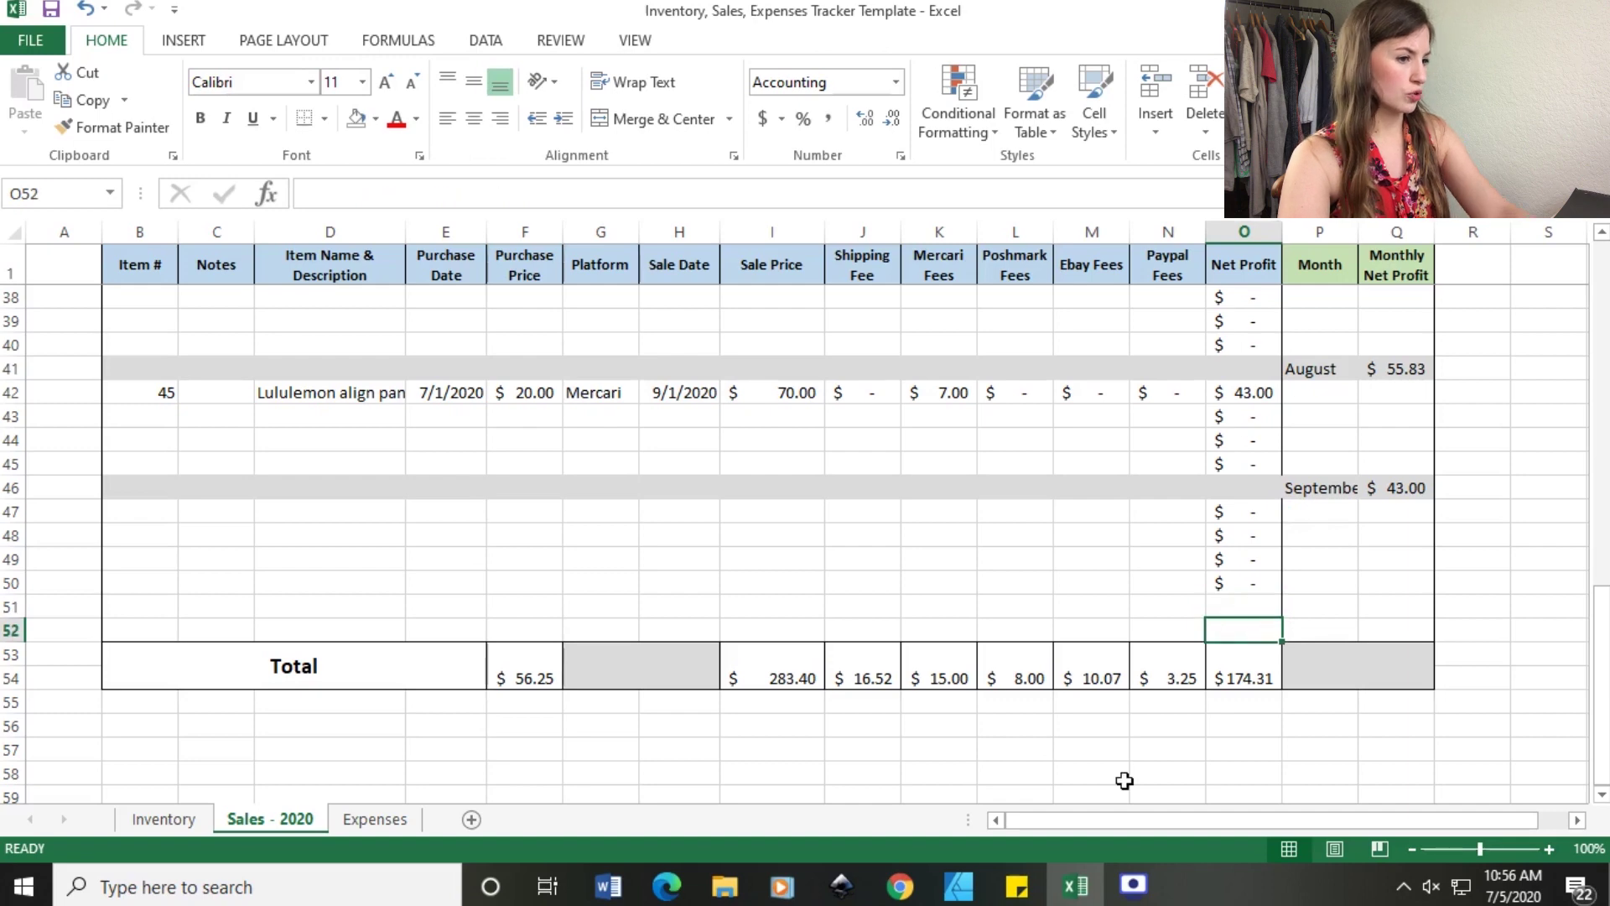
Shade B51:Q51 light gray to match the other monthly summary rows.
left_click_drag(158, 612, 1409, 612)
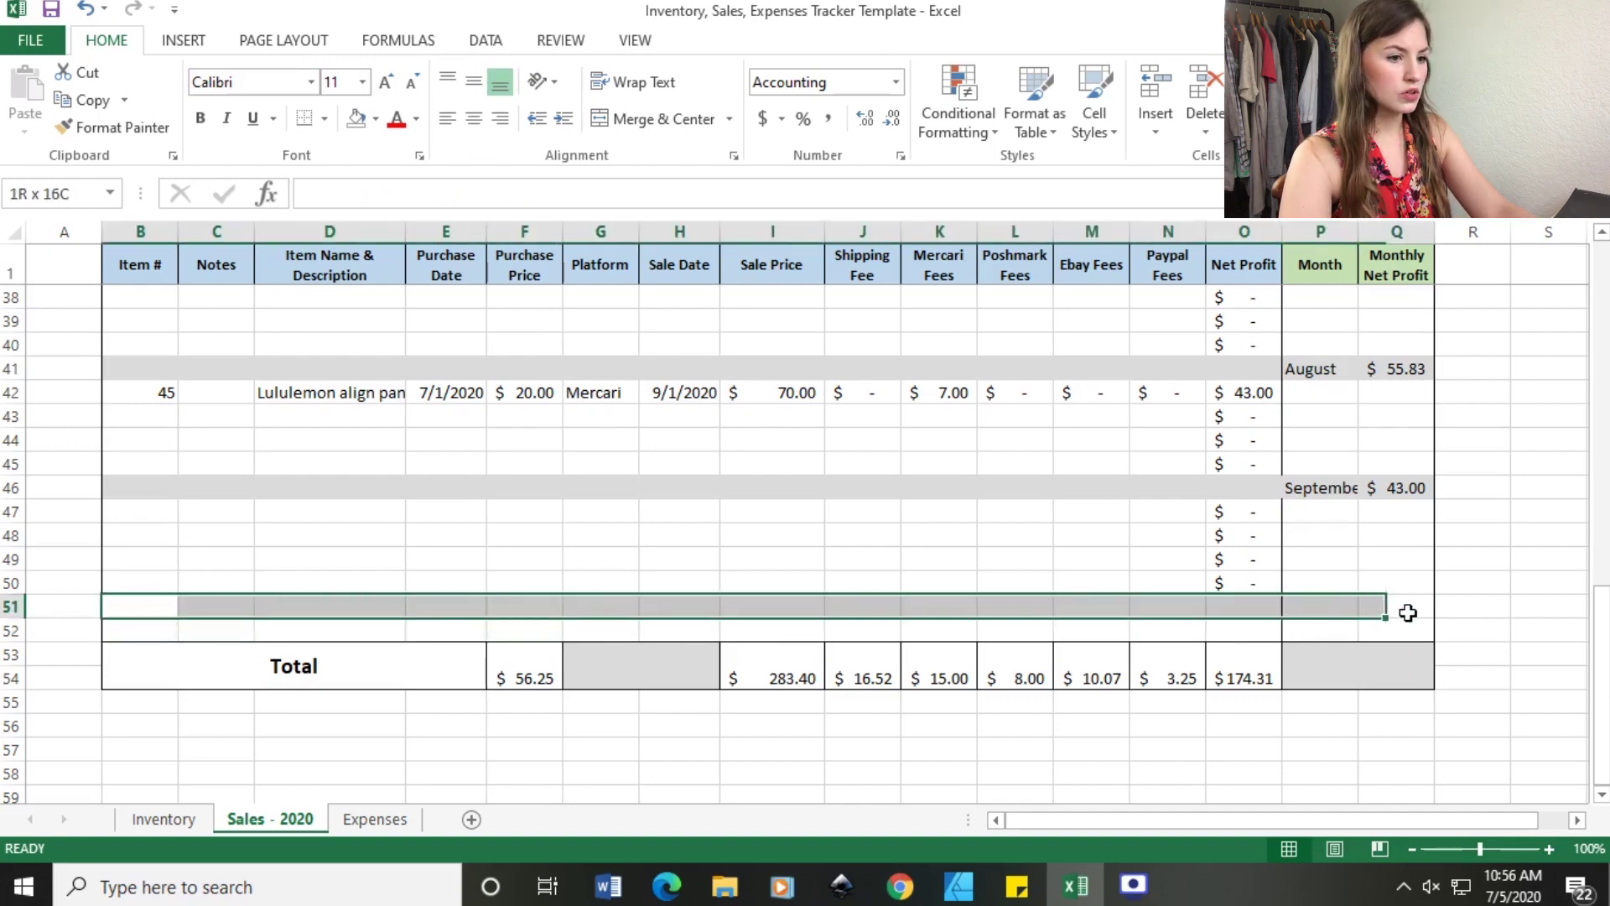
left_click(375, 118)
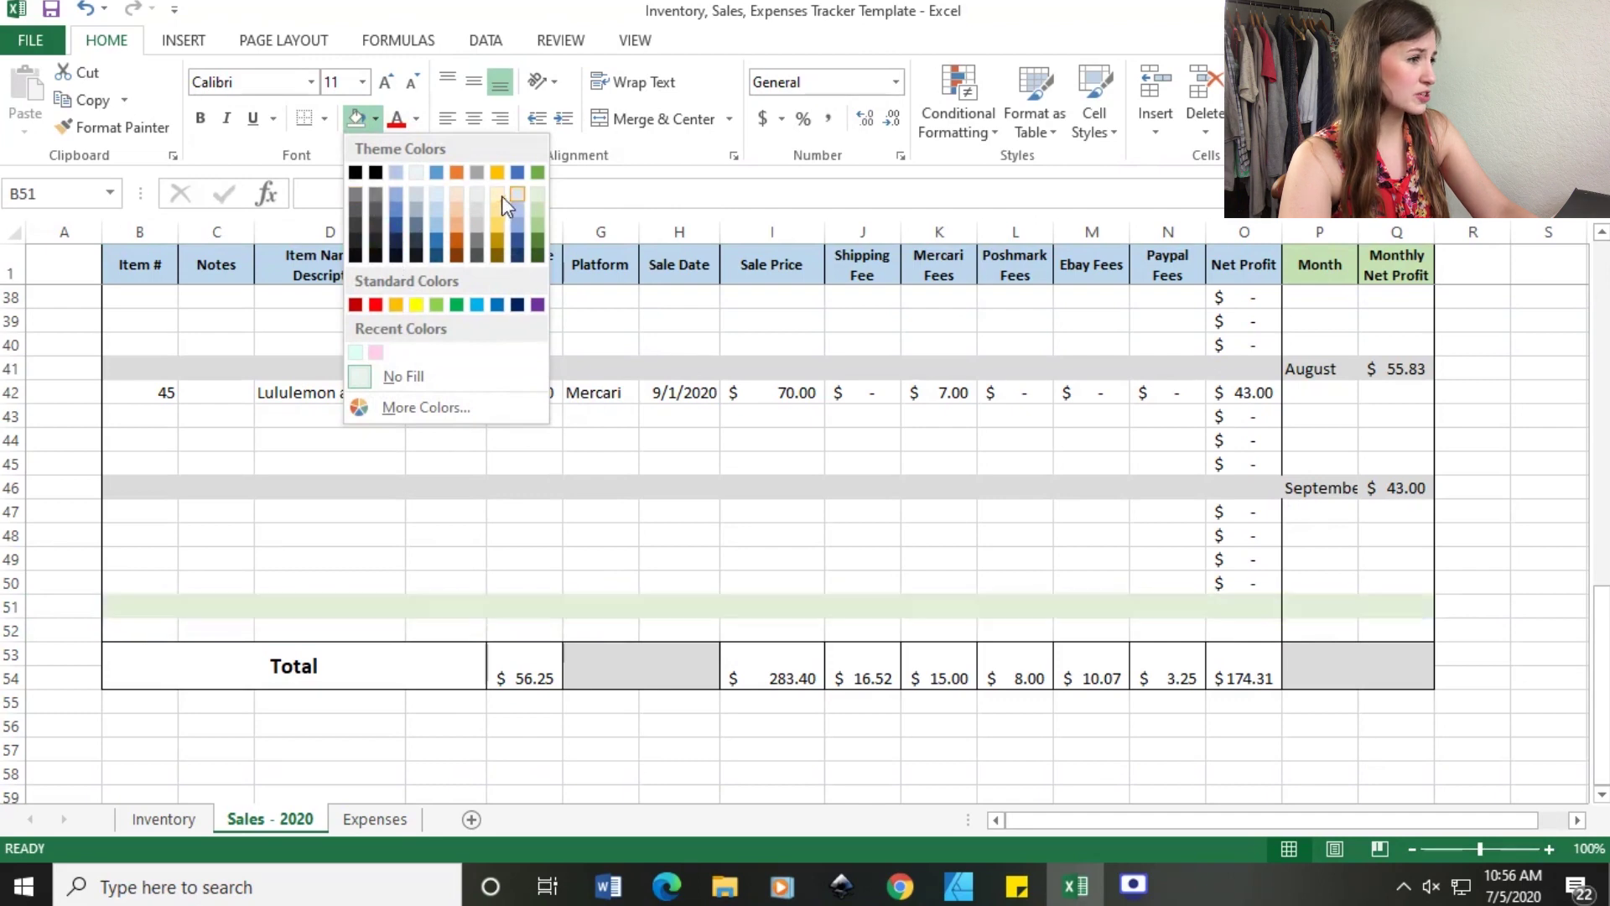
left_click(475, 223)
left_click(1288, 563)
Label the shaded summary row as October in the Month column at P51.
left_click(1315, 603)
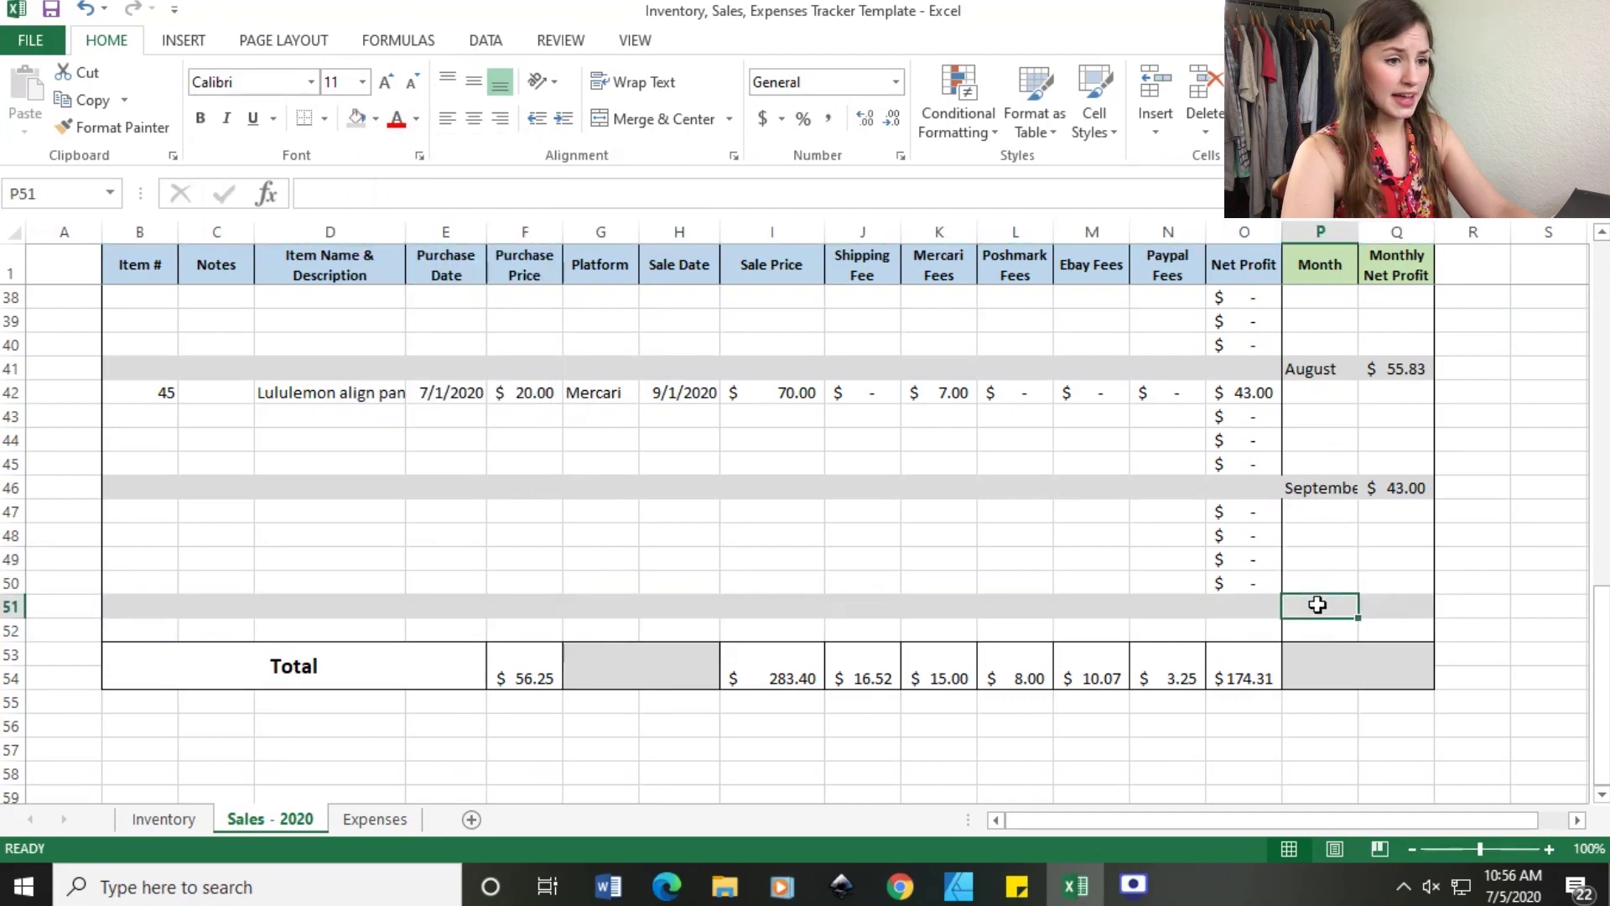
type("October")
key("Tab")
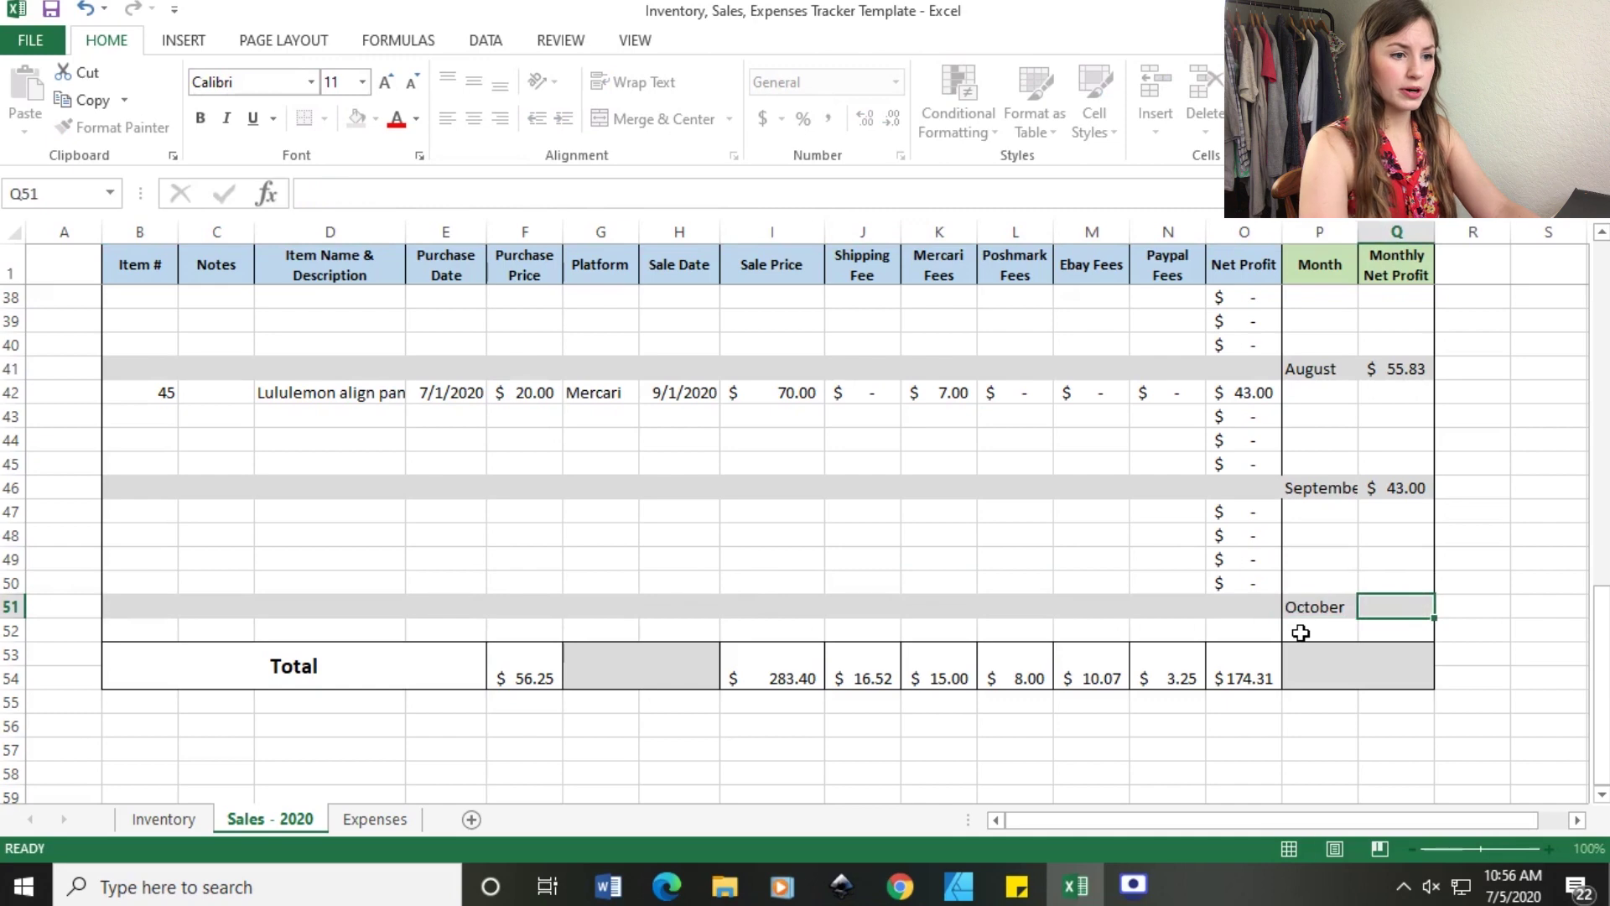
Total October's net profits in Q51 with a SUM of O47:O50.
key("shift+Tab")
key("Tab")
type("=S")
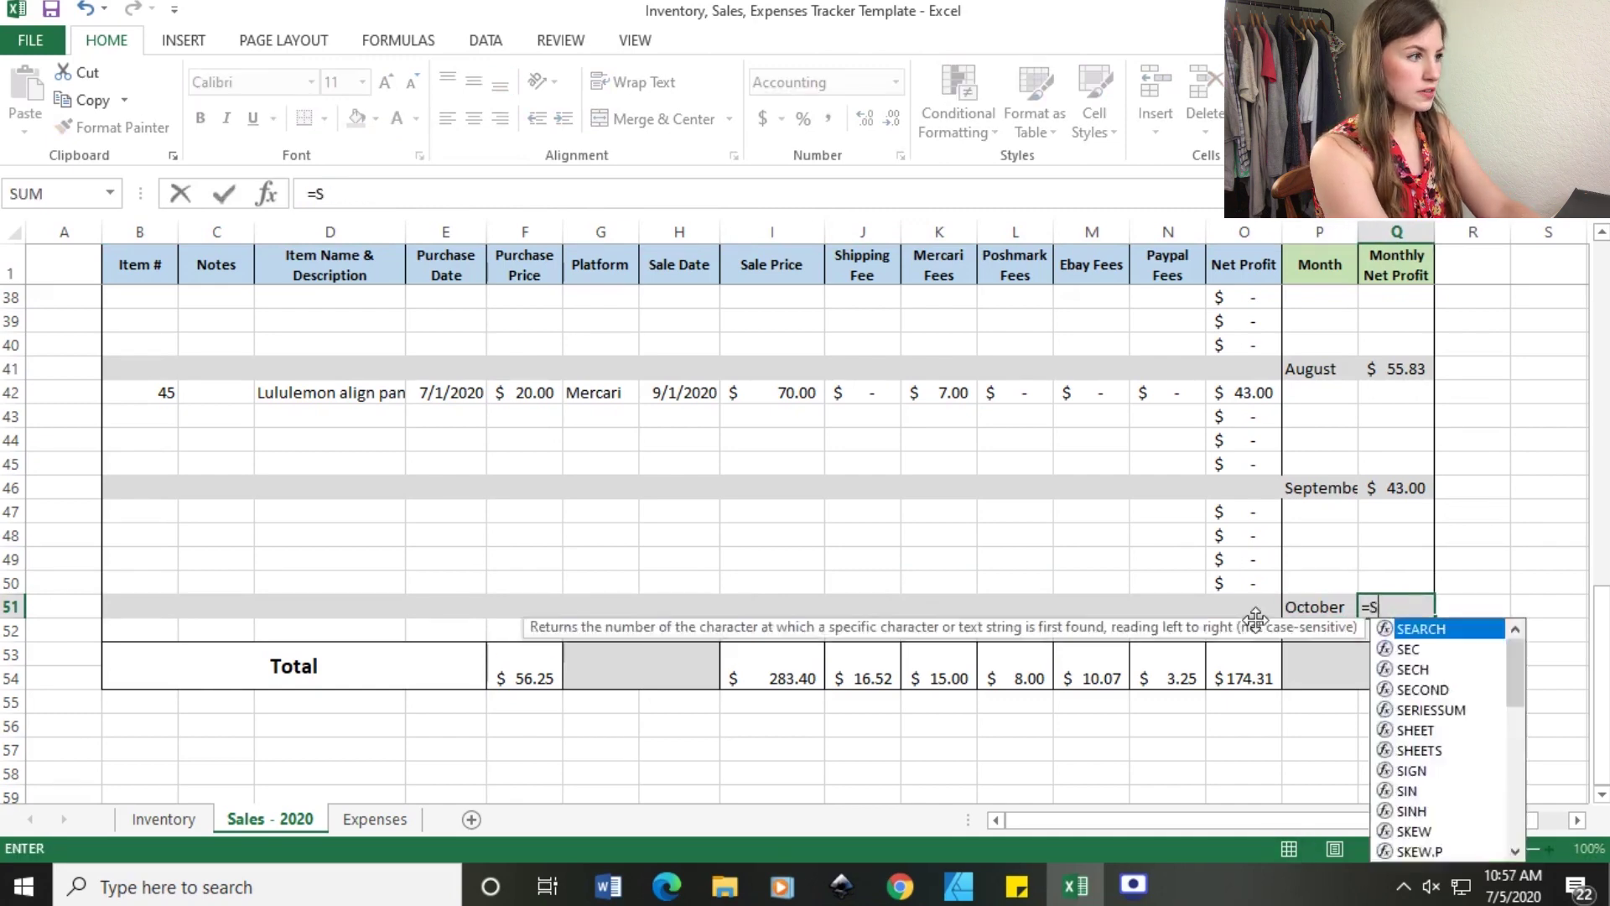
type("UM")
key("Escape")
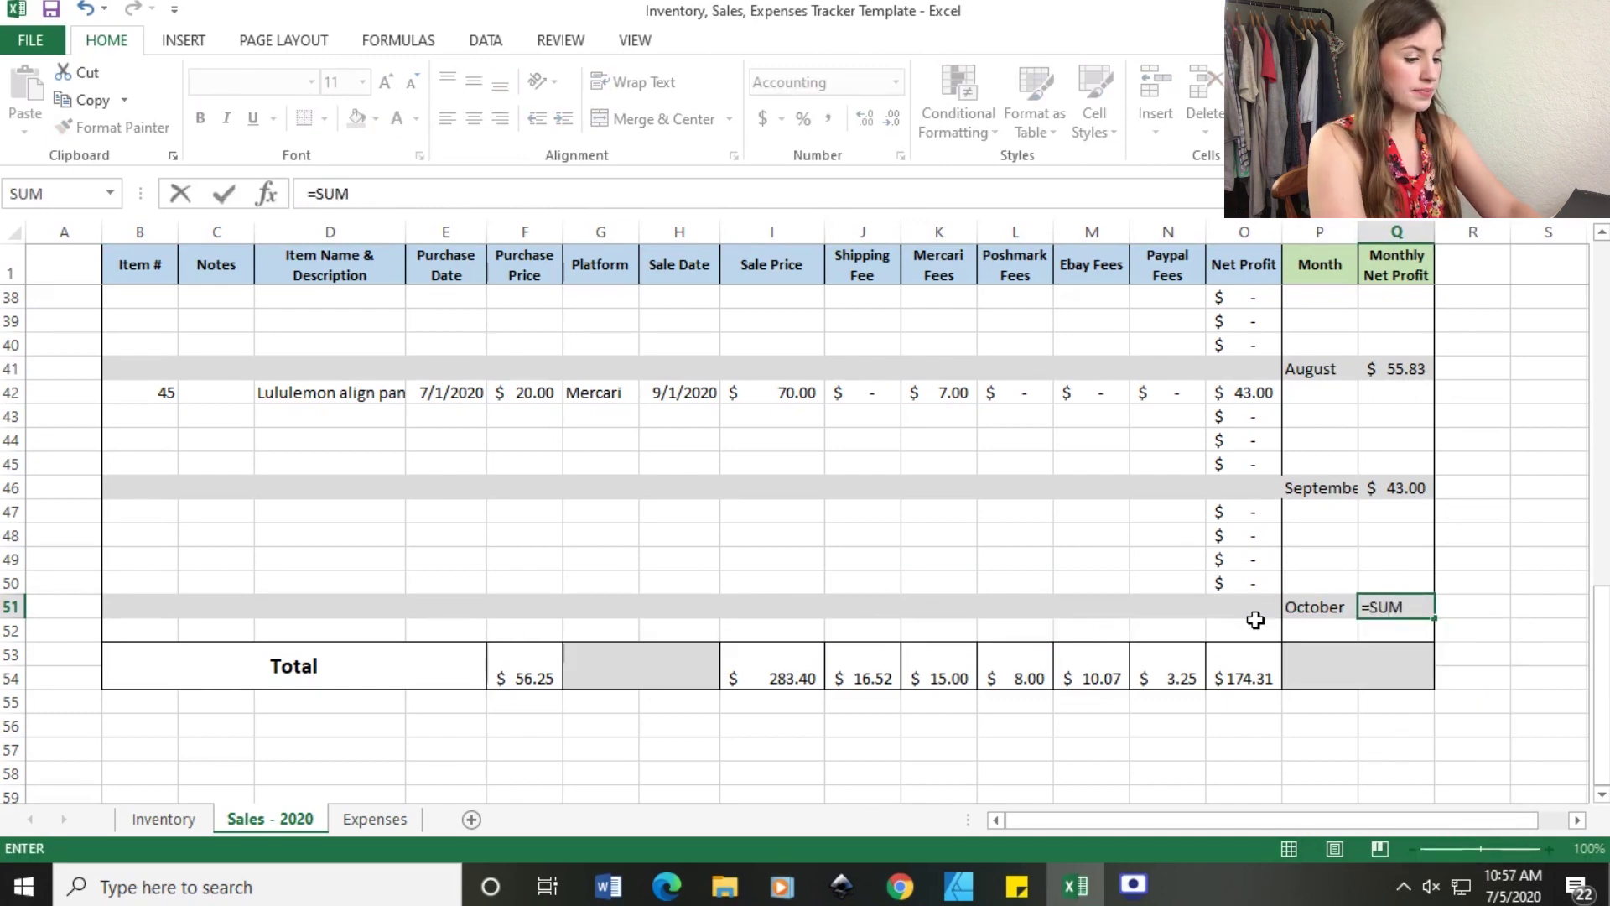
type("(")
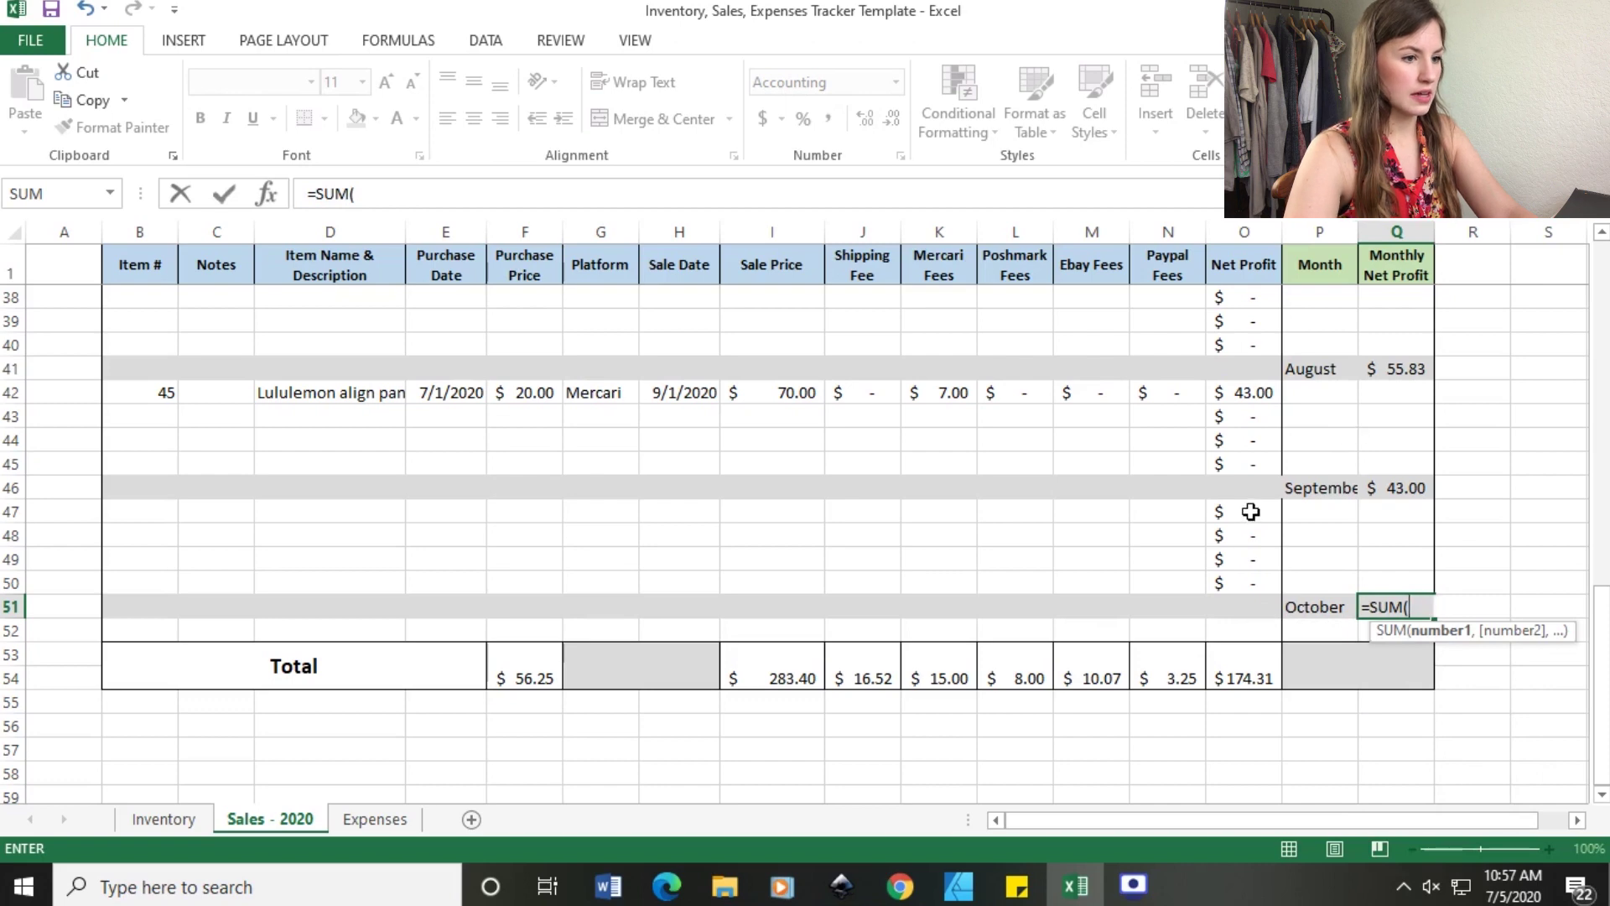
left_click_drag(1251, 511, 1230, 588)
key("Return")
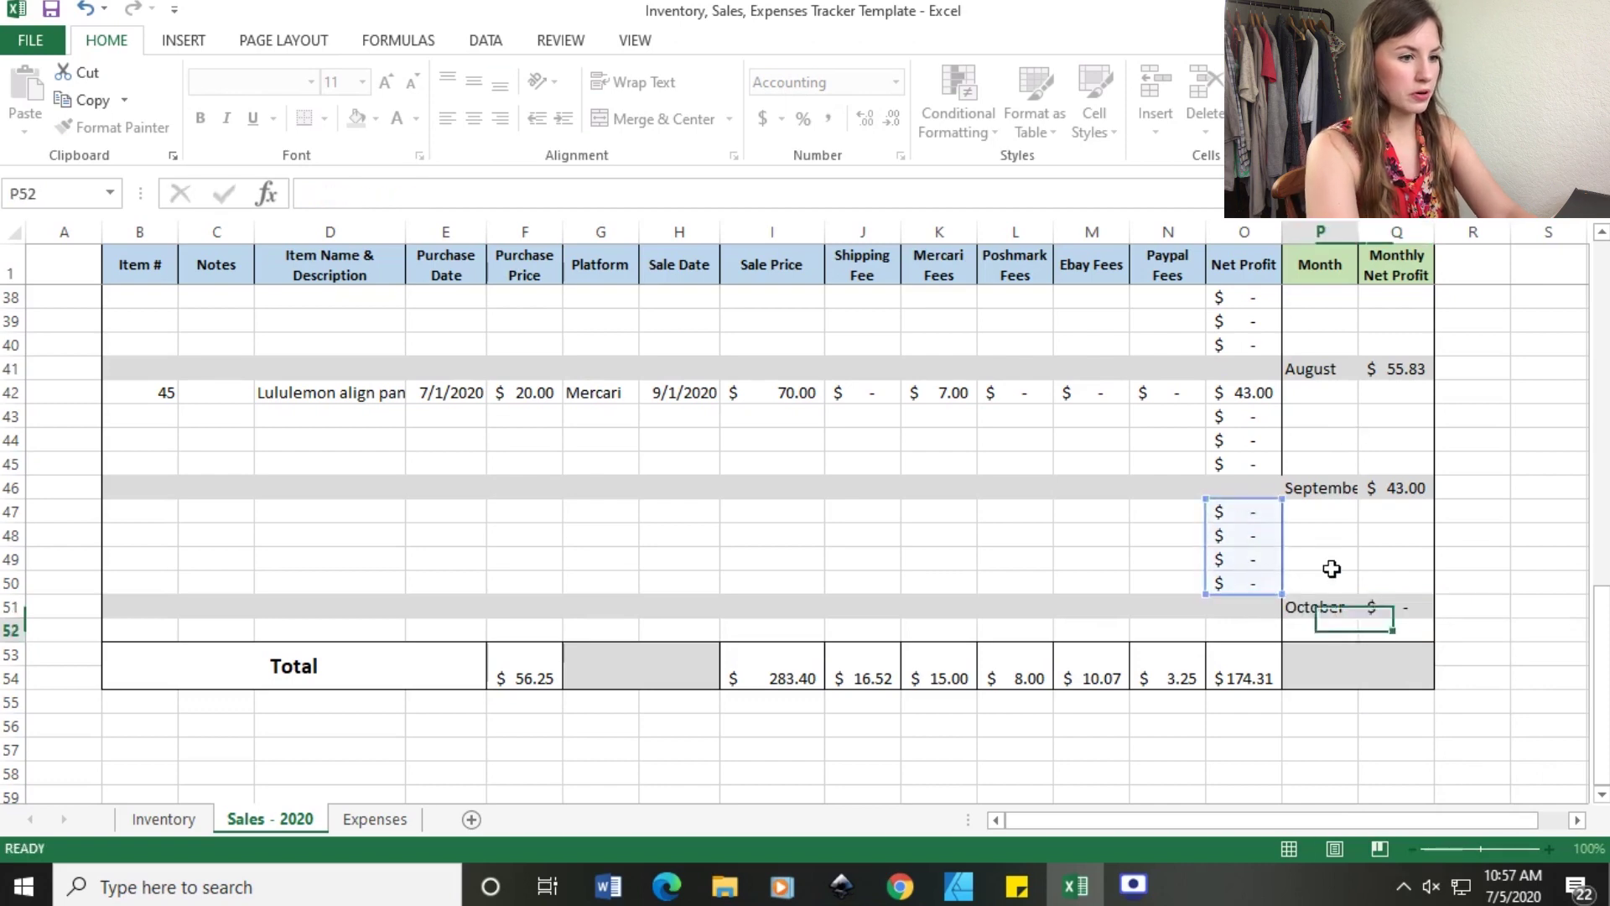
Insert five entire rows at row 49 to extend the October section.
left_click(159, 552)
key("ctrl+shift+plus")
key("Down")
key("Return")
key("ctrl+shift+plus")
key("Down")
key("Return")
key("ctrl+shift+plus")
key("Down")
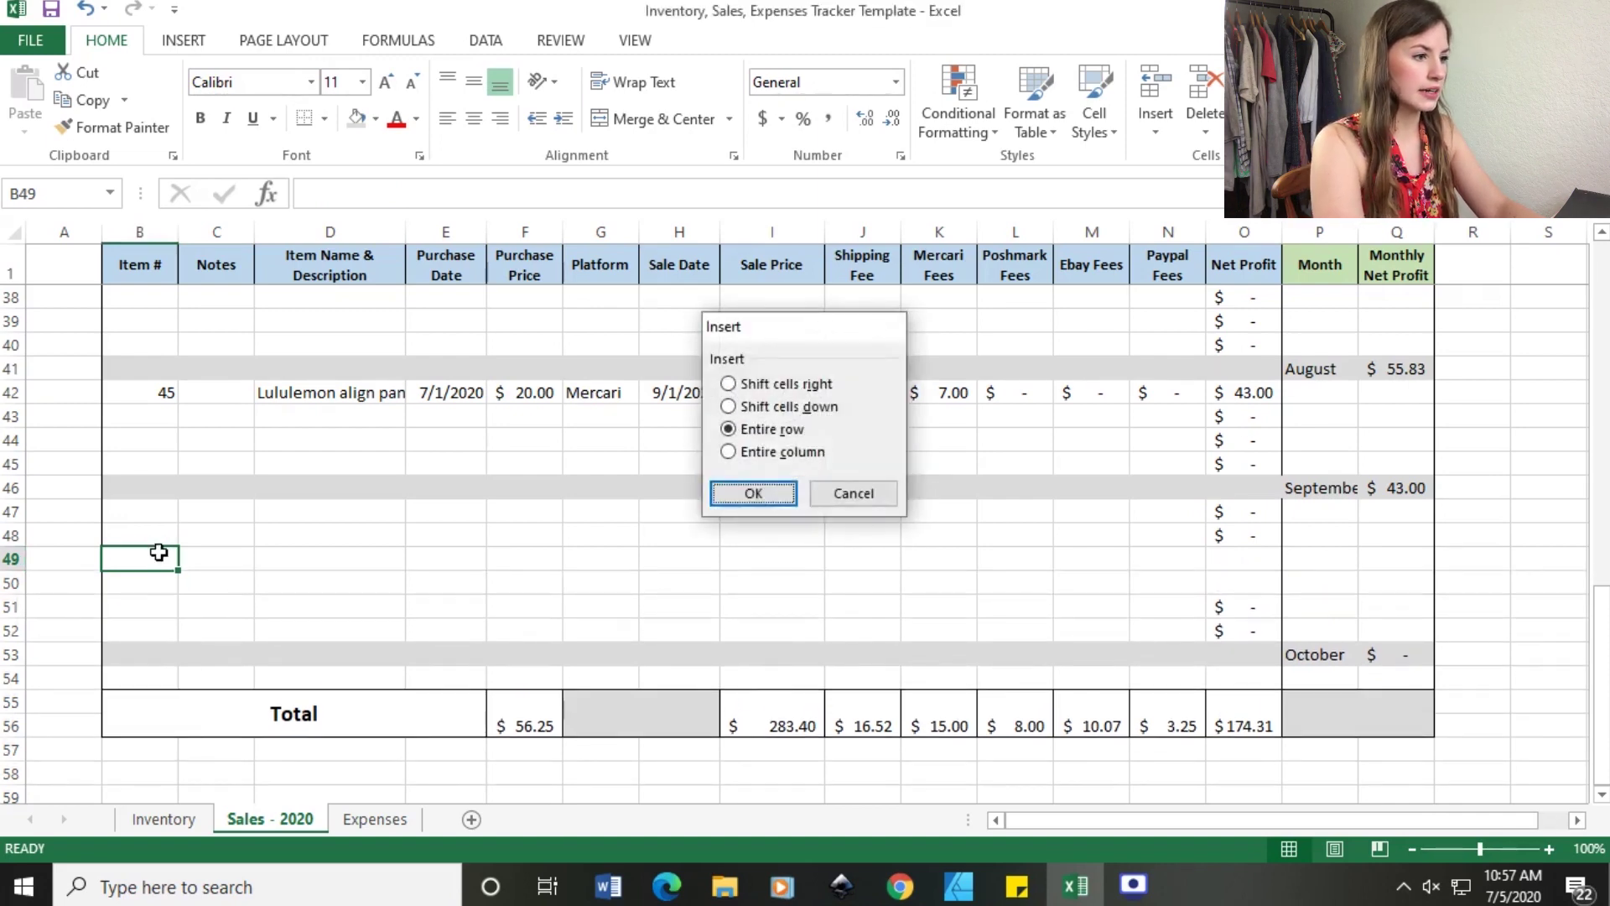
key("Return")
key("ctrl+shift+plus")
key("Down")
key("Return")
key("ctrl+shift+plus")
key("Down")
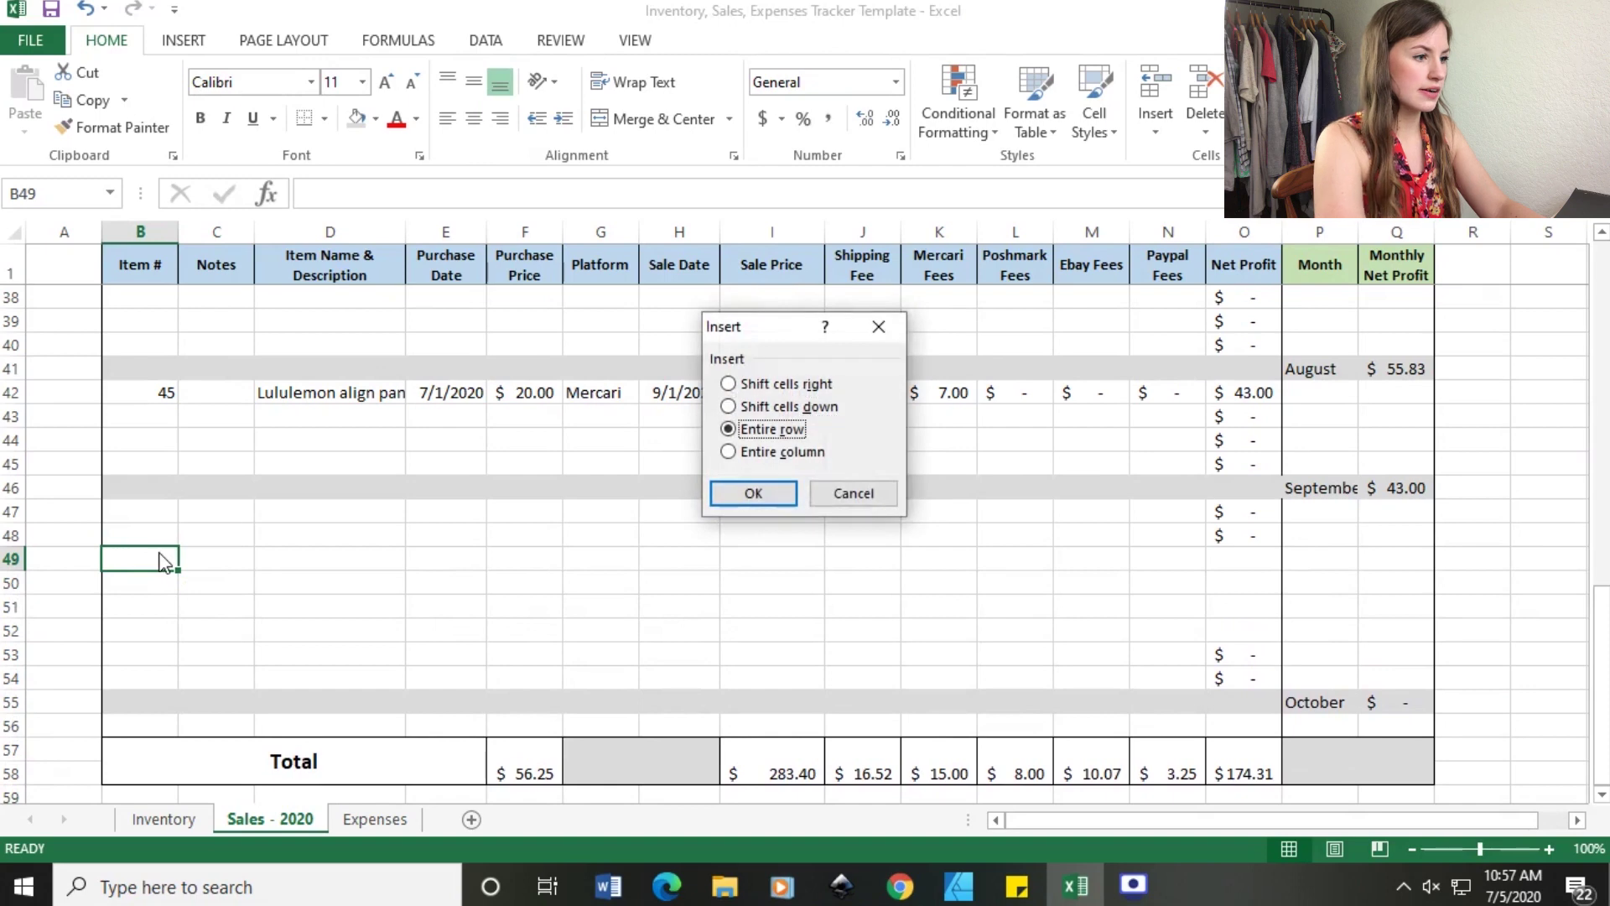
key("Return")
Fill the net profit formula from O54 up through O49 to cover the inserted rows.
left_click(1264, 677)
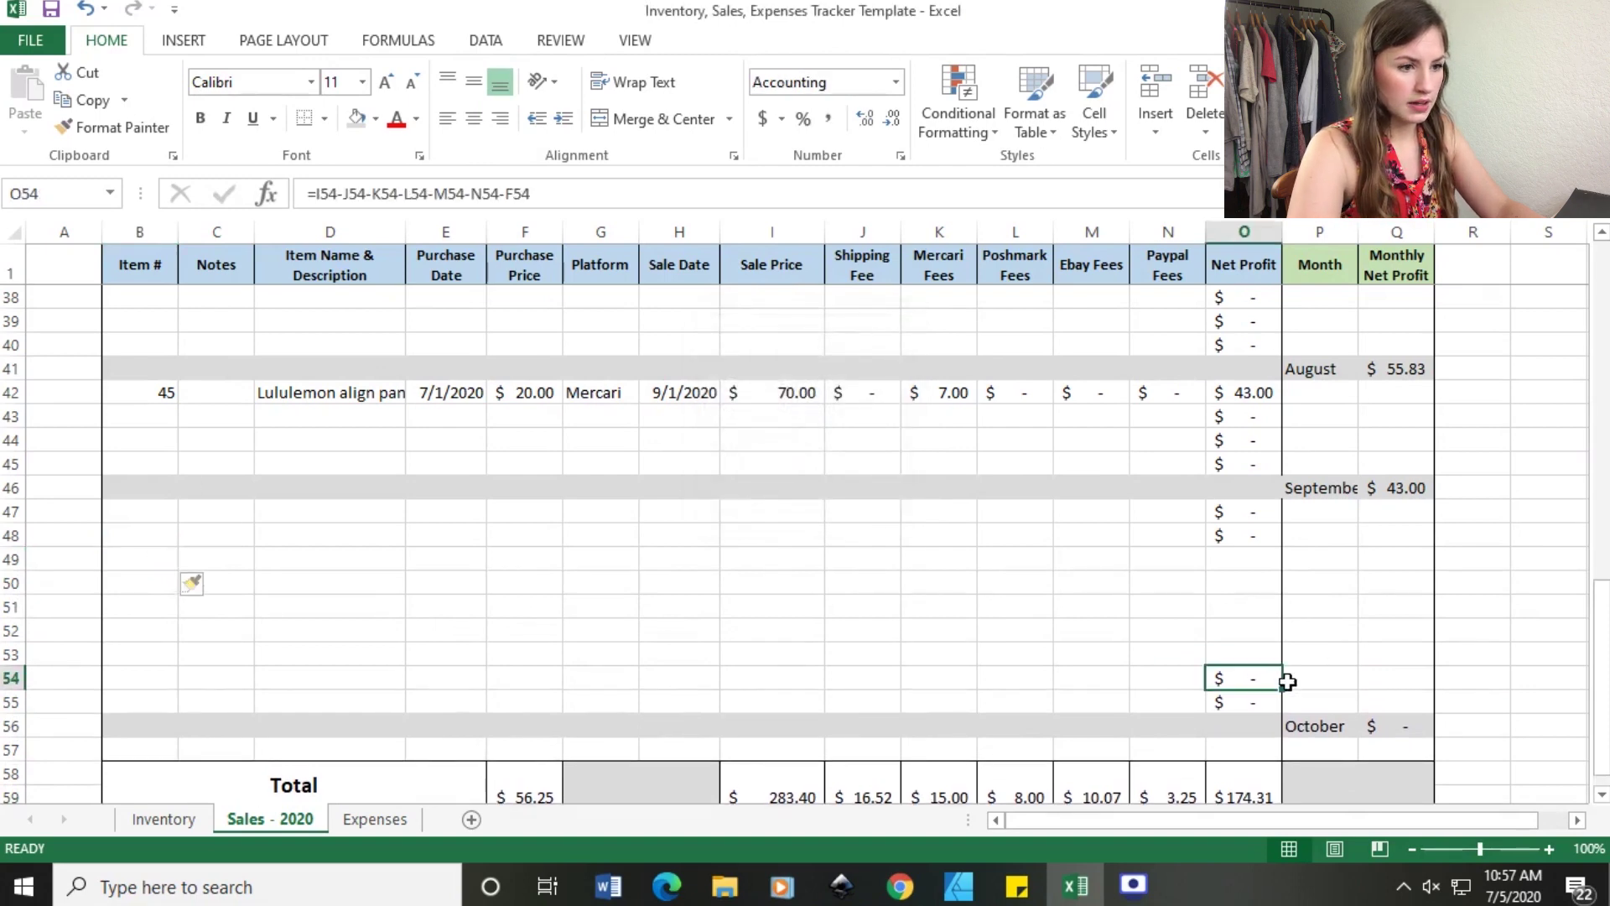
left_click_drag(1286, 687, 1279, 537)
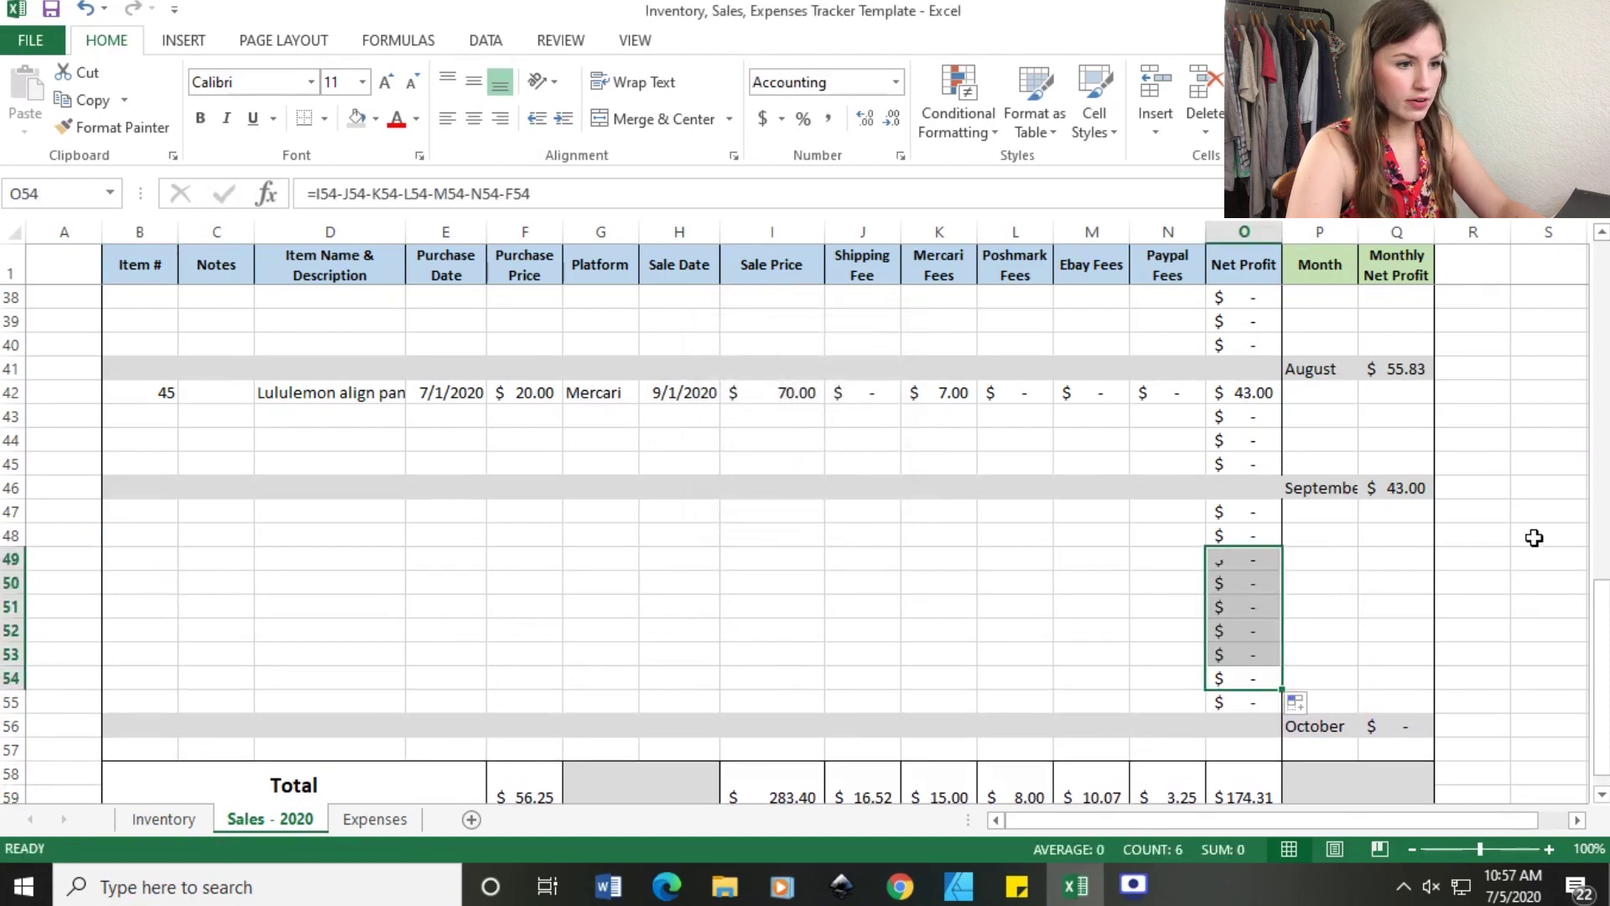
left_click(1520, 544)
Check that October's monthly net profit formula in Q56 covers all the net profit rows of its section.
scroll(1520, 549, "down", 1)
left_click(1396, 654)
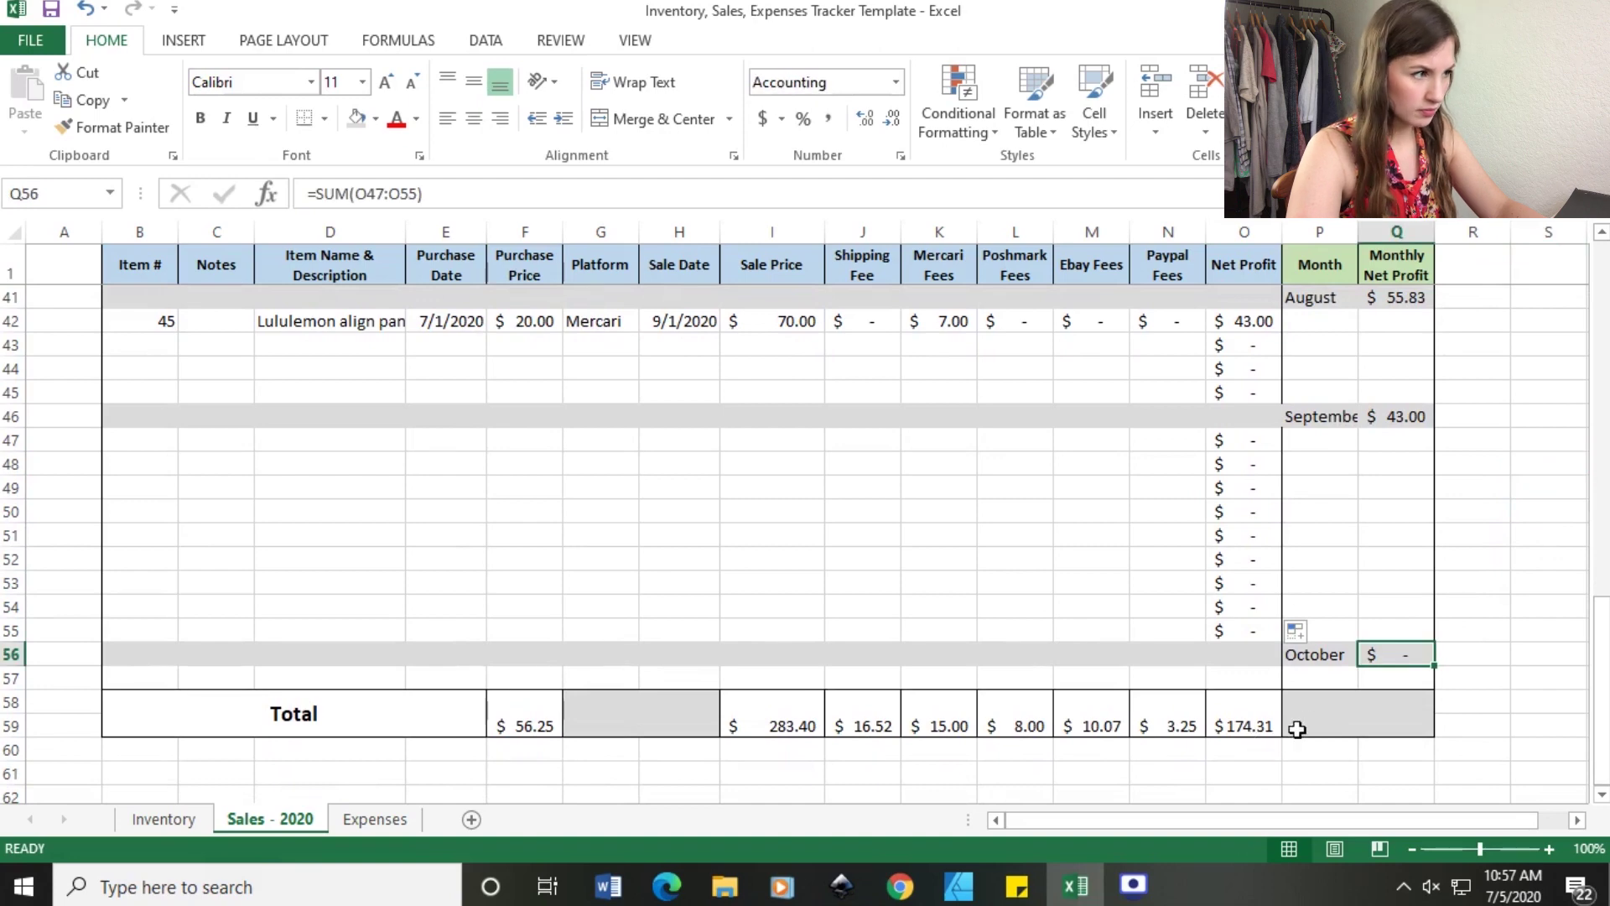
left_click_drag(1241, 461, 1275, 650)
left_click(1466, 634)
left_click(1421, 655)
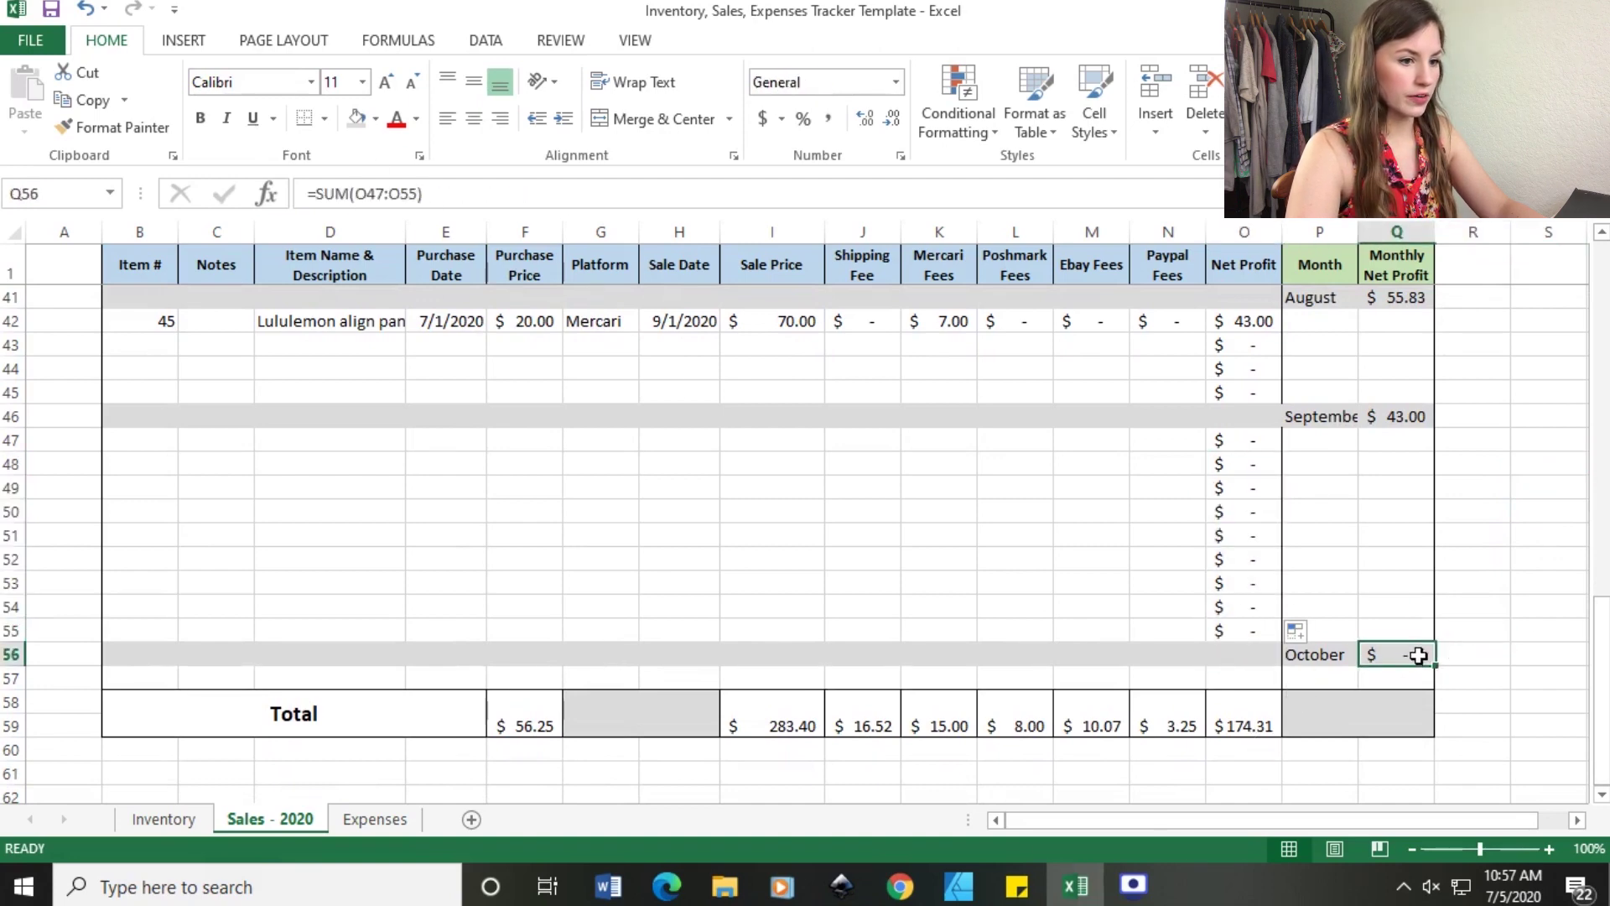
left_click(1501, 605)
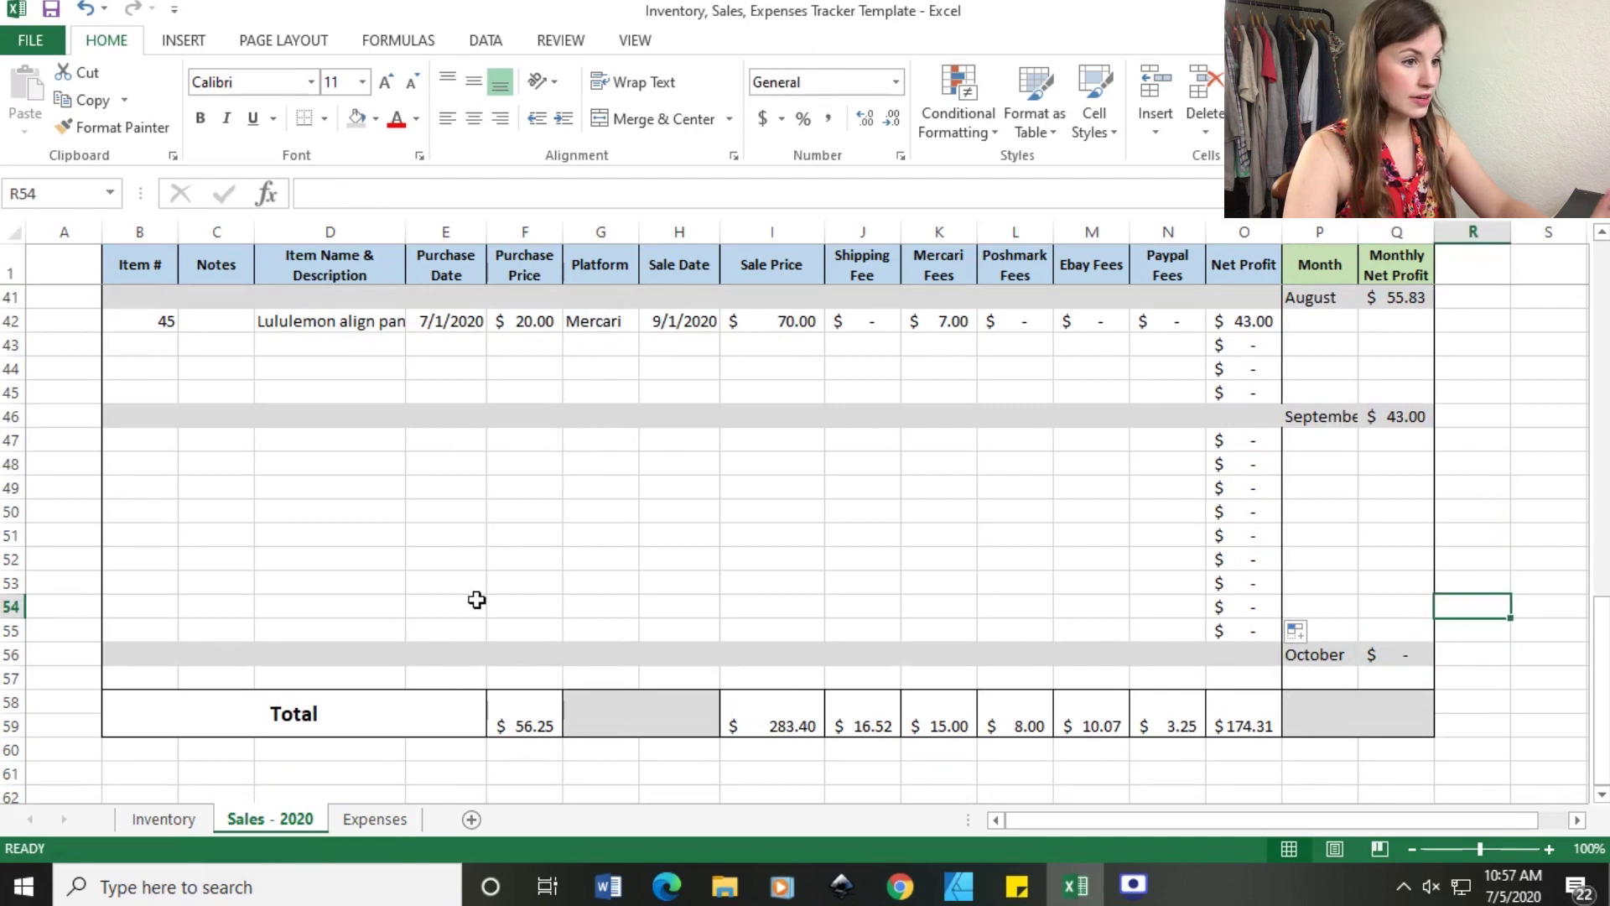
Check the Total row's formulas for Purchase Price, Sale Price and Poshmark Fees.
left_click(512, 728)
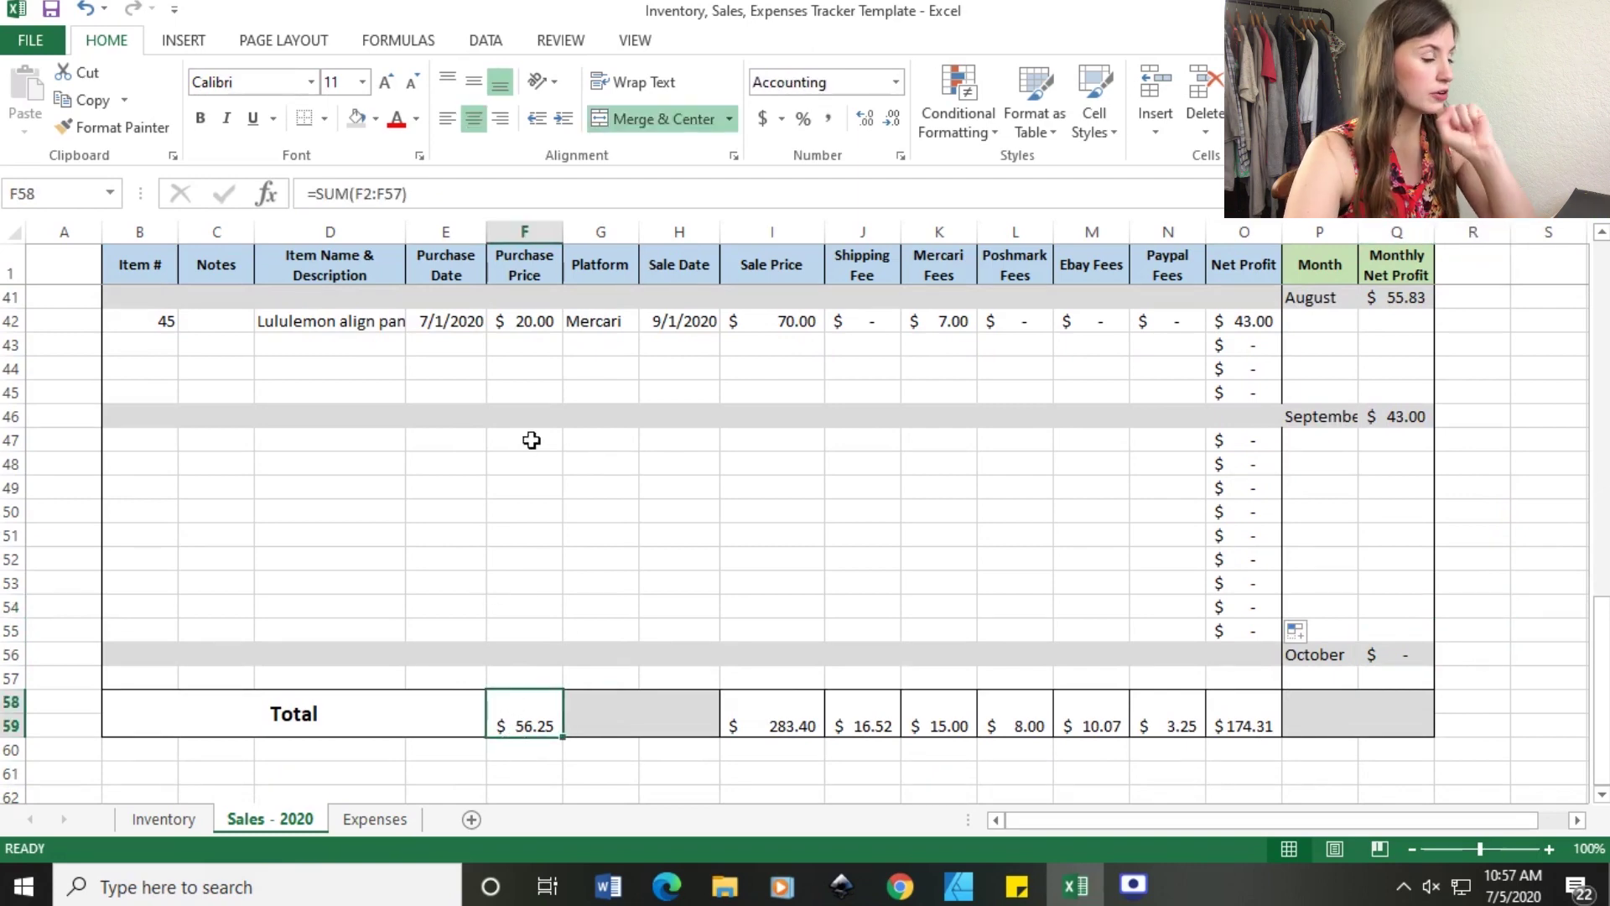
scroll(520, 478, "up", 5)
scroll(521, 478, "down", 5)
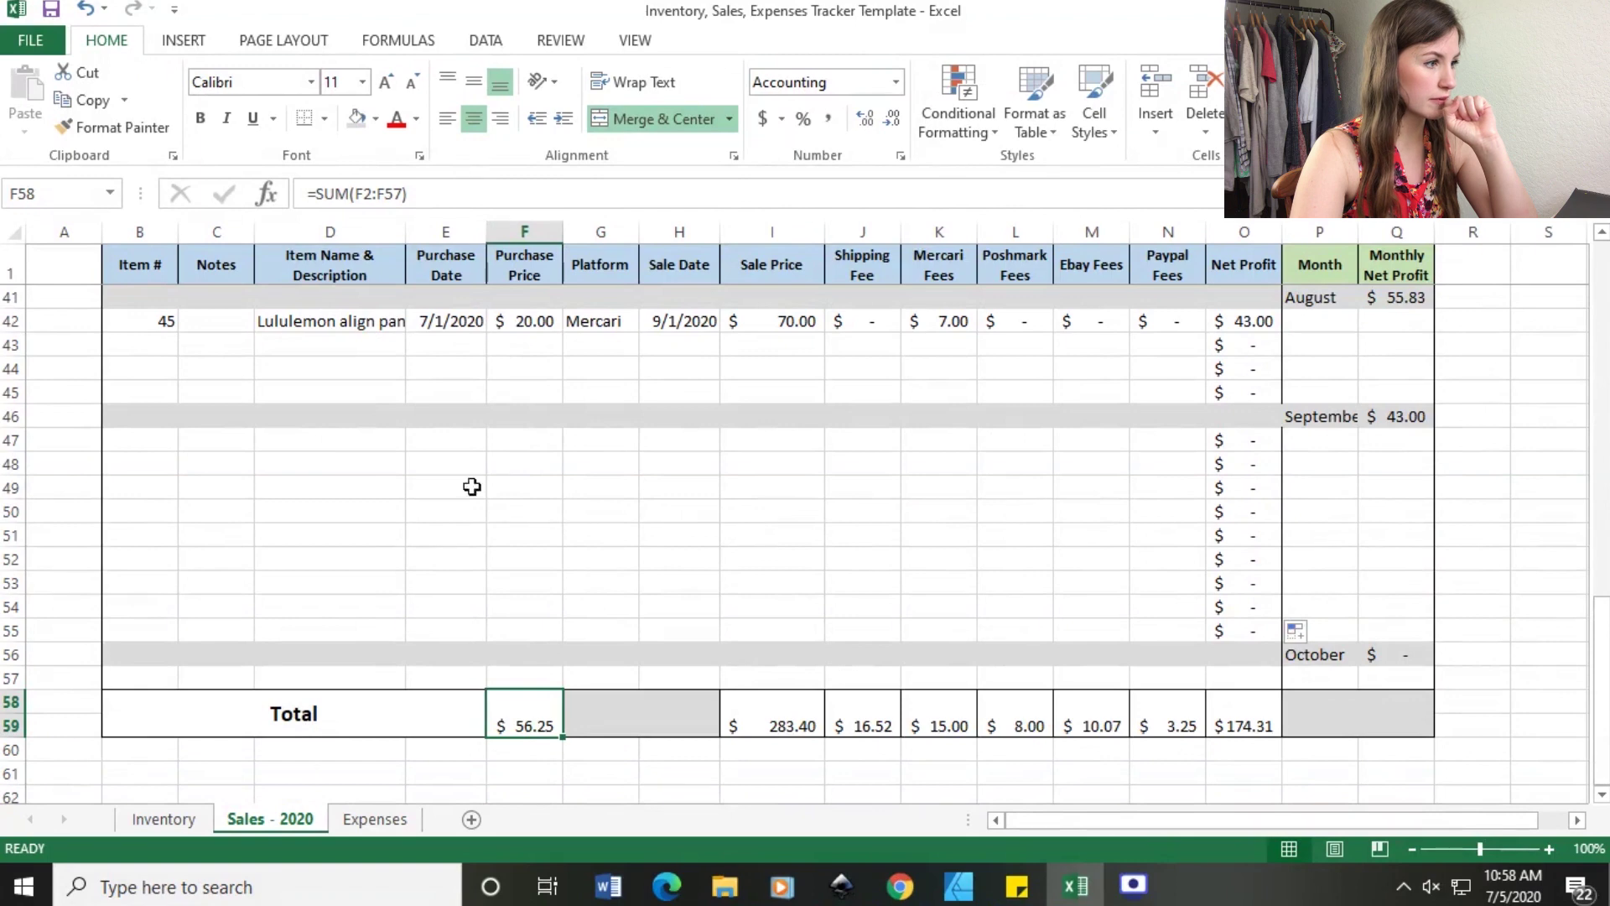
left_click(770, 713)
left_click(1017, 704)
left_click(1509, 603)
scroll(1512, 587, "up", 8)
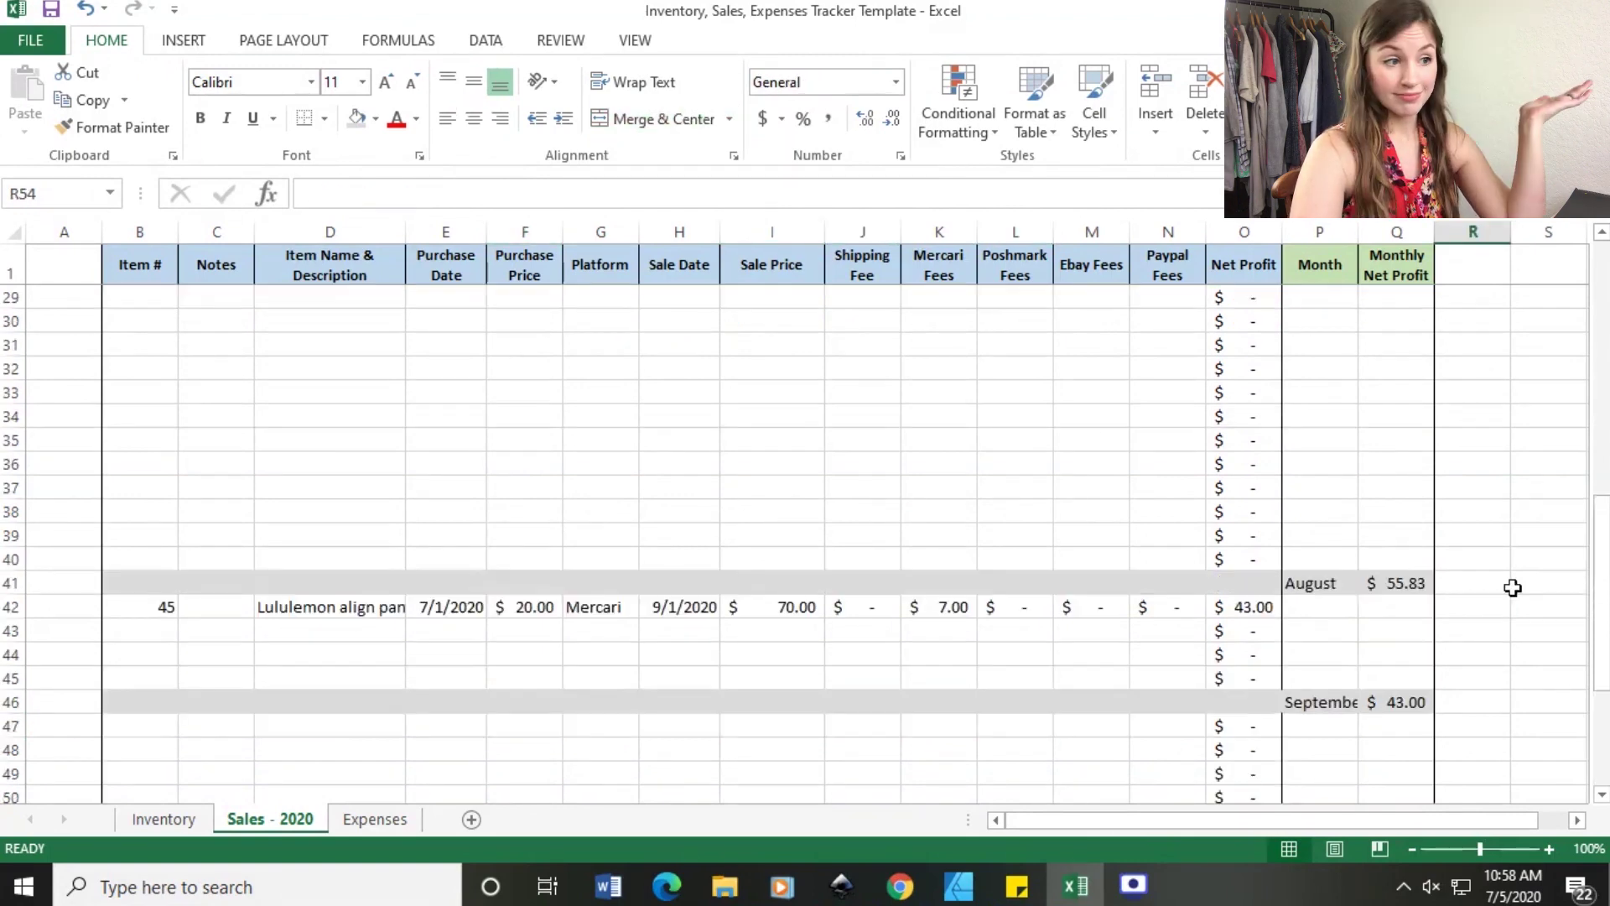
scroll(1512, 587, "up", 5)
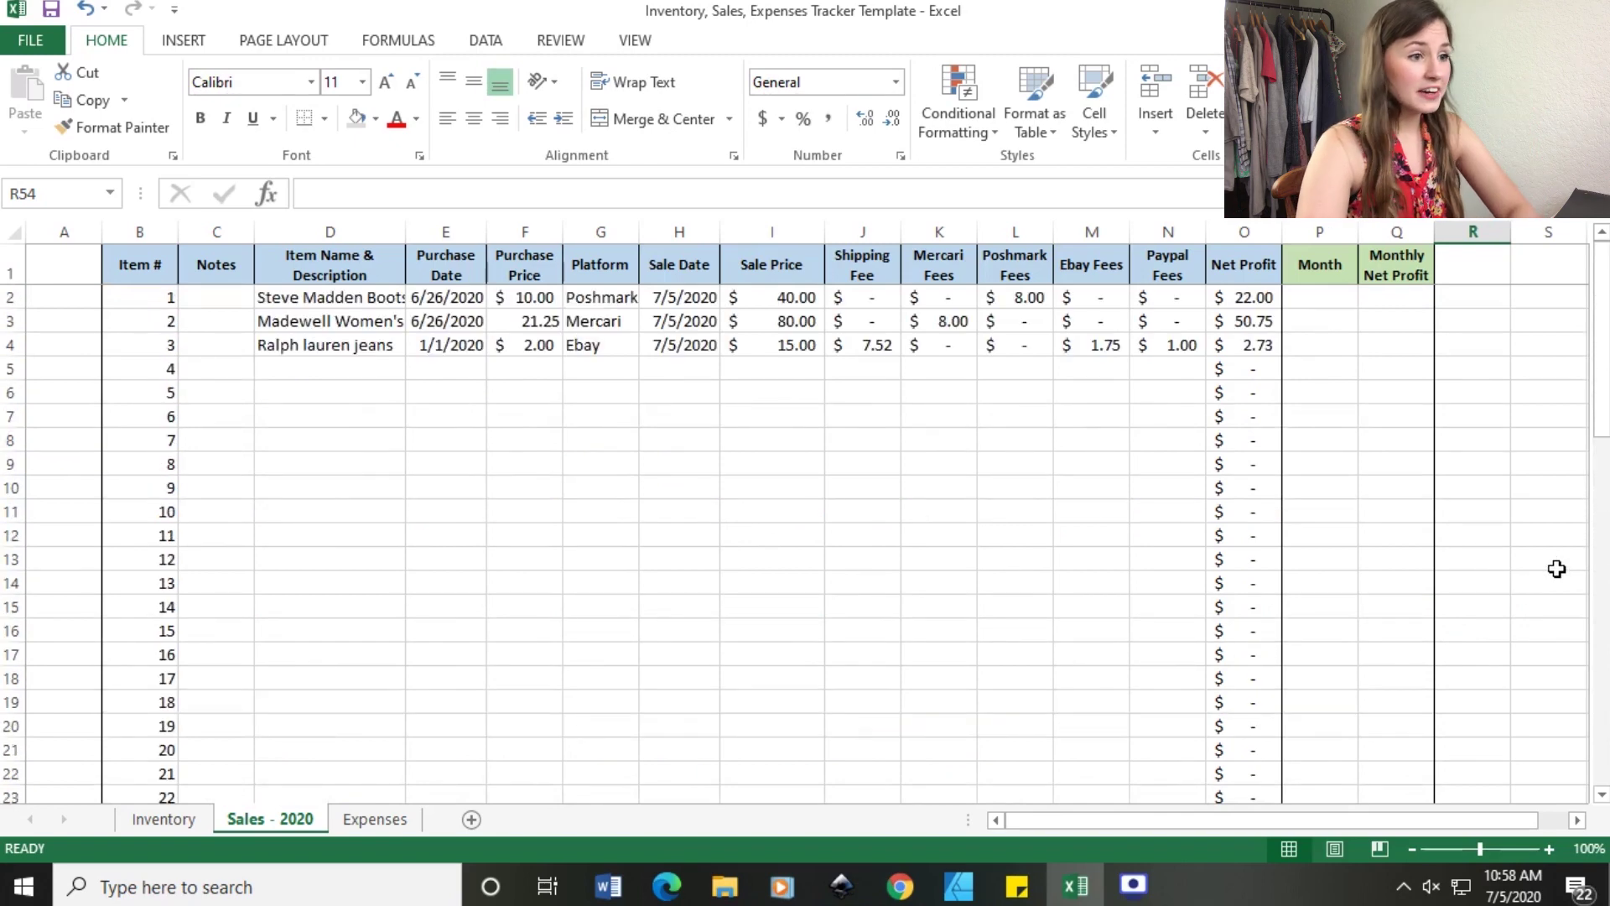
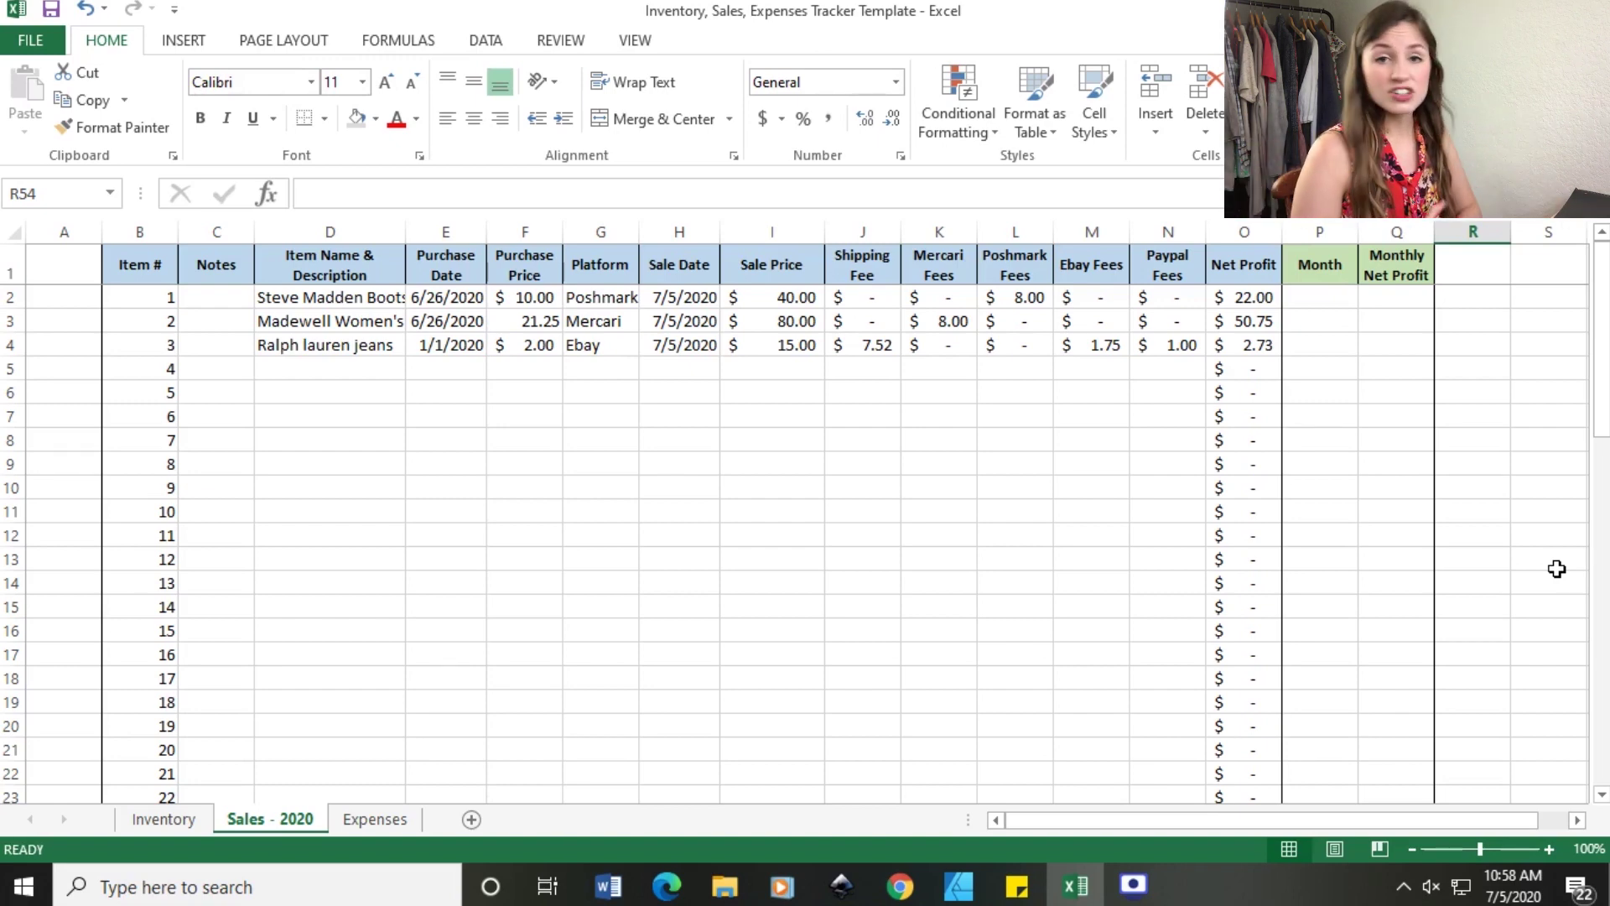
scroll(1556, 568, "down", 13)
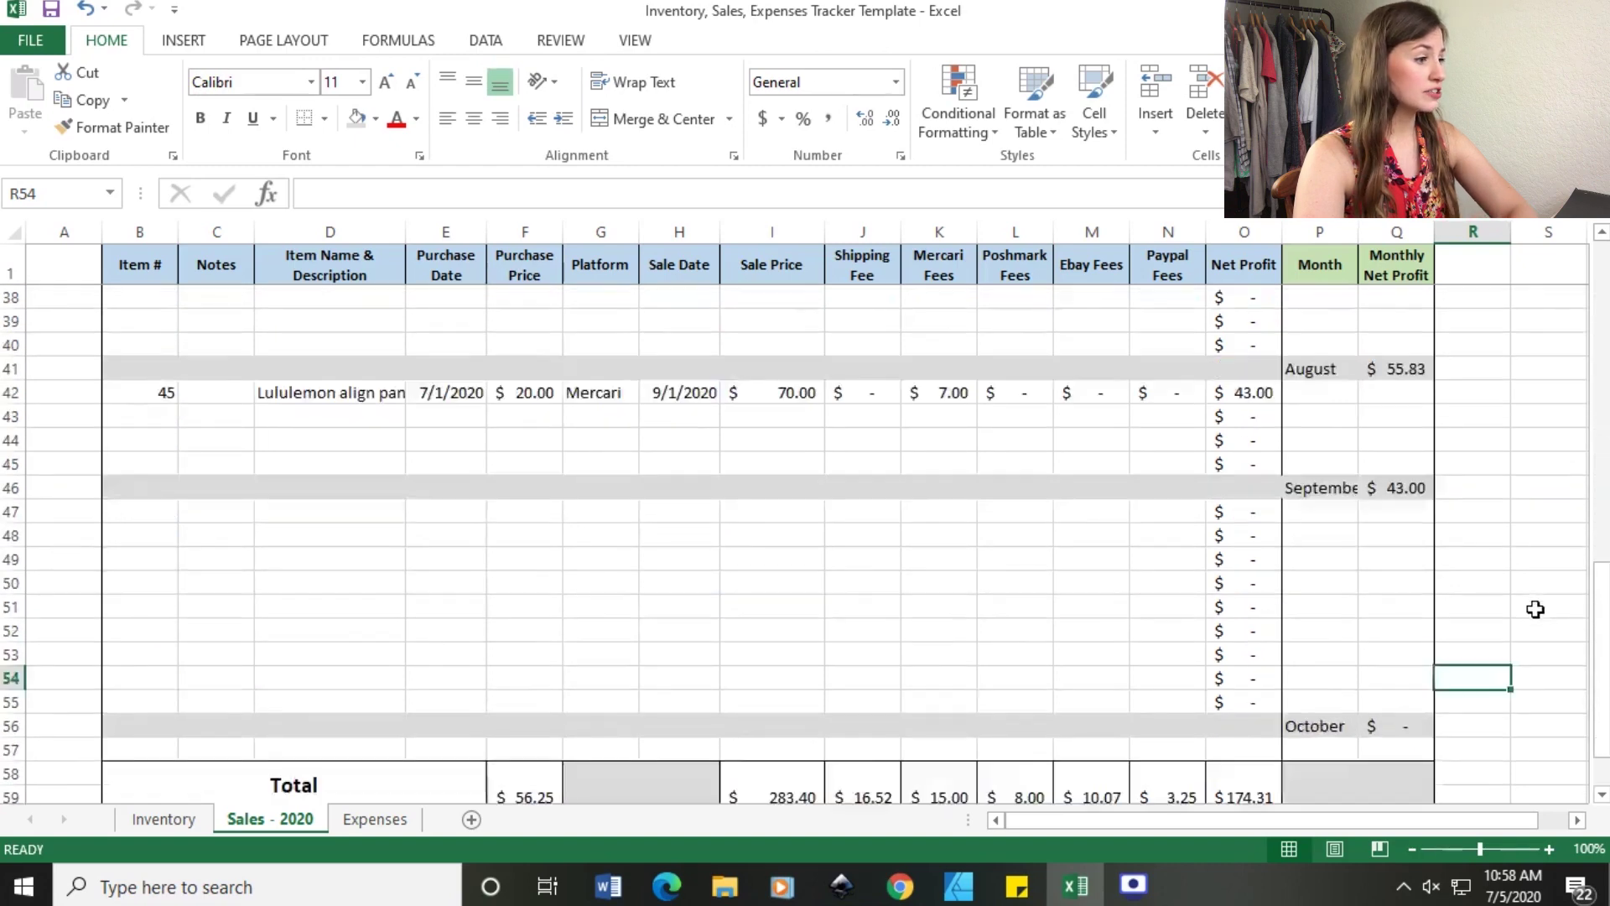
On the Inventory sheet, clear the sold Madewell Women's jeans entry in row 2 and delete the entire row.
left_click(178, 817)
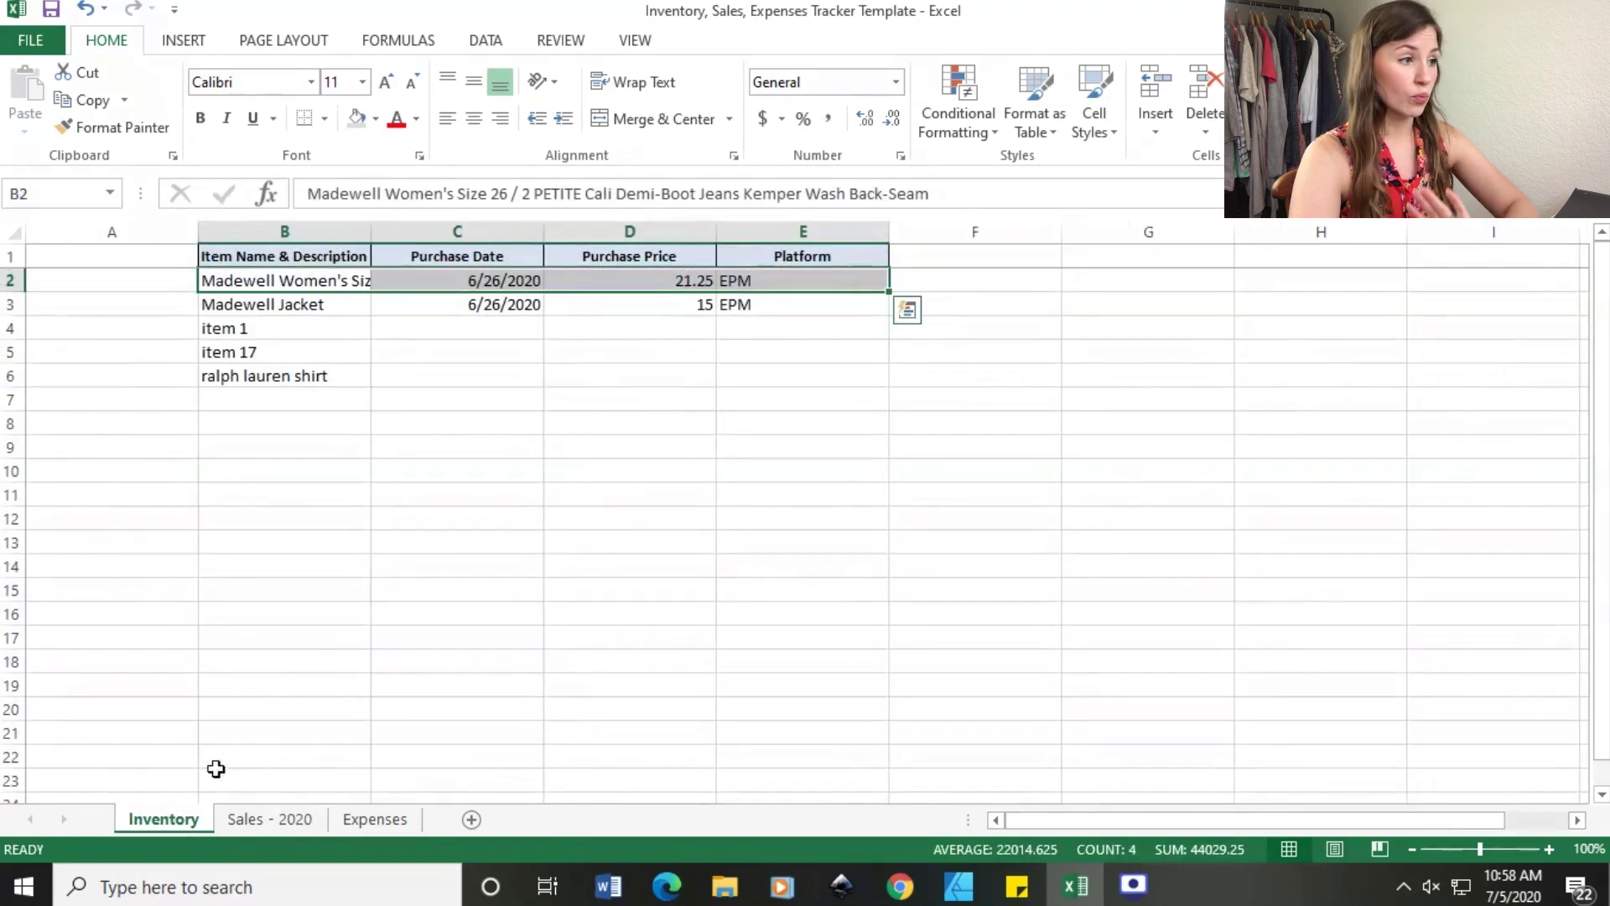
left_click(622, 446)
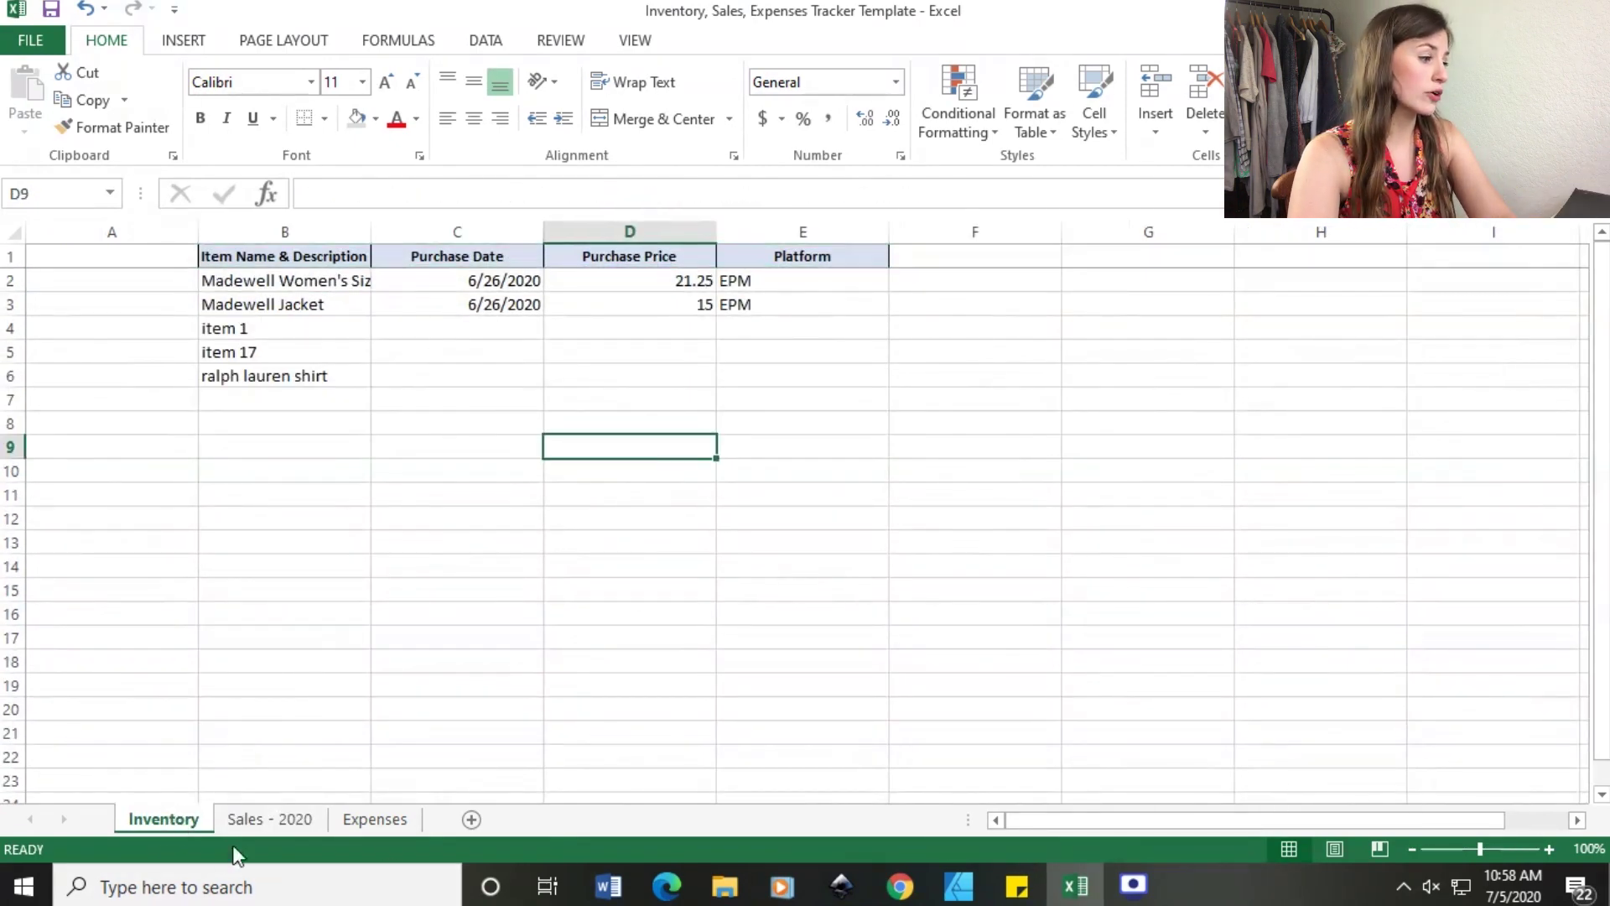
left_click_drag(302, 280, 755, 280)
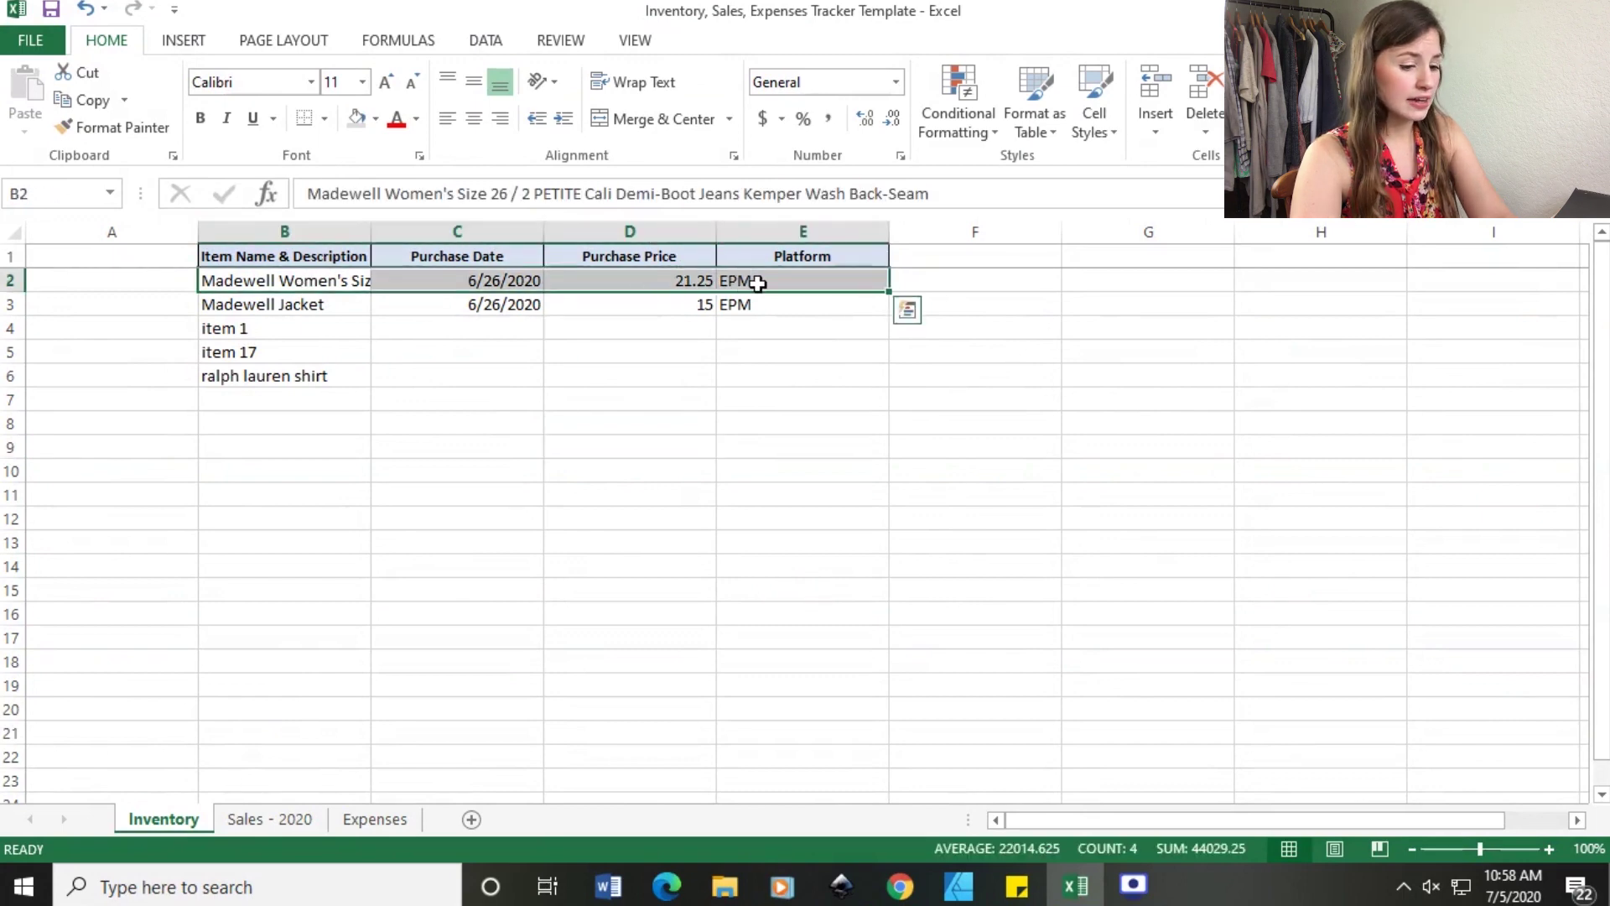
key("Delete")
right_click(419, 283)
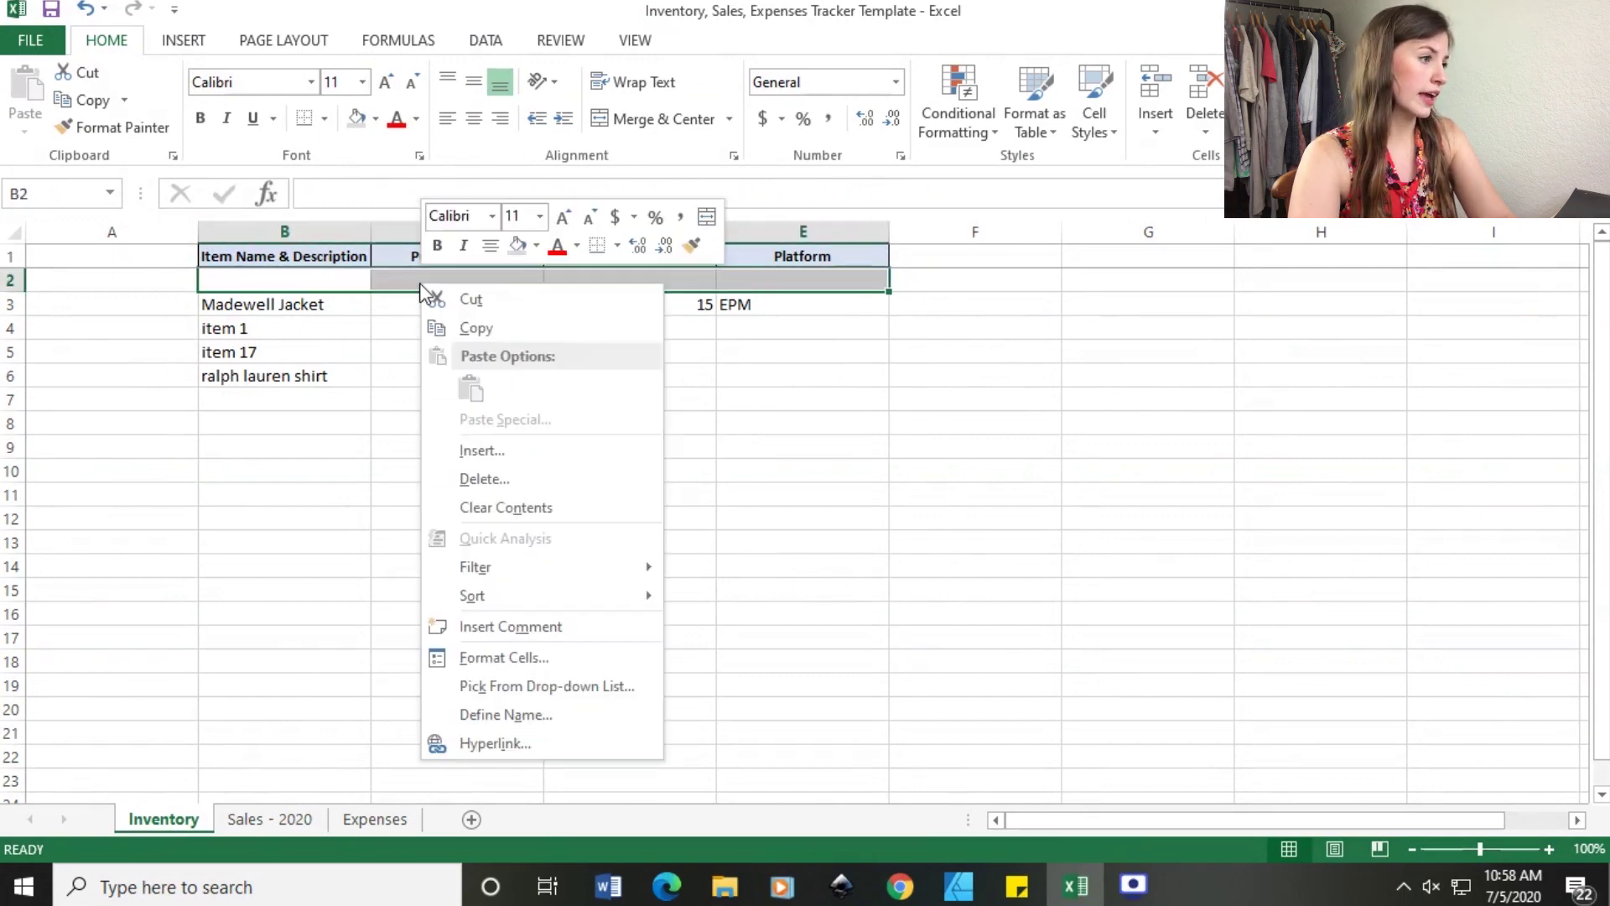
left_click(495, 478)
left_click(444, 482)
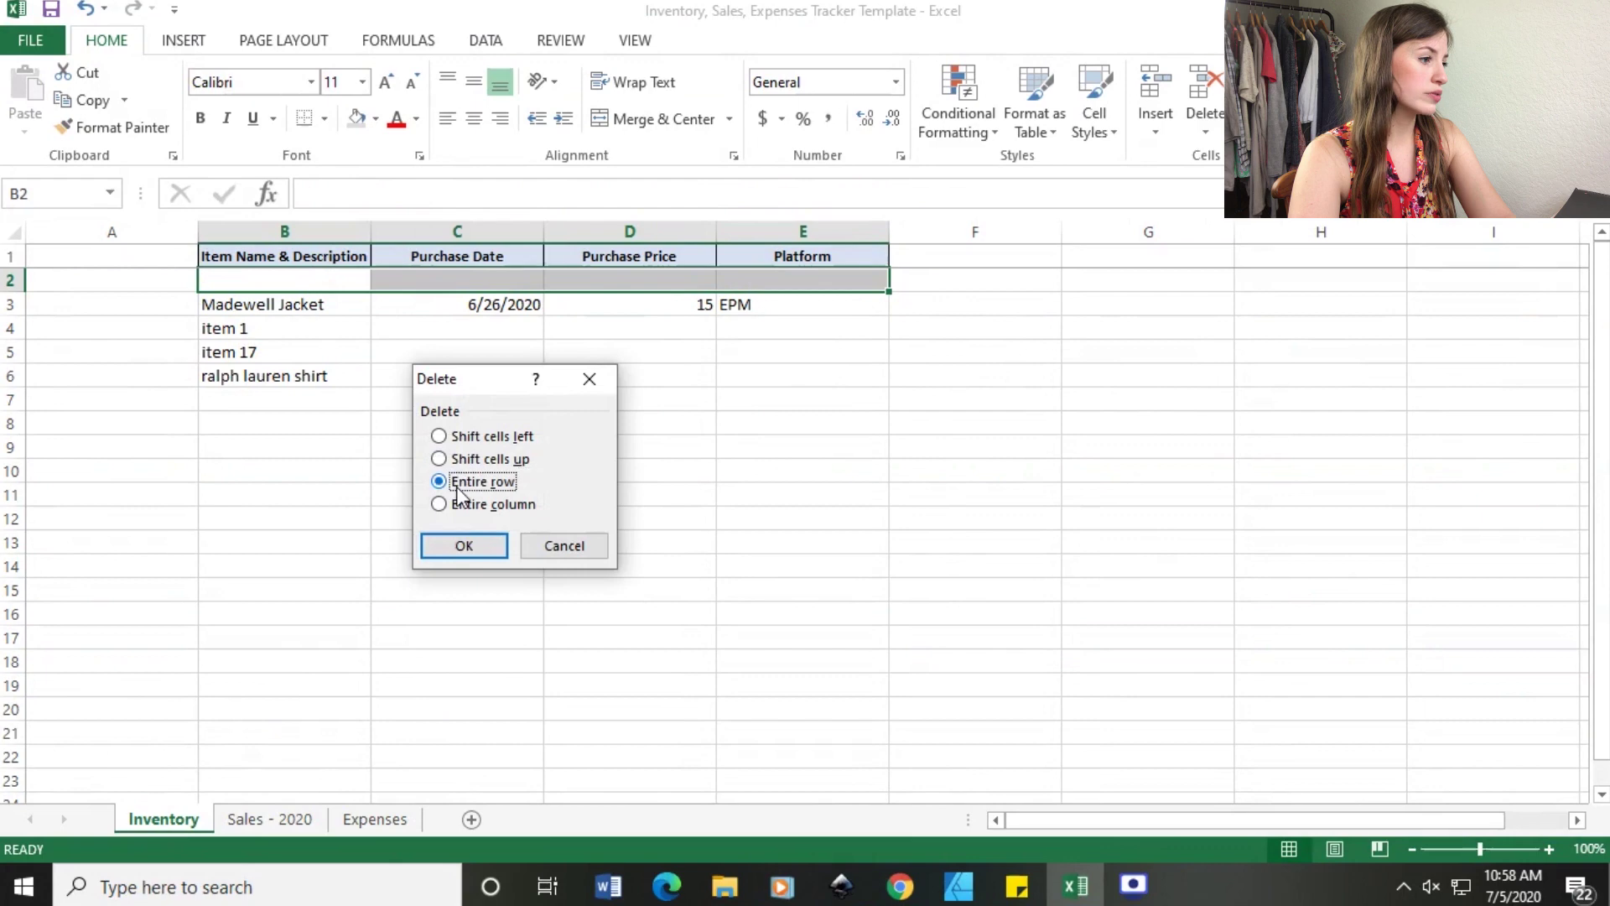
left_click(463, 545)
left_click_drag(148, 280, 964, 457)
left_click(878, 635)
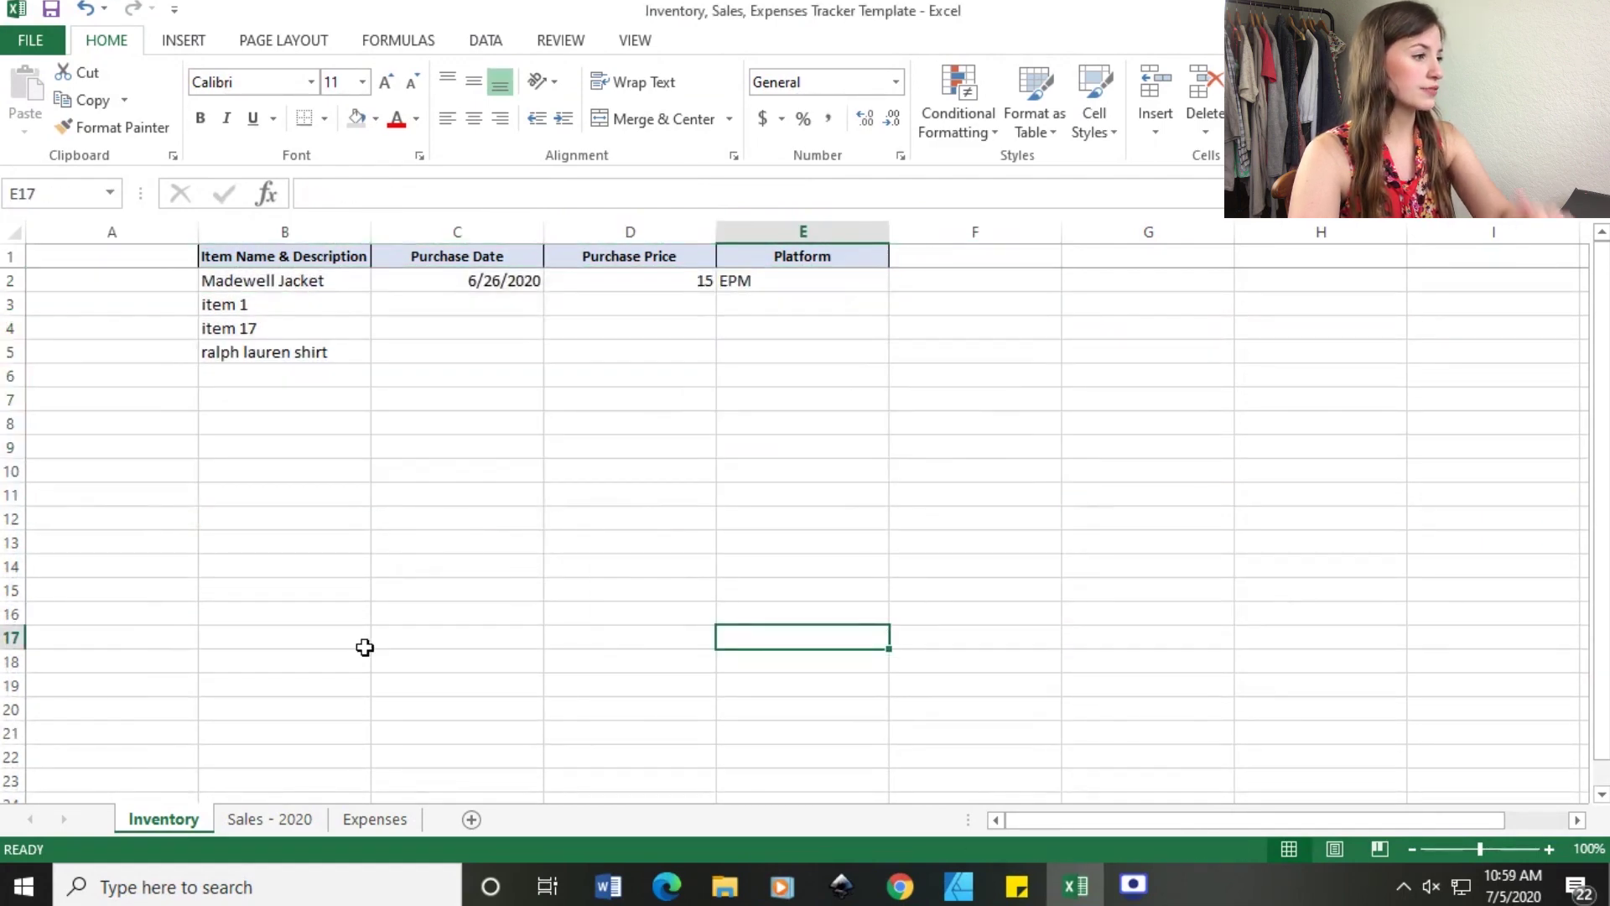
Return to the Sales - 2020 sheet and review the sold items and monthly summary rows from July onward.
left_click(284, 827)
scroll(374, 671, "up", 13)
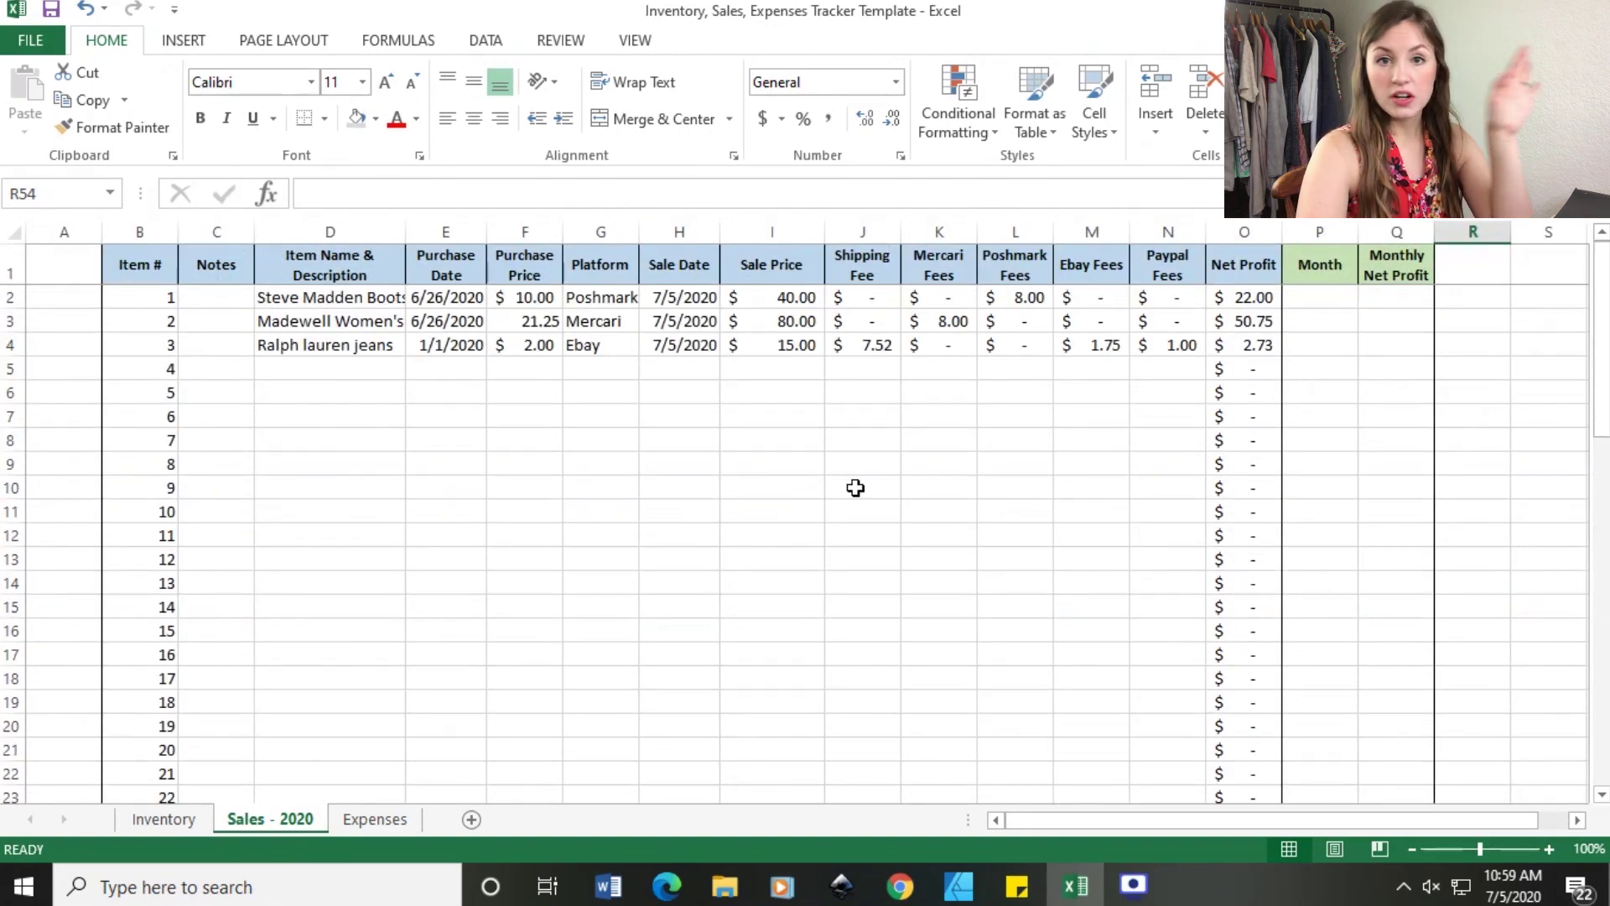
scroll(873, 478, "down", 3)
scroll(912, 468, "up", 3)
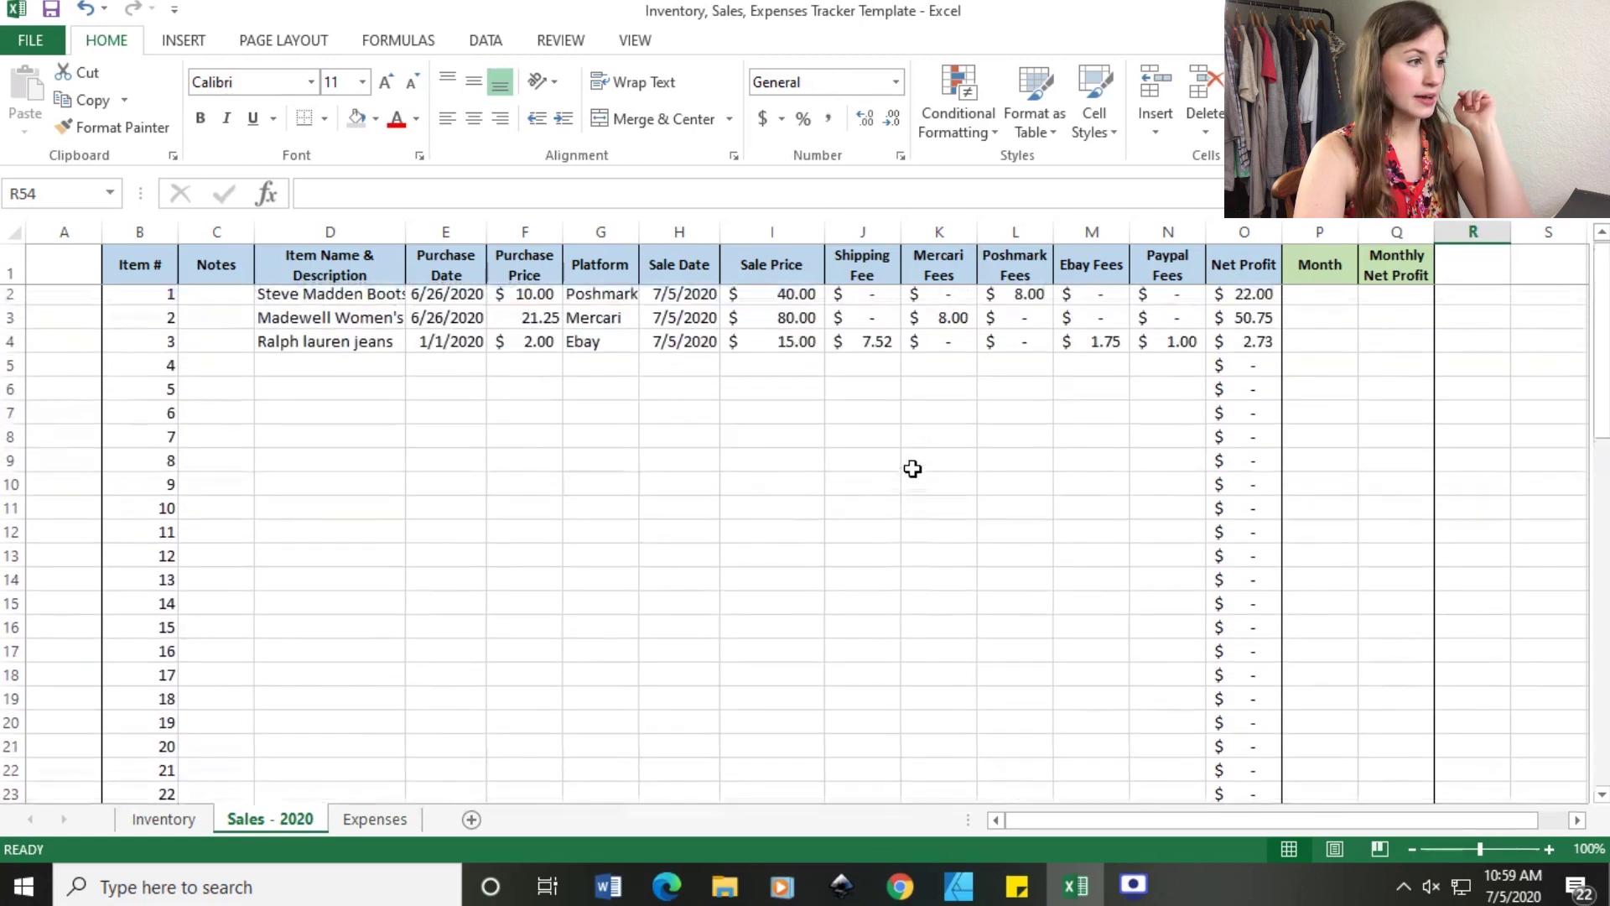
scroll(883, 478, "down", 1)
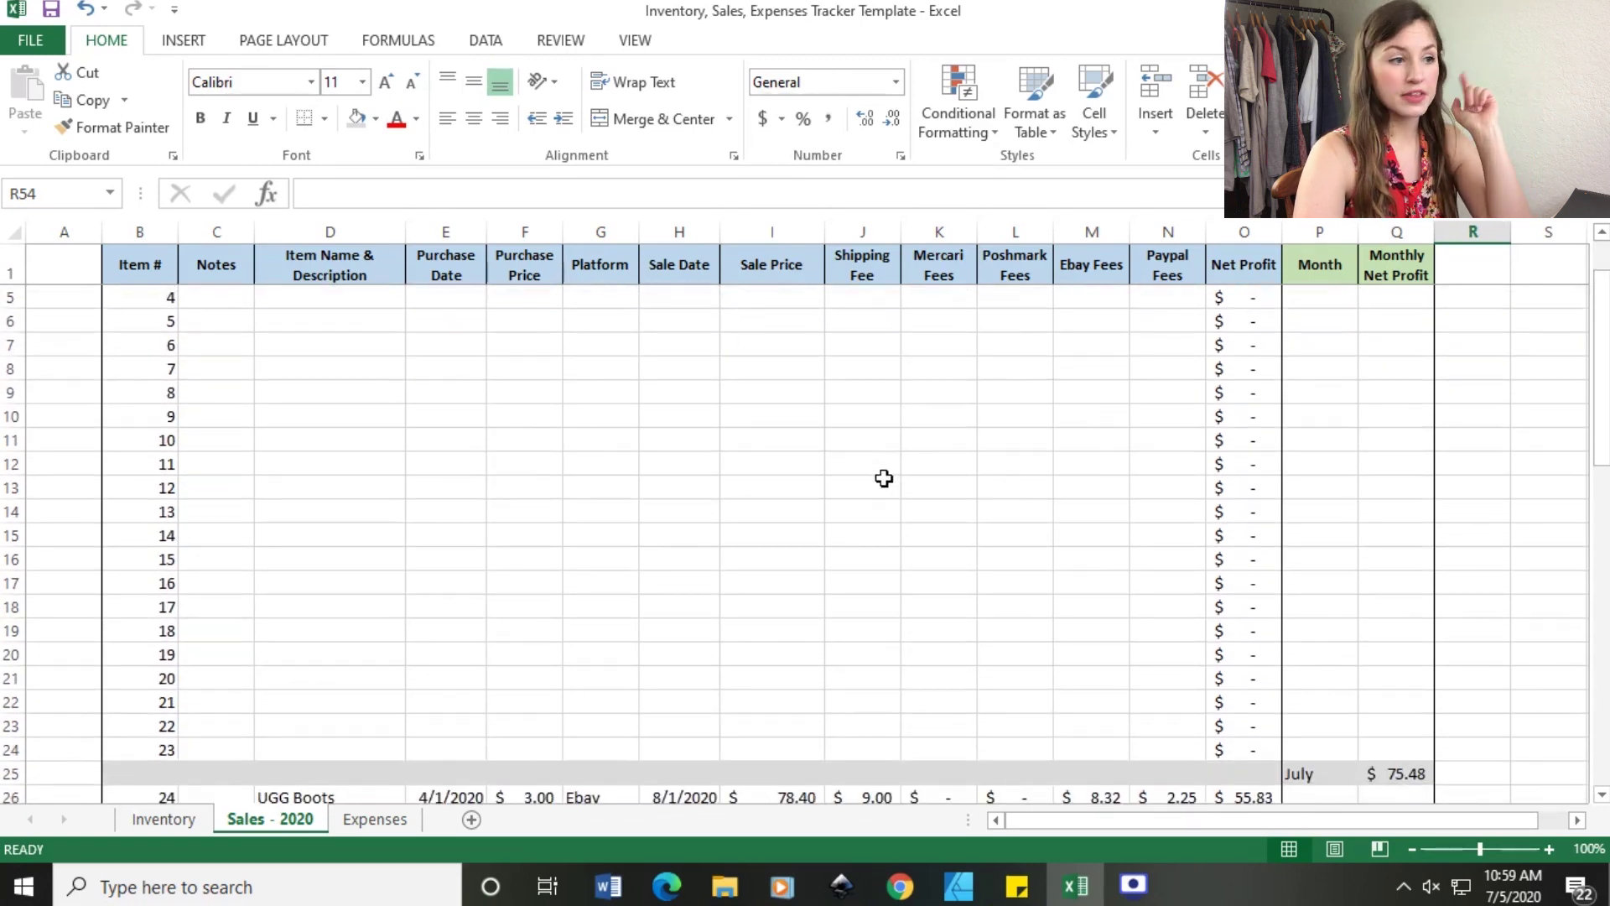
scroll(884, 478, "down", 3)
scroll(884, 478, "down", 4)
scroll(880, 482, "up", 8)
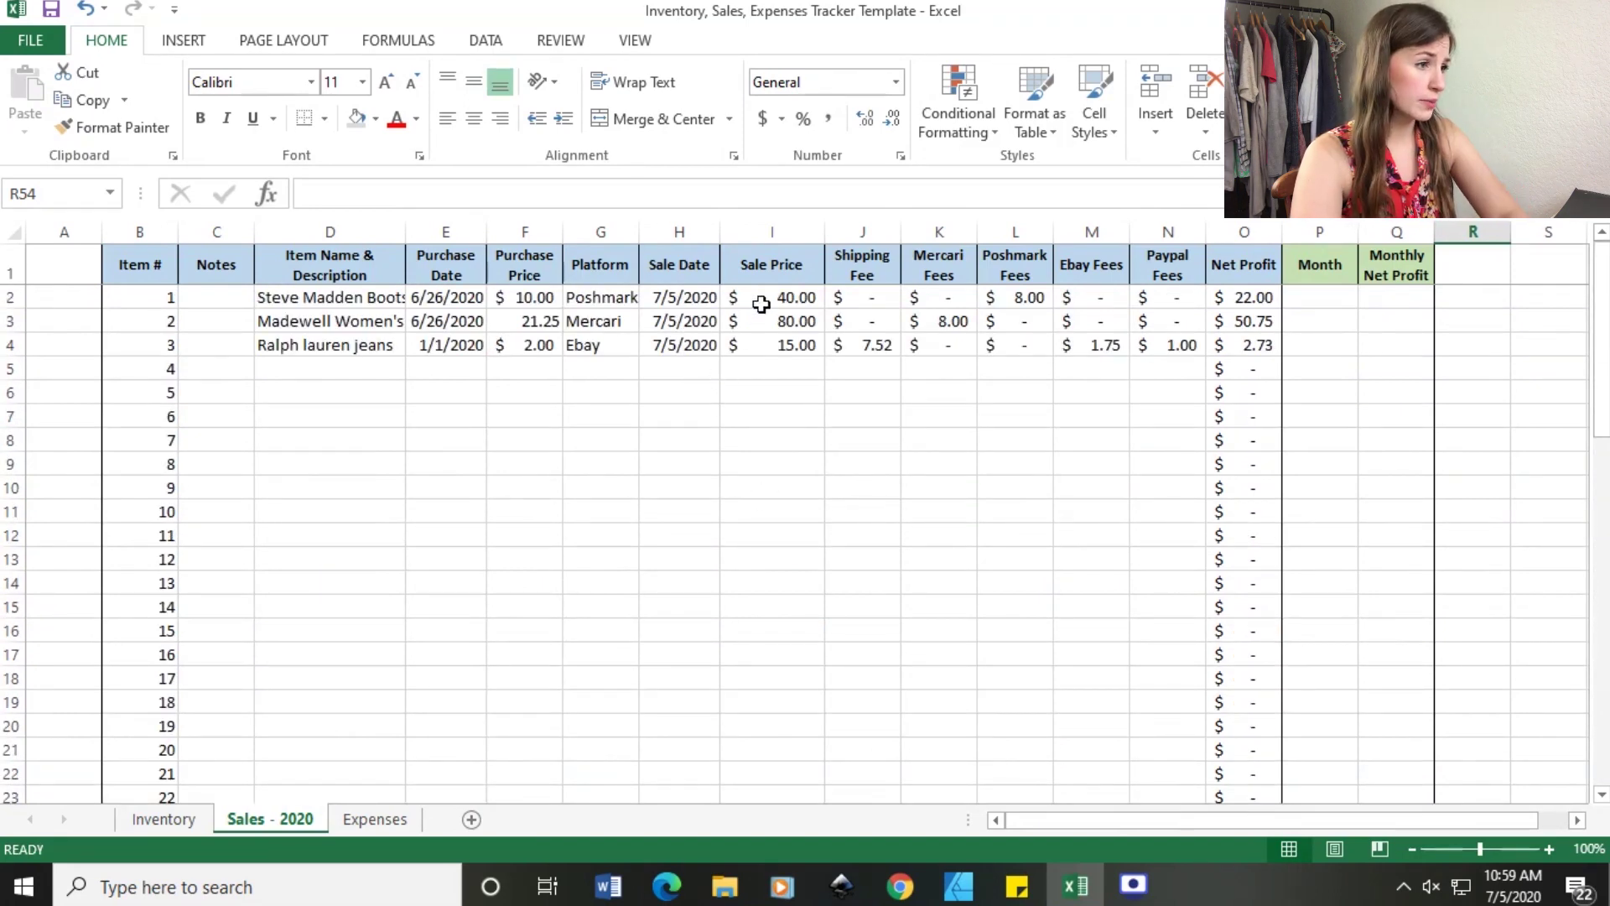
Select July's sale prices from I2 down to read their sum.
left_click(808, 296)
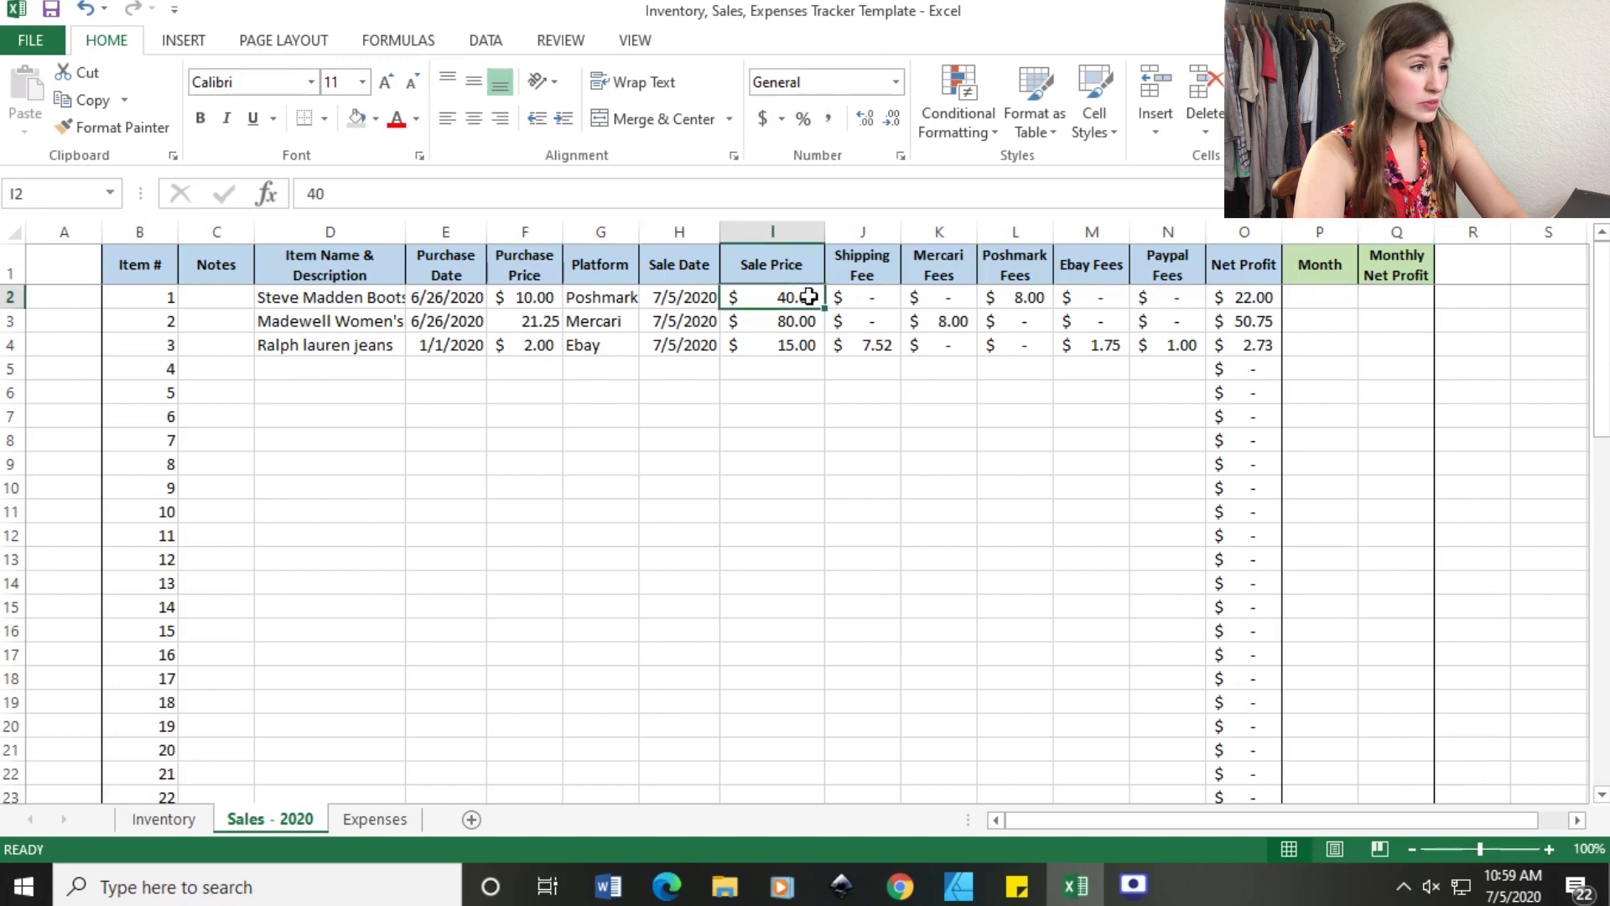
left_click_drag(808, 296, 818, 727)
scroll(843, 600, "up", 2)
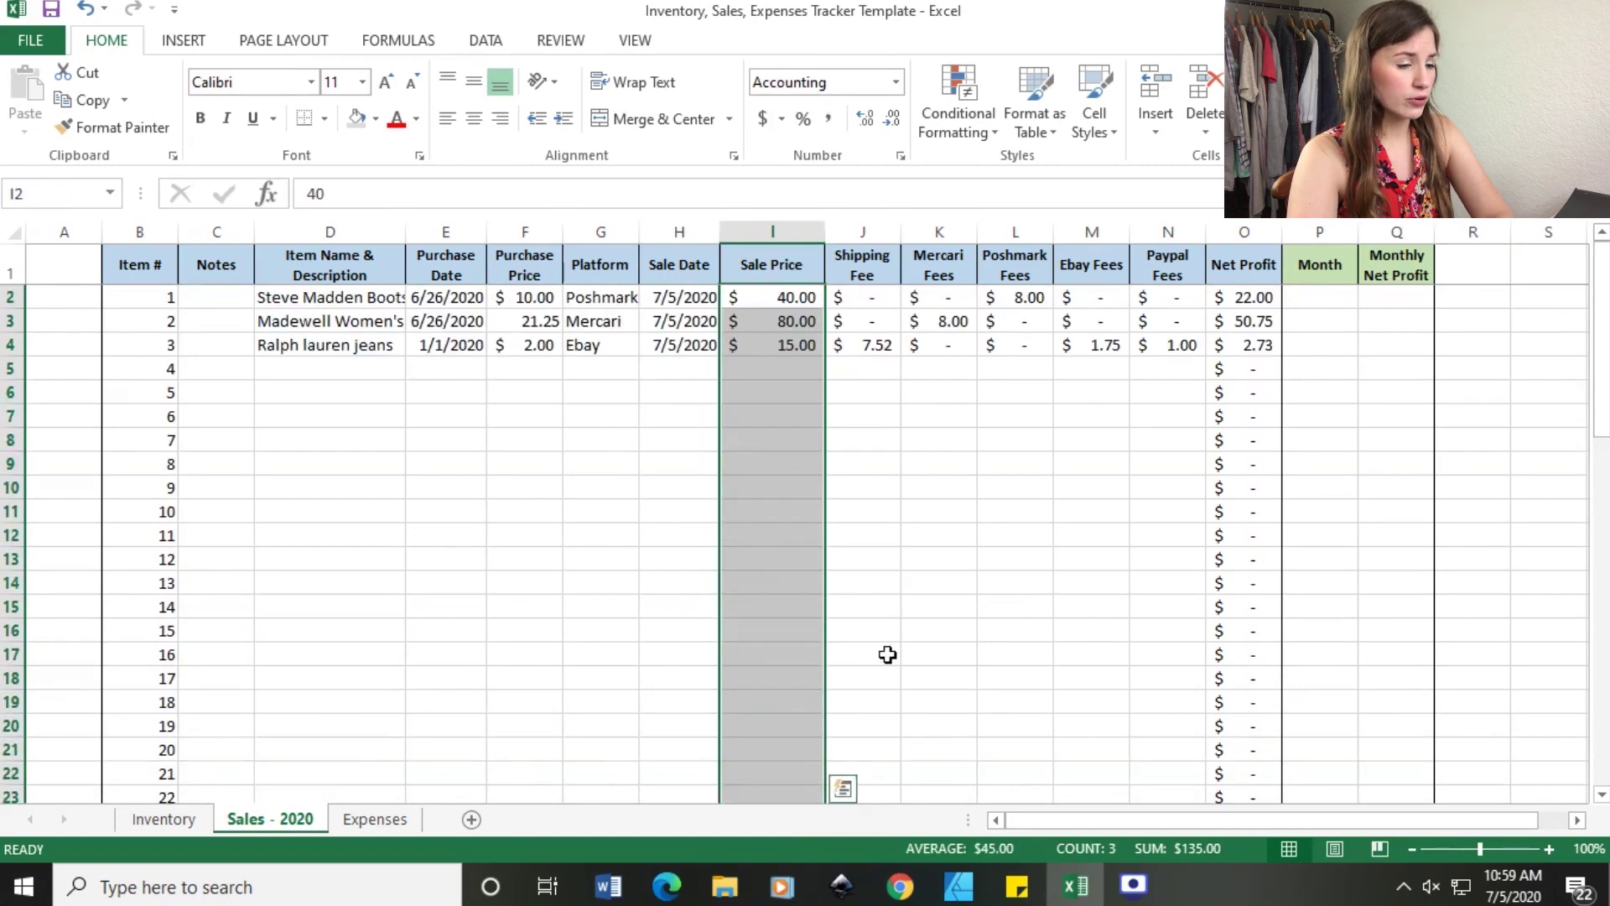
scroll(880, 645, "down", 2)
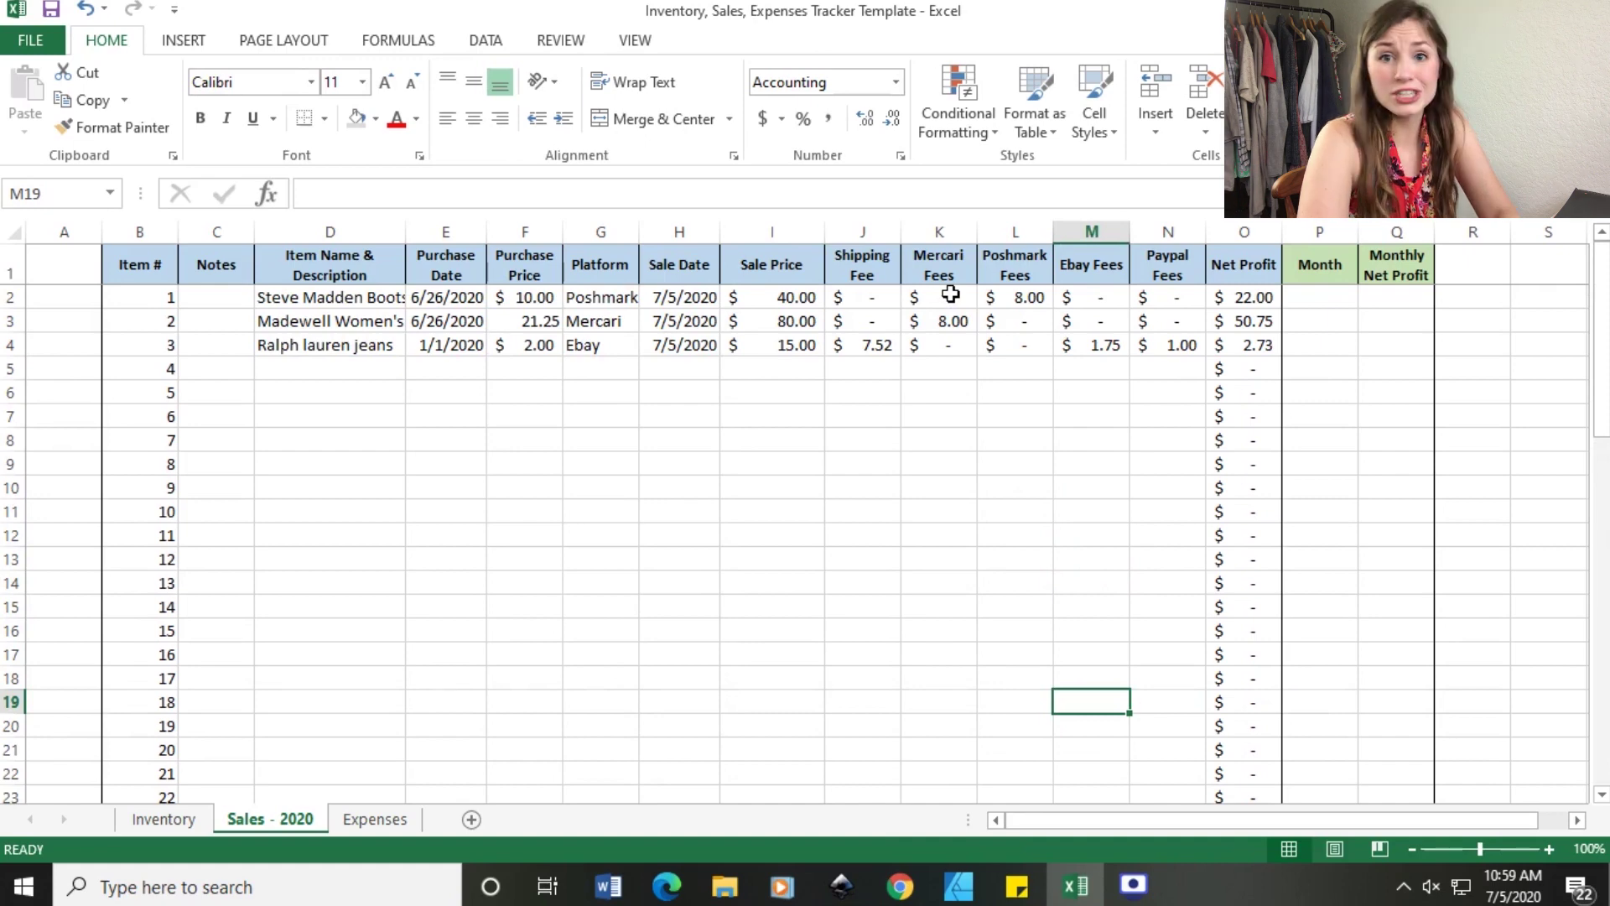
Select July's Mercari fees in K2:K24 to read their sum.
left_click_drag(943, 300, 928, 635)
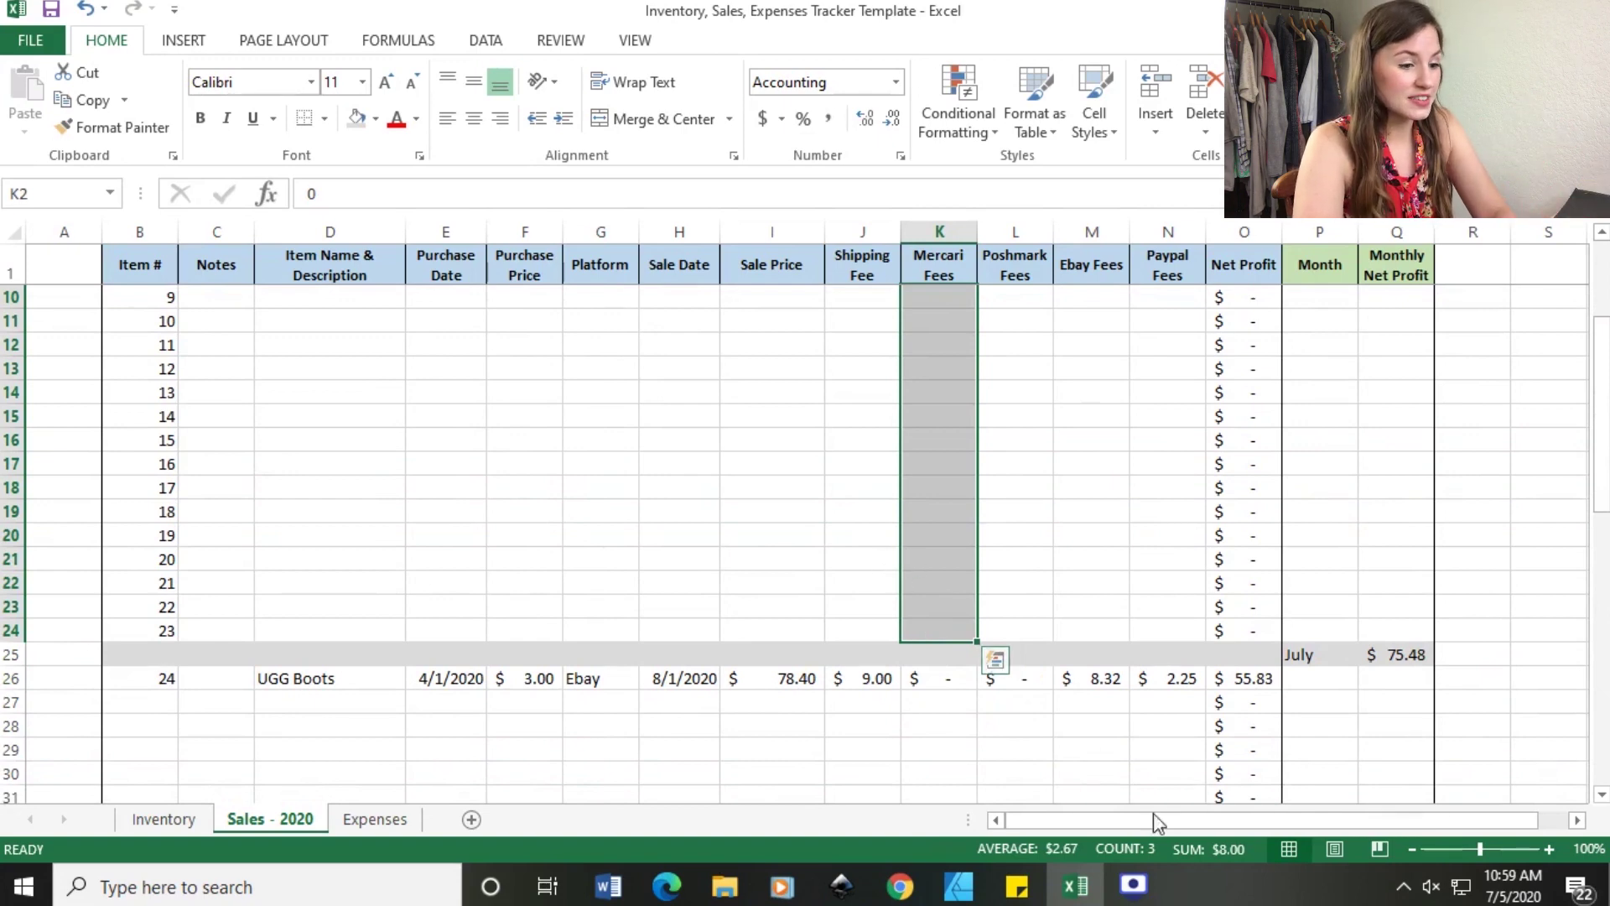
scroll(1111, 596, "up", 3)
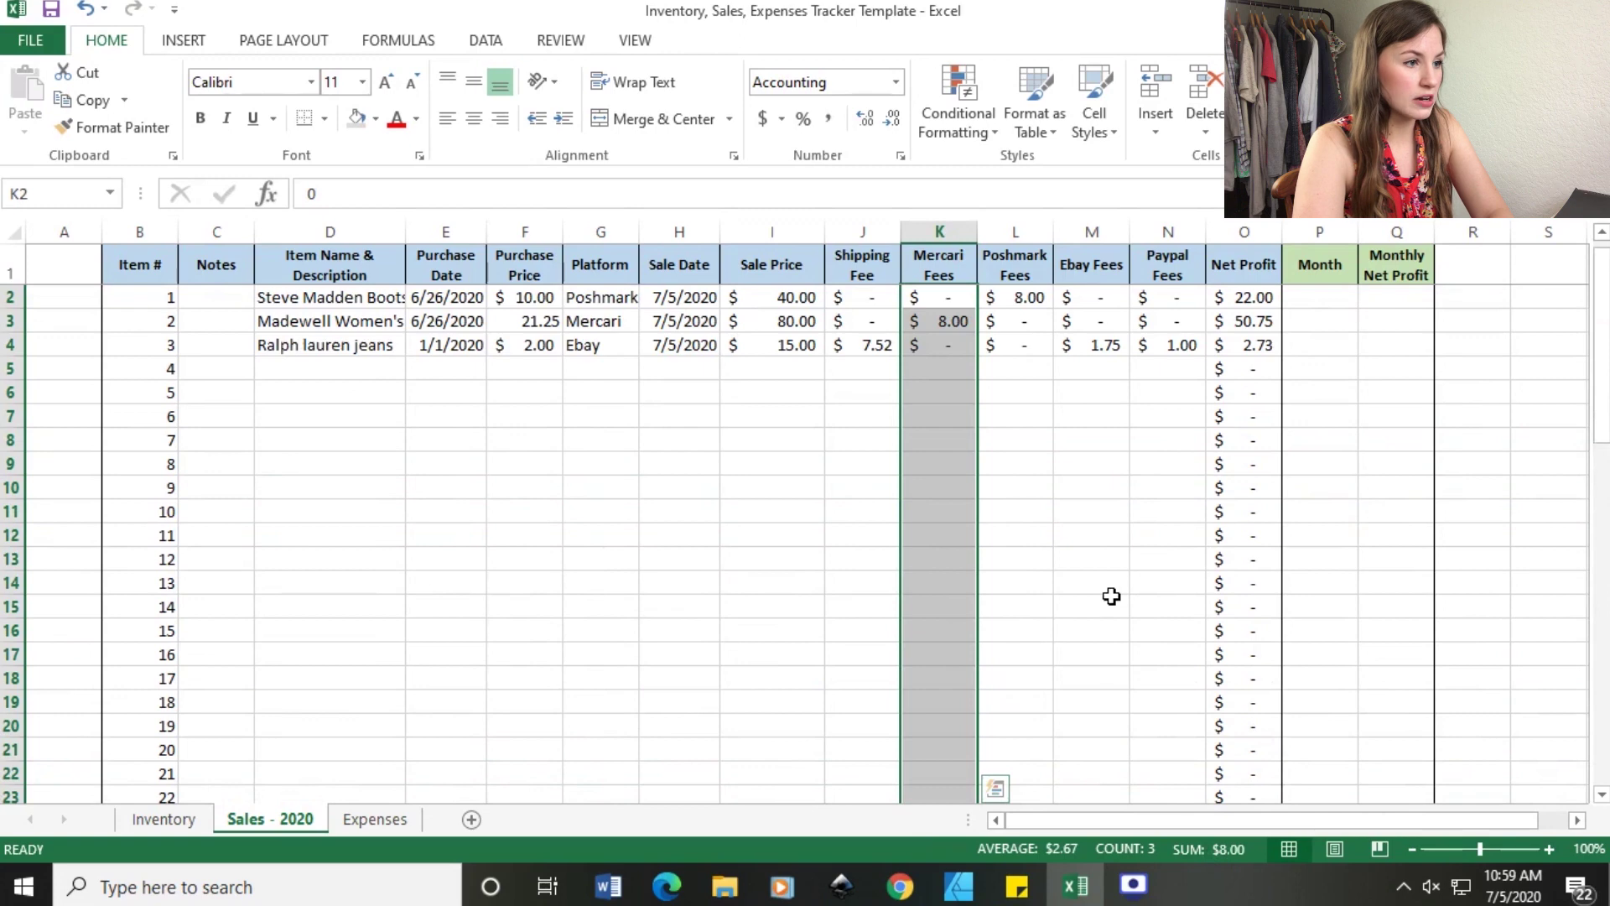
left_click(1102, 601)
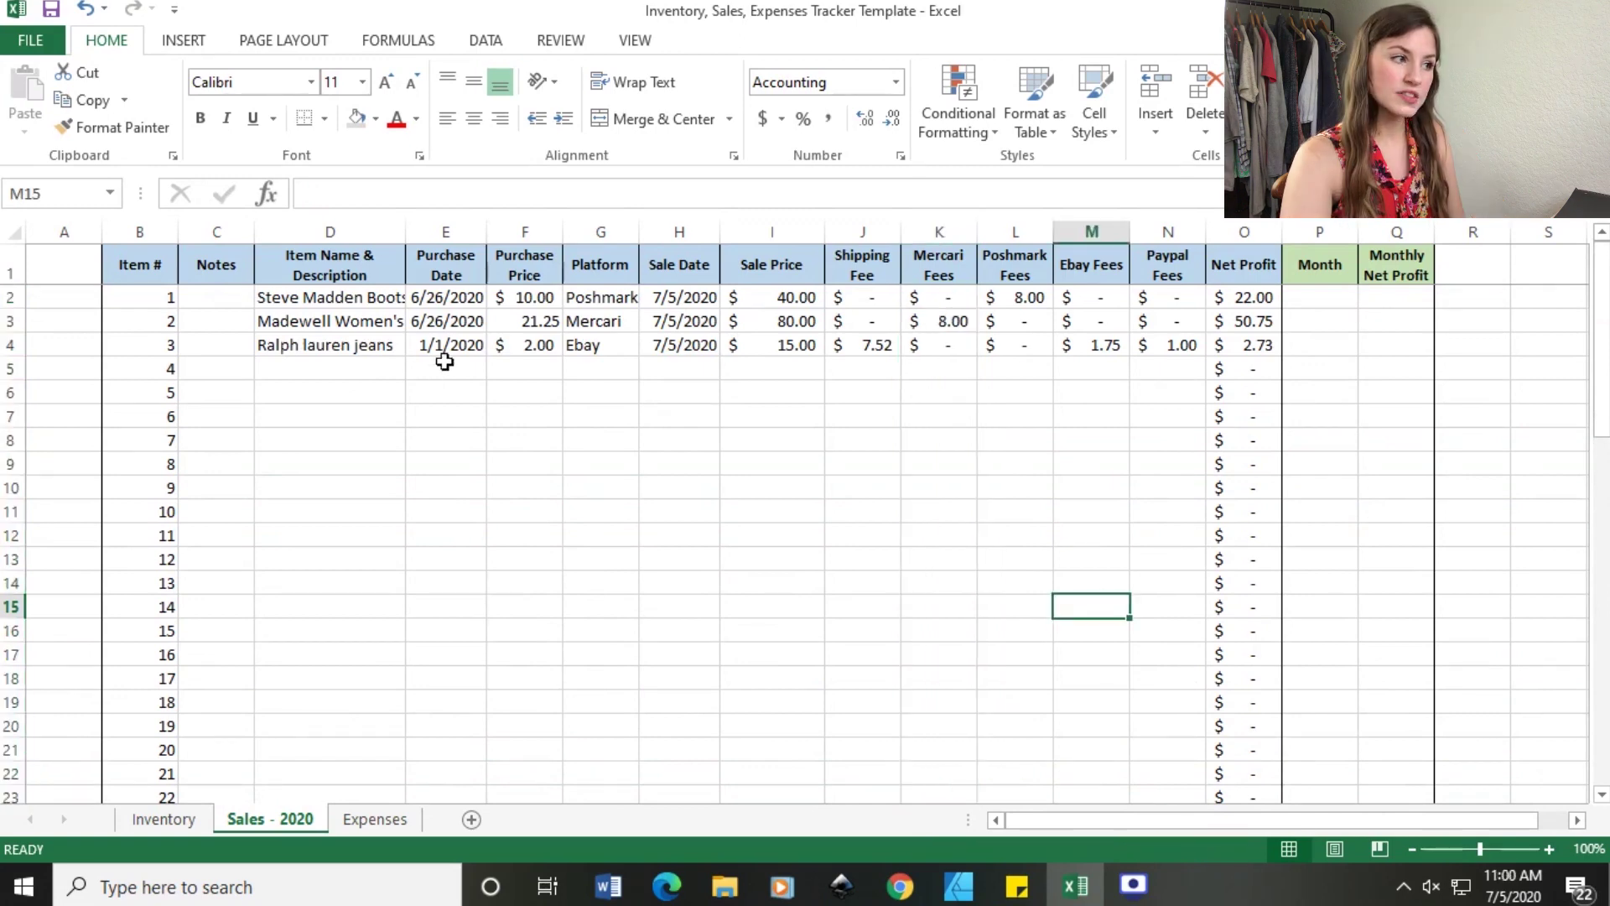
Check the purchase date and purchase price of the sold Steve Madden boots in row 2.
left_click(430, 295)
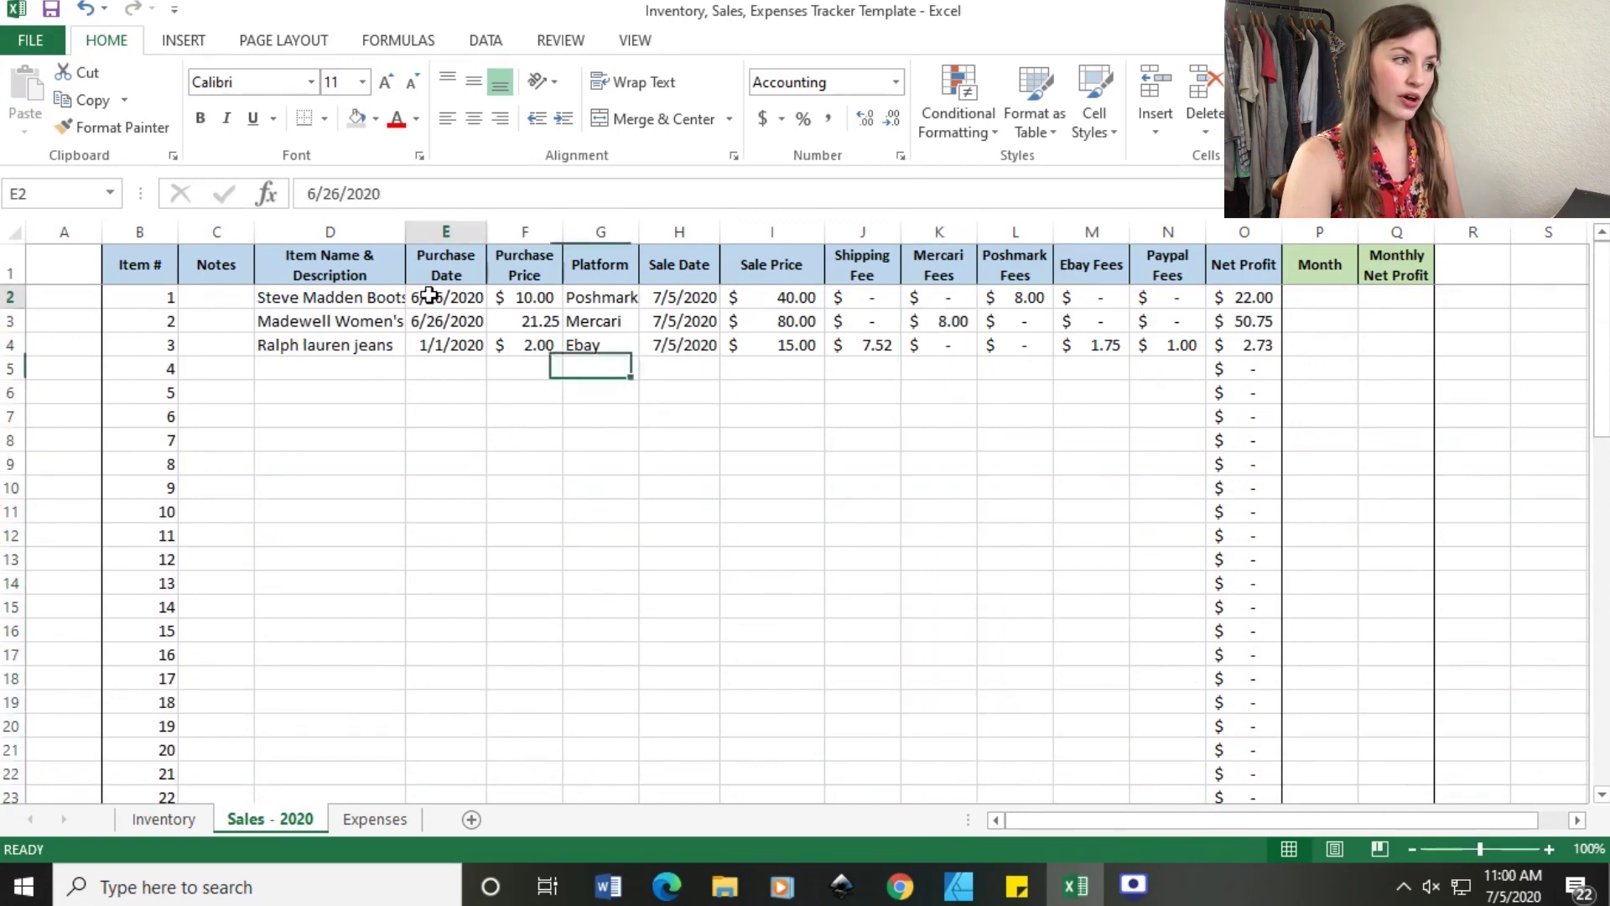
left_click(521, 302)
left_click(449, 299)
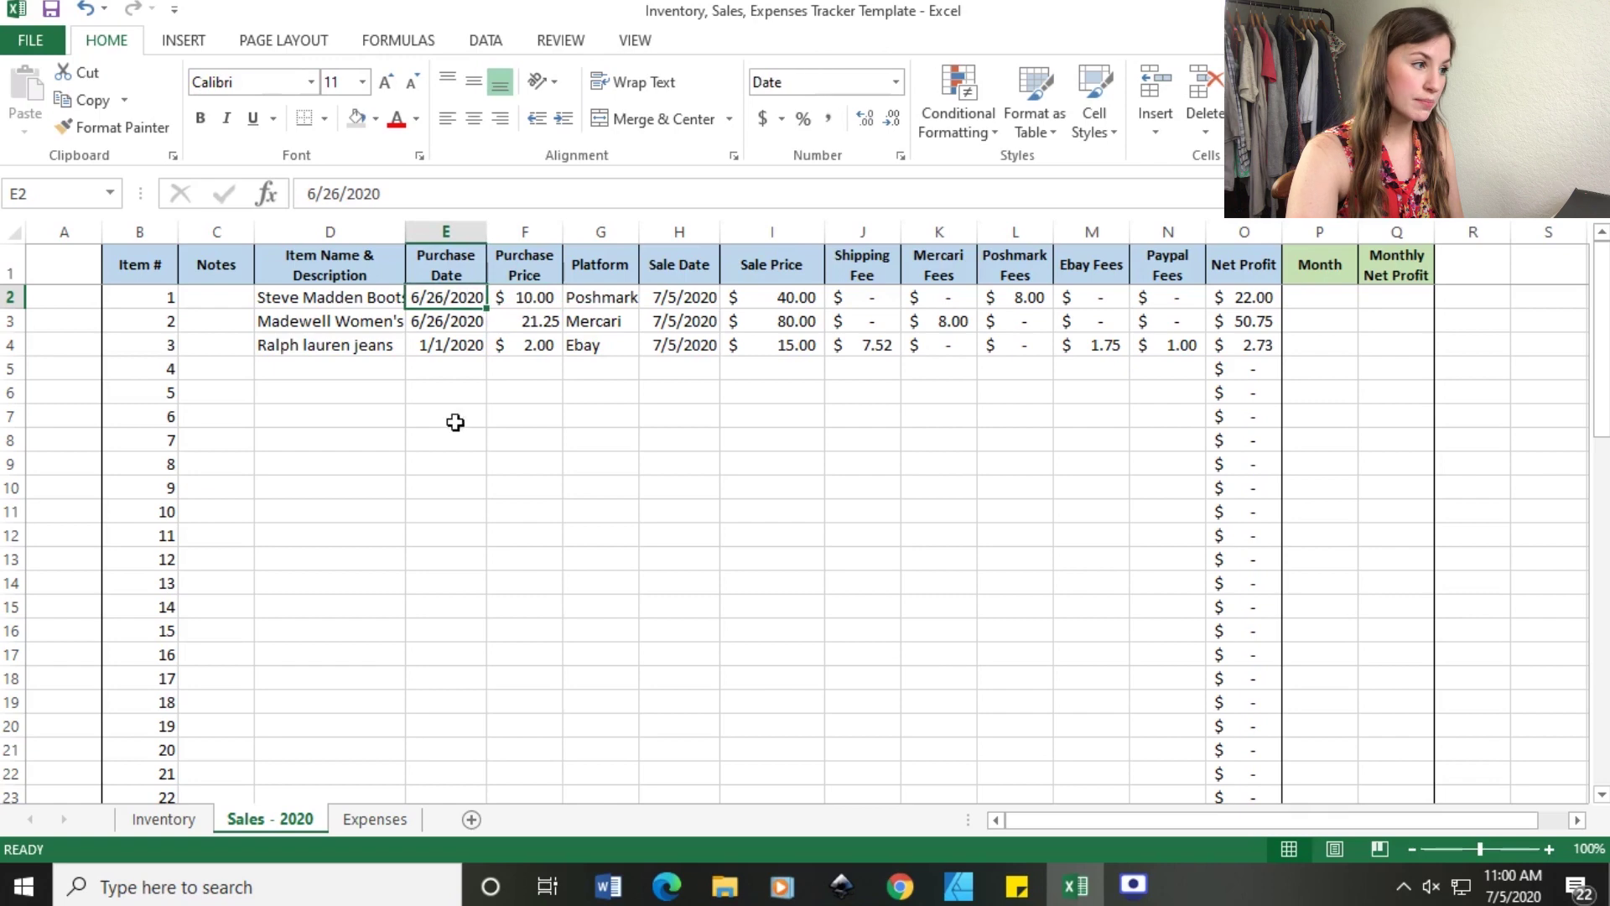
On the Expenses sheet, enter 6/26/2020 as the date of the first expense in row 2.
left_click(378, 818)
scroll(548, 747, "down", 2)
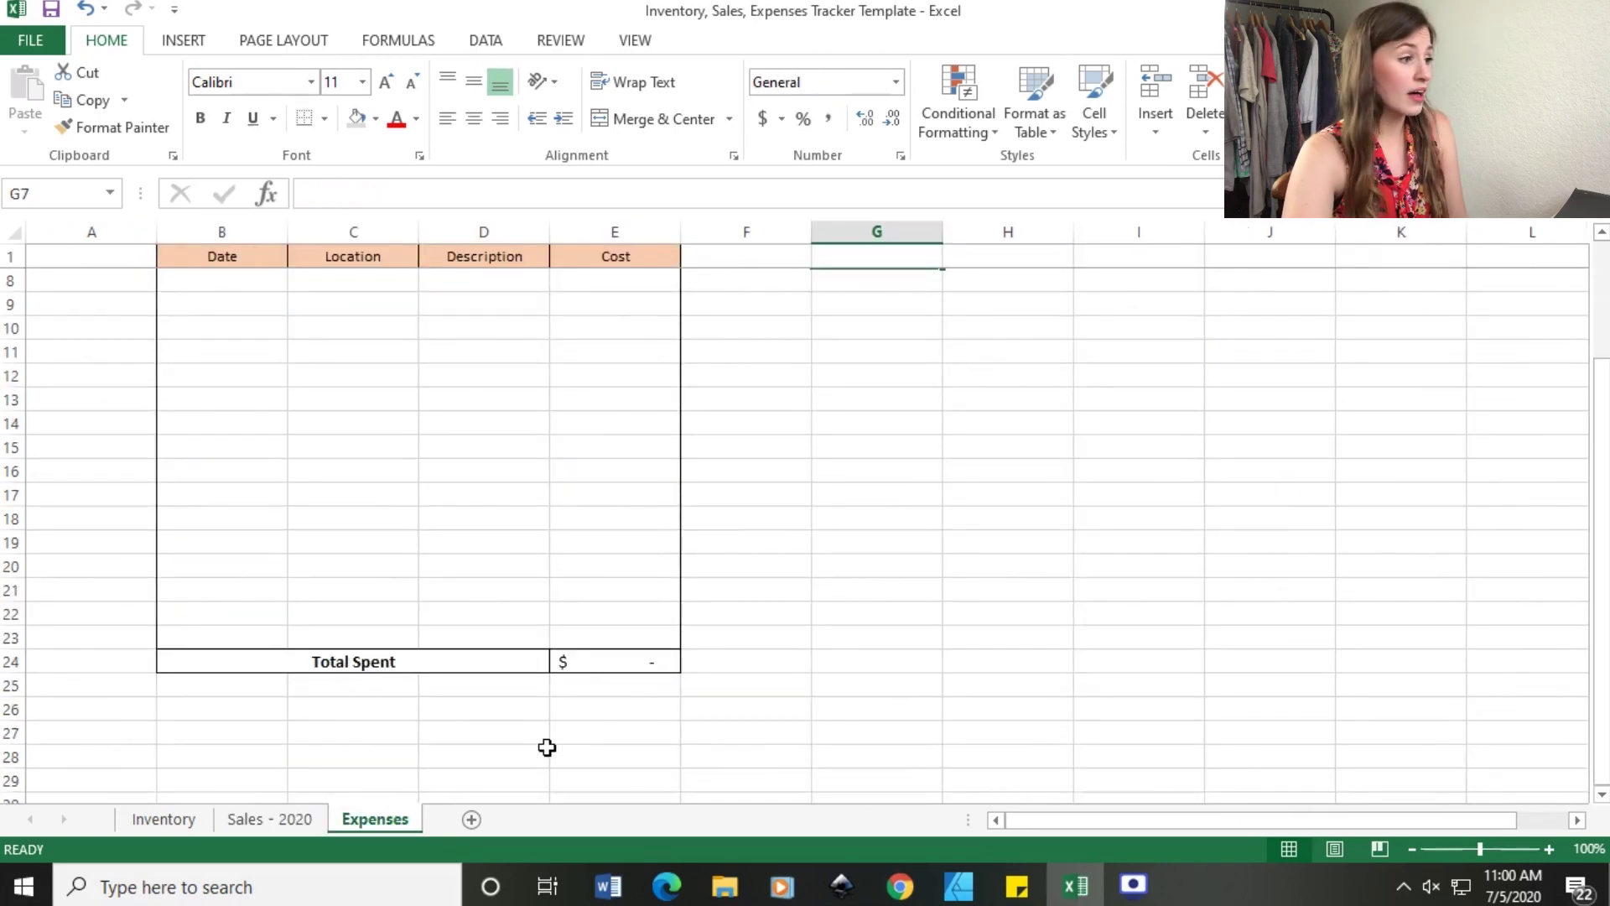
scroll(542, 726, "up", 2)
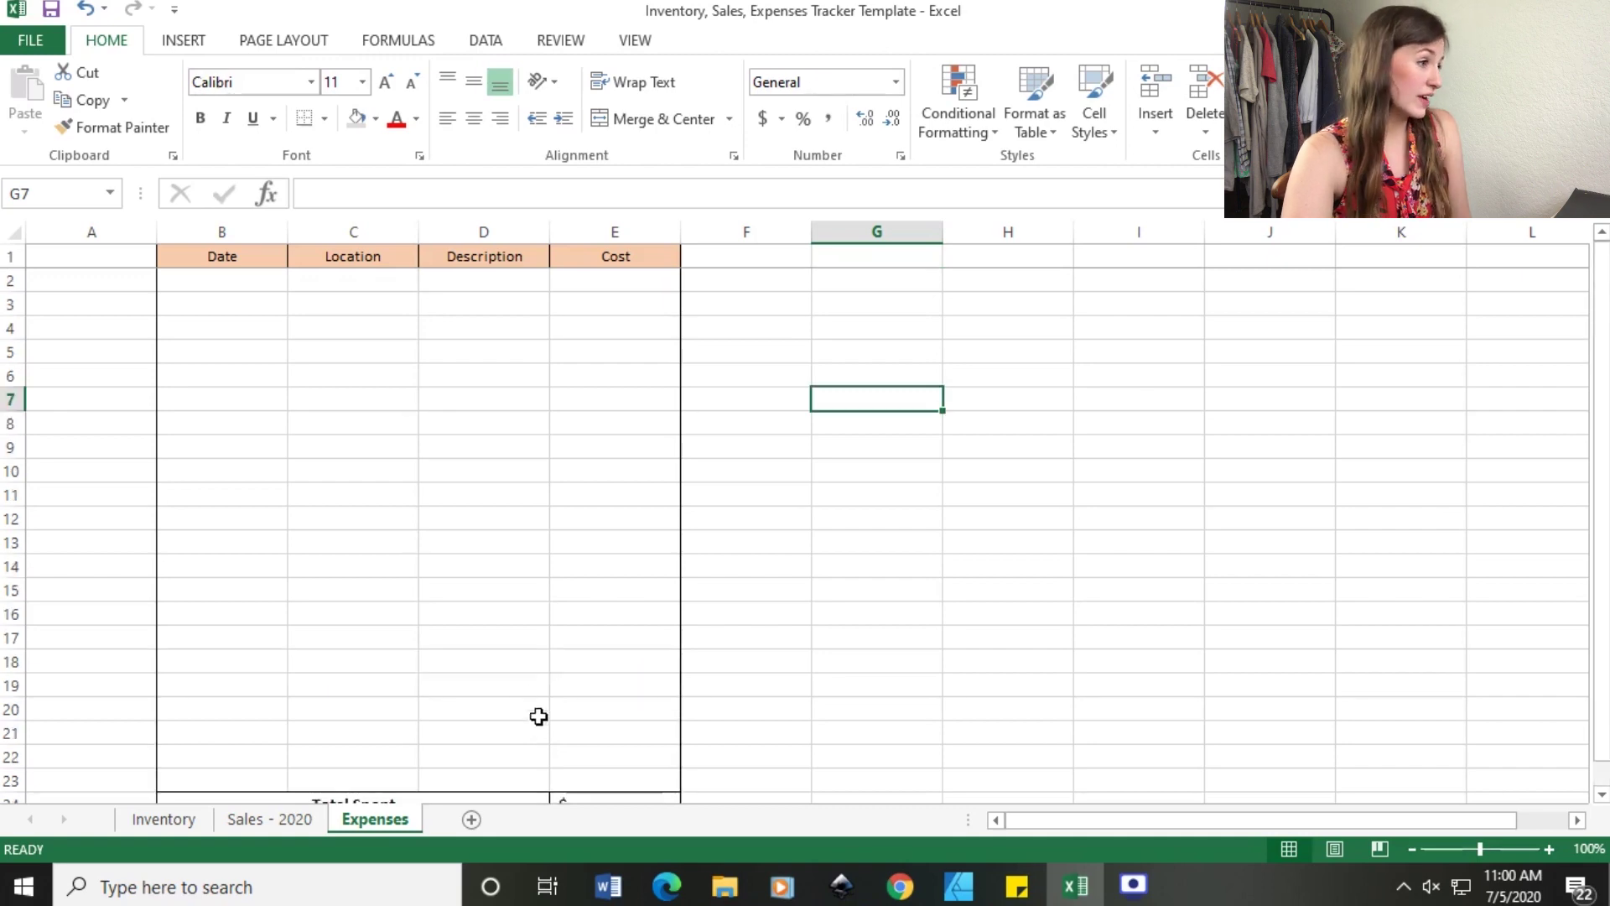
left_click(206, 277)
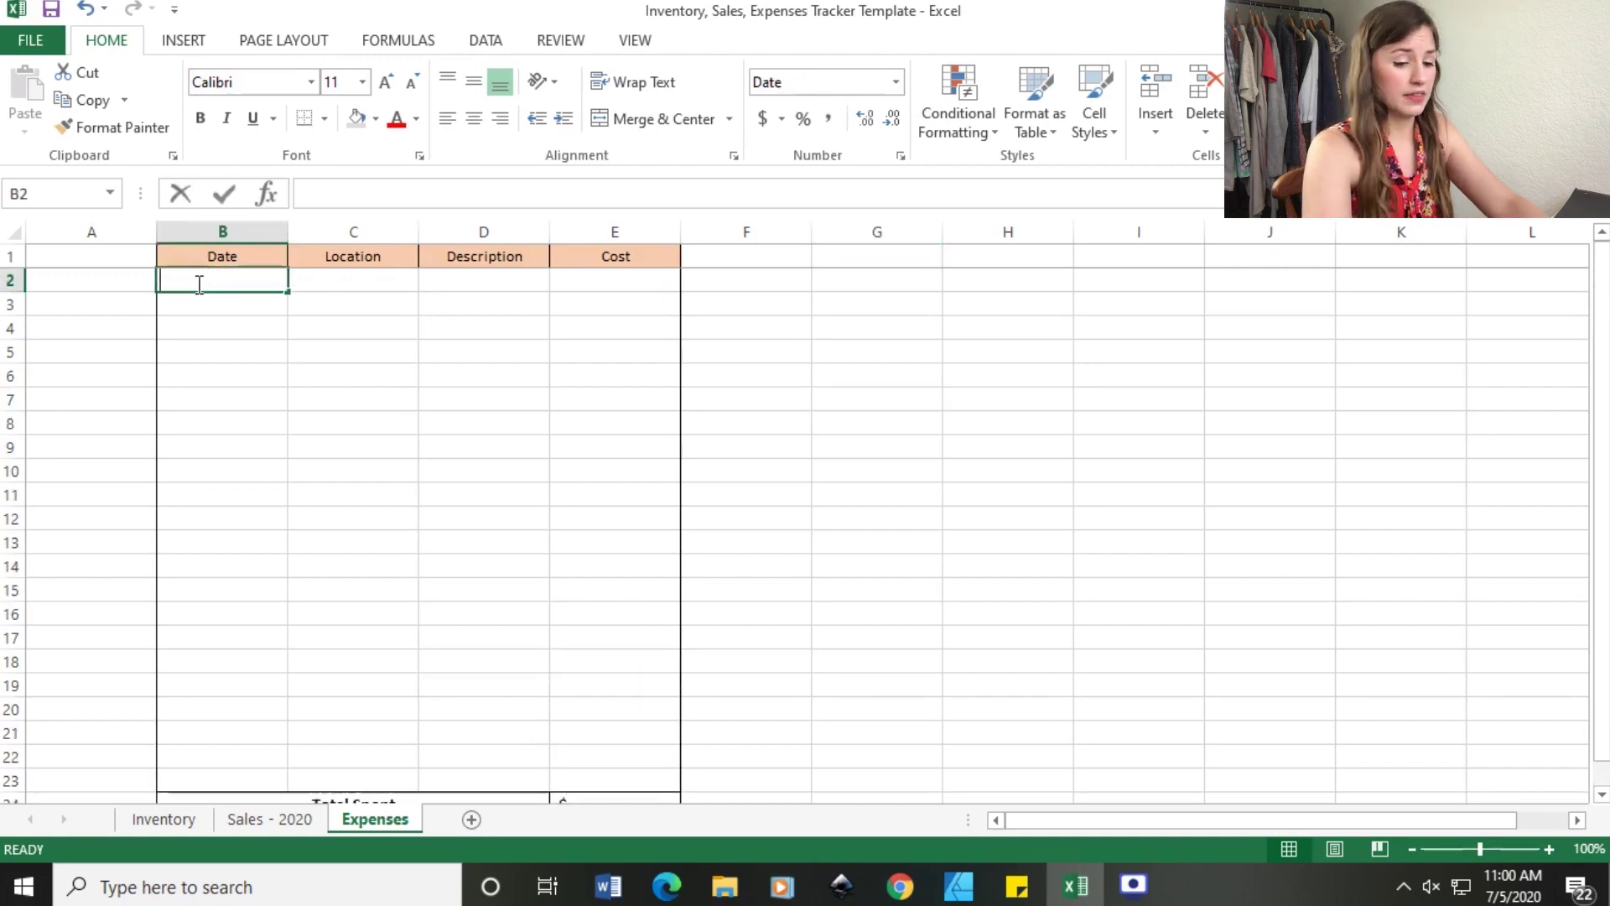
type("6/26/2020")
key("Tab")
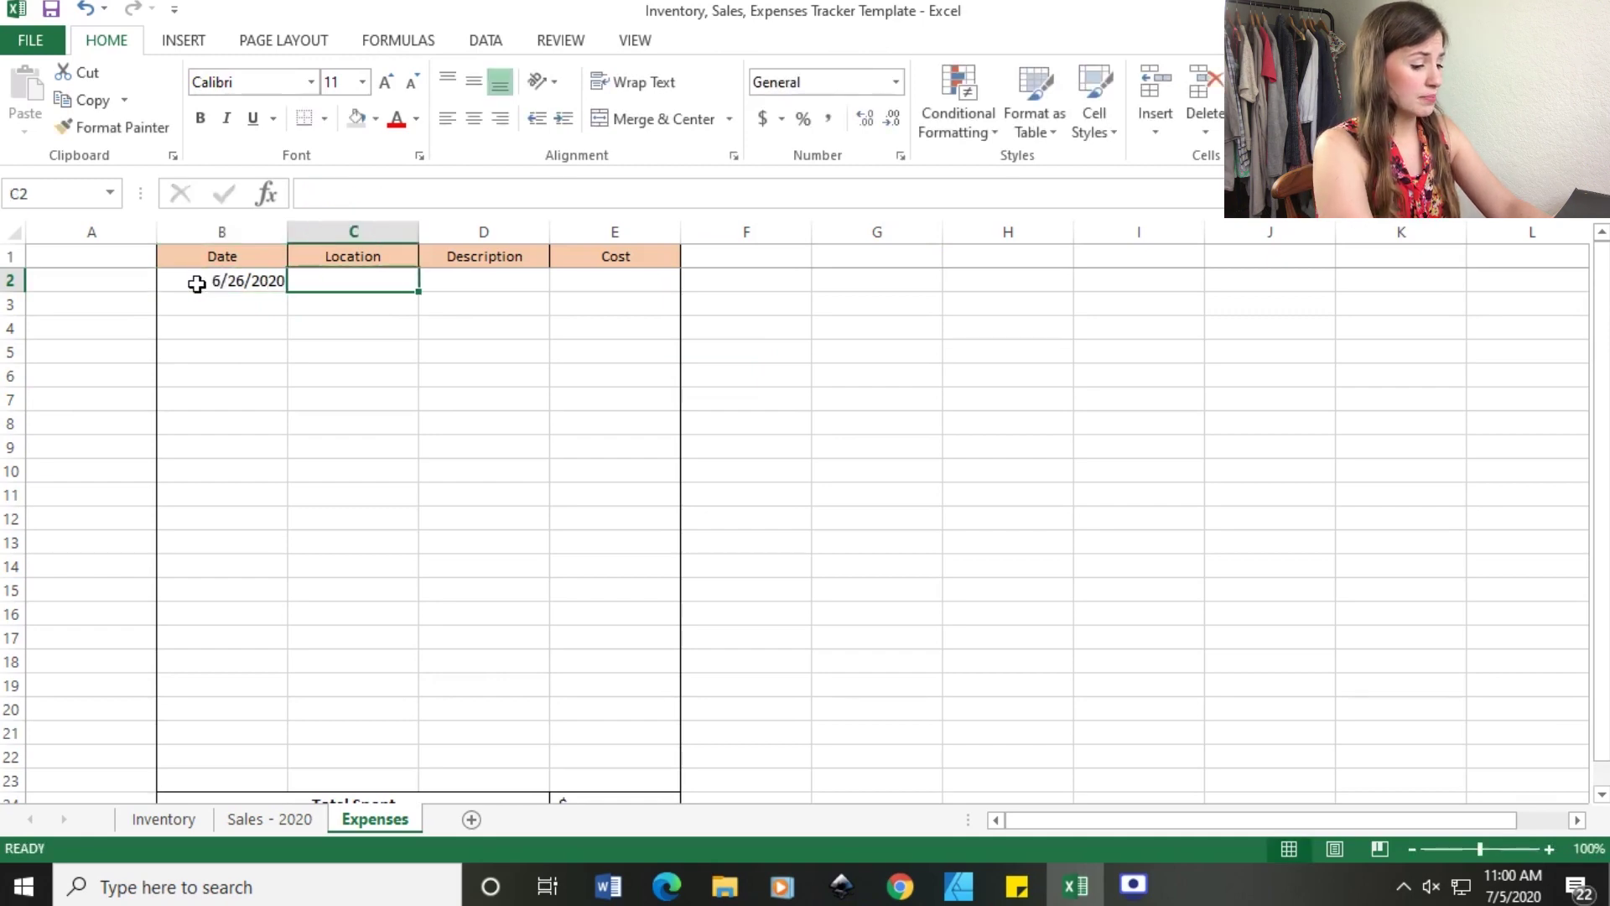
Enter "Mercari Sourcing" as the location of the expense in row 2.
type("mERCAR")
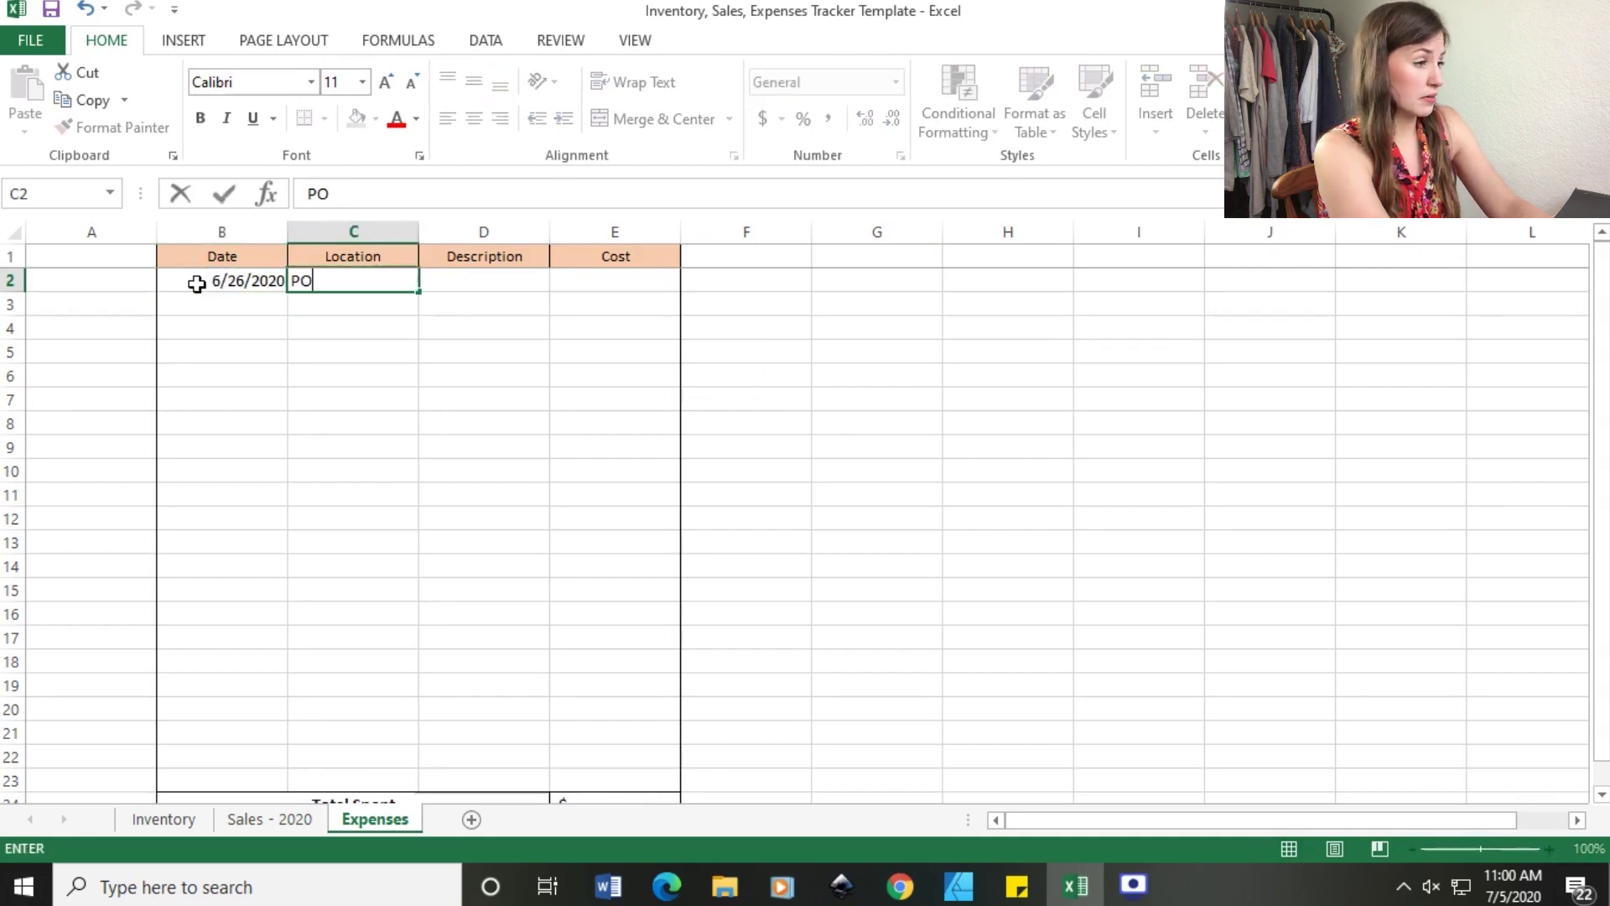
key("BackSpace")
key("BackSpace")
key("BackSpace")
key("BackSpace")
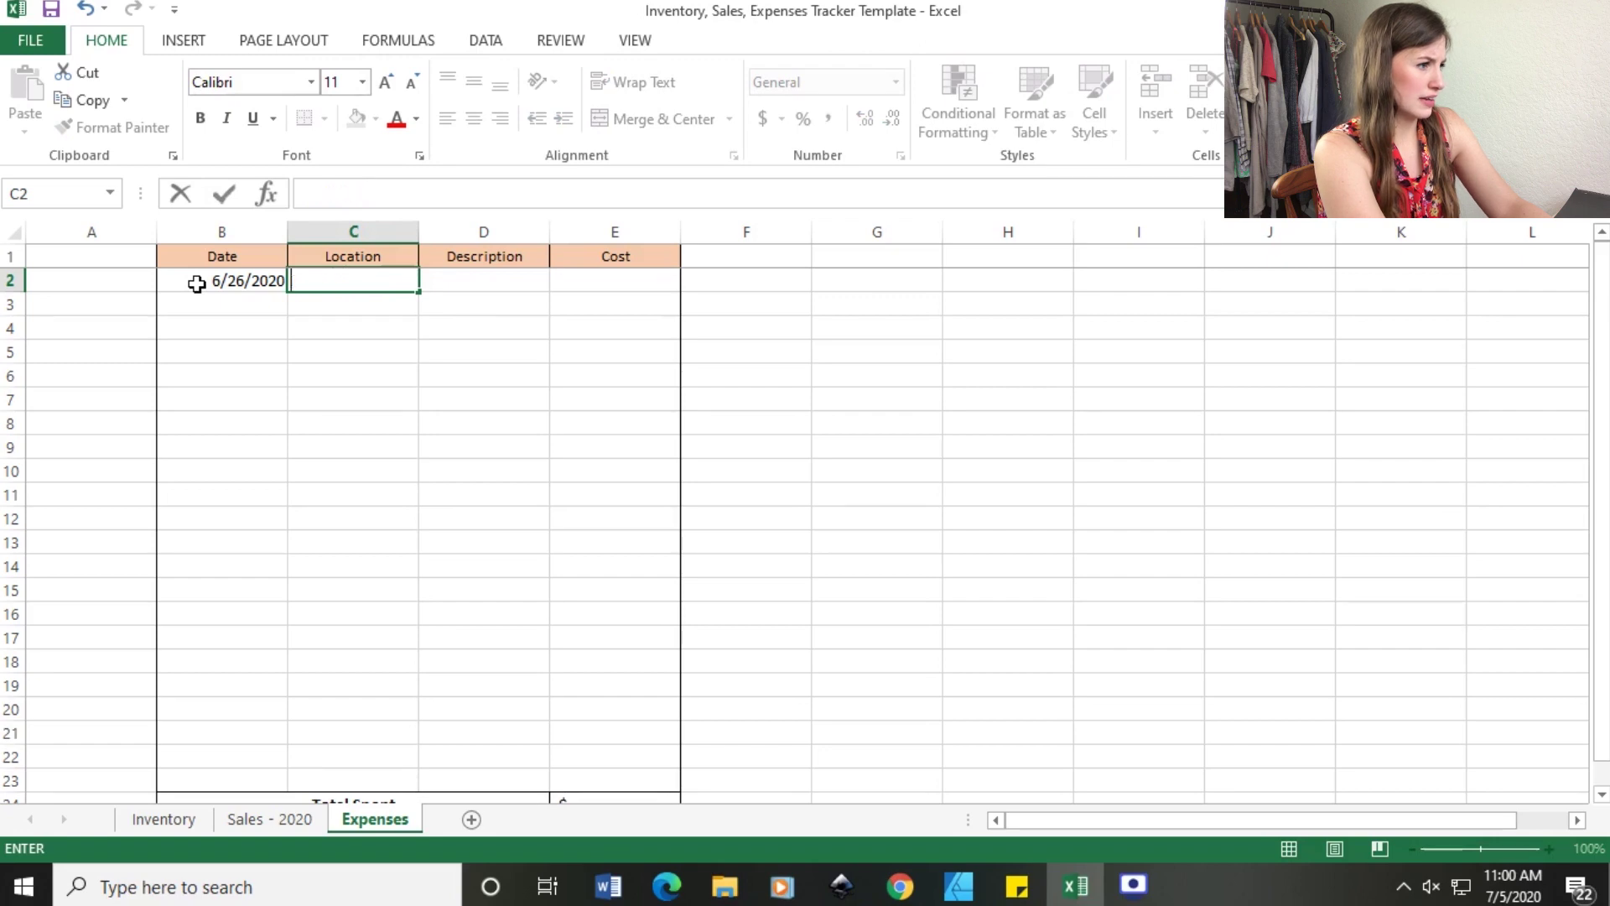
type("Mercari Su")
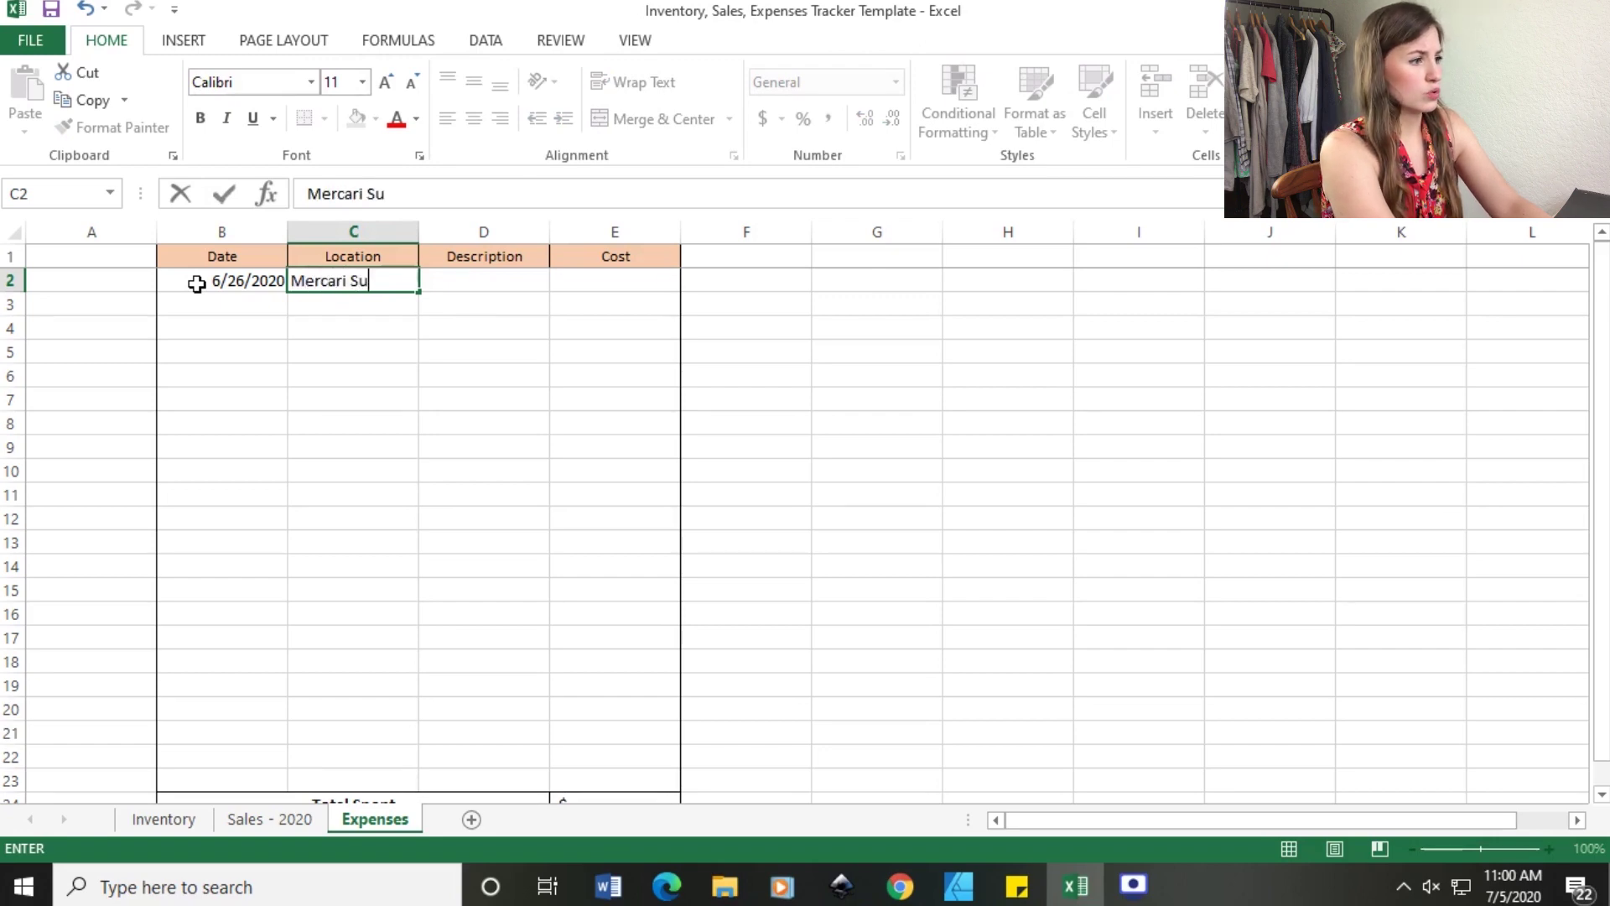
key("BackSpace")
type("ourcing")
key("Tab")
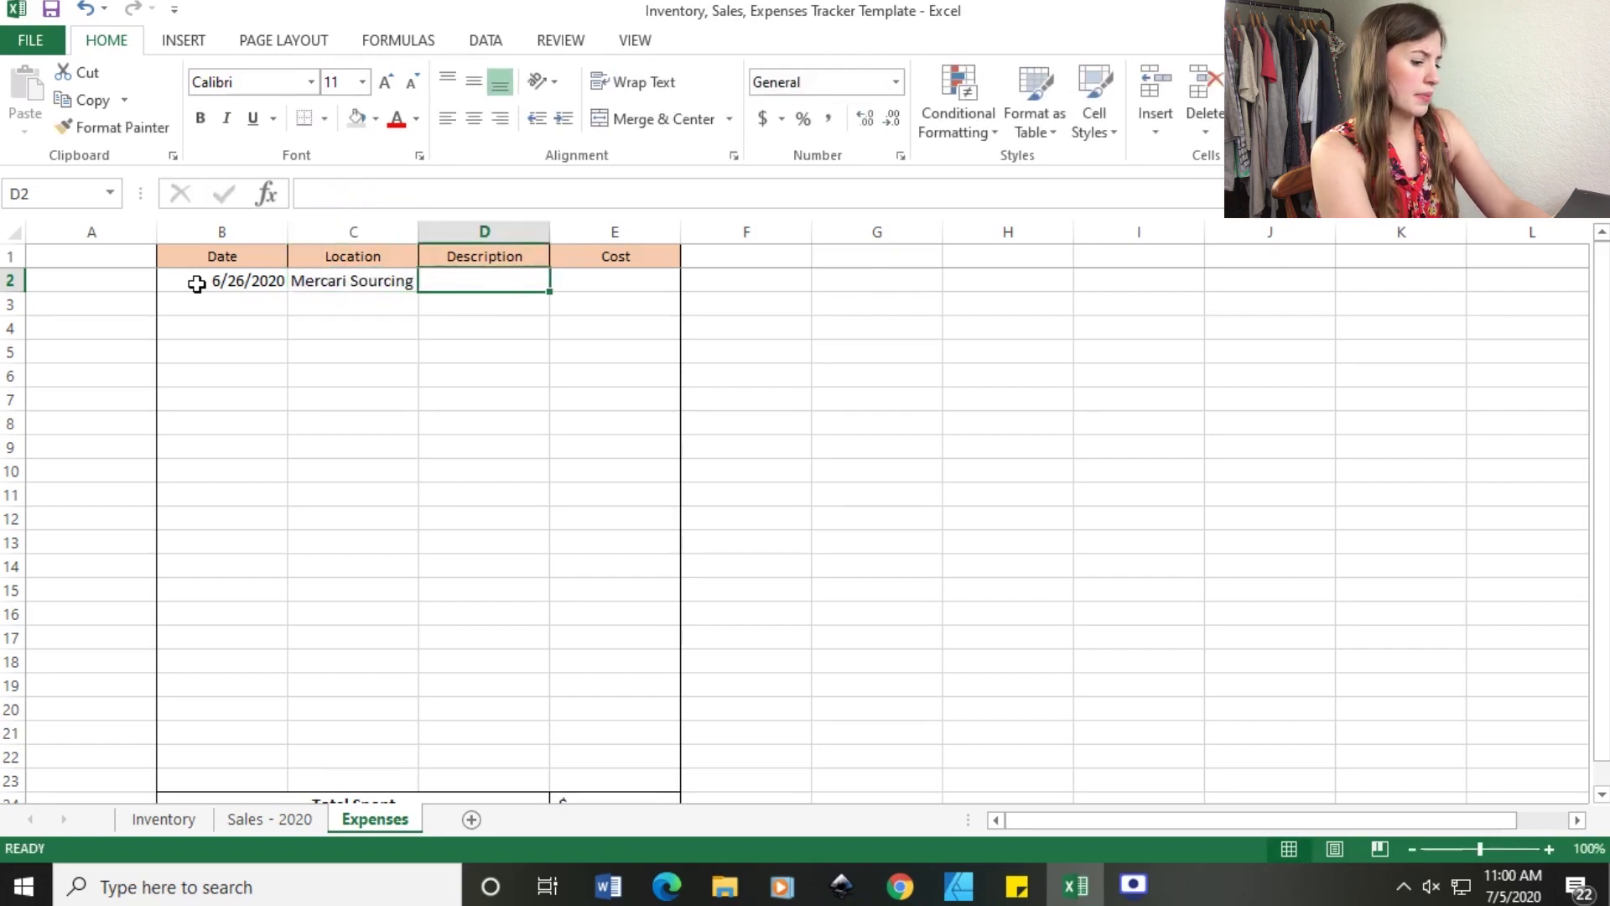
Describe the row 2 expense as "Steve madden boots, madewell jeans, earrings, belts" and set its cost to 84.25.
type("Steve madden")
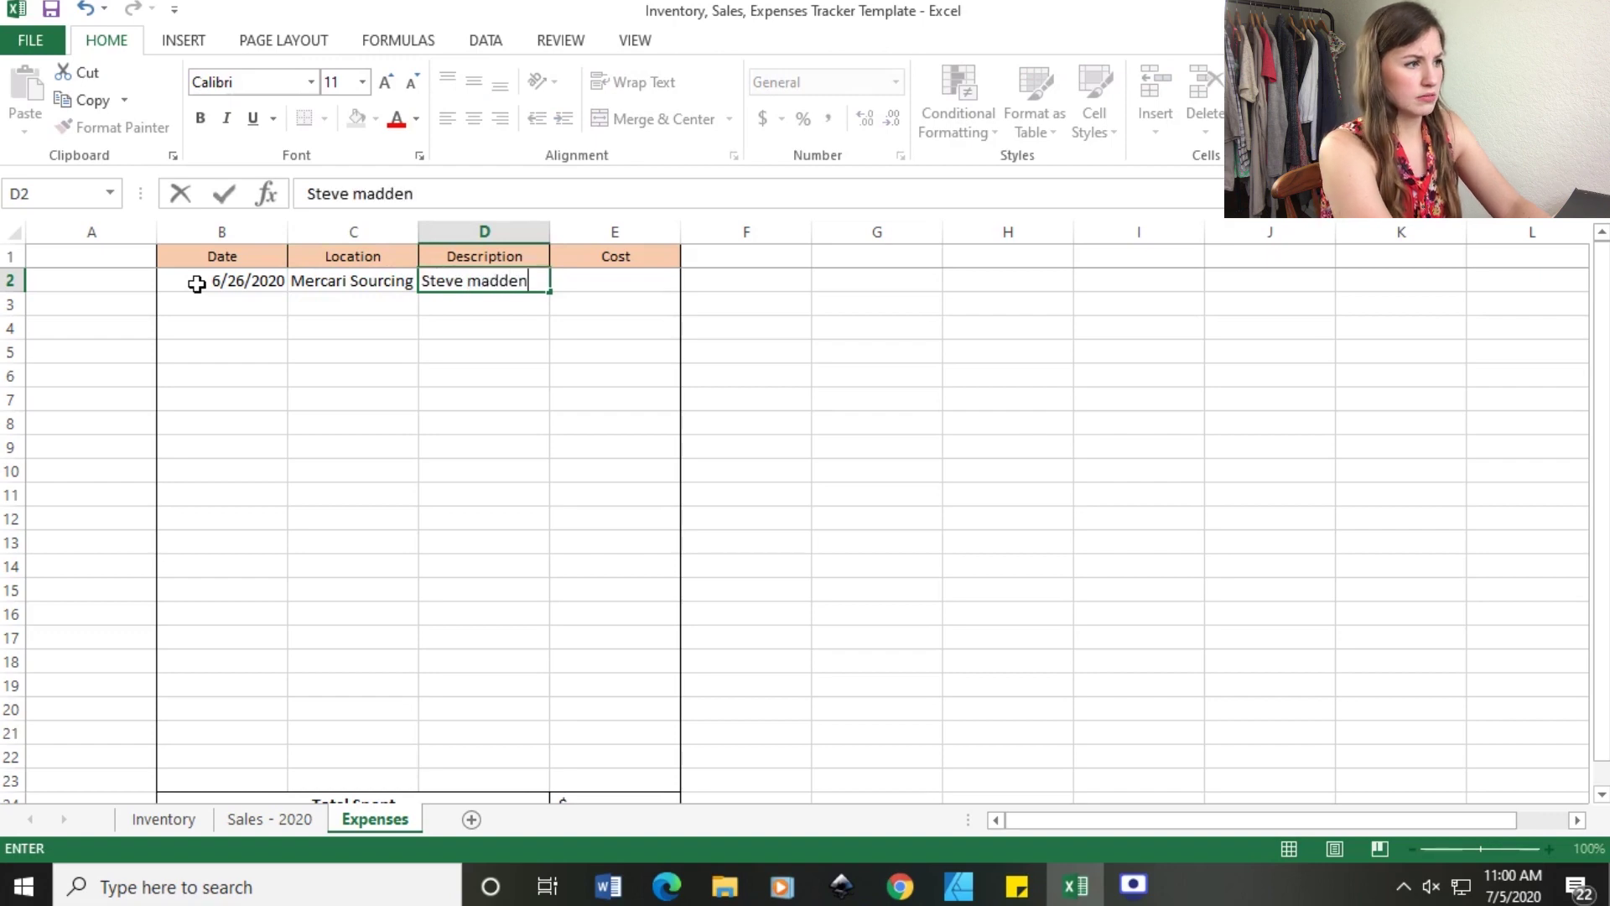
type(" boots, madewe")
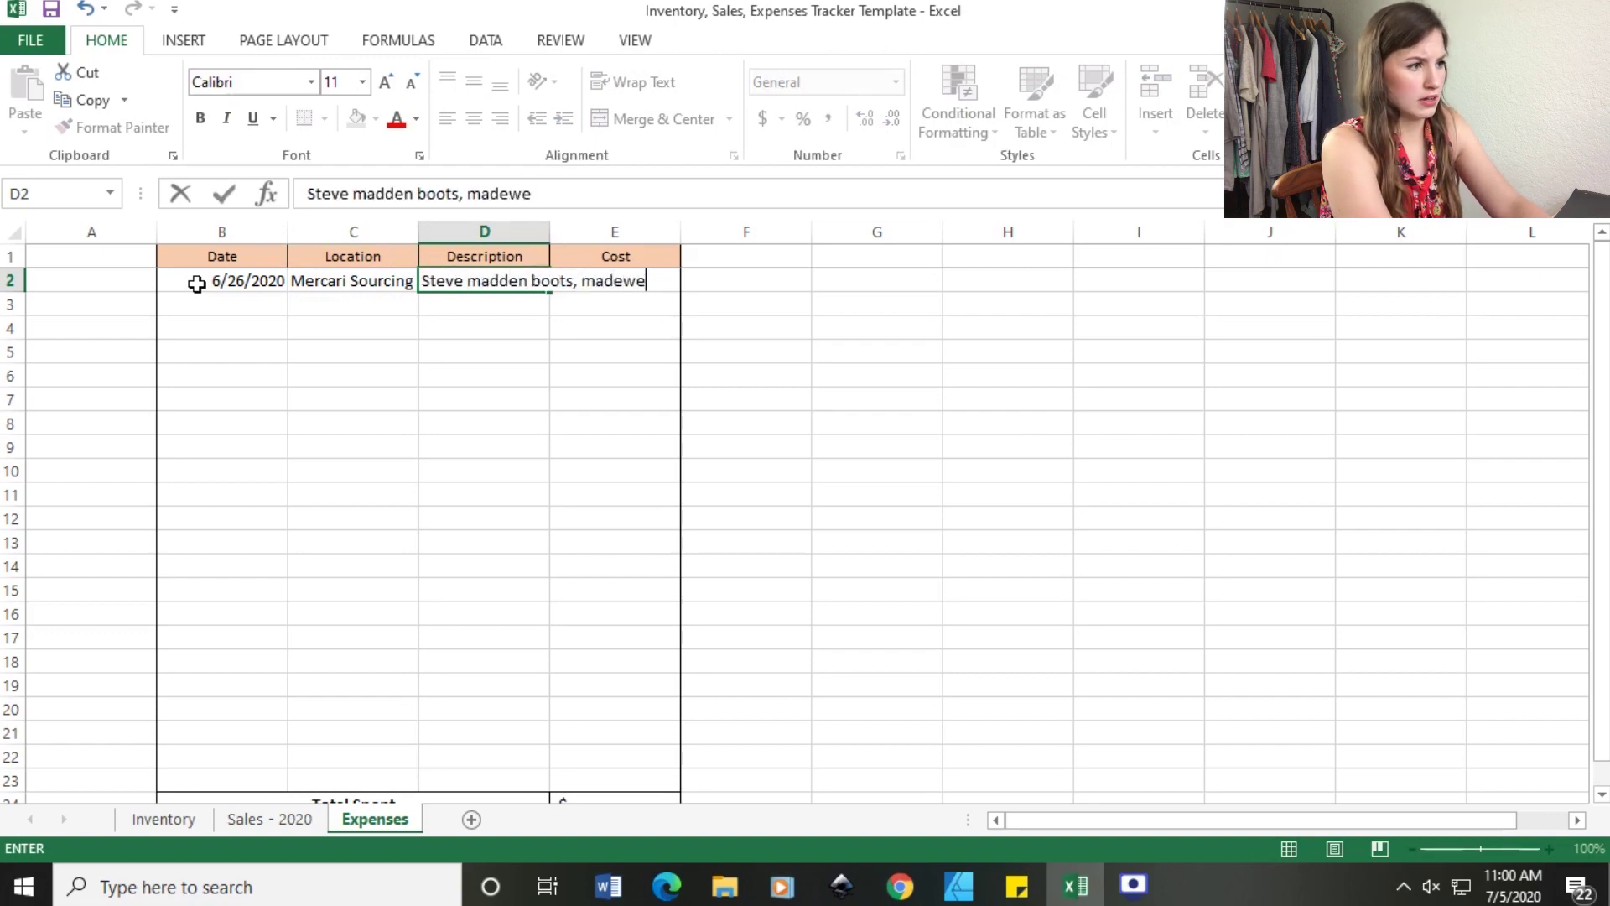
type("ll wjeans, earrings, e")
key("BackSpace")
type("belts")
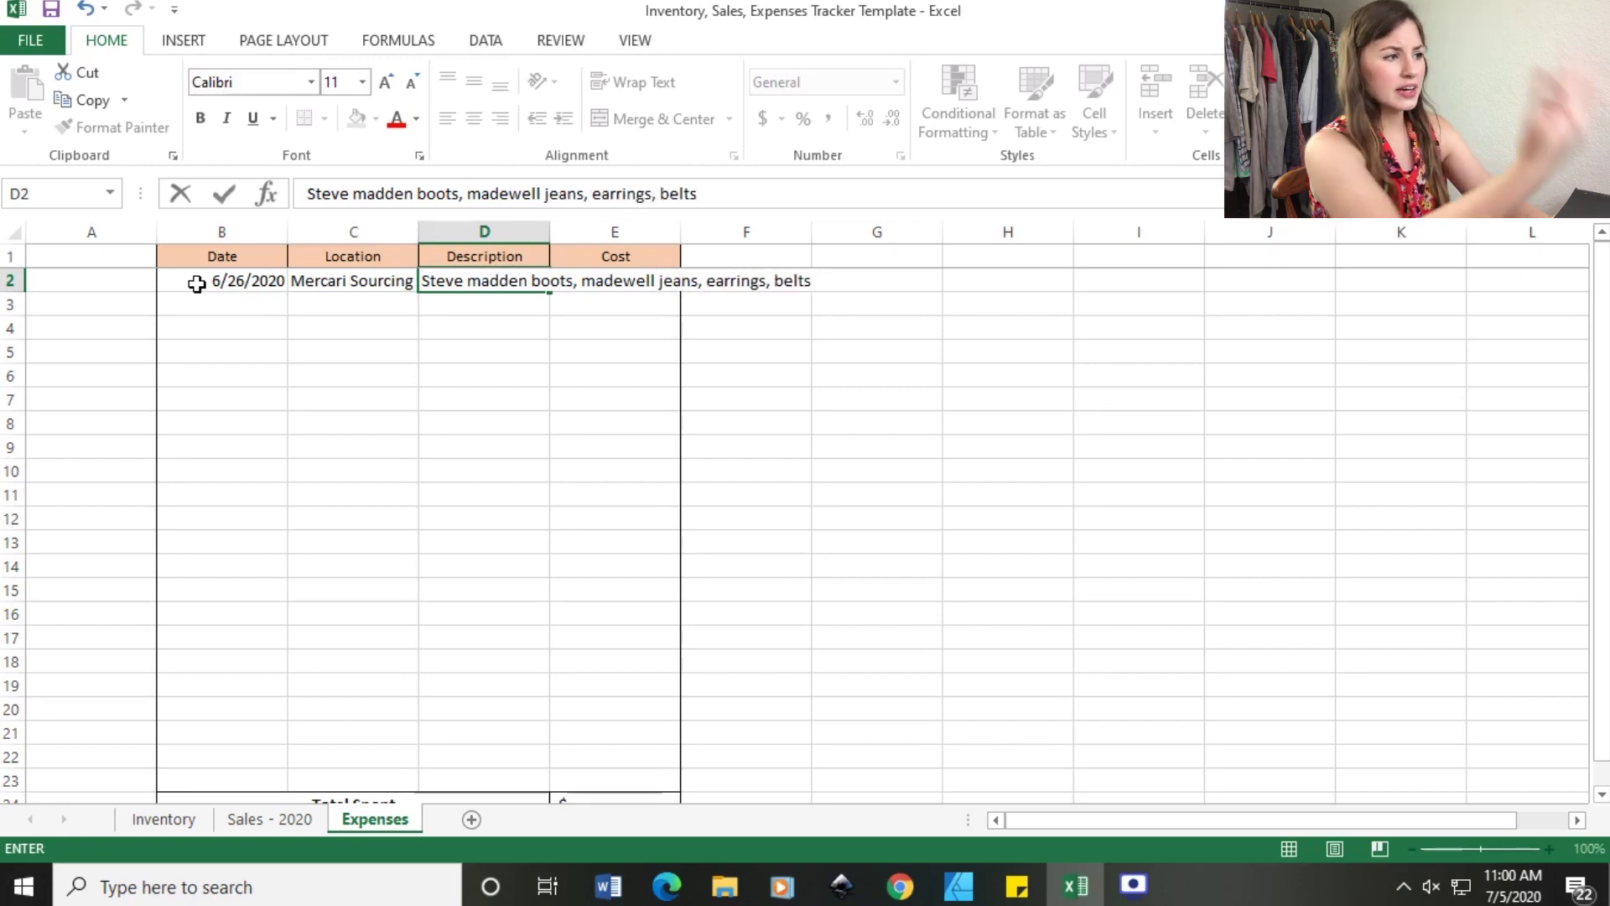
key("Tab")
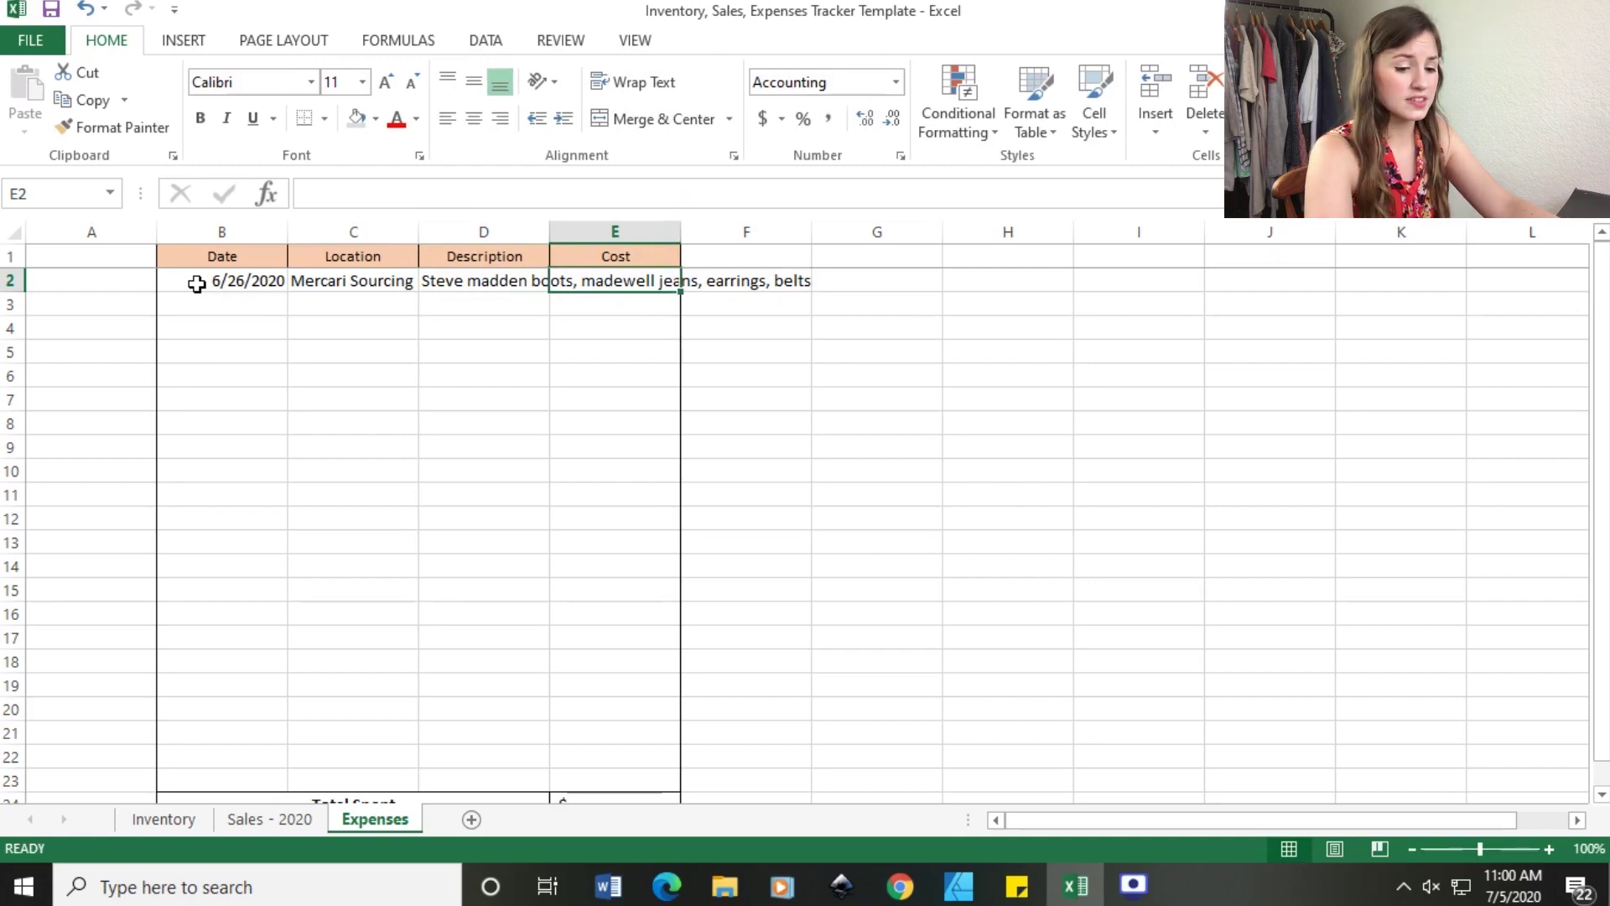
type("84.25")
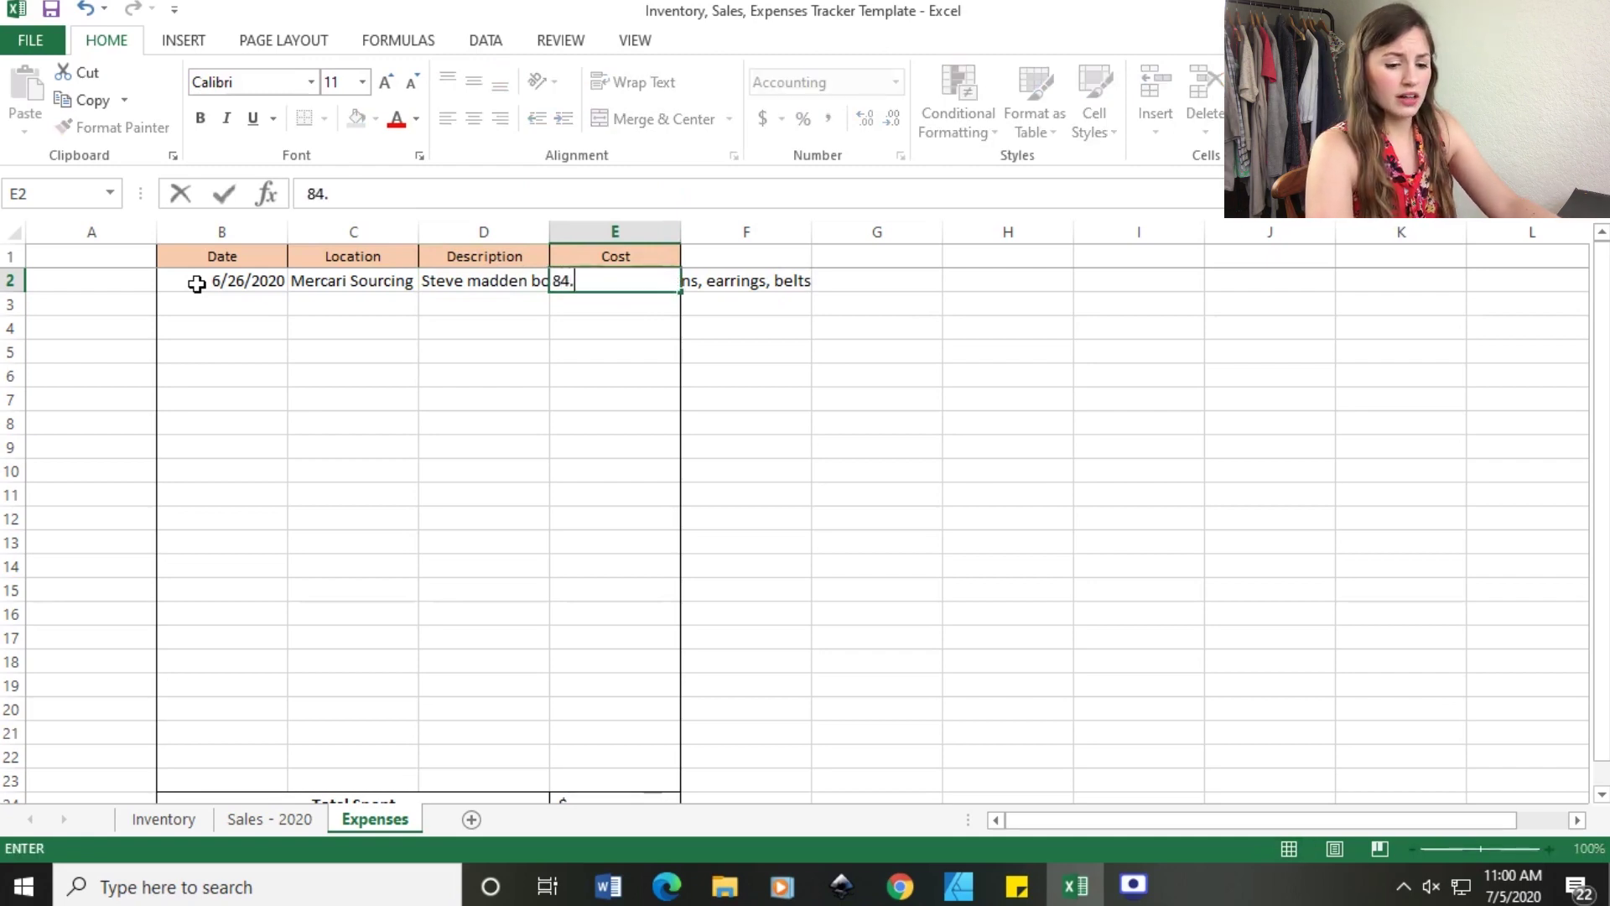
left_click(567, 327)
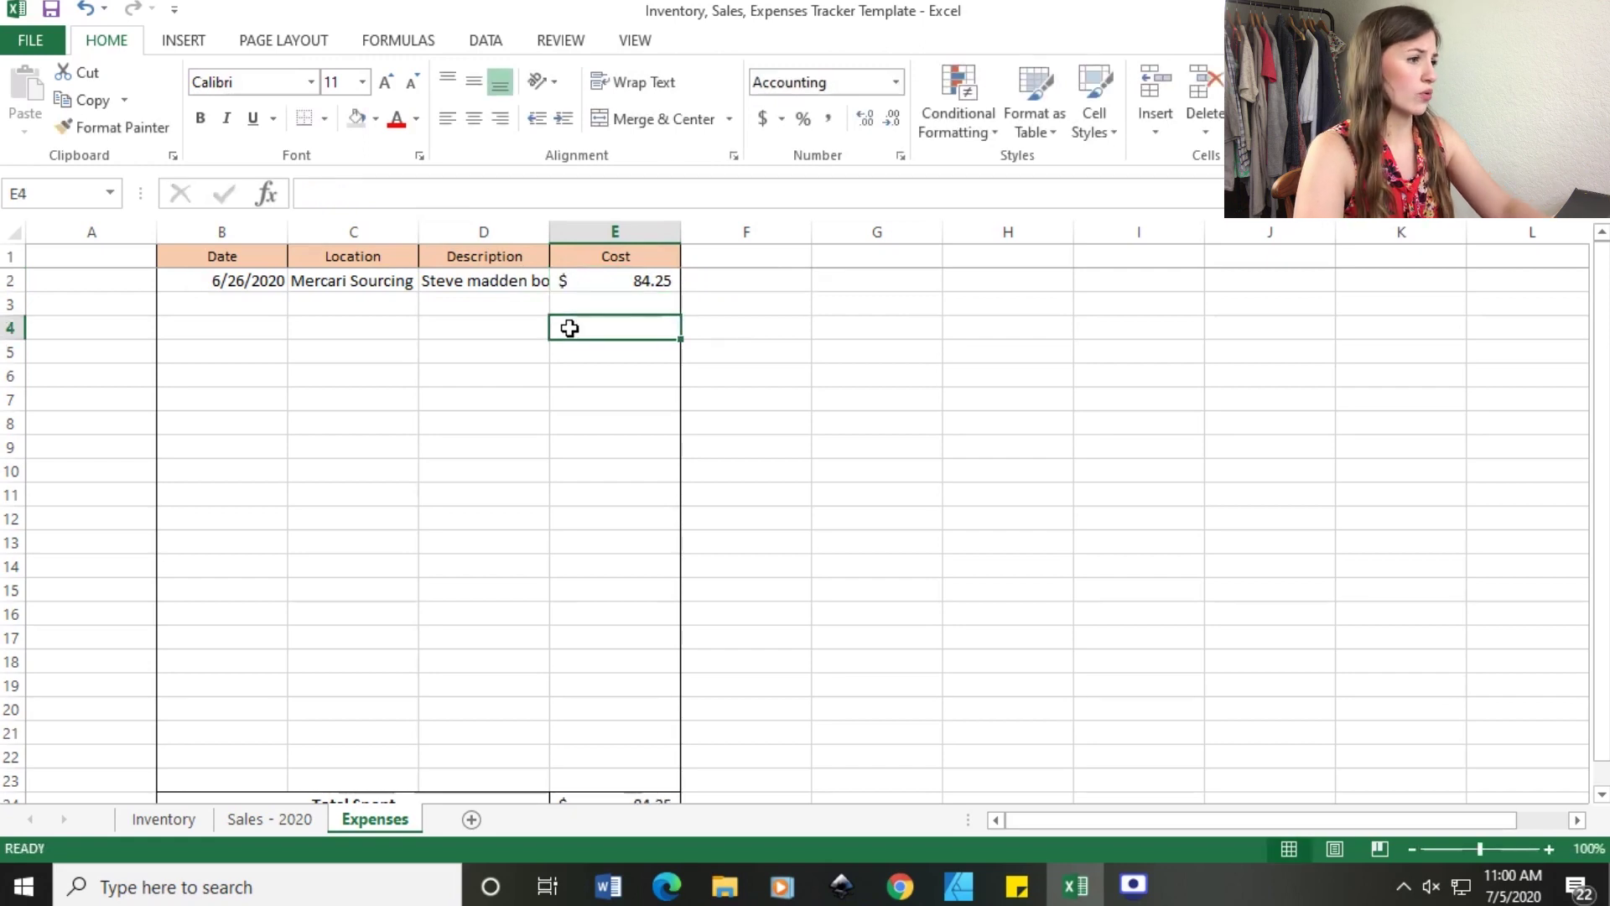
Check the Total Spent row at the end of the expenses table.
scroll(682, 348, "down", 1)
scroll(680, 514, "up", 1)
scroll(655, 374, "down", 3)
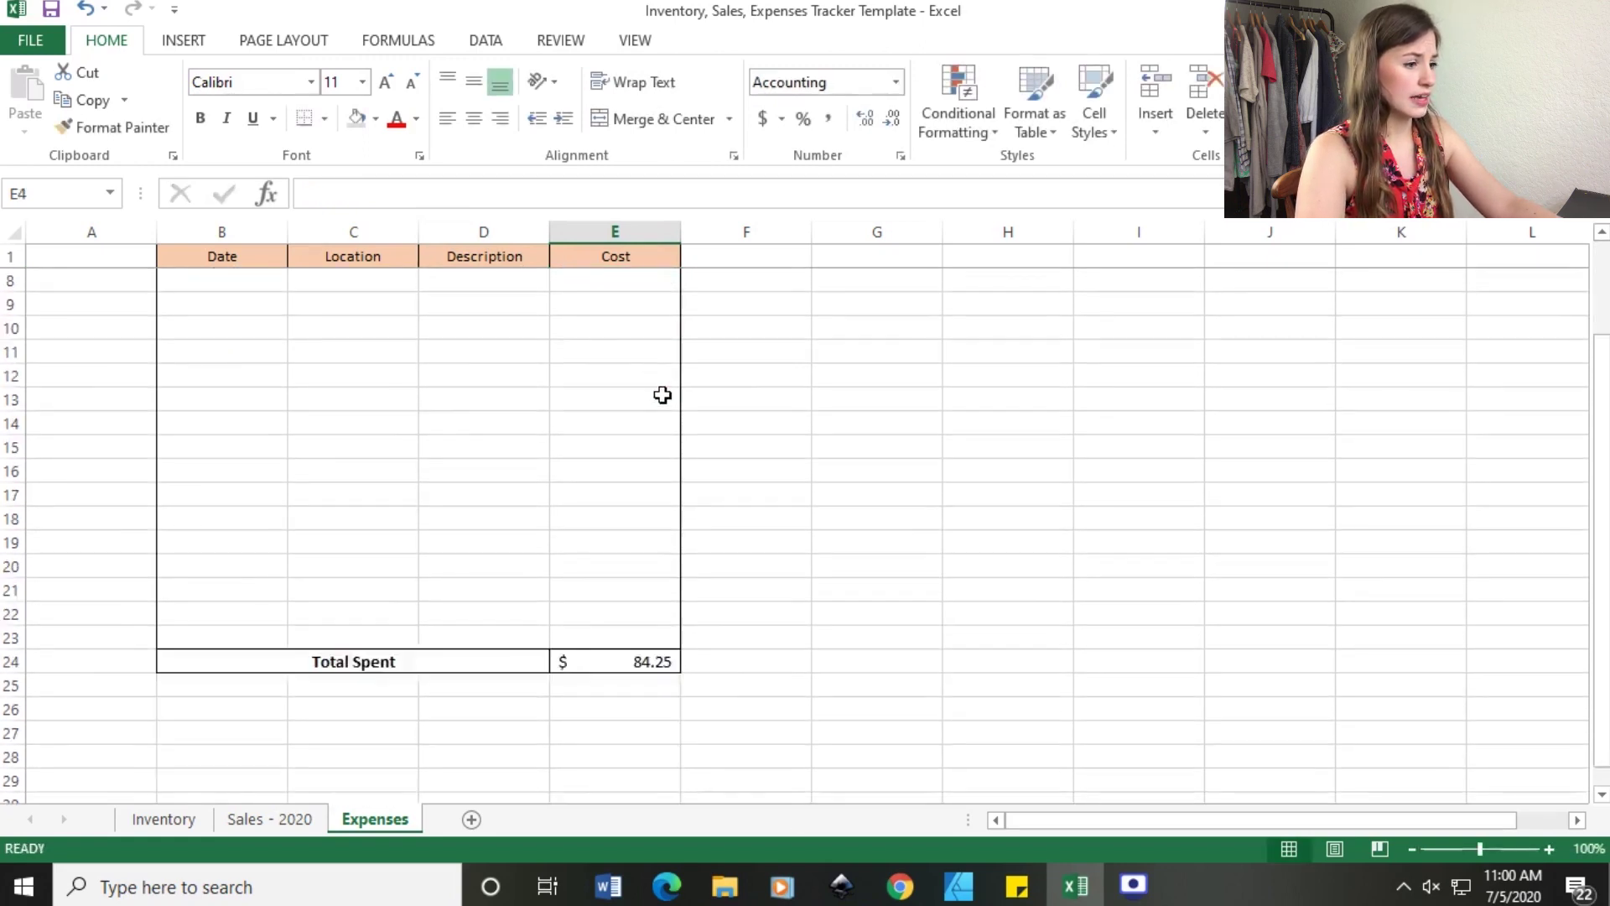
left_click(654, 588)
left_click(883, 549)
scroll(888, 549, "up", 3)
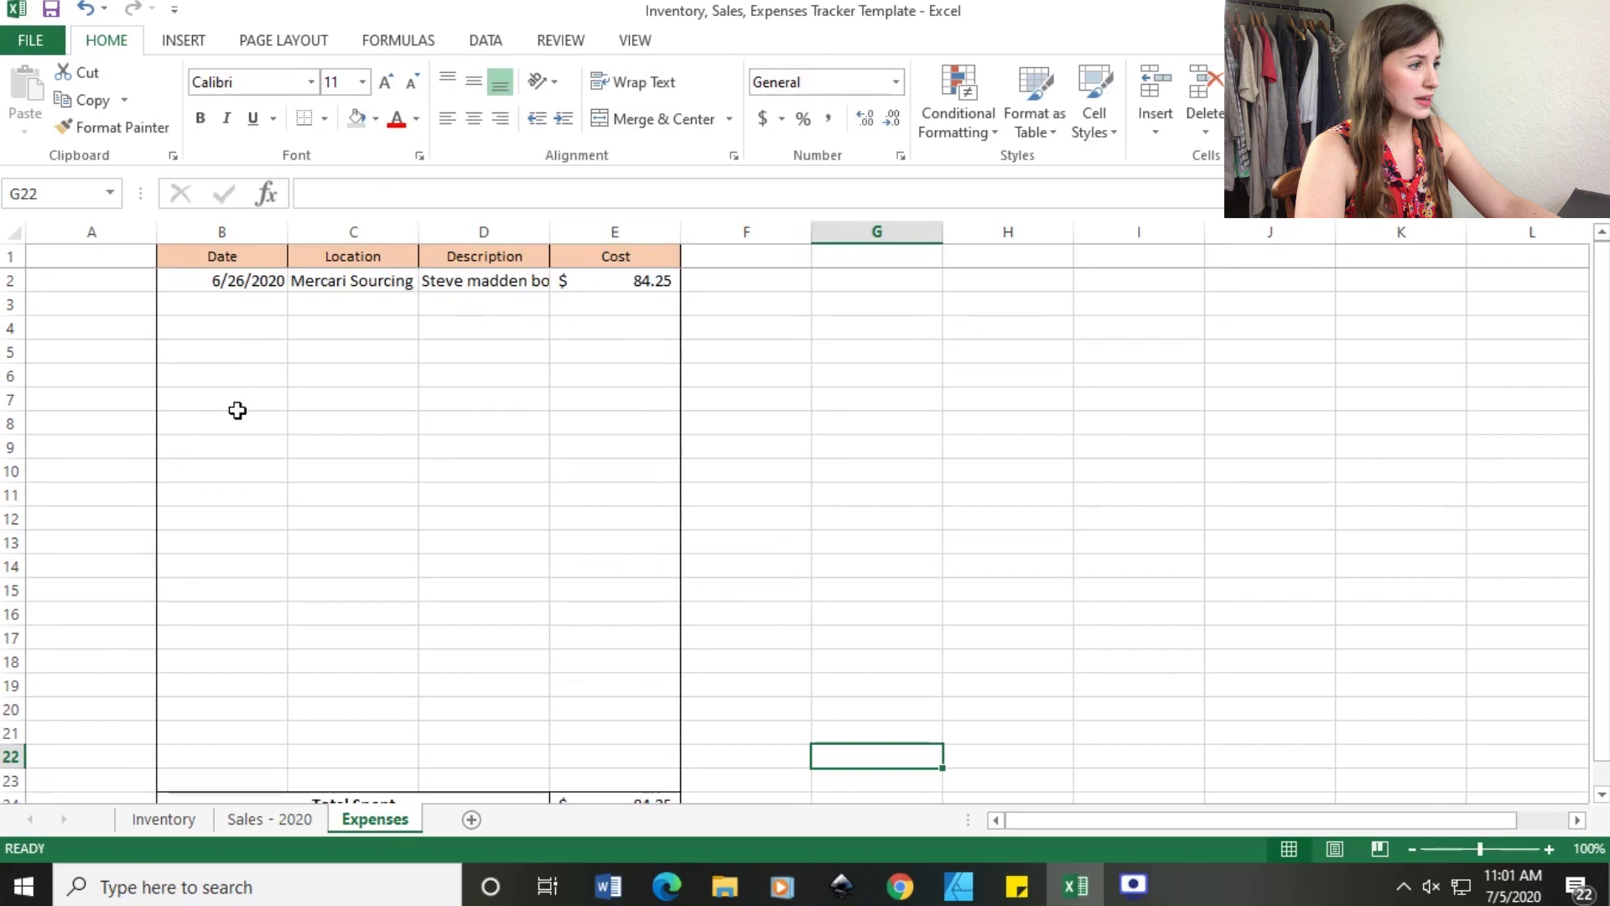
Start a second expense in row 3 with the date 7/1/2020 and the location Vendoo.
left_click(215, 307)
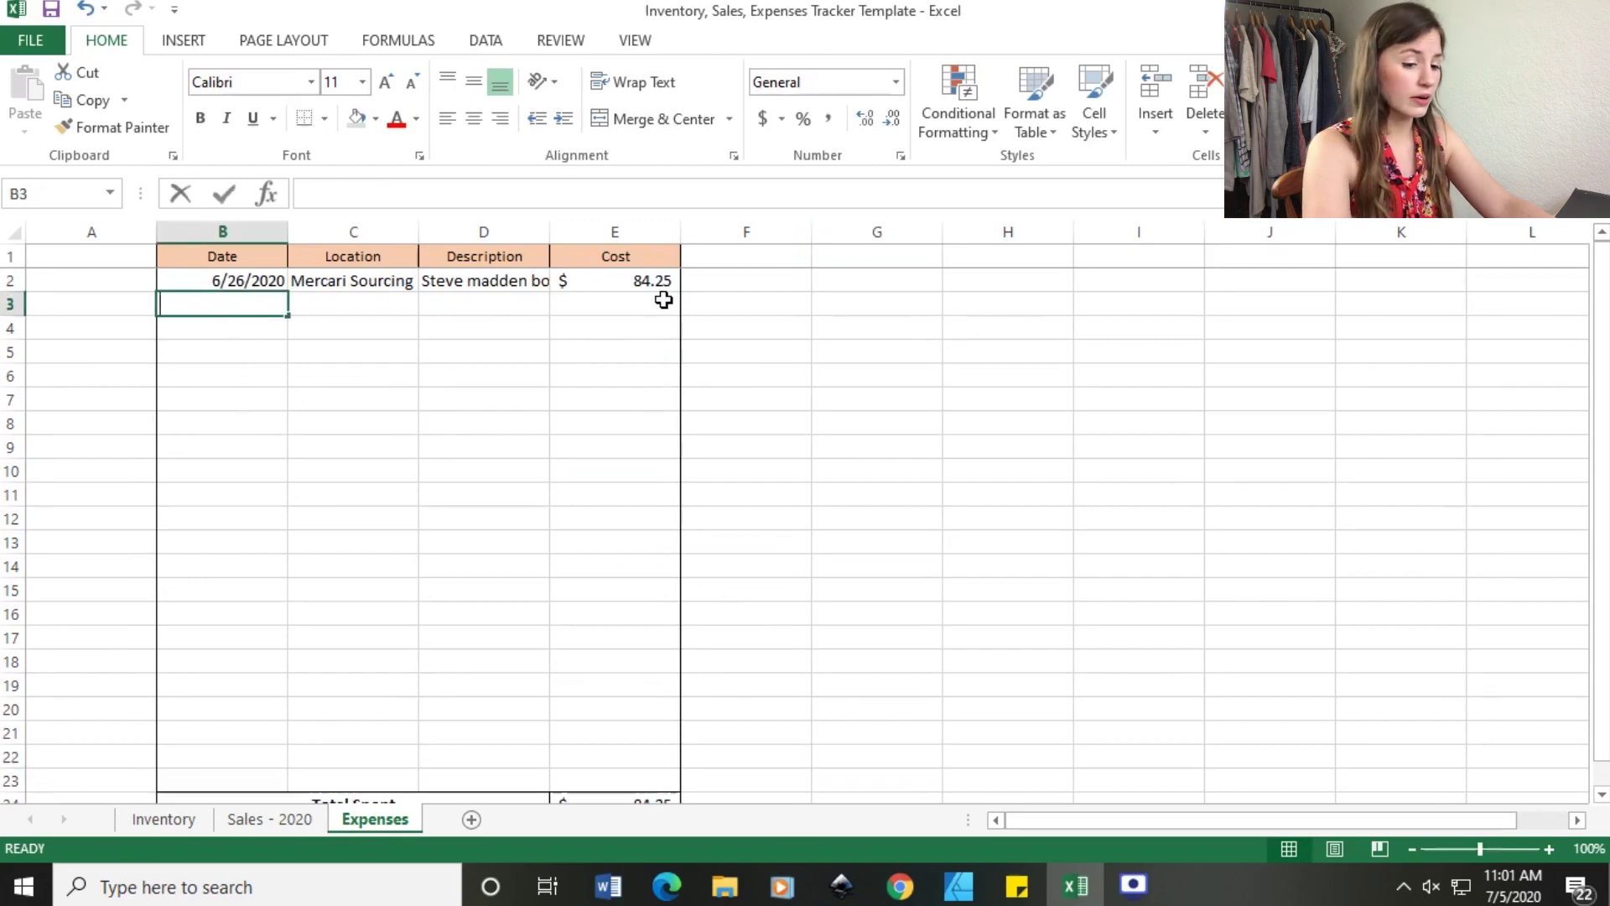
type("6/0")
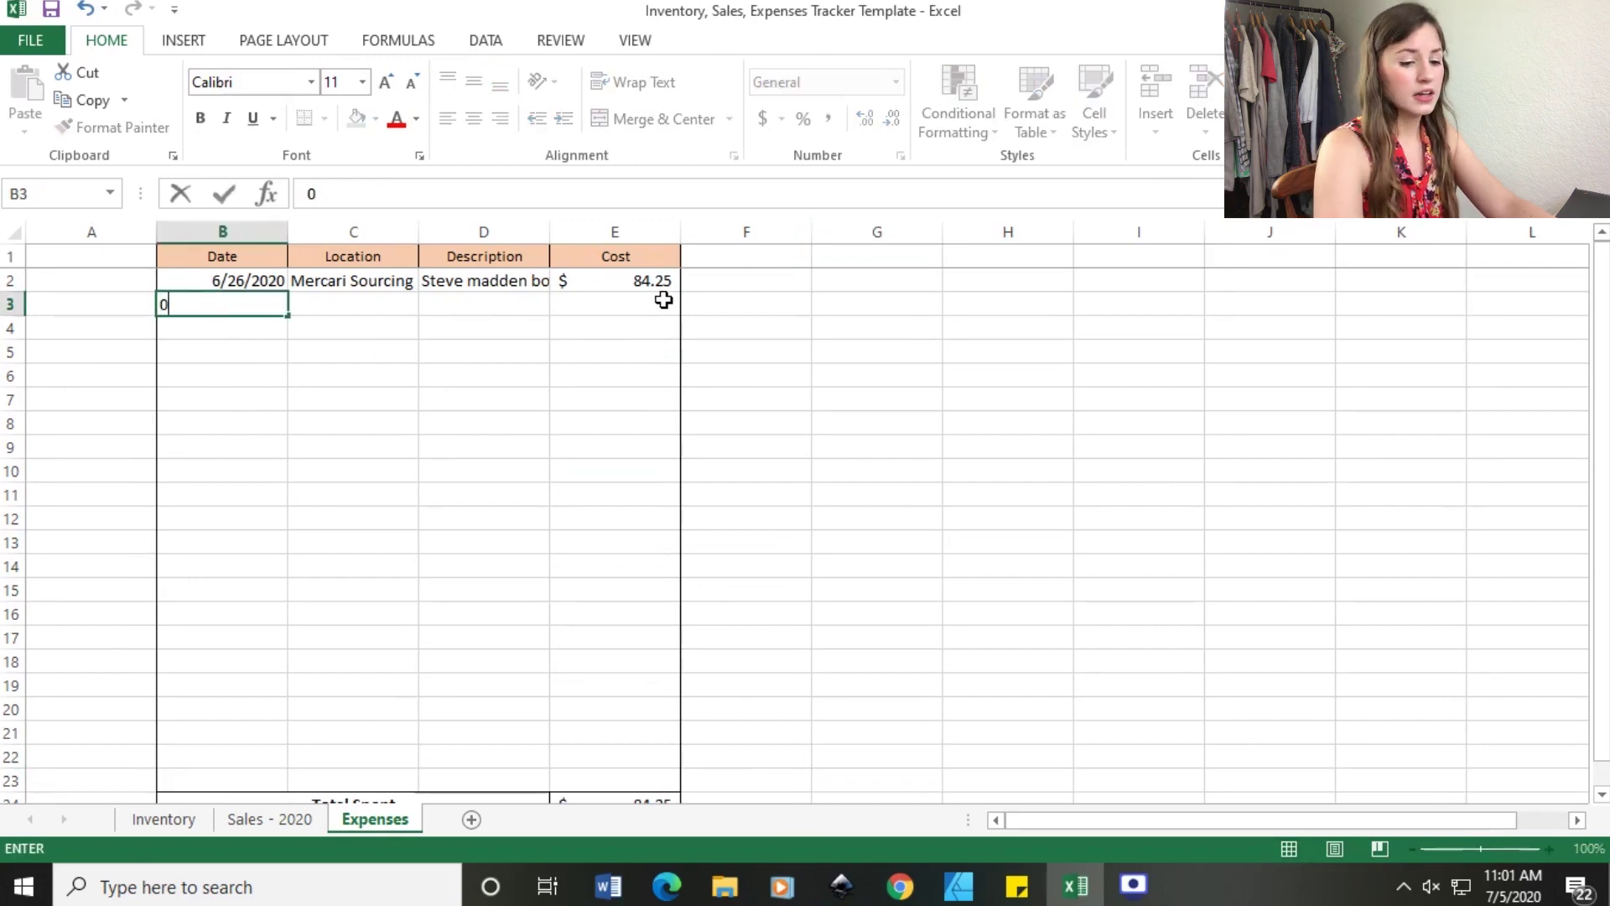
type("7/01/2020")
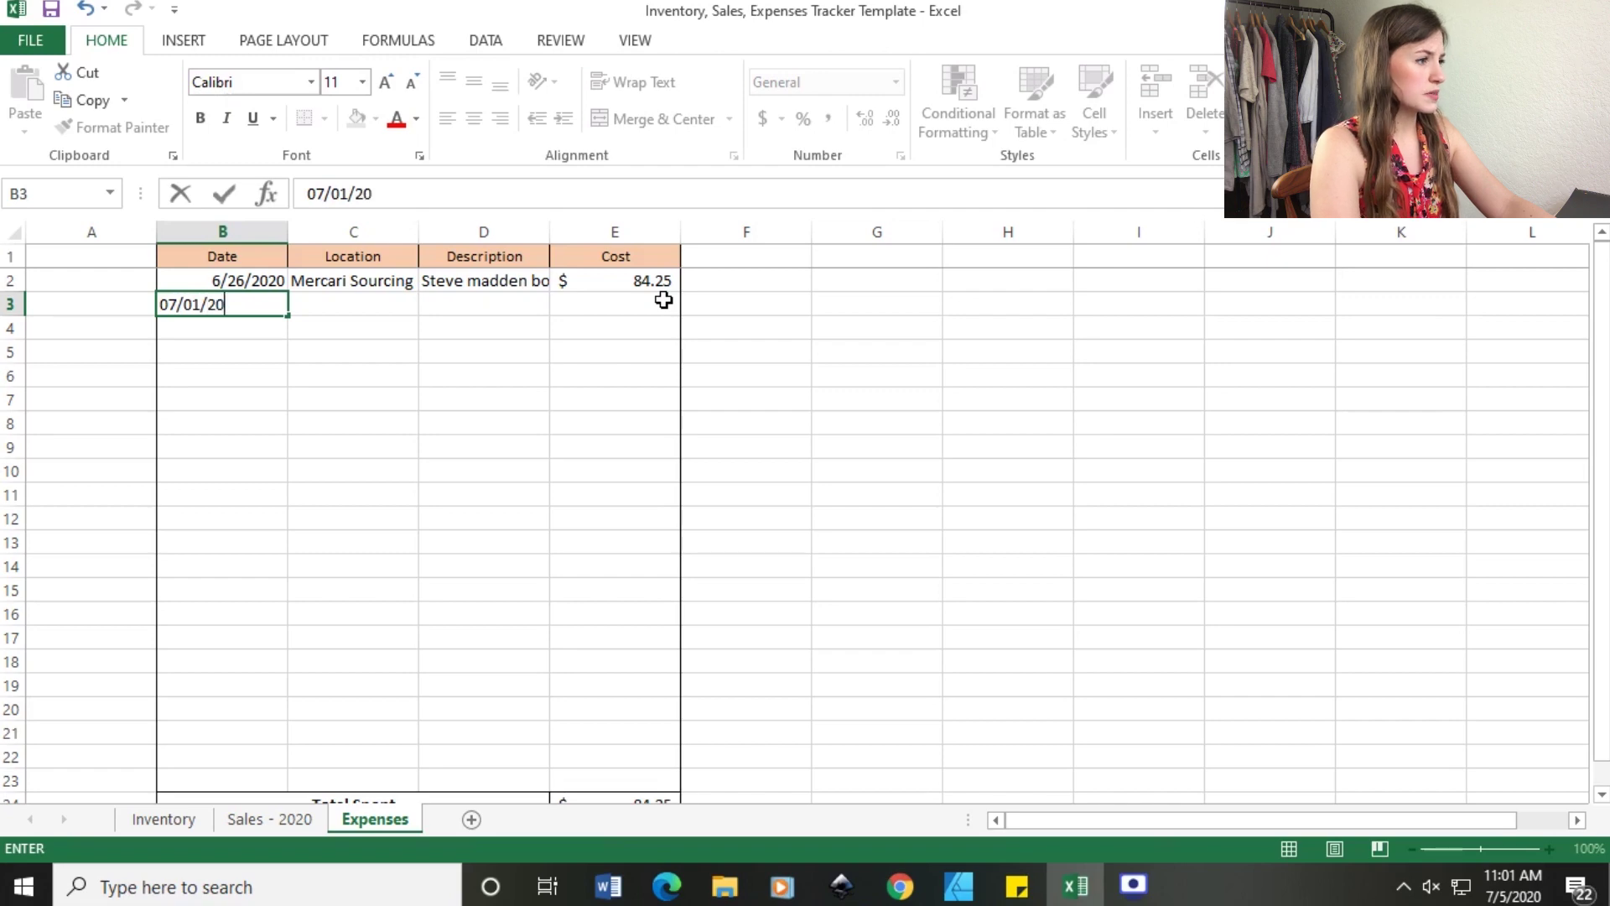
key("Tab")
type("Vendoo")
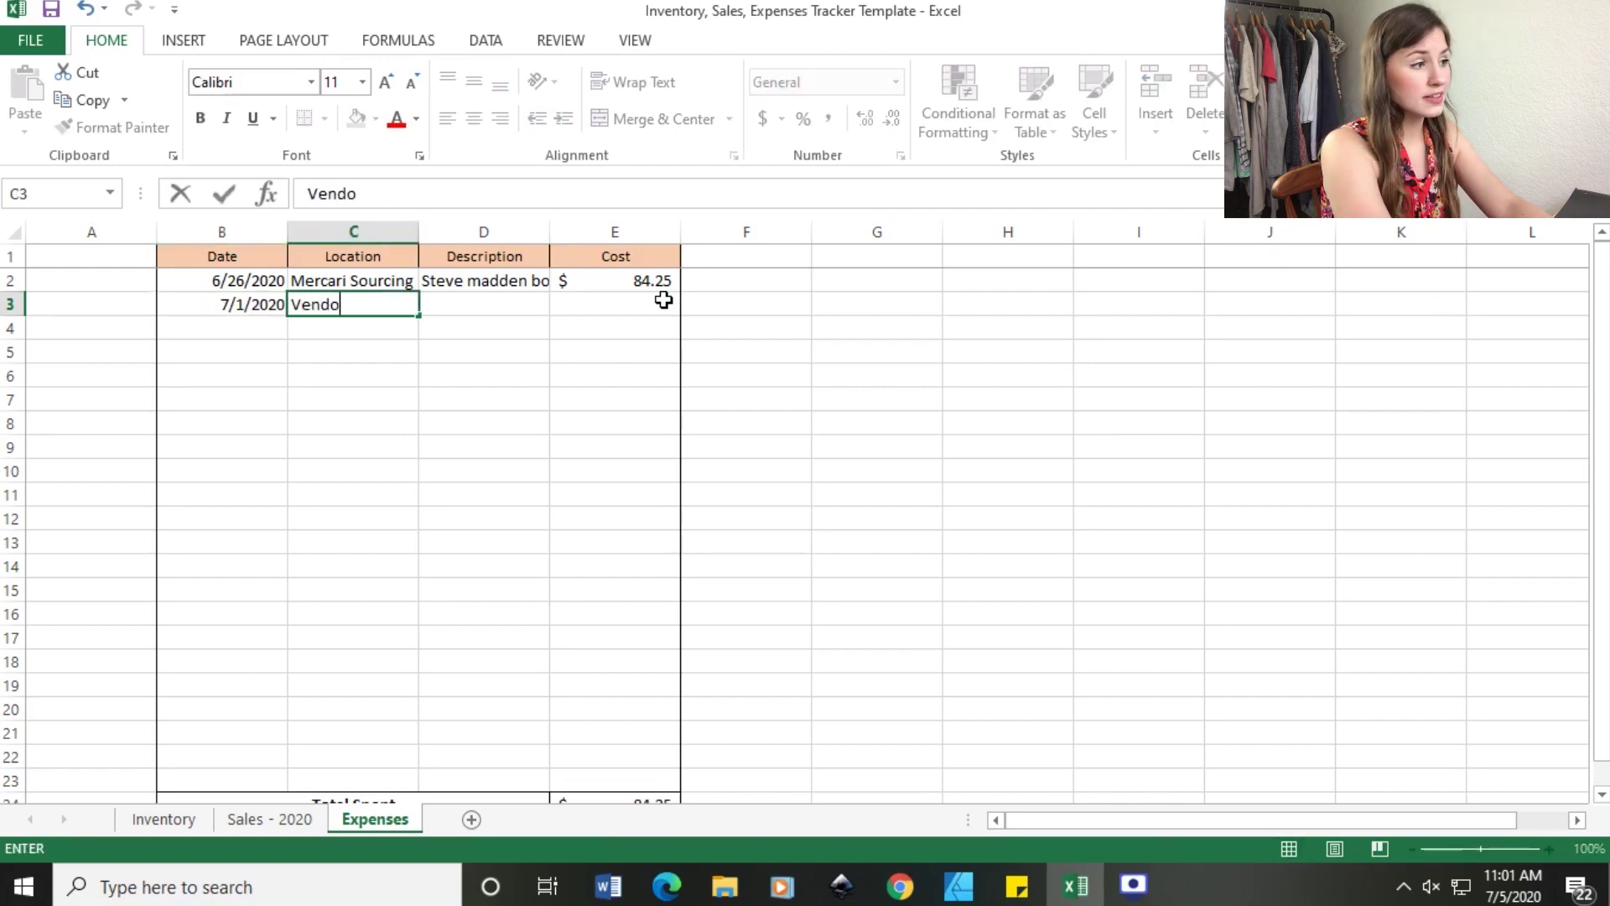
key("Tab")
Describe the Vendoo expense as "Monthly subscription for cross-listing" and set its cost to 19.99.
type("S")
key("BackSpace")
key("BackSpace")
type("Monthly subscription ")
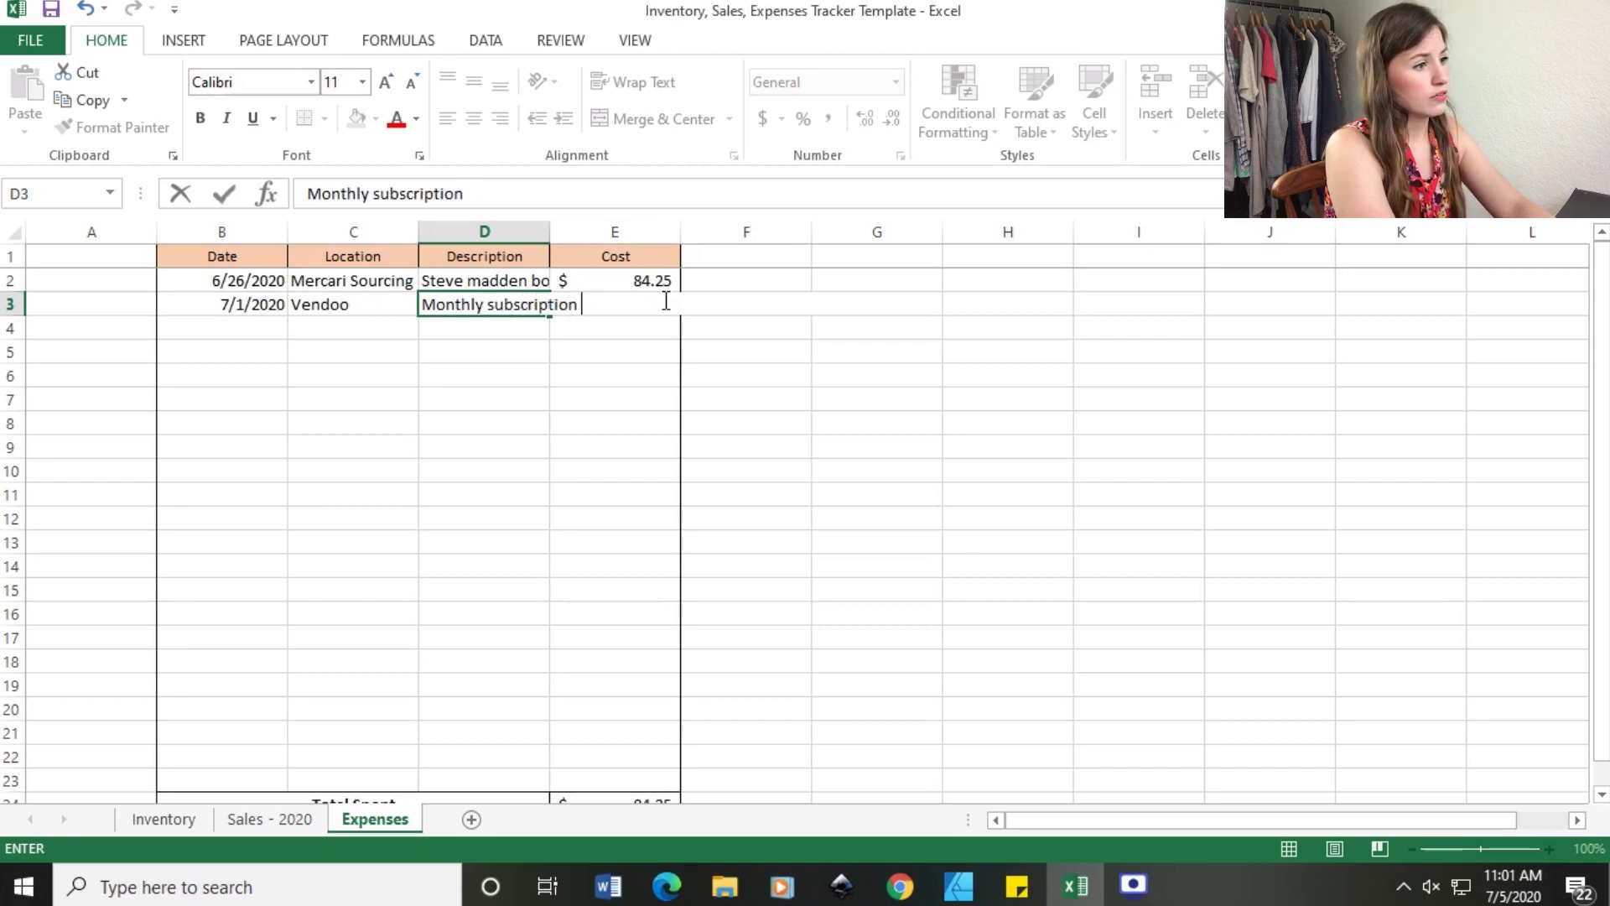
type("for cross-lis")
key("BackSpace")
type("isting")
key("Tab")
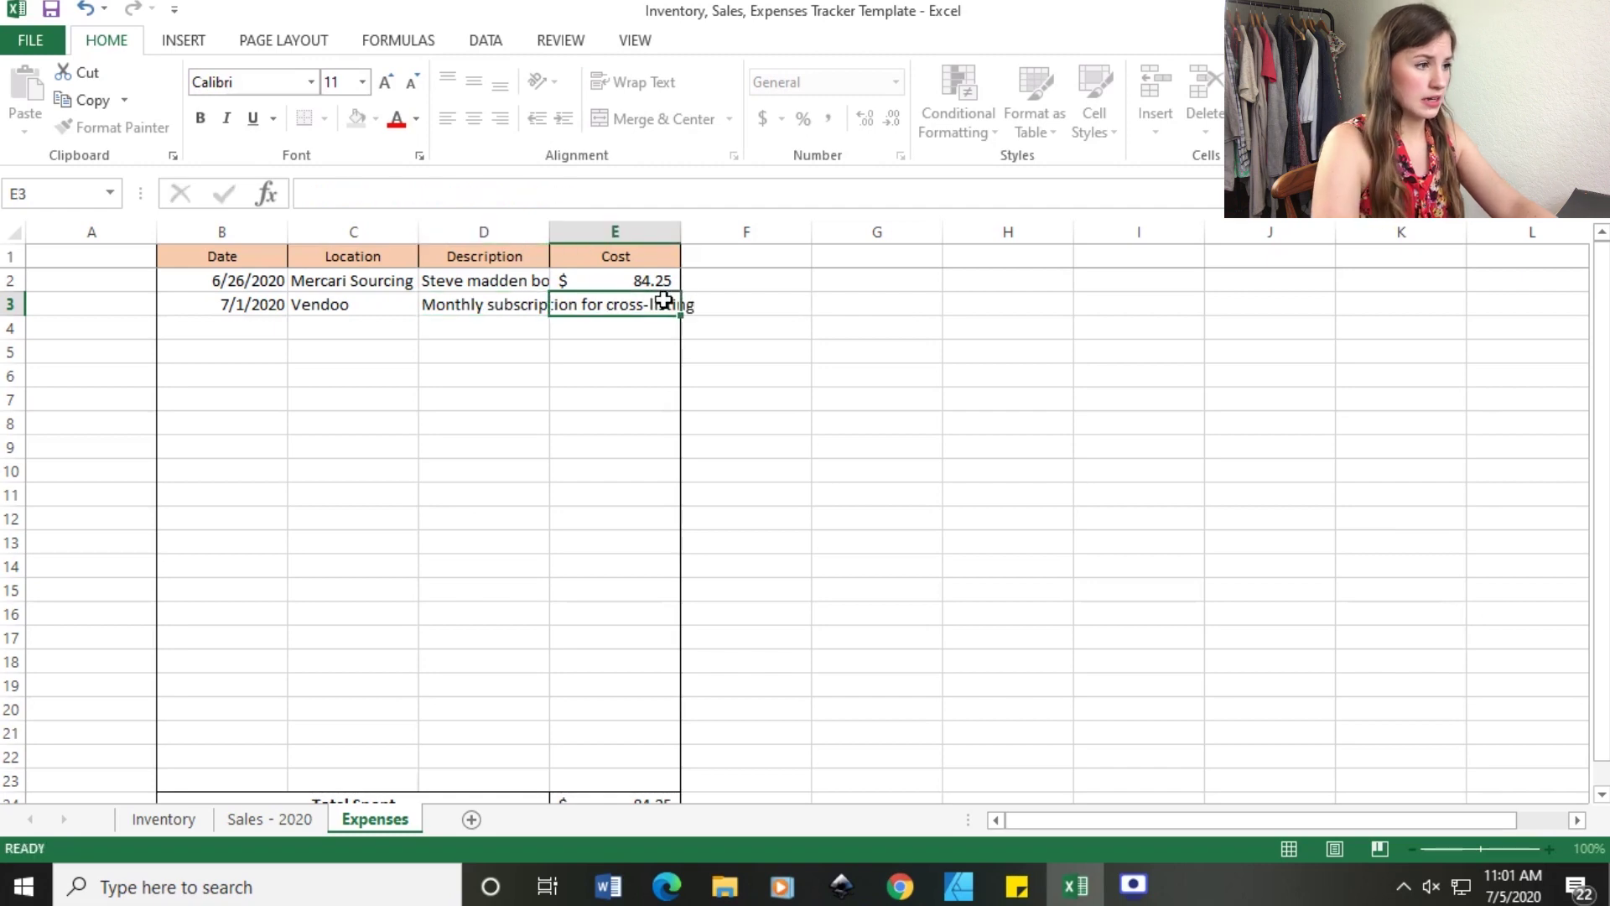
type("19.6")
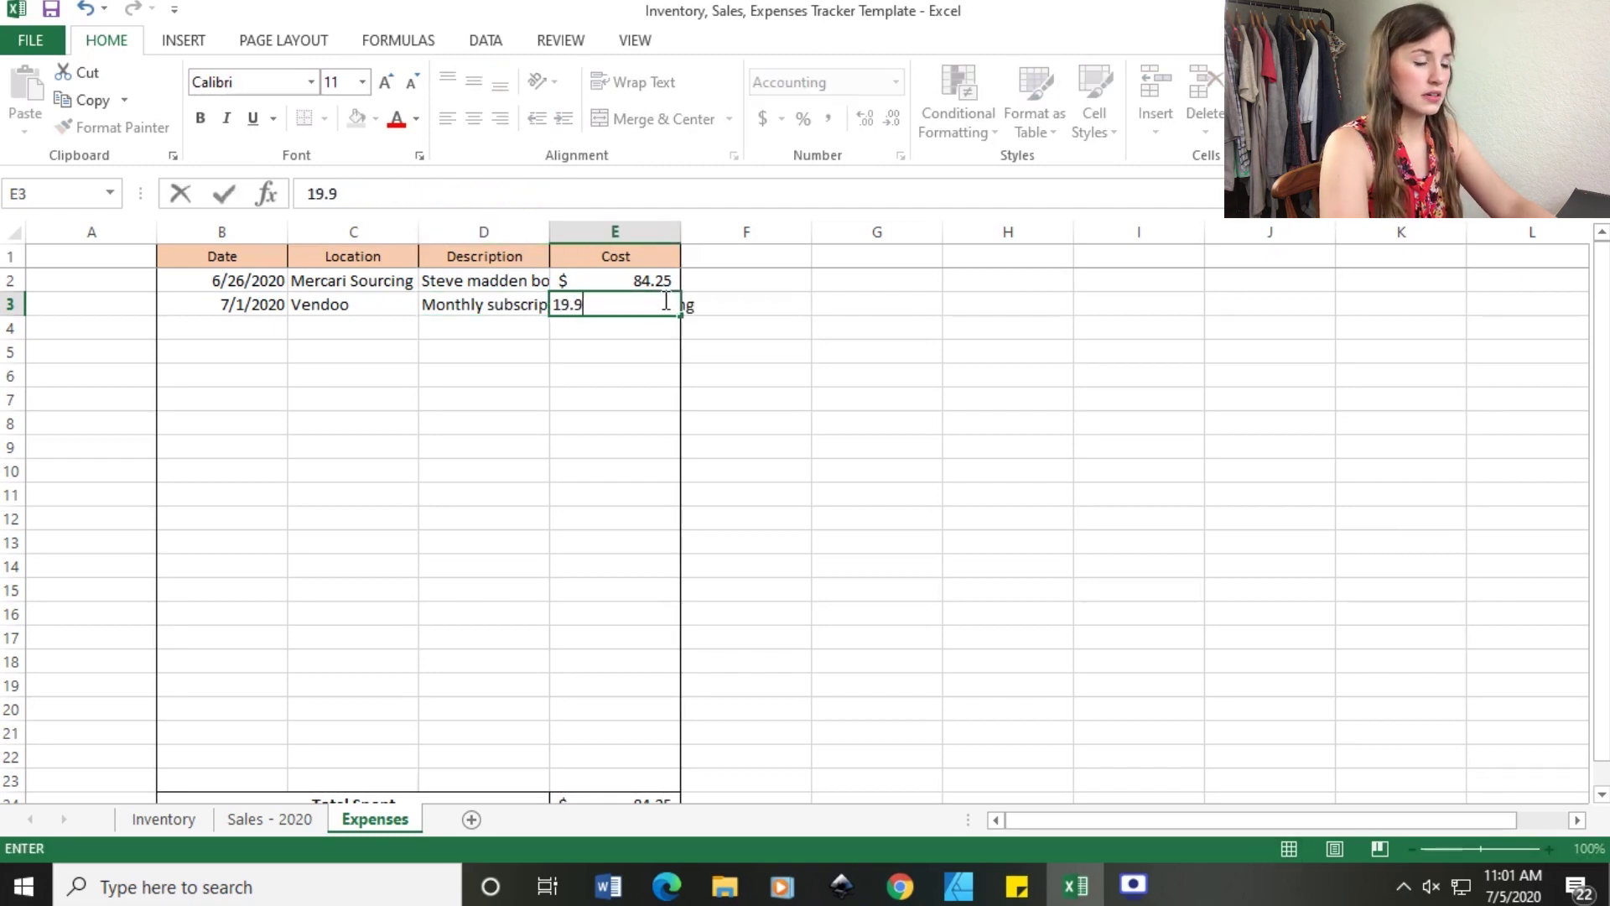
left_click(637, 376)
left_click(662, 394)
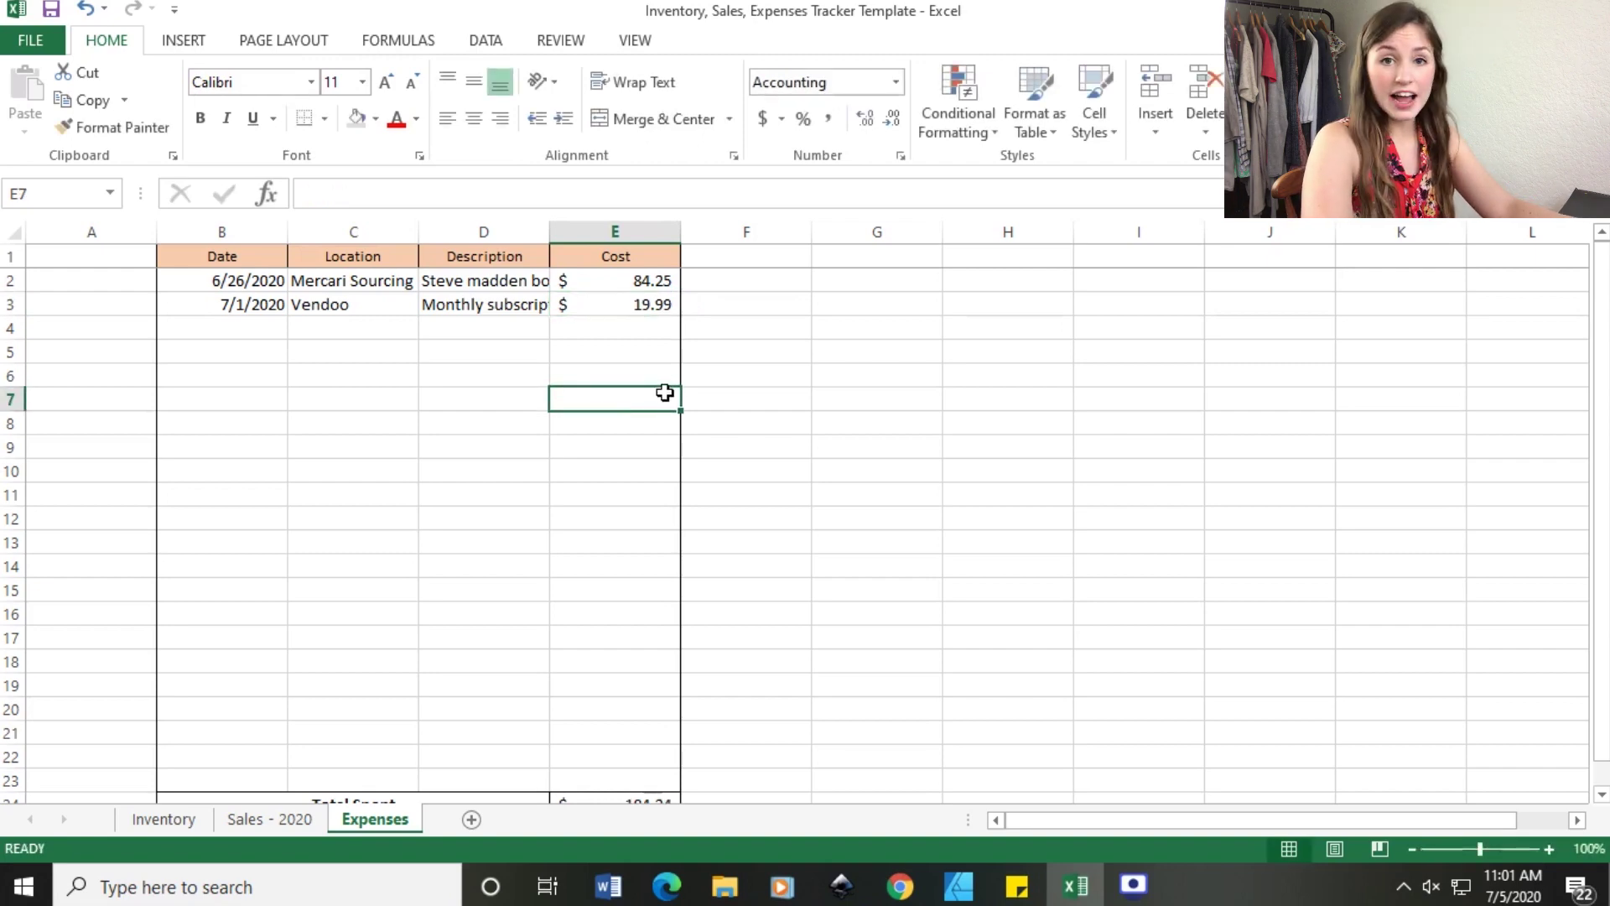
scroll(665, 392, "down", 1)
scroll(665, 392, "up", 1)
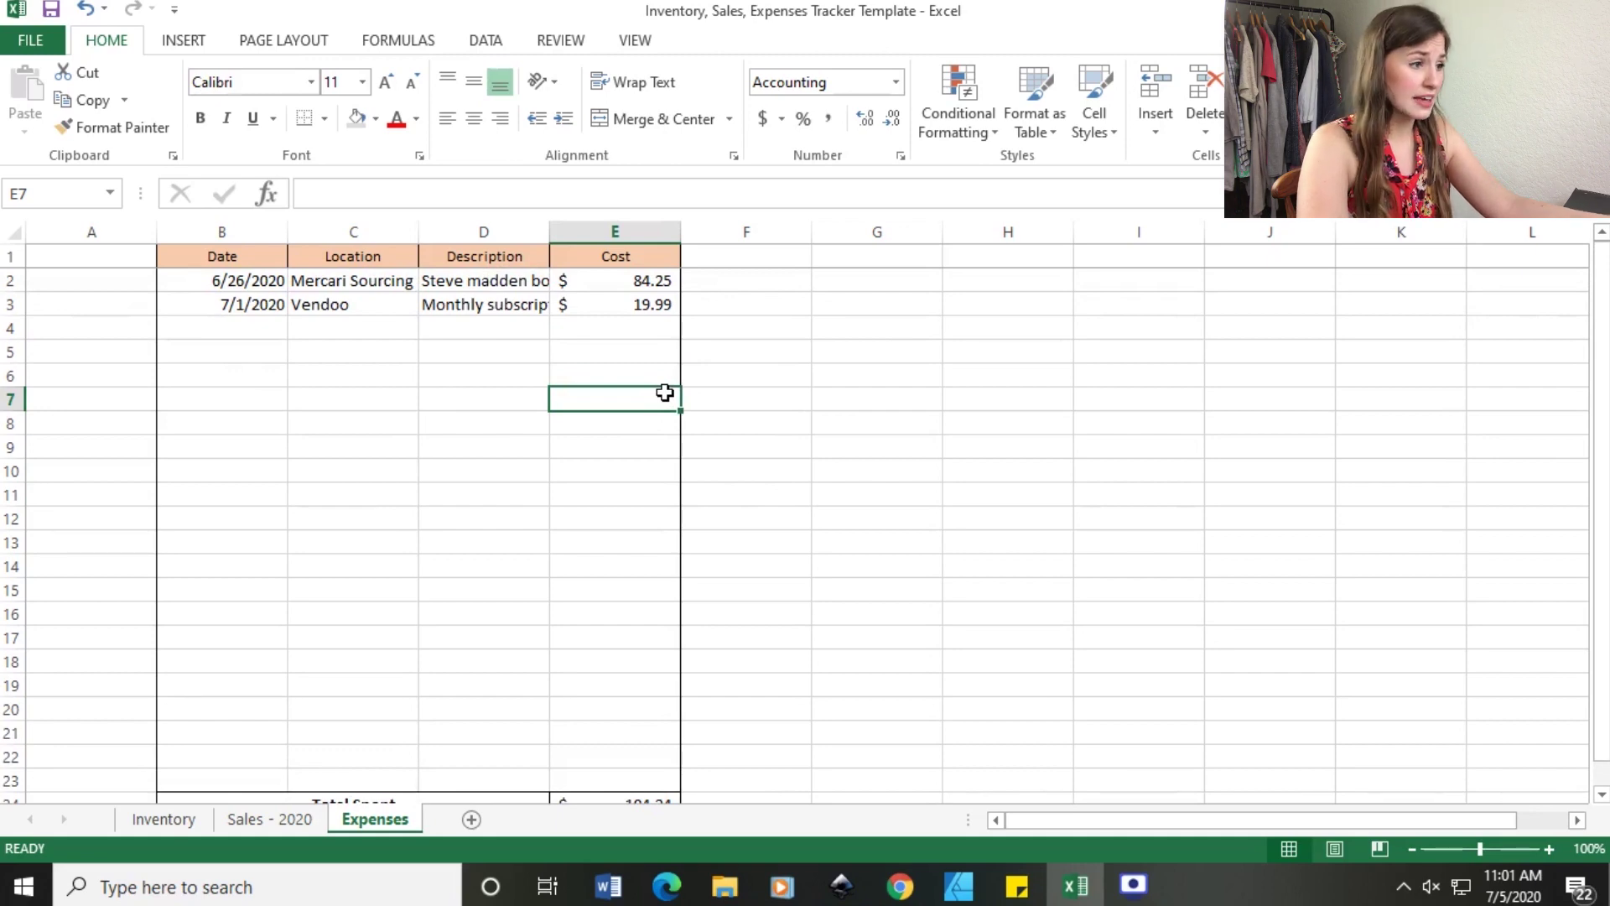
scroll(665, 393, "down", 1)
scroll(681, 676, "up", 1)
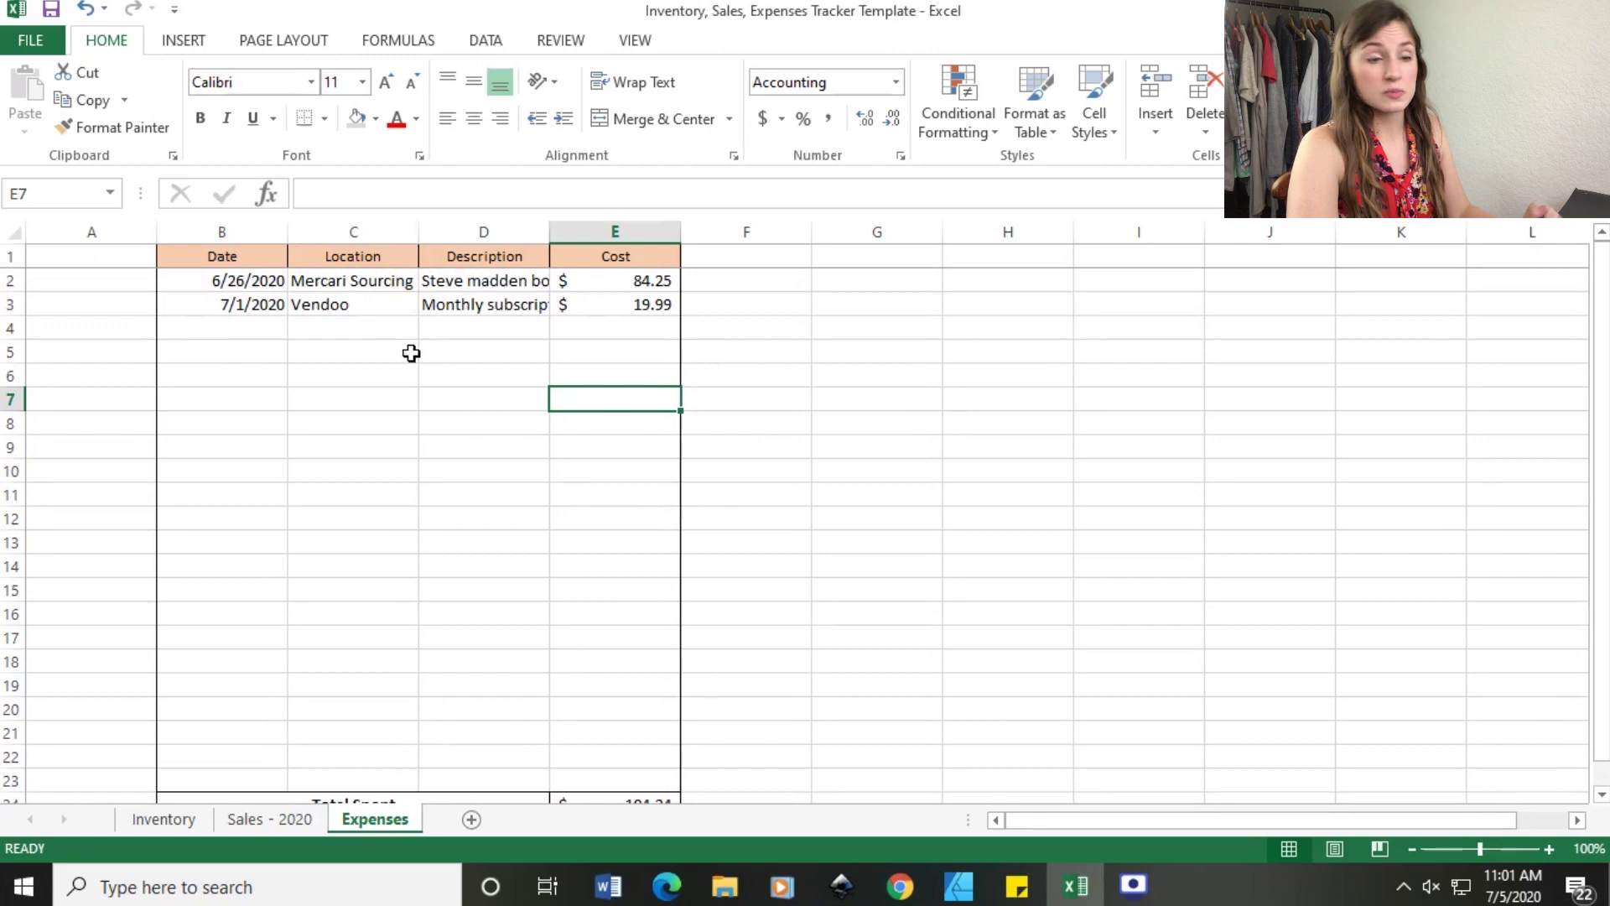
Start a third expense in row 4 with the date 7/5/2020 and the location Walmart.
left_click(241, 330)
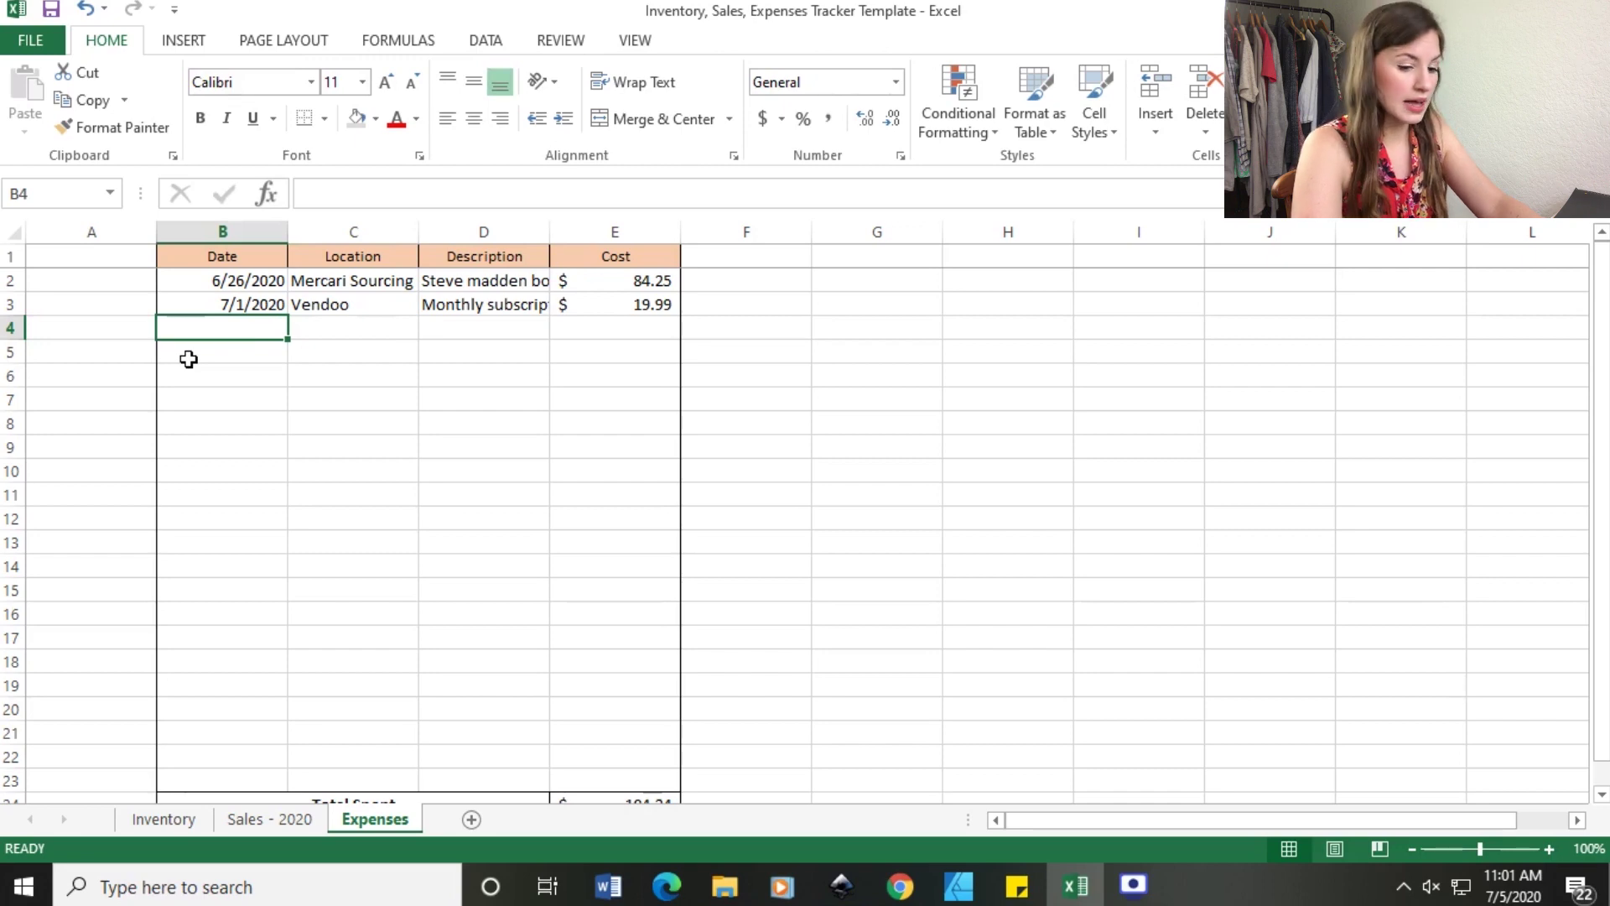
type("7/5/2020")
key("Tab")
type("Walnart")
key("BackSpace")
key("BackSpace")
key("BackSpace")
key("BackSpace")
type("mart")
key("Tab")
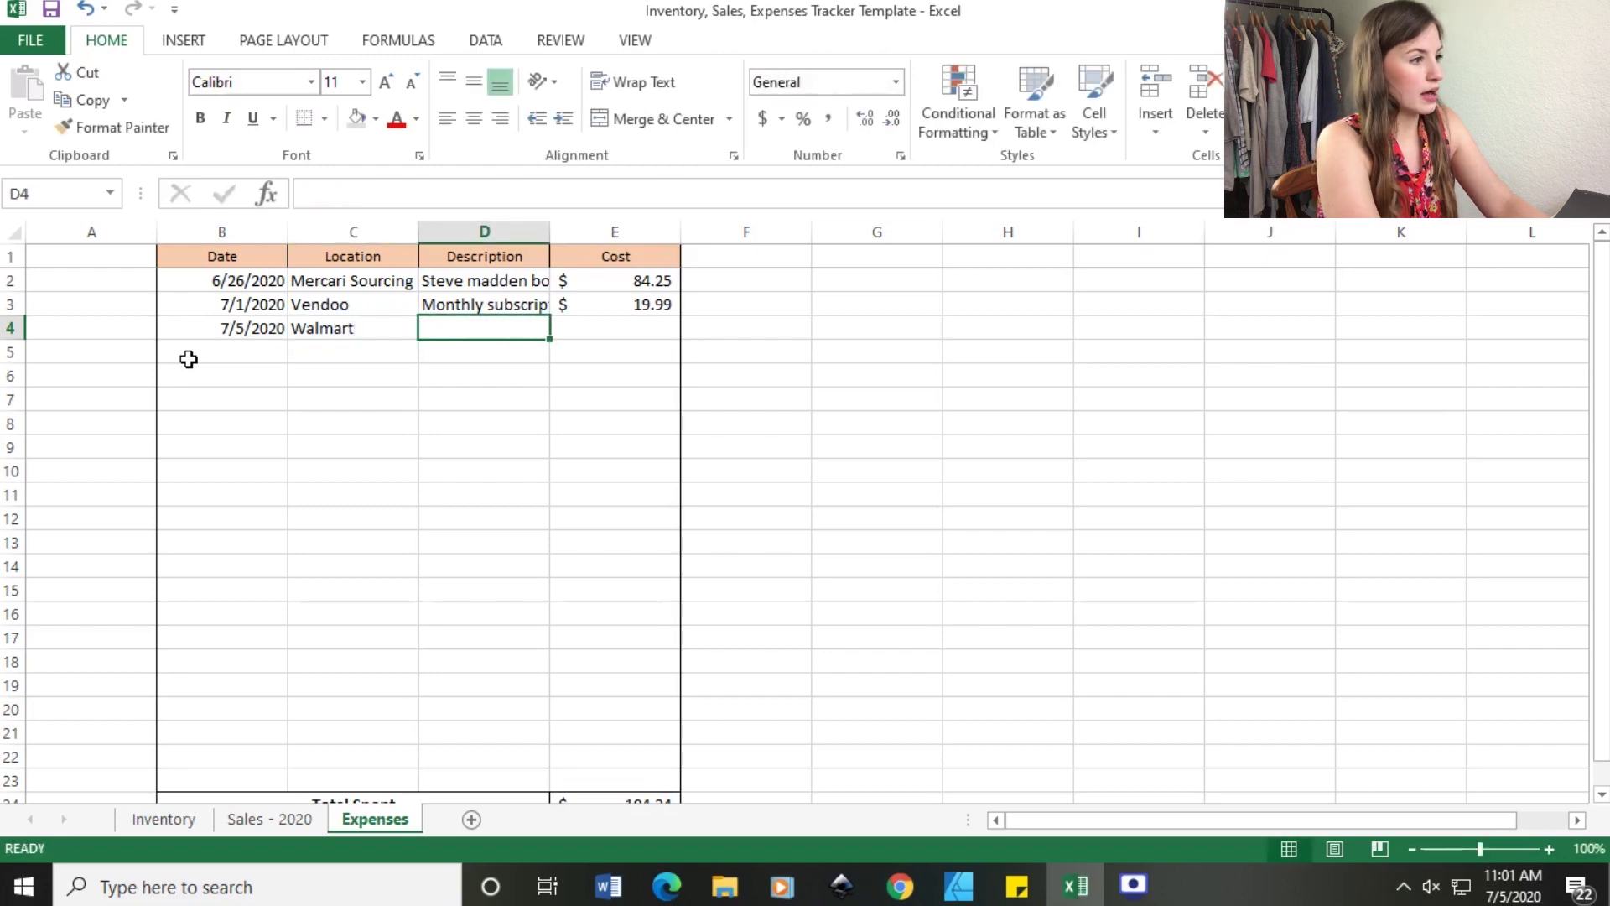
Describe the Walmart expense as "Tape" and set its cost to 5.70.
type("S")
key("BackSpace")
key("BackSpace")
type("Tape")
key("Tab")
type("5.70")
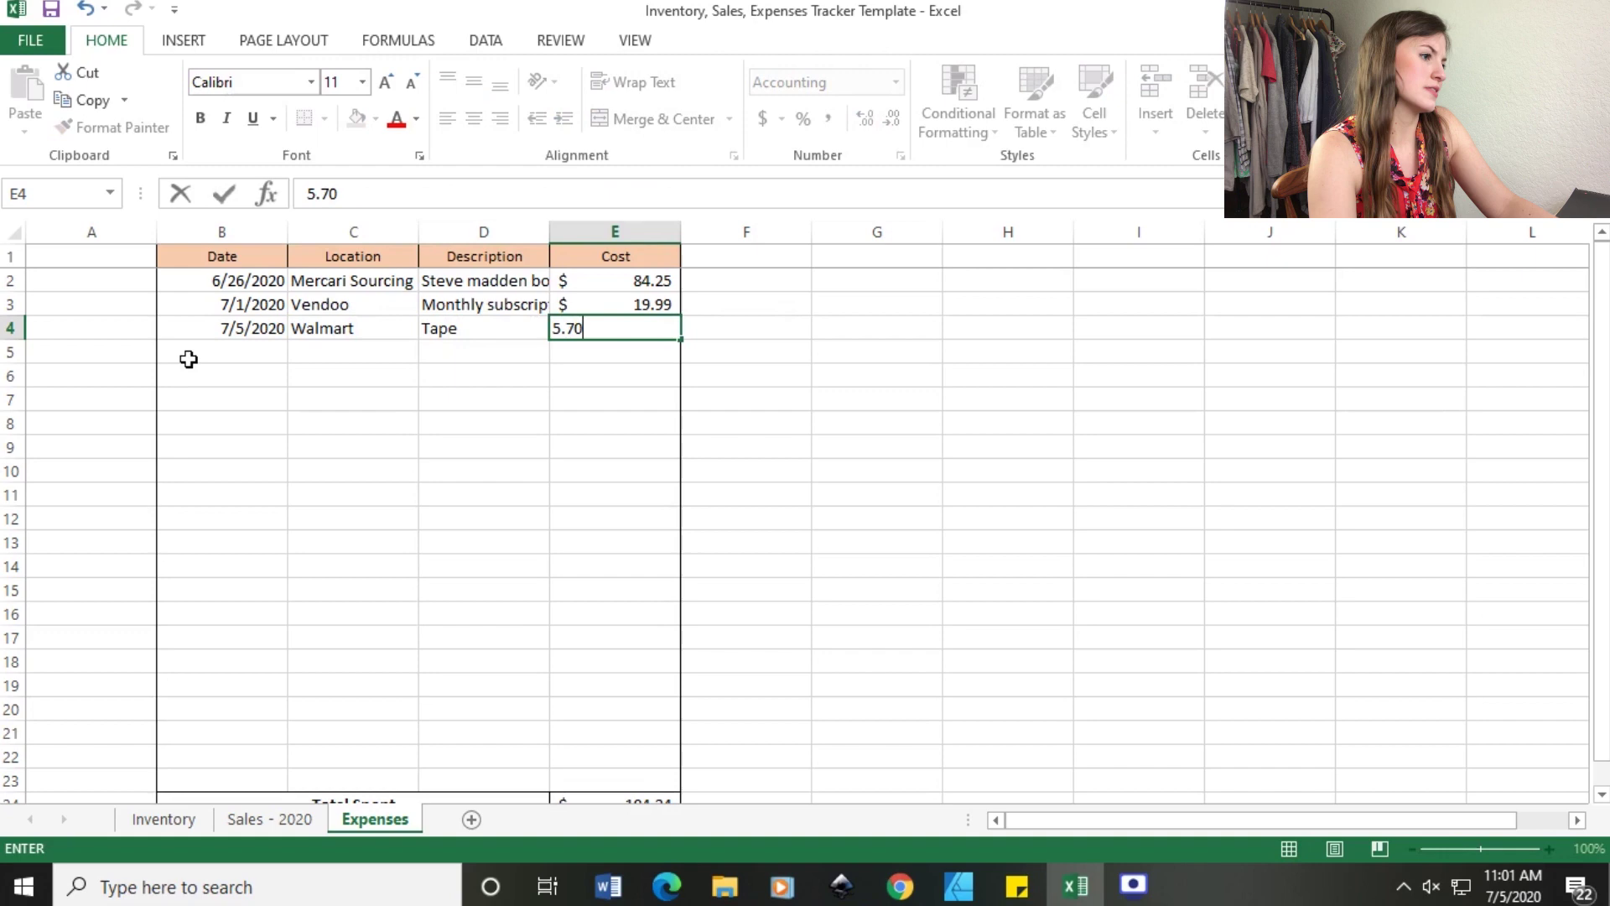
left_click(945, 496)
scroll(579, 663, "down", 2)
scroll(688, 612, "up", 2)
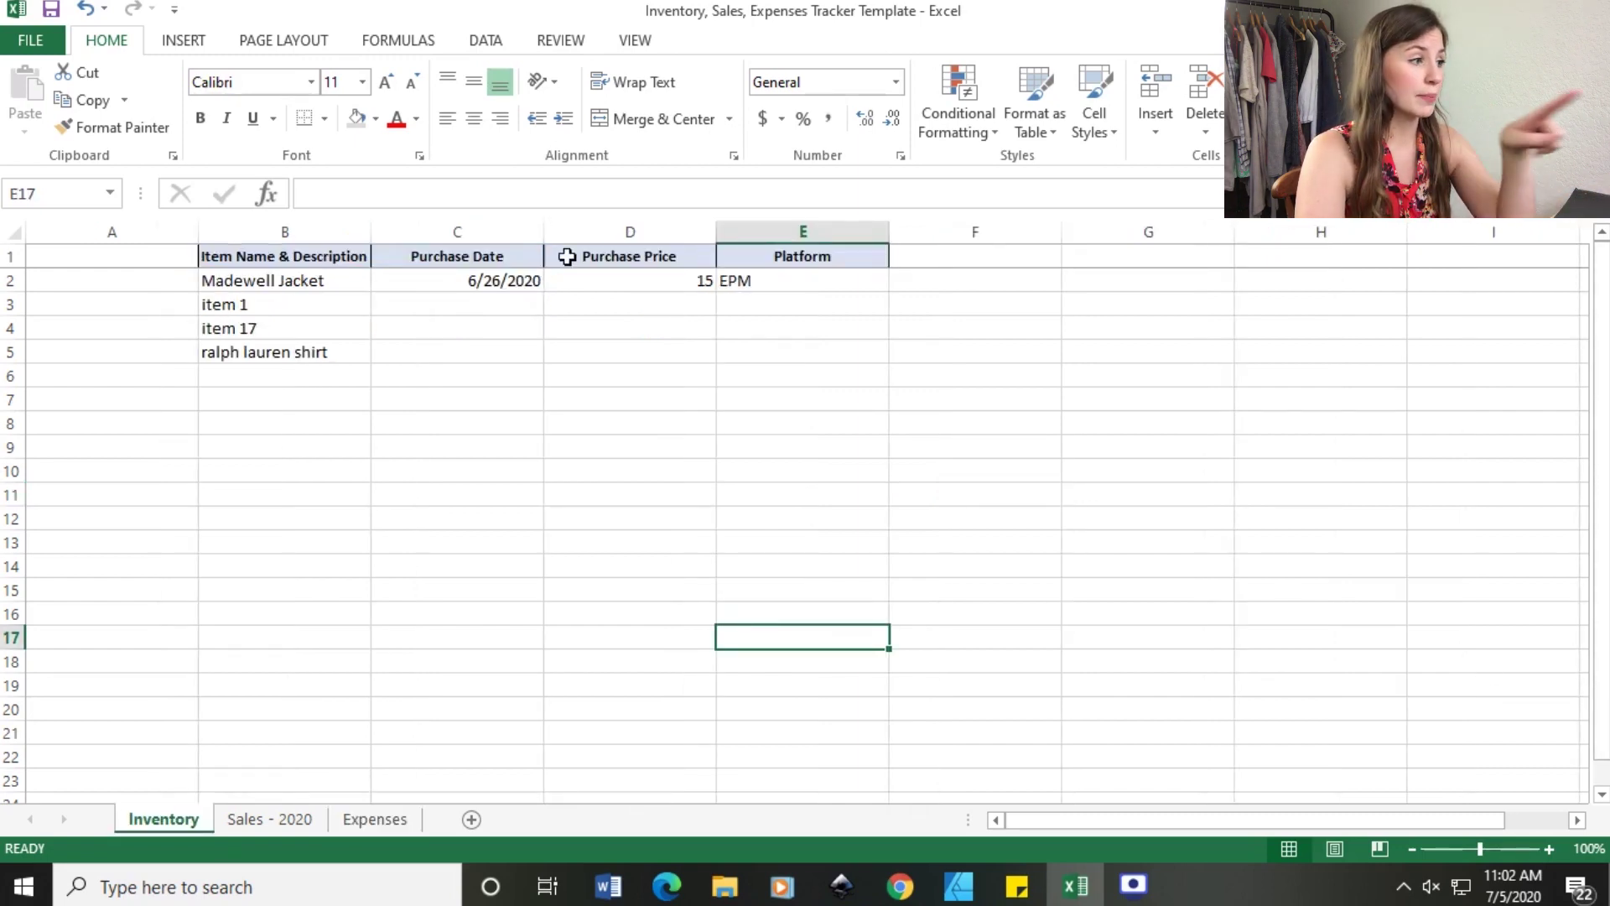
Review the Madewell Jacket entry's name, purchase date, purchase price and platform on the Inventory sheet.
left_click(305, 283)
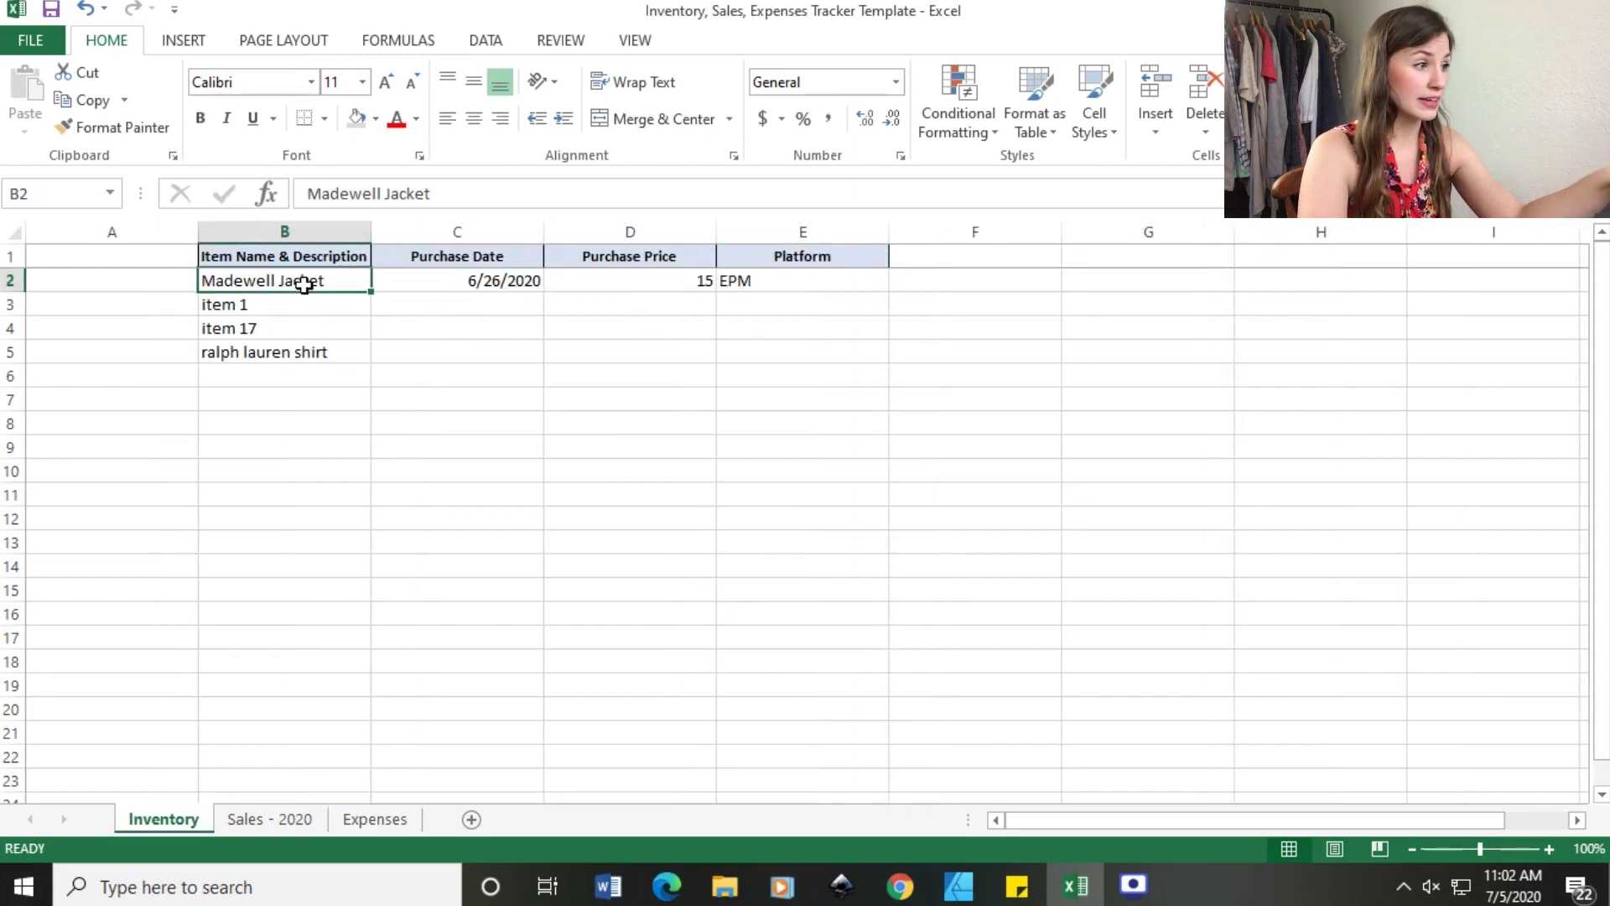
left_click(495, 284)
left_click(631, 290)
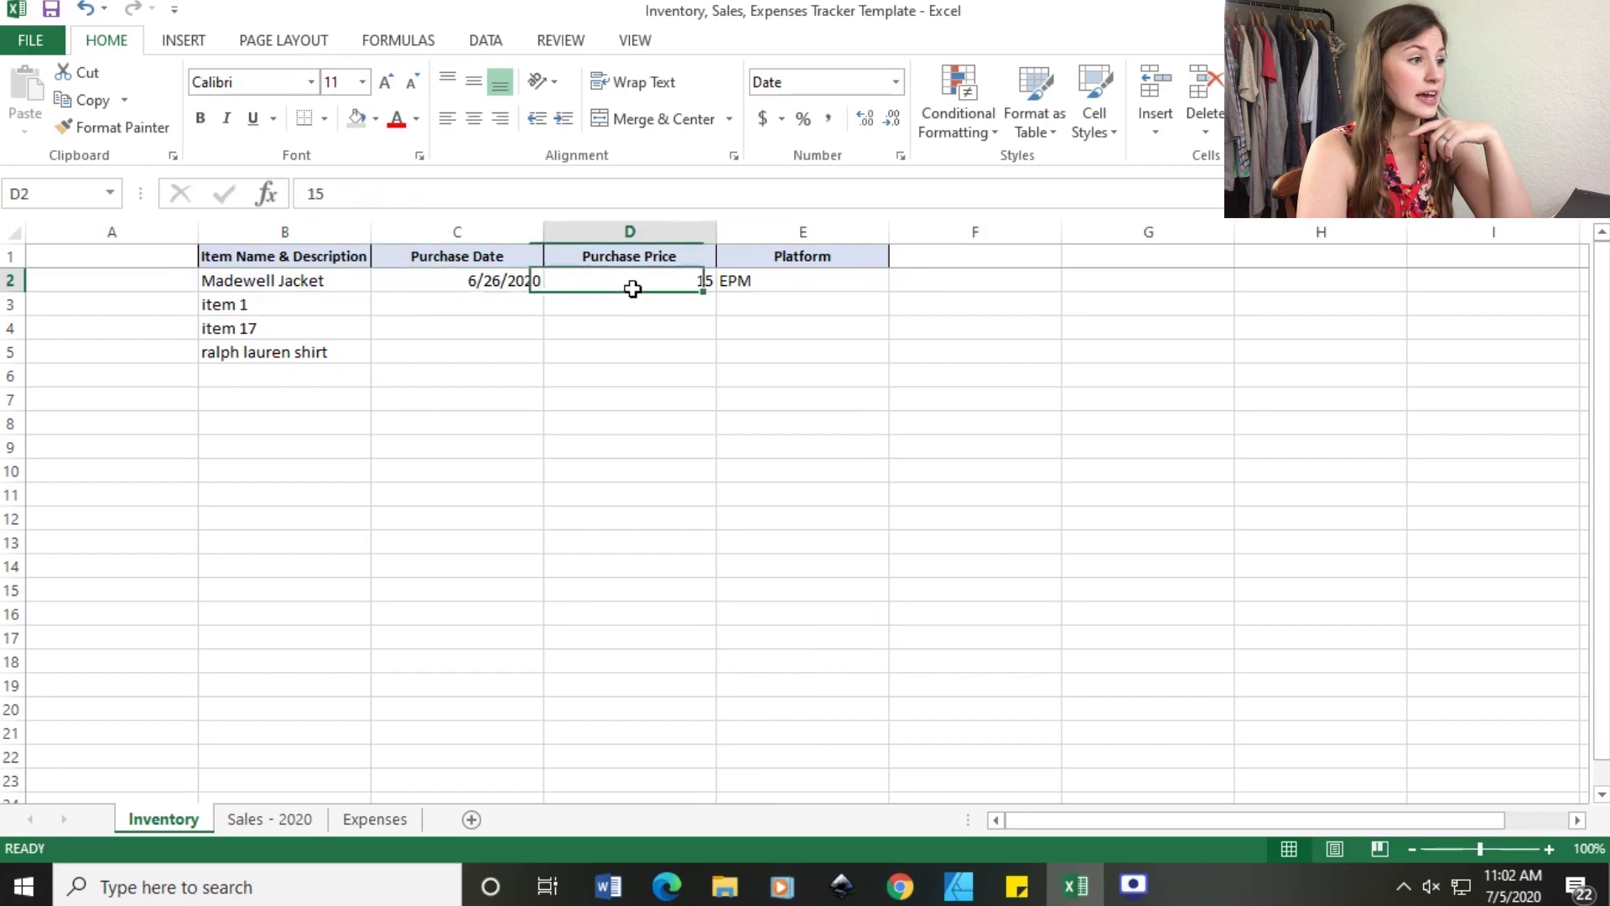
left_click(760, 280)
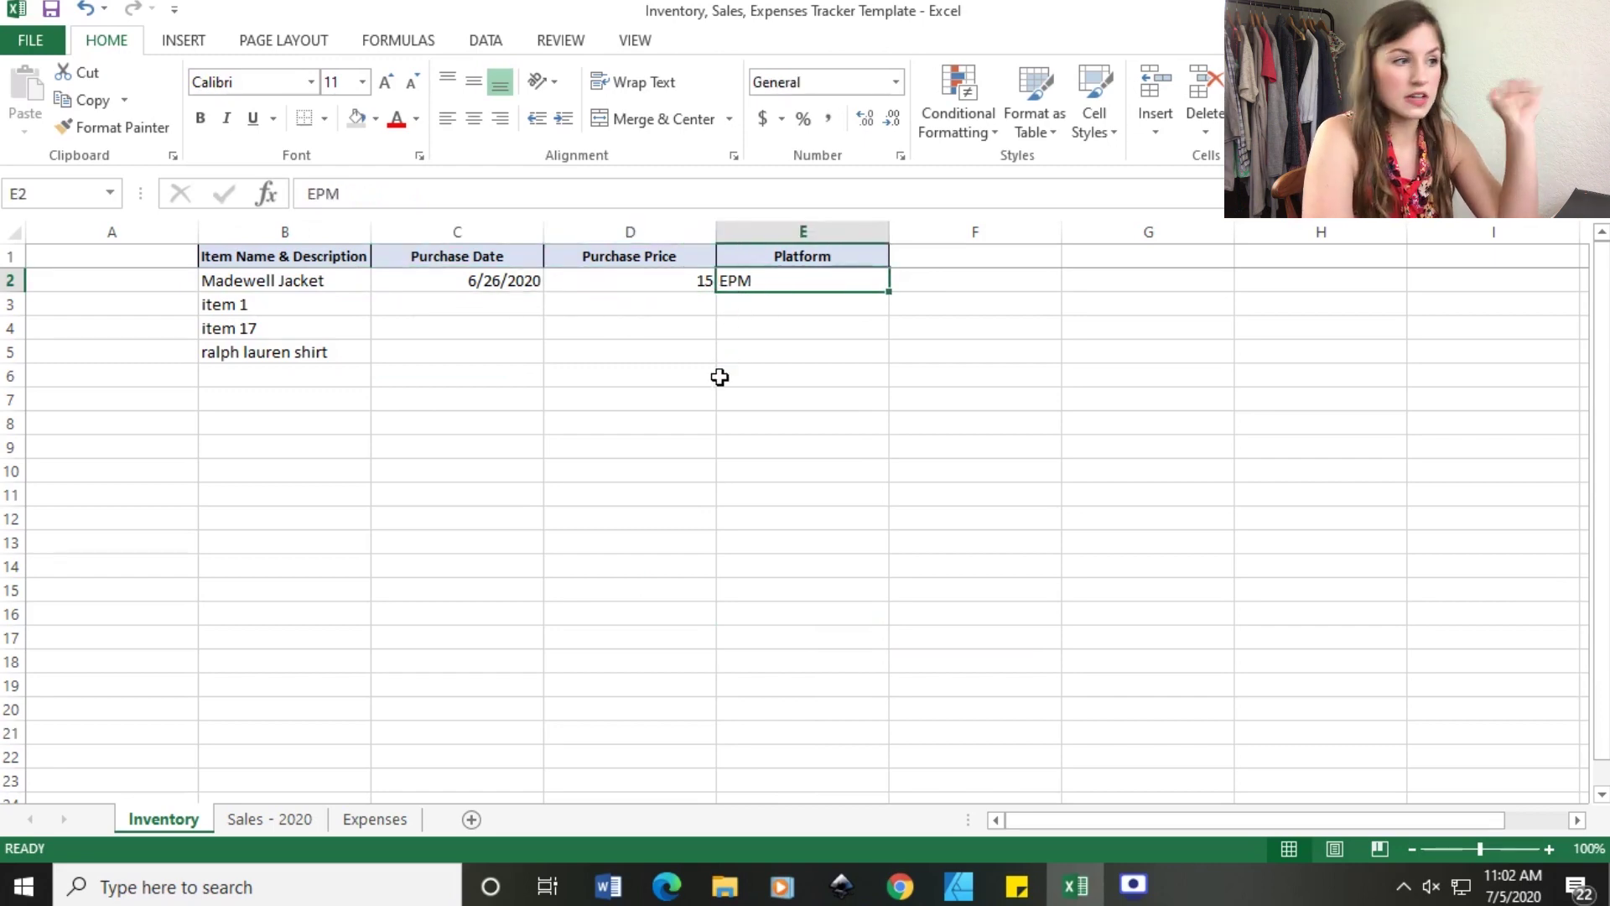
Check the description and cost of the Mercari Sourcing purchase on the Expenses sheet.
left_click(291, 829)
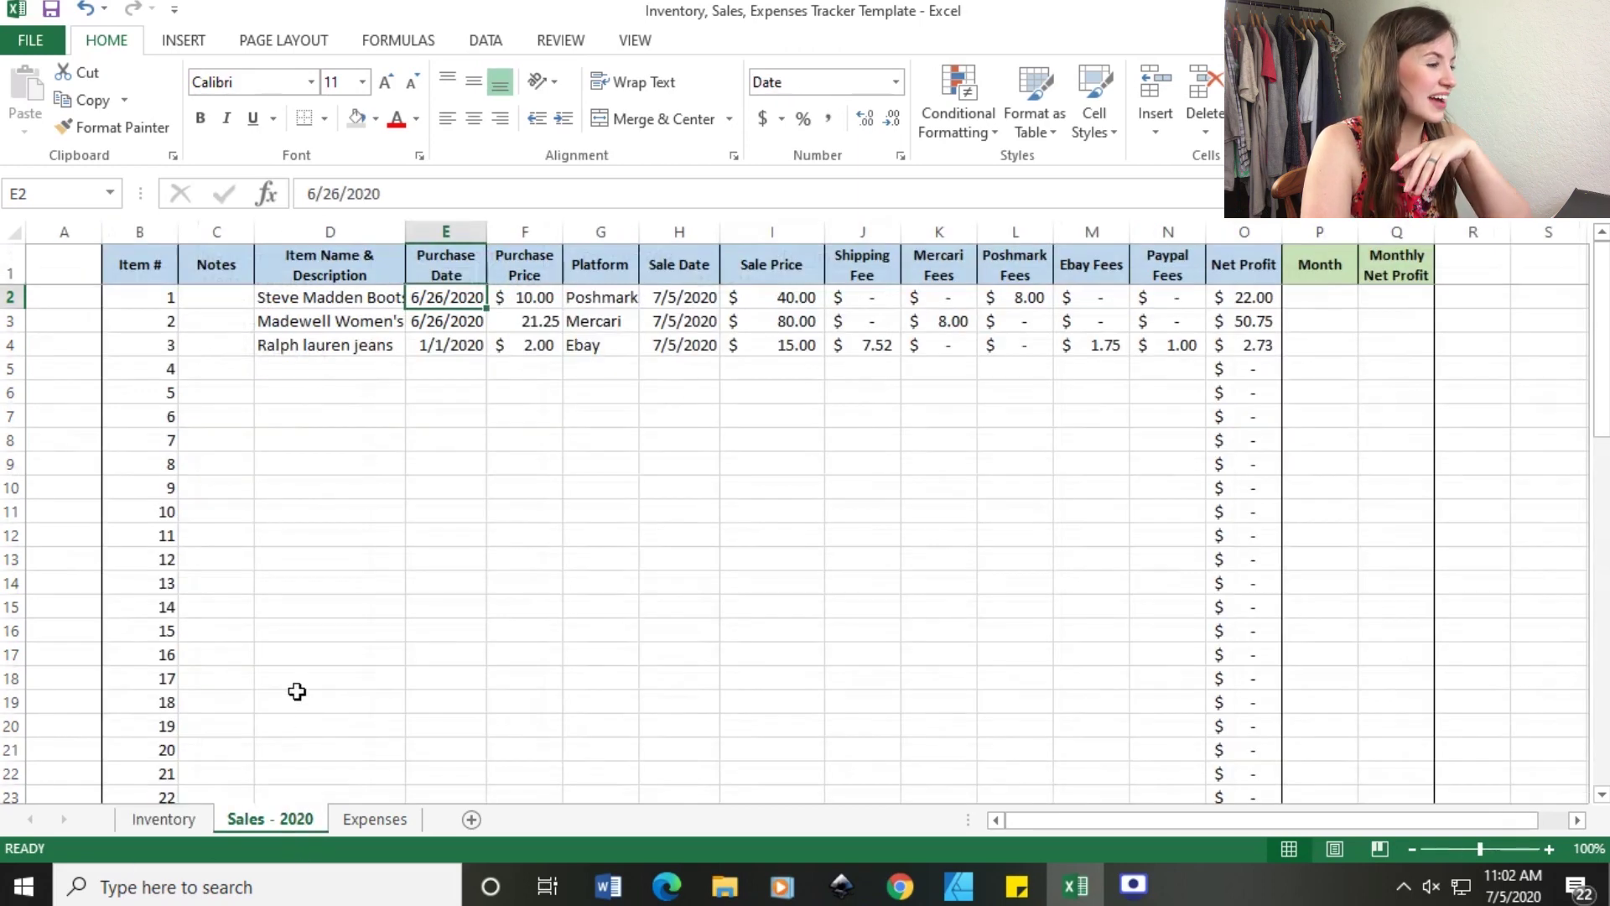
left_click(374, 823)
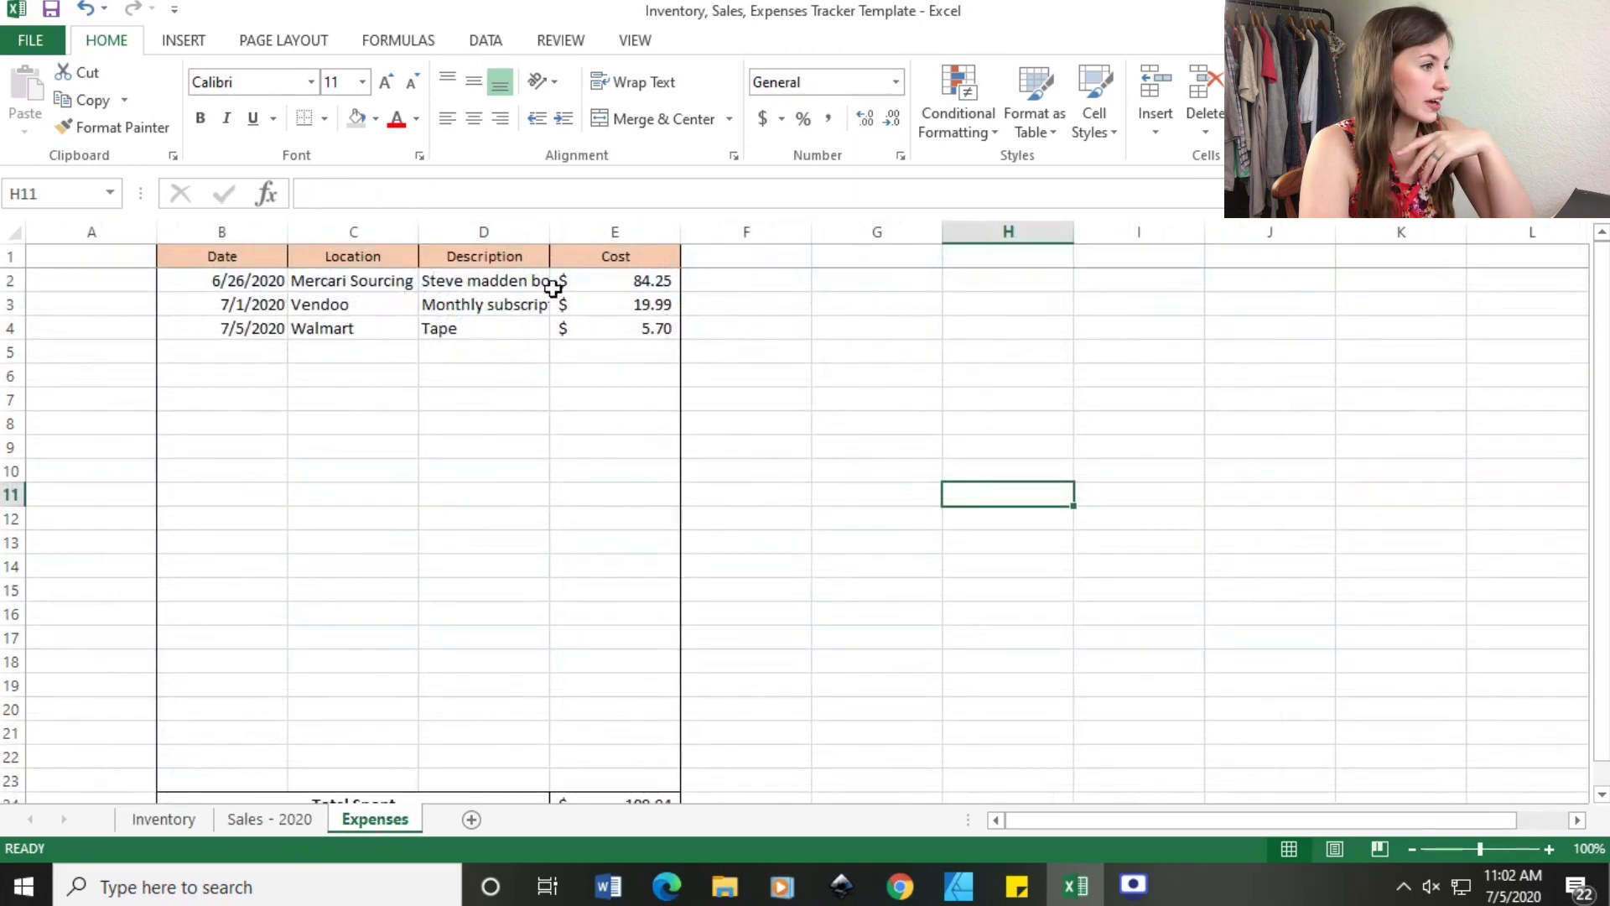
left_click(587, 280)
left_click(531, 280)
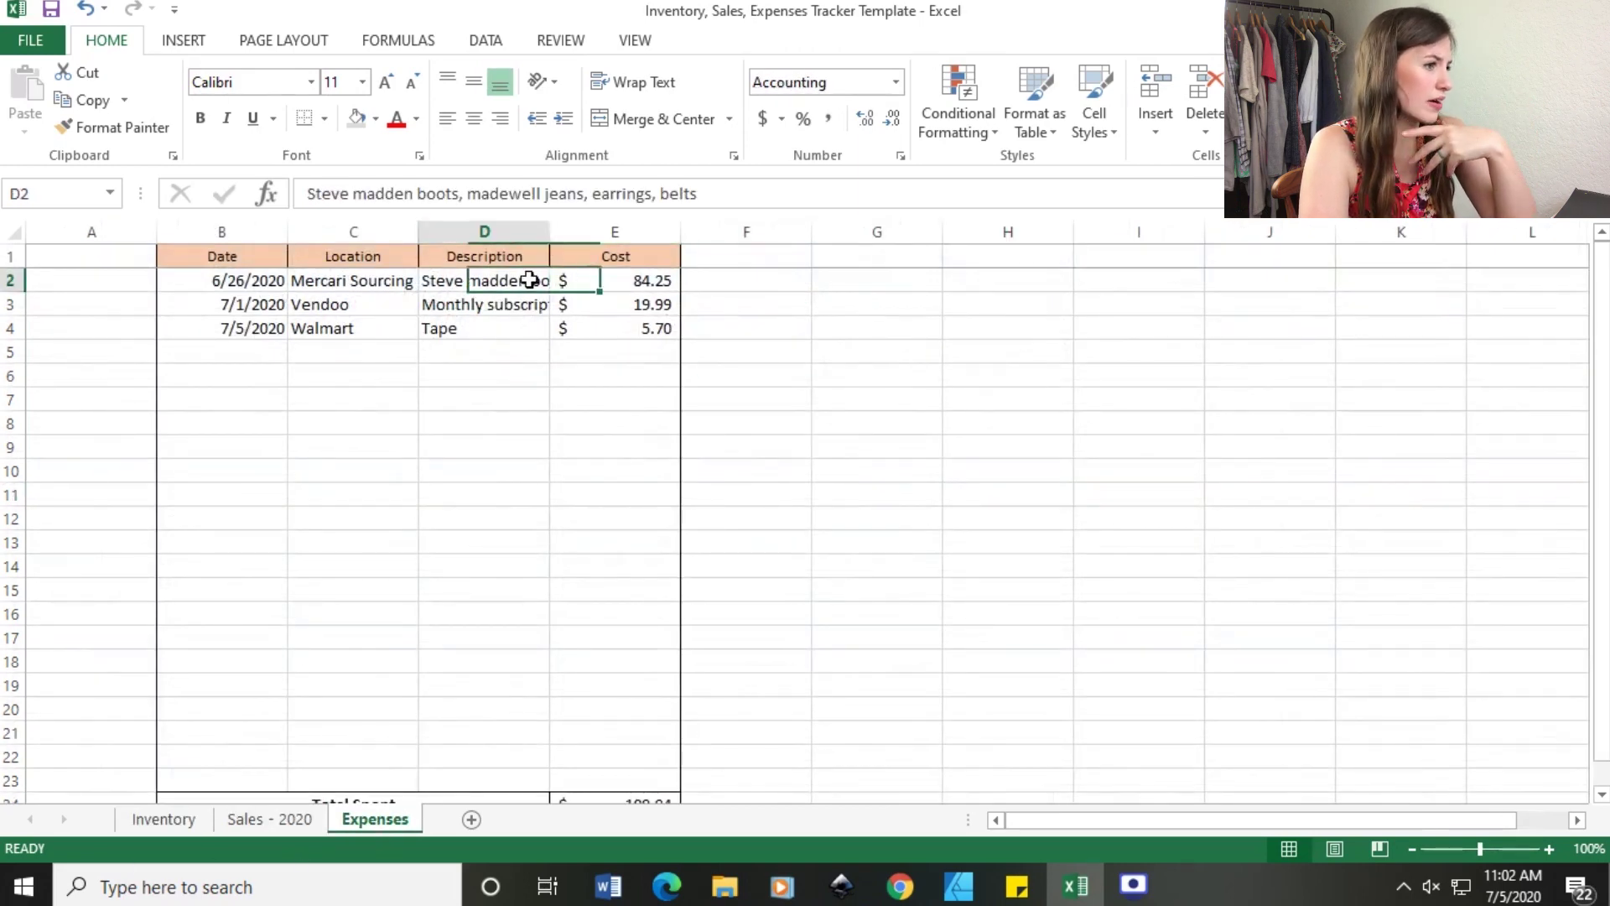
left_click(668, 286)
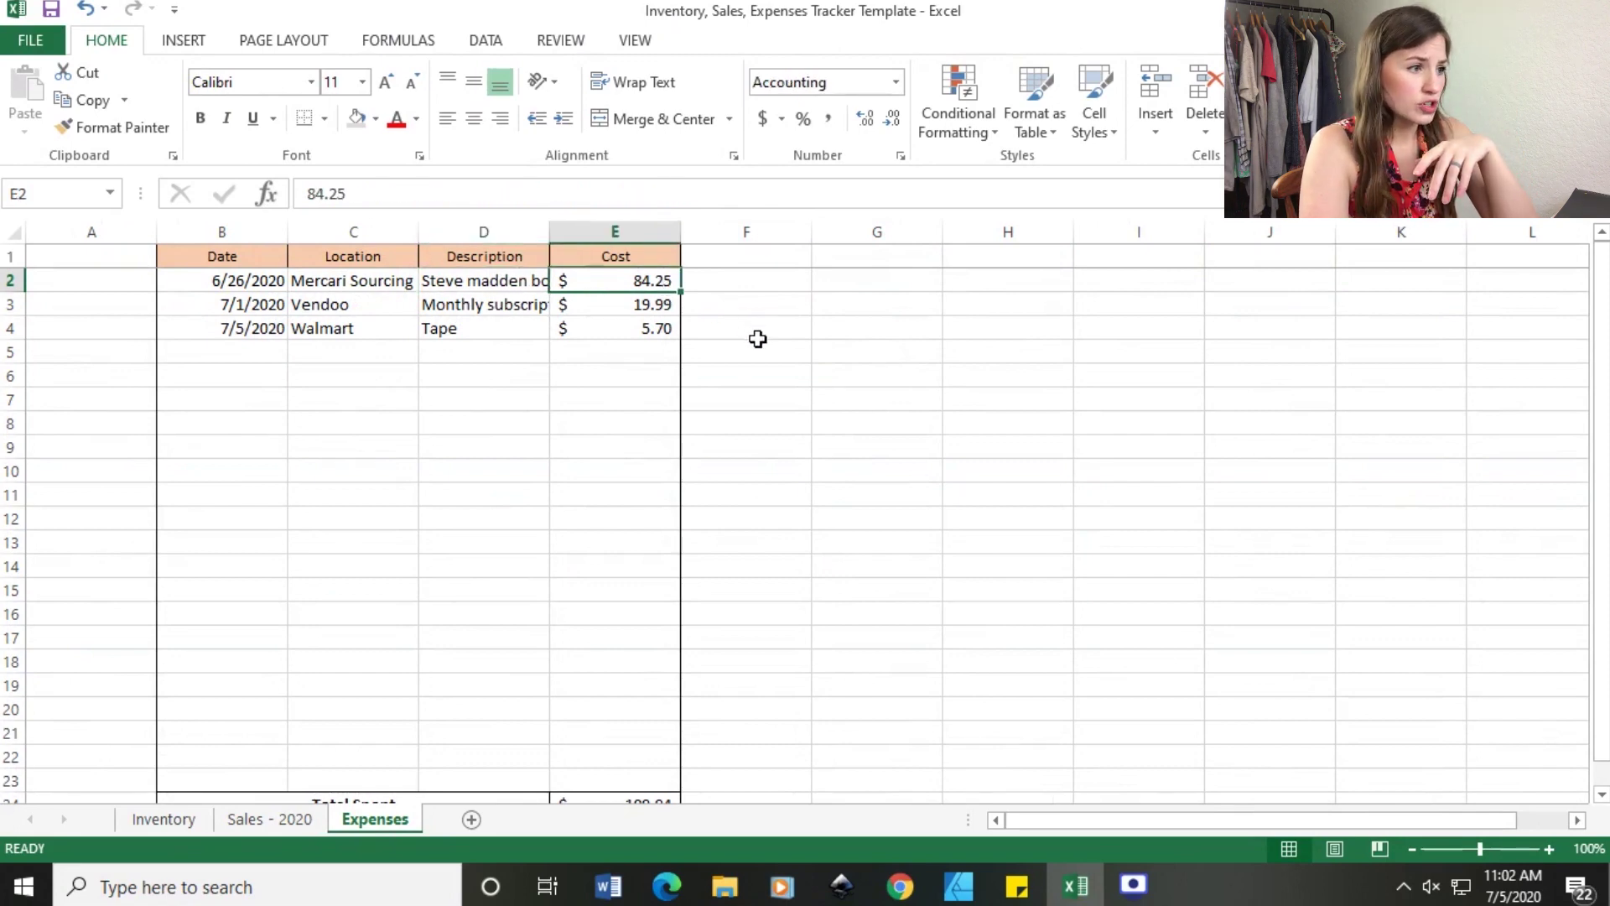
Divide the Mercari Sourcing cost of 84.25 by 10 in Calculator and close it.
left_click(758, 338)
key("XF86Calculator")
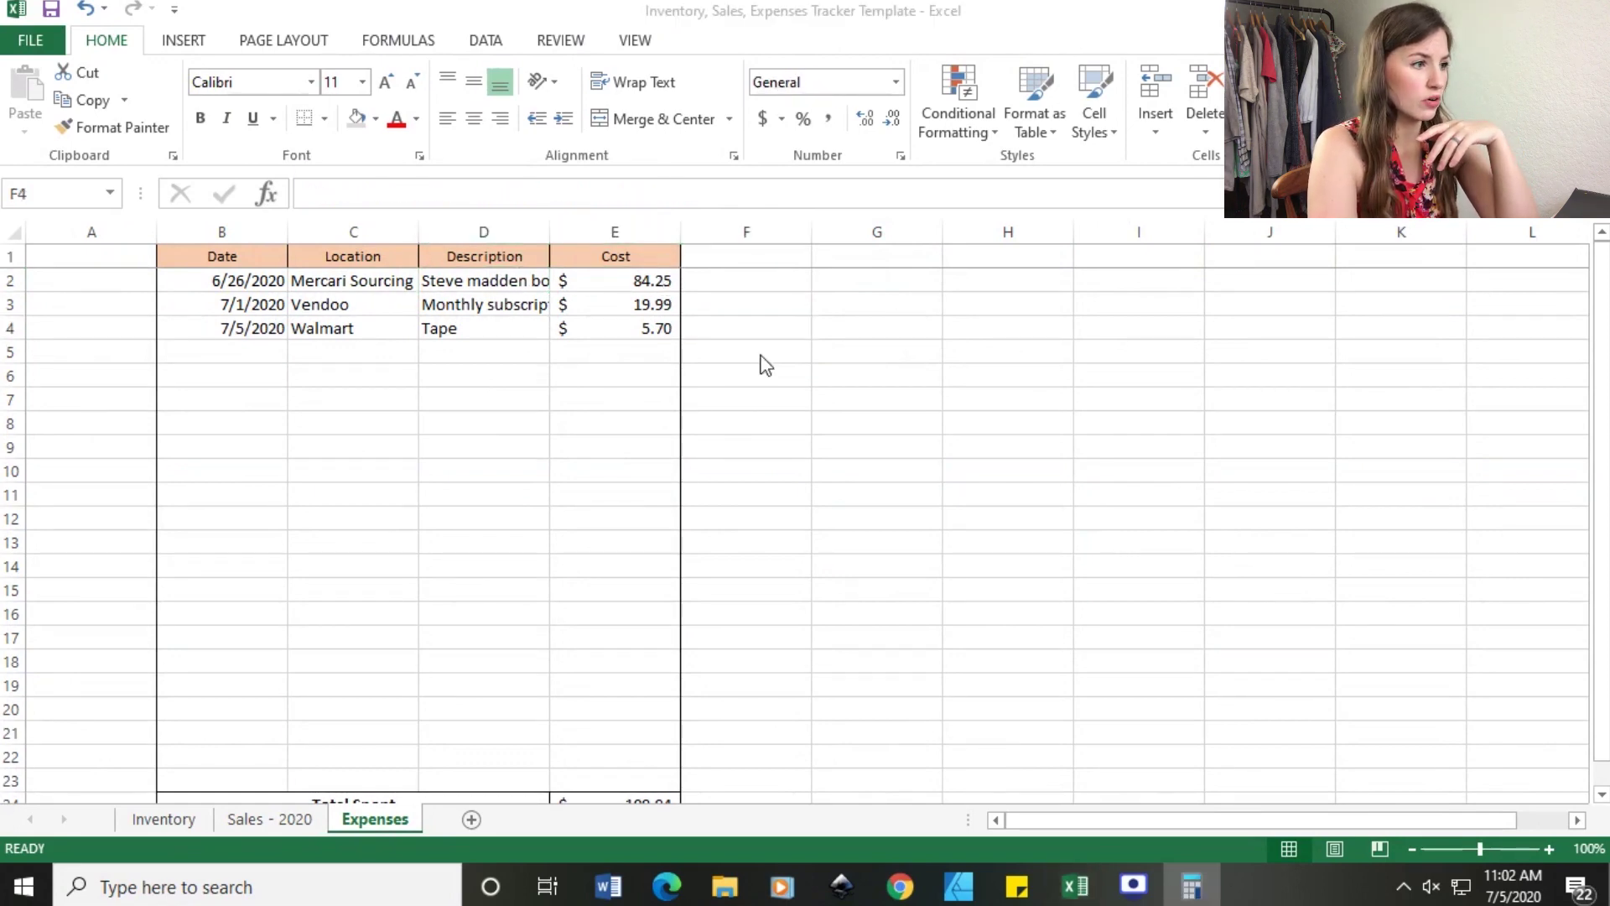
type("84.25/10")
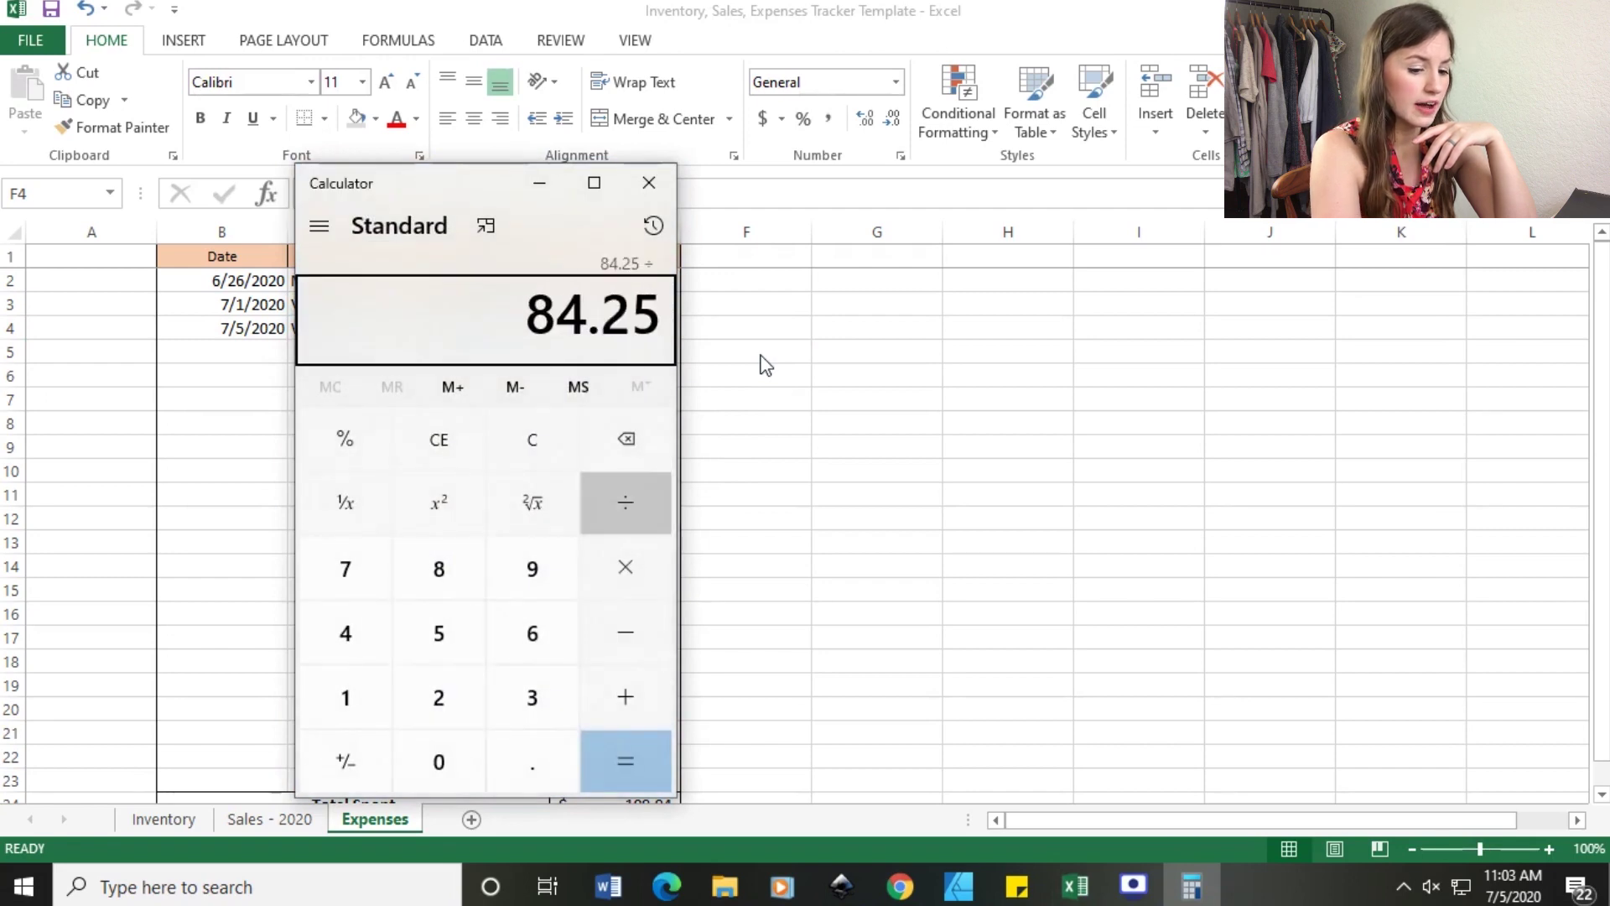
key("Return")
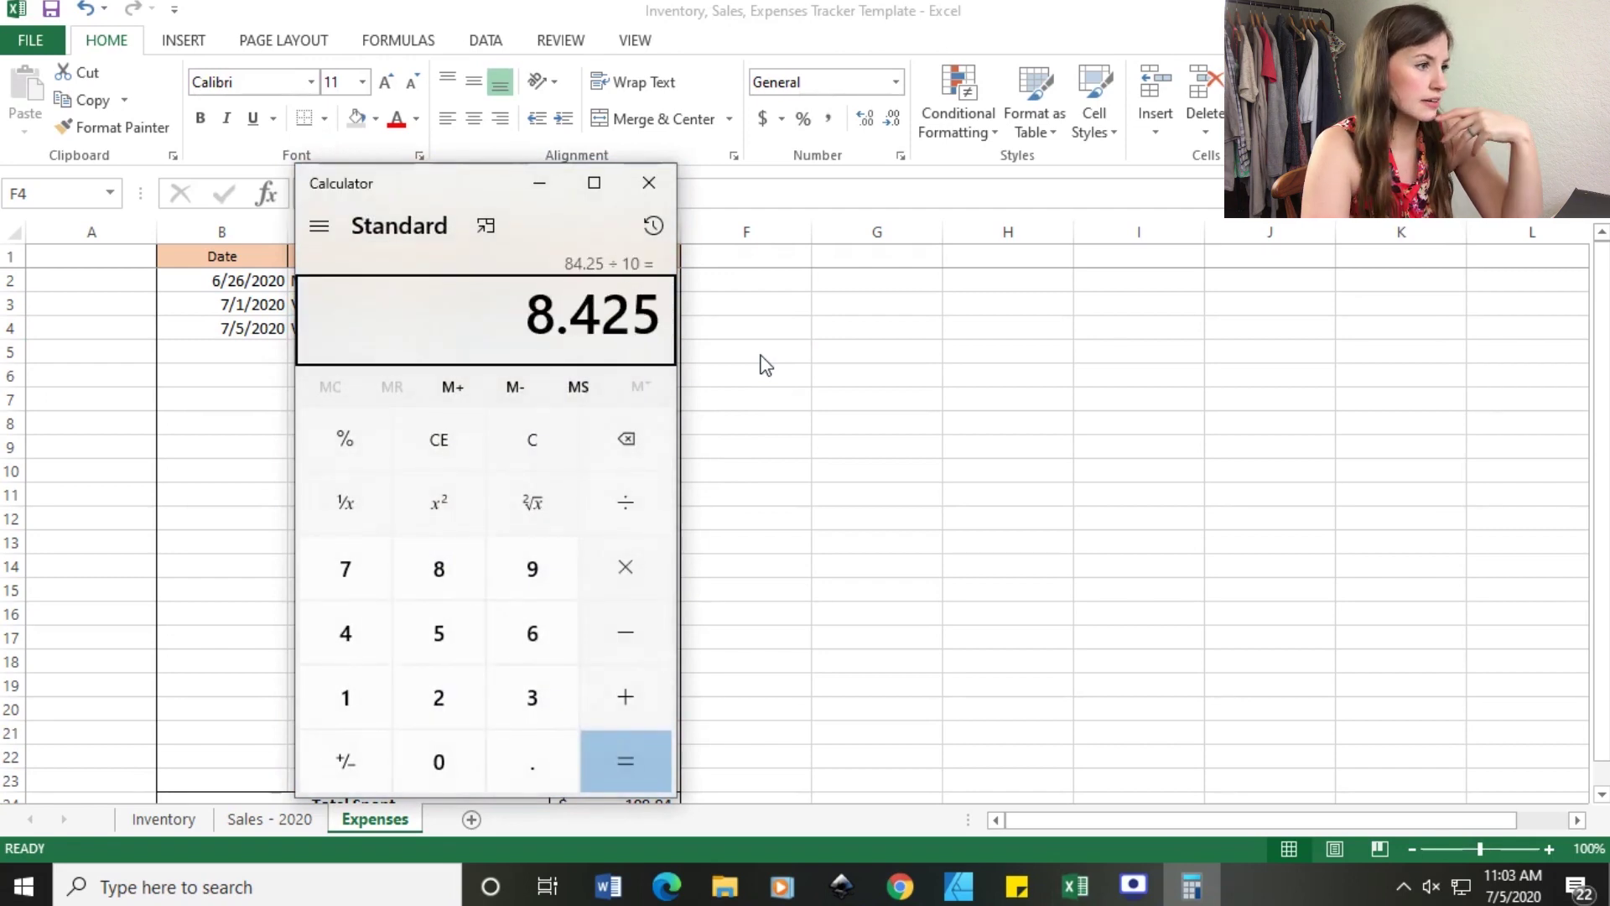
left_click(667, 182)
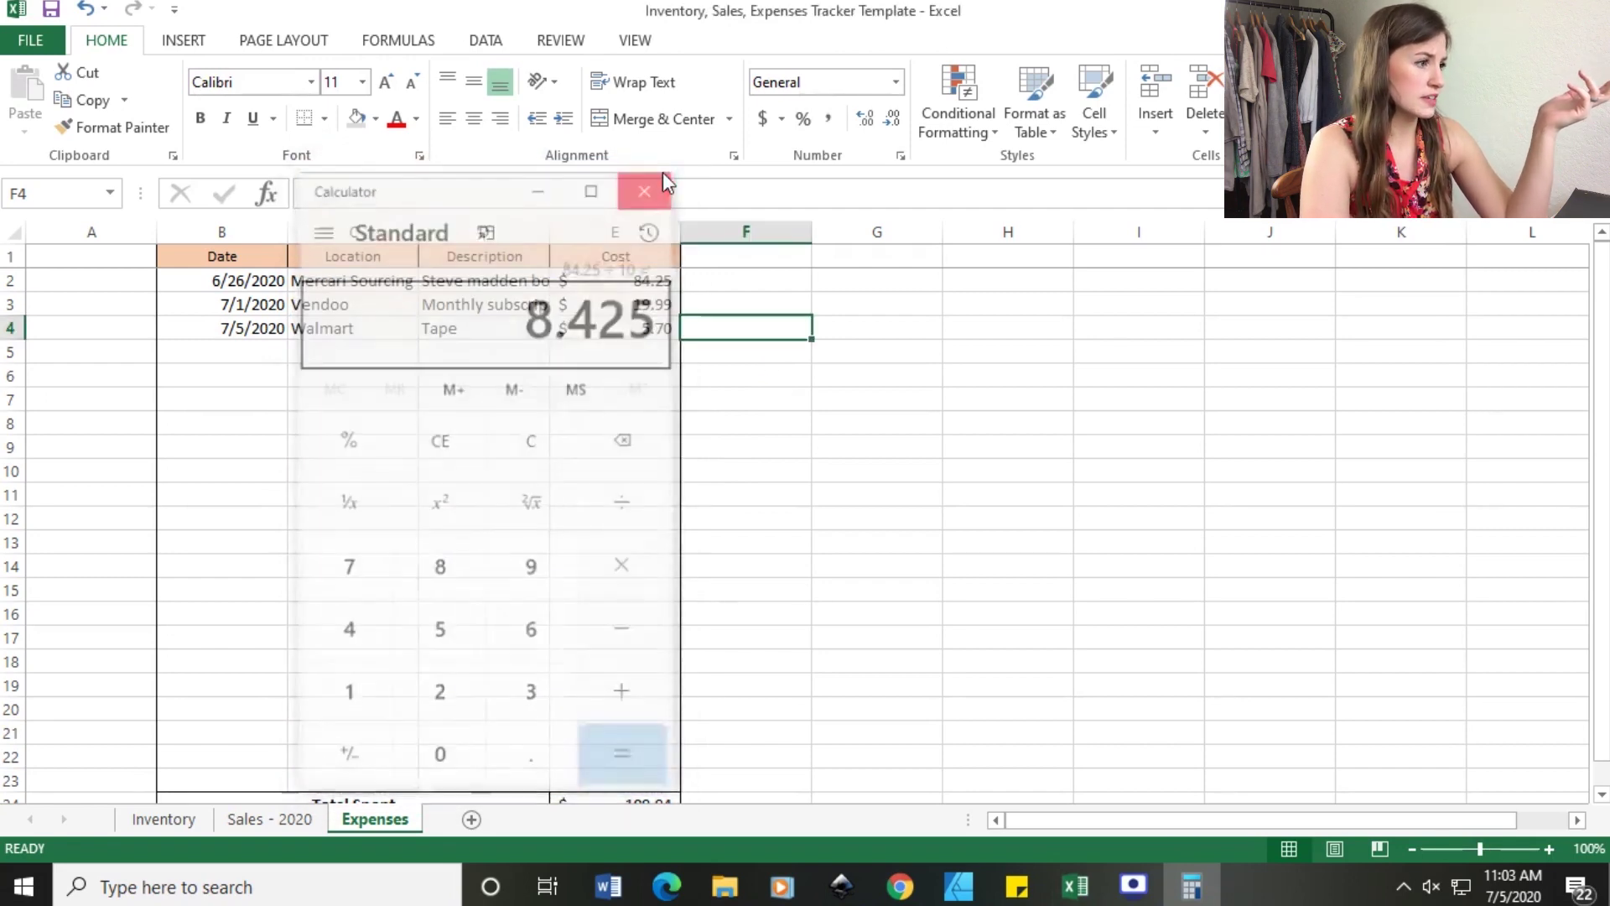
Set the Madewell Jacket's purchase price to 8.42 on the Inventory sheet.
left_click(180, 820)
left_click(667, 286)
type("8")
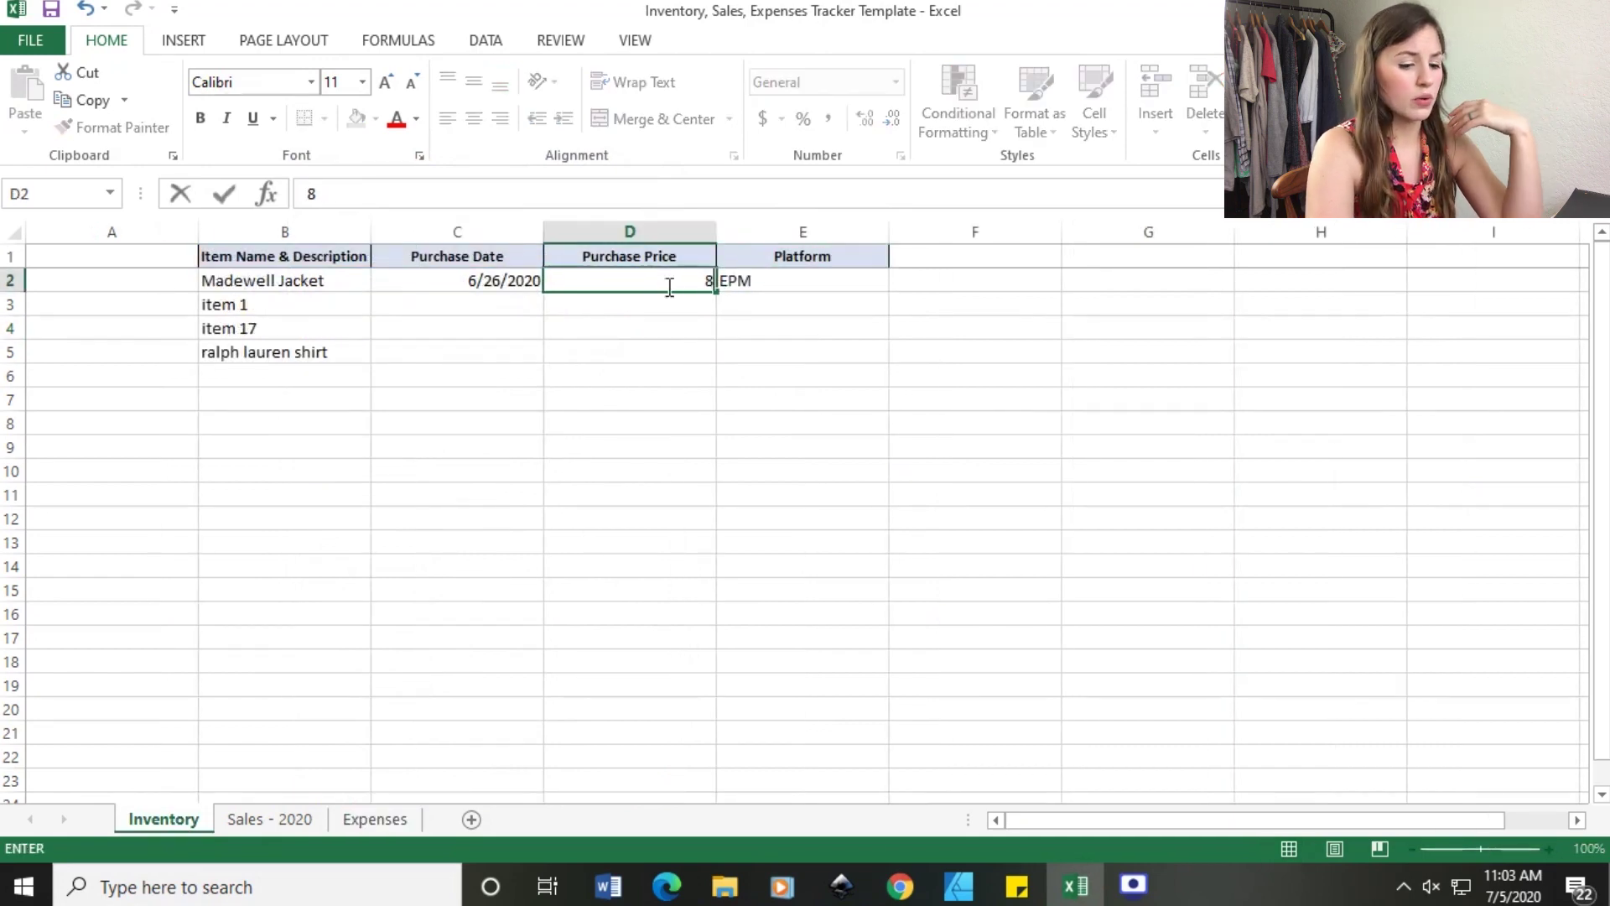
type(".42")
left_click(704, 421)
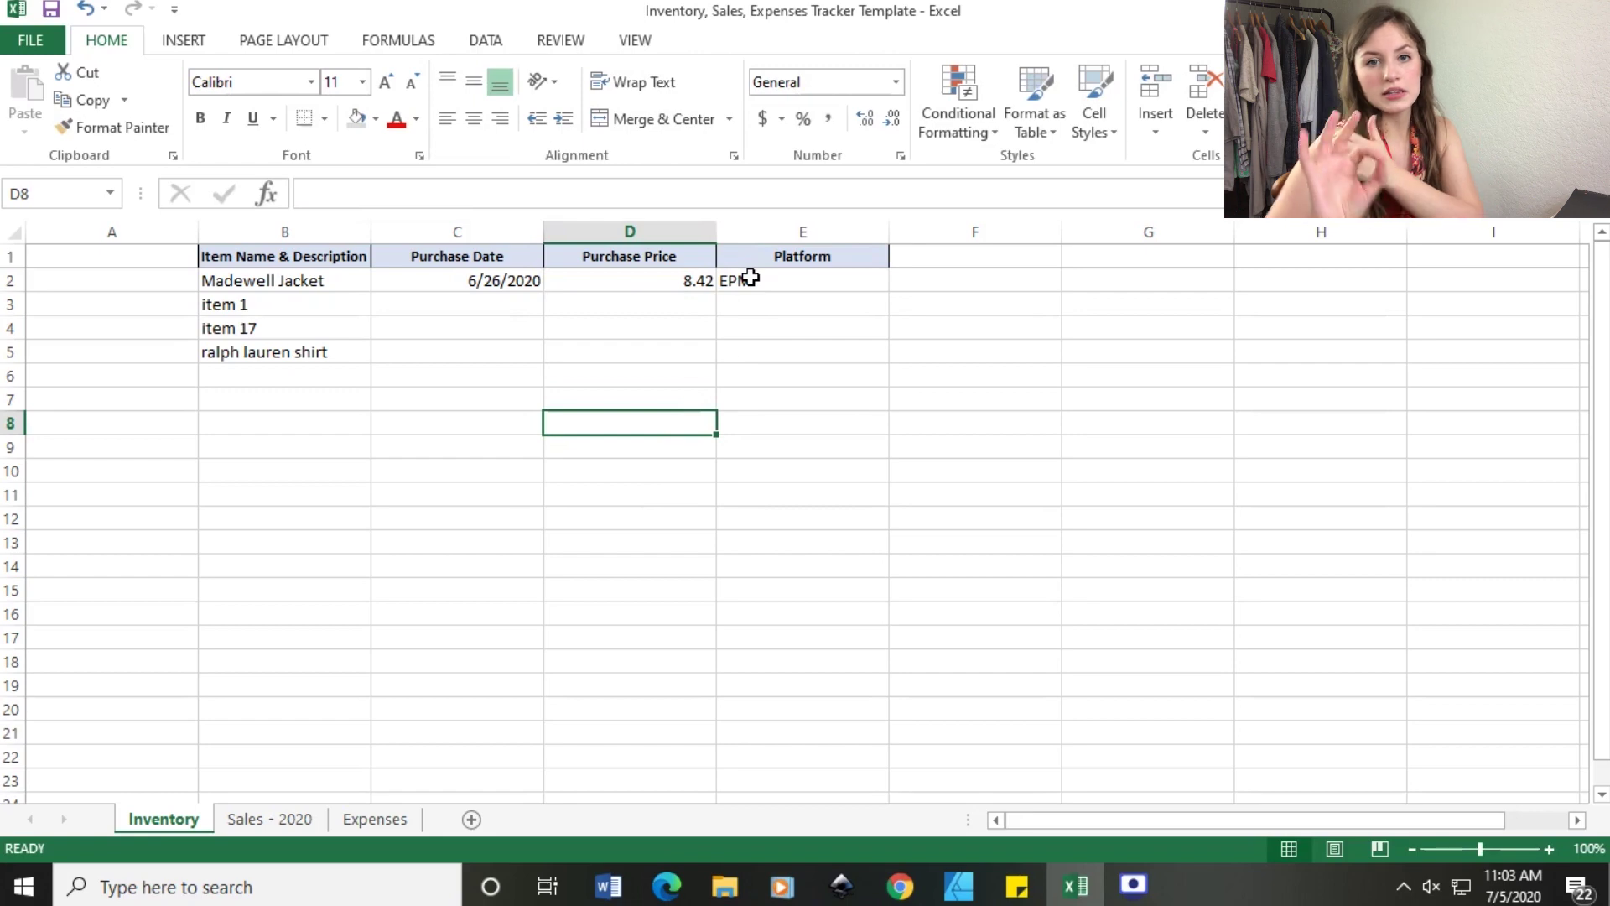
key("Right")
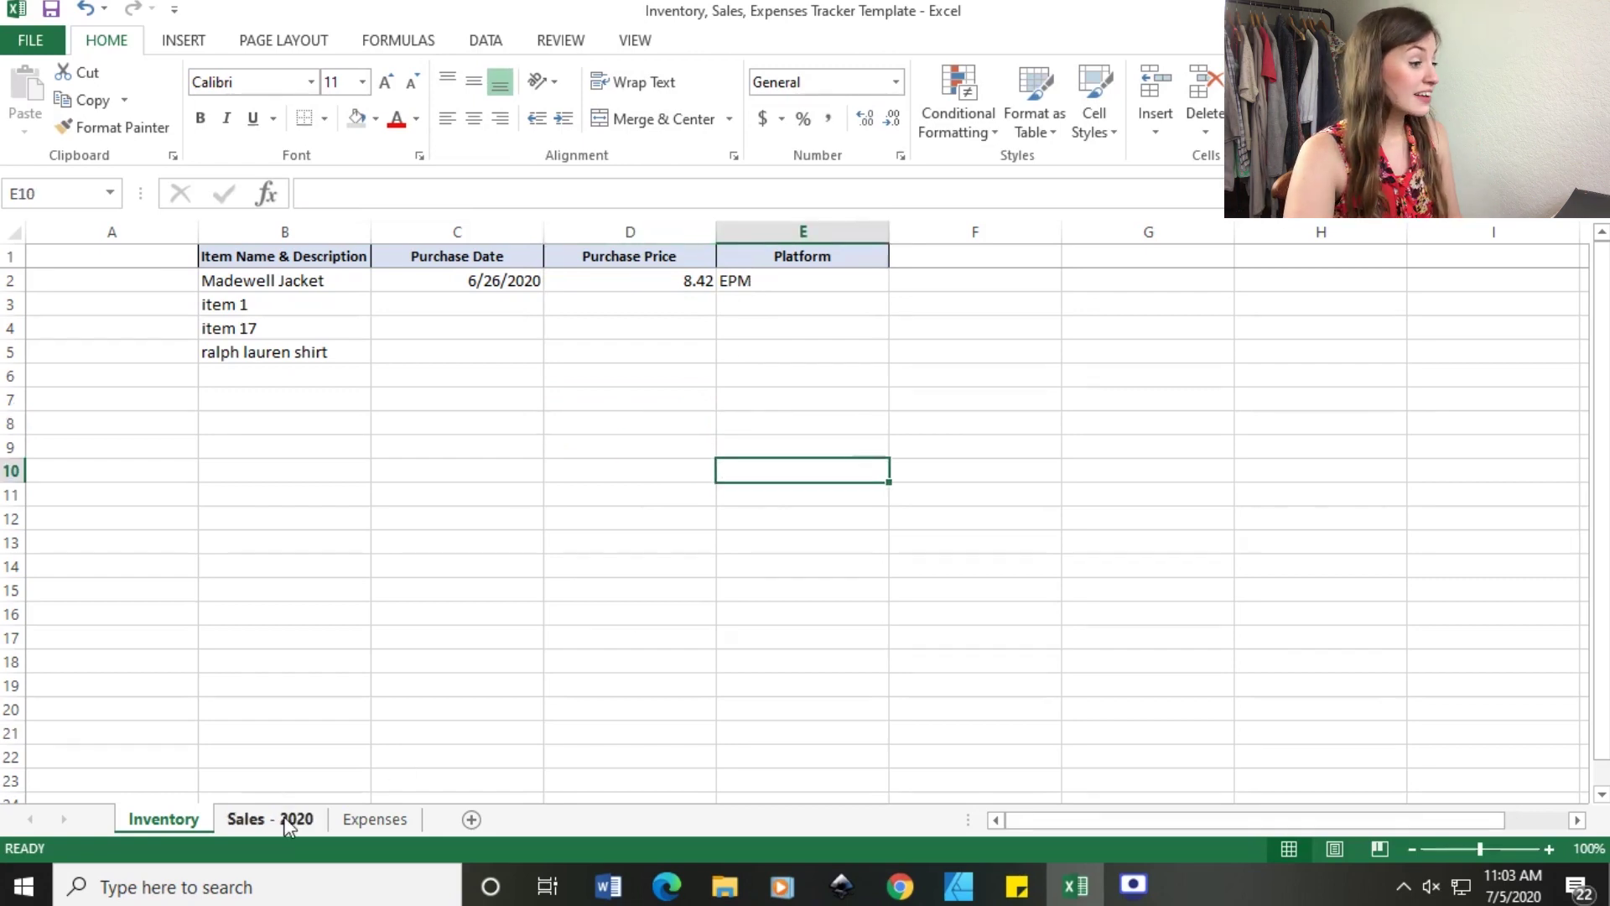